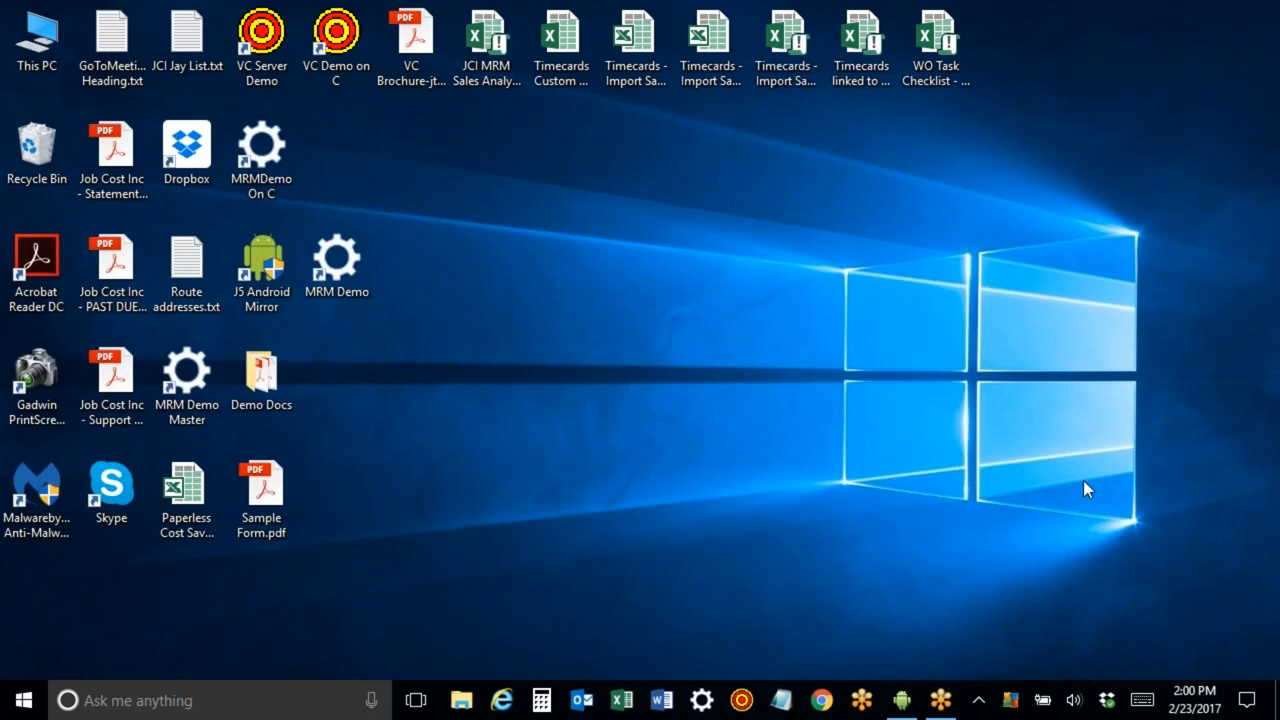
Launch MRM Demo and log in with the user ID de.
double_click(340, 277)
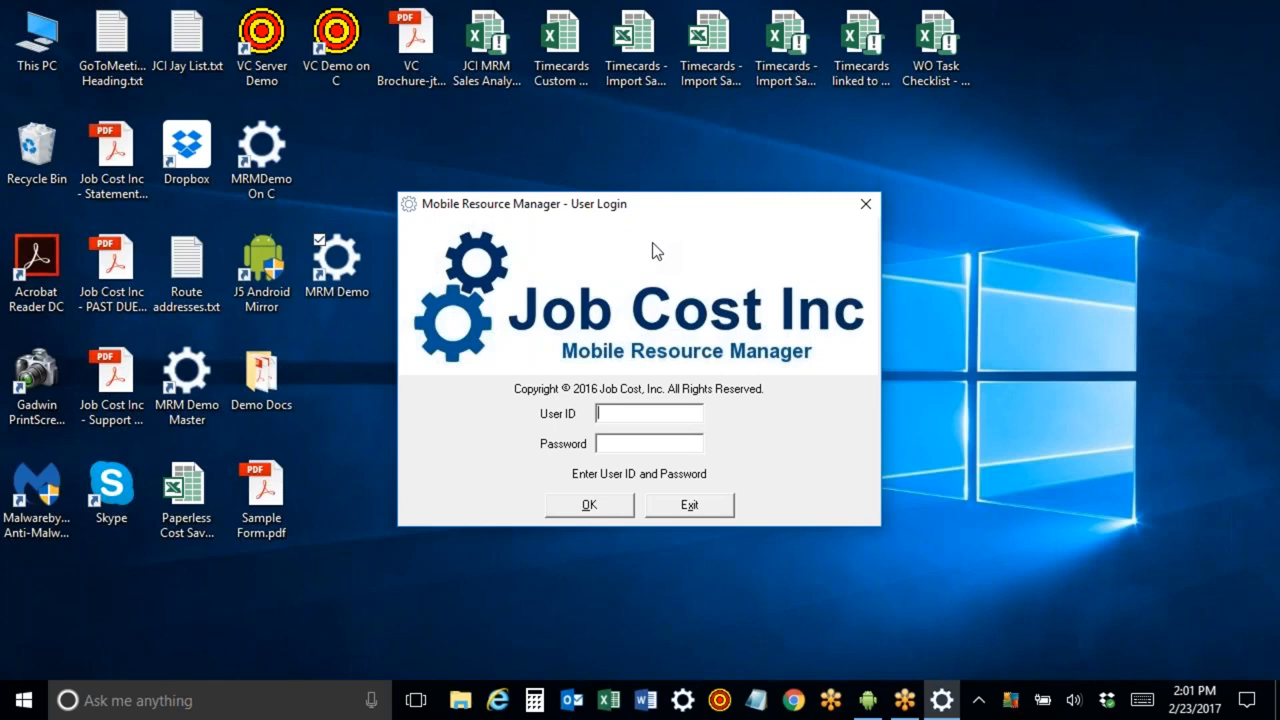
text(demo)
key(Return)
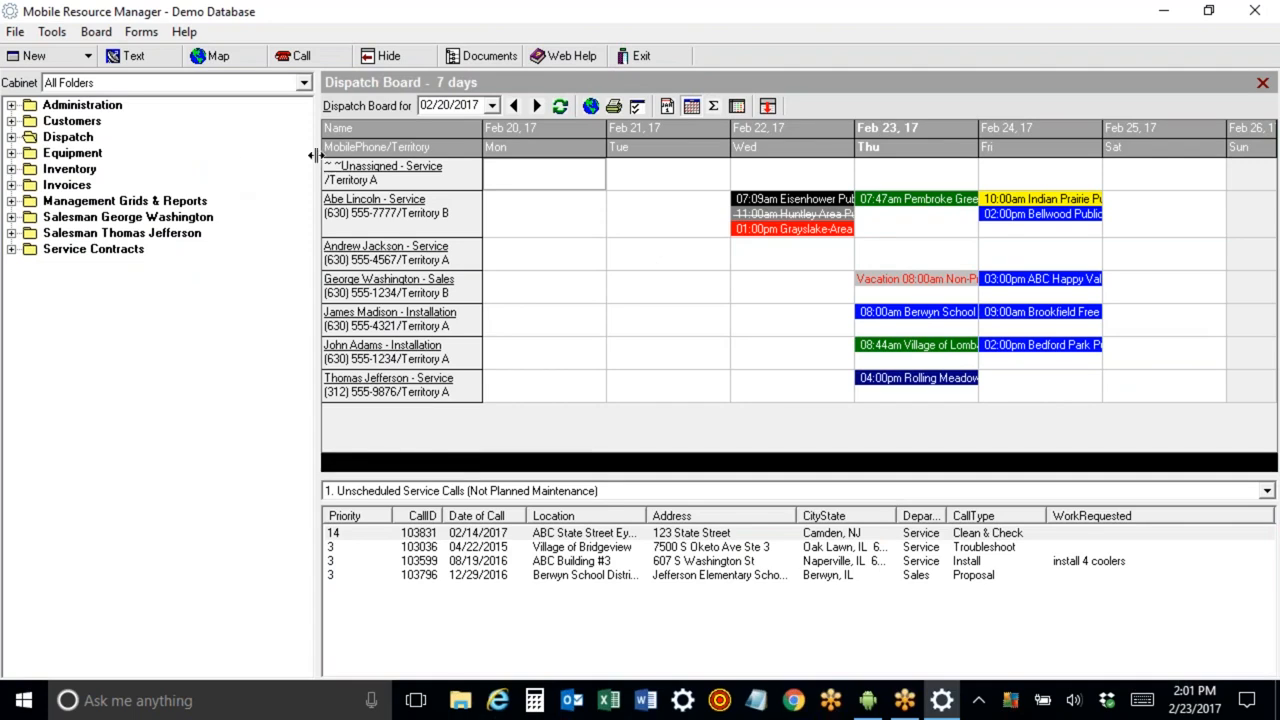
Expand the Dispatch folder and view the 14-day, 28-day and 2-day dispatch boards.
click(1247, 43)
click(11, 137)
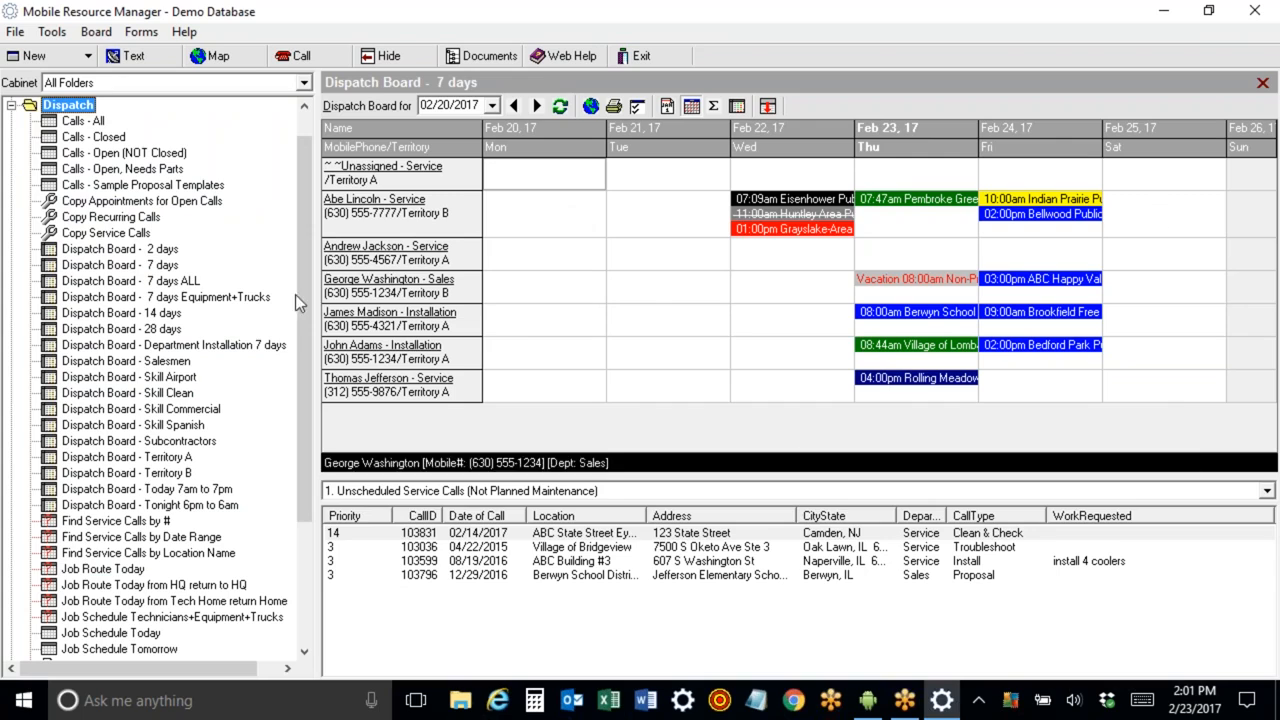
click(170, 316)
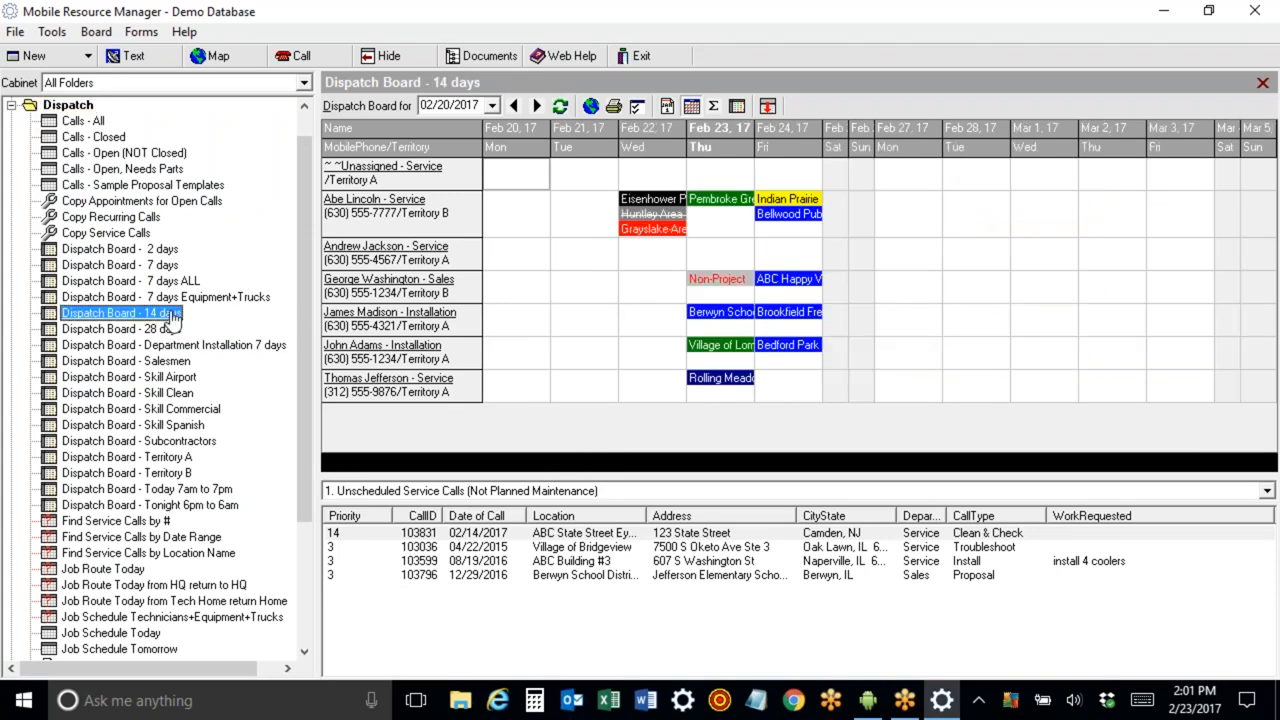
click(160, 329)
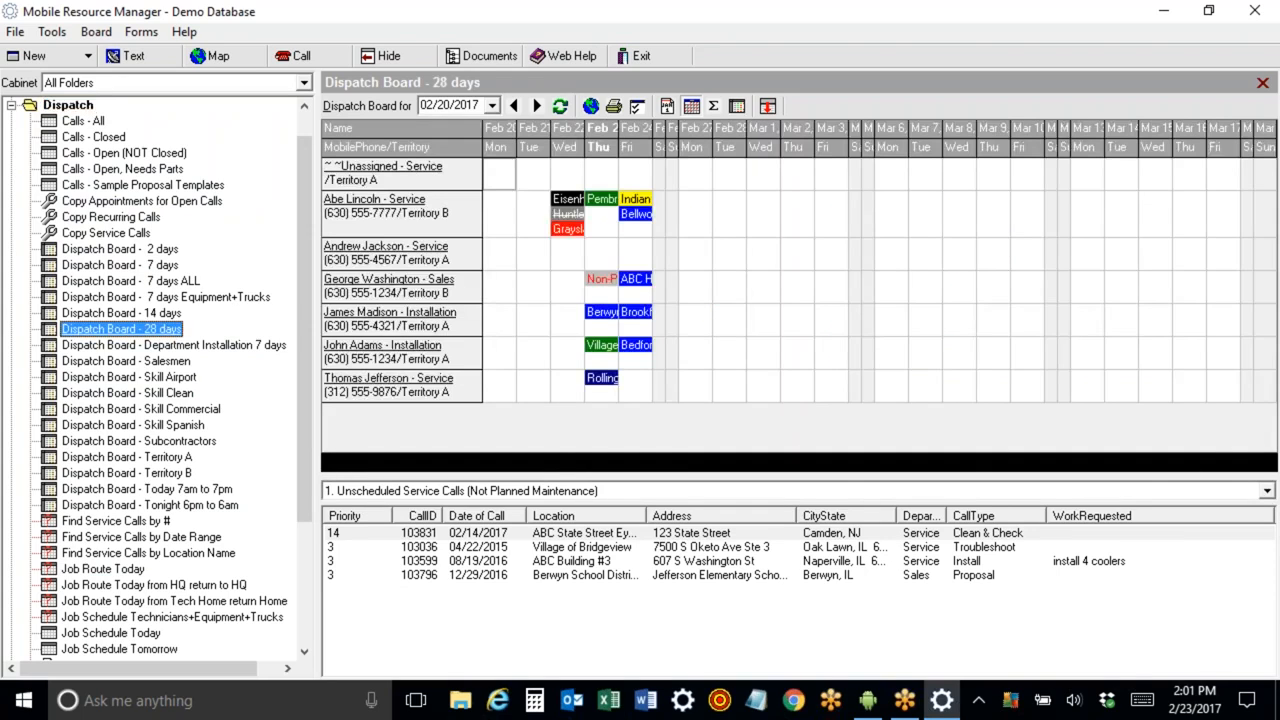
click(165, 251)
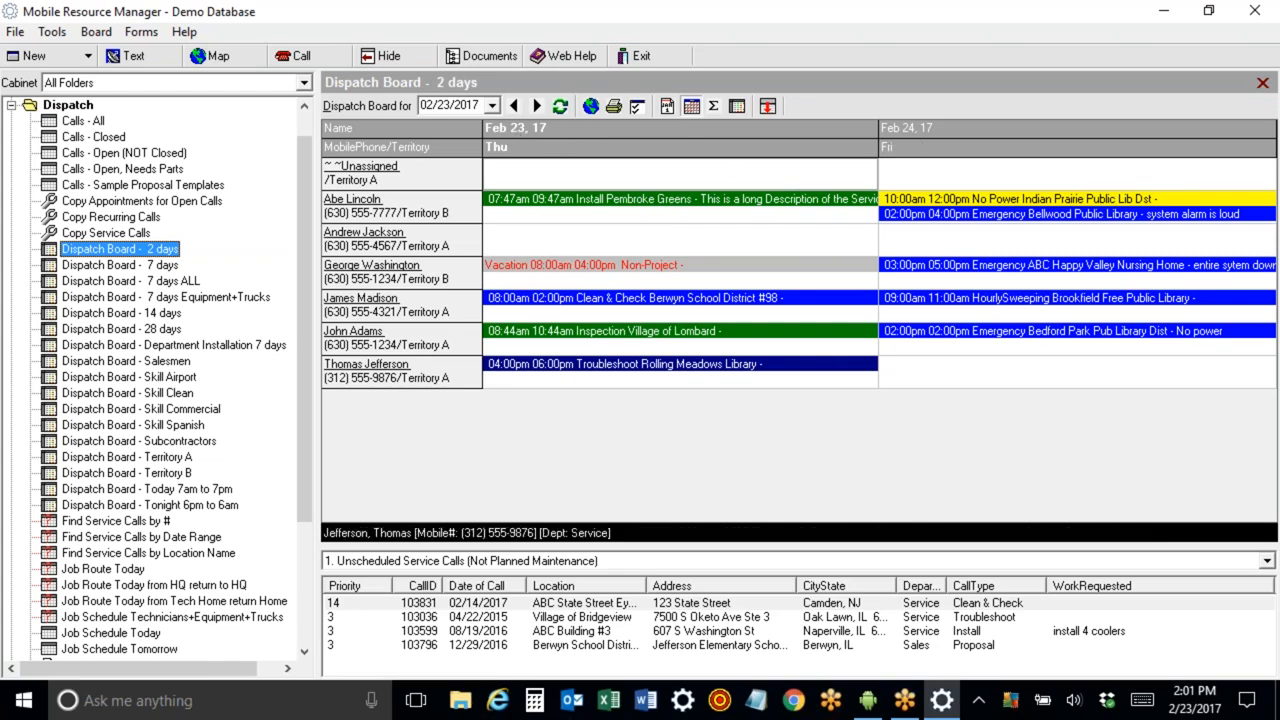
View the Today 7am to 7pm, Tonight 6pm to 6am, Skill Airport and Skill Spanish dispatch boards.
click(150, 489)
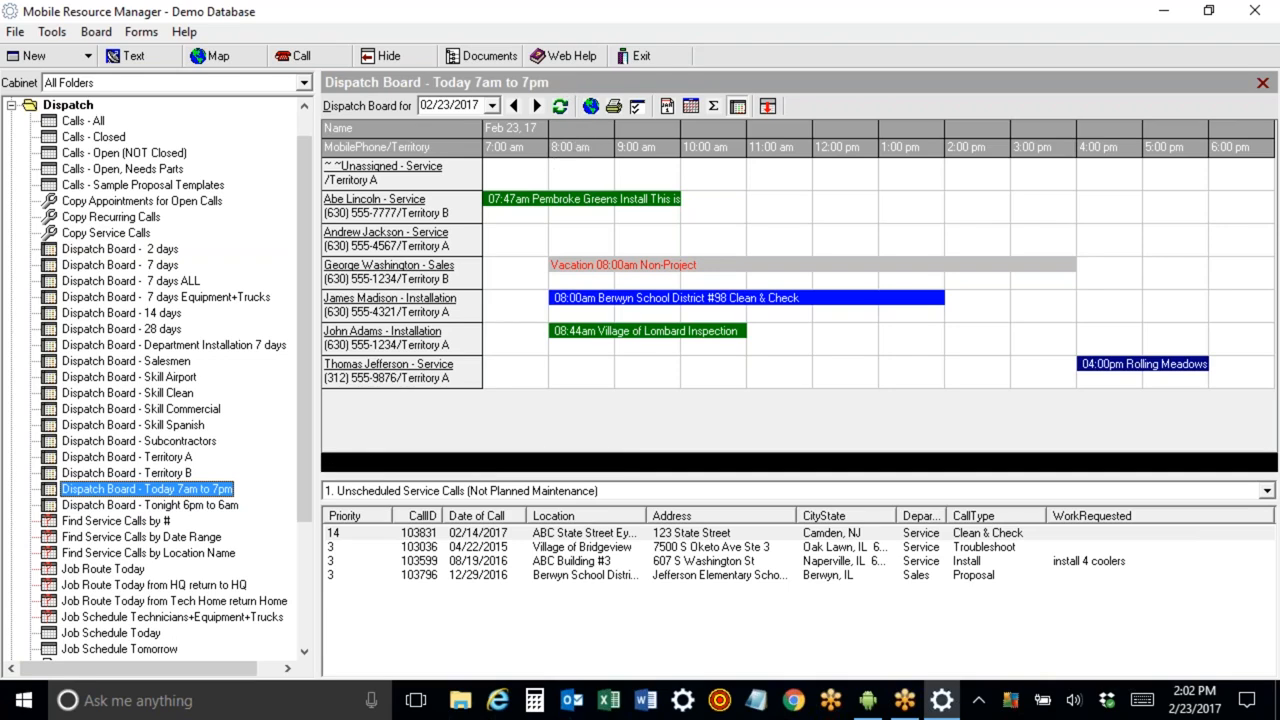
click(130, 505)
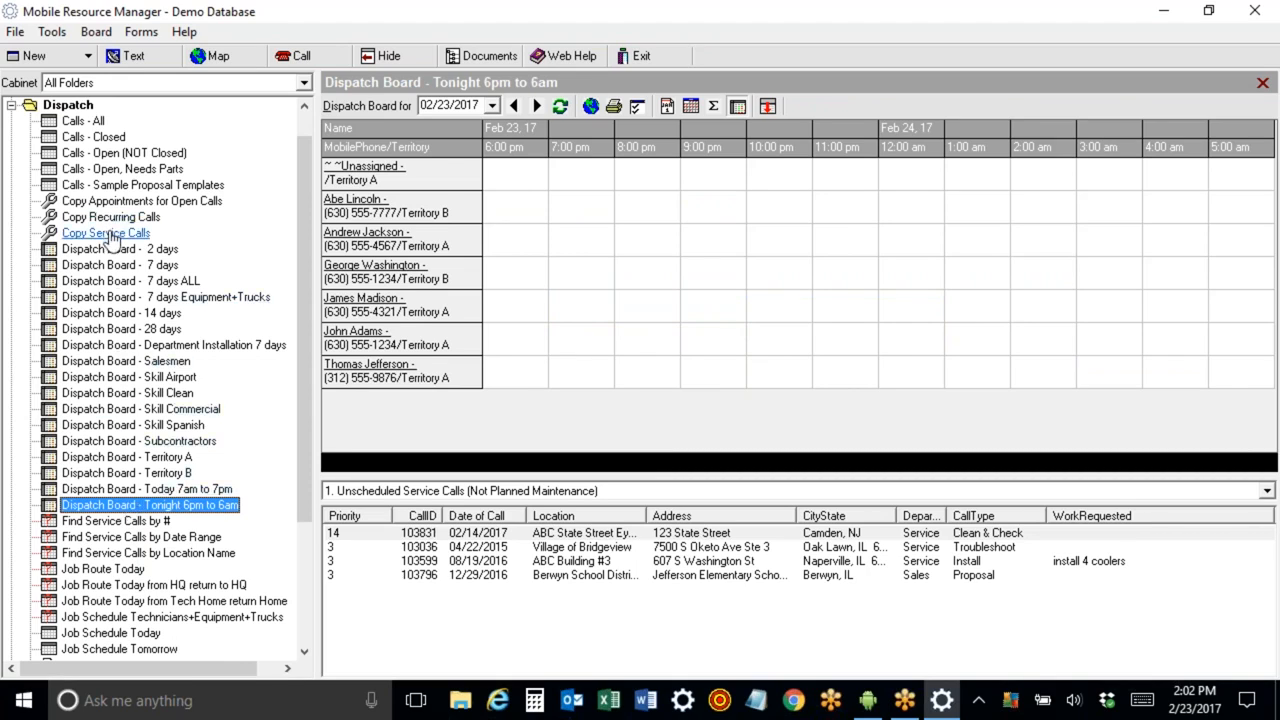
click(108, 380)
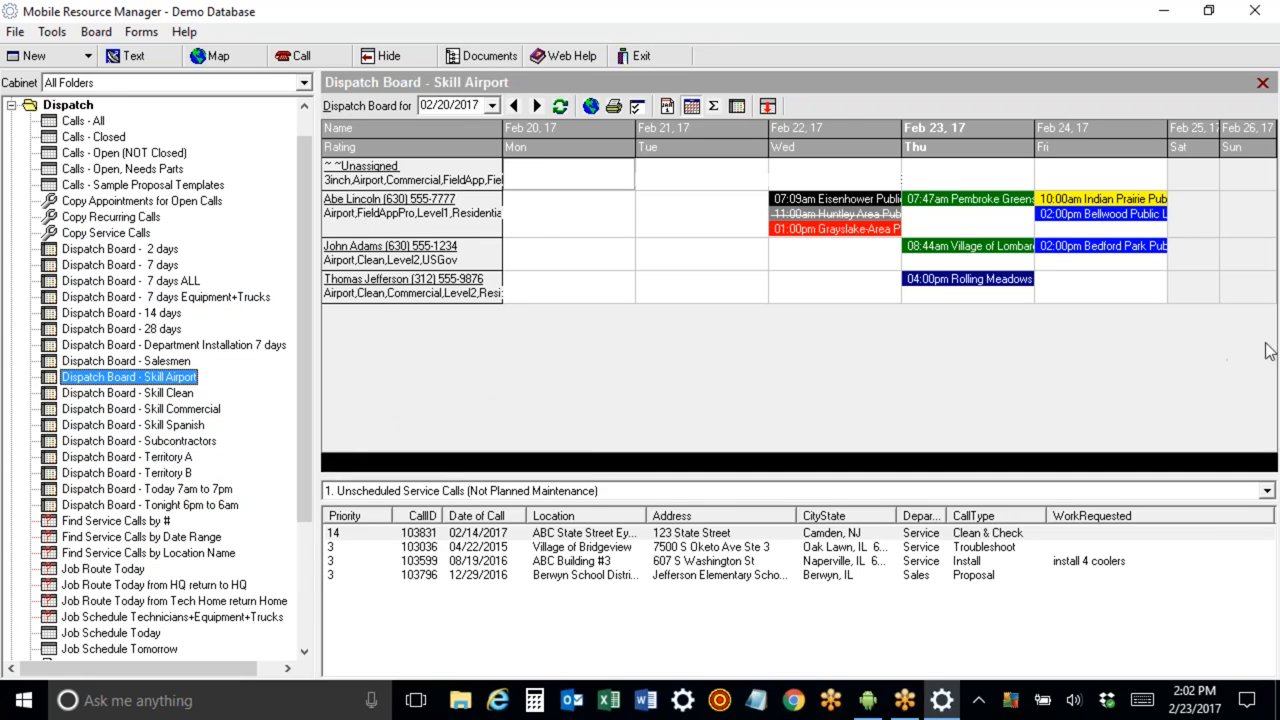
click(1206, 215)
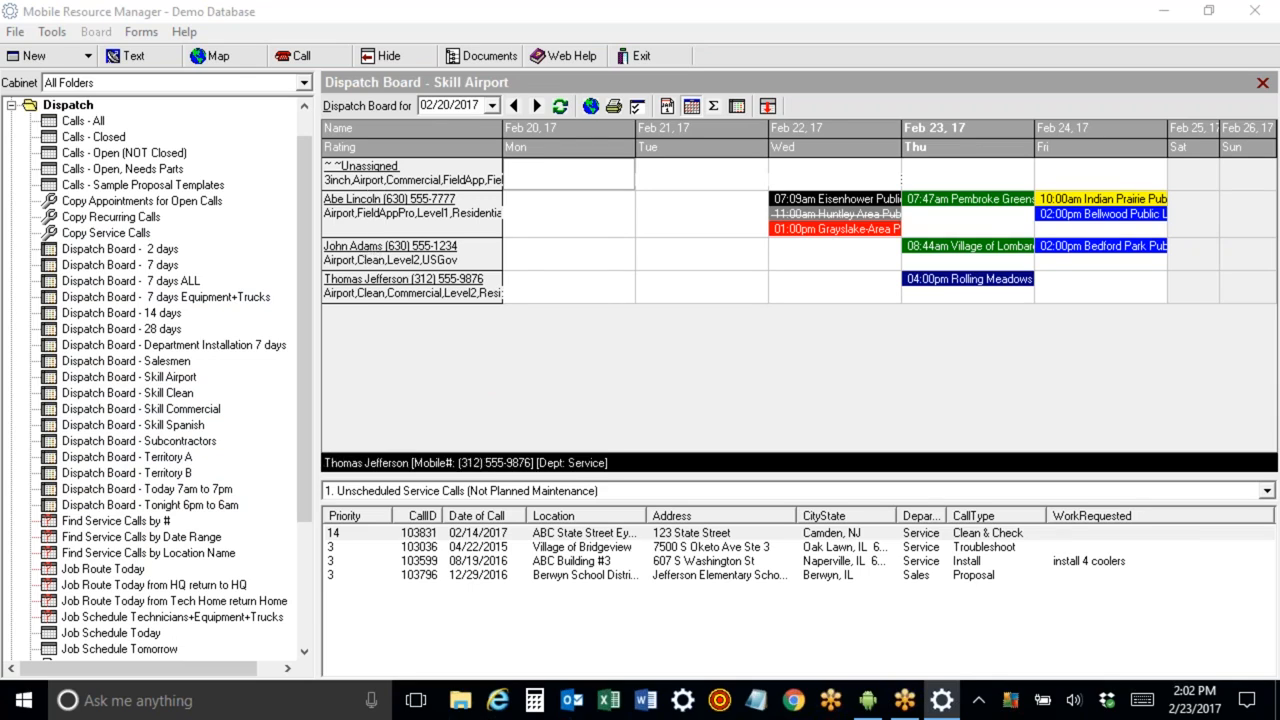
click(188, 427)
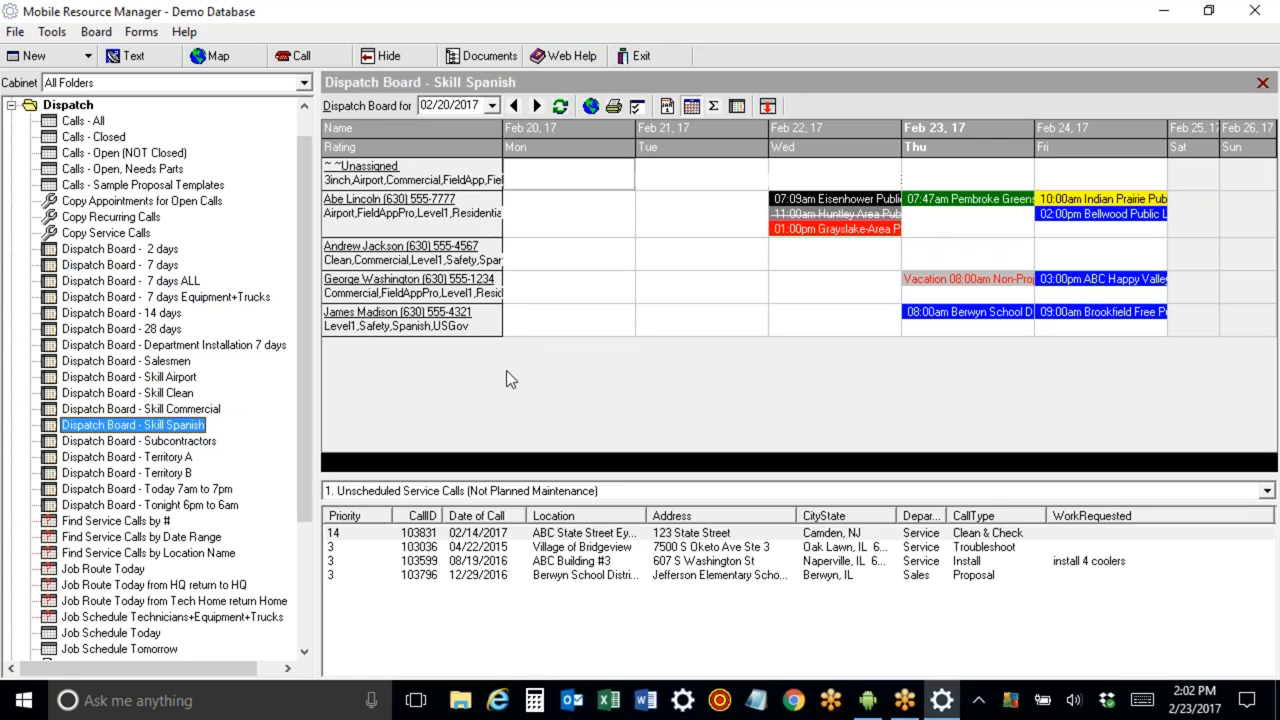
Collapse the Dispatch folder and open the Customers + Prospects ALL list.
click(11, 105)
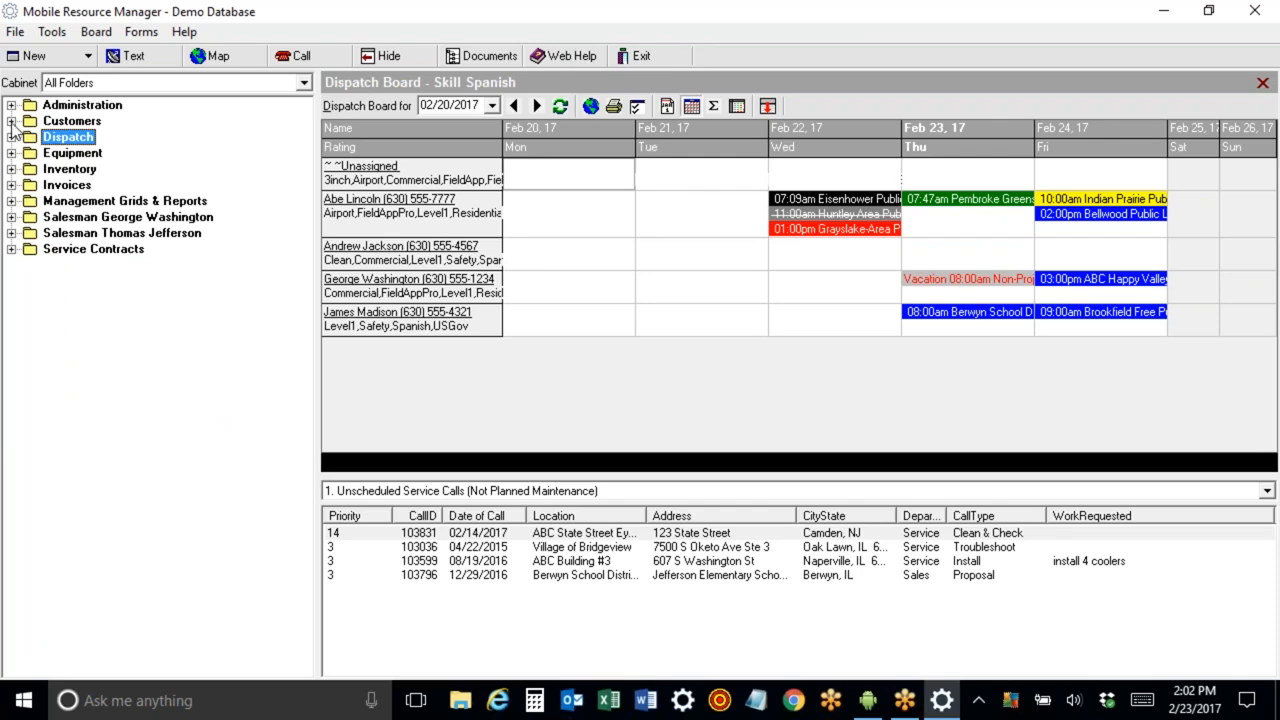
click(11, 121)
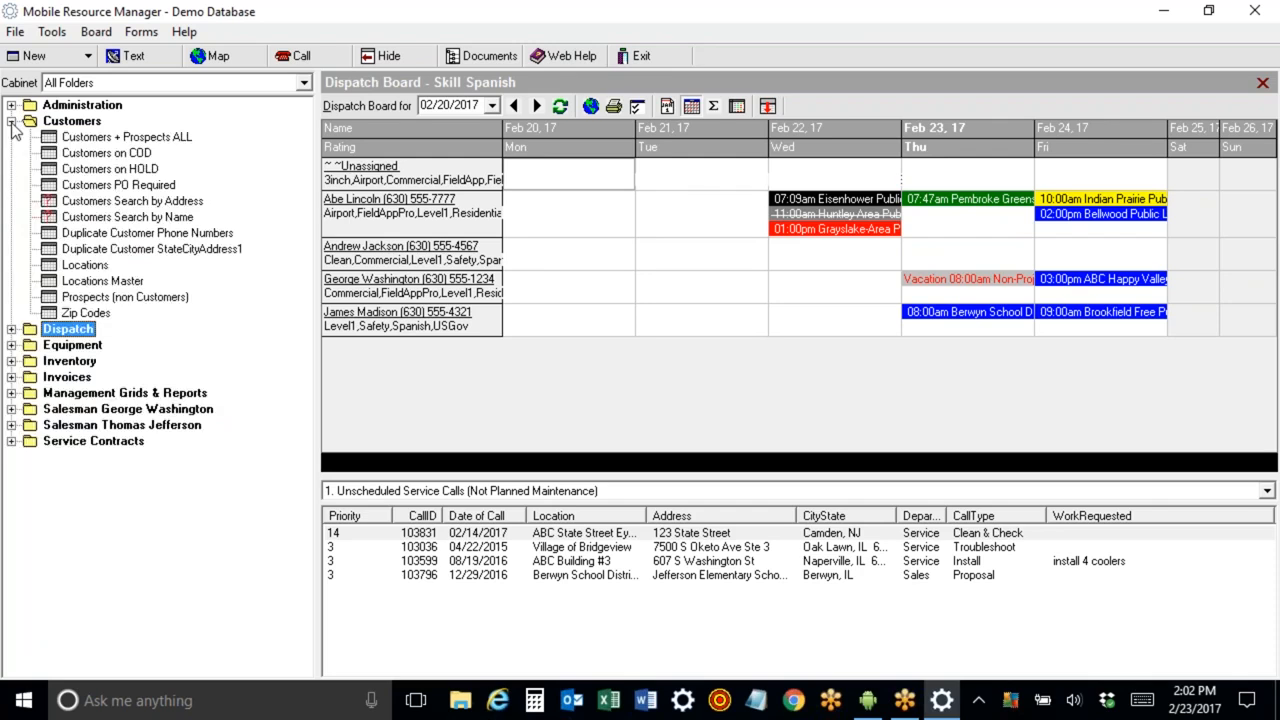
click(95, 137)
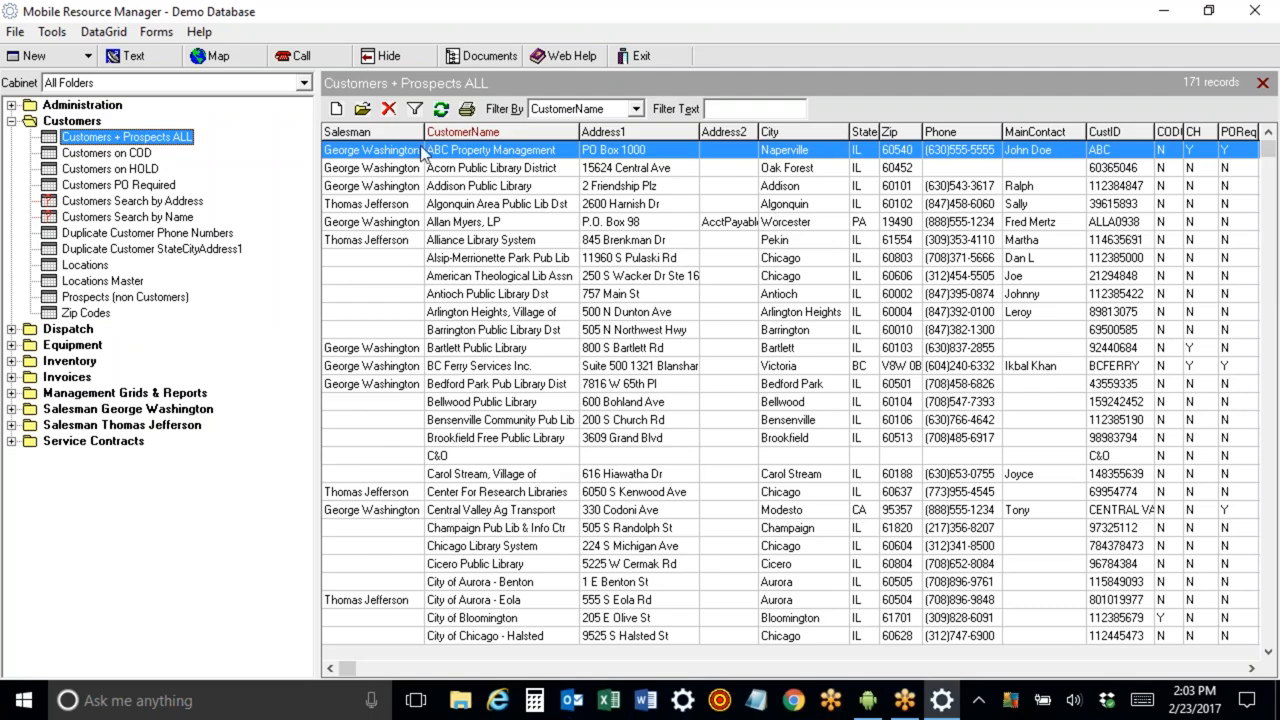
Sort the customer list by several columns, ending with CustomerName.
click(363, 131)
click(449, 132)
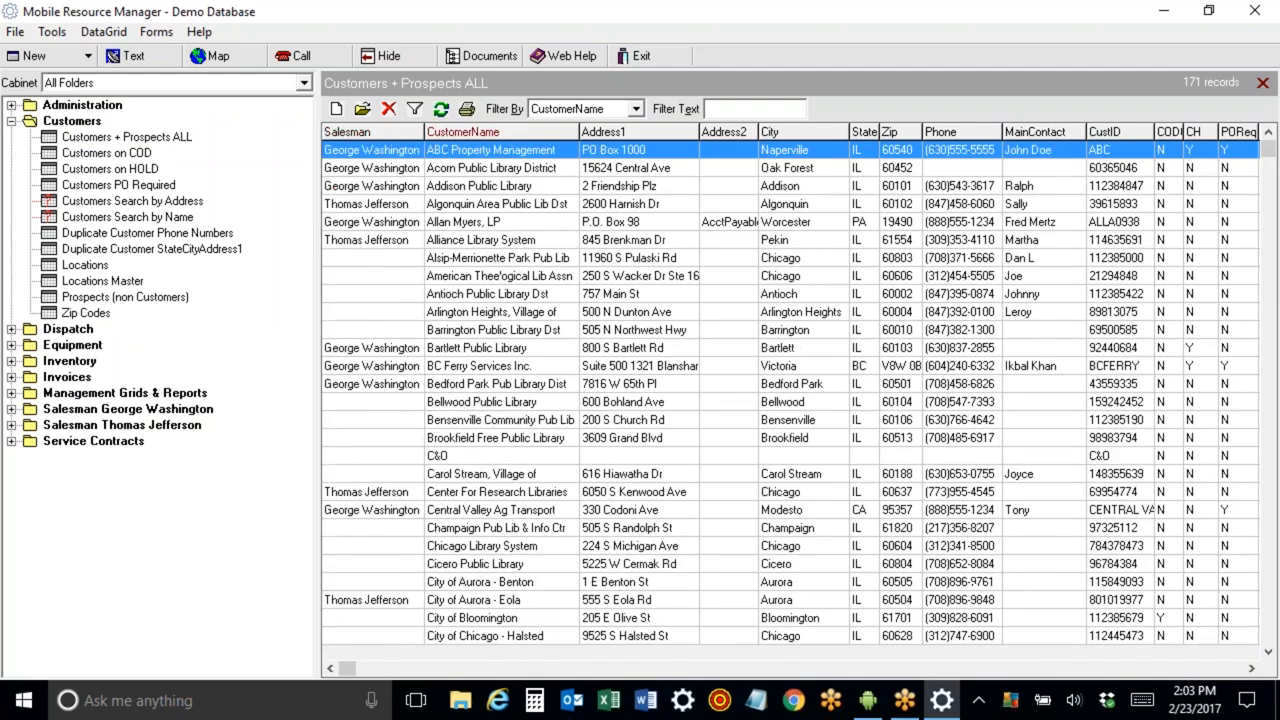
click(614, 133)
click(797, 132)
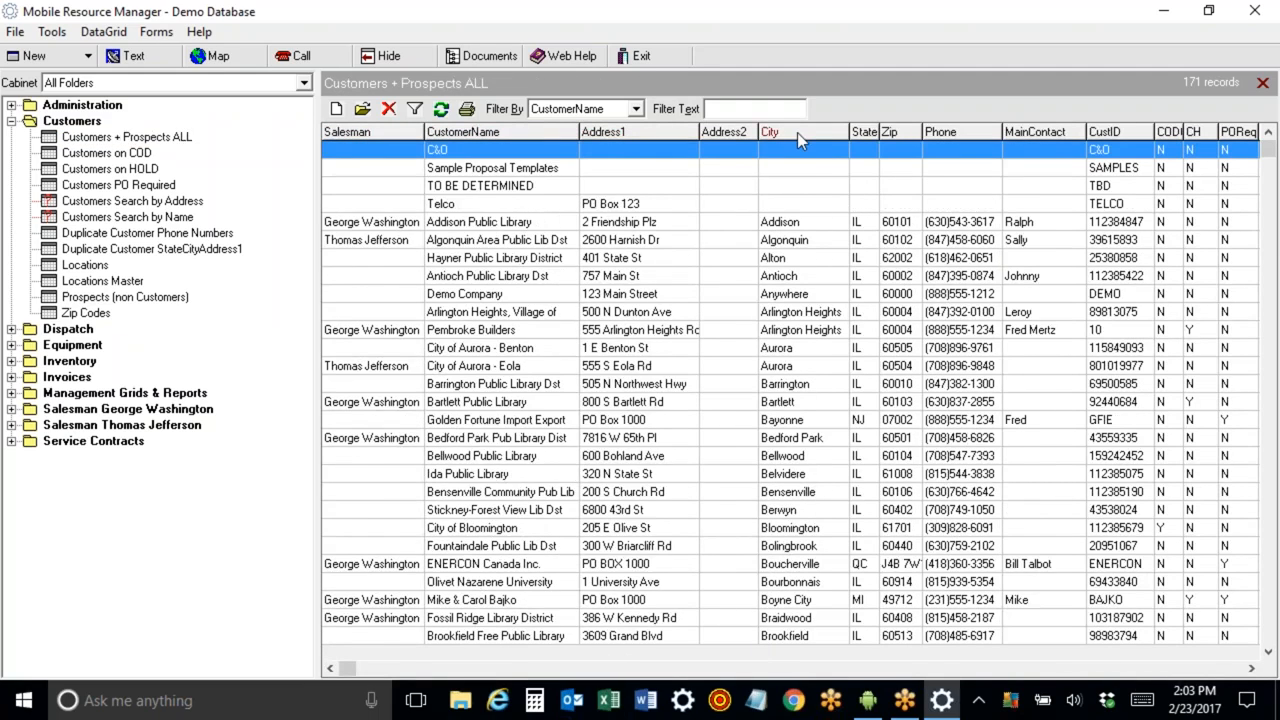
click(495, 131)
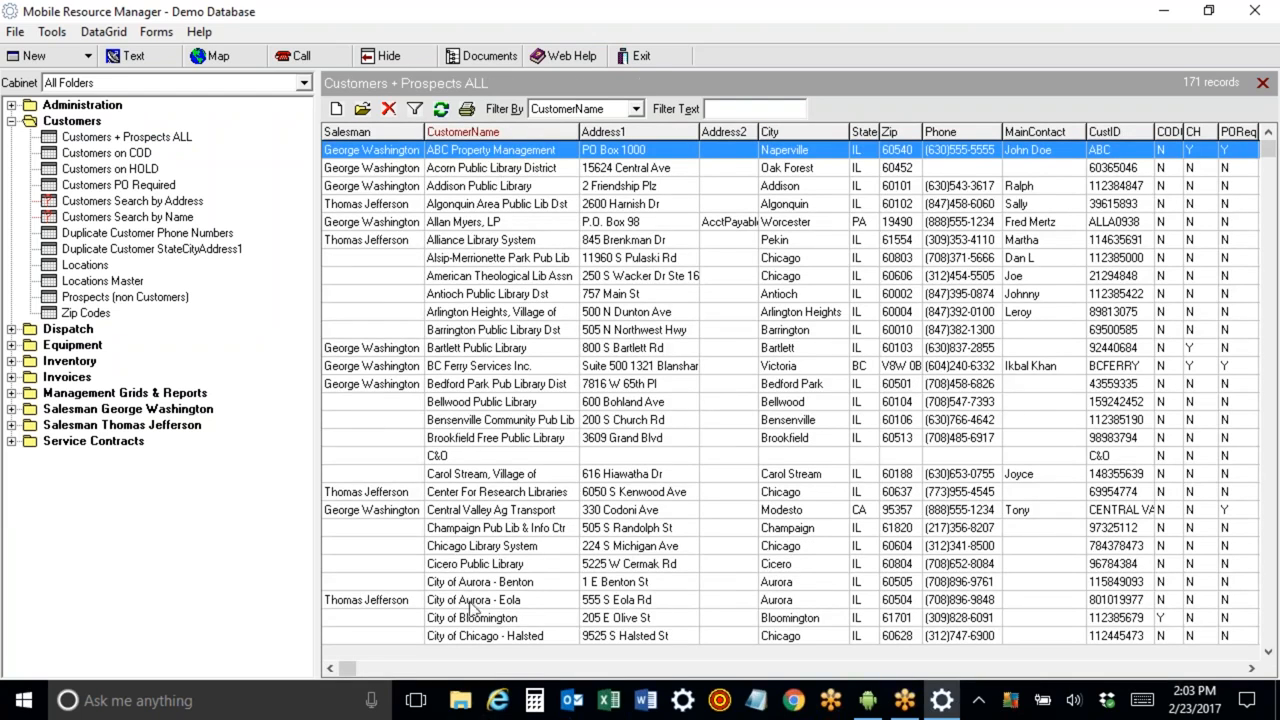
Open the ABC Property Management customer record.
double_click(449, 151)
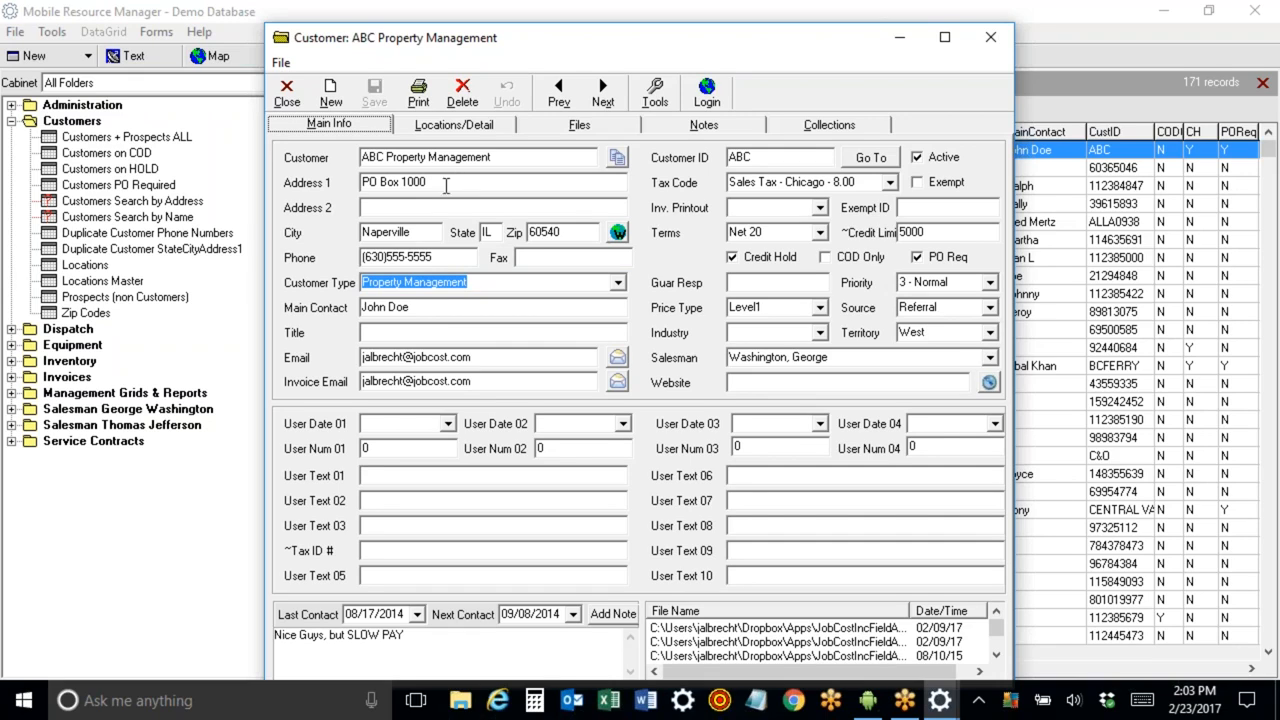
drag(423, 182, 325, 183)
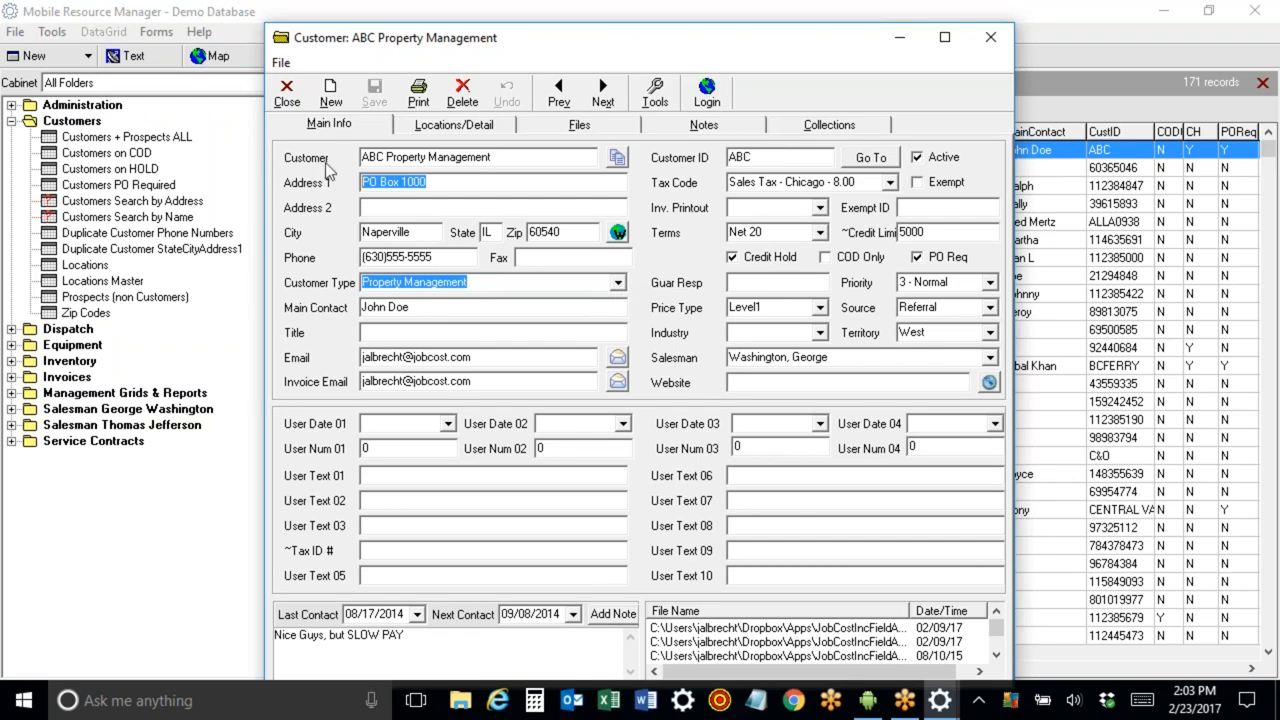
Edit the customer form type's control properties, setting the lblCustomer label caption to Bill To, and save.
click(655, 97)
click(660, 123)
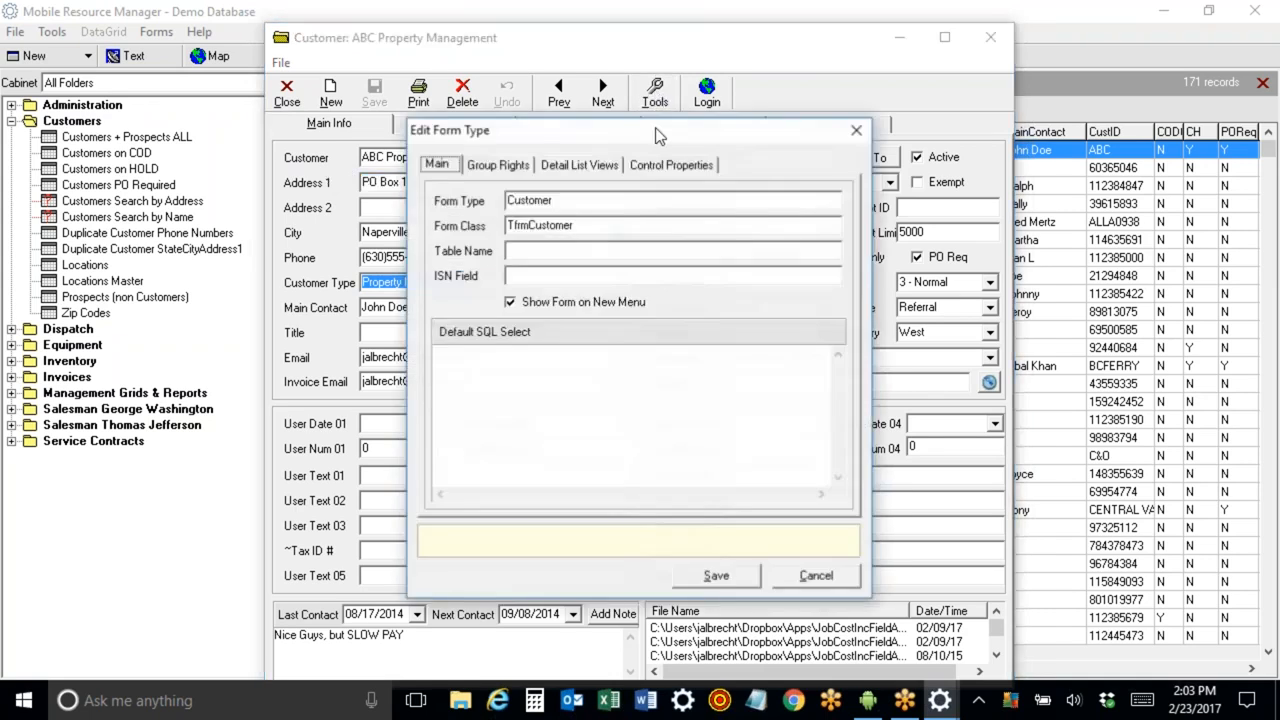
click(655, 165)
click(622, 197)
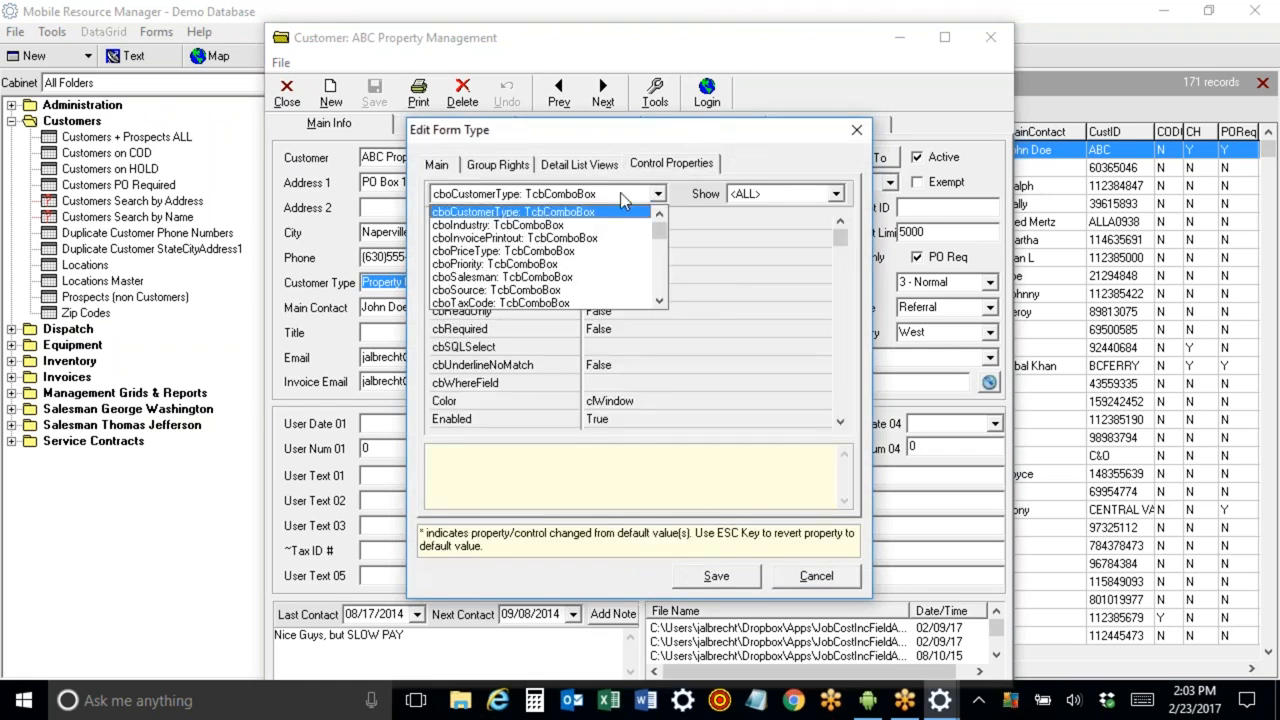
drag(659, 232, 659, 262)
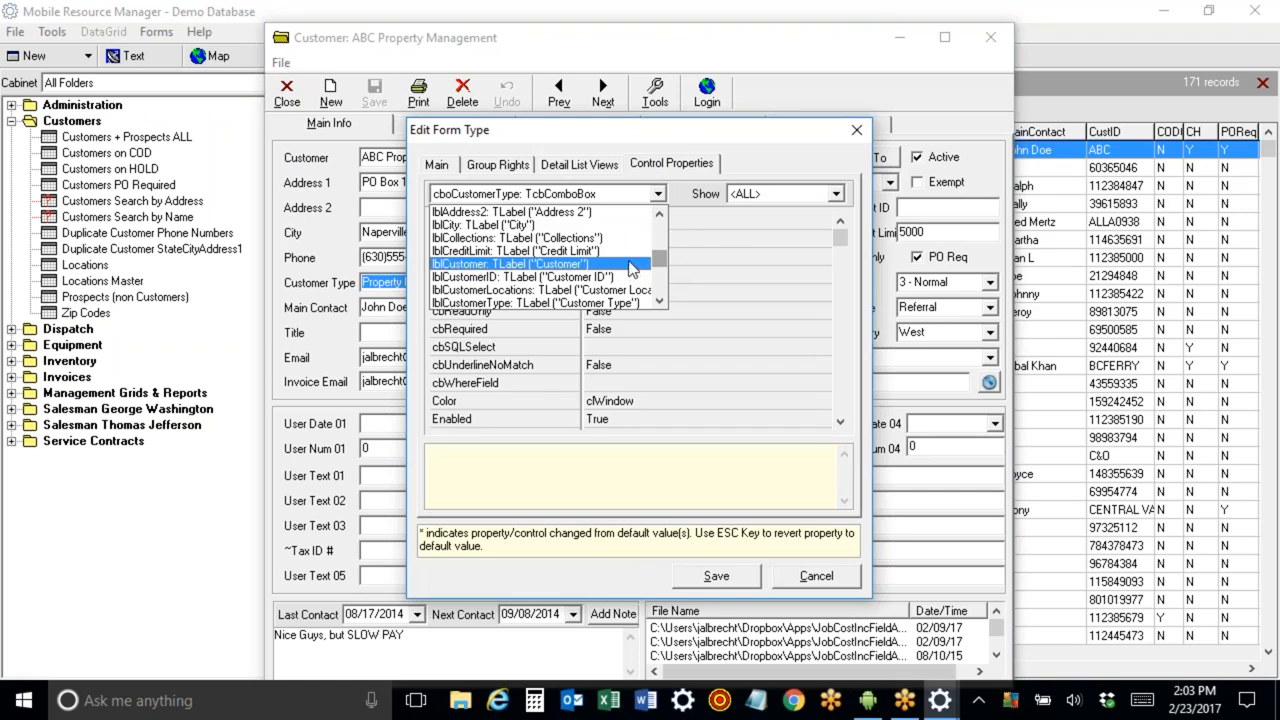
click(631, 264)
click(645, 221)
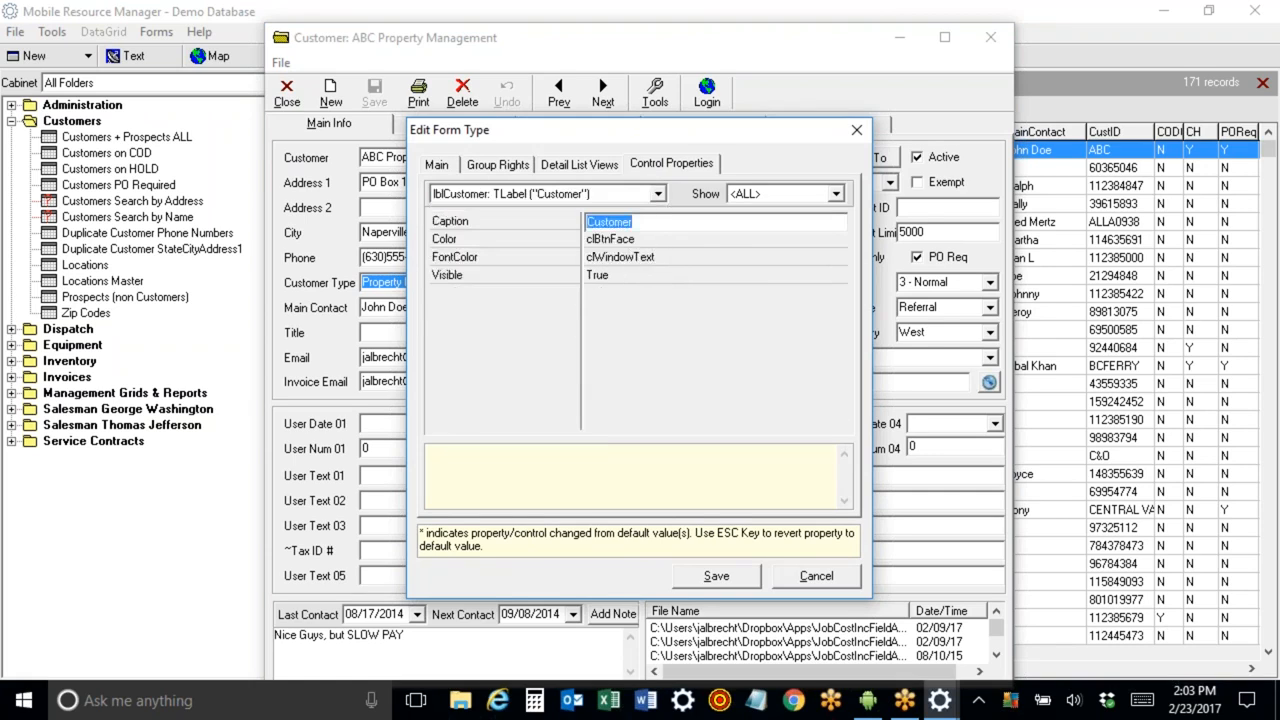
text(Bill To)
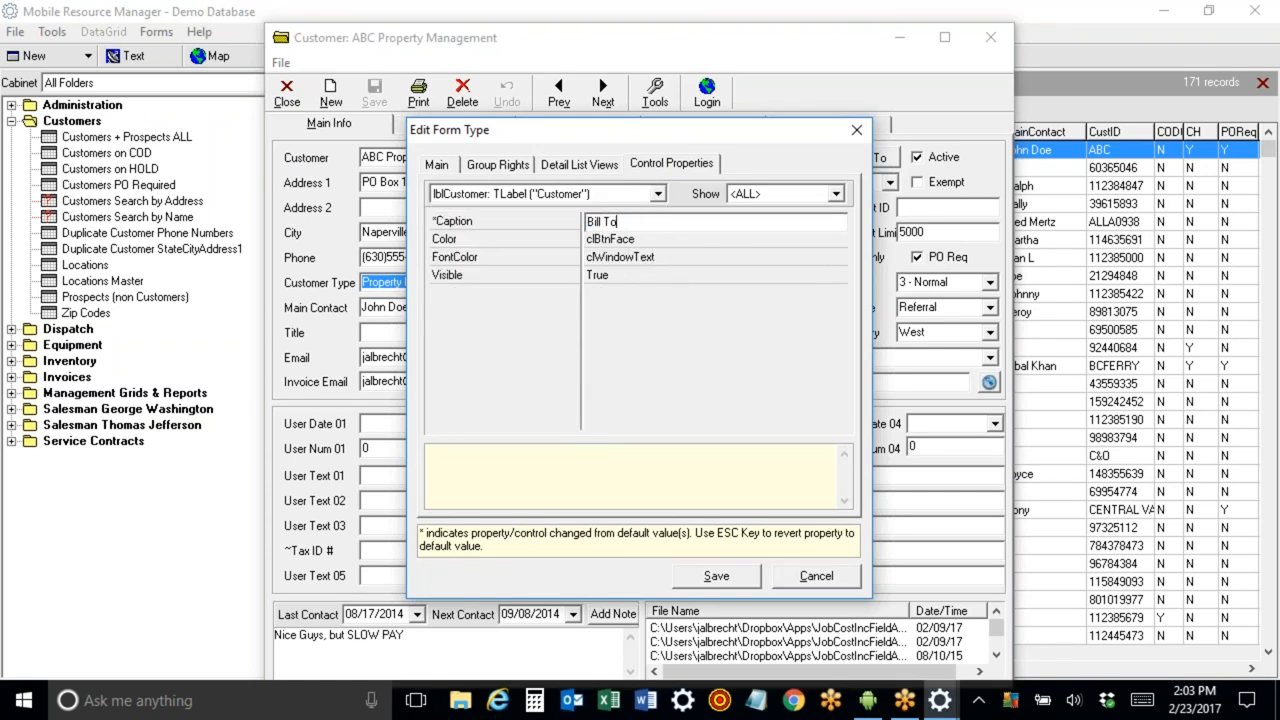
click(733, 574)
Close and reopen the ABC Property Management customer record.
click(636, 389)
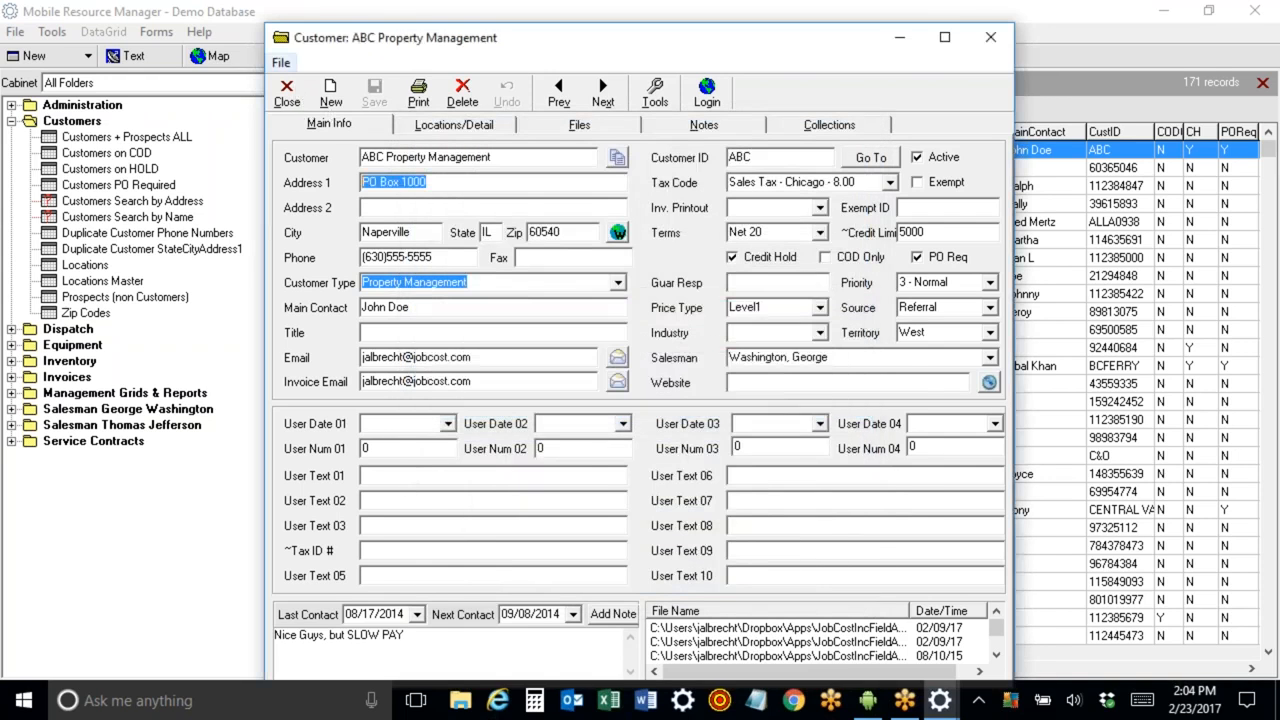
click(290, 95)
double_click(420, 150)
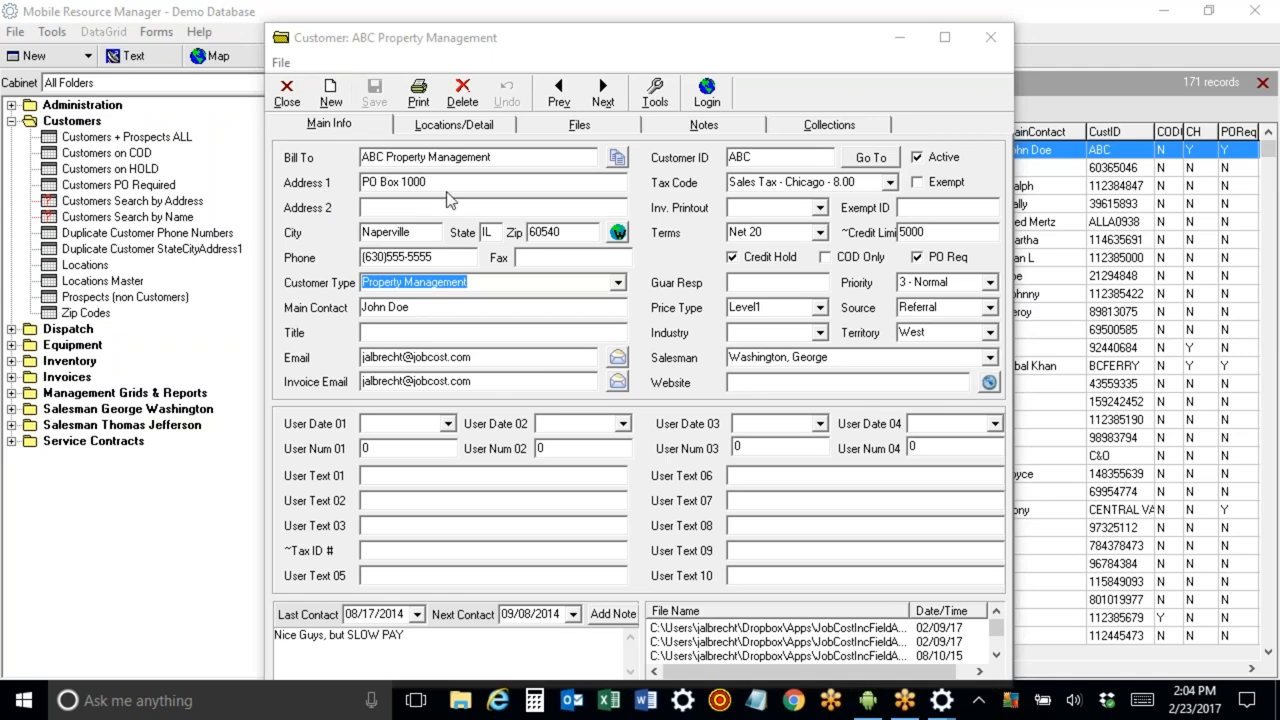
Switch between the customer's Main Info and Locations/Detail tabs.
click(452, 126)
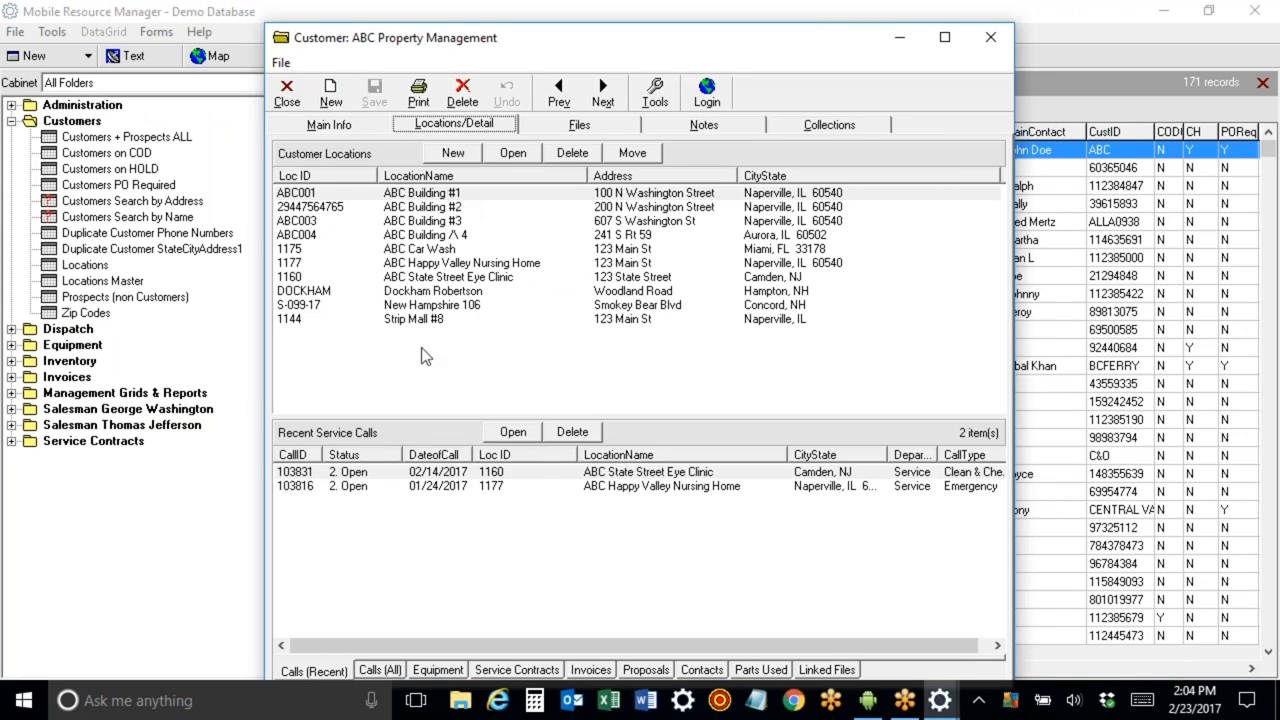
click(318, 125)
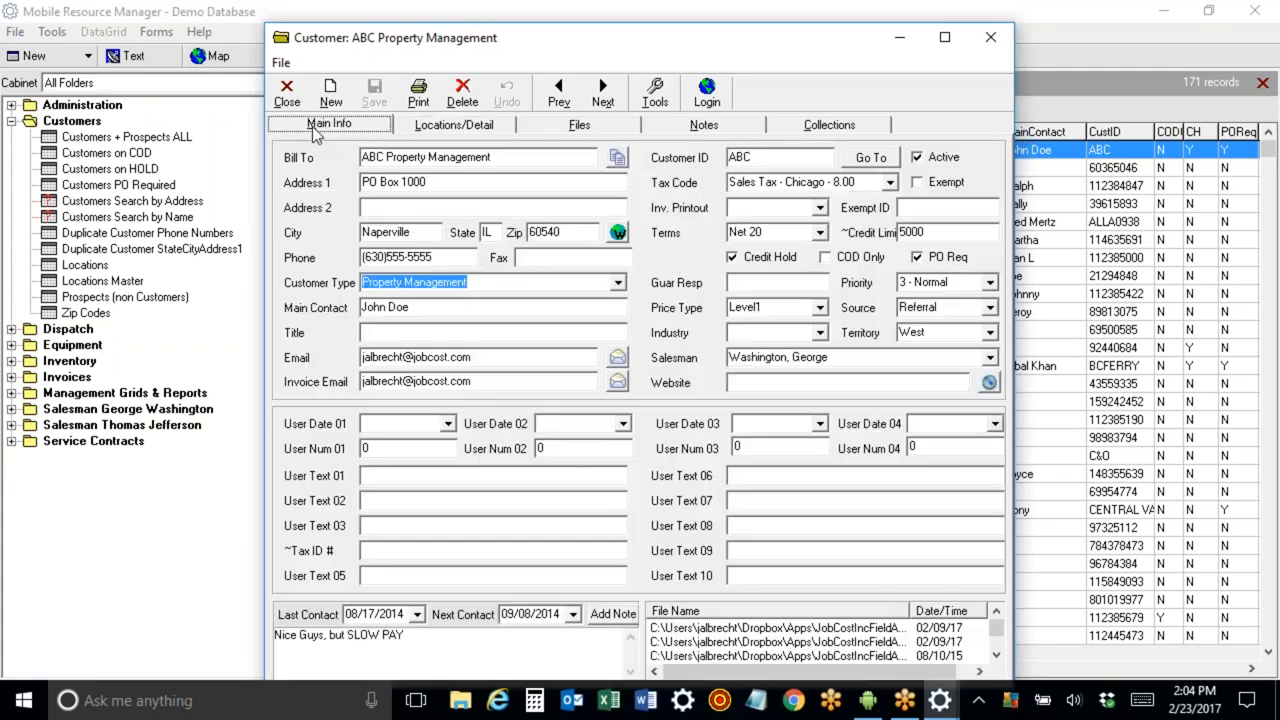
click(448, 130)
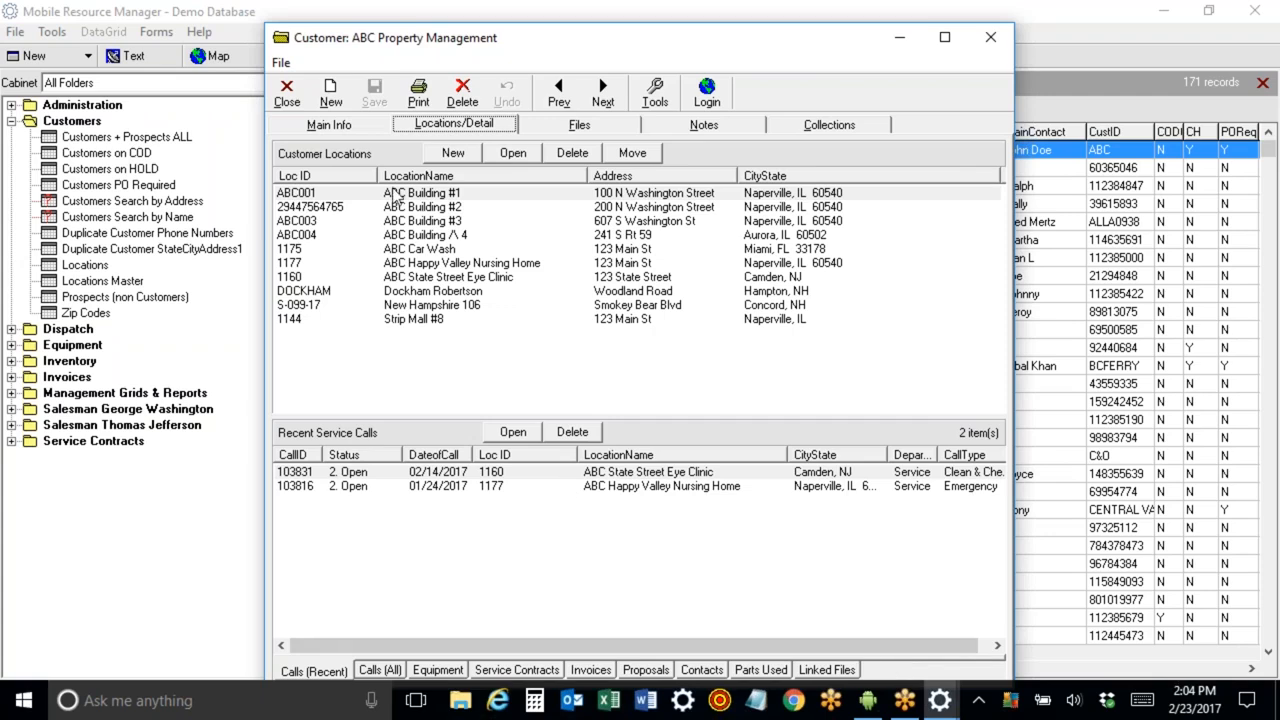
Browse the customer's Calls (All), Equipment, Service Contracts, Invoices and Proposals lists.
click(390, 672)
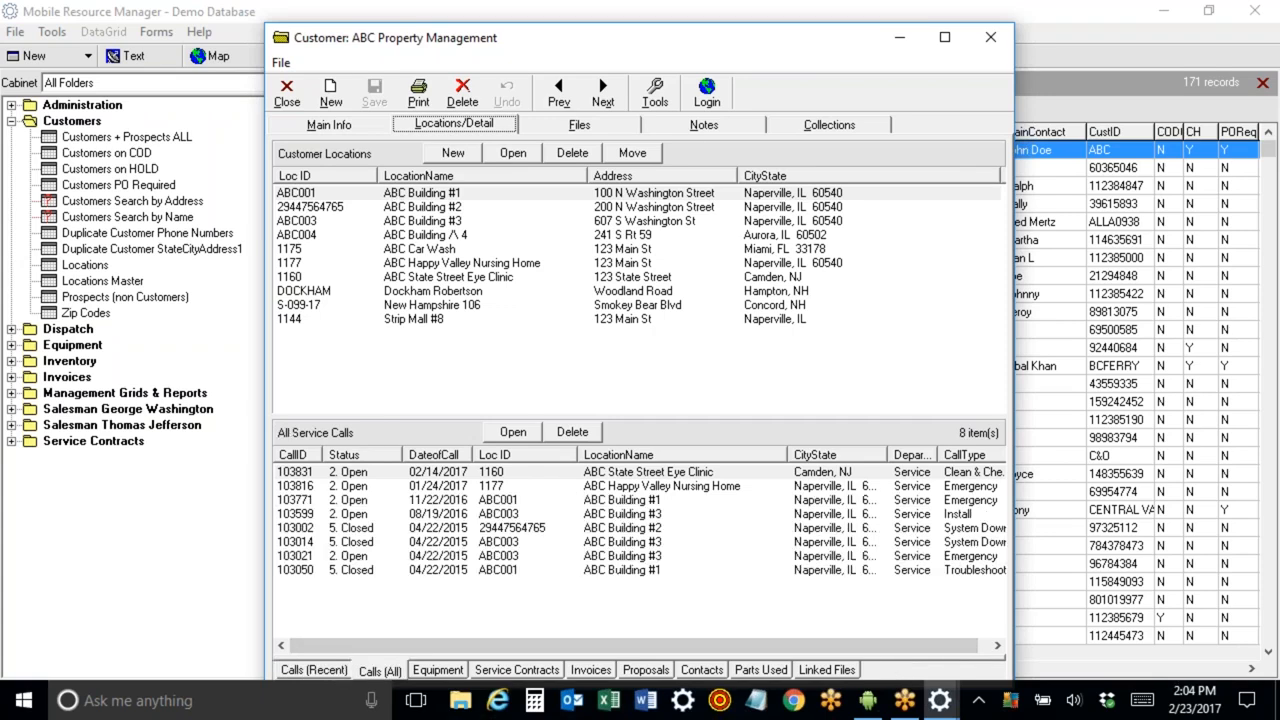
click(444, 672)
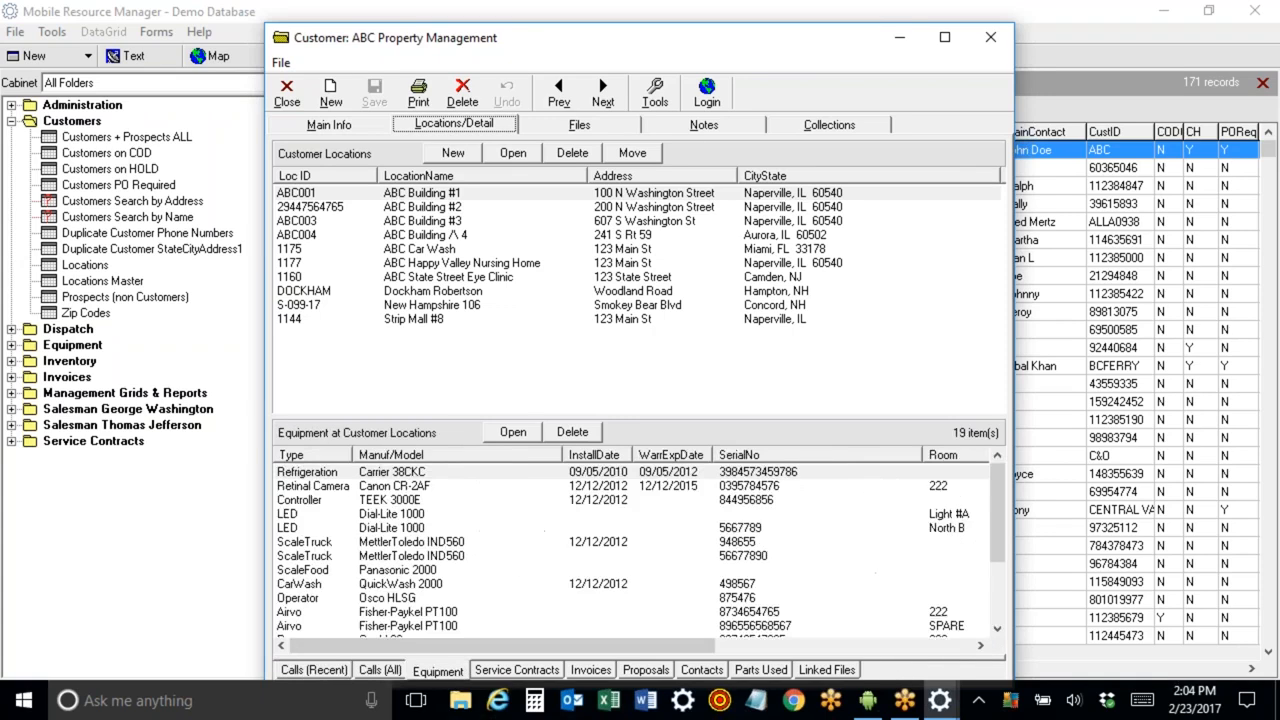
click(490, 672)
click(588, 672)
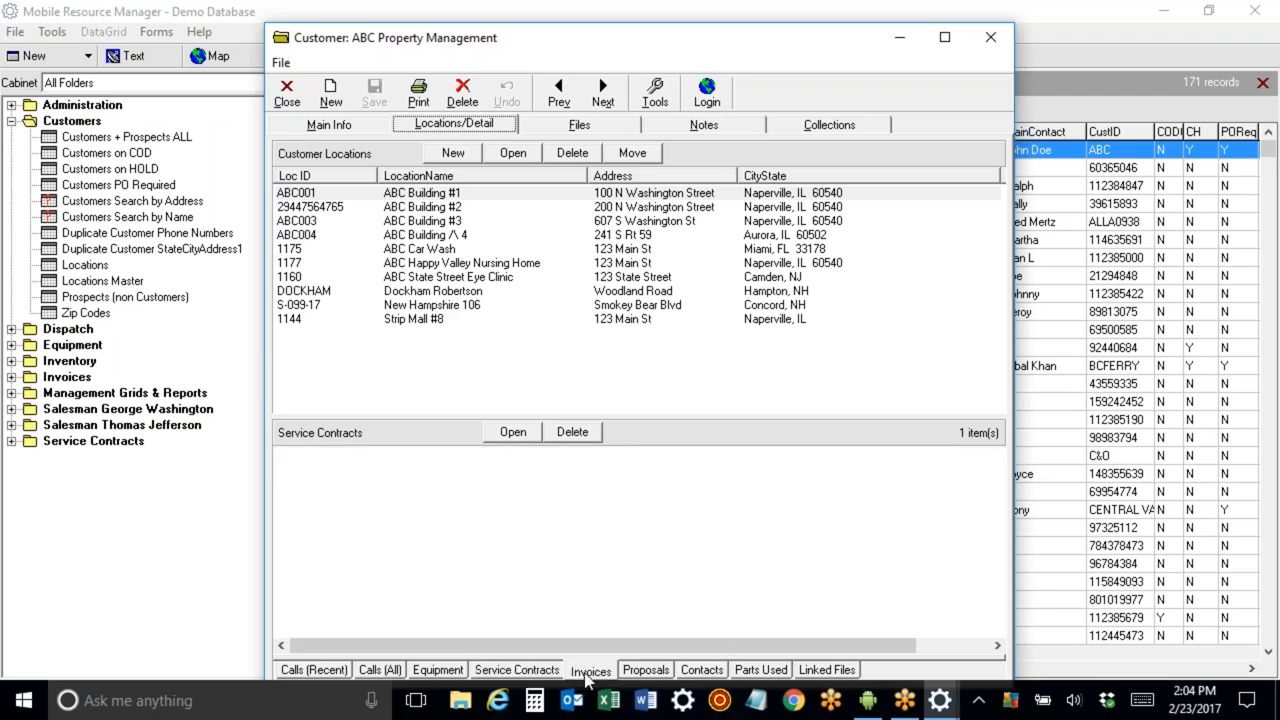
click(644, 672)
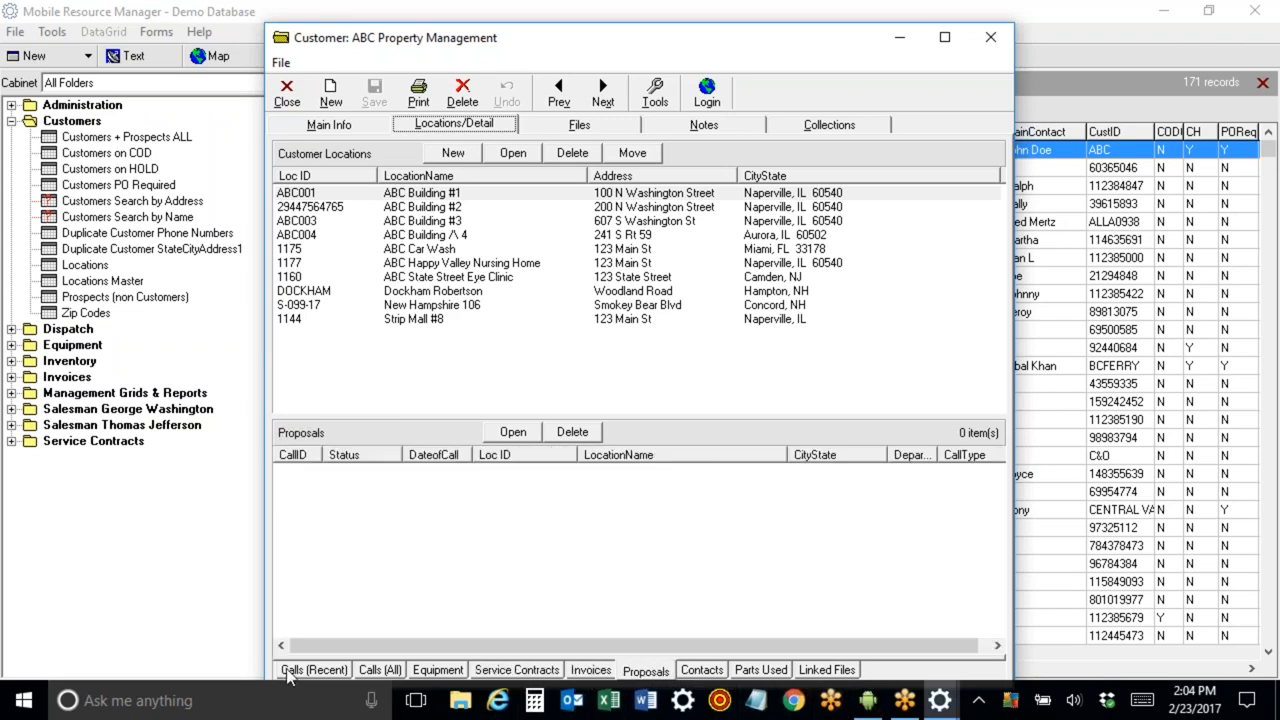
Select the first four customer locations one after another.
click(389, 196)
click(392, 207)
click(395, 221)
click(399, 236)
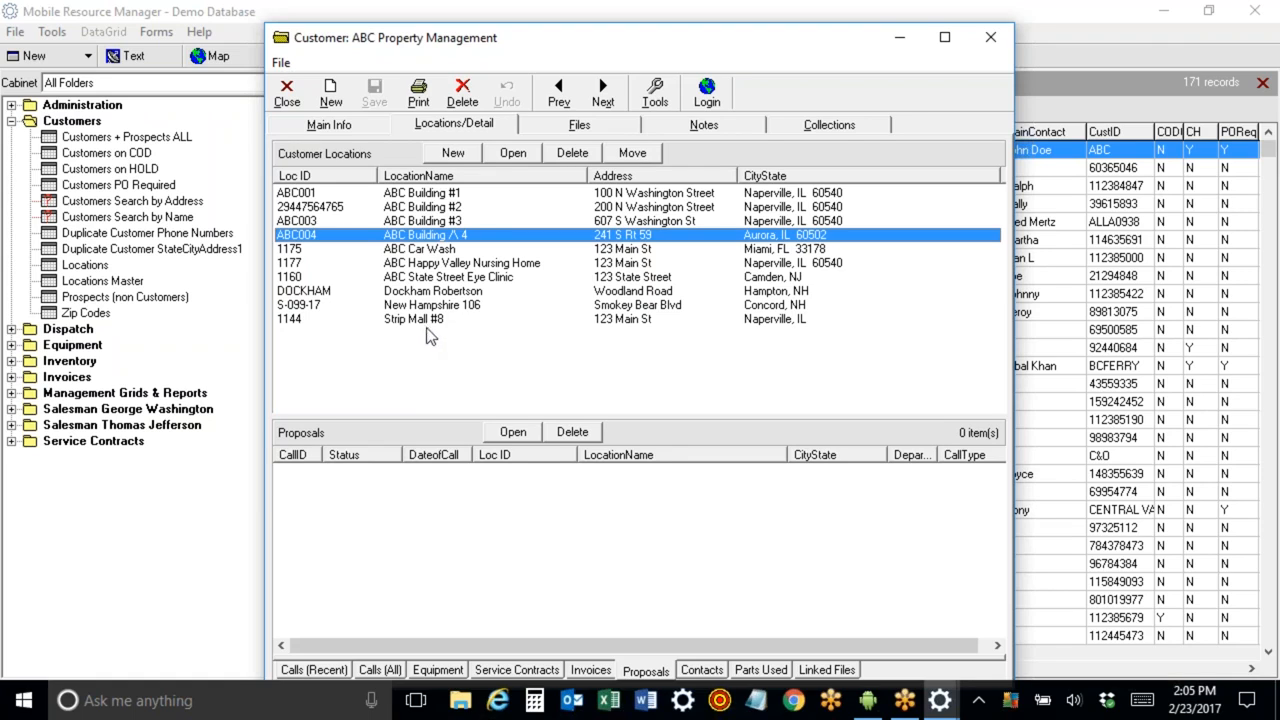
Open the ABC Building #1 location and delete the Genetec IP line from its notes.
double_click(418, 200)
drag(489, 250, 346, 250)
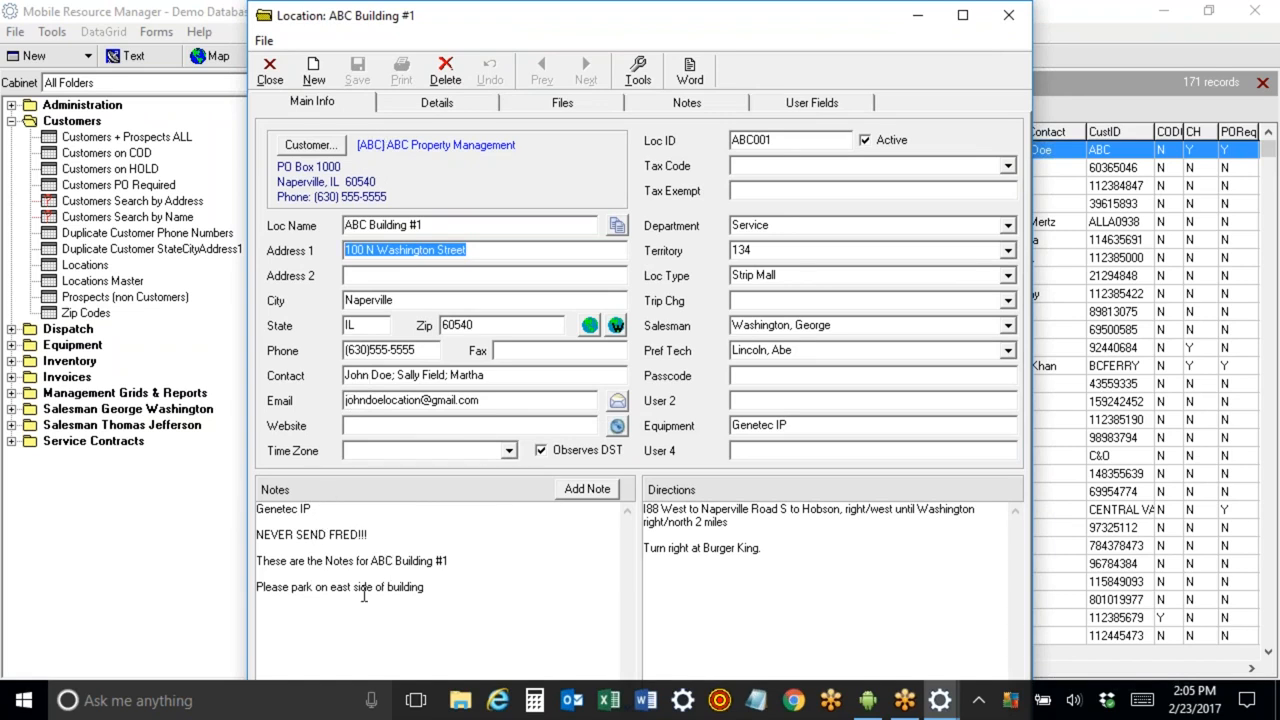
triple_click(328, 510)
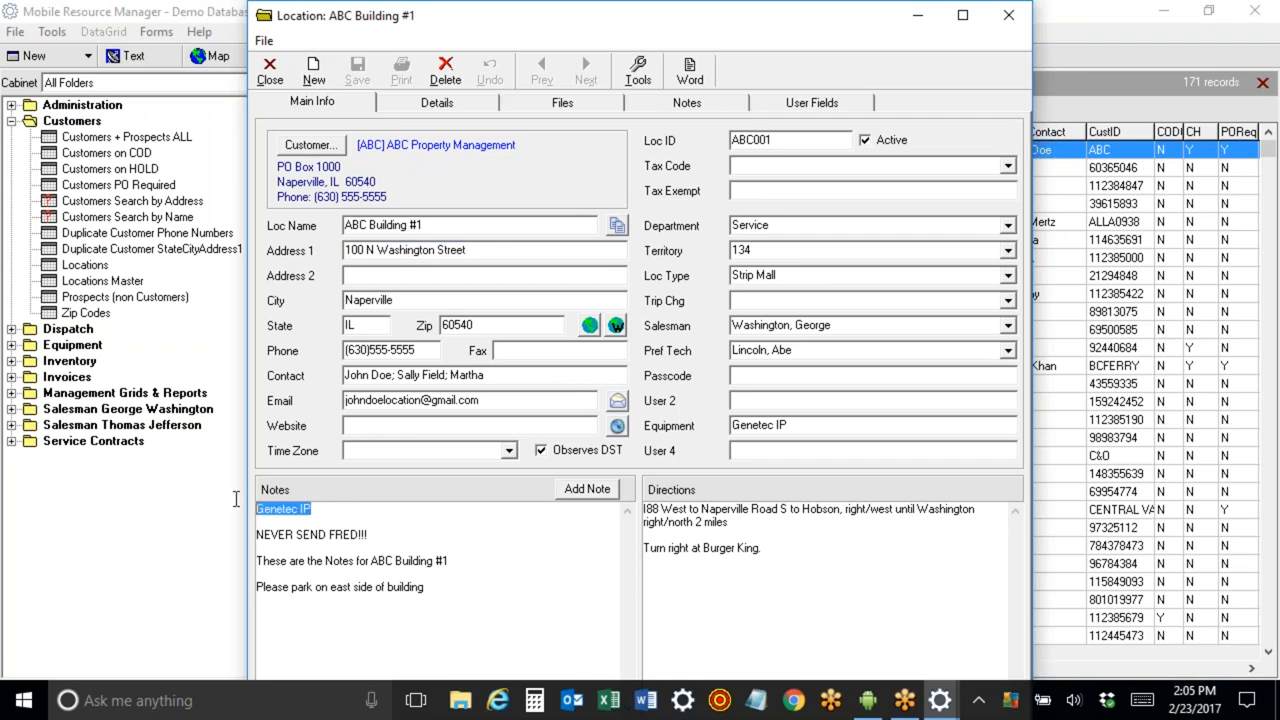
key(Delete)
key(Delete)
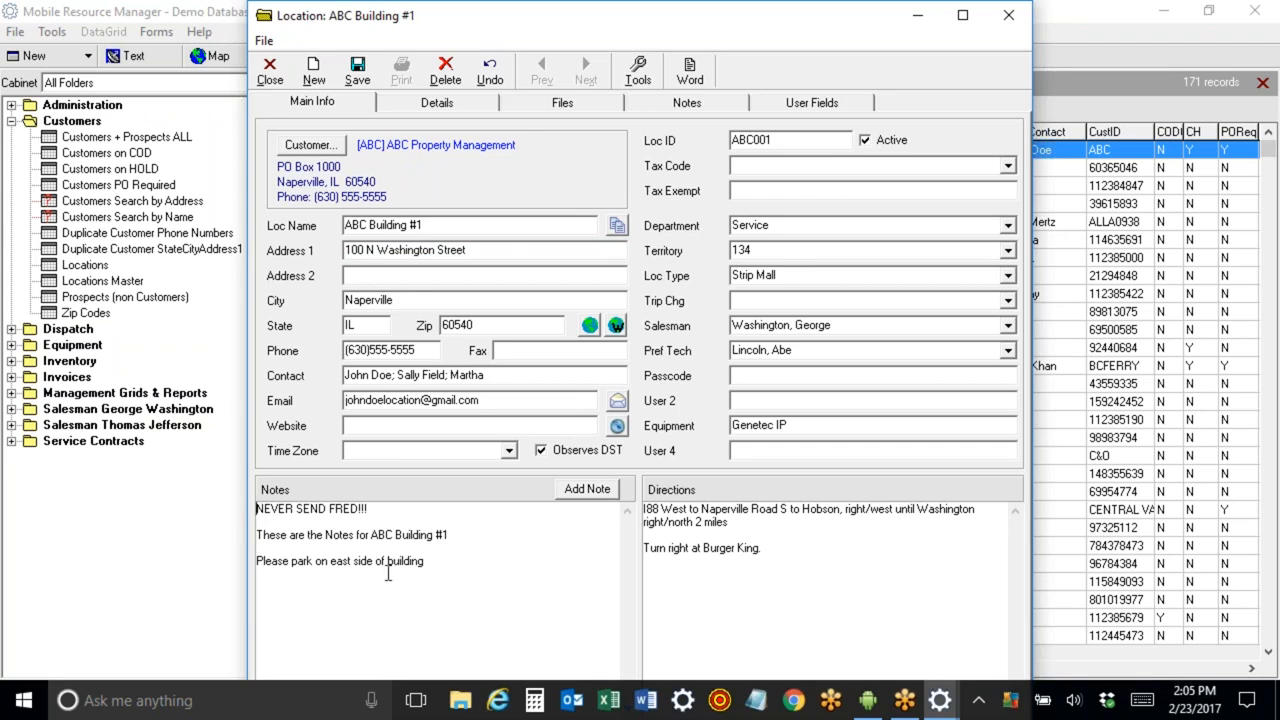
Add a new first notes line reading GE Generator 2000.
click(781, 353)
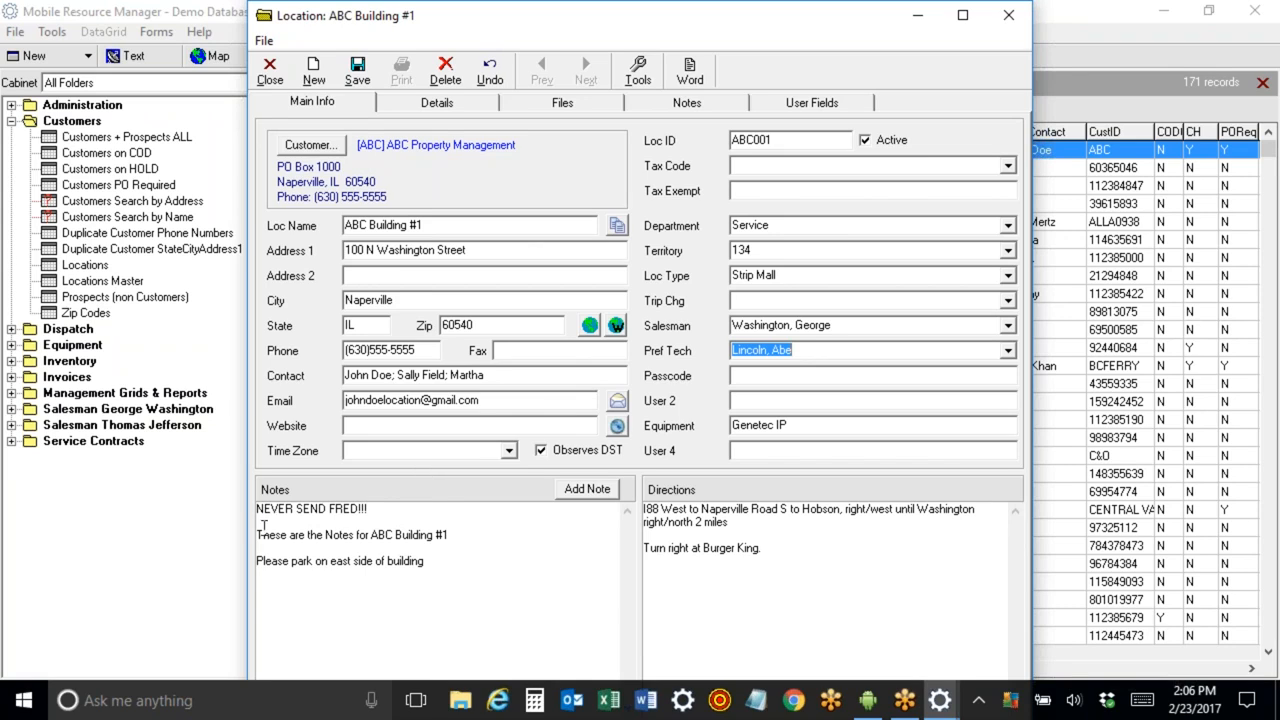
click(259, 510)
text(GE )
text(Generato)
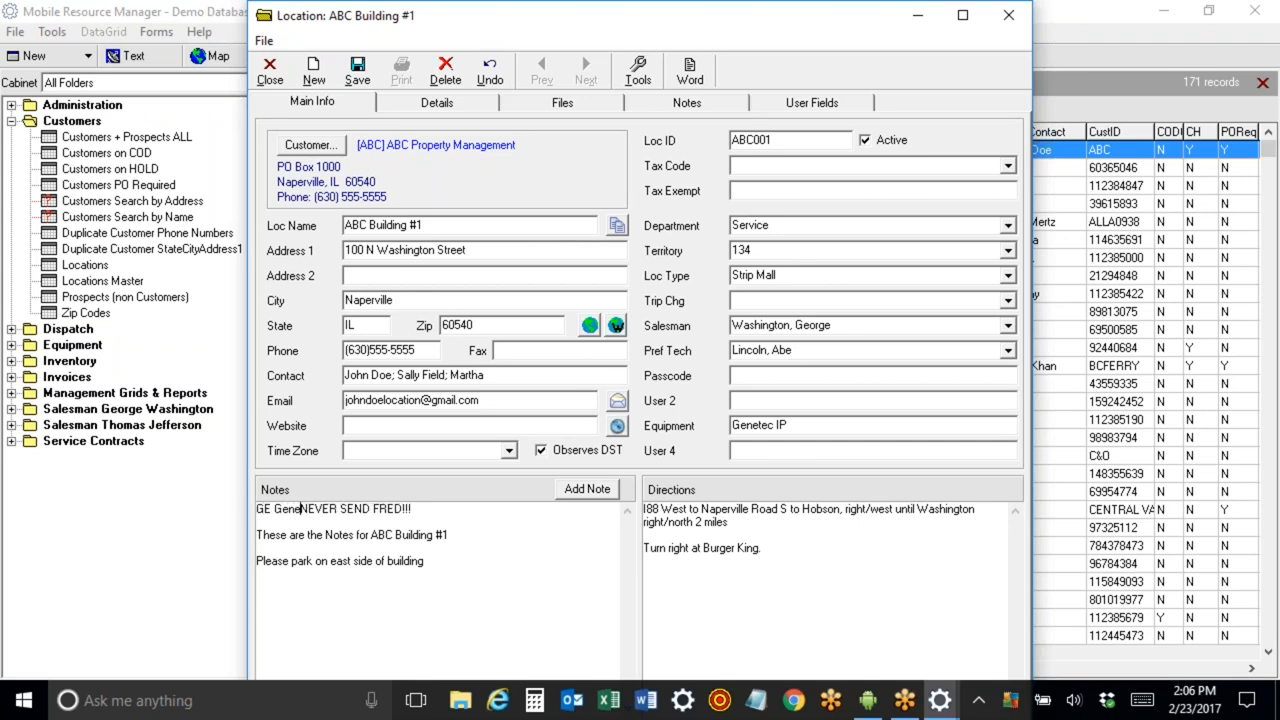
text(r)
key(Return)
key(Return)
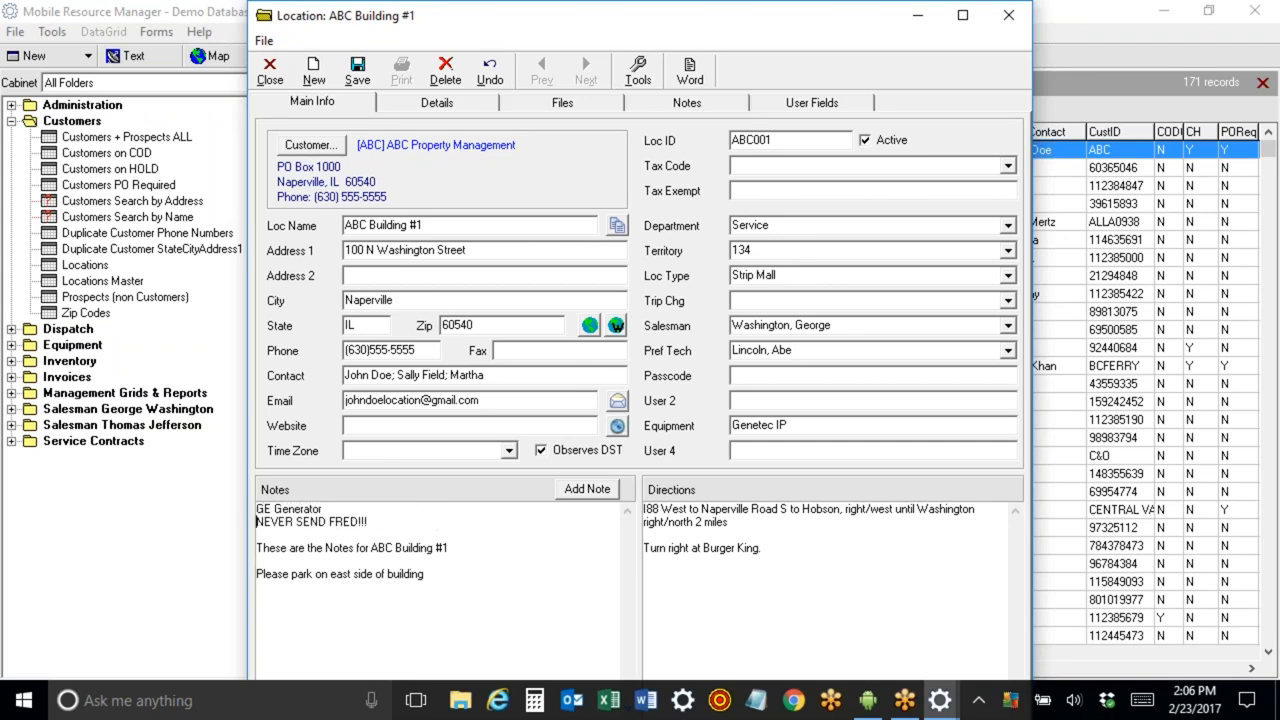
click(346, 510)
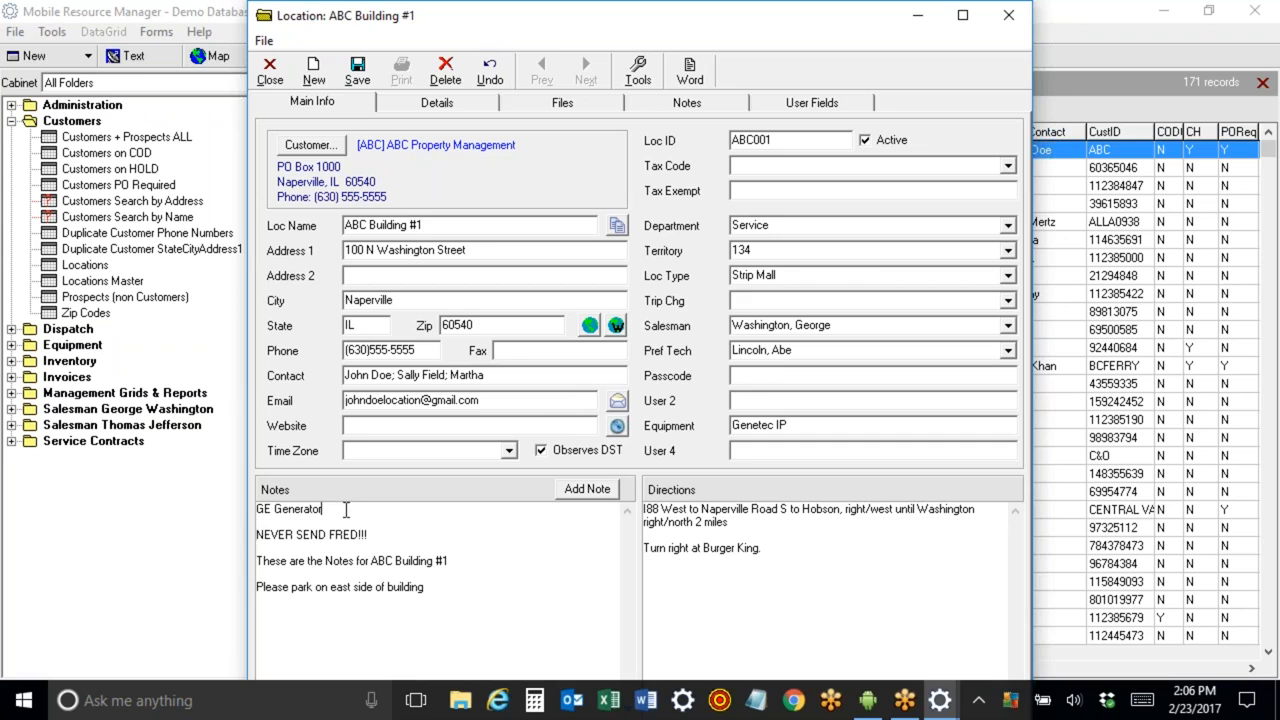
text(2)
Copy the GE Generator 2000 note into the location's Equipment field and save the location.
drag(349, 509, 241, 507)
key(ctrl+c)
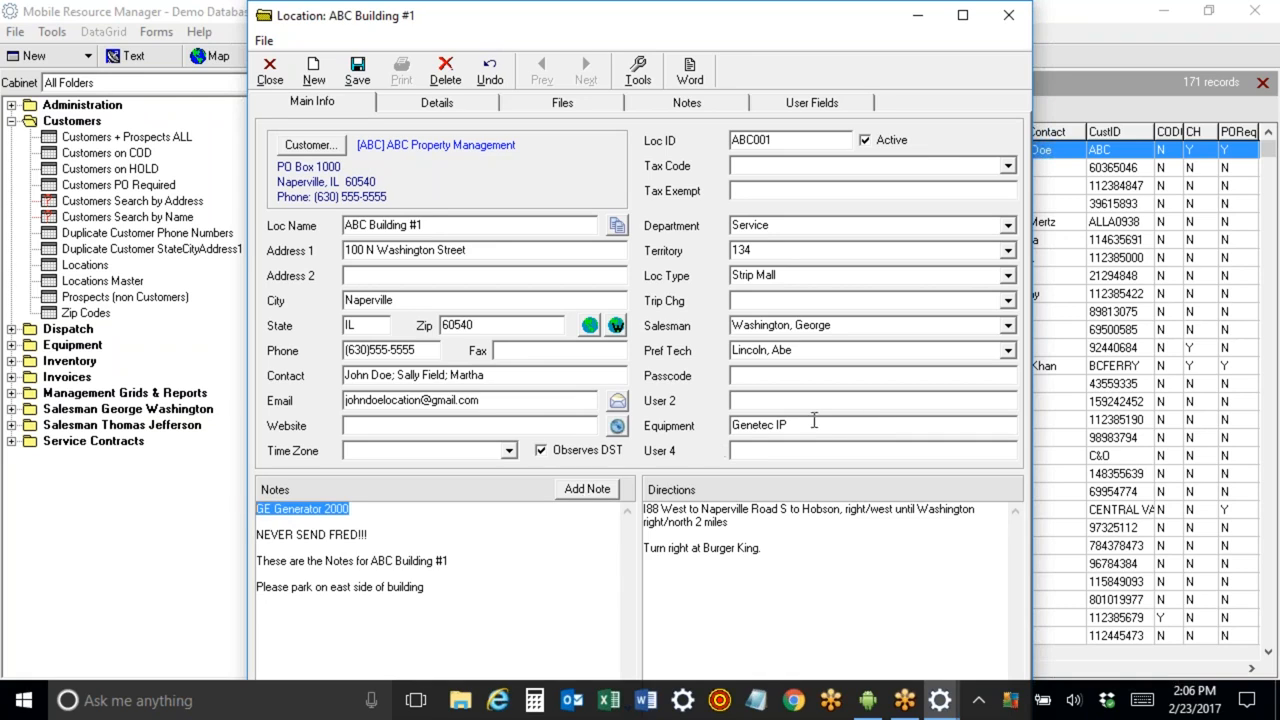
click(812, 425)
key(ctrl+v)
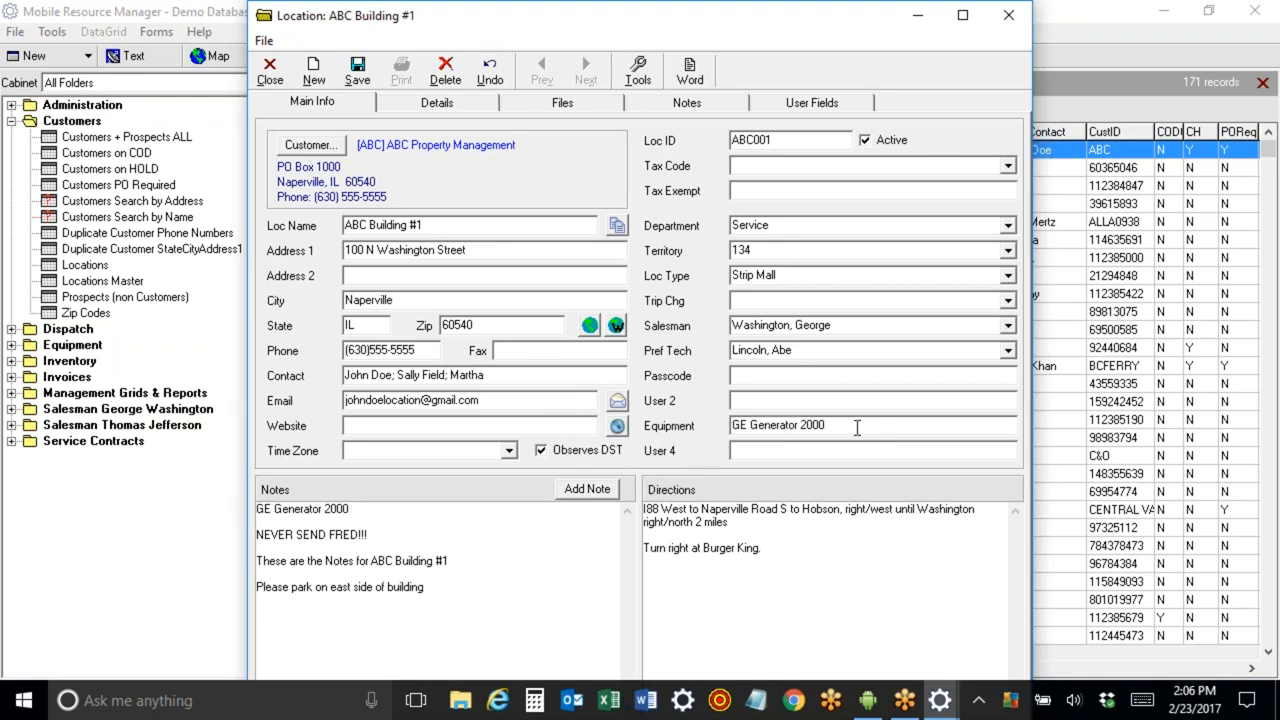
click(357, 70)
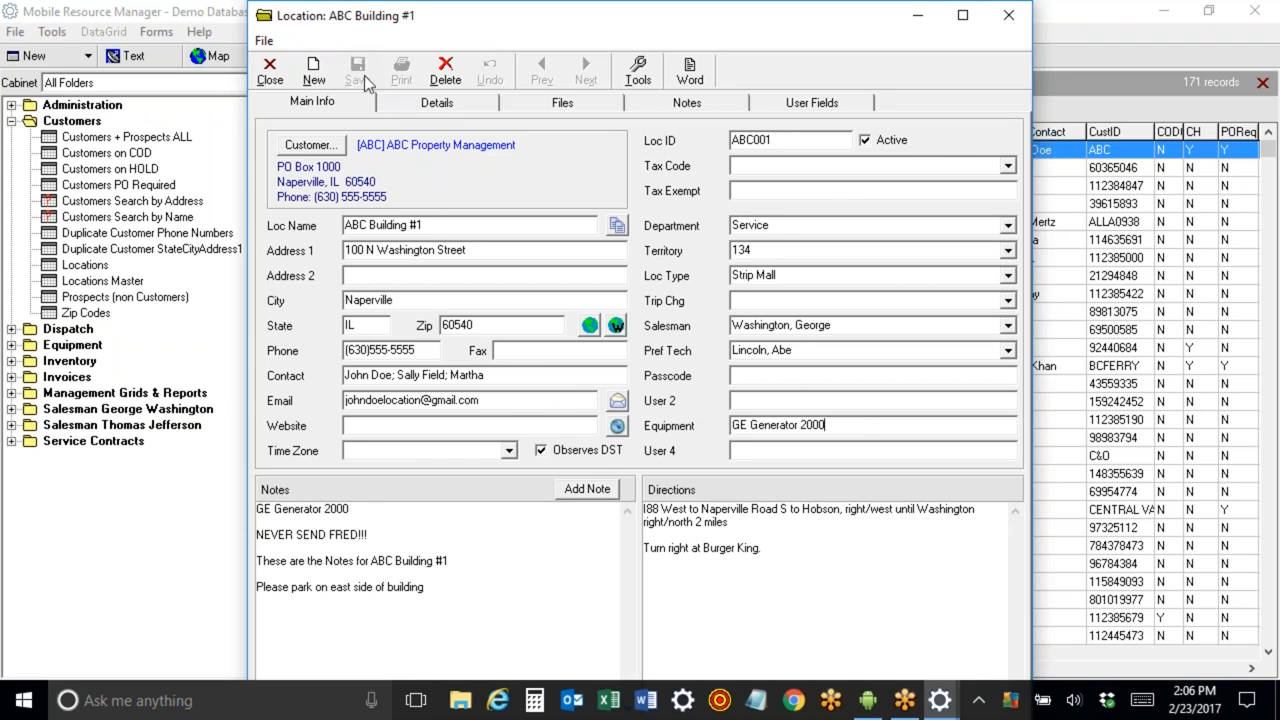
Browse the equipment items on the location's Details tab.
click(401, 106)
click(398, 171)
click(398, 185)
click(397, 213)
click(396, 228)
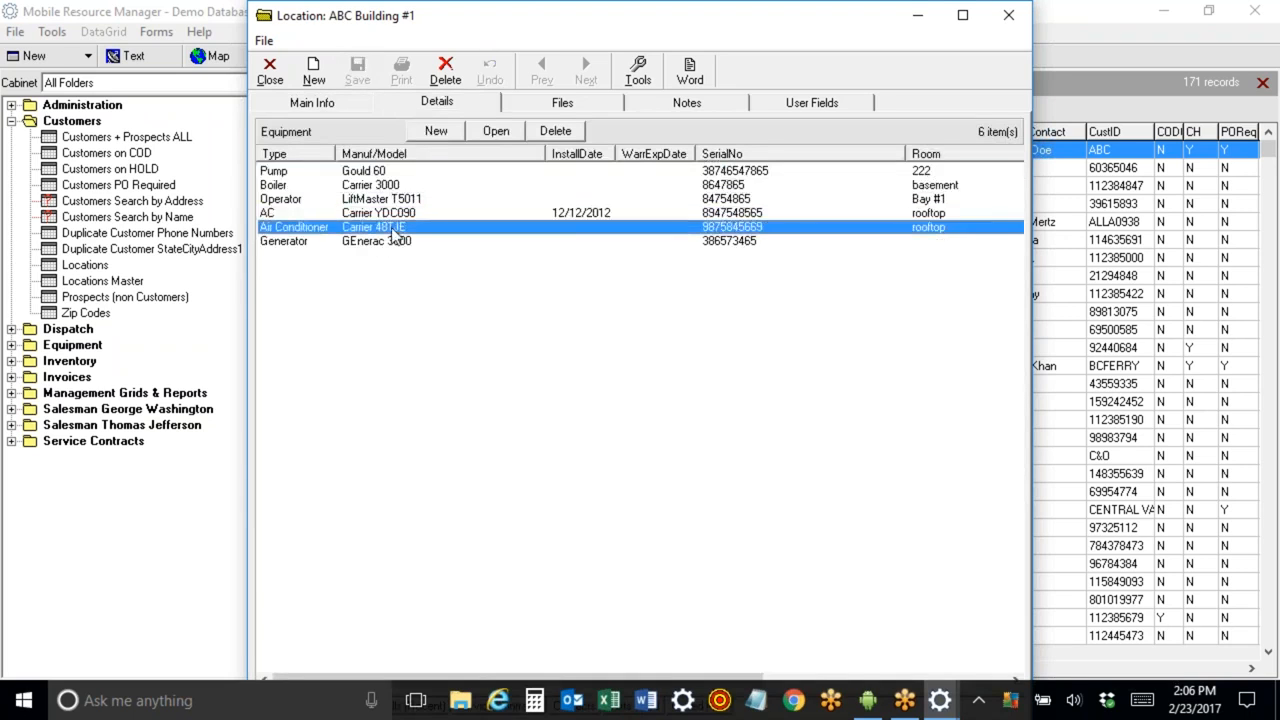
click(398, 171)
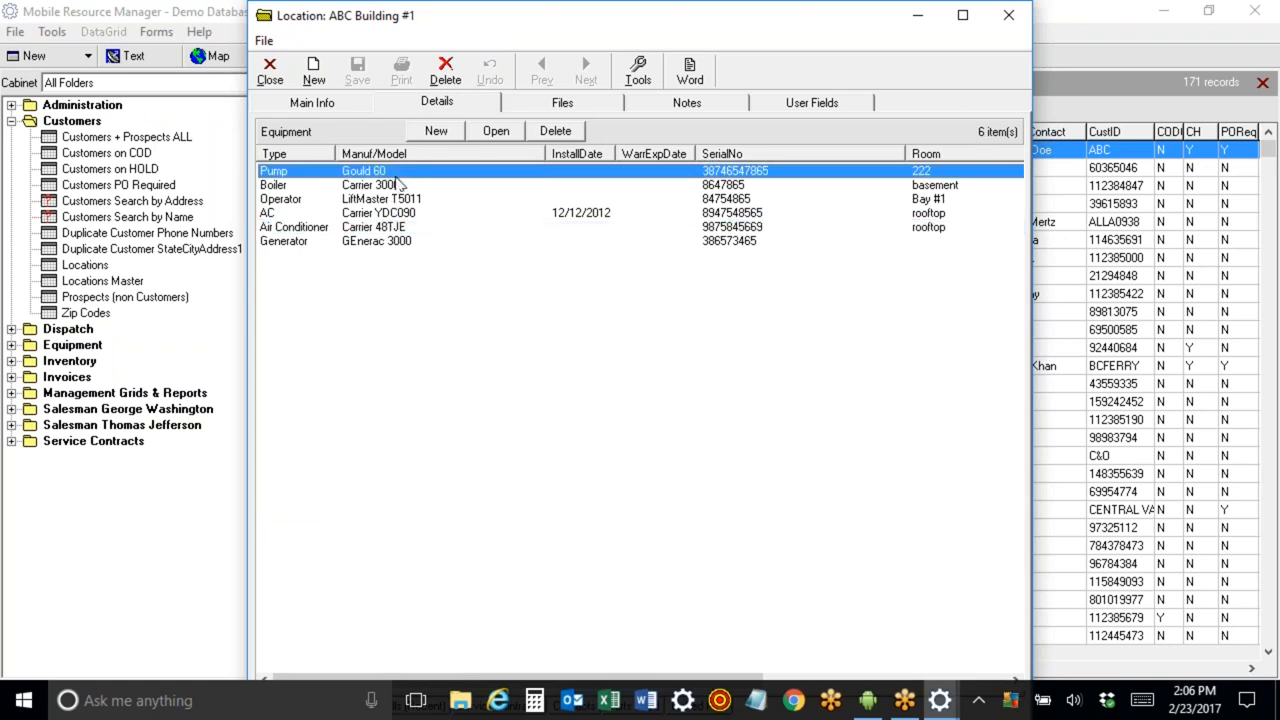
Add new equipment of type Generator with manufacturer GE.
click(437, 133)
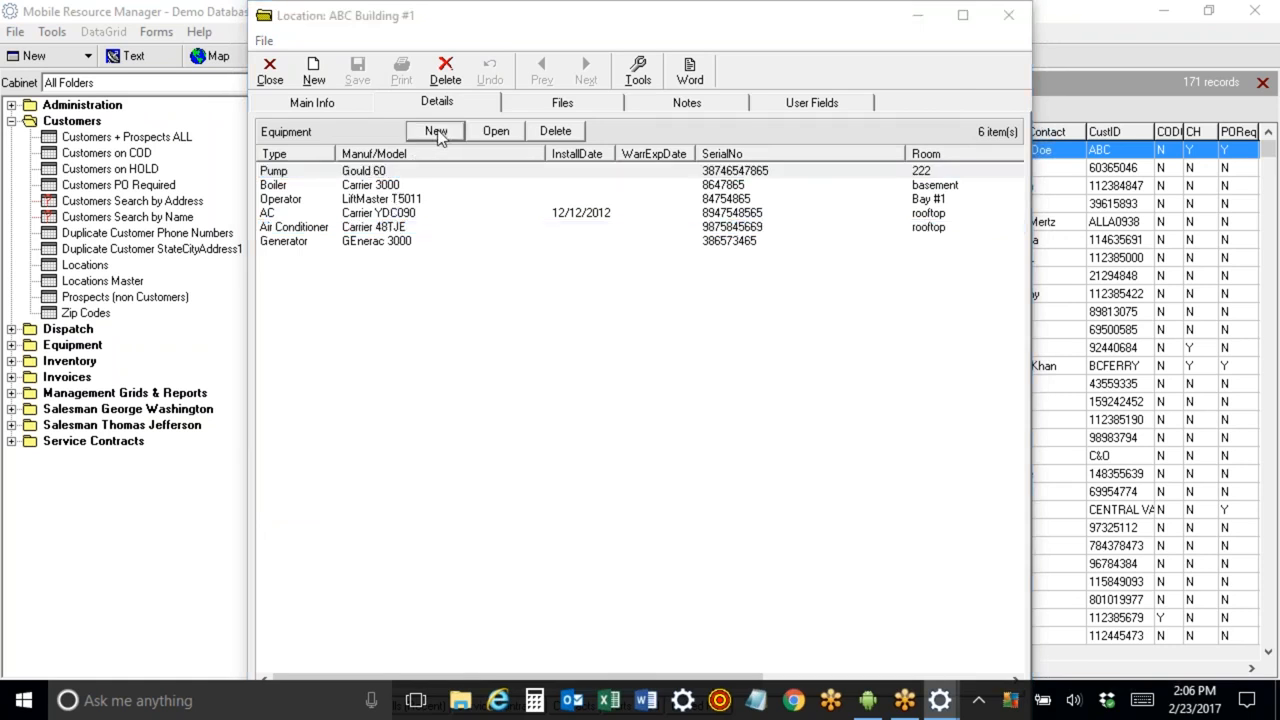
click(605, 206)
drag(606, 238, 607, 270)
click(553, 318)
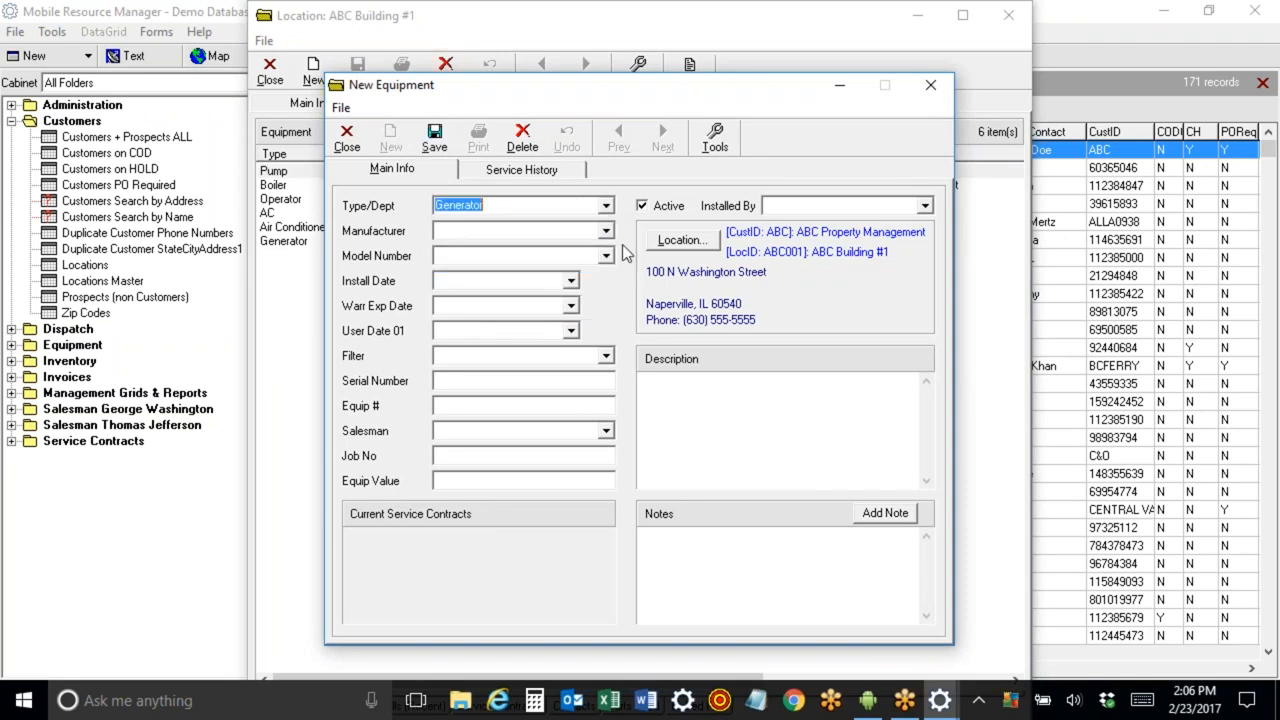
click(605, 231)
drag(608, 260, 608, 275)
click(533, 340)
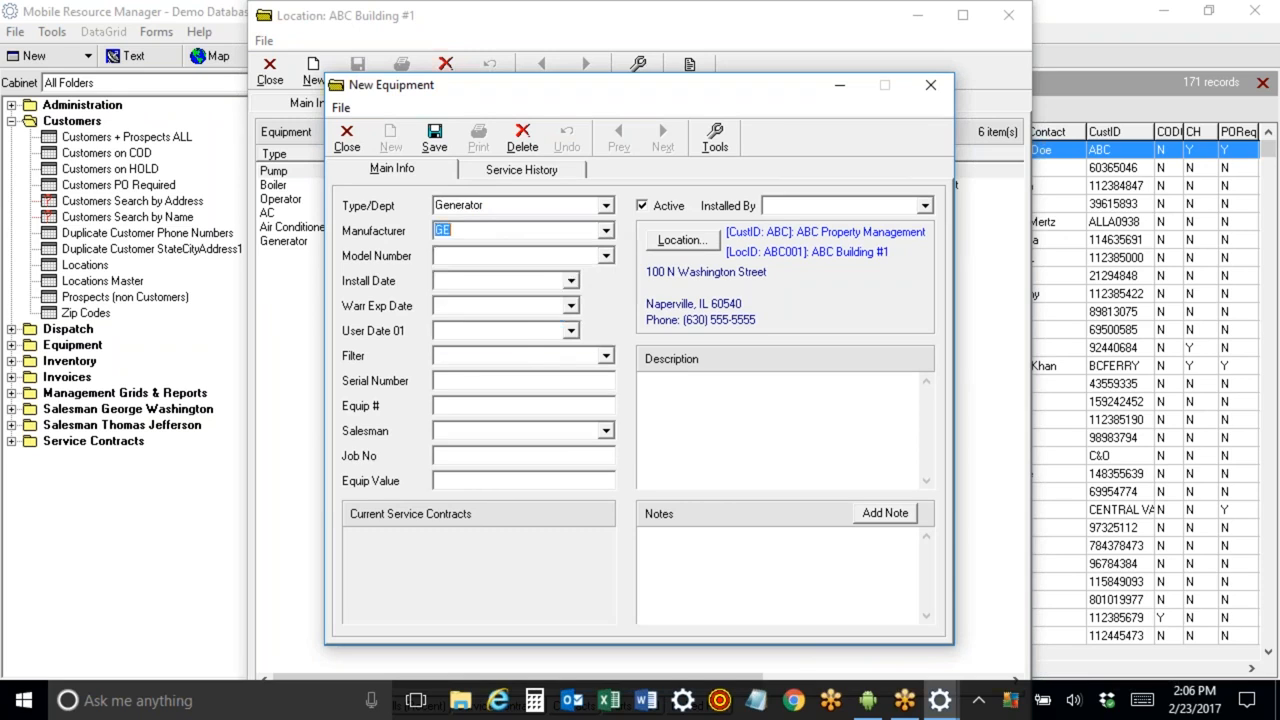
Set the equipment's model number to 2000, serial number 983865645, and filter to 16x20x2.
click(606, 256)
click(478, 275)
click(450, 381)
text(983865645)
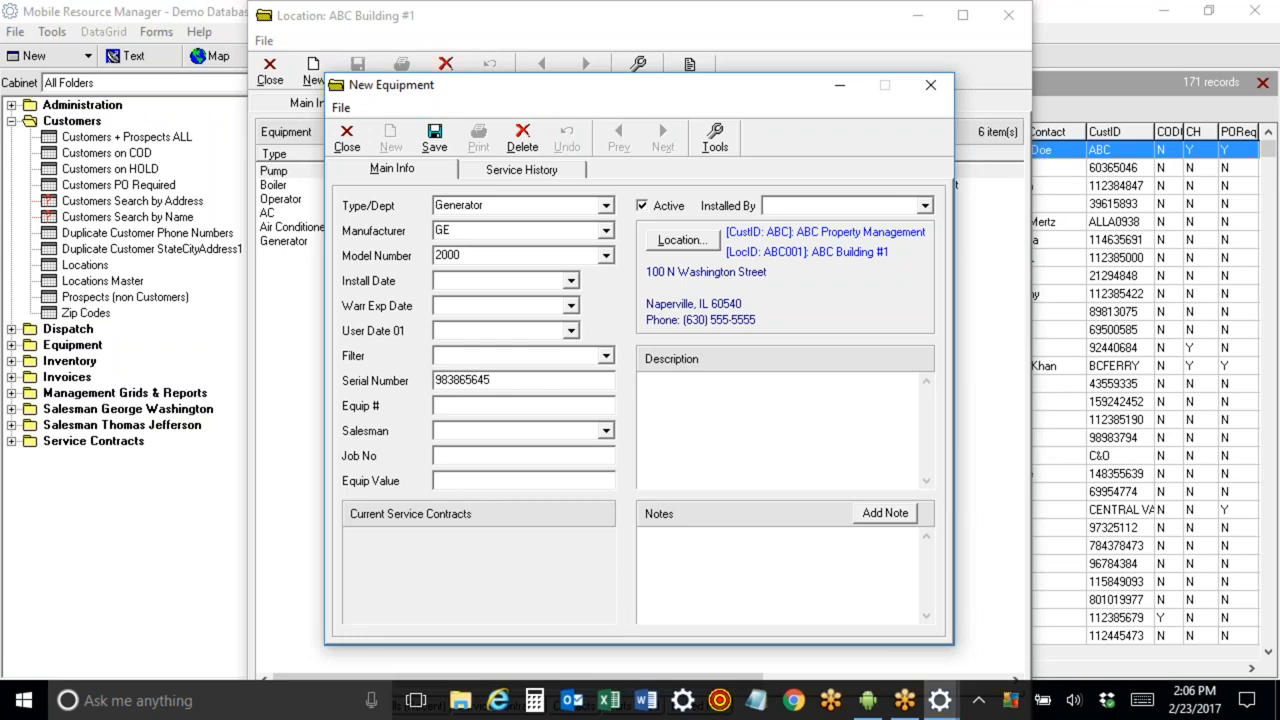
click(606, 358)
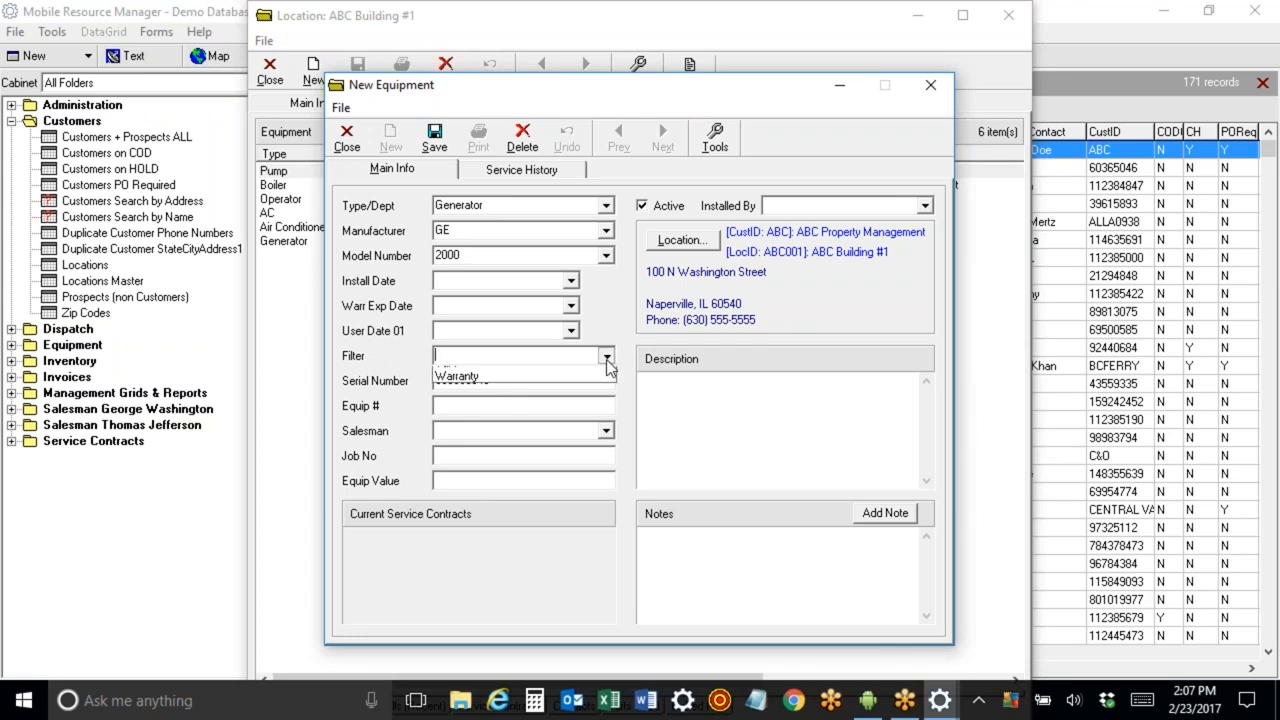
click(584, 374)
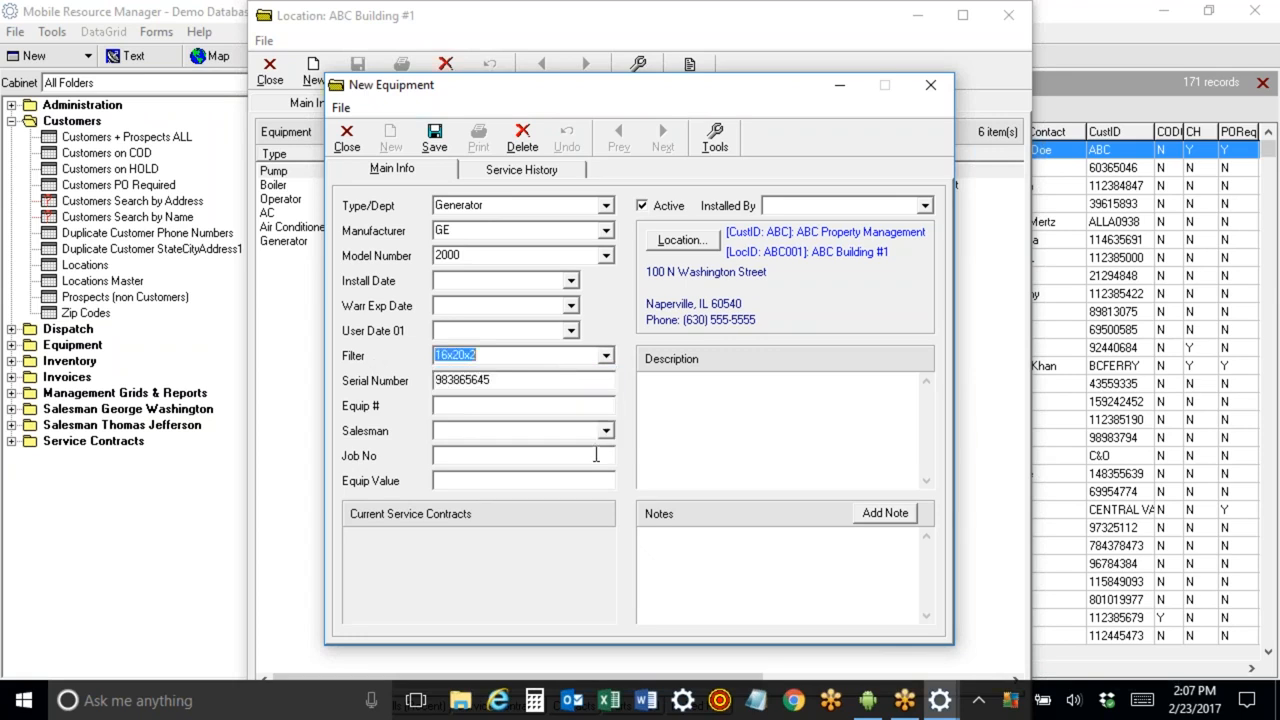
Enter the description linked to front half of building, then save and close the equipment record.
click(457, 407)
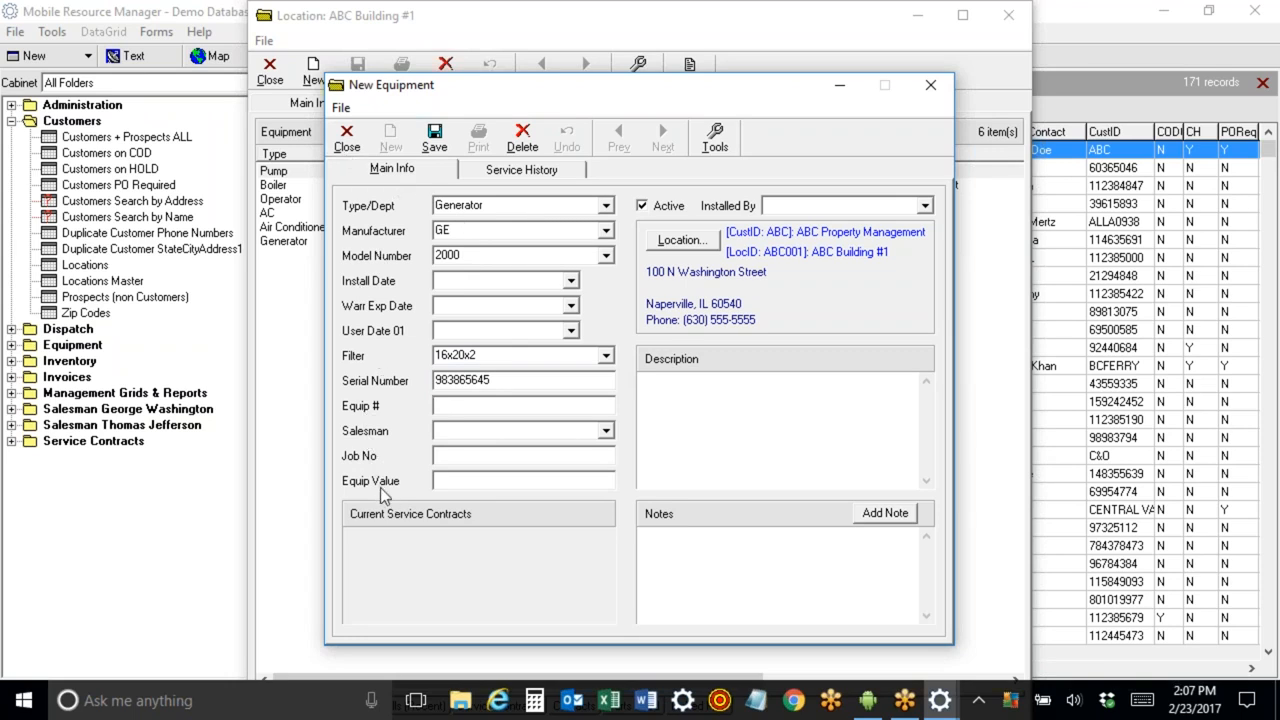
click(702, 404)
text(inked to front half of bu)
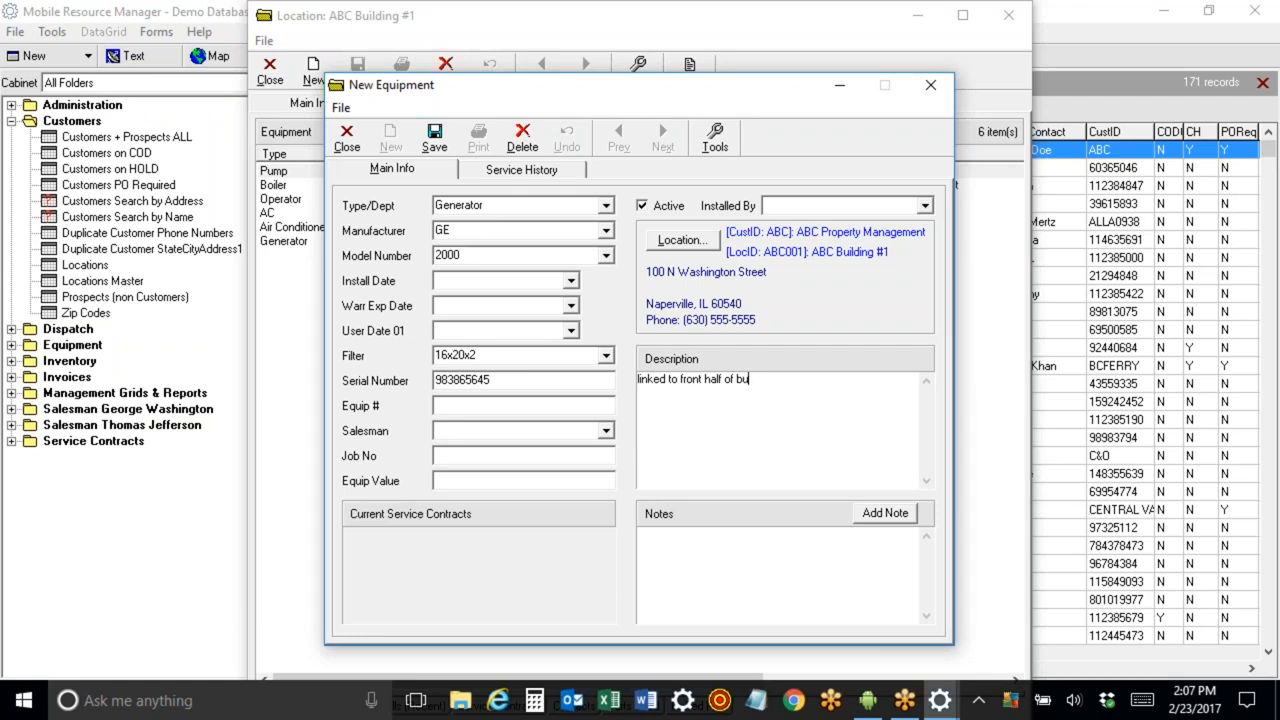
text(ding)
click(434, 138)
click(347, 138)
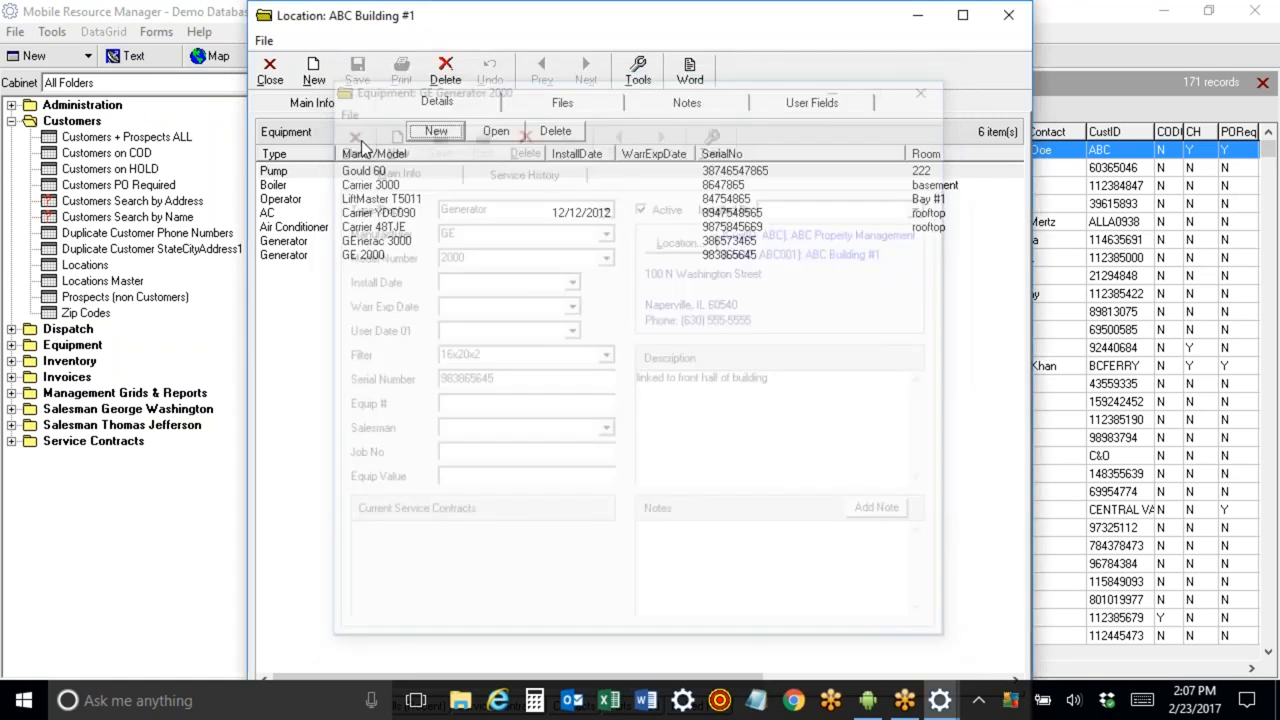
Review the new generator in the equipment list, then close the location and customer windows.
click(328, 256)
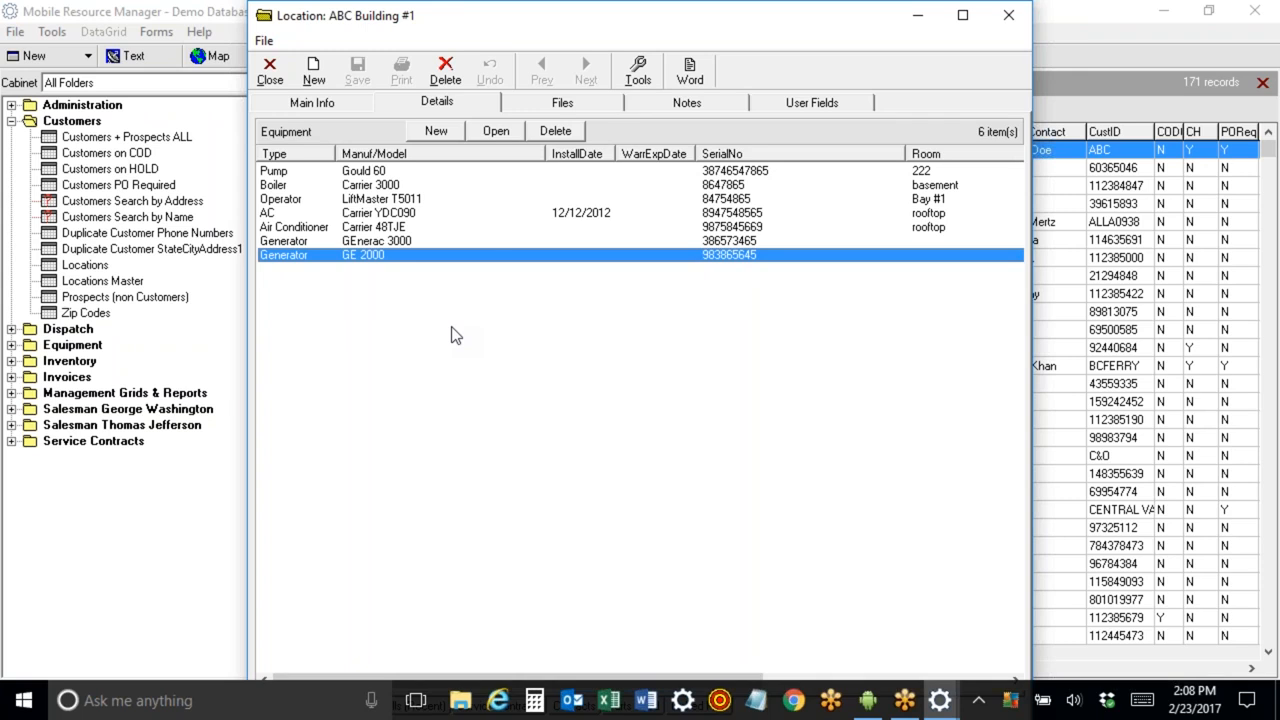
click(400, 172)
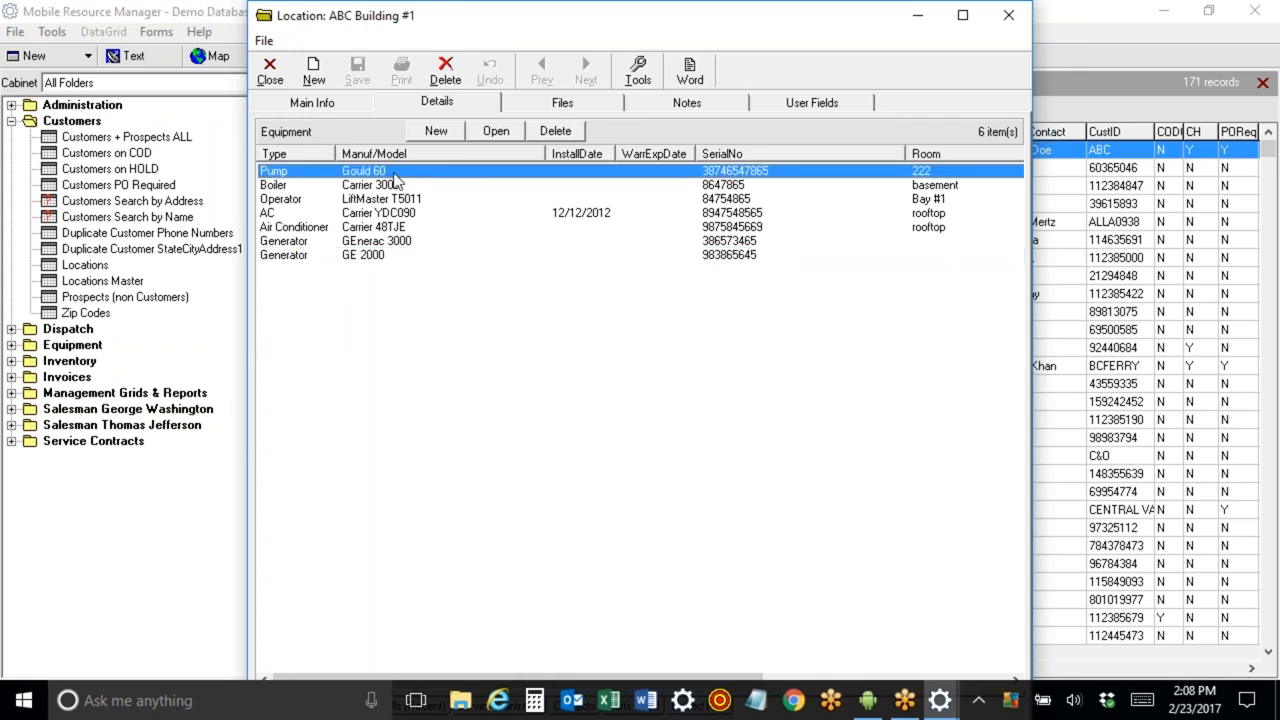
click(300, 103)
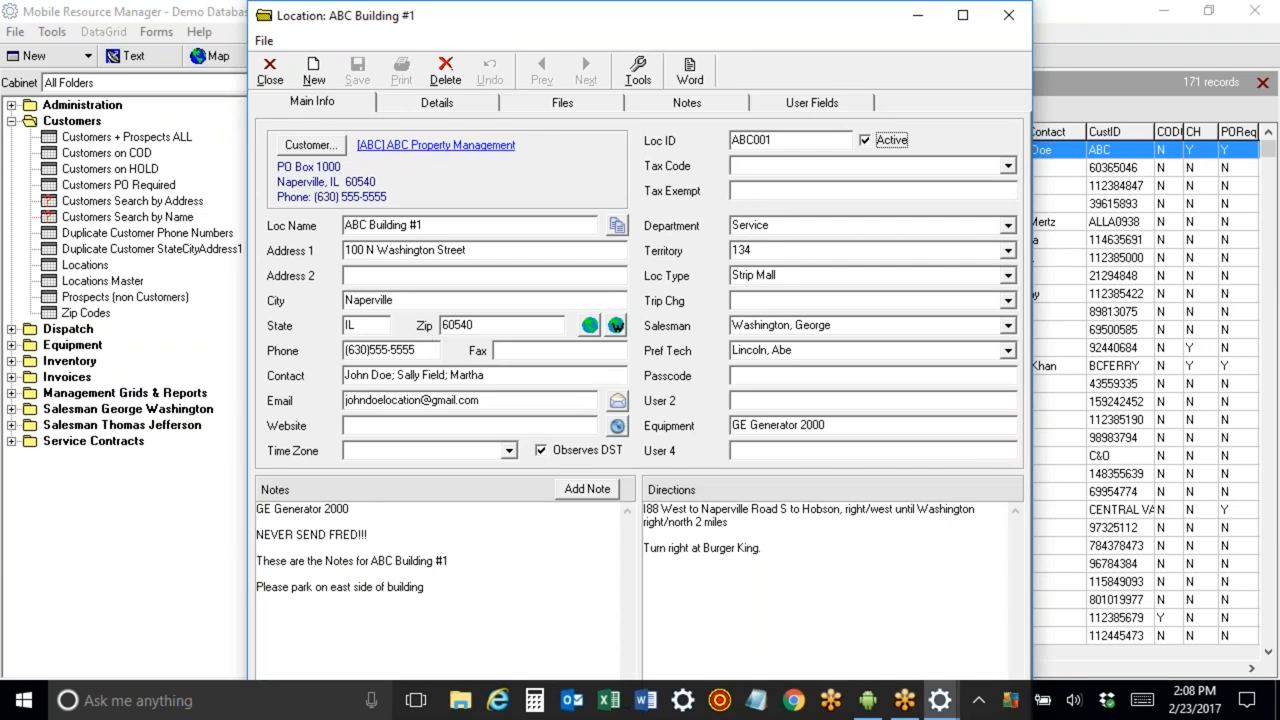
click(269, 72)
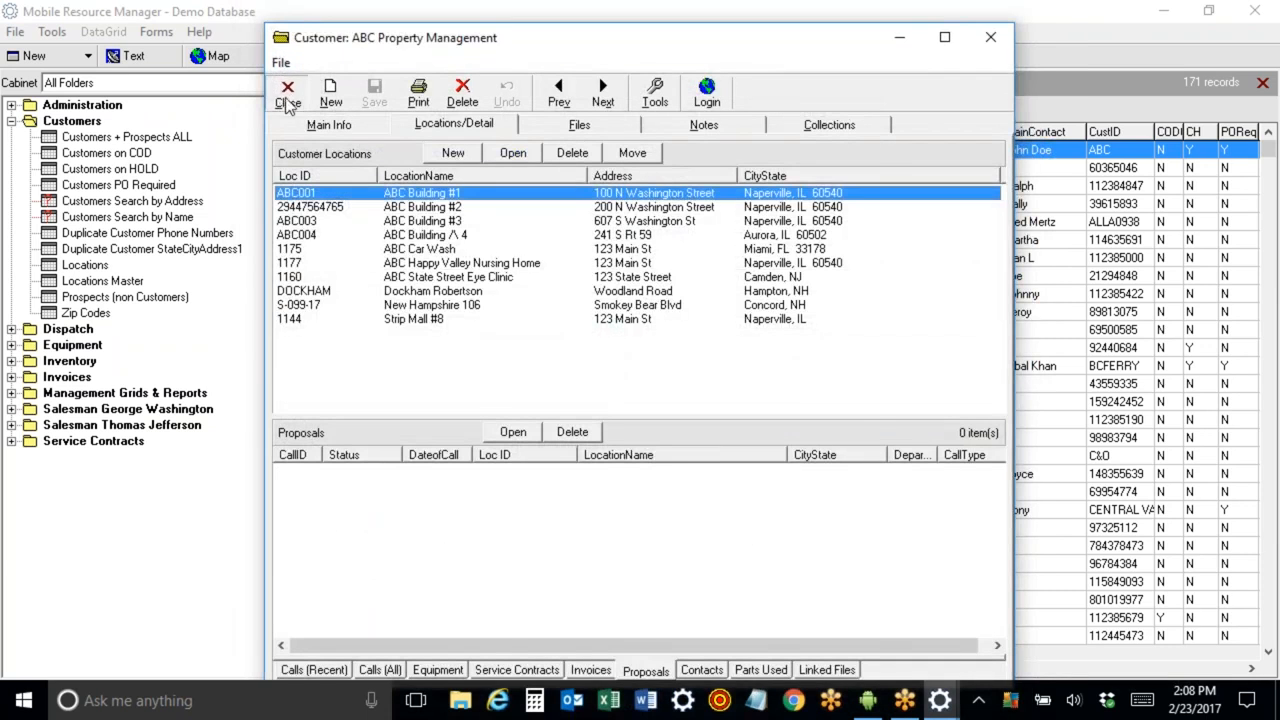
click(287, 94)
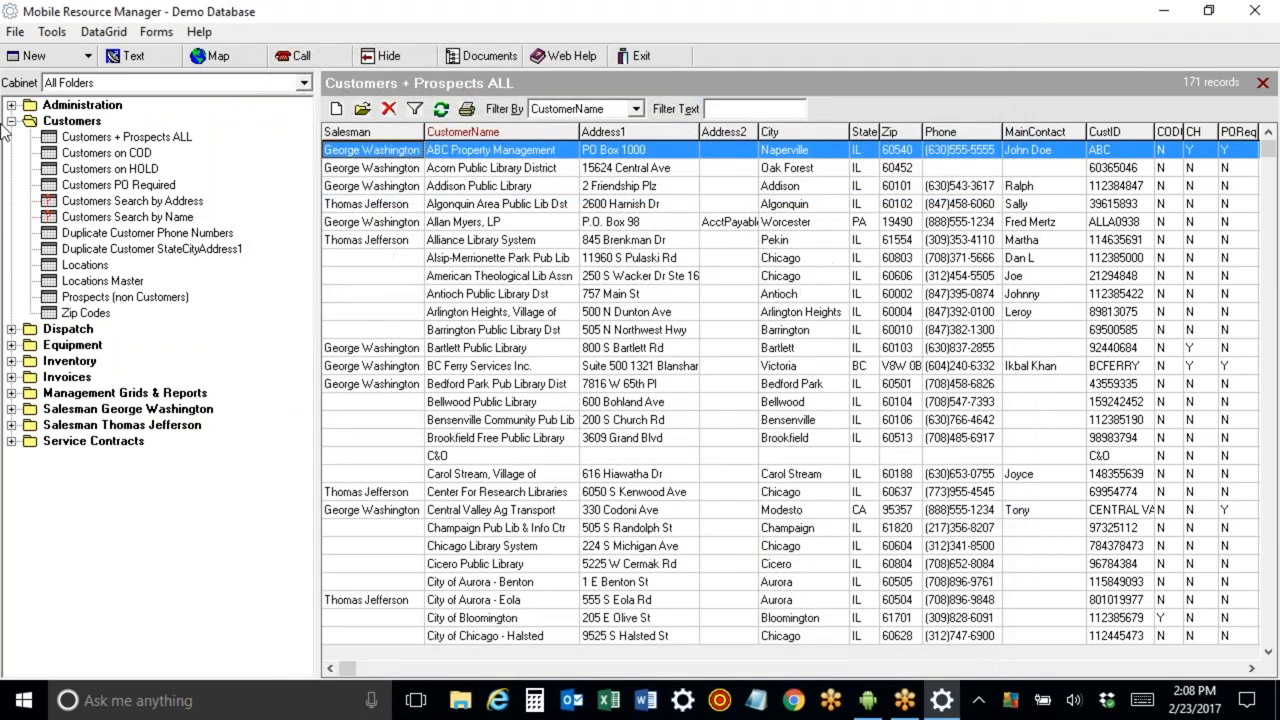
Open the Location Equipment list and locate the ABC Building #1 GE 2000 generator.
click(12, 345)
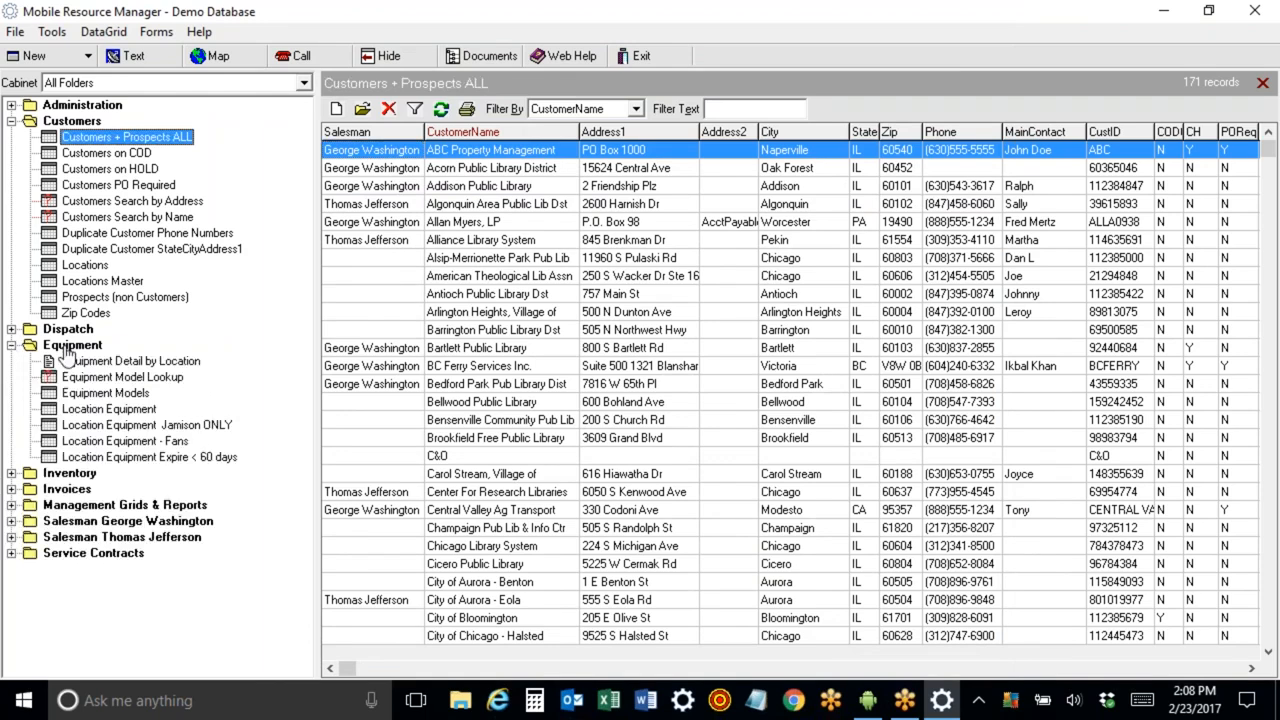
click(94, 412)
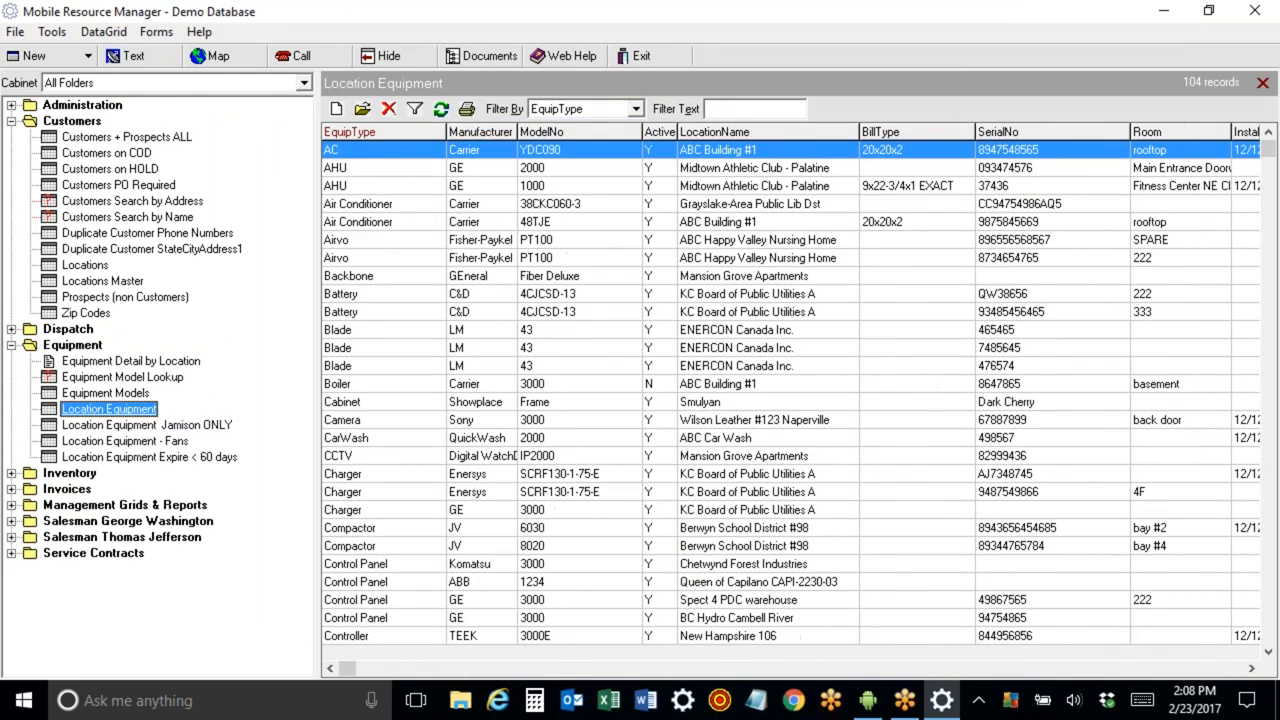
click(389, 458)
key(Down)
key(Down)
key(Down)
key(Down)
key(Down)
key(Down)
key(Down)
key(Down)
key(Down)
key(Down)
key(Down)
key(Down)
key(Down)
key(Down)
key(Down)
key(Down)
key(Down)
key(Down)
key(Down)
key(Down)
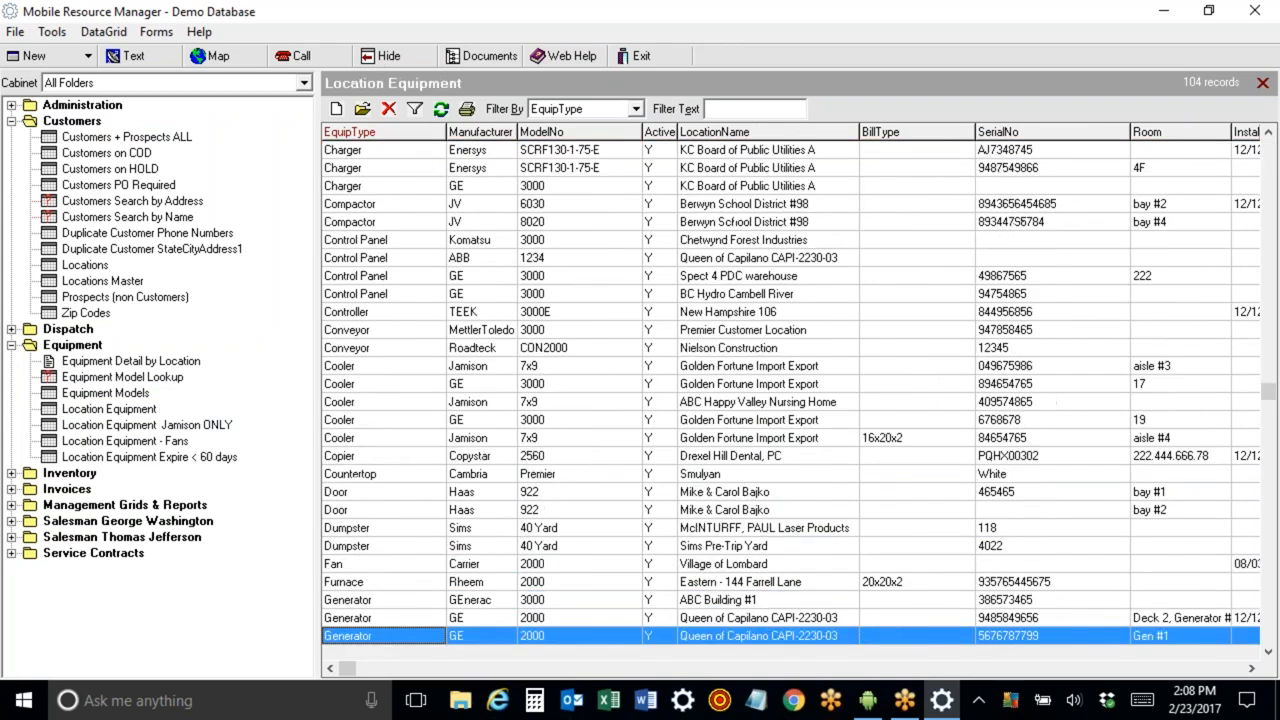
click(405, 492)
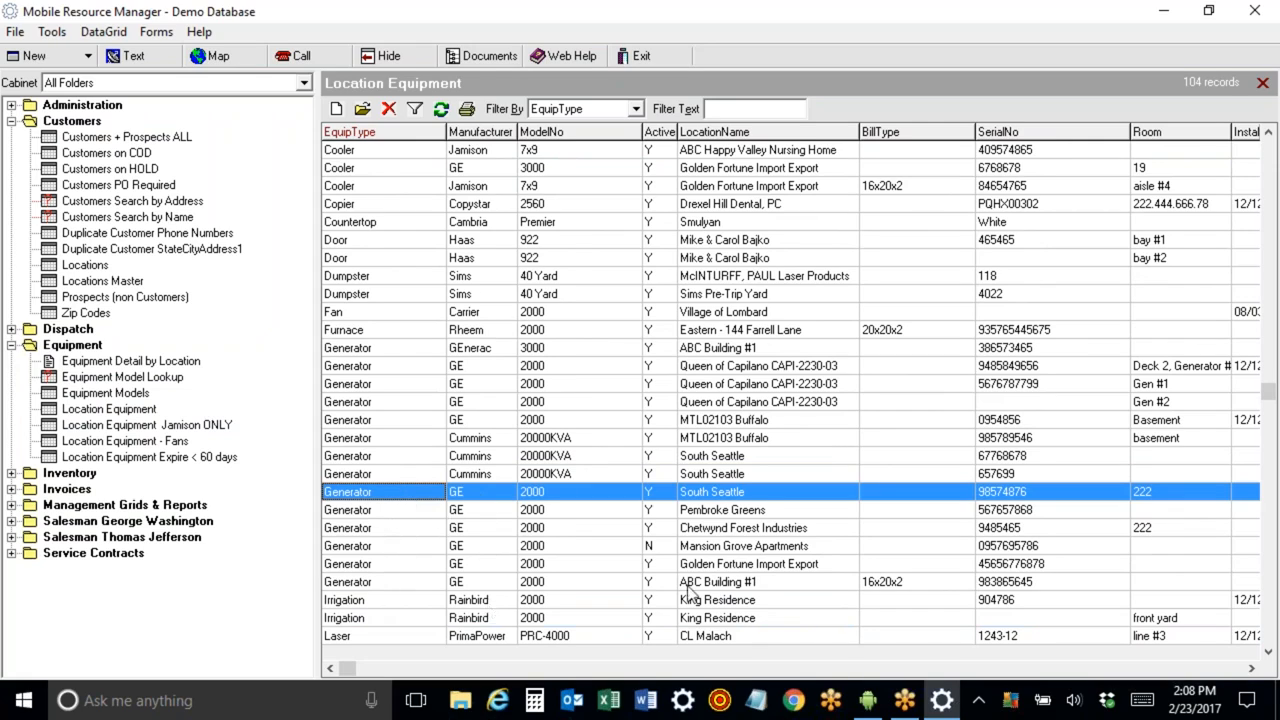
click(737, 584)
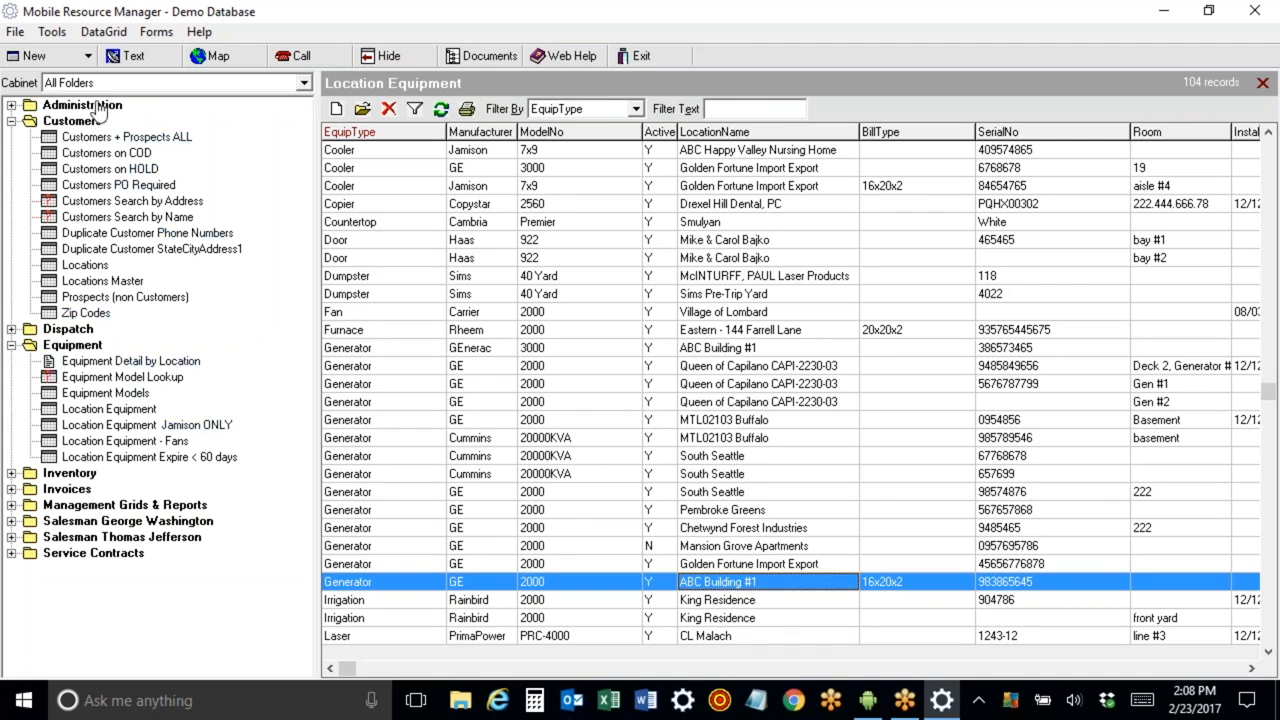
Remove the Location Equipment Jamison ONLY view from the Equipment folder.
click(118, 425)
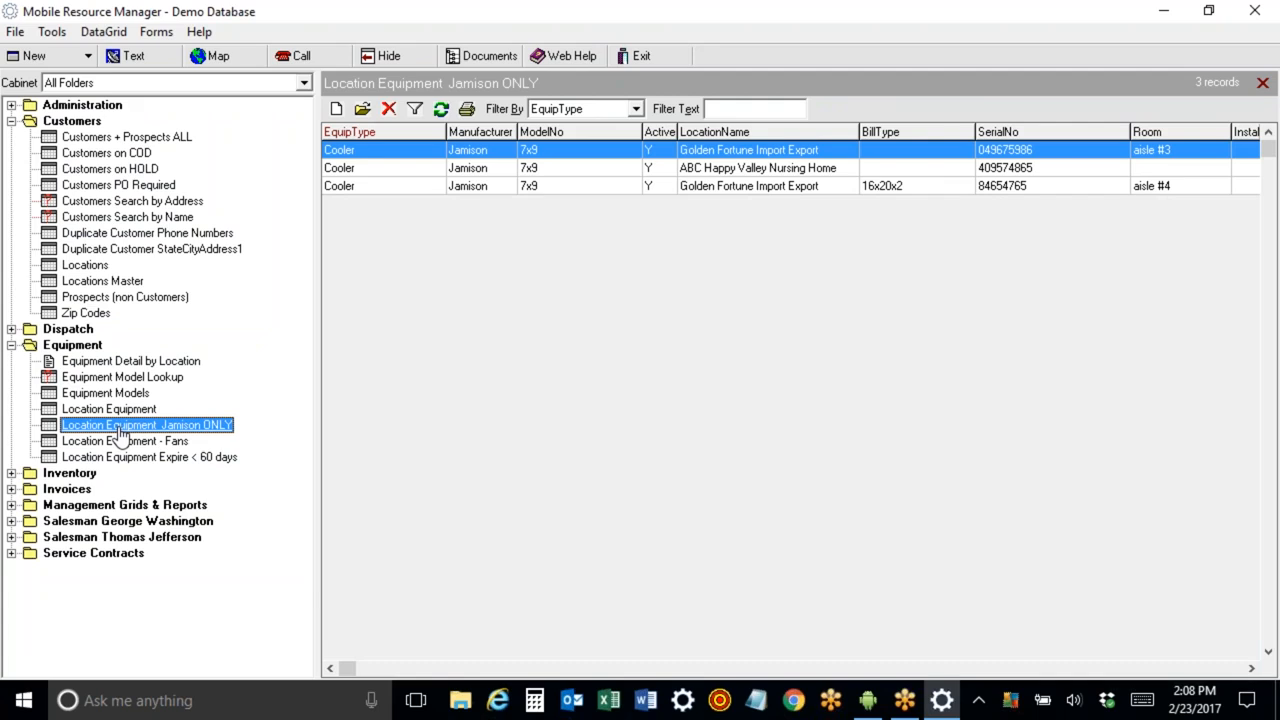
right_click(118, 430)
click(186, 503)
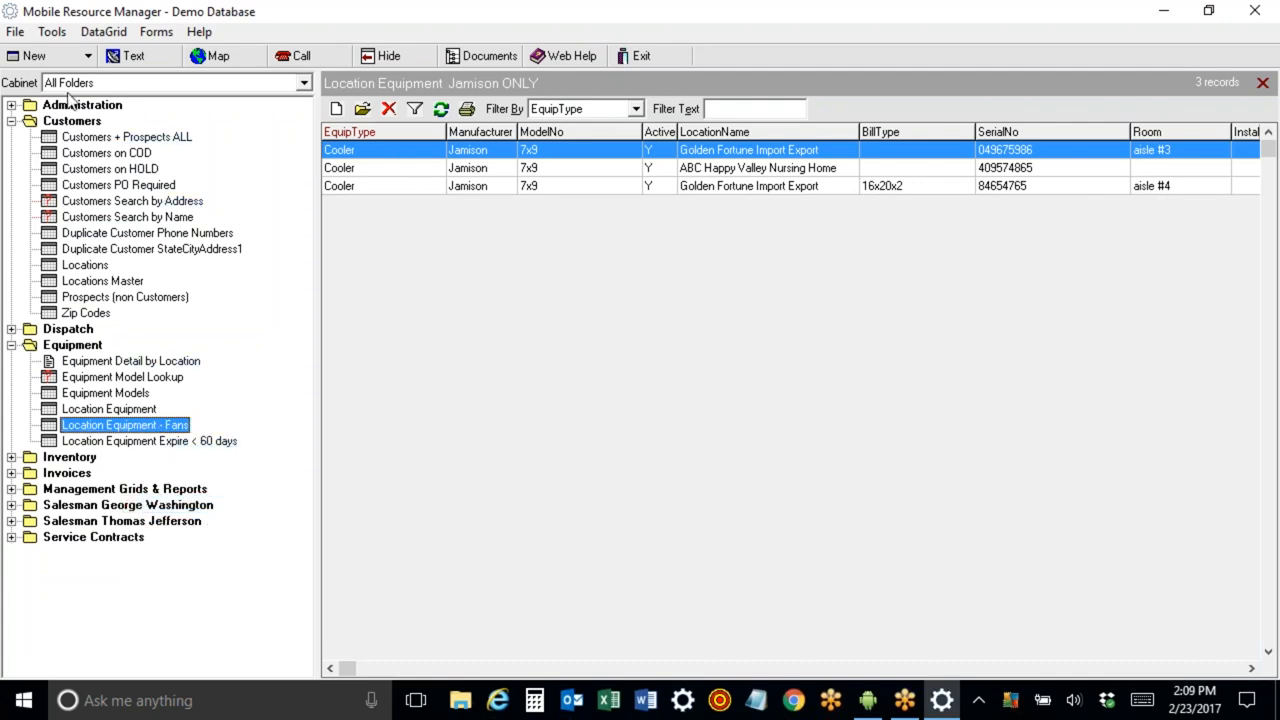
Collapse the Customers and Equipment folders and open Salesman George Washington's Customers + Prospects ALL list.
click(11, 121)
click(11, 153)
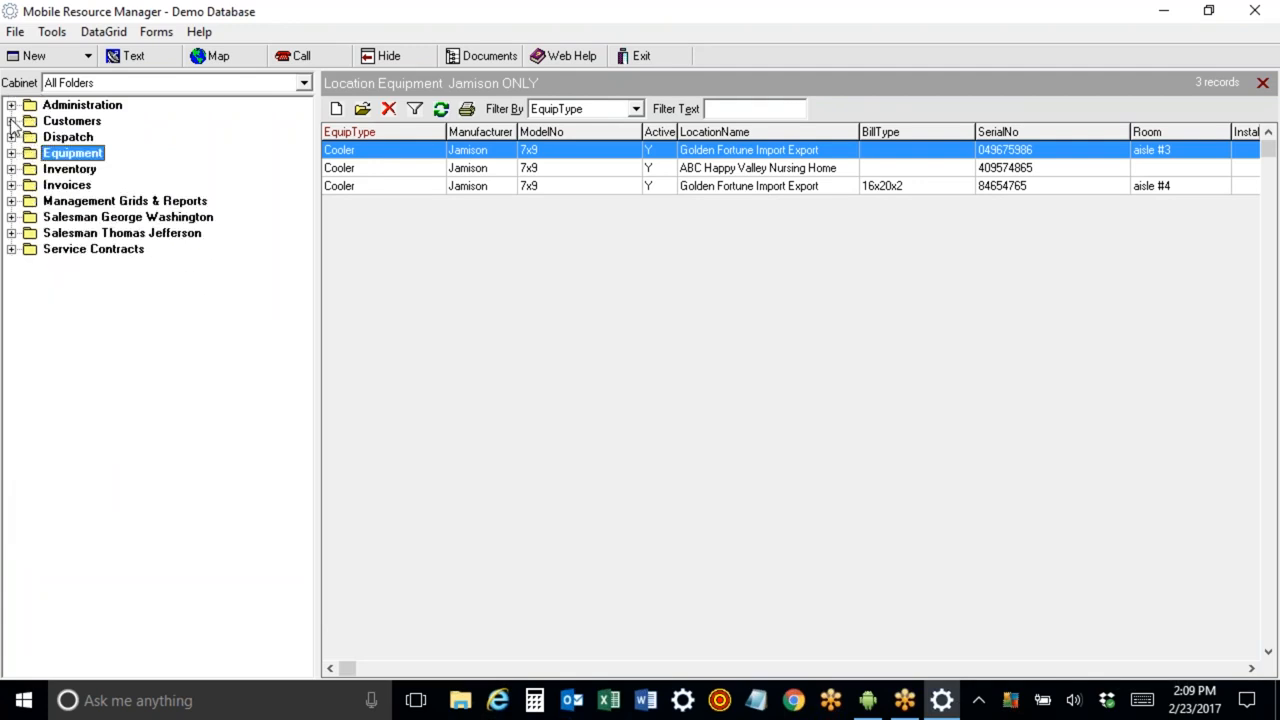
click(11, 217)
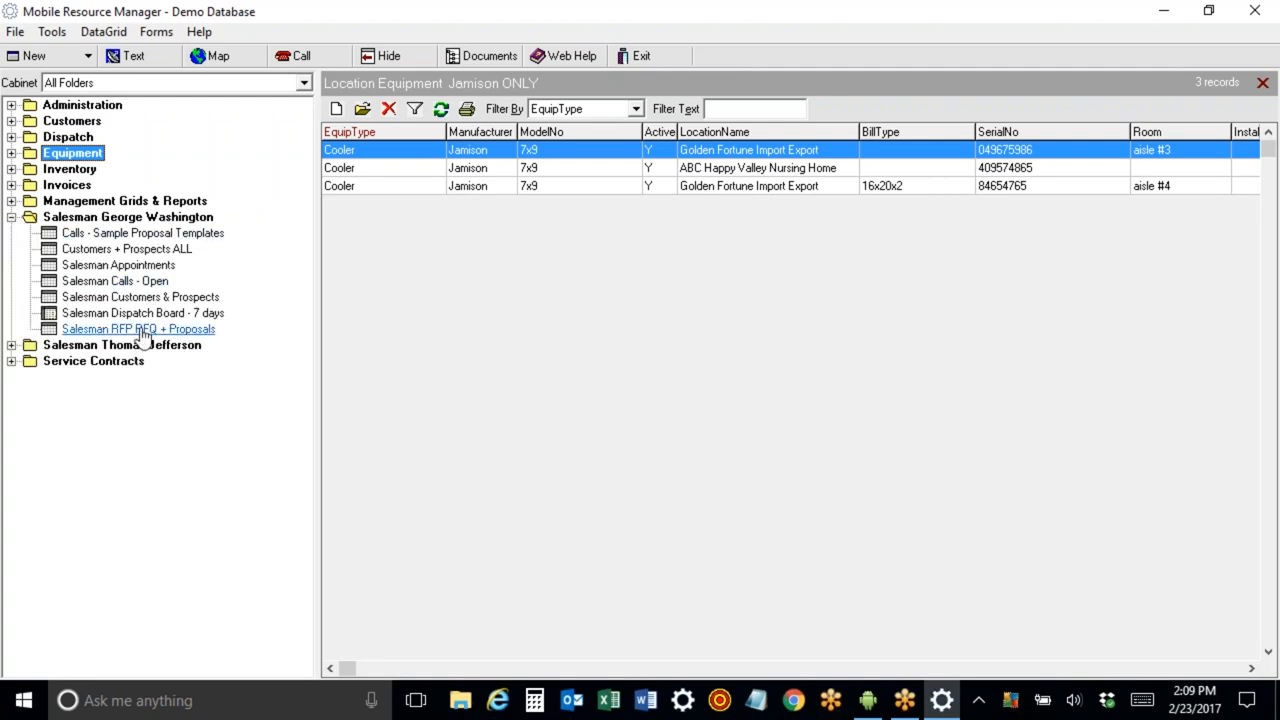
click(147, 250)
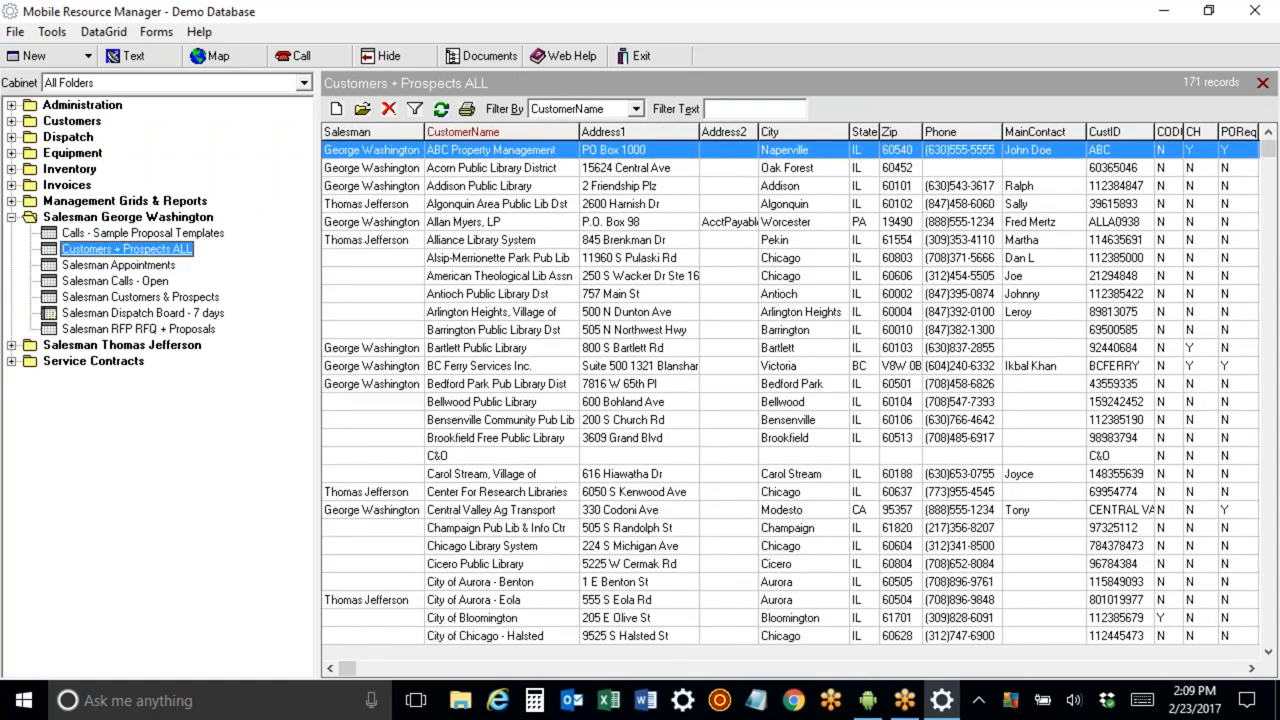
Open George Washington's Salesman Customers & Prospects list and collapse his salesman folder.
click(140, 297)
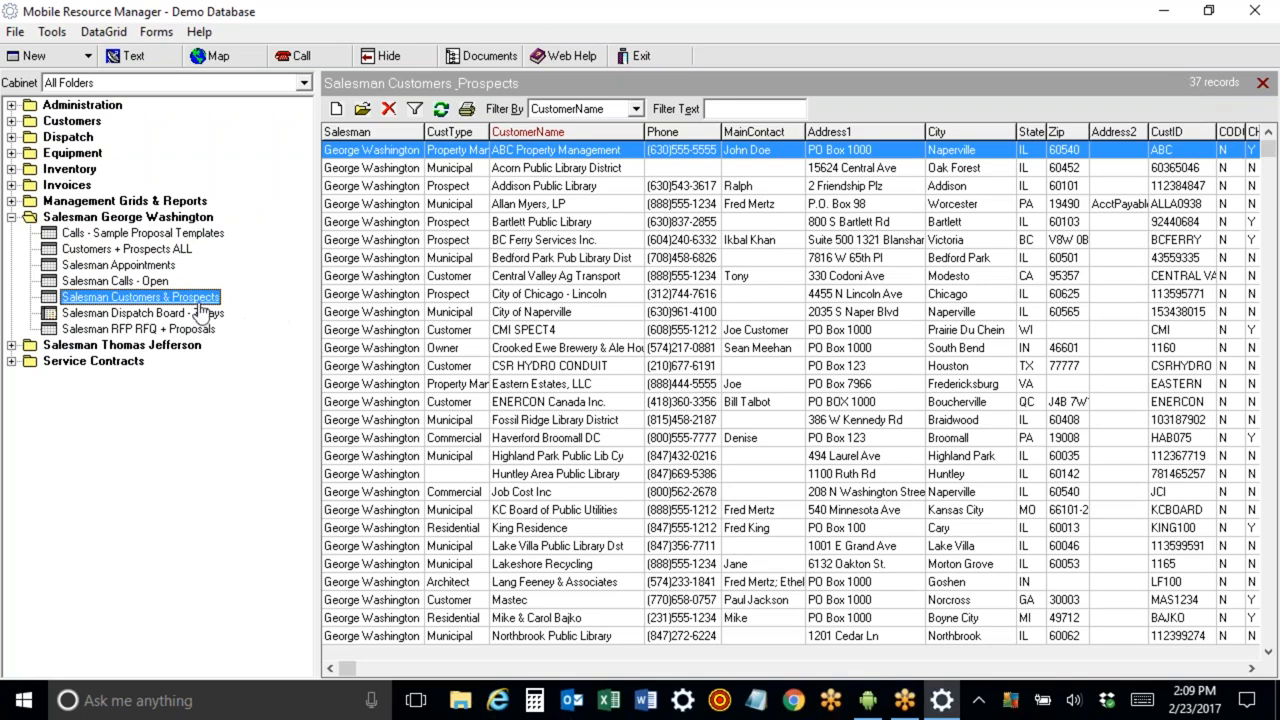
click(11, 217)
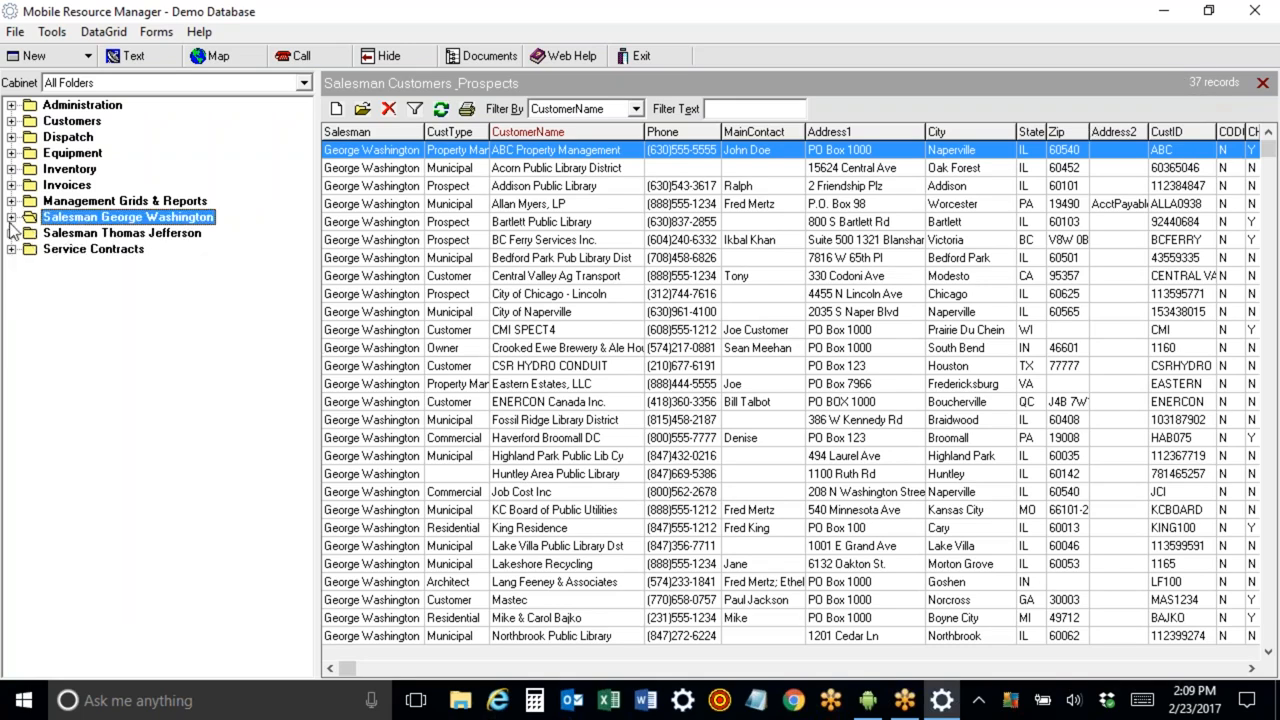
Expand the Salesman Thomas Jefferson folder, open his Customers & Prospects TJ list, and collapse the folder.
click(11, 234)
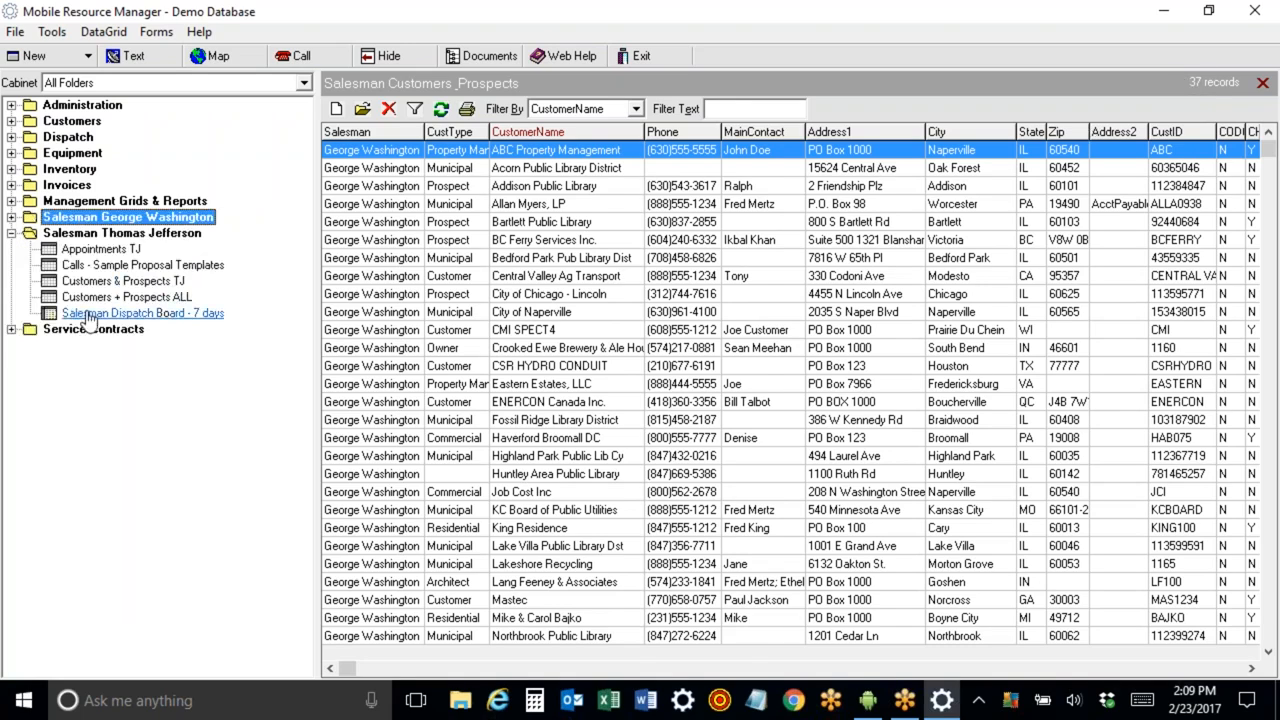
click(90, 283)
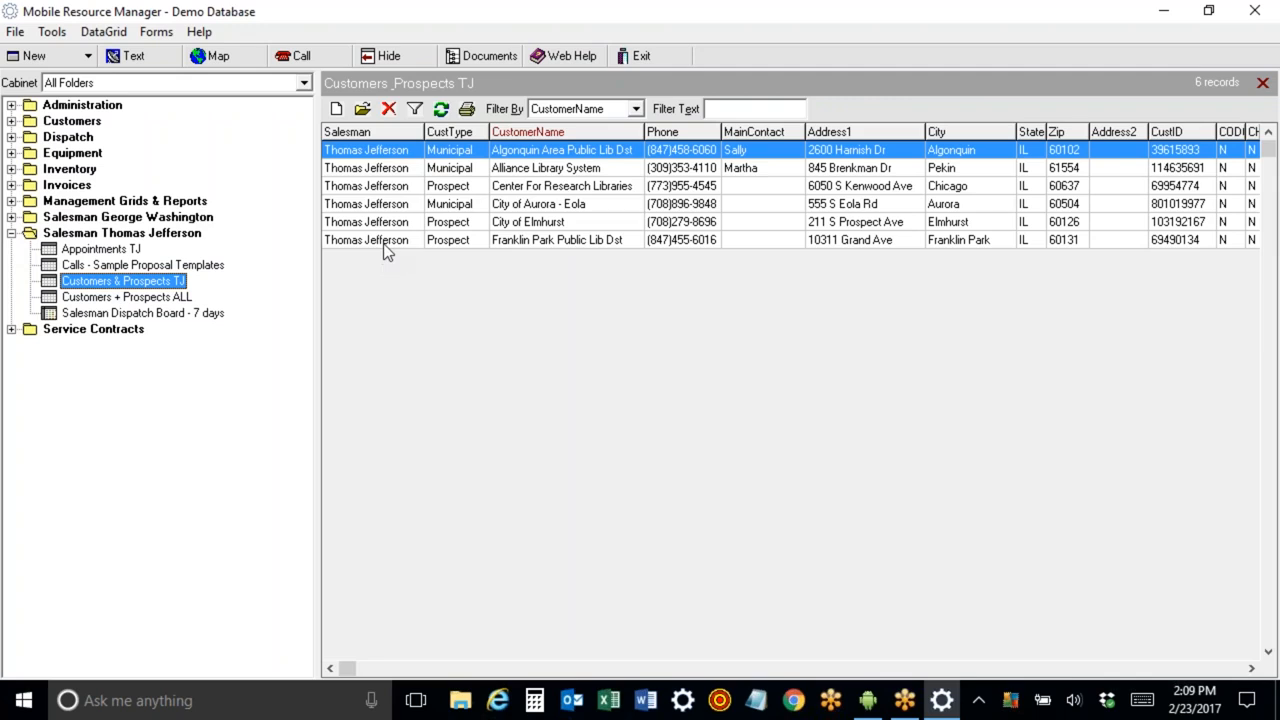
click(11, 233)
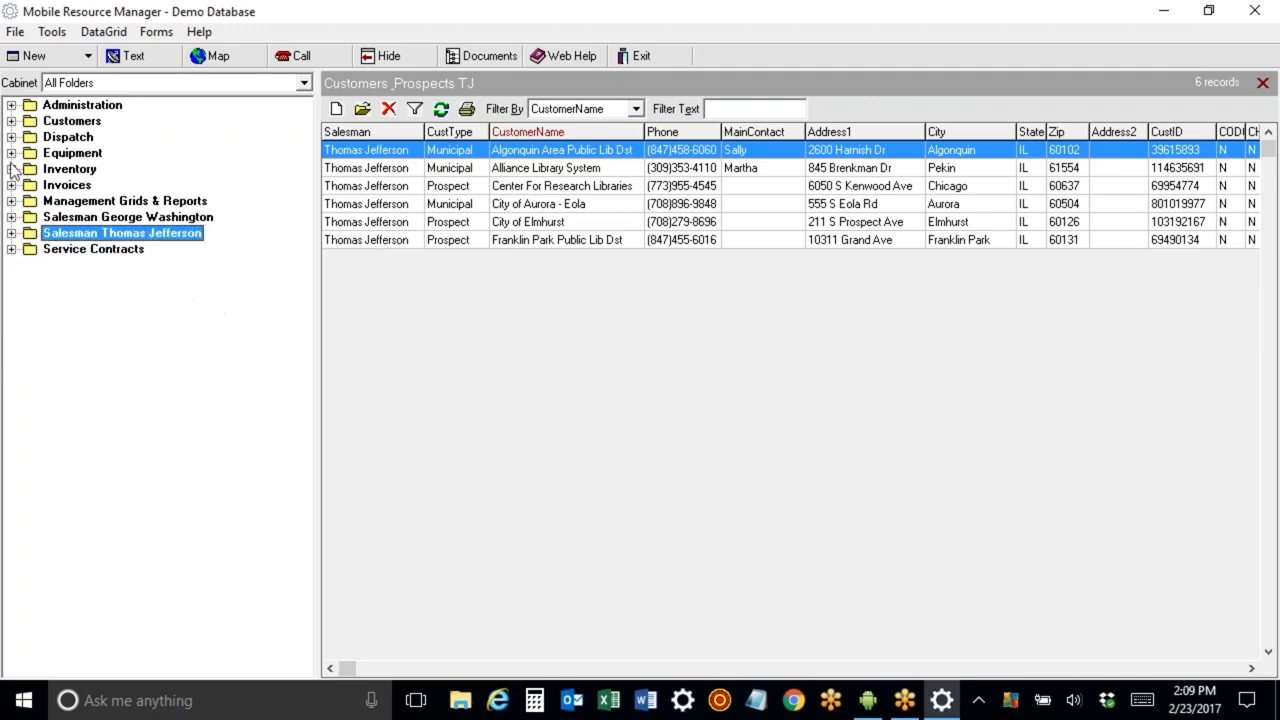
Open the Customers + Prospects ALL list and open the ABC Property Management customer record.
click(11, 121)
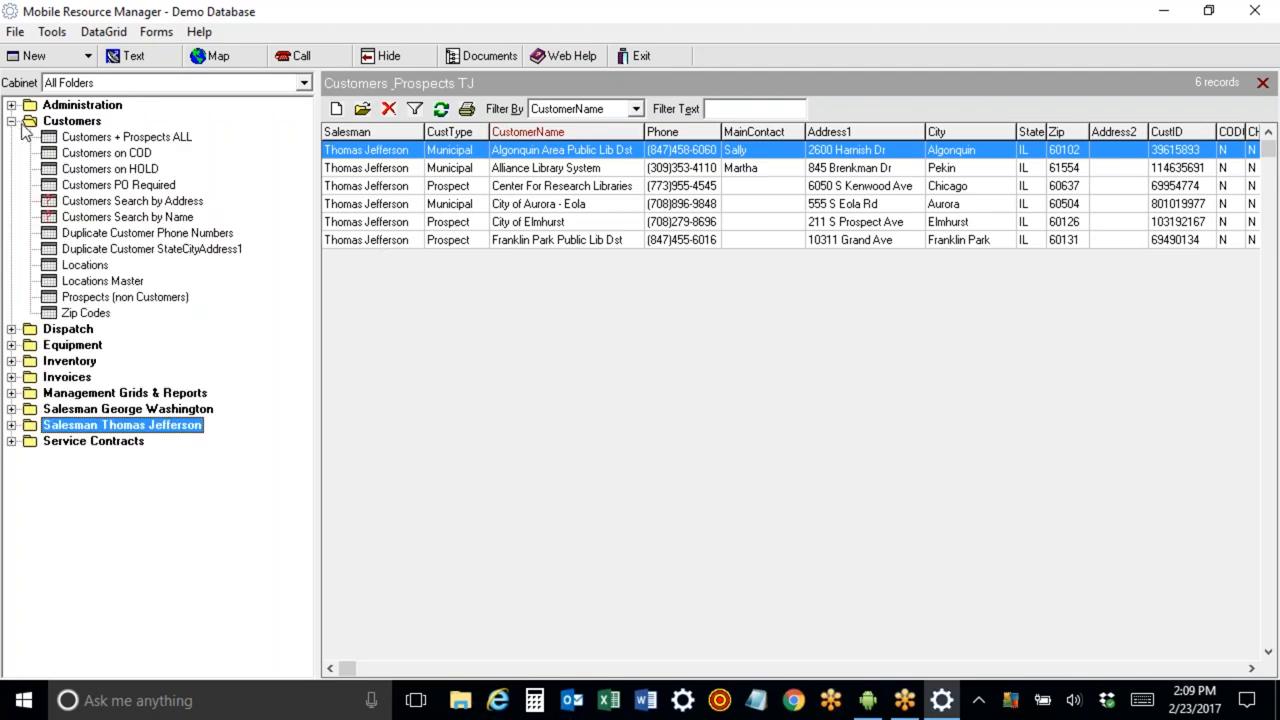
click(95, 137)
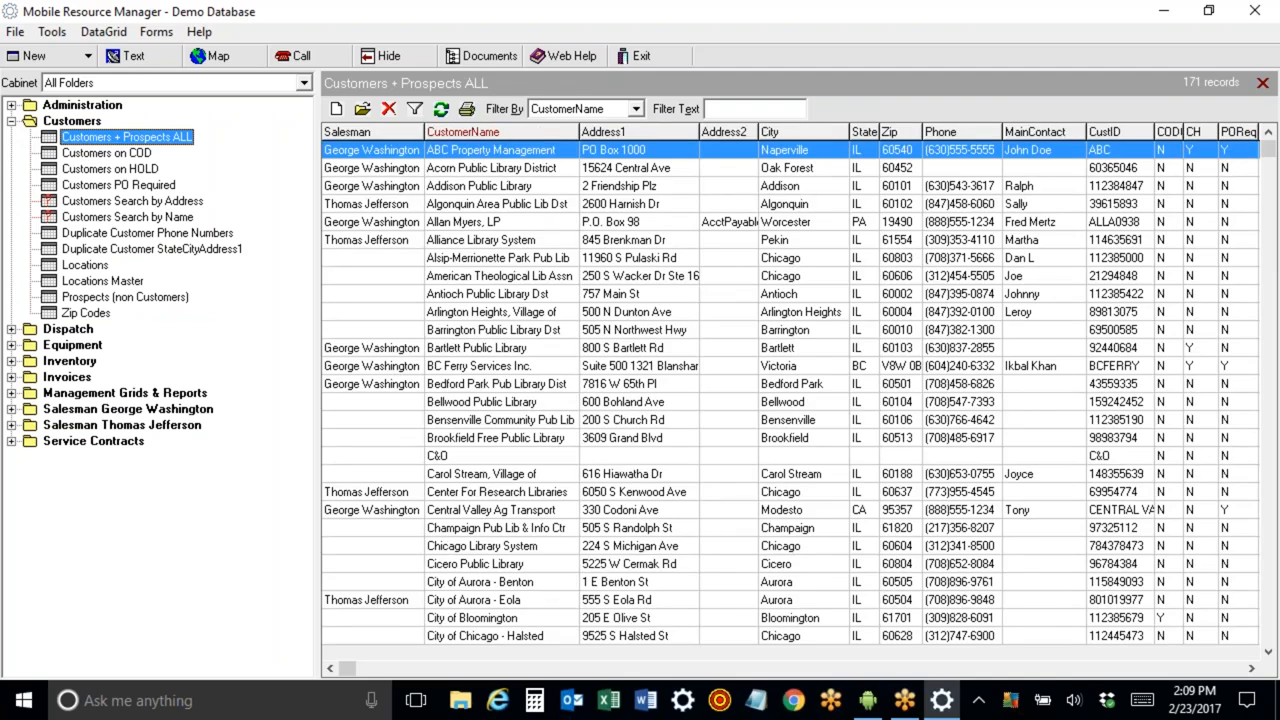
double_click(475, 152)
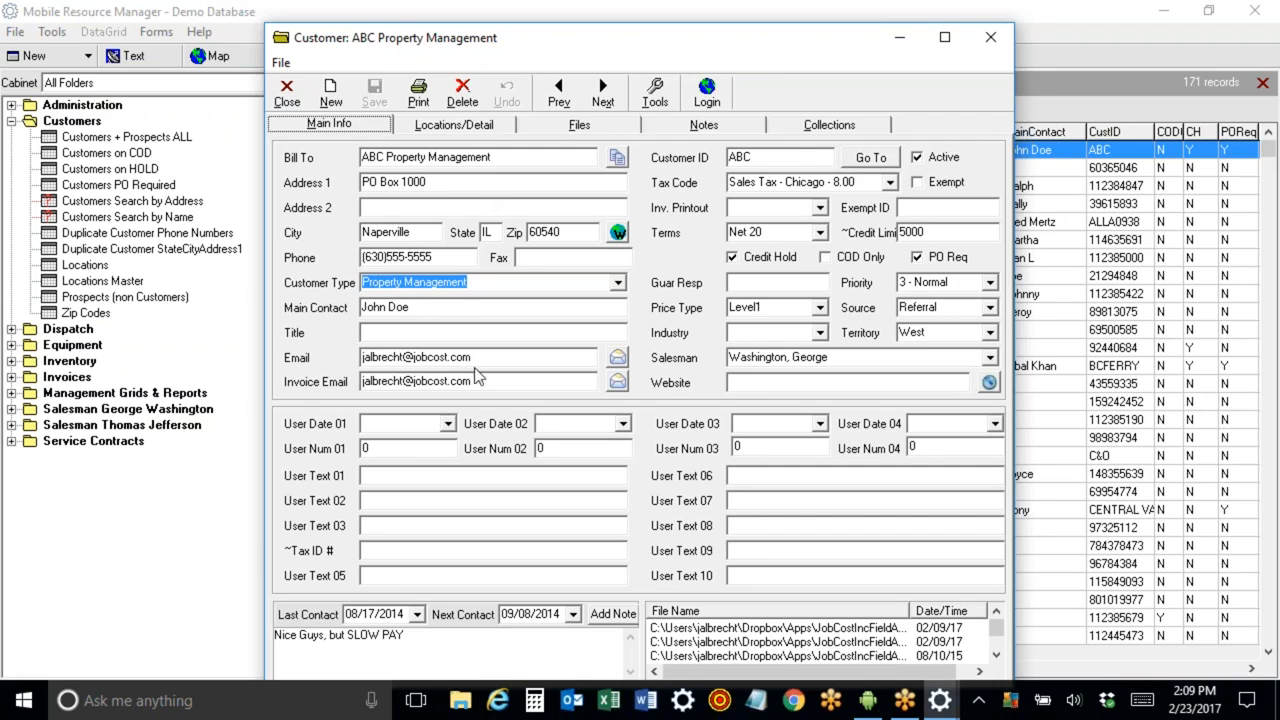
Examine the Email, Invoice Email and Salesman fields of the customer record.
drag(472, 357, 362, 358)
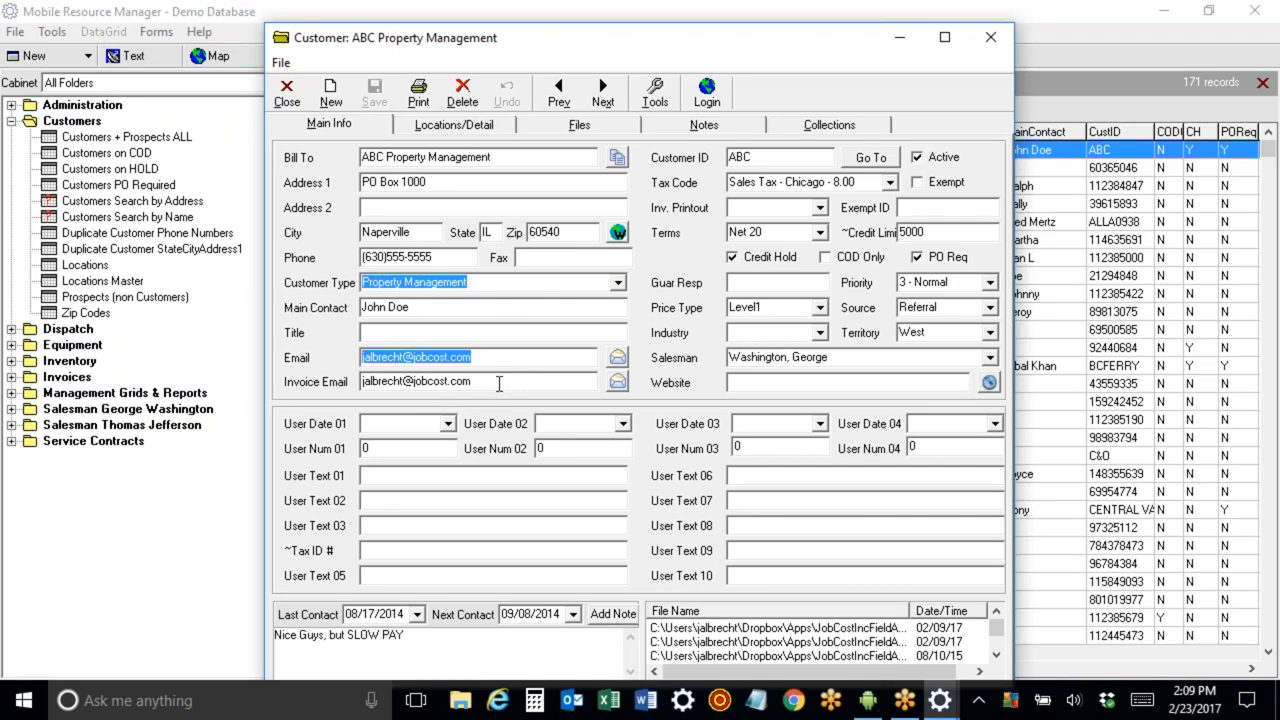
drag(498, 381, 352, 381)
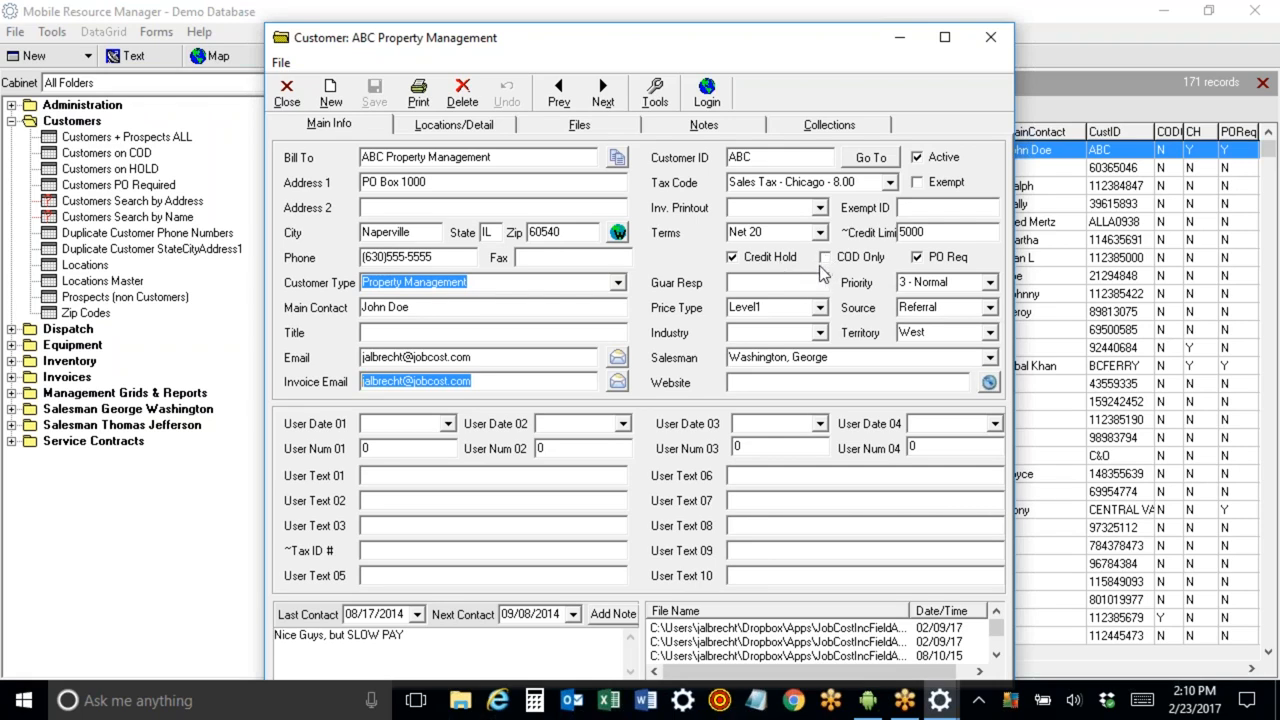
click(826, 358)
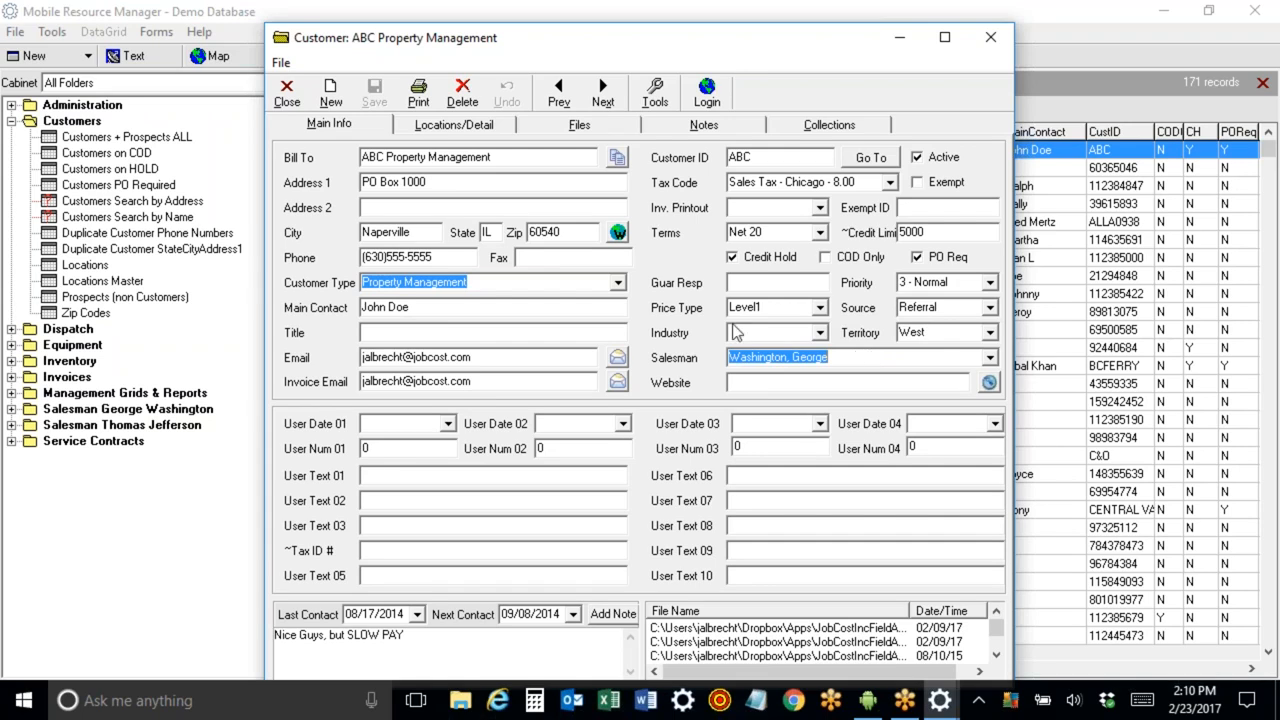
Try setting the Customer Type to Prospect, then restore it to Property Management.
click(619, 285)
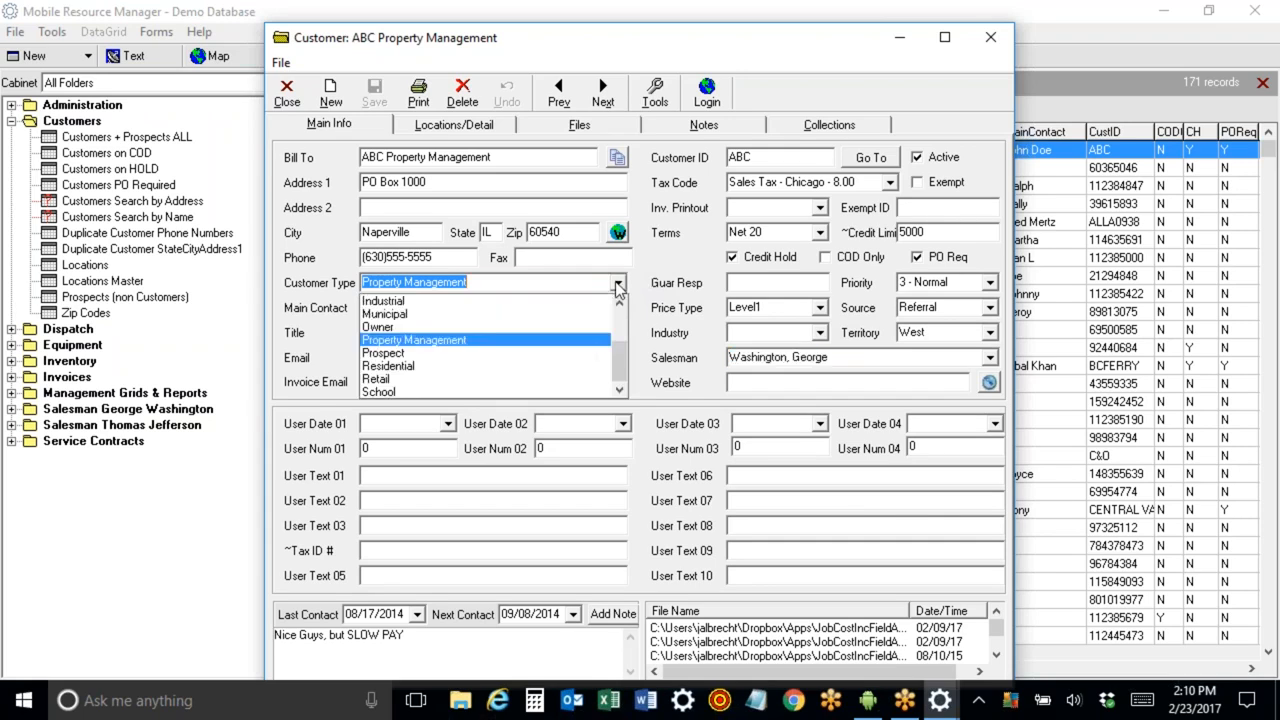
click(521, 355)
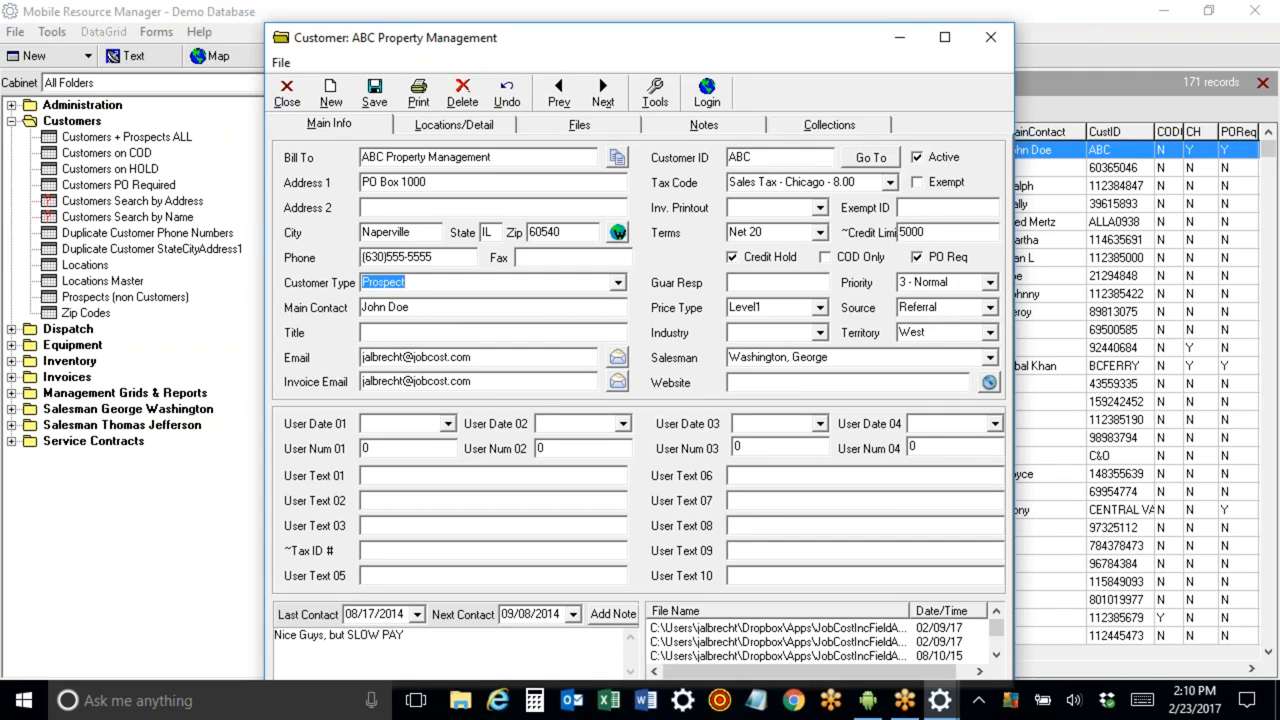
click(617, 282)
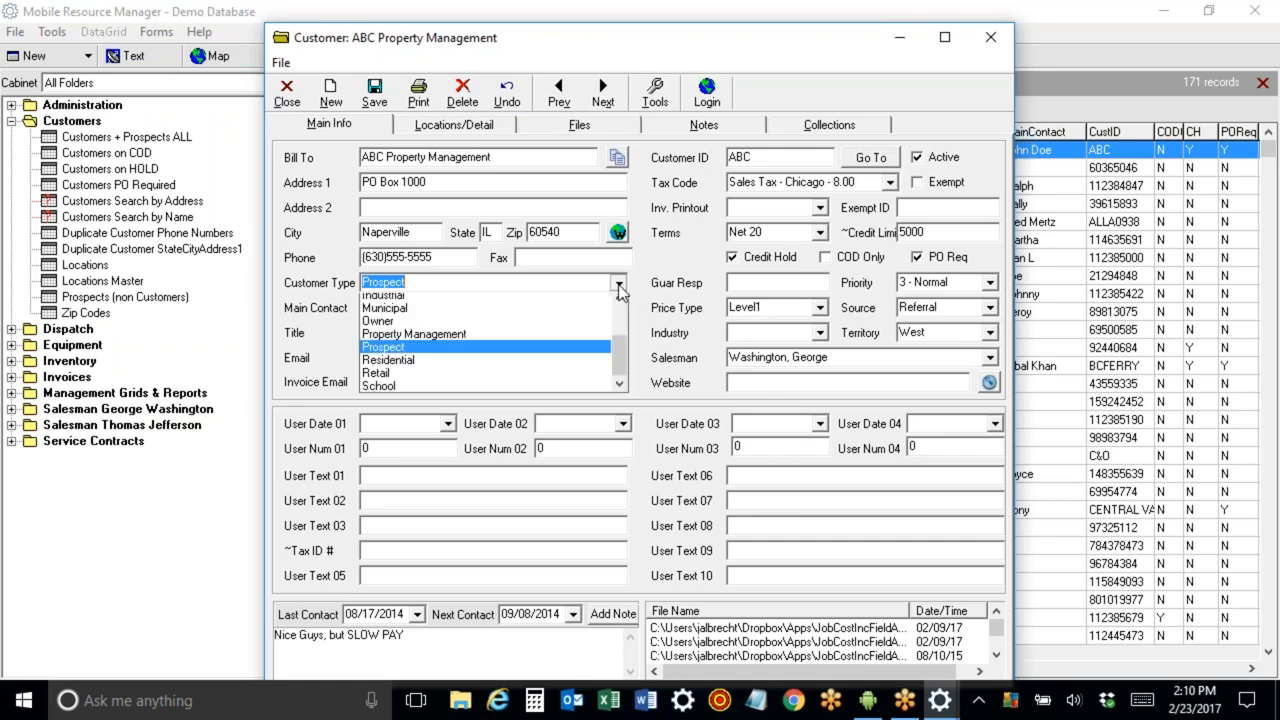
click(600, 338)
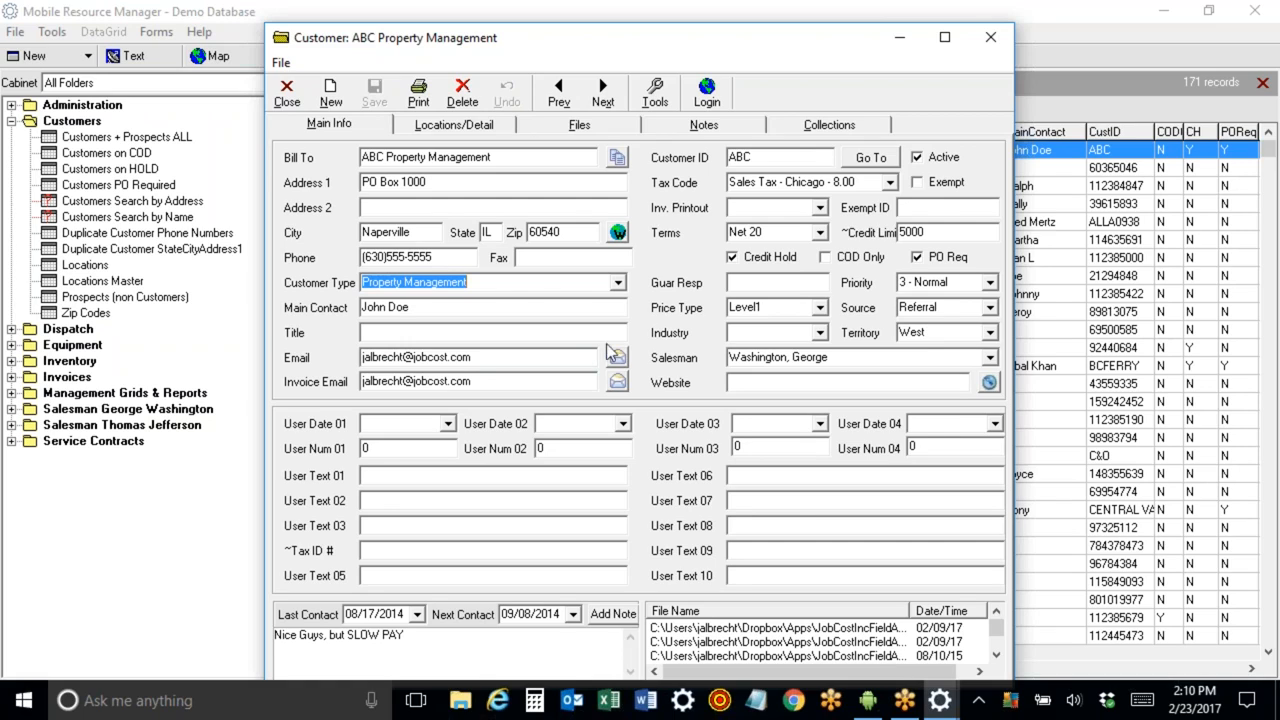
Set the customer's Customer Type to Customer.
click(617, 284)
drag(628, 378, 632, 347)
scroll(632, 347, up, 1)
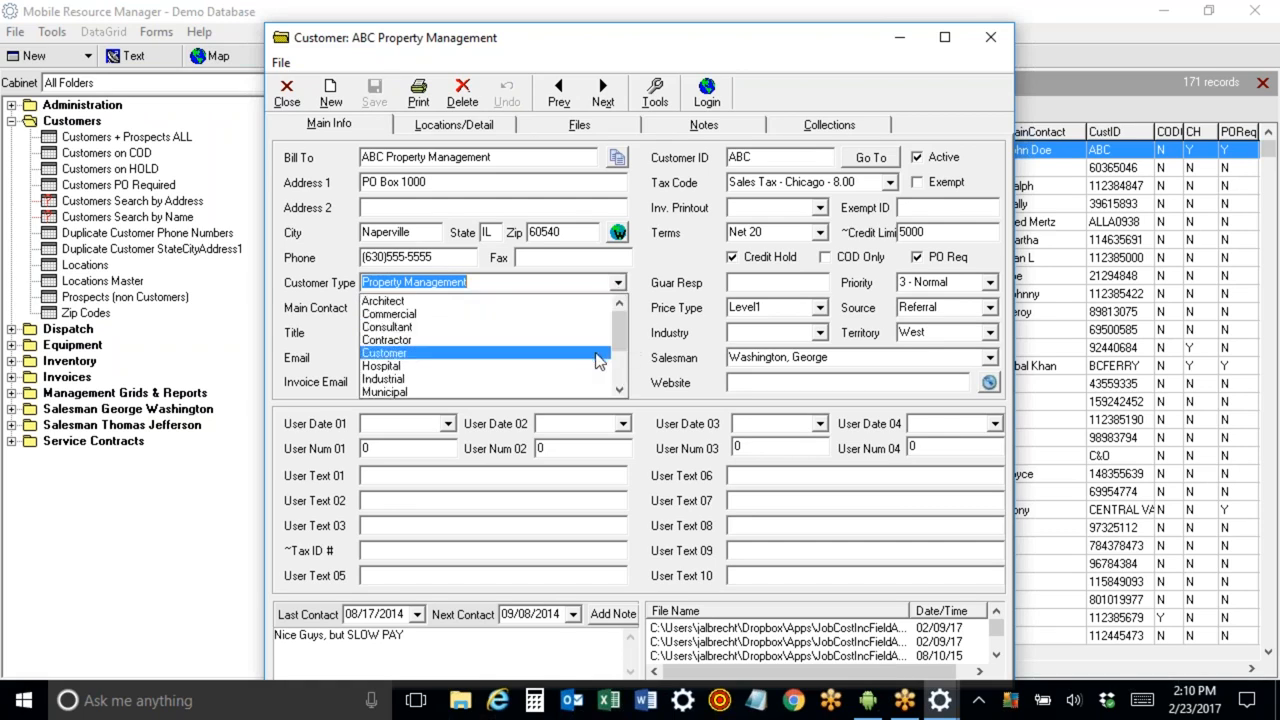
click(385, 353)
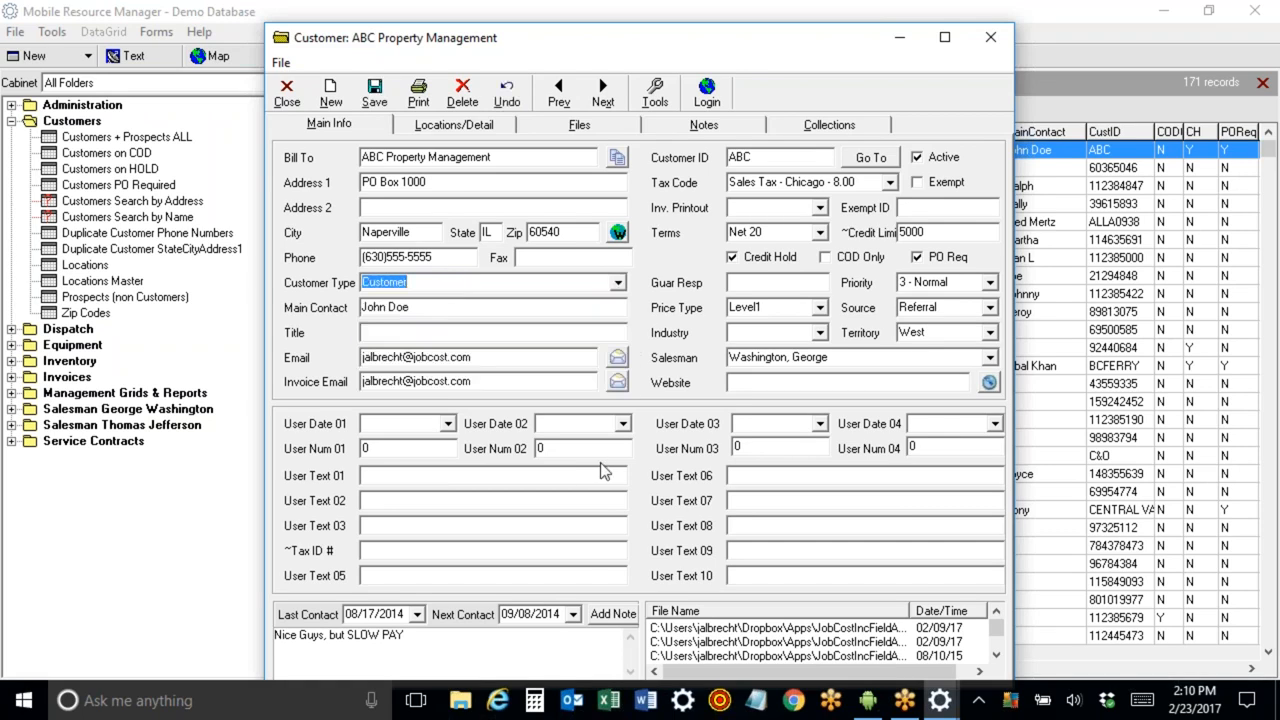
Maximize the customer window and compare the customer note on the Main Info and Notes tabs.
drag(488, 40, 371, 18)
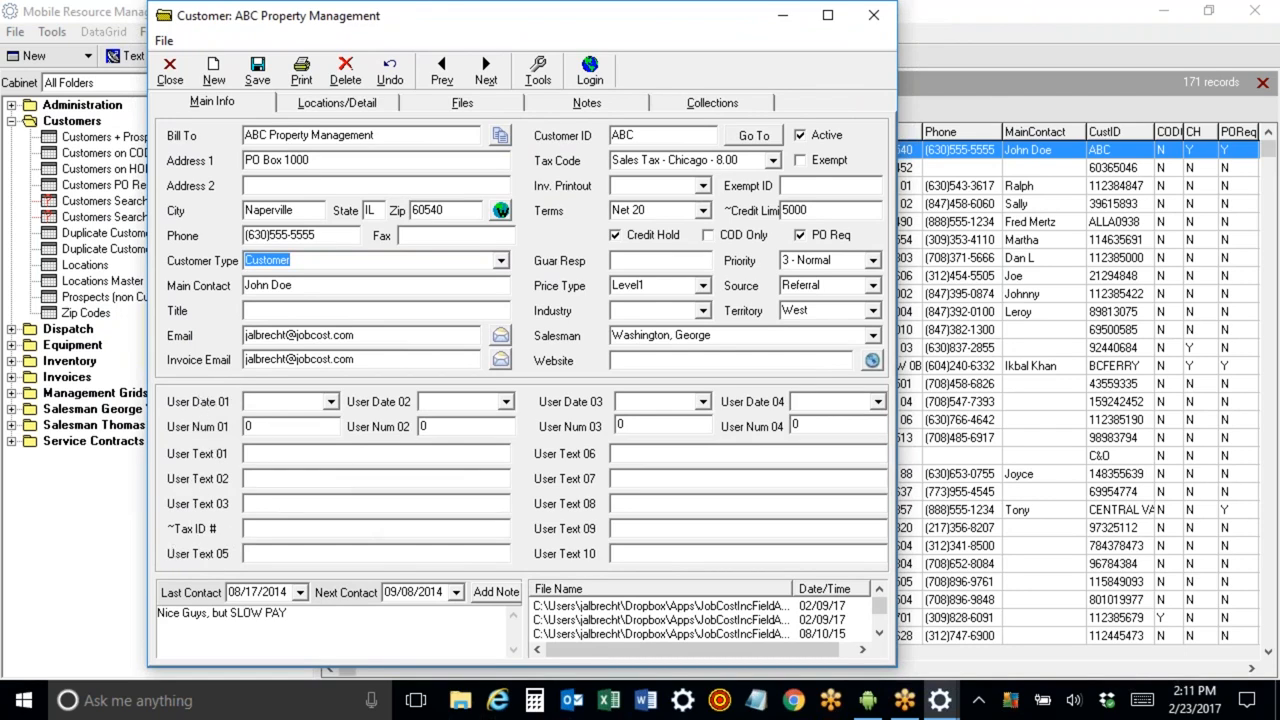
drag(320, 617, 160, 620)
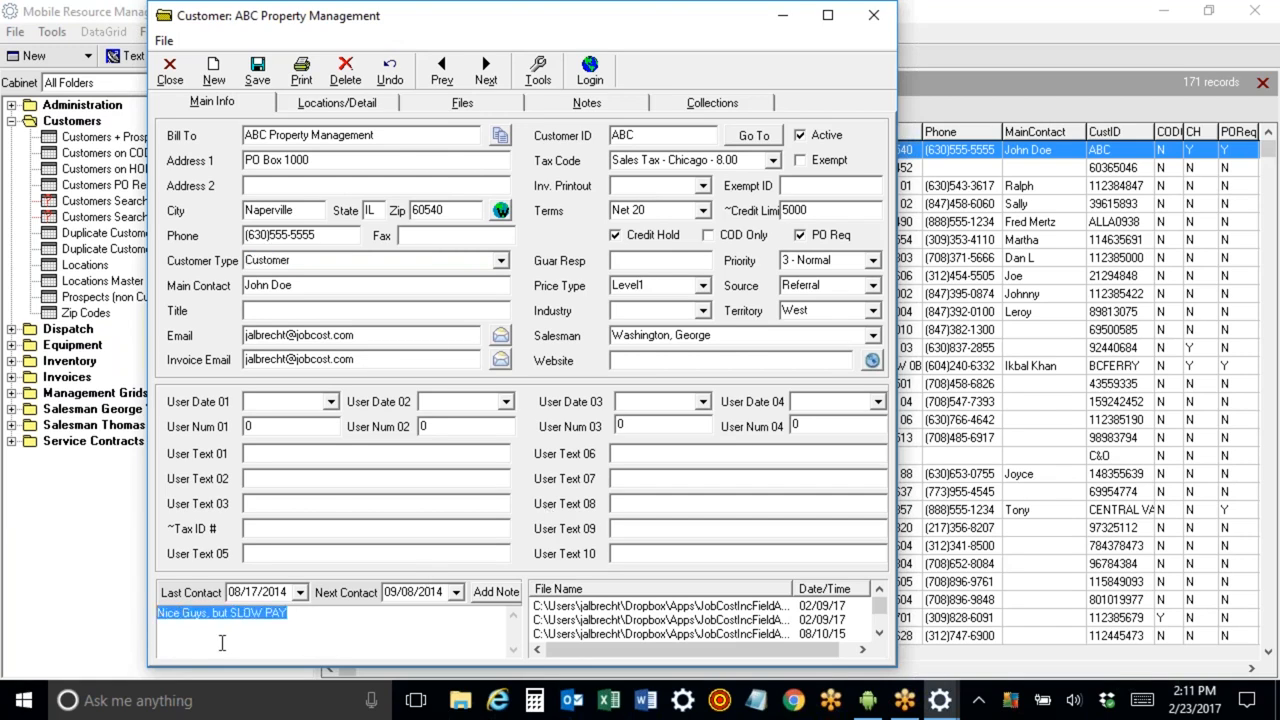
click(827, 15)
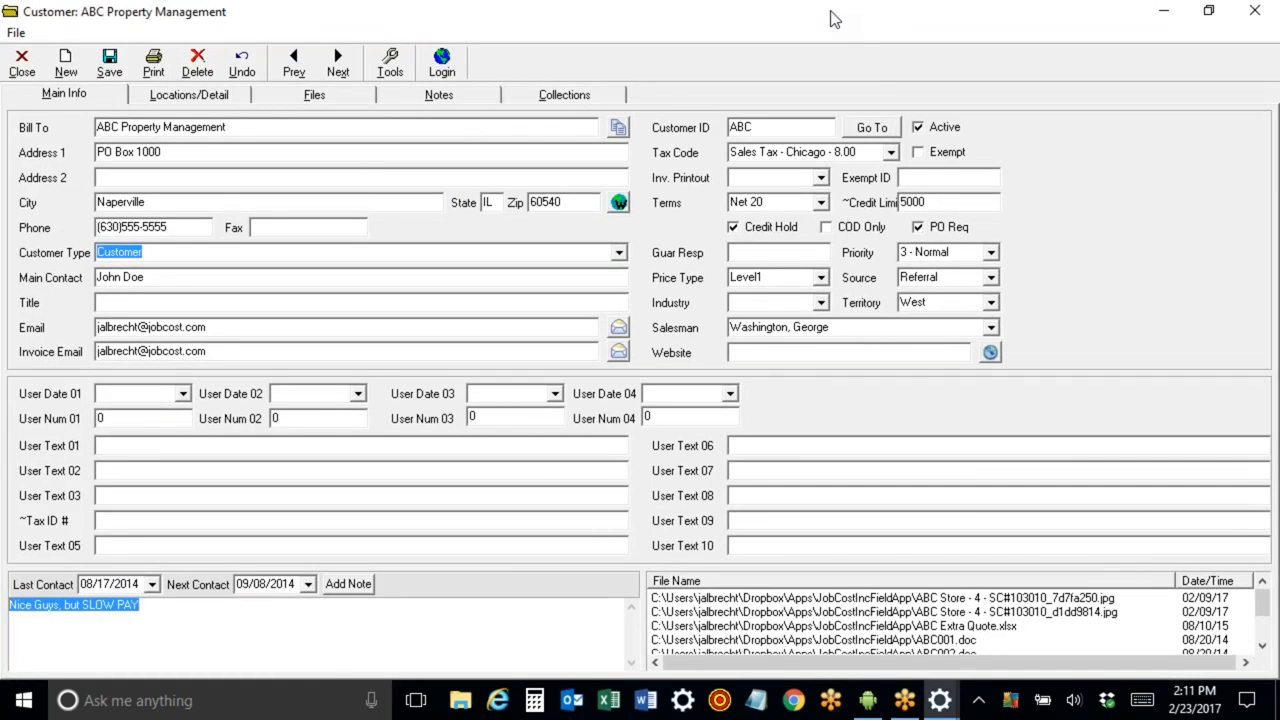
click(475, 105)
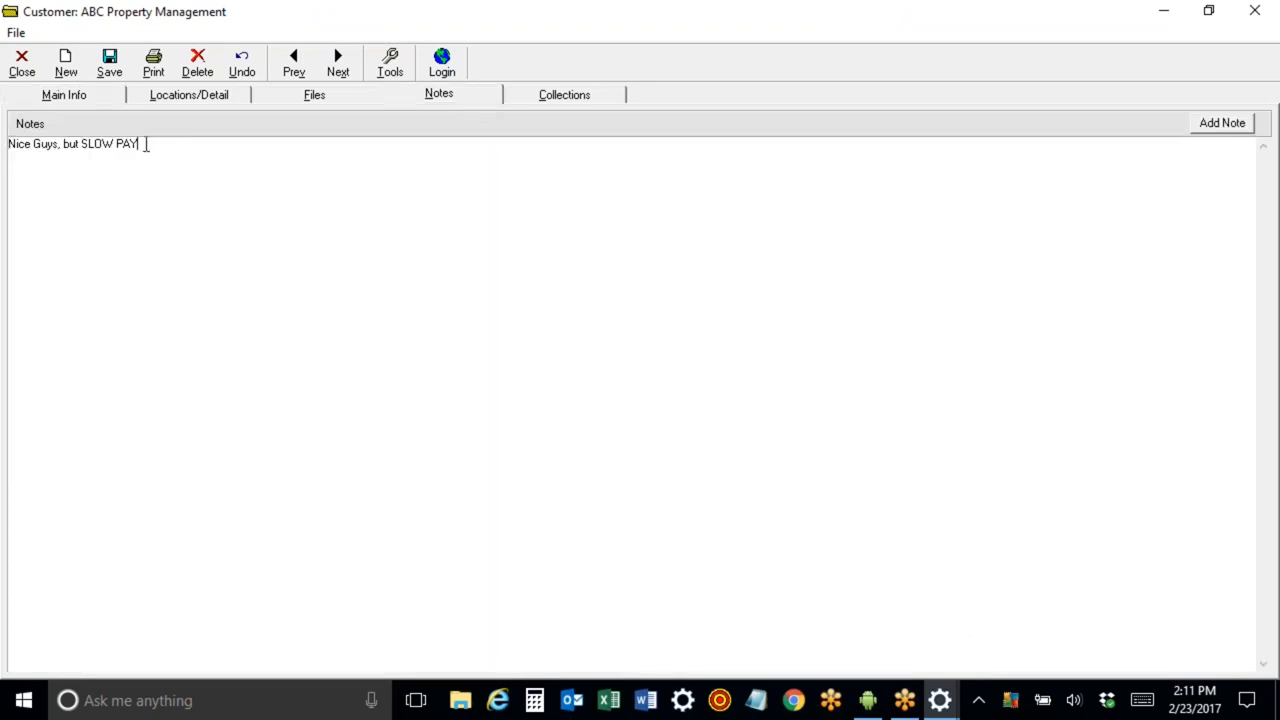
drag(146, 144, 9, 141)
click(50, 100)
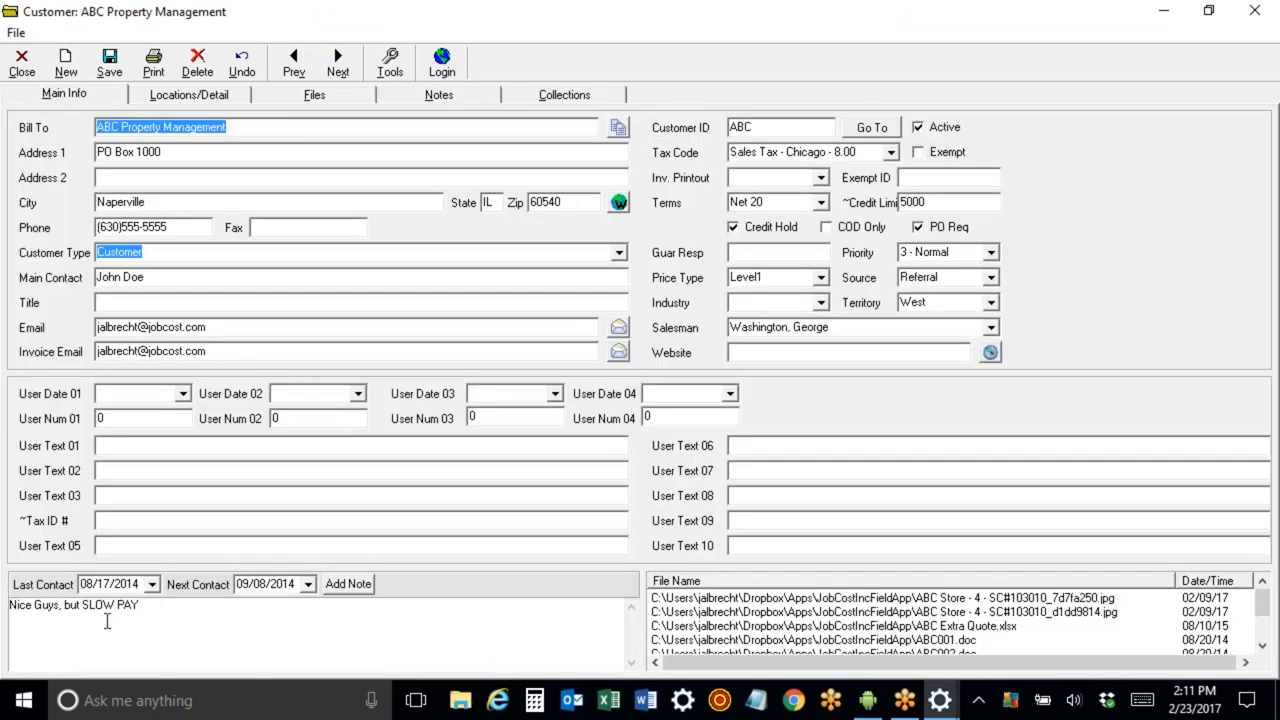
click(400, 98)
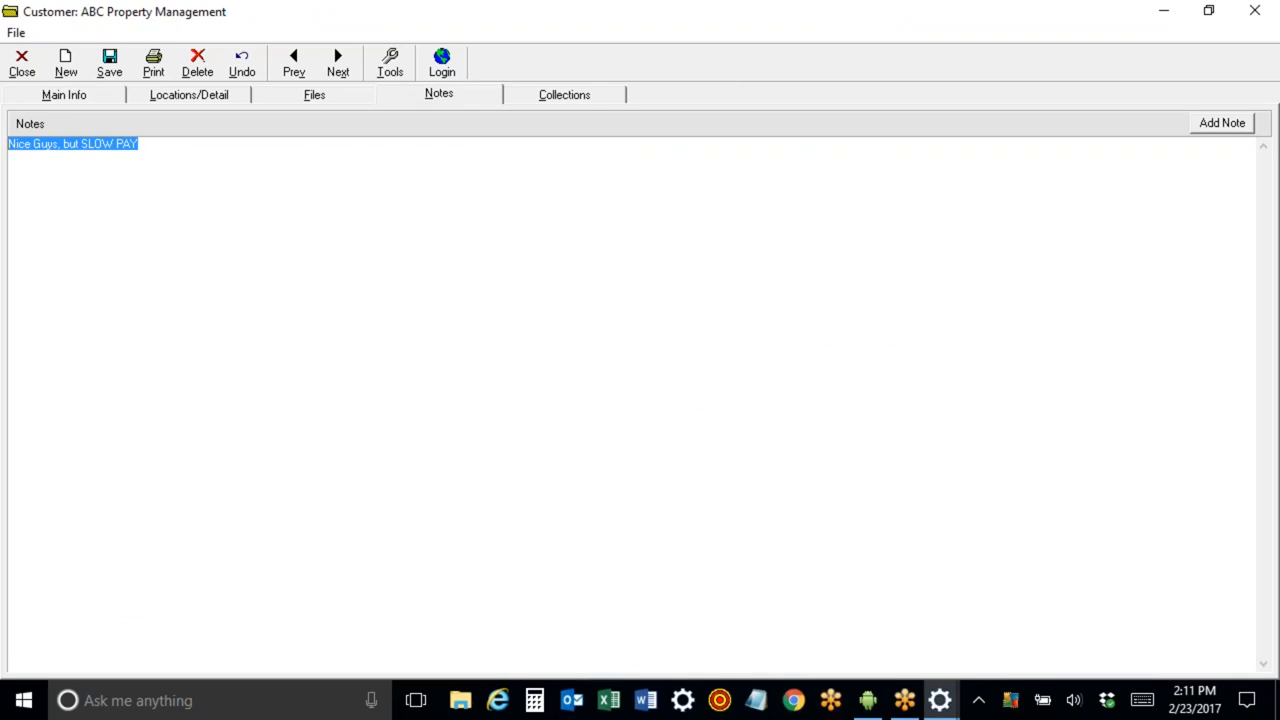
click(79, 98)
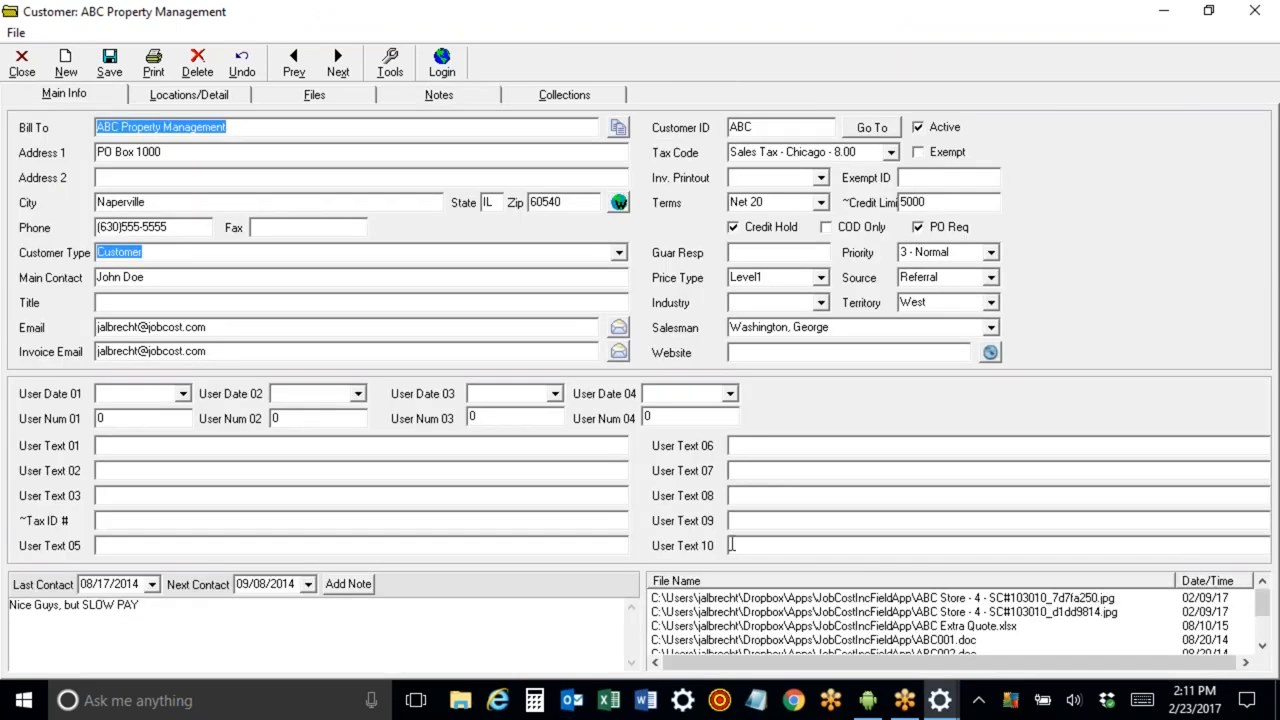
Open the ABC Store - 4 photo from the customer's attached files and close it.
click(804, 603)
click(801, 612)
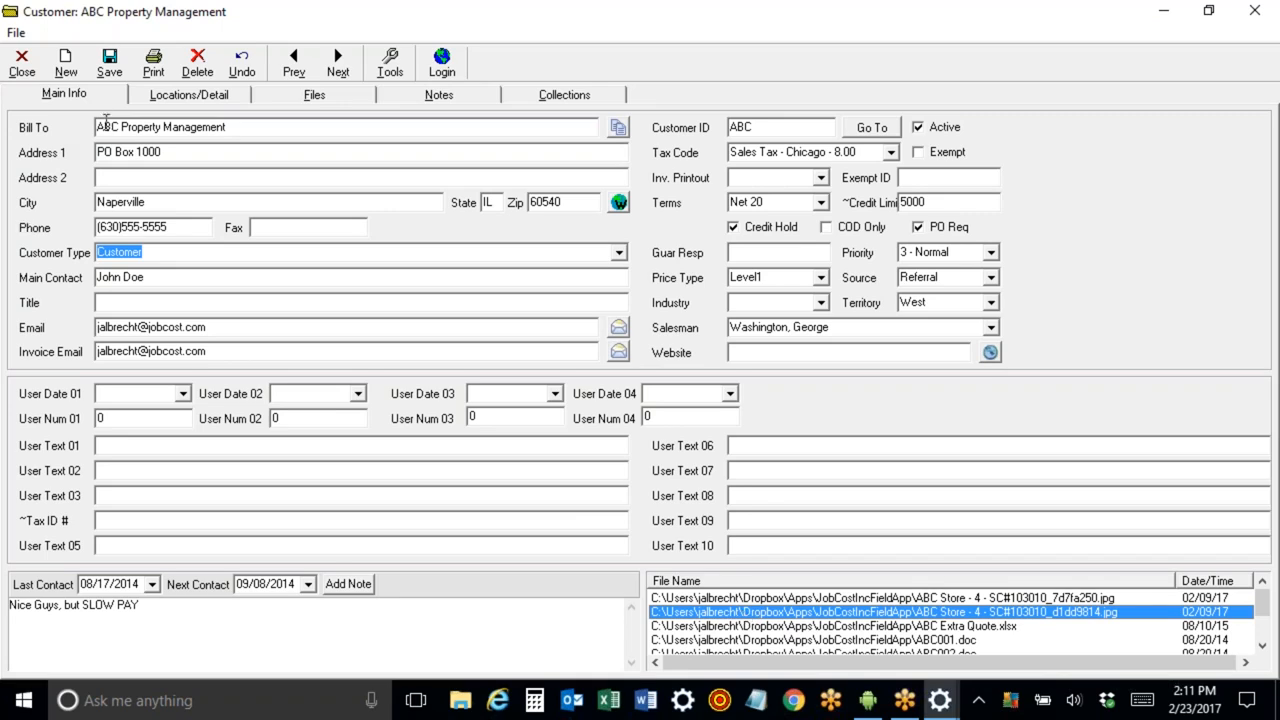
double_click(118, 127)
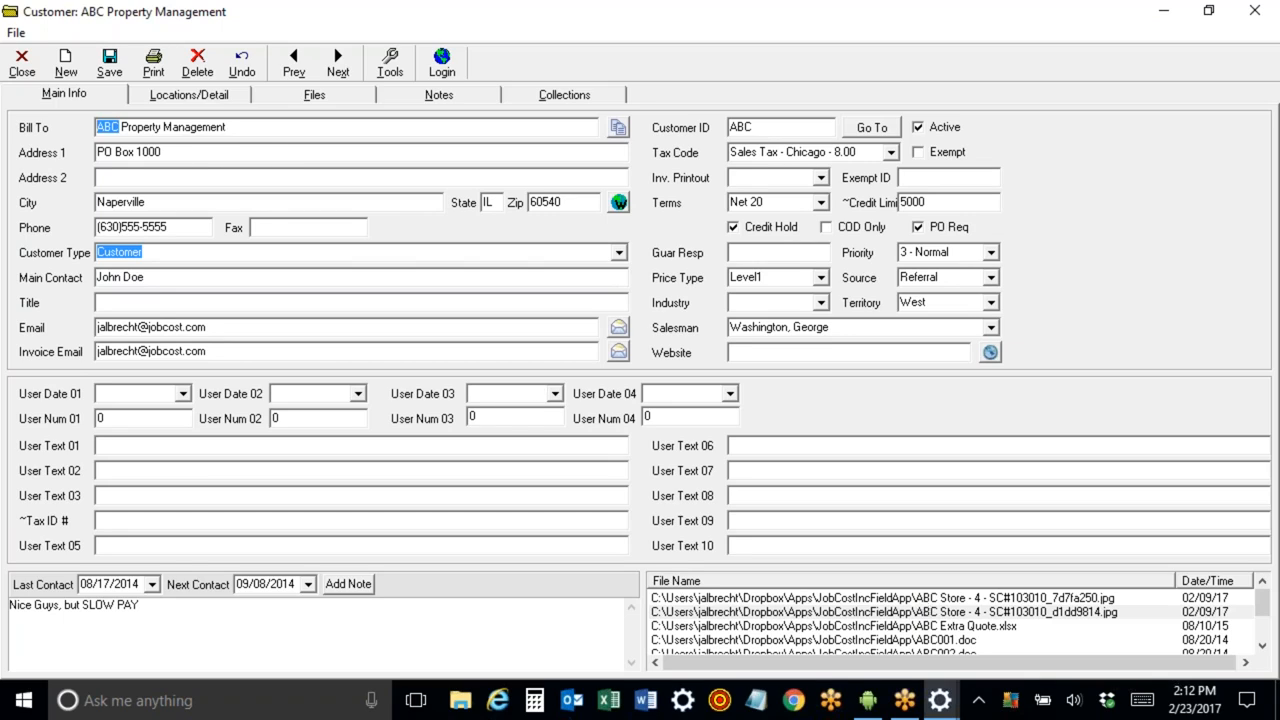
click(976, 628)
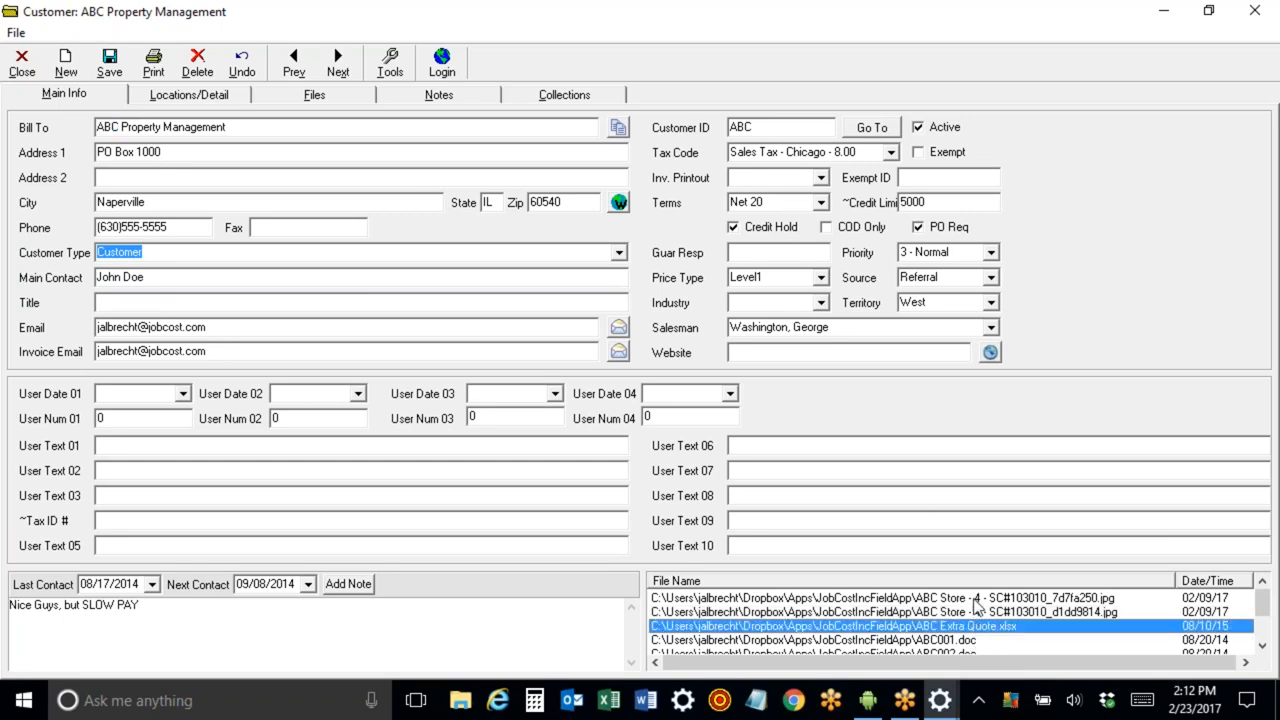
double_click(976, 598)
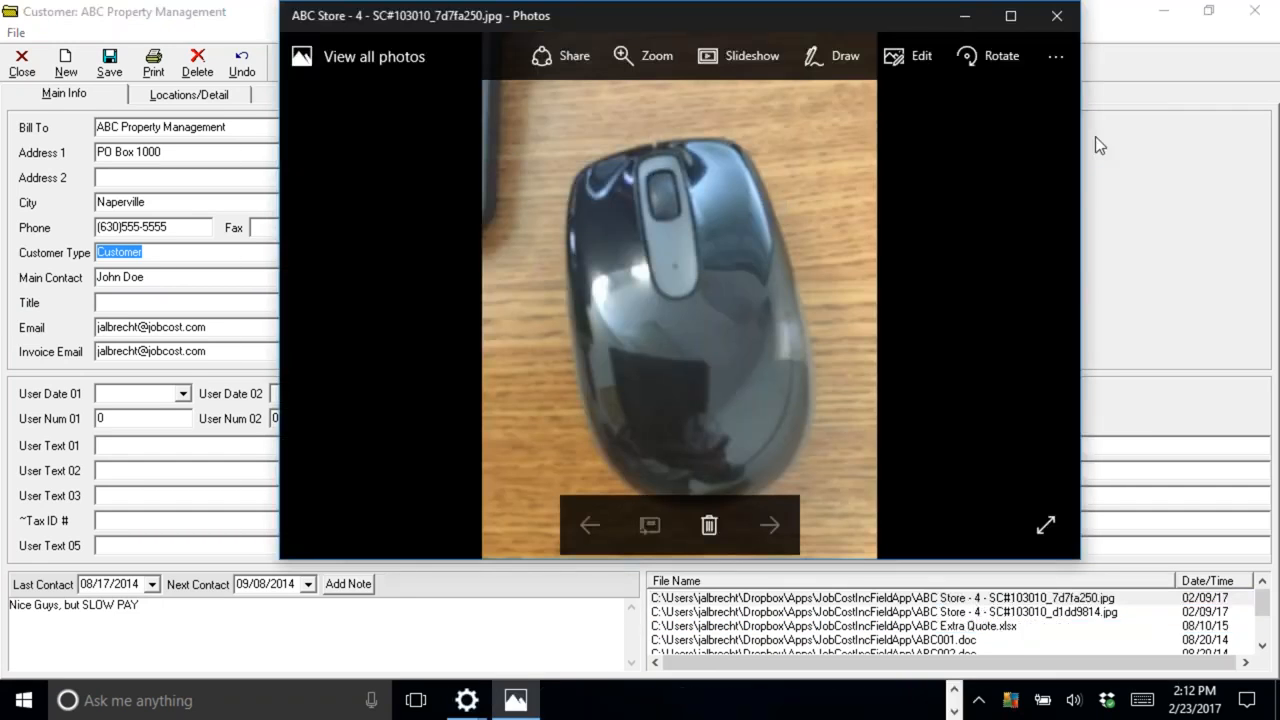
click(1056, 16)
Open the ABC Extra Quote.xlsx attachment and close it without saving.
double_click(985, 626)
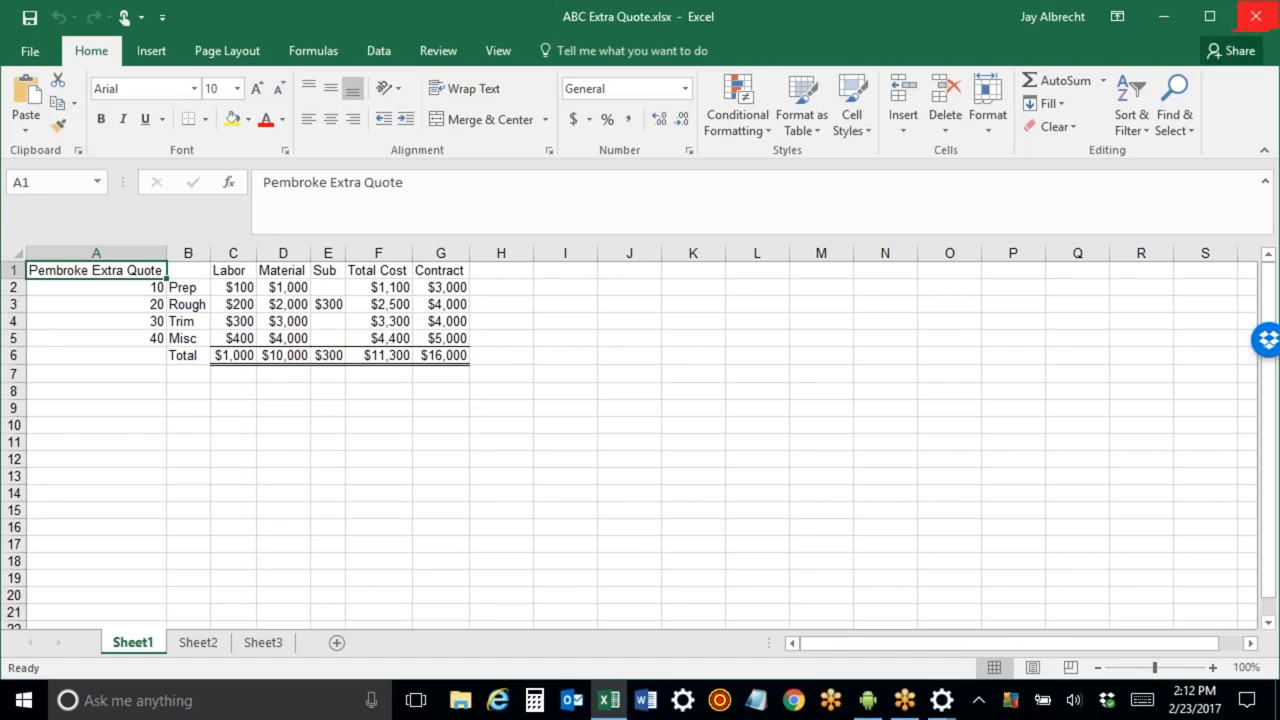
click(1255, 16)
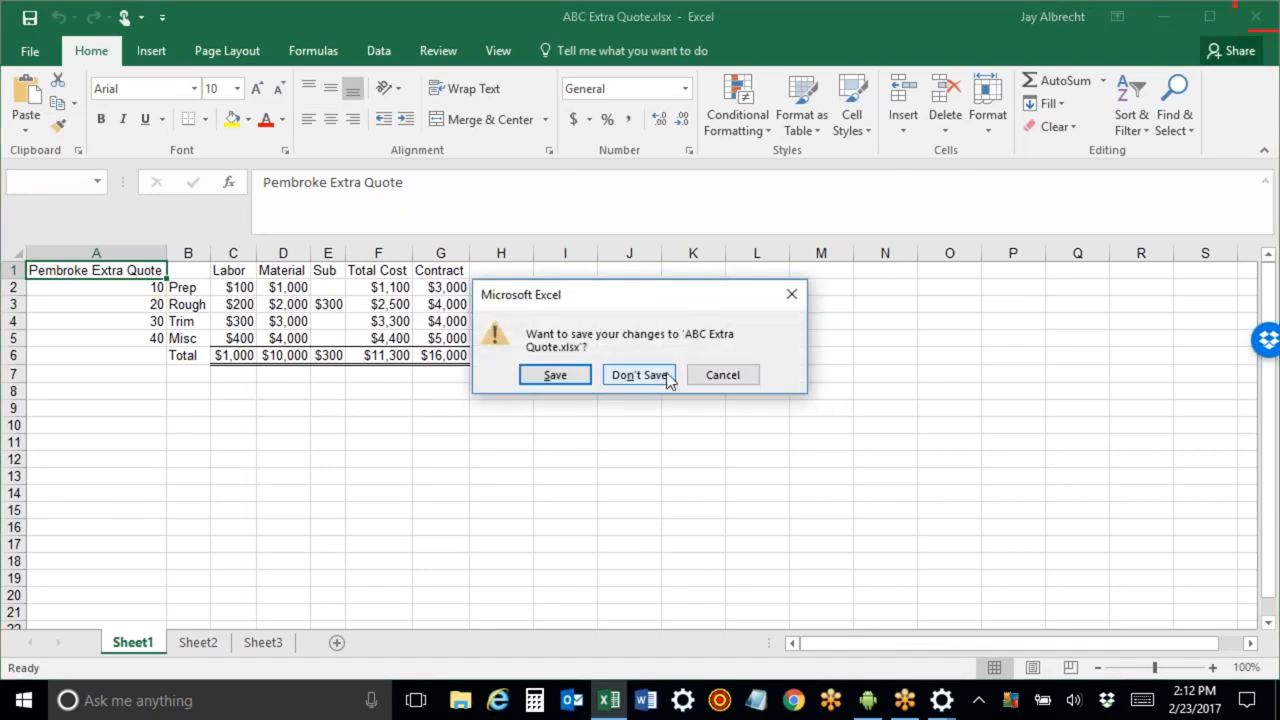
click(663, 374)
Open the ABC House Fall.JPG attachment and close the photo viewer.
scroll(983, 648, down, 2)
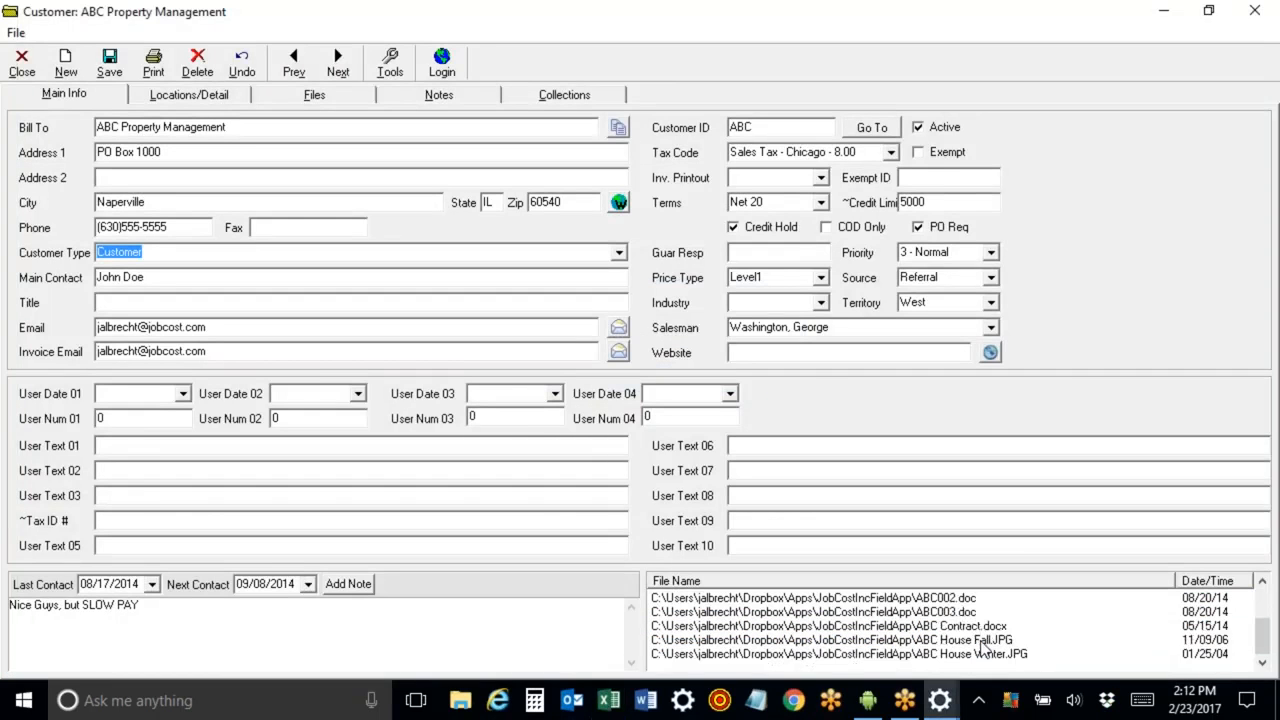
double_click(983, 642)
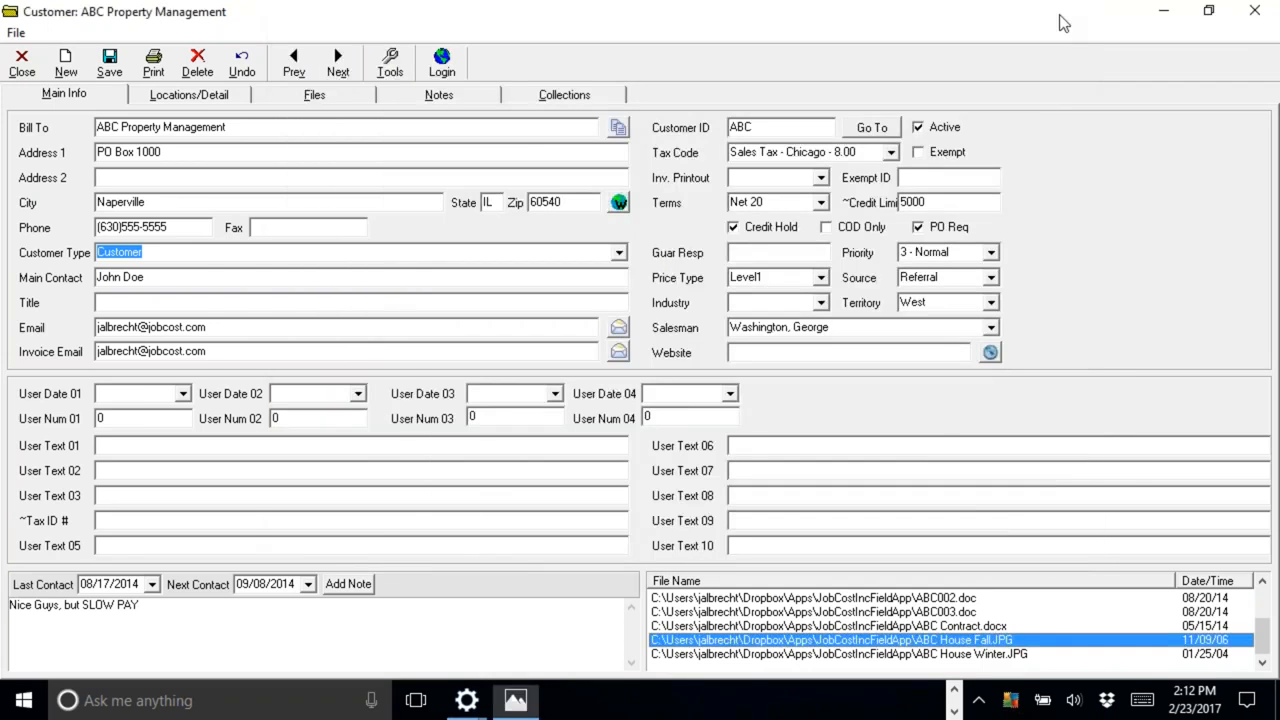
click(1058, 17)
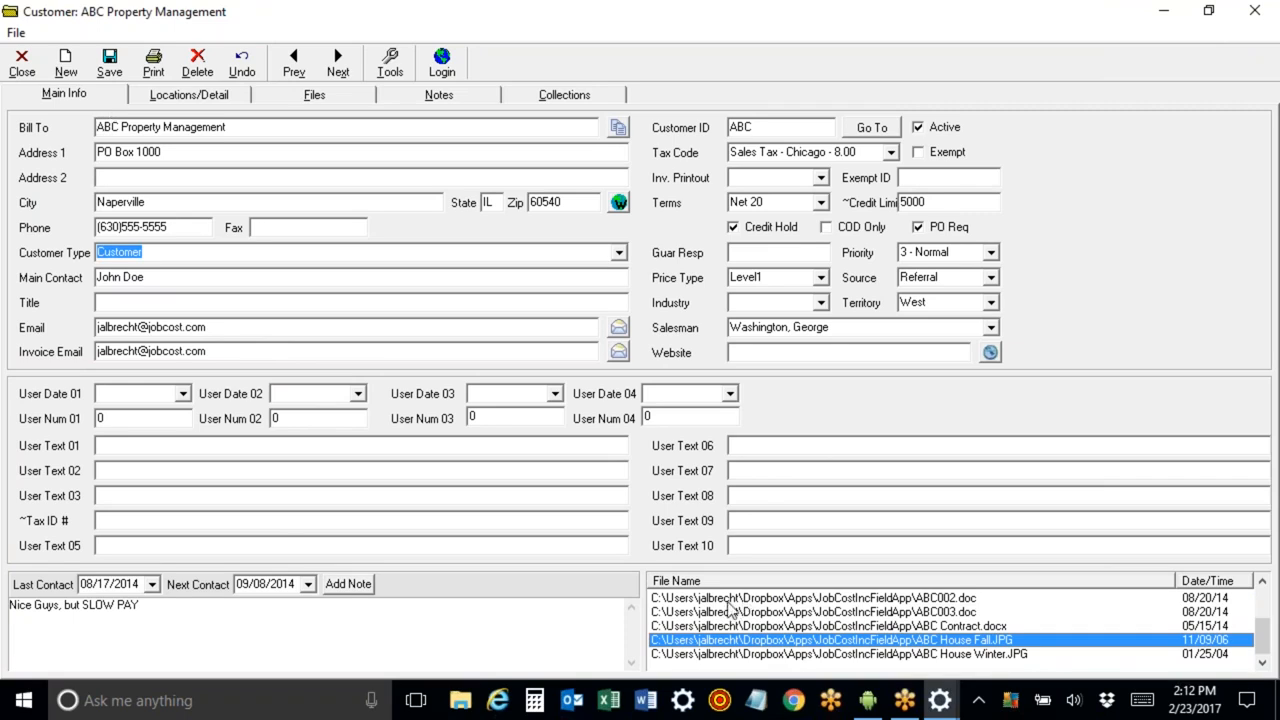
Open the customer's Locations/Detail tab to view its locations and recent service calls.
drag(118, 128, 31, 118)
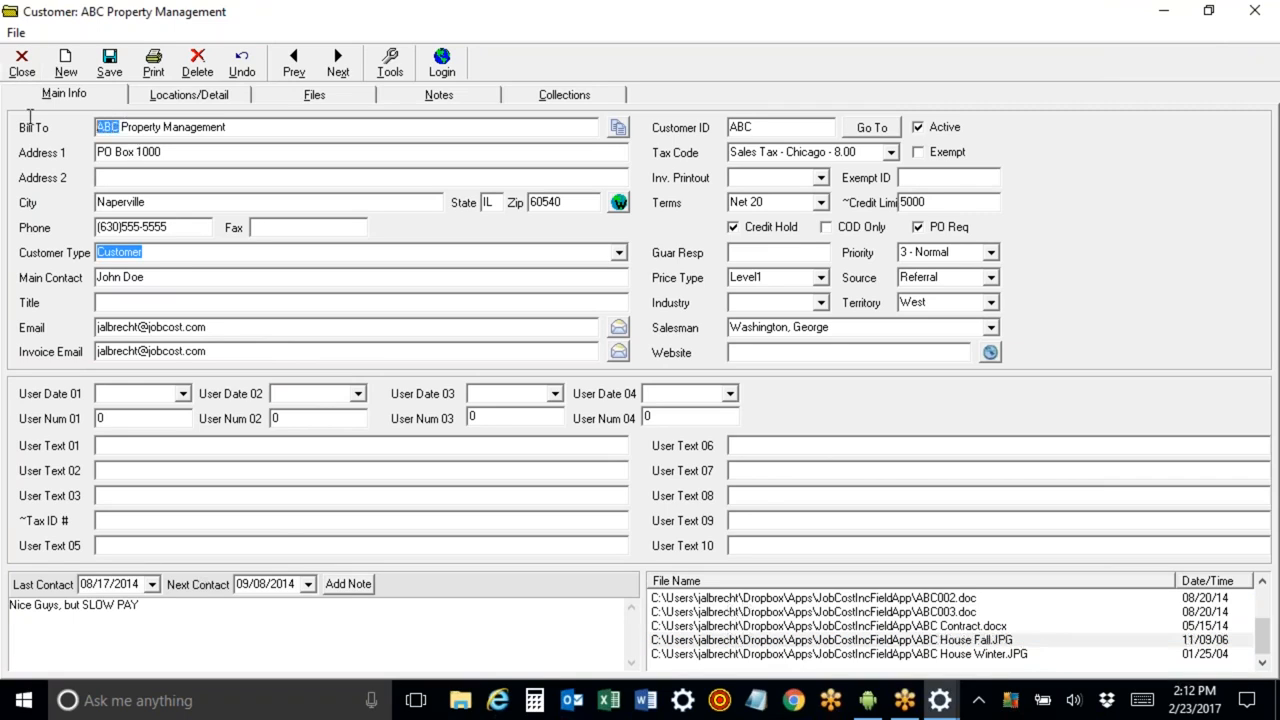
click(174, 104)
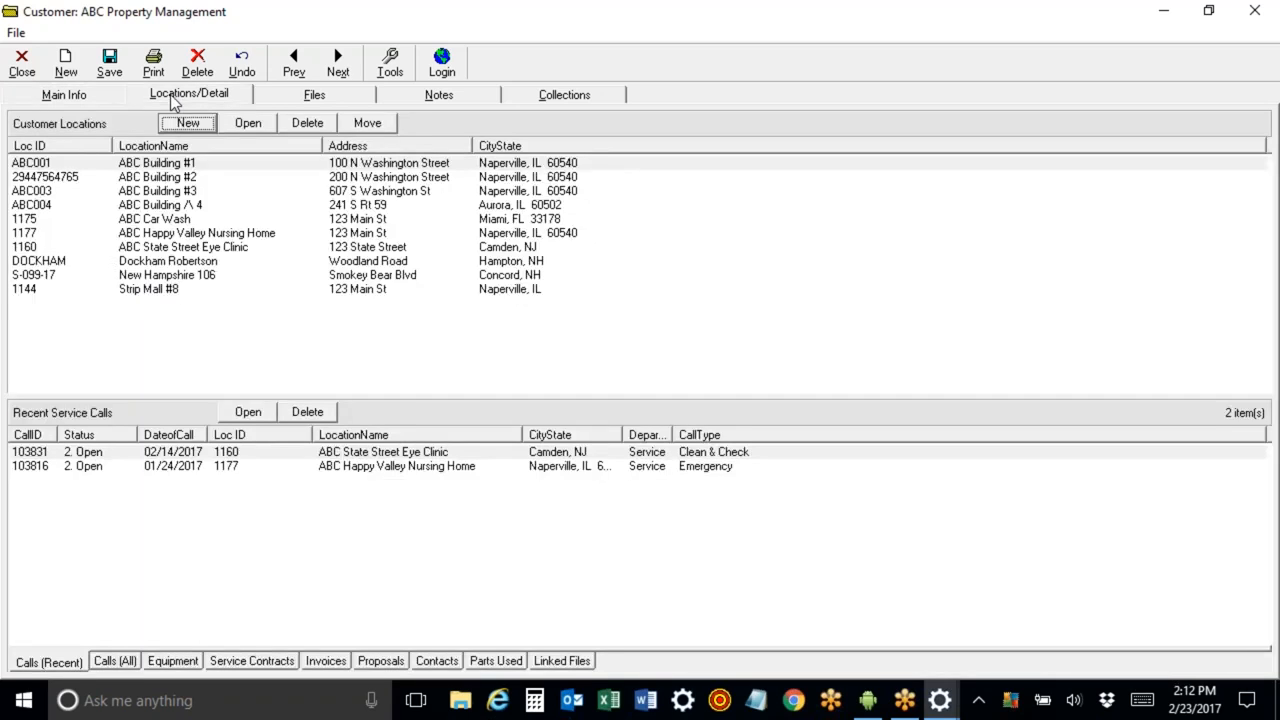
Open the ABC Building #1 location, view its attached files, and close it.
double_click(163, 166)
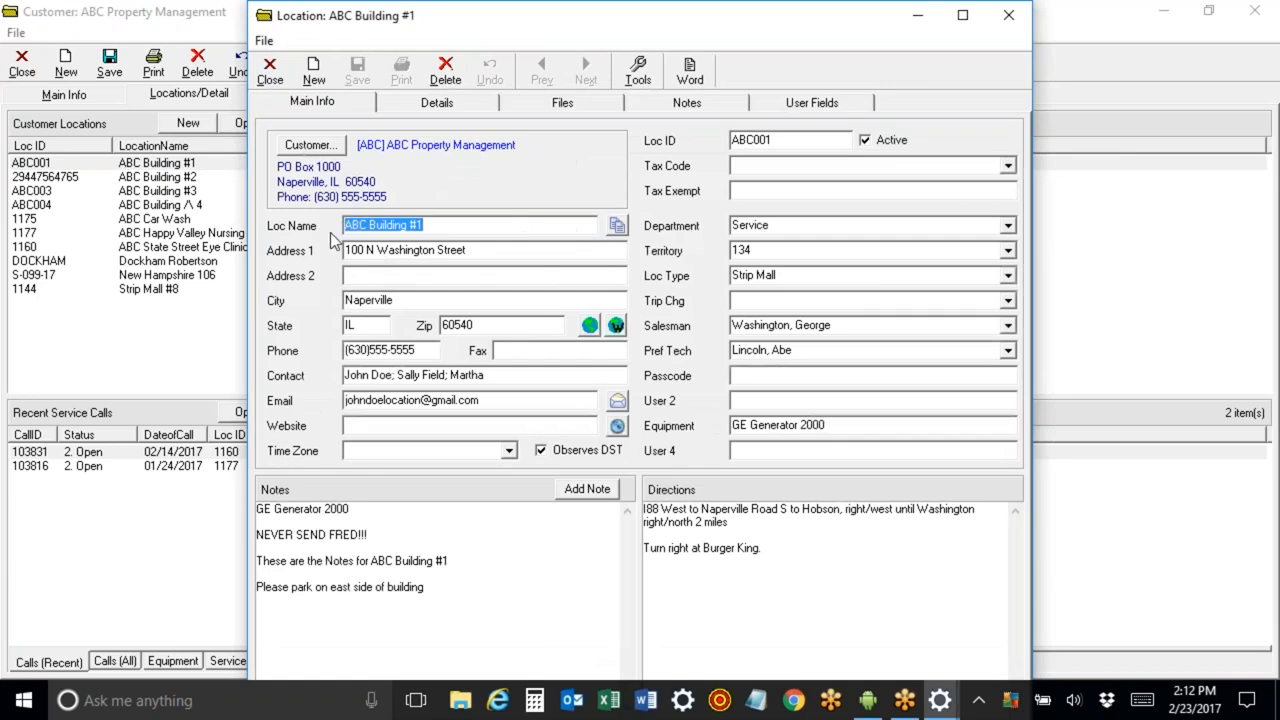
click(563, 104)
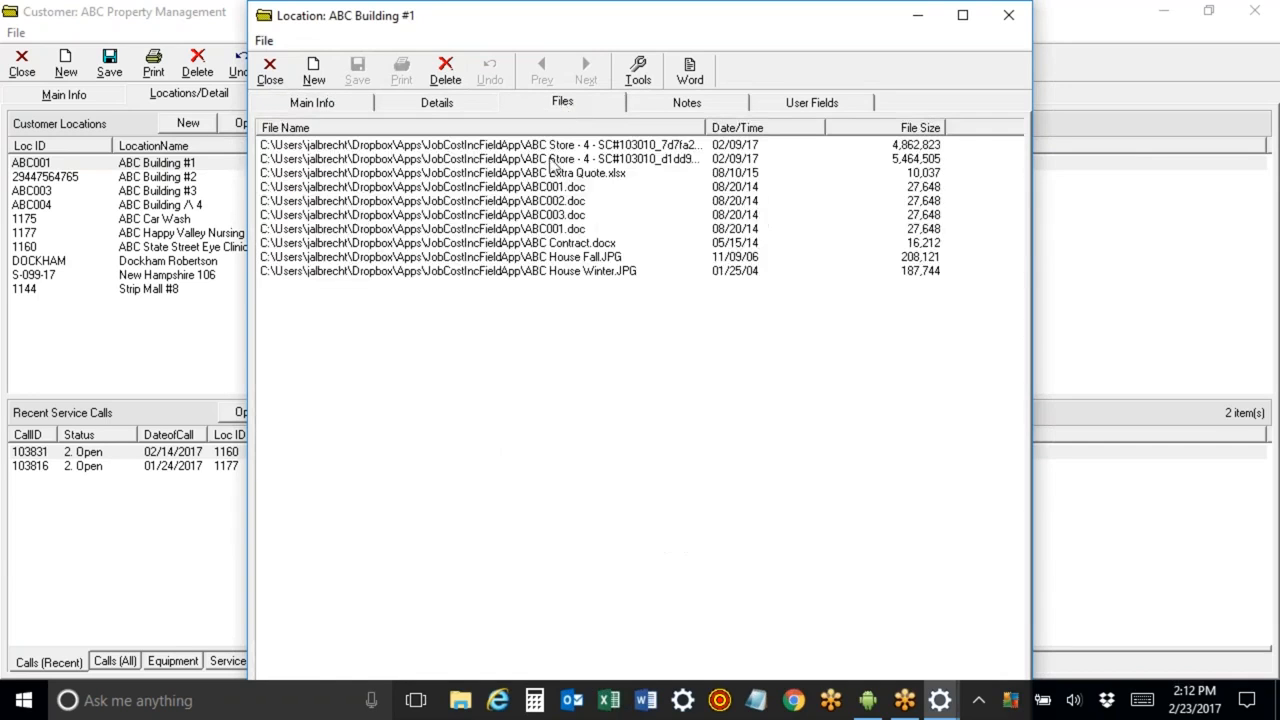
click(270, 72)
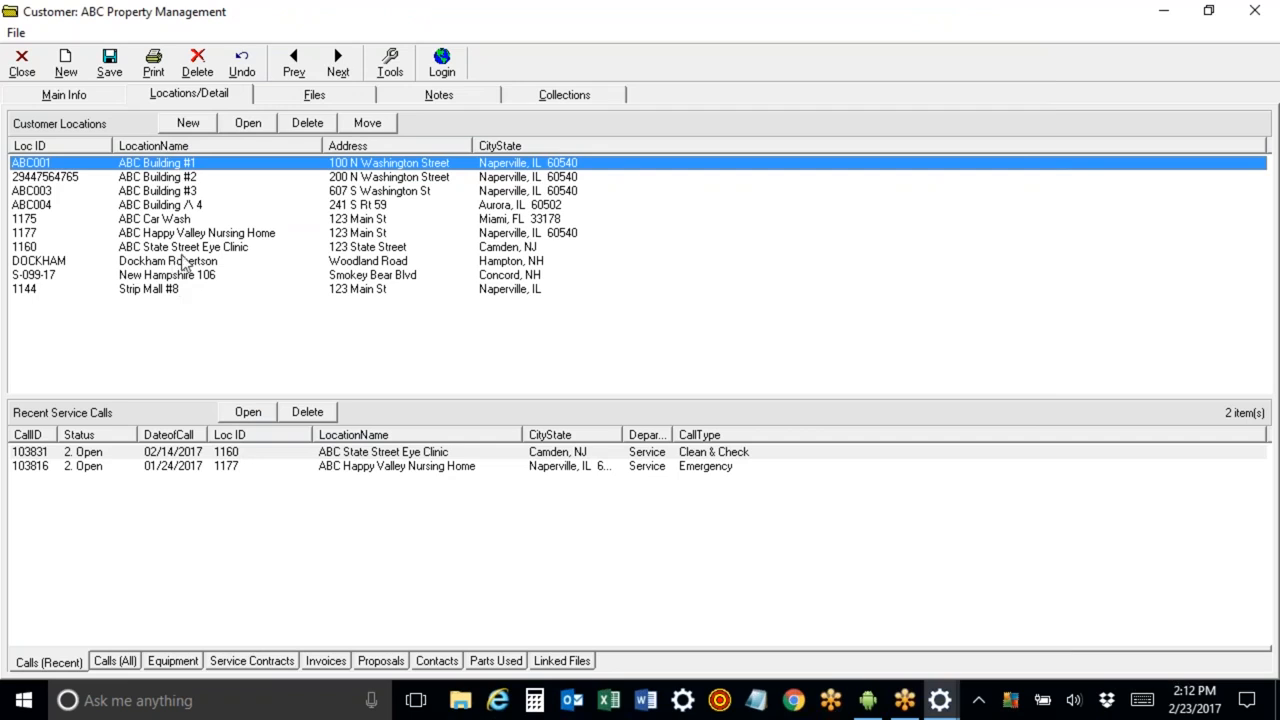
Open the Strip Mall #8 location, view its Files tab, and close it.
double_click(167, 289)
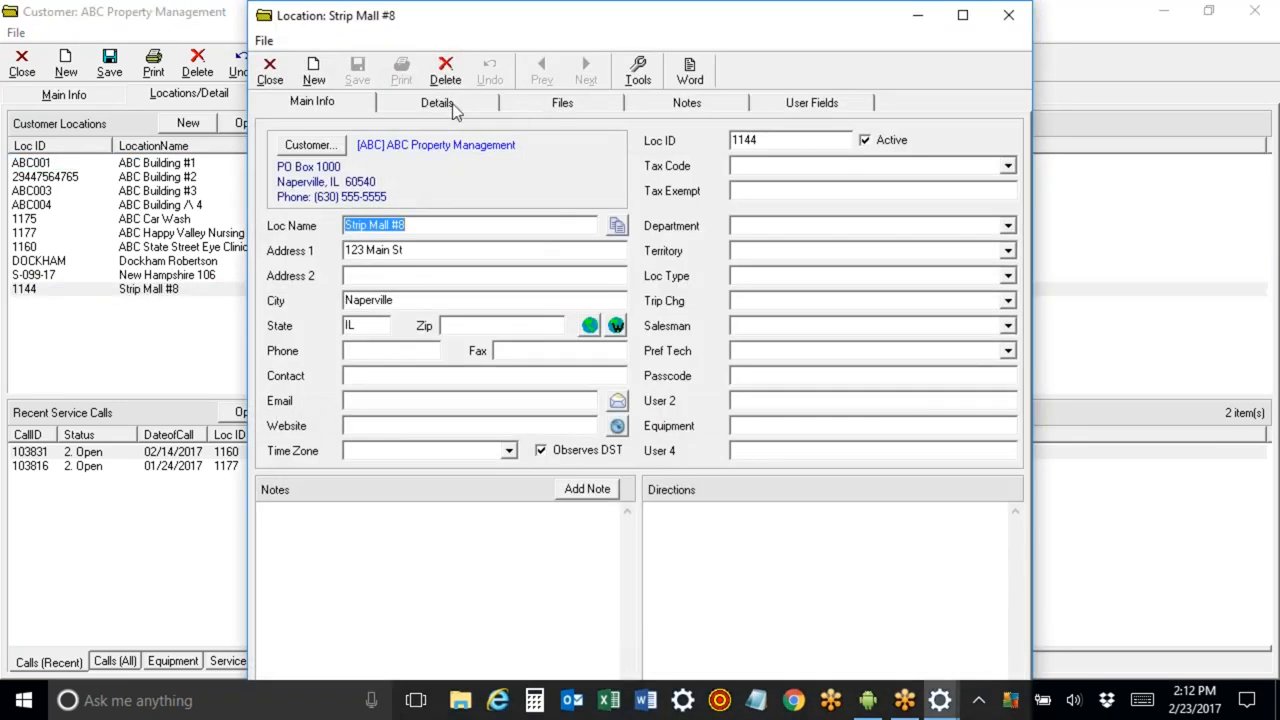
click(529, 105)
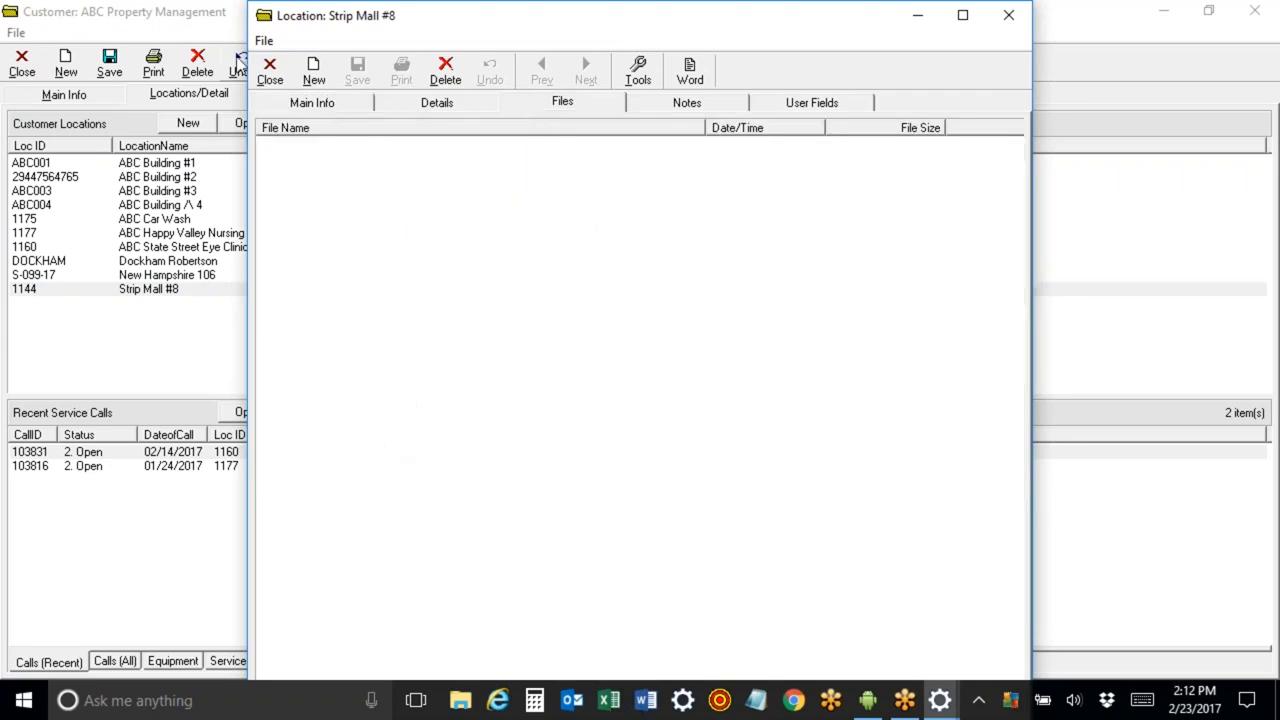
click(268, 76)
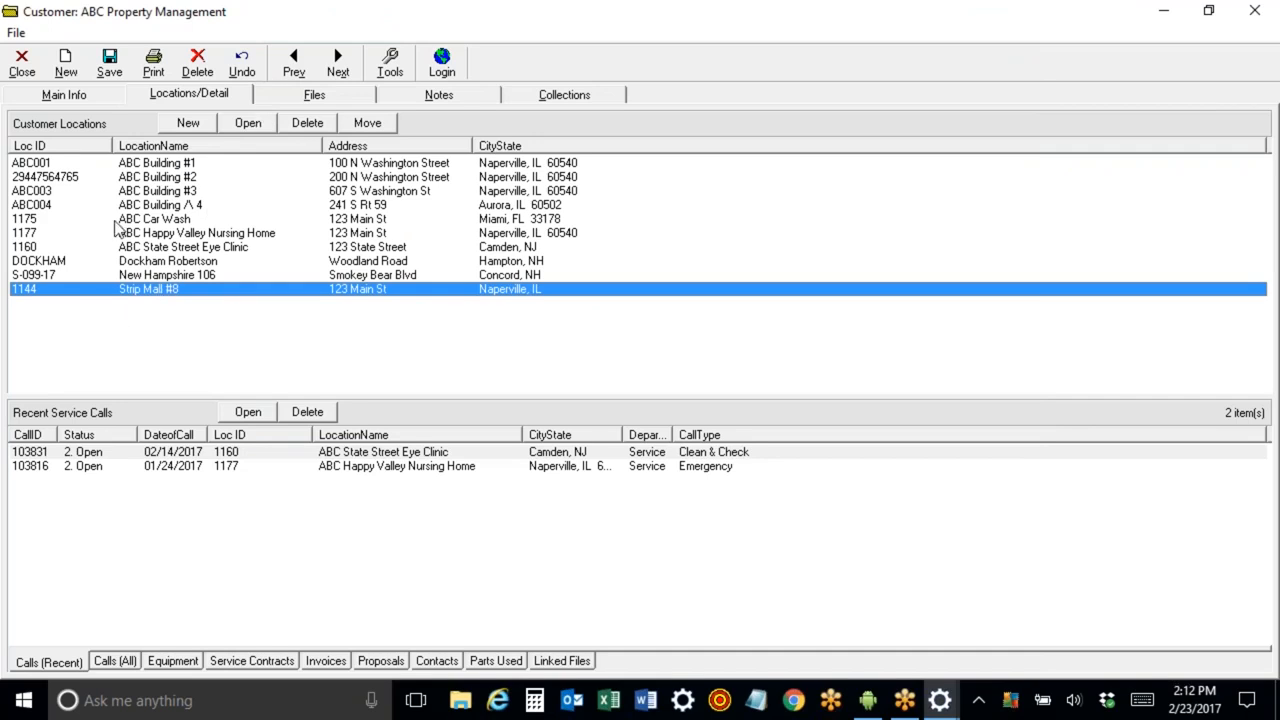
Reopen the ABC Building #1 location to view its equipment list on the Details tab, then close it.
click(91, 102)
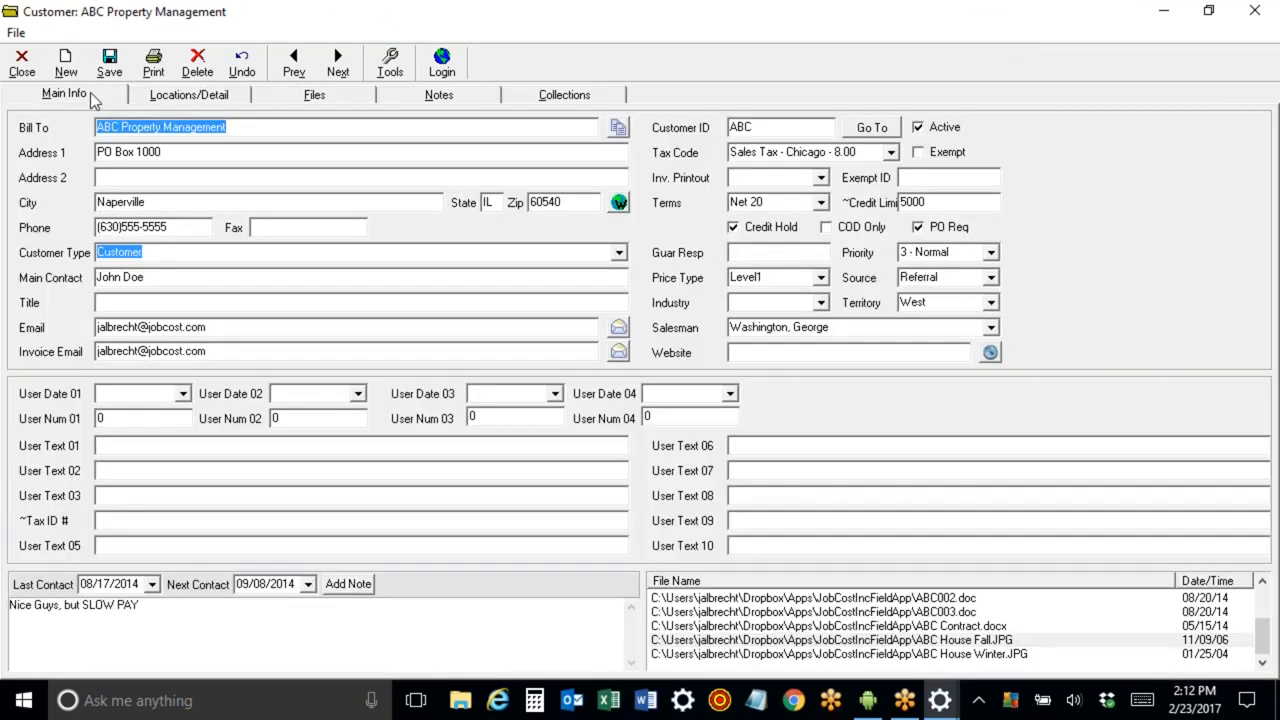
click(185, 97)
double_click(190, 165)
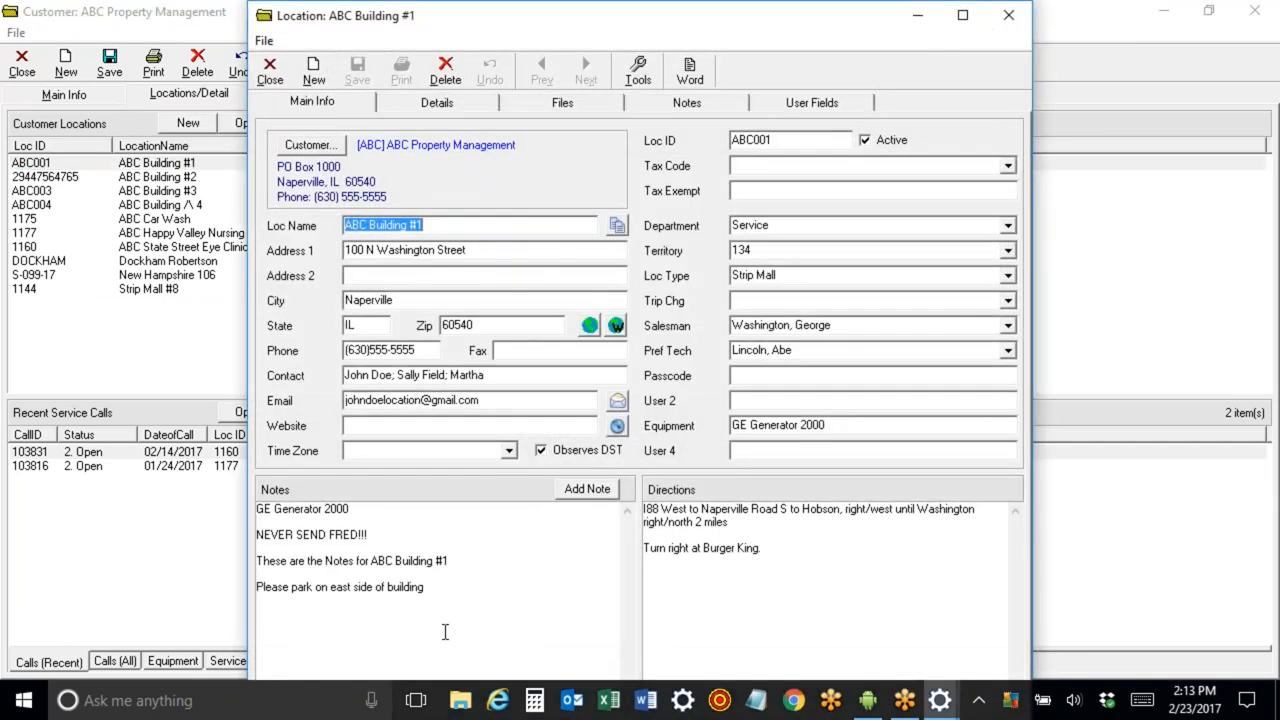
click(434, 104)
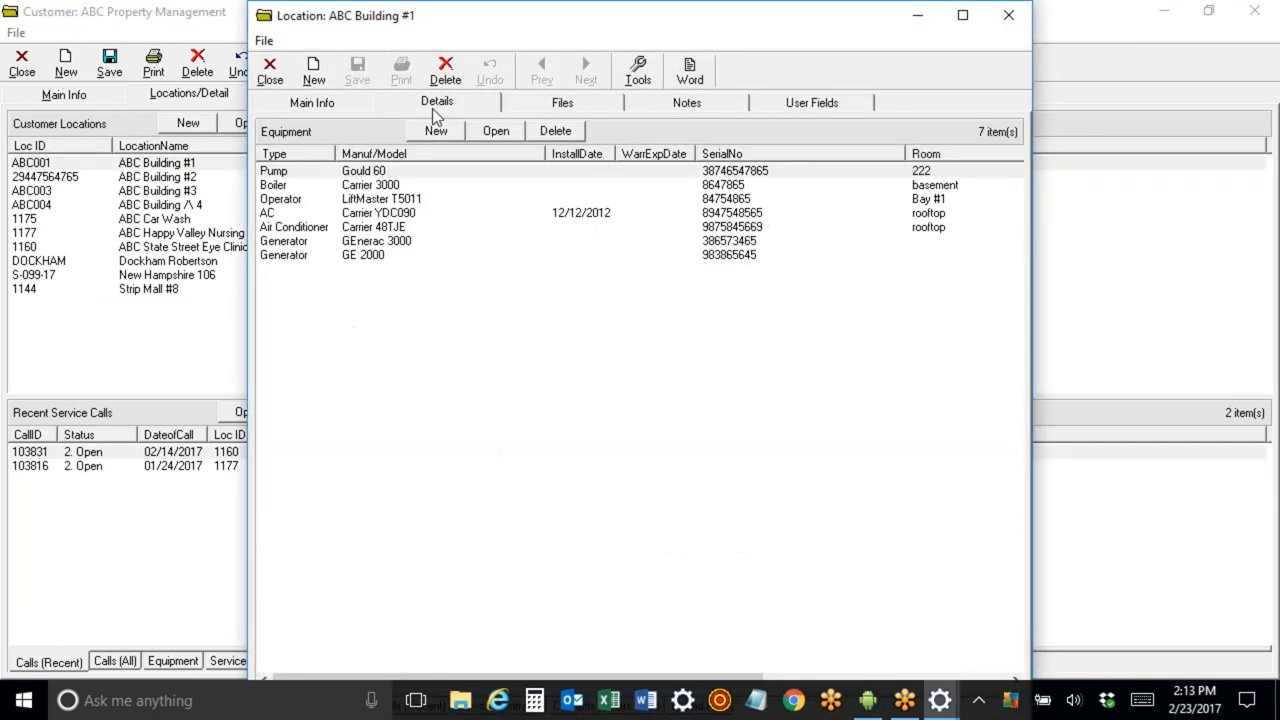
click(1262, 497)
click(1042, 436)
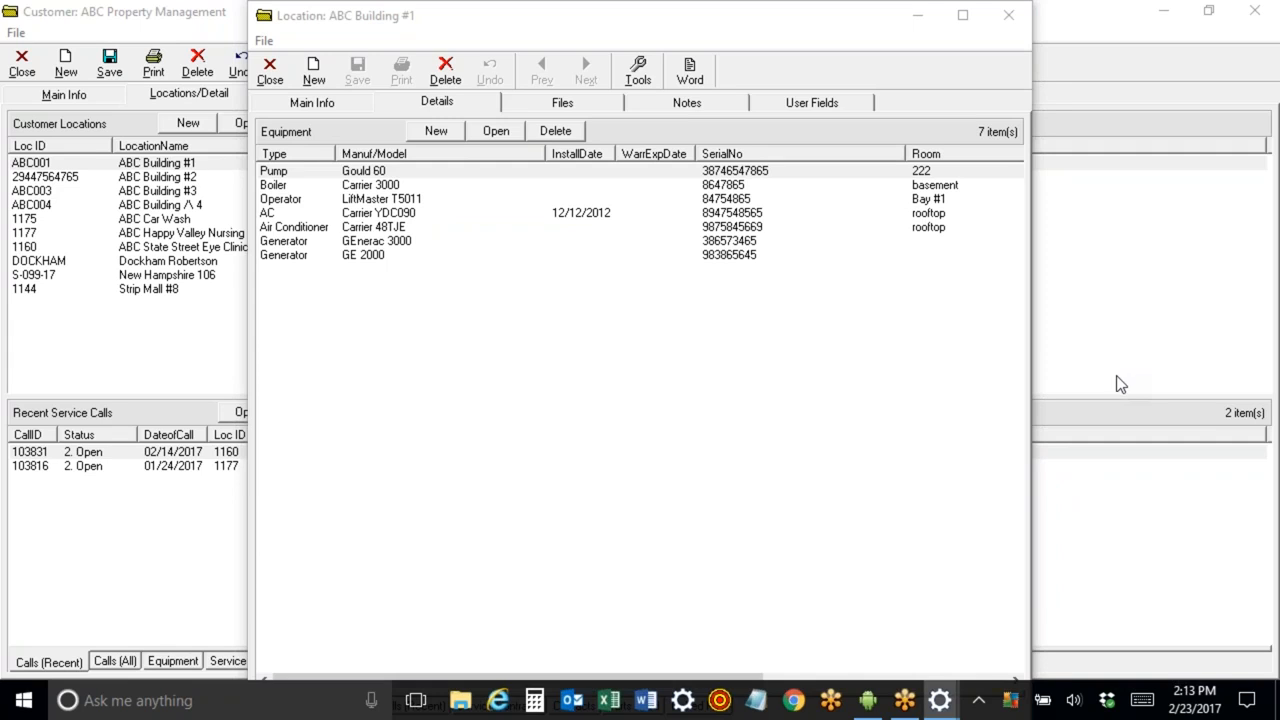
click(272, 80)
Return to the customer's main information and save the customer record.
click(76, 94)
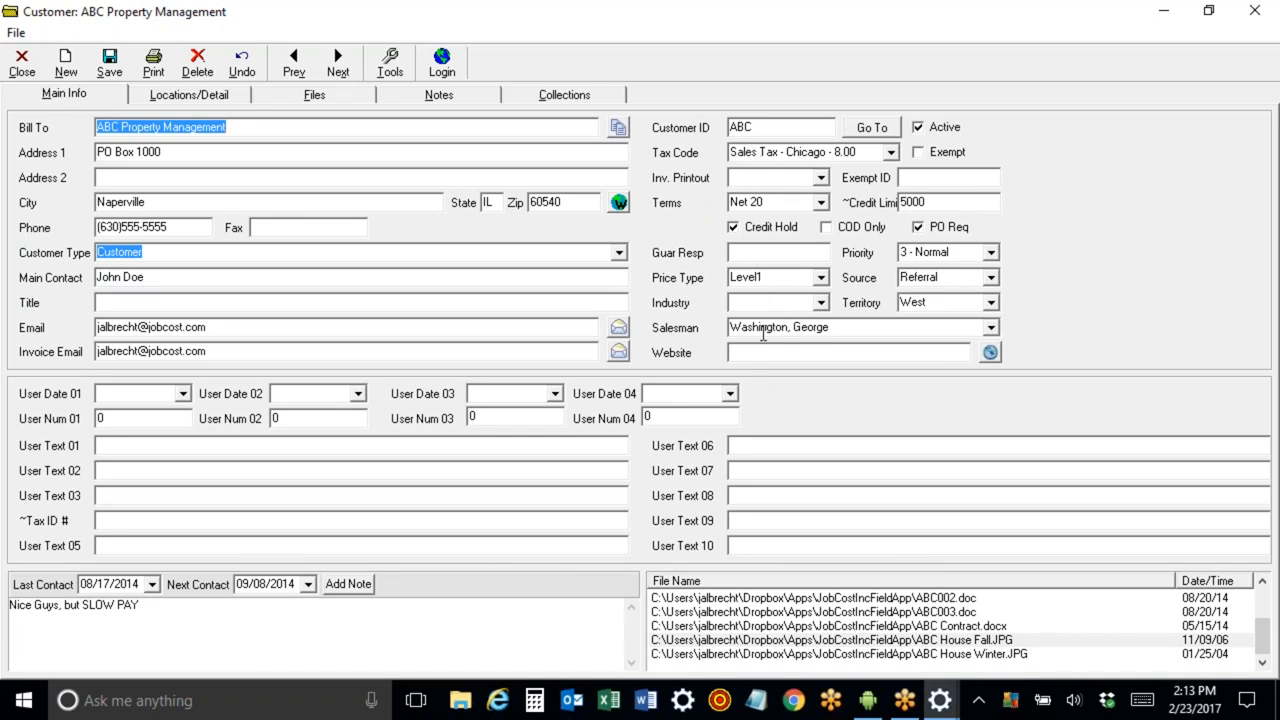
click(814, 332)
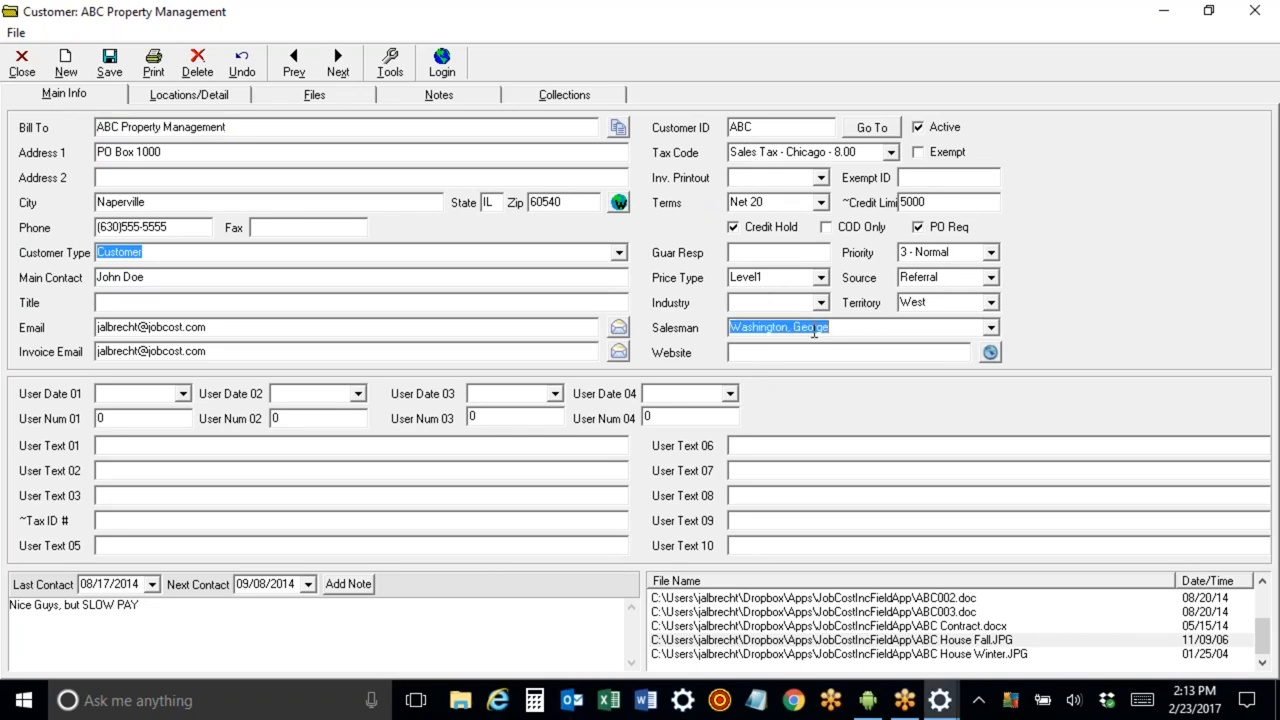
click(1269, 369)
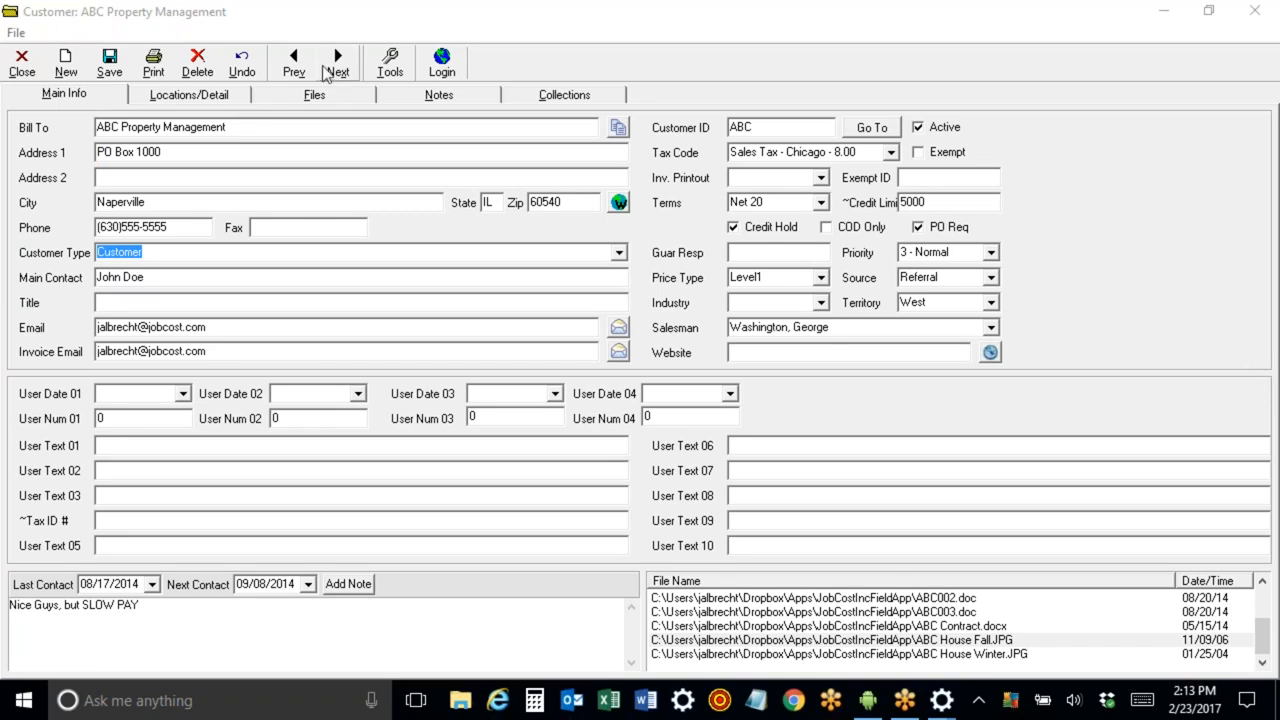
click(110, 62)
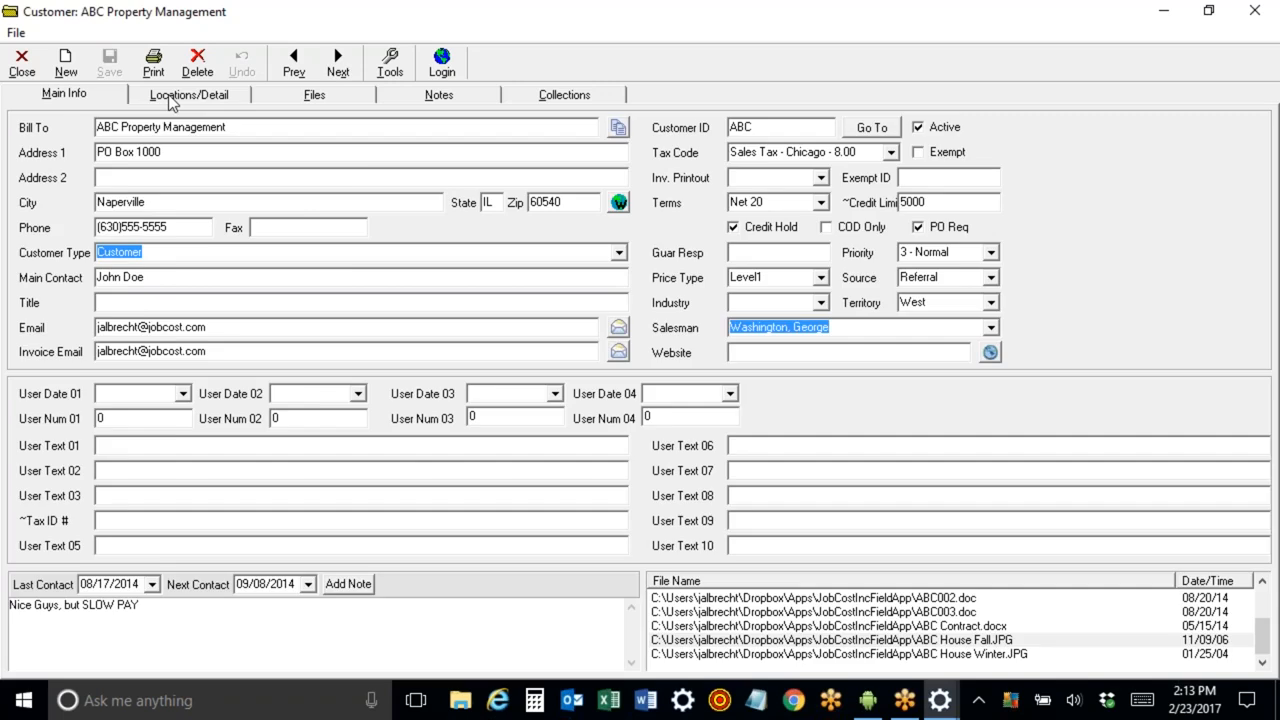
Clear the serial number of ABC Building #1's Gould 60 pump equipment record, save and close it.
click(172, 100)
double_click(251, 163)
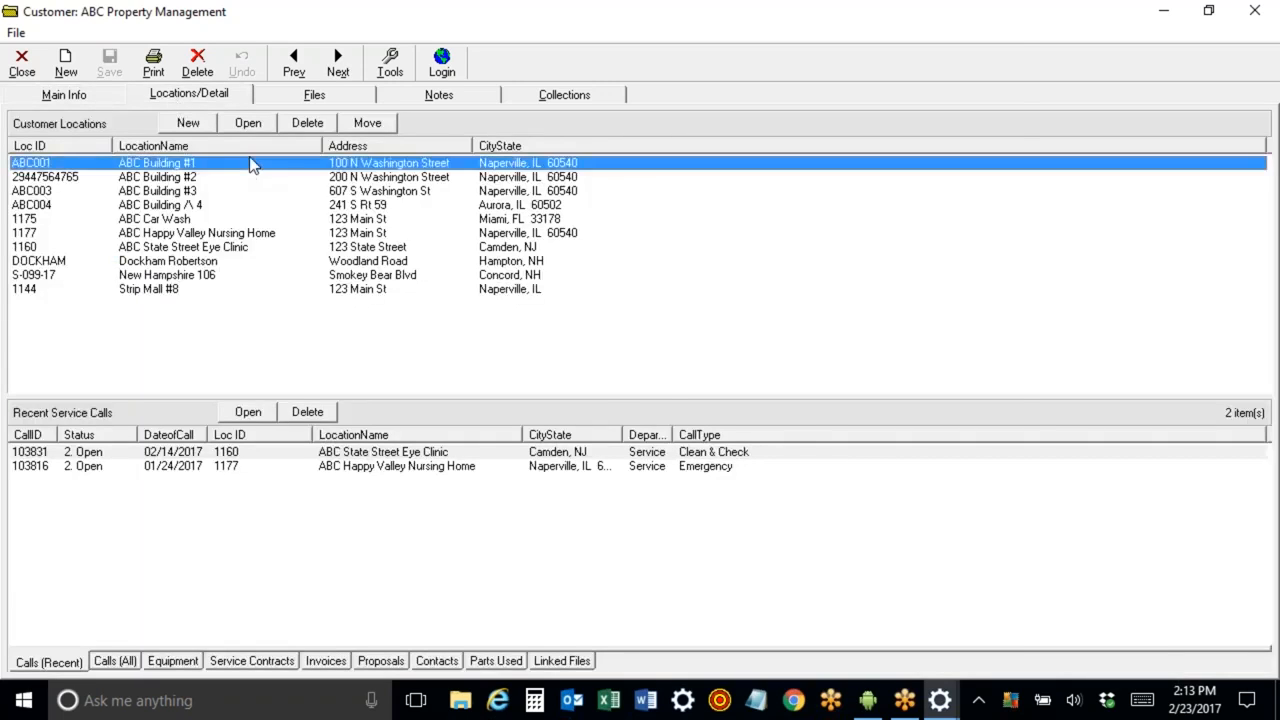
click(402, 103)
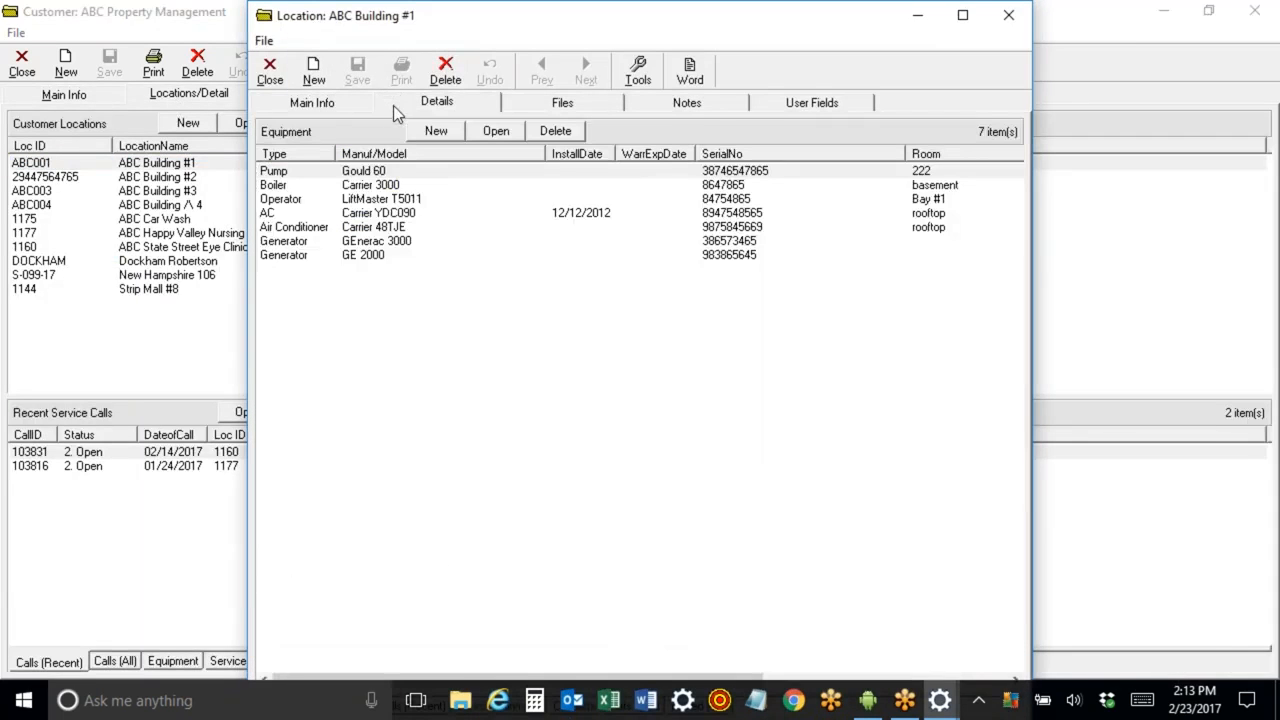
double_click(380, 173)
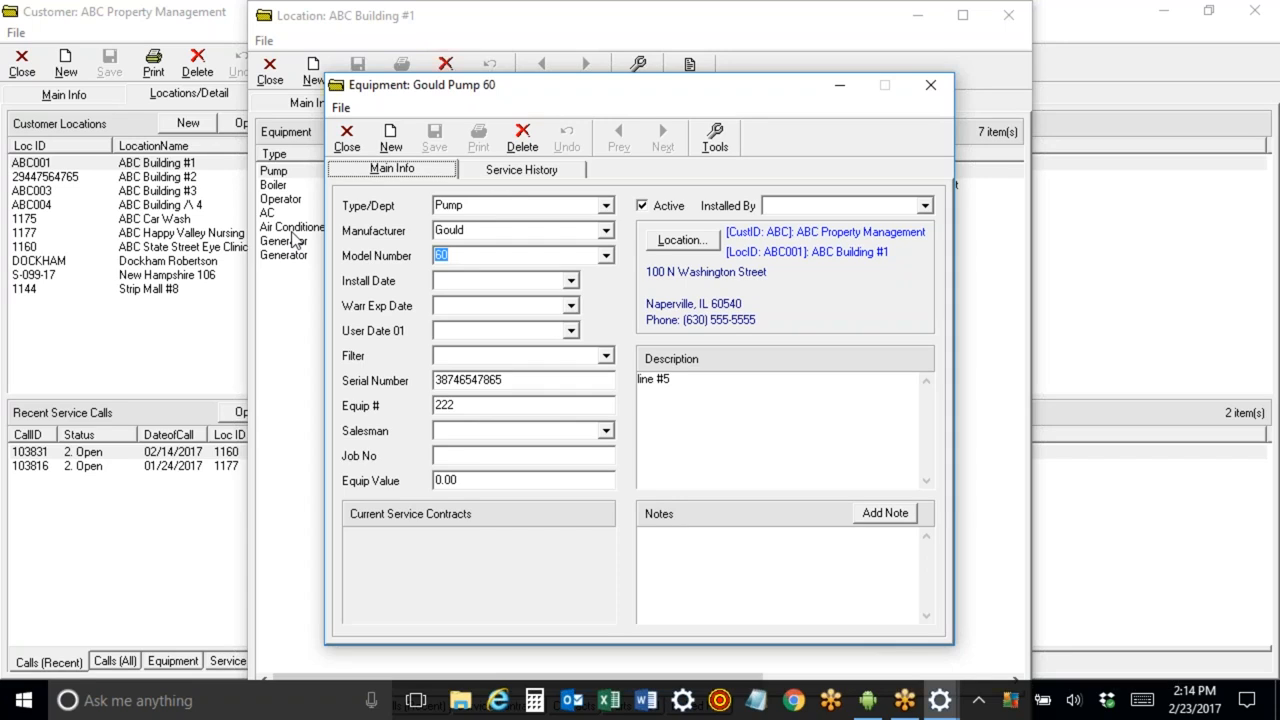
drag(521, 380, 312, 362)
key(Delete)
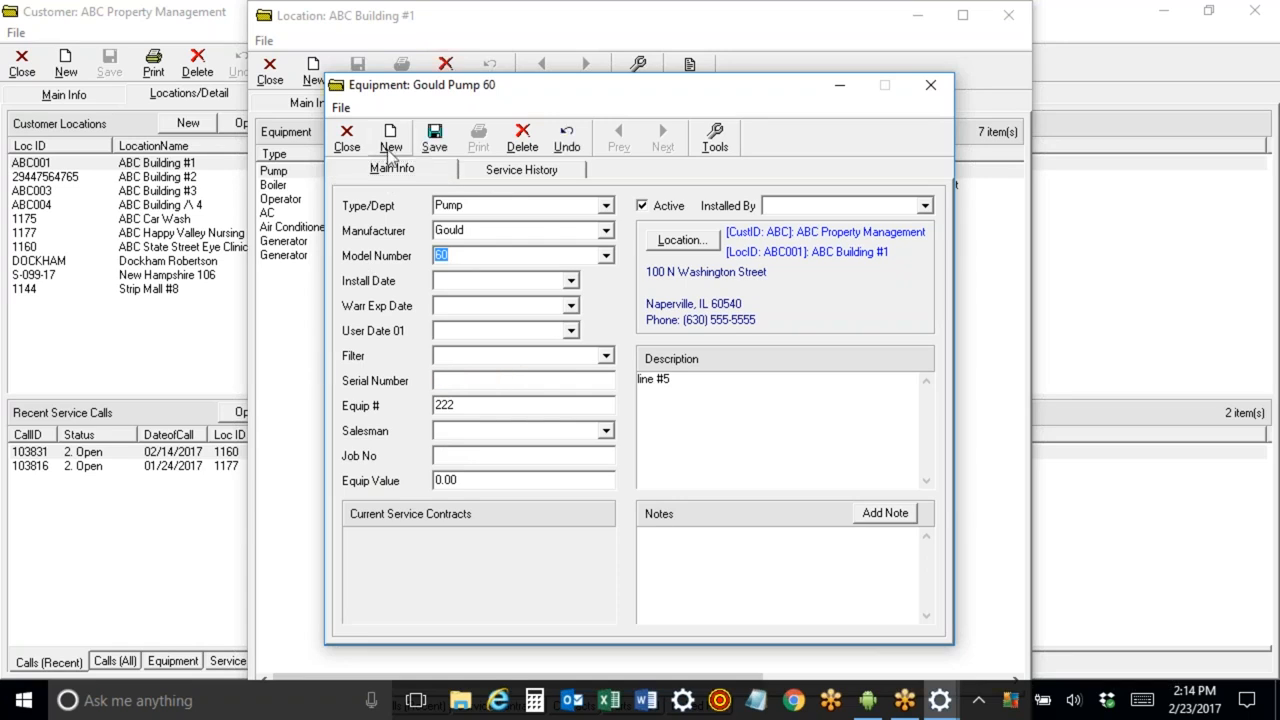
click(434, 144)
click(346, 136)
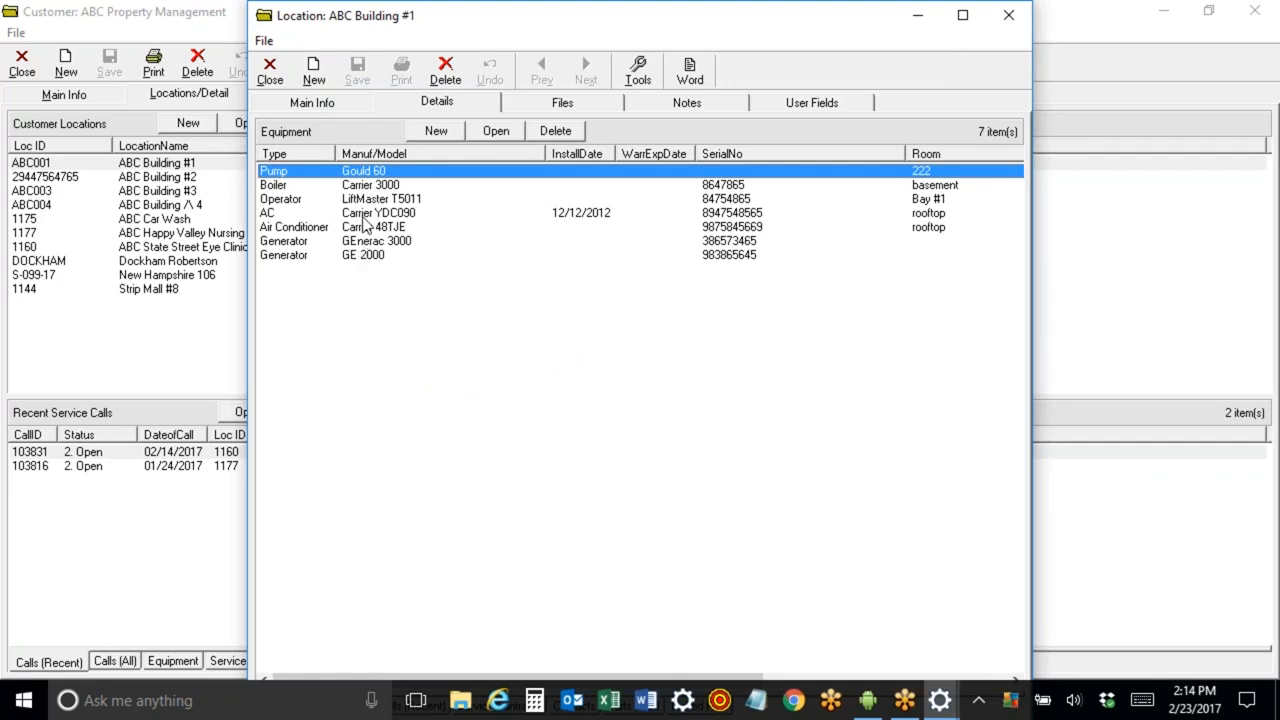
Close the ABC Building #1 location window and the customer record.
click(365, 216)
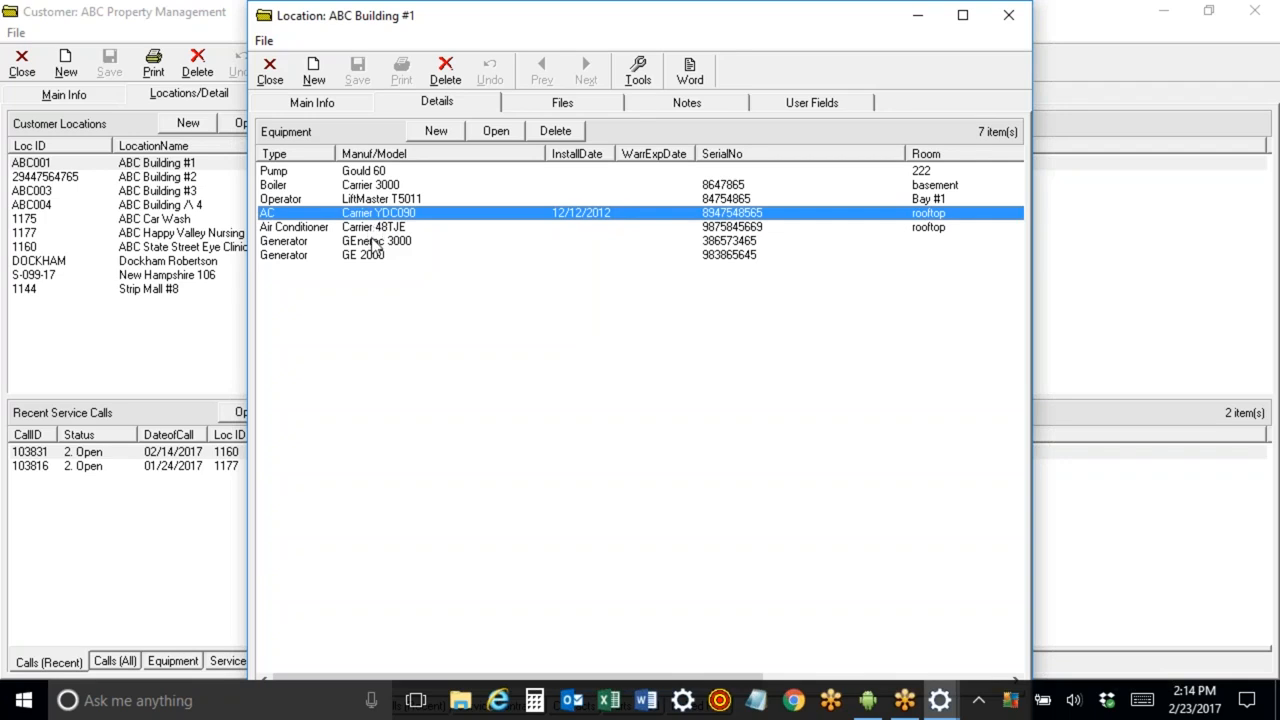
click(320, 104)
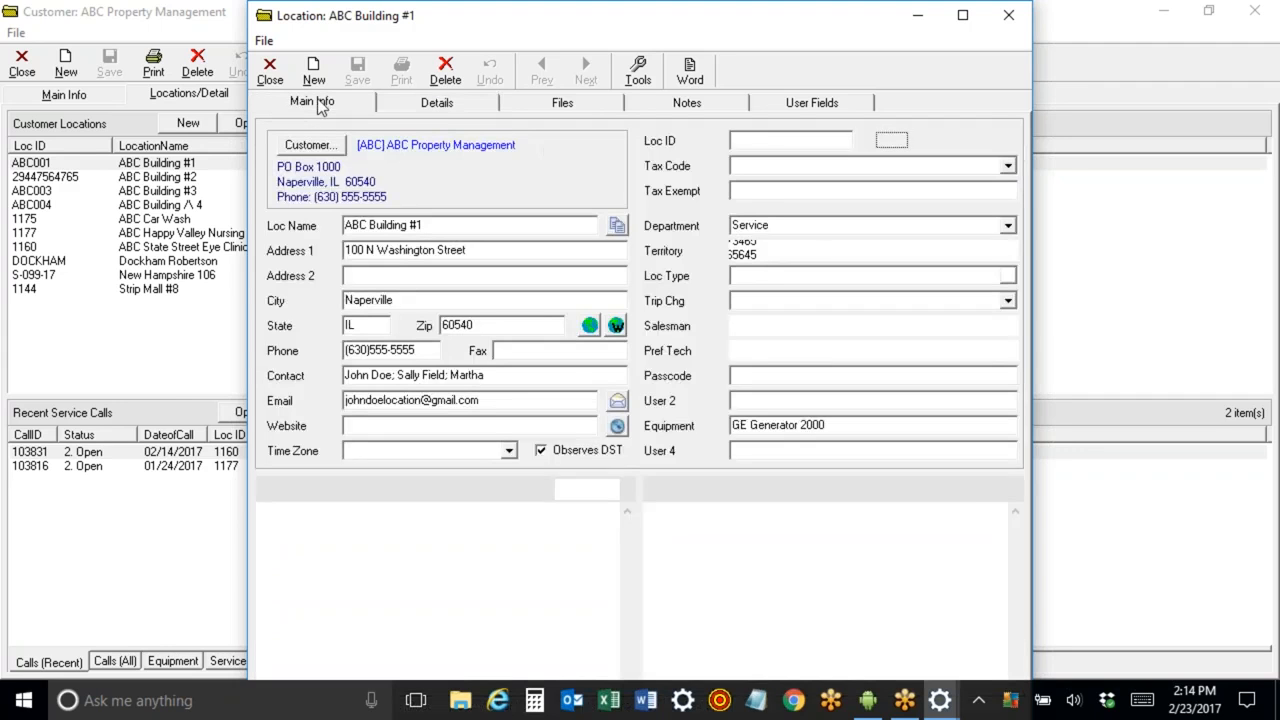
click(270, 68)
click(23, 62)
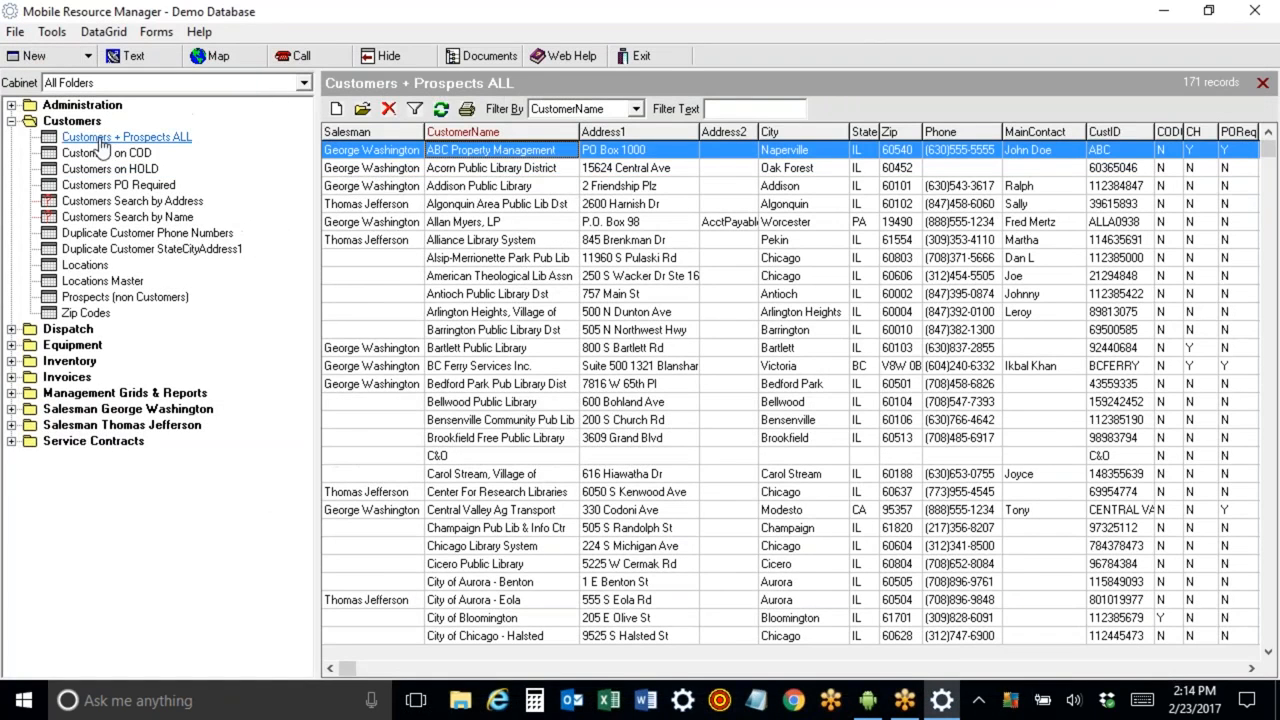
Collapse the Customers folder and open the All Employees list under Administration.
click(12, 121)
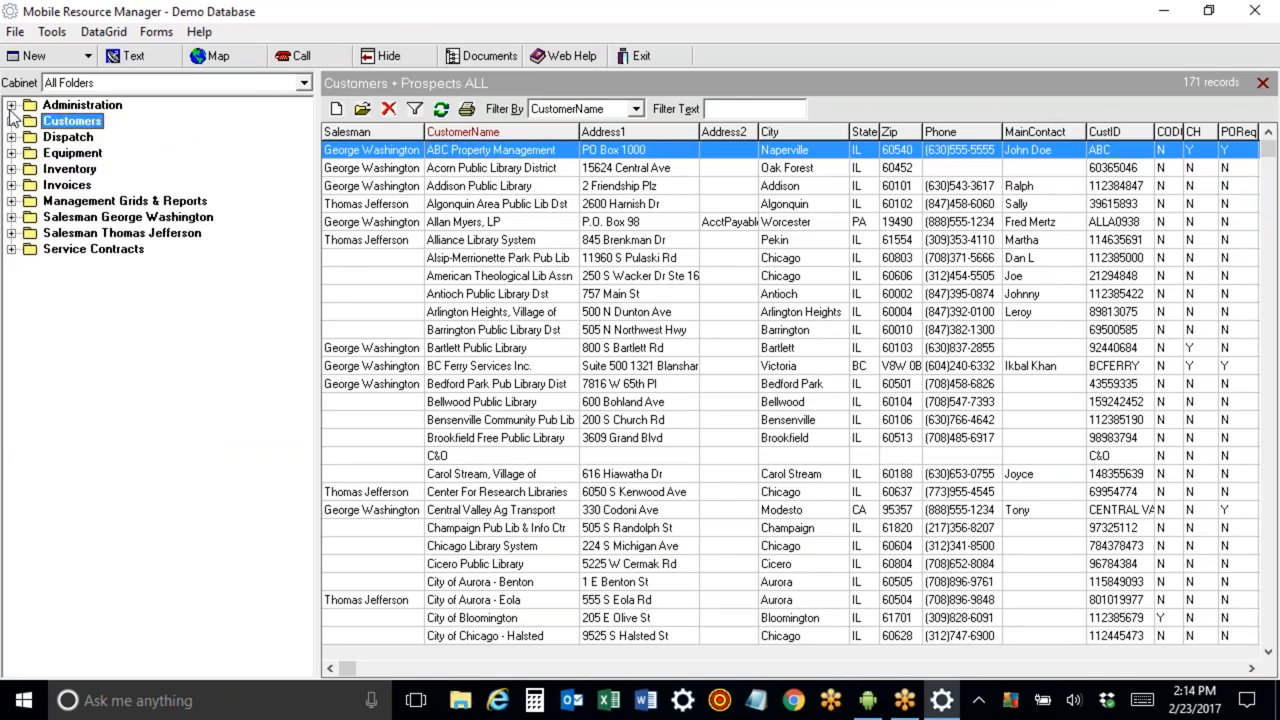
click(11, 105)
click(100, 122)
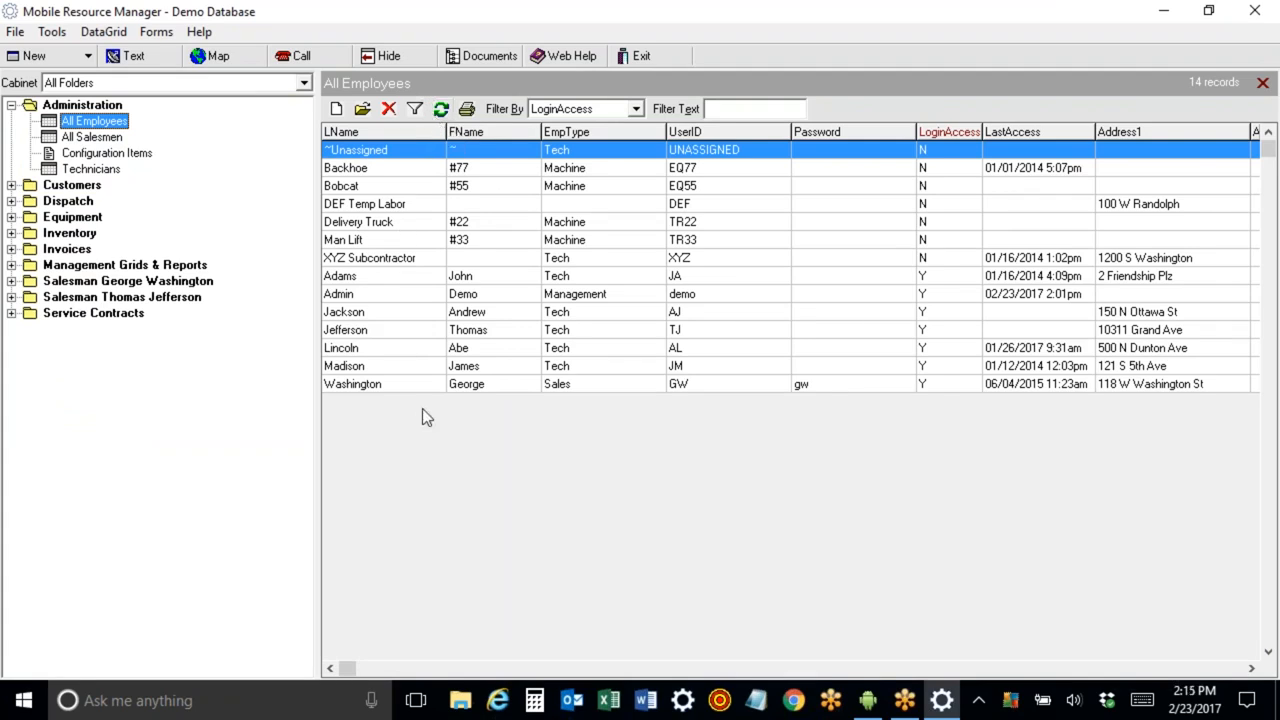
Browse the employee and machine entries in the All Employees list.
click(378, 313)
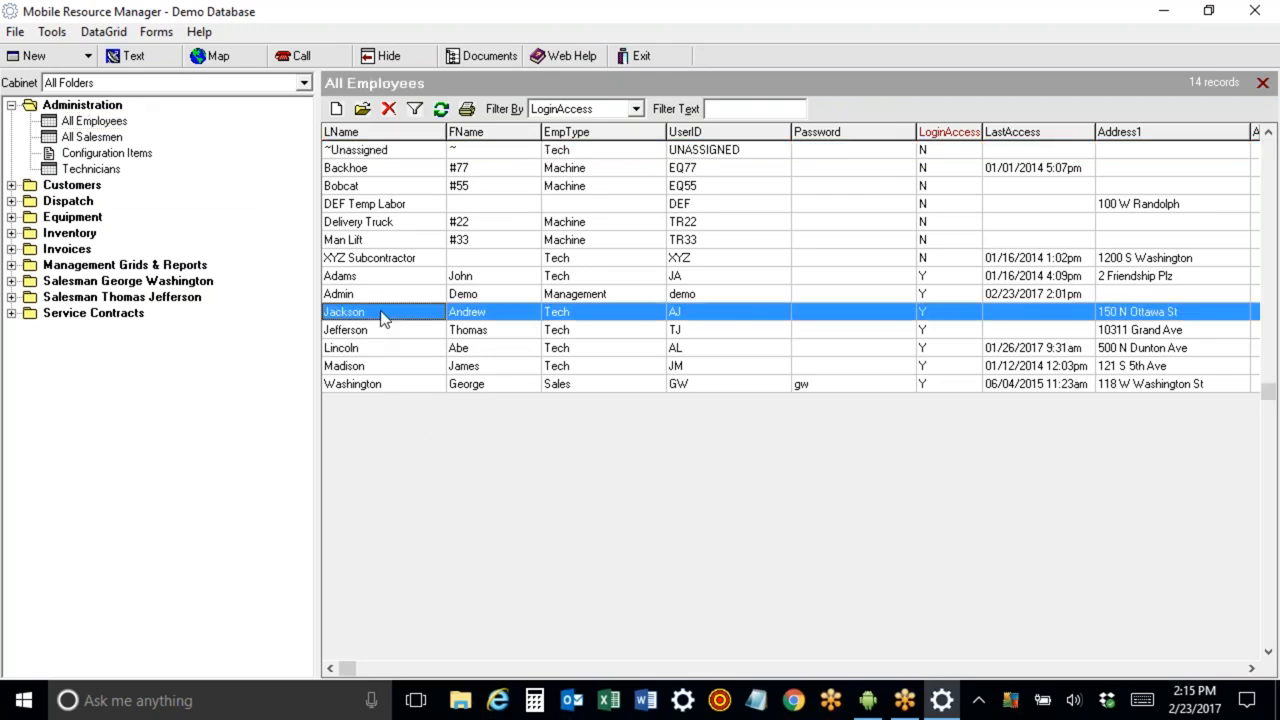
click(380, 332)
click(376, 170)
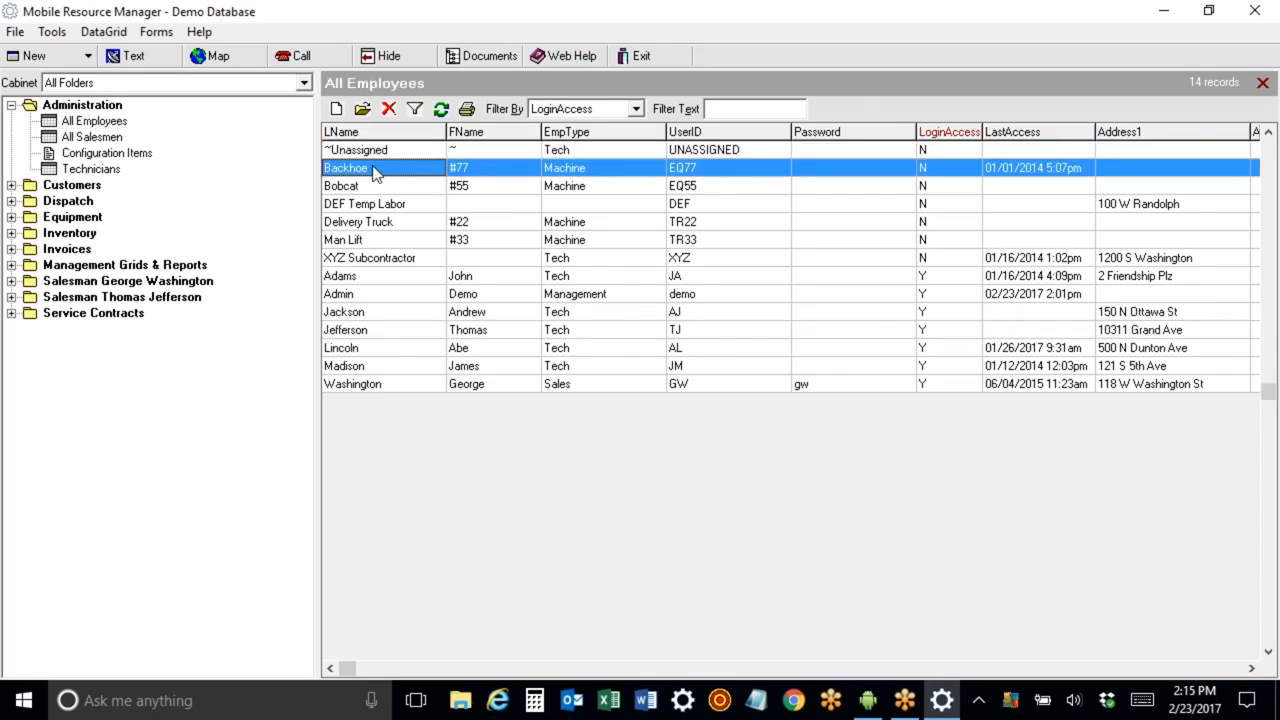
click(378, 187)
click(380, 223)
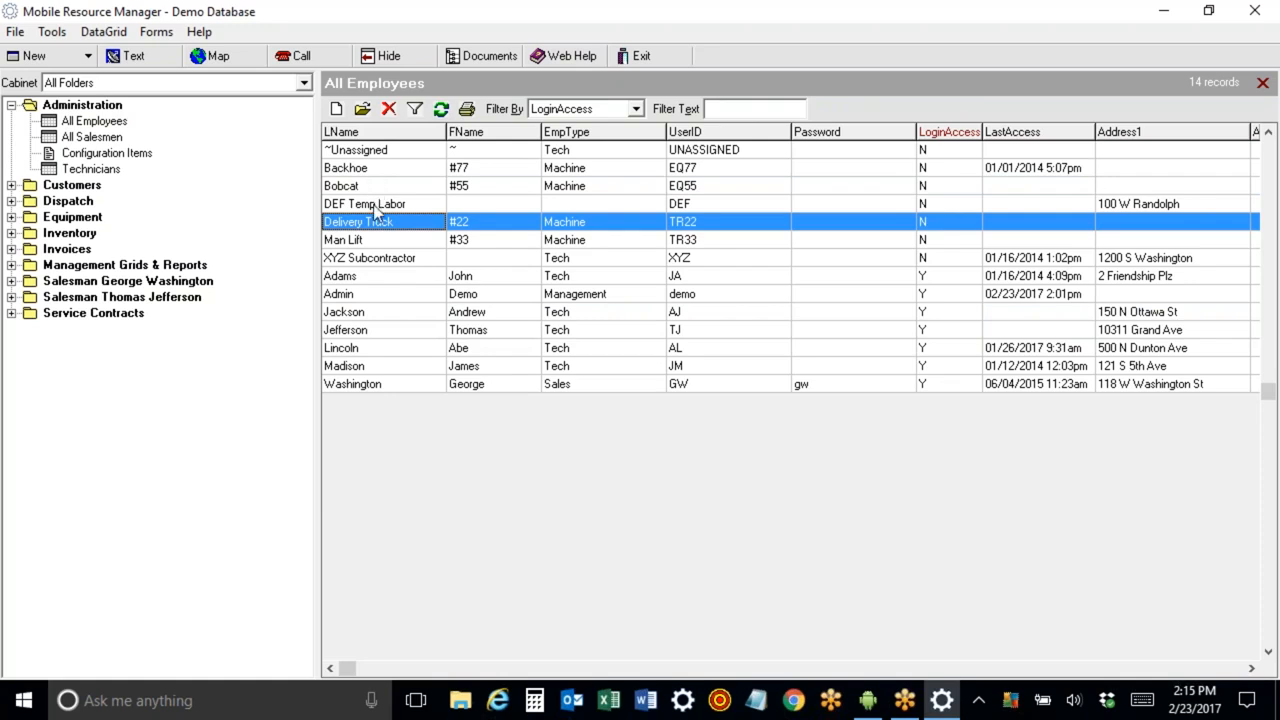
click(377, 205)
click(380, 258)
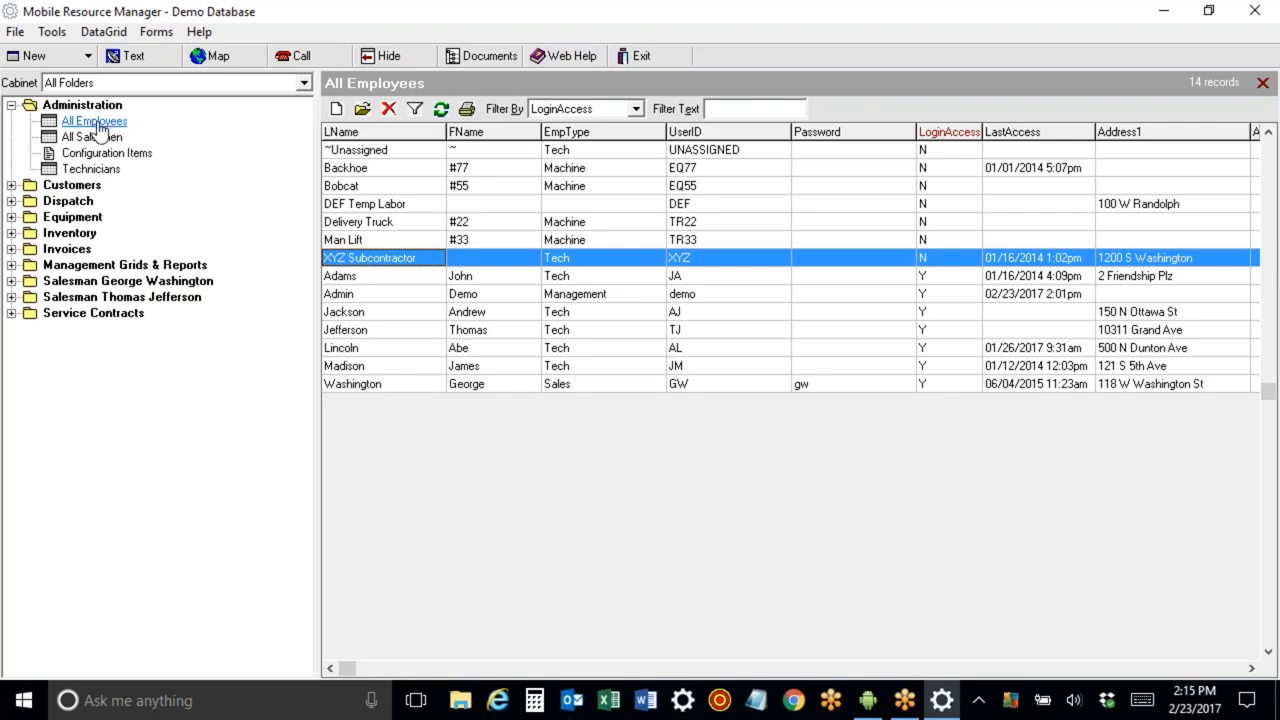
Open the Lincoln, Abe employee record and view its contact information.
double_click(368, 348)
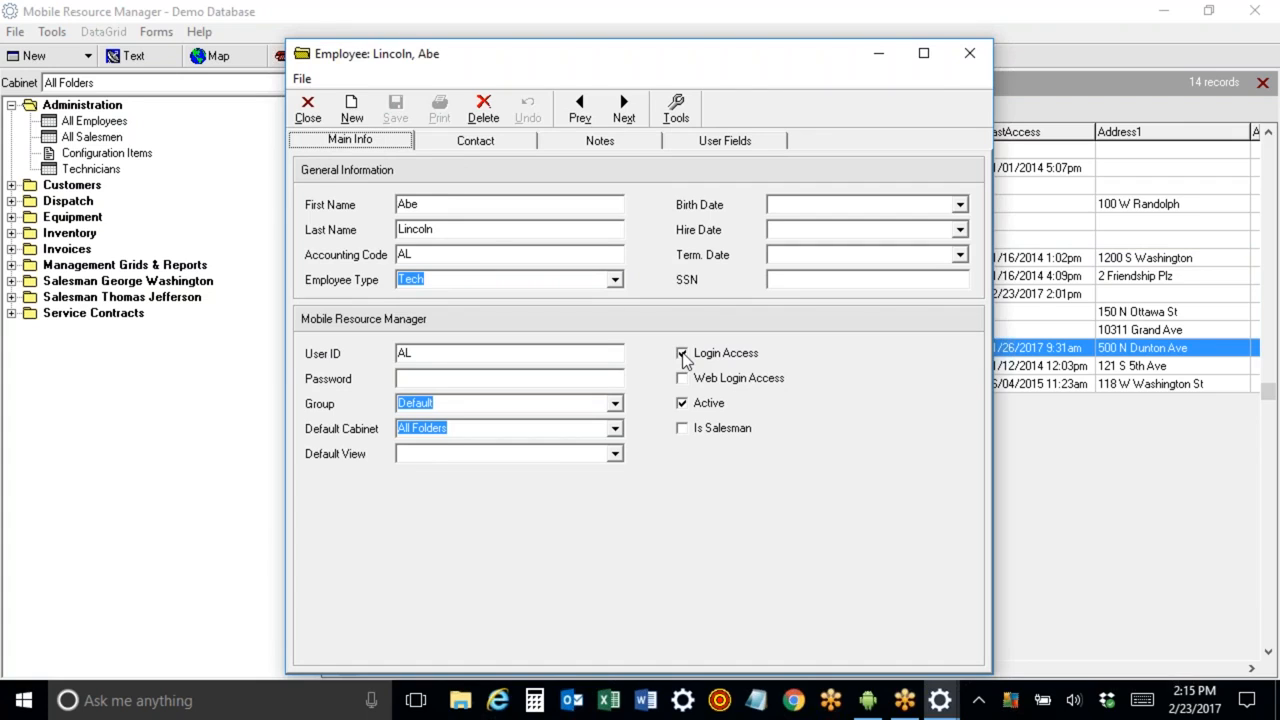
click(475, 141)
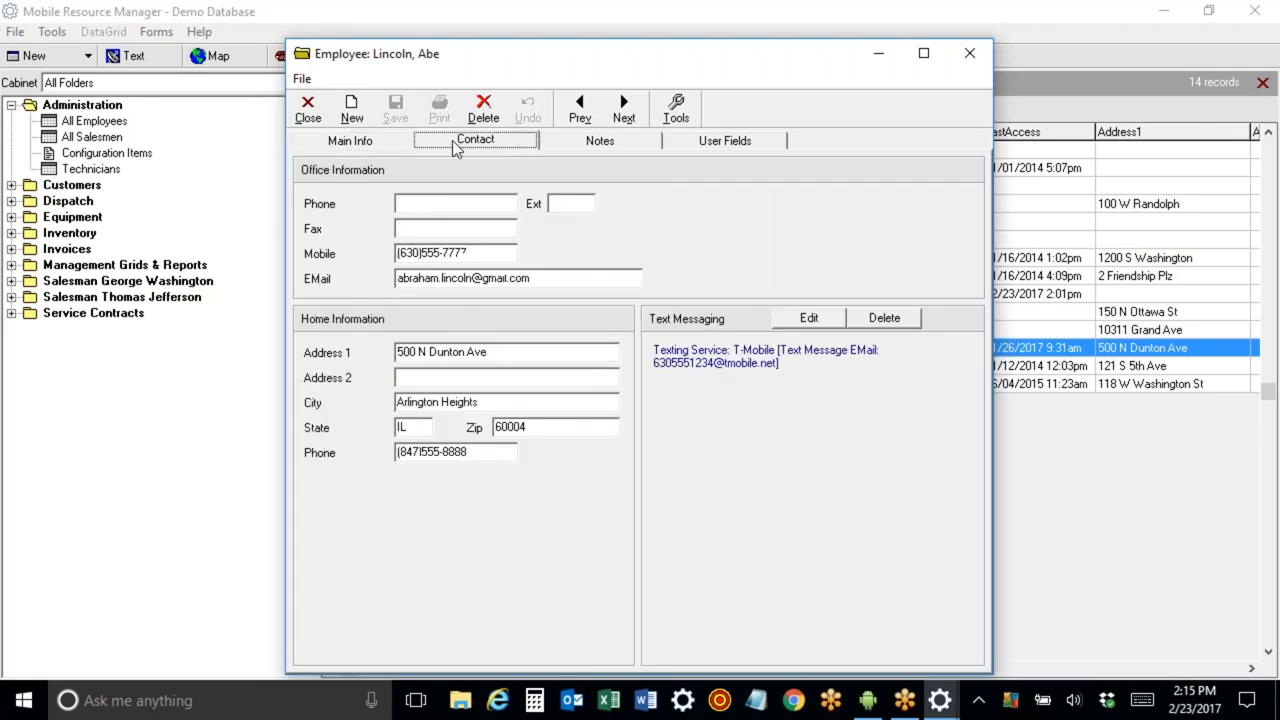
click(474, 255)
drag(526, 280, 362, 278)
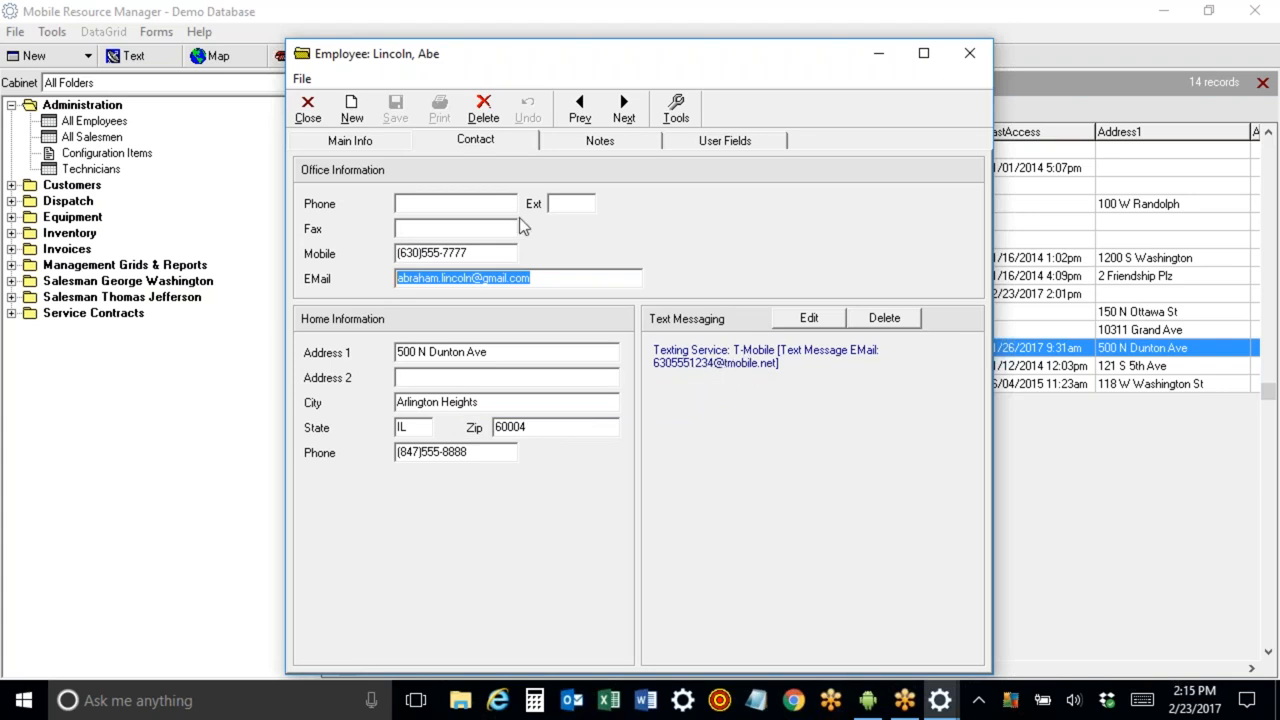
View the employee's Notes and User Fields tabs, then return to the main information.
click(597, 144)
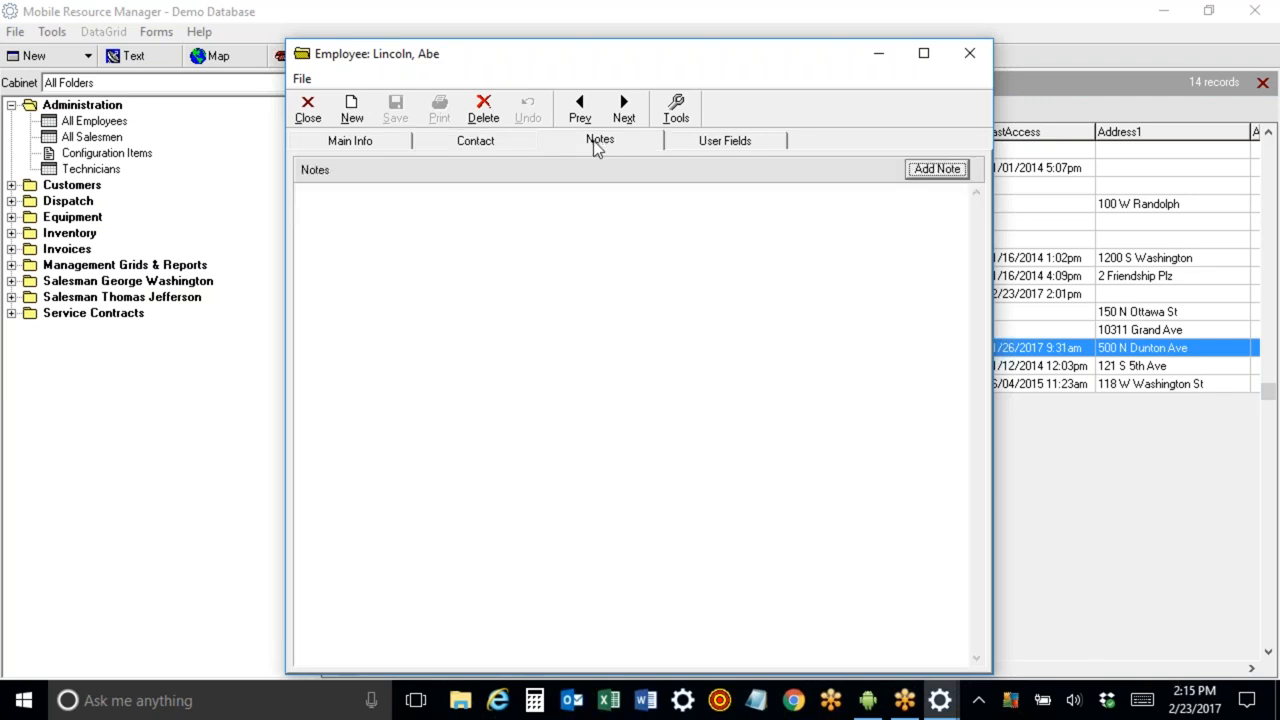
click(688, 143)
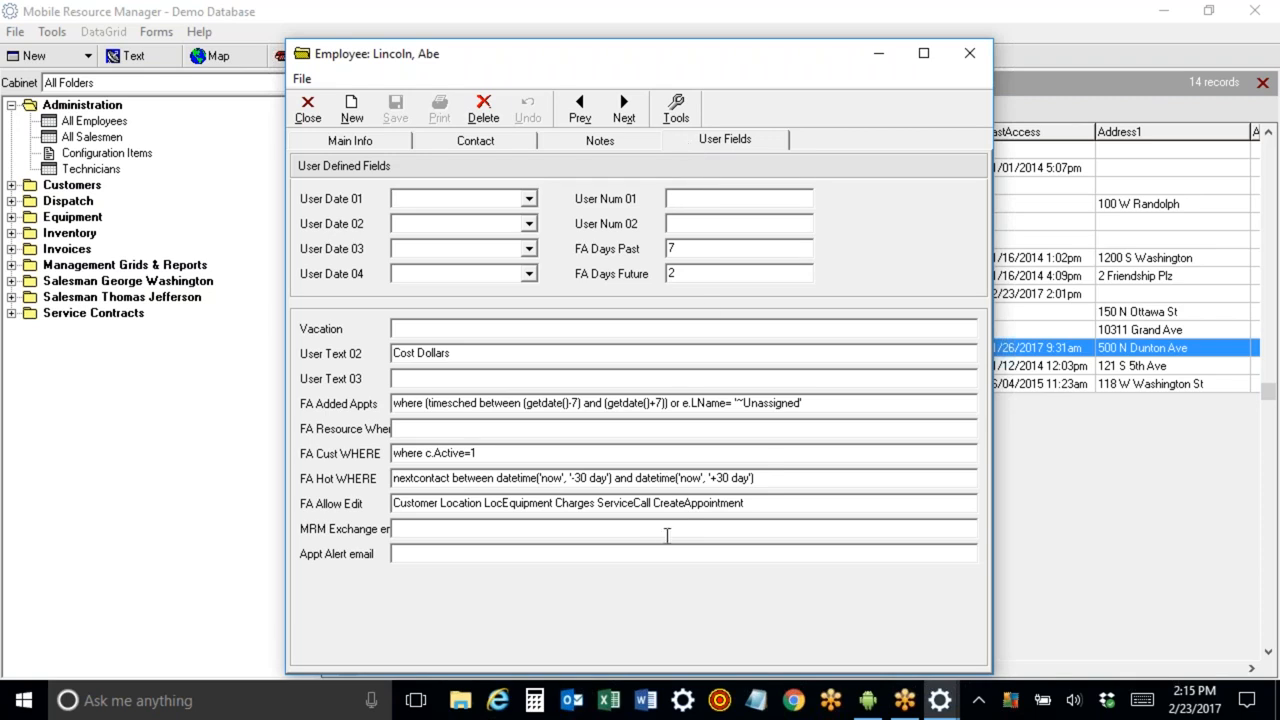
double_click(670, 274)
click(1030, 244)
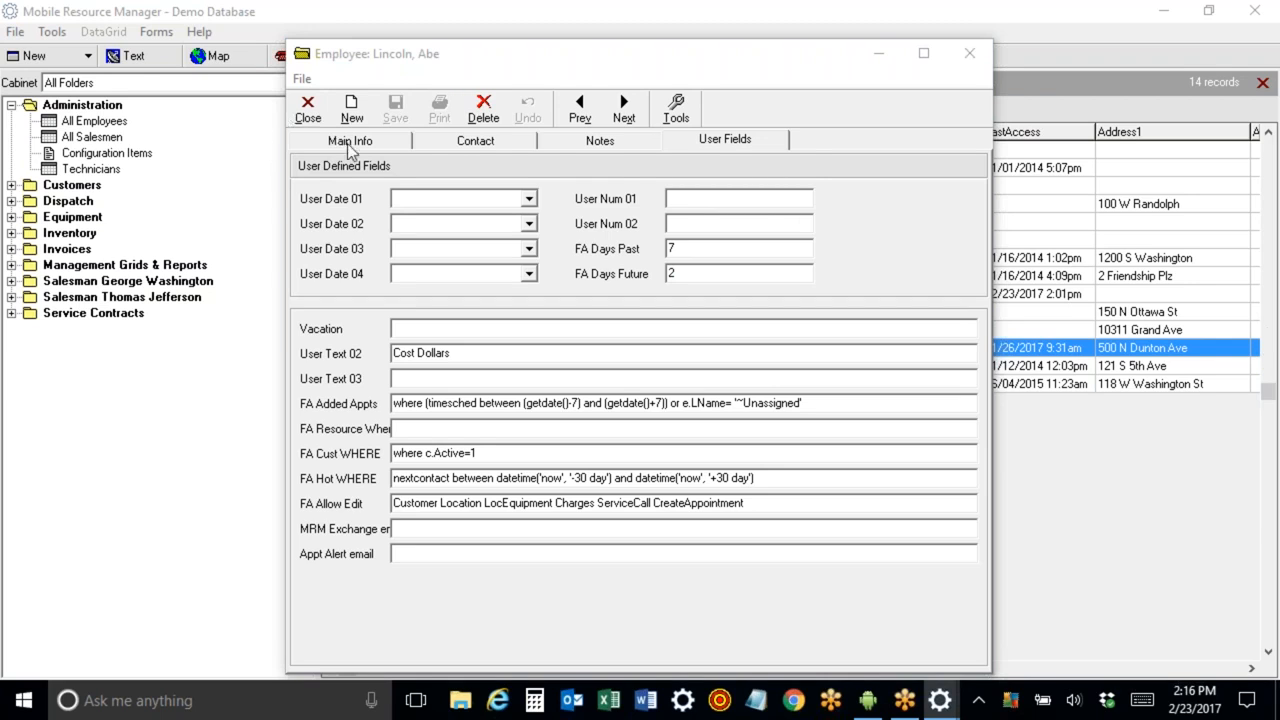
click(478, 143)
click(372, 145)
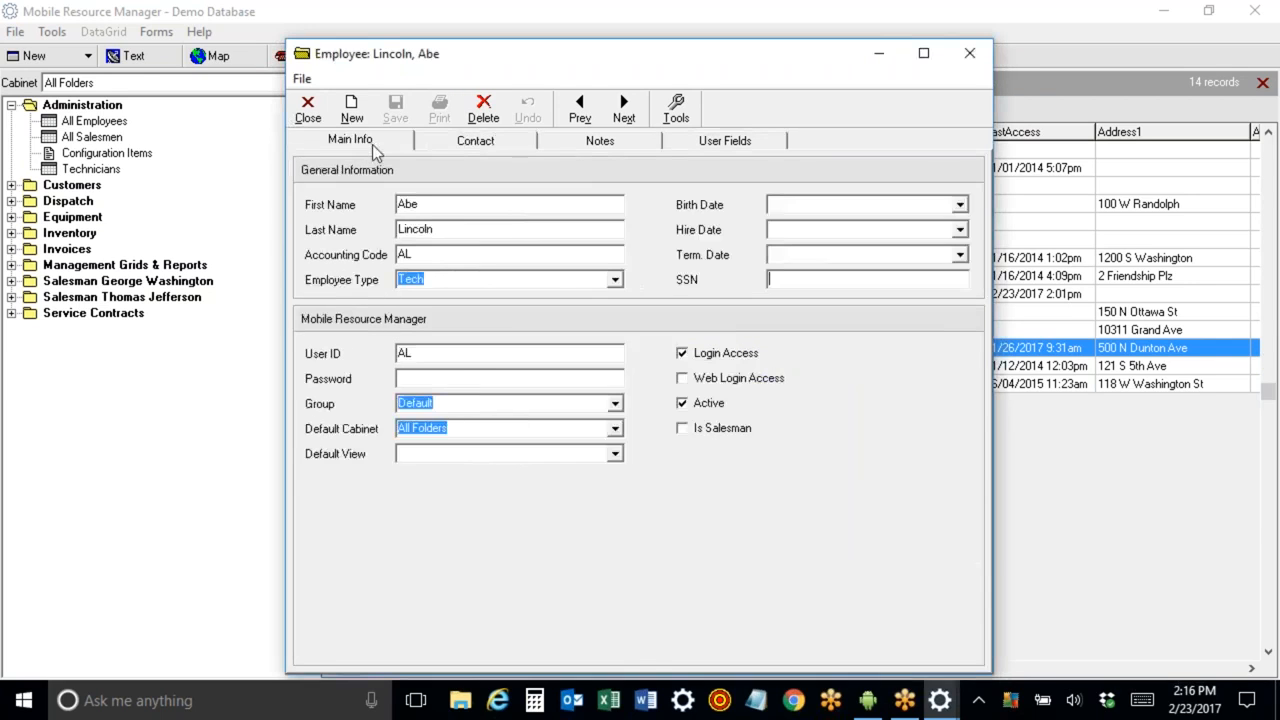
Close the employee record and open Lincoln, Abe's record from the Technicians list.
click(308, 110)
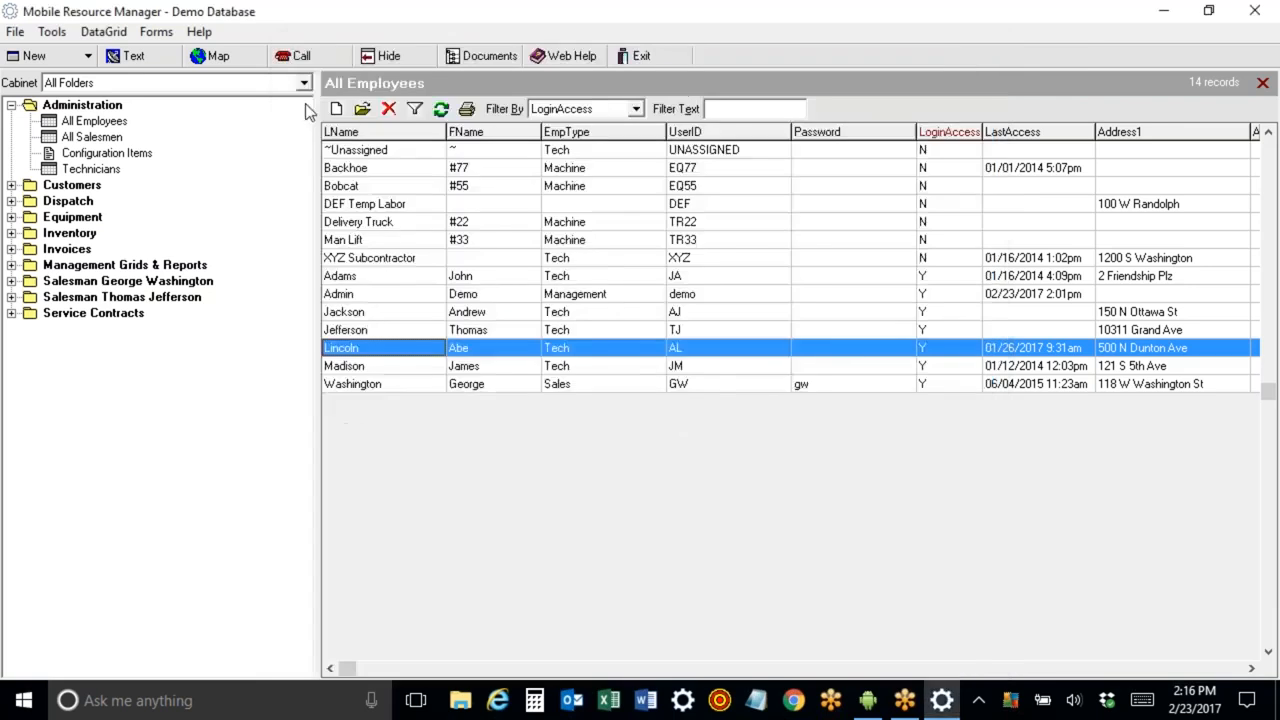
click(86, 169)
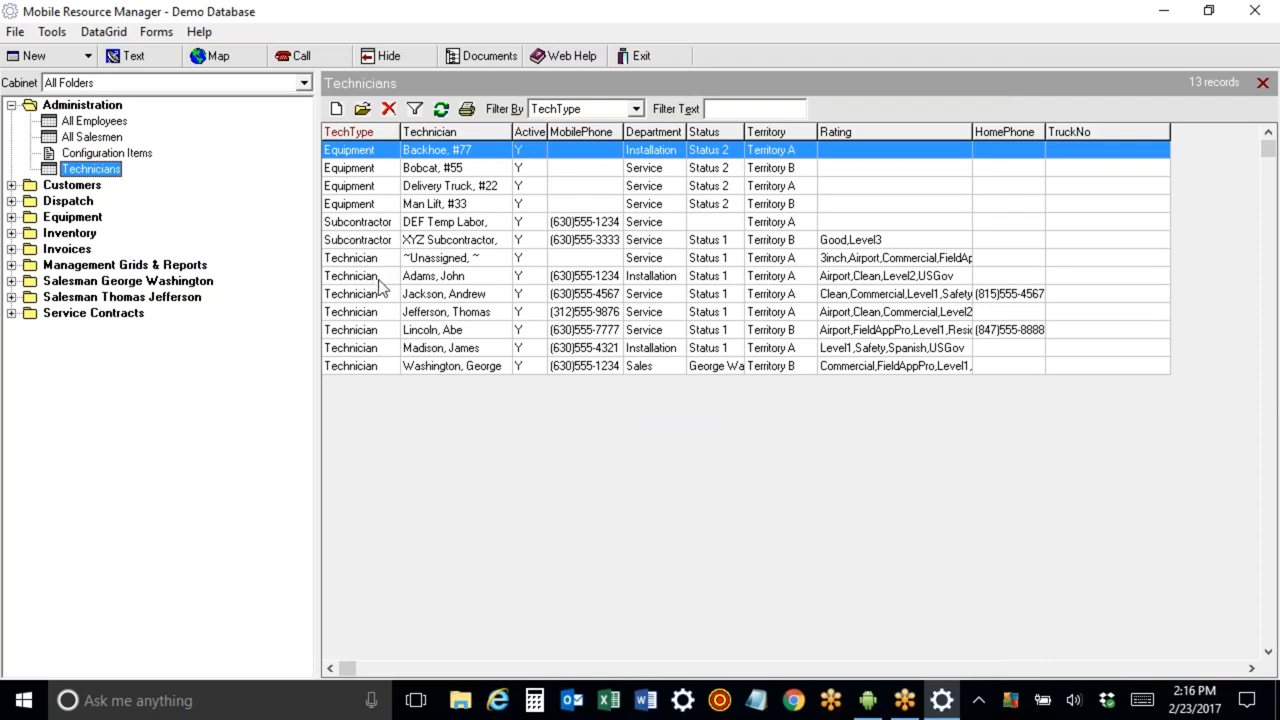
click(367, 331)
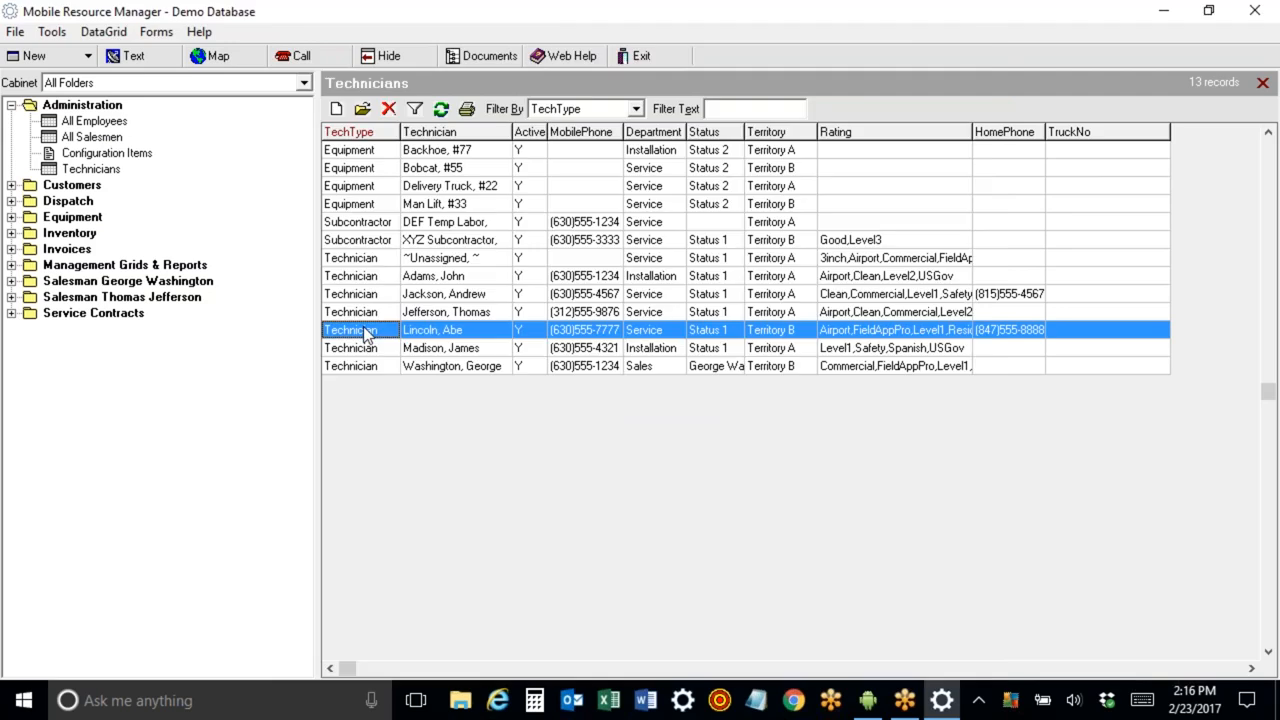
double_click(366, 331)
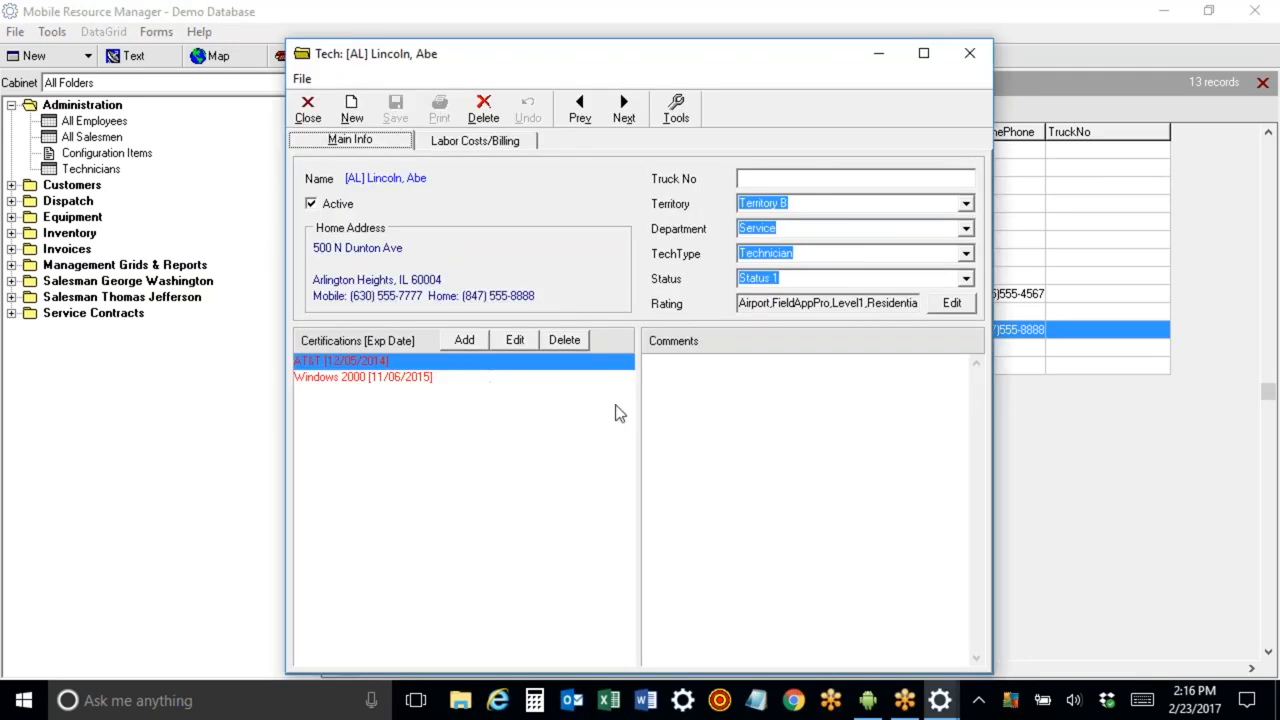
Review the technician's territory, department and tech type fields and options.
click(795, 180)
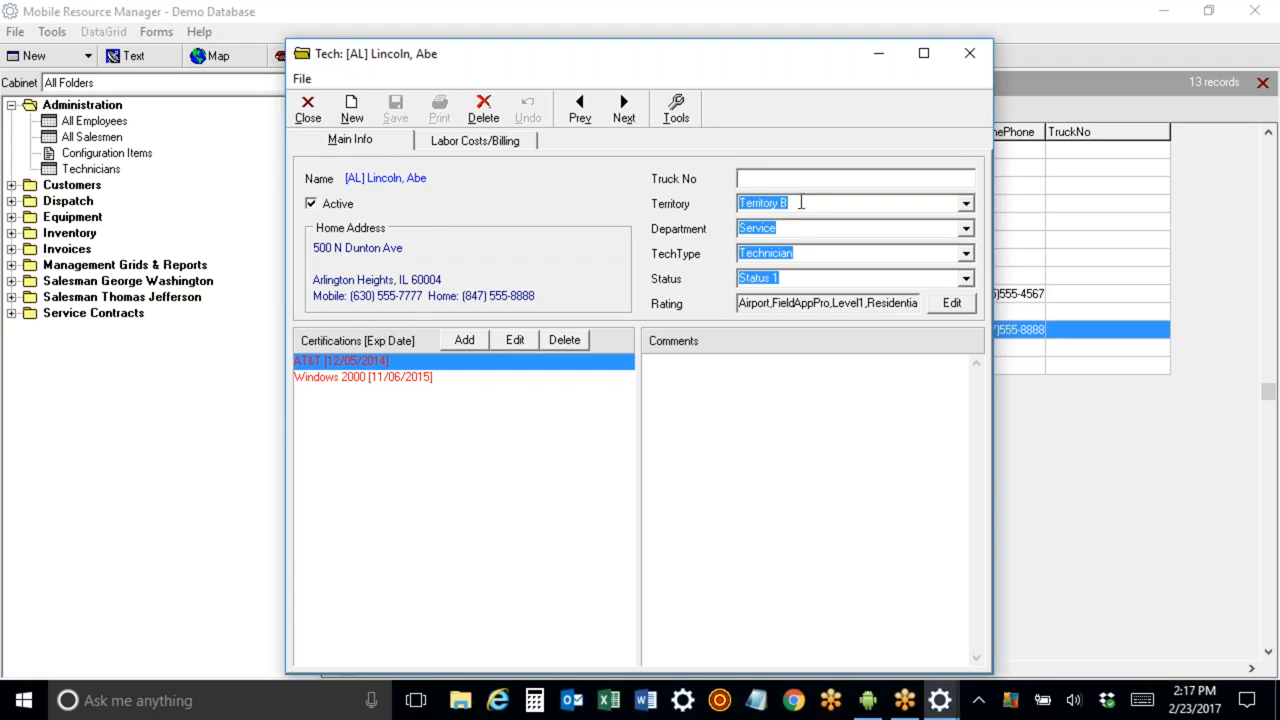
click(796, 229)
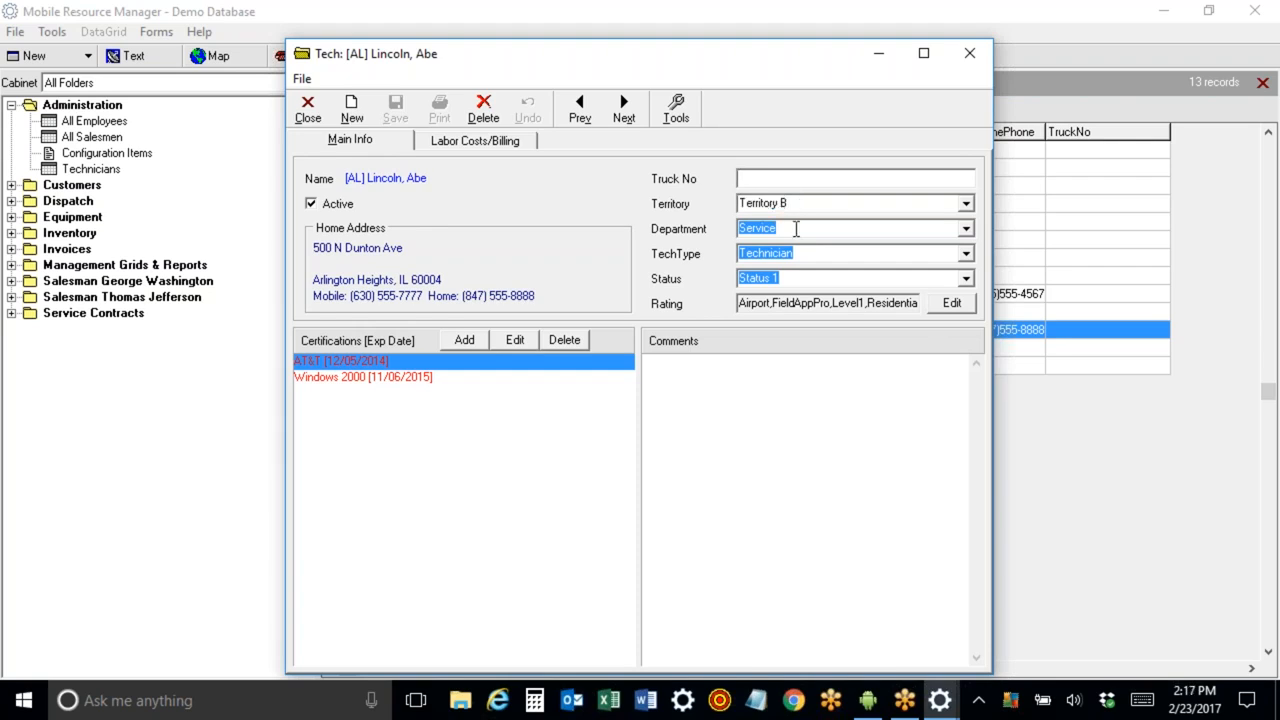
click(809, 257)
click(966, 256)
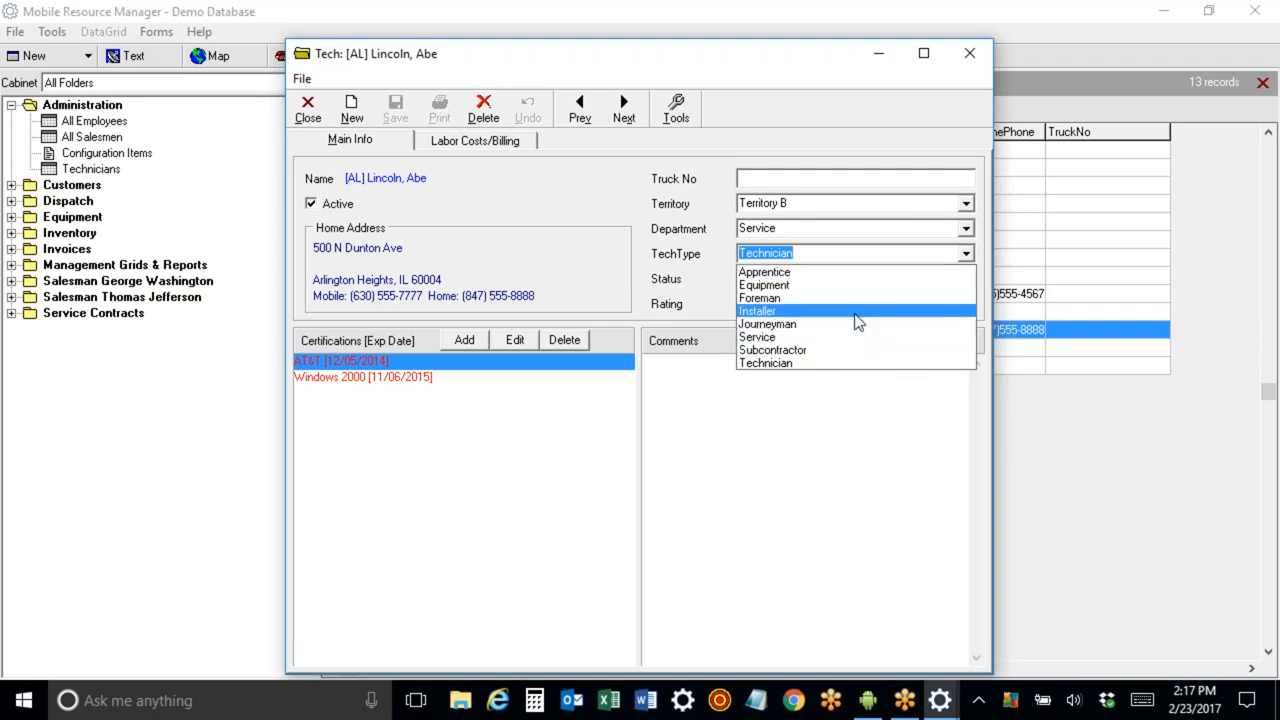
click(717, 245)
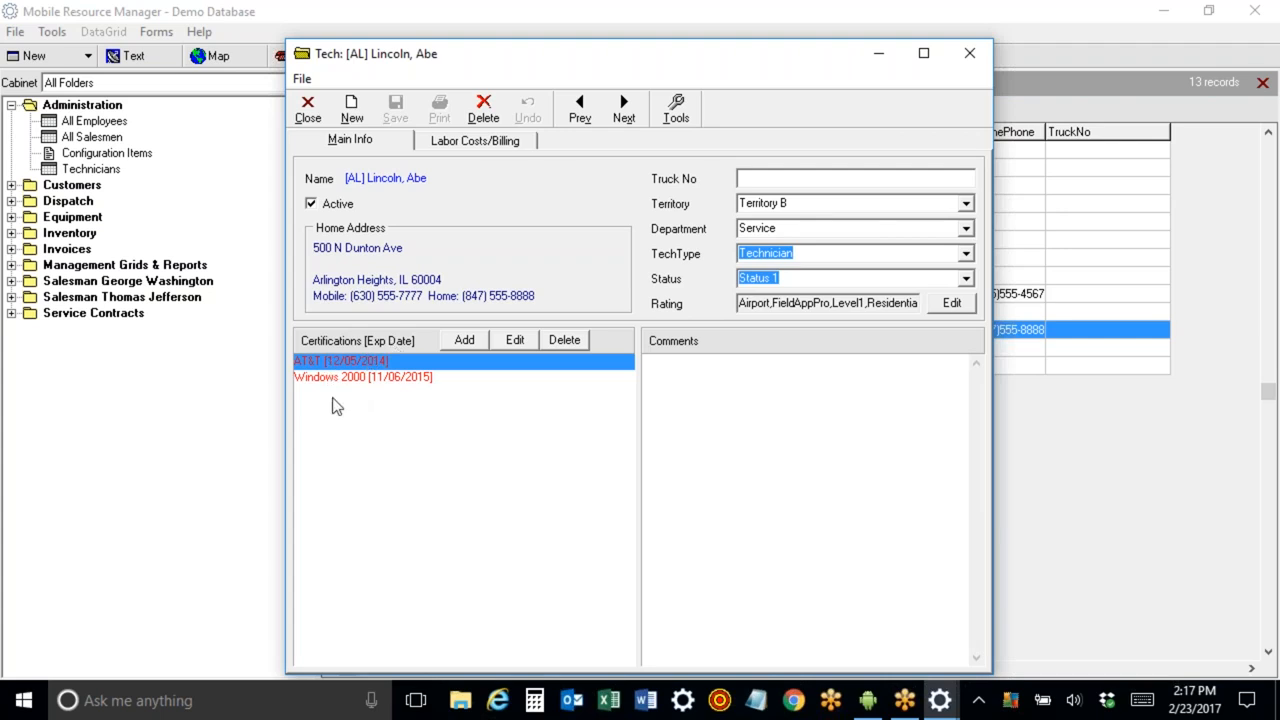
Add a Security Level 1 certification expiring 02/28/2017 to the technician.
click(464, 341)
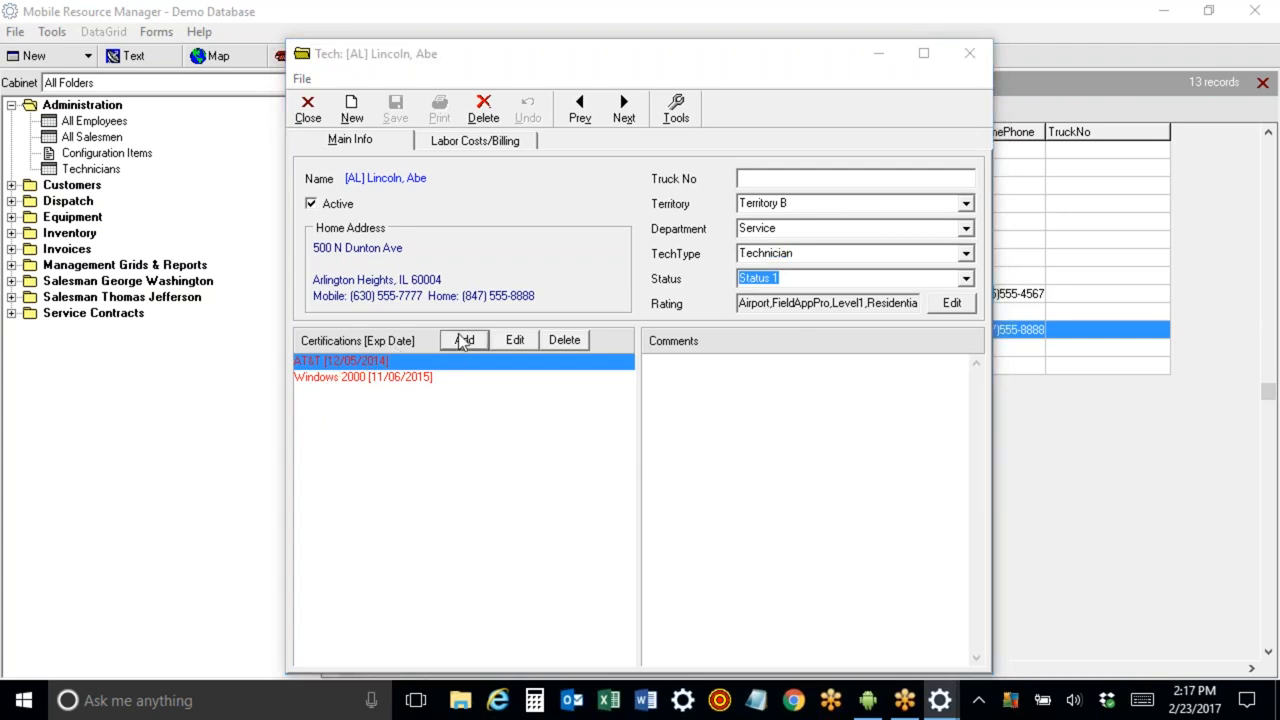
click(749, 353)
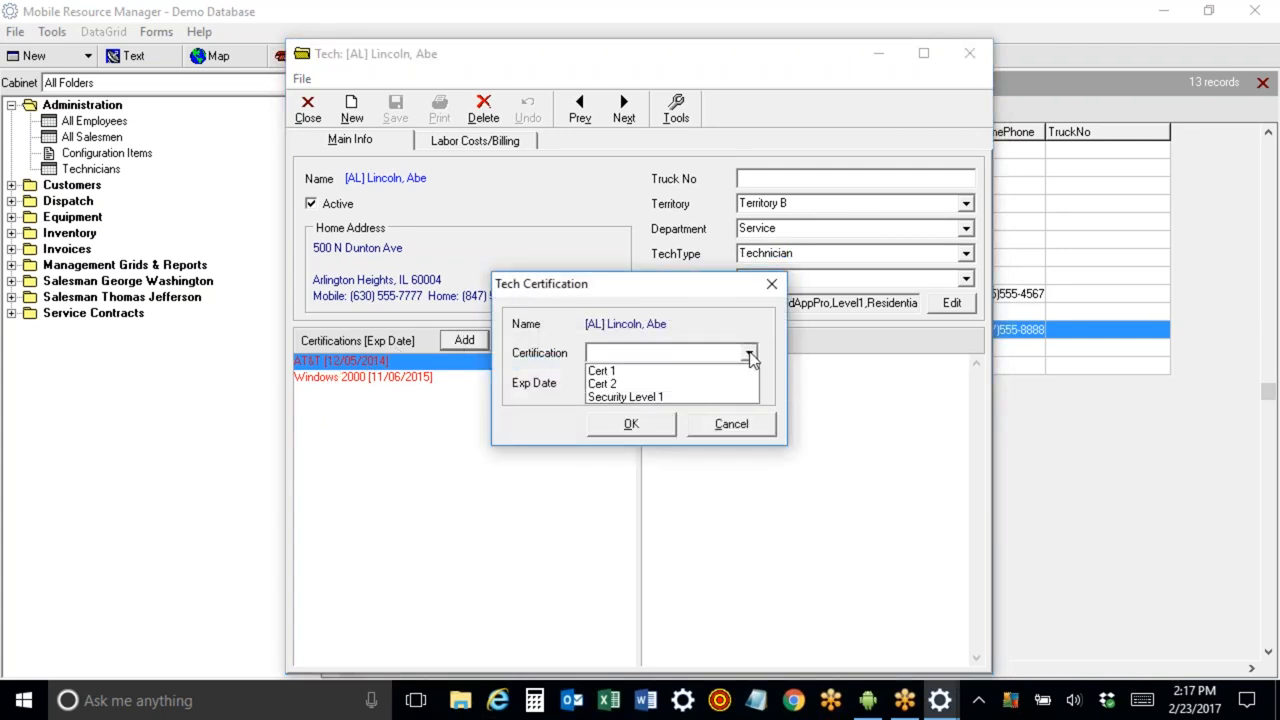
click(713, 397)
click(749, 383)
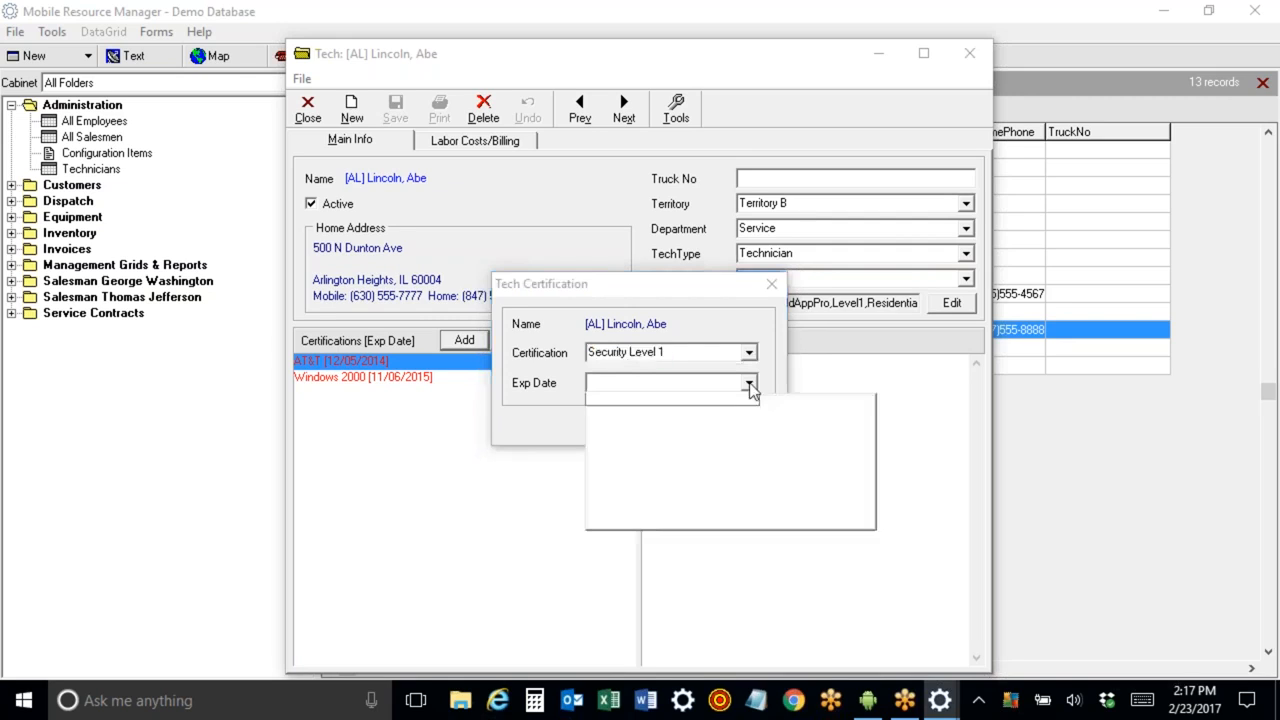
click(690, 505)
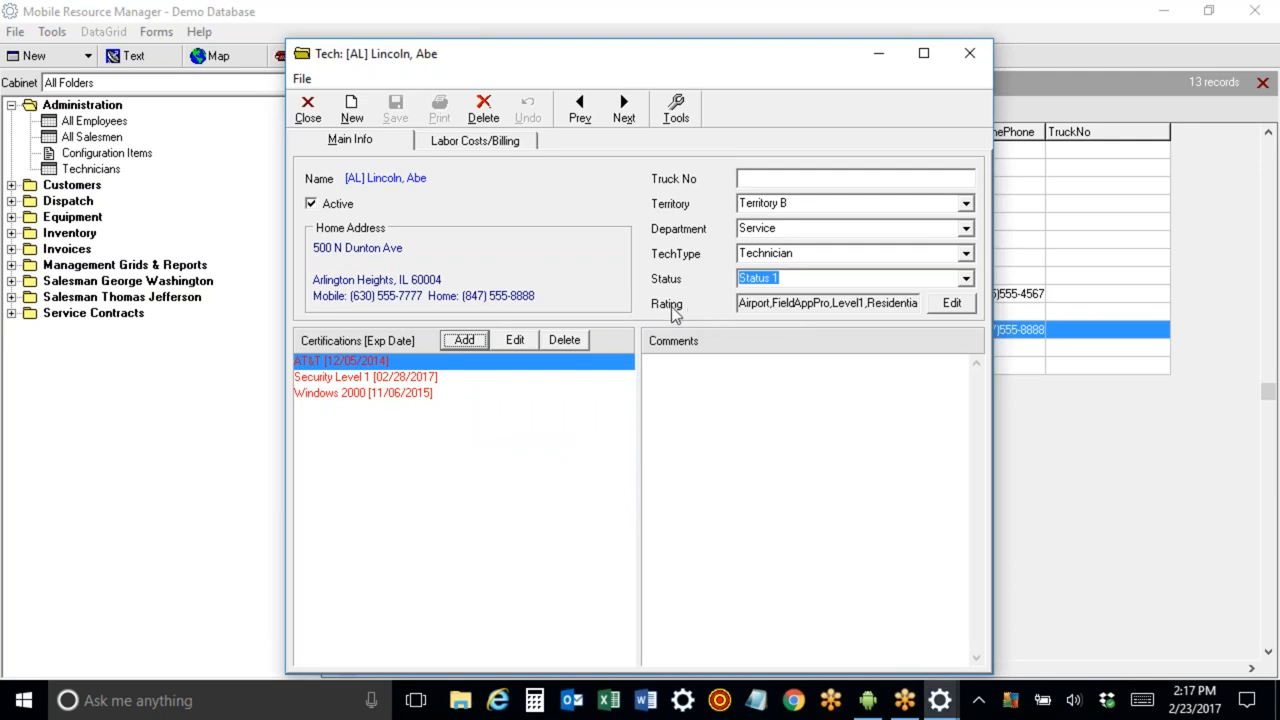
Review the technician's rating choices without changes and close the technician record.
click(951, 304)
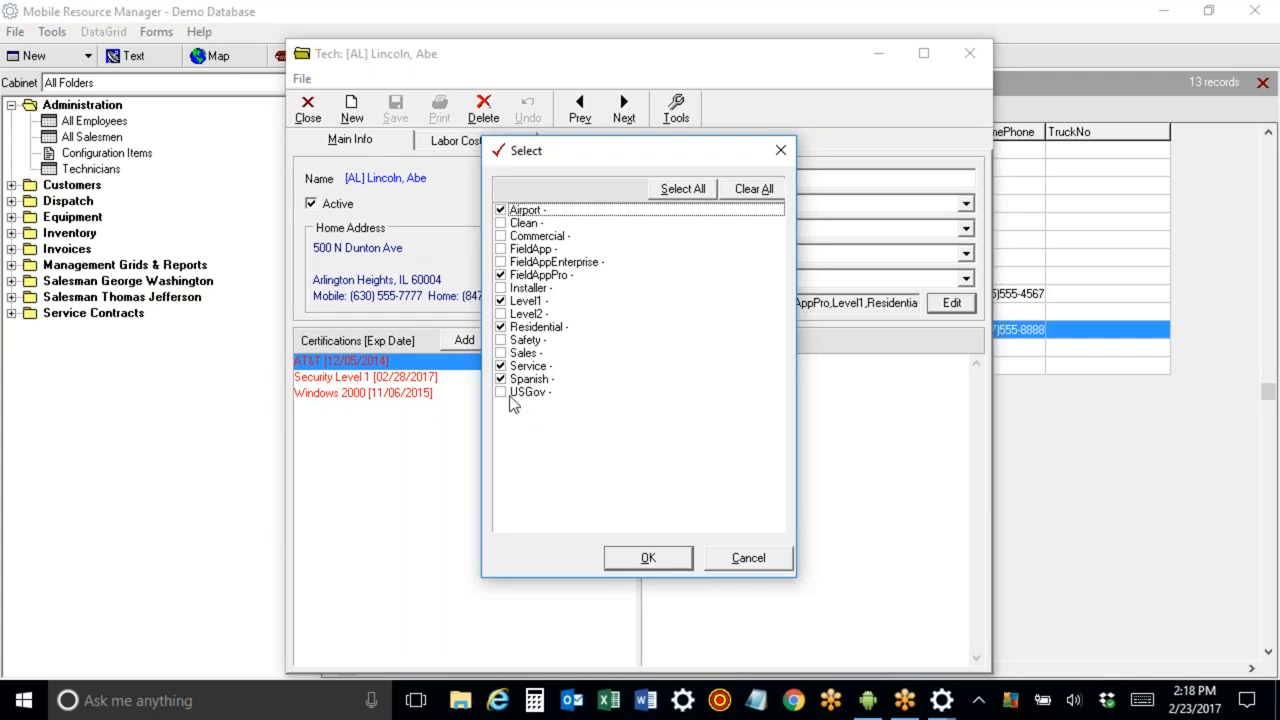
click(745, 558)
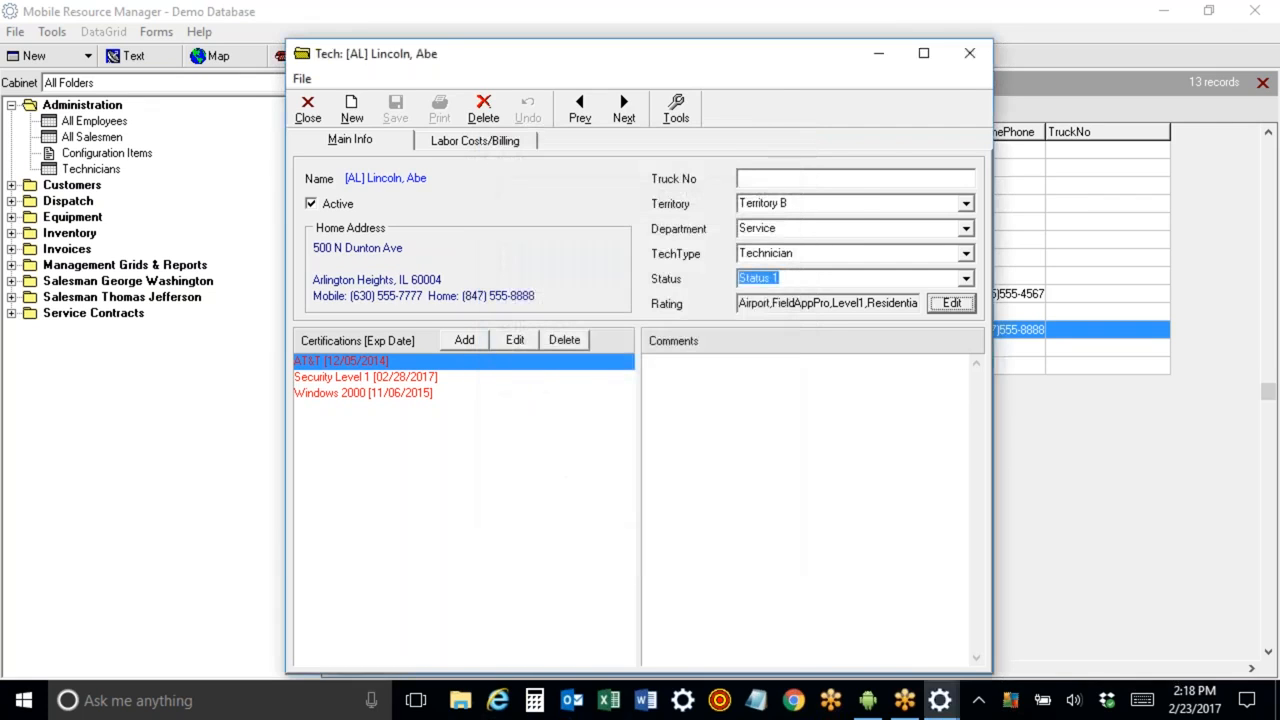
click(969, 57)
Open Application Configuration and browse the Department and Priority list types in List Maintenance.
click(16, 31)
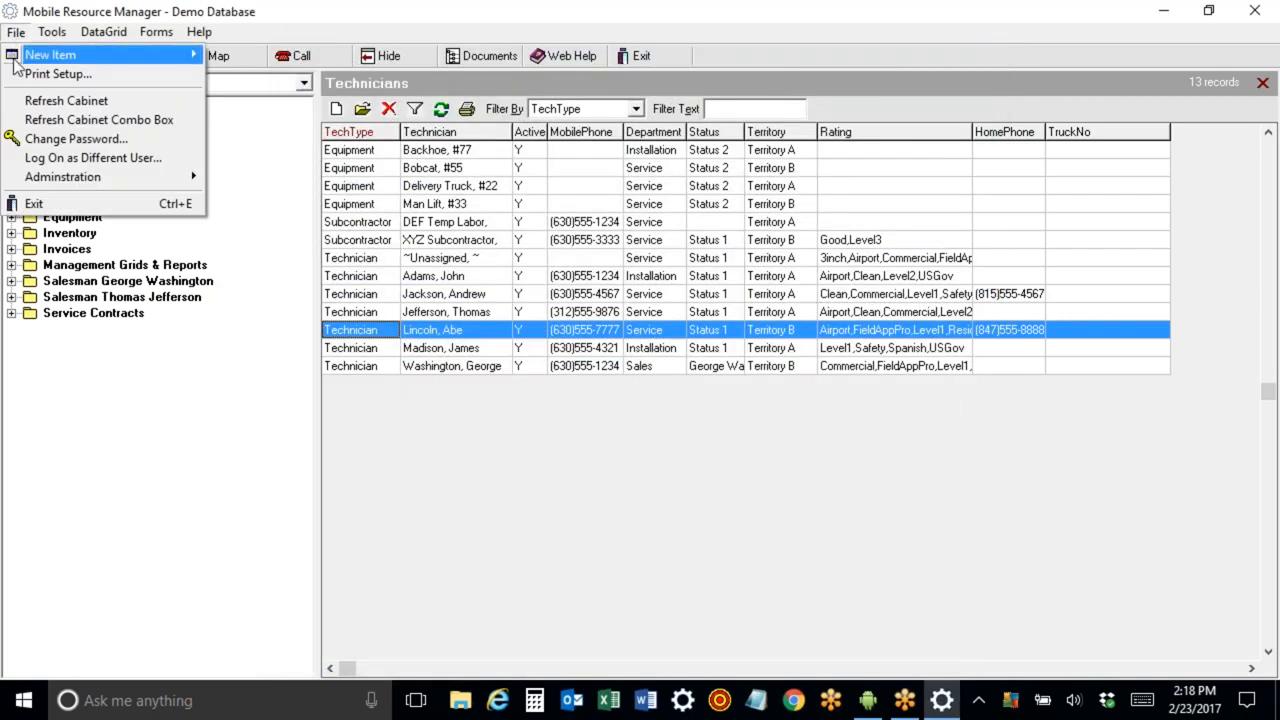
mouse_move(50, 180)
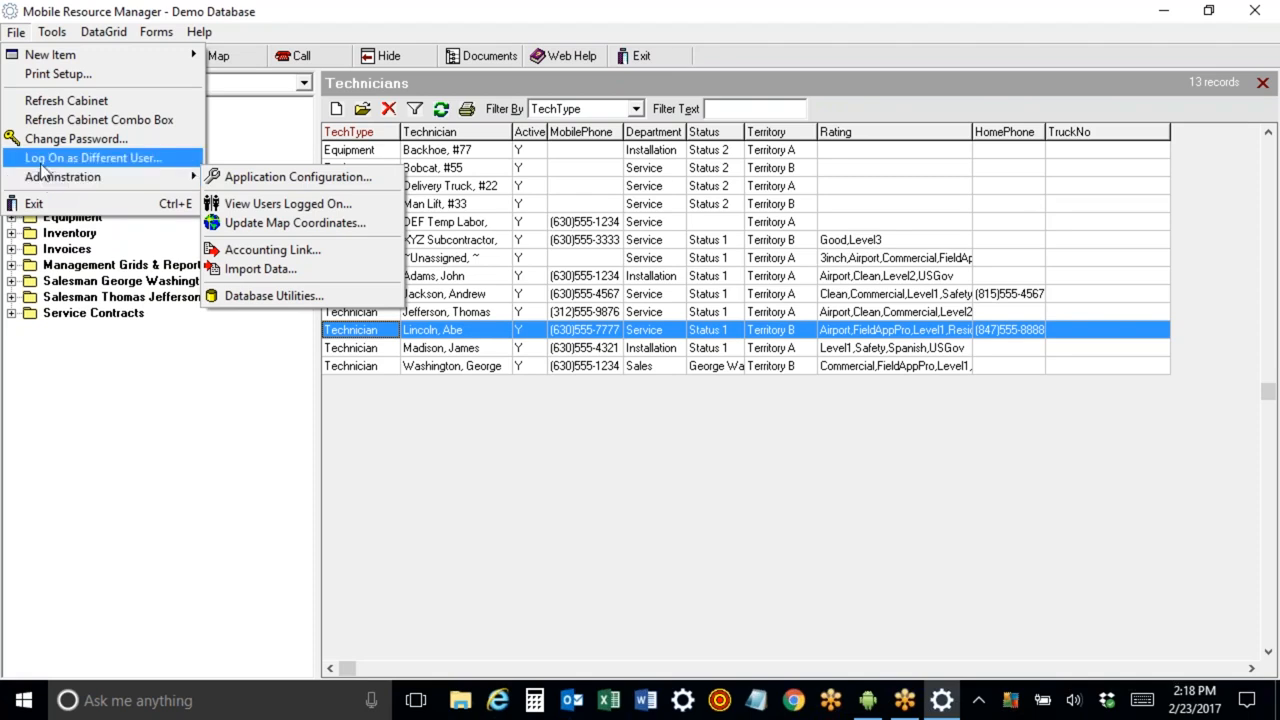
mouse_move(195, 178)
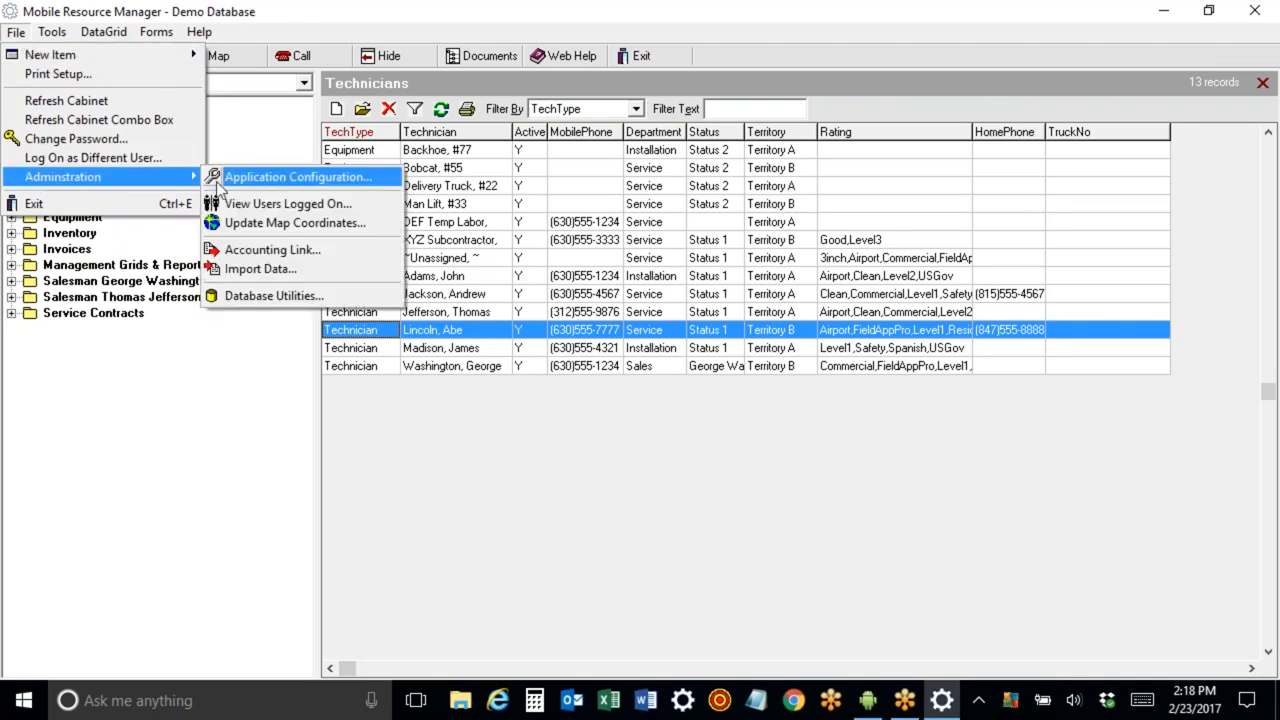
click(240, 180)
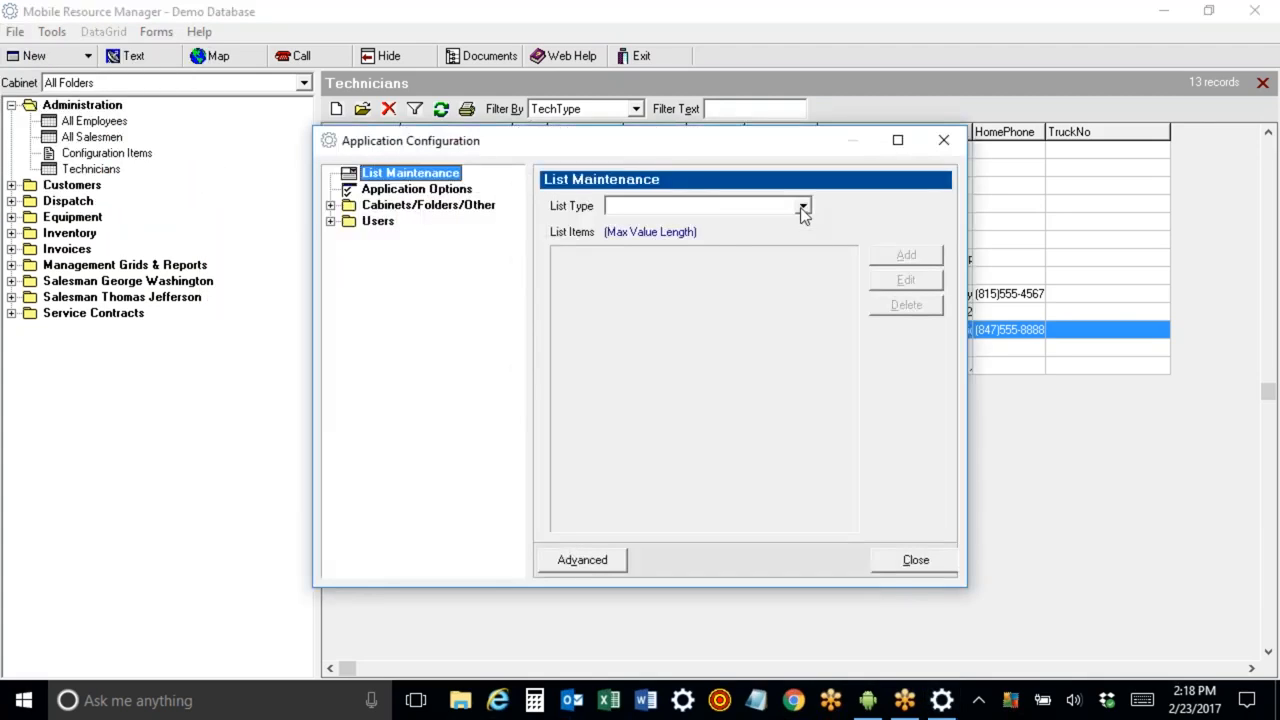
click(801, 207)
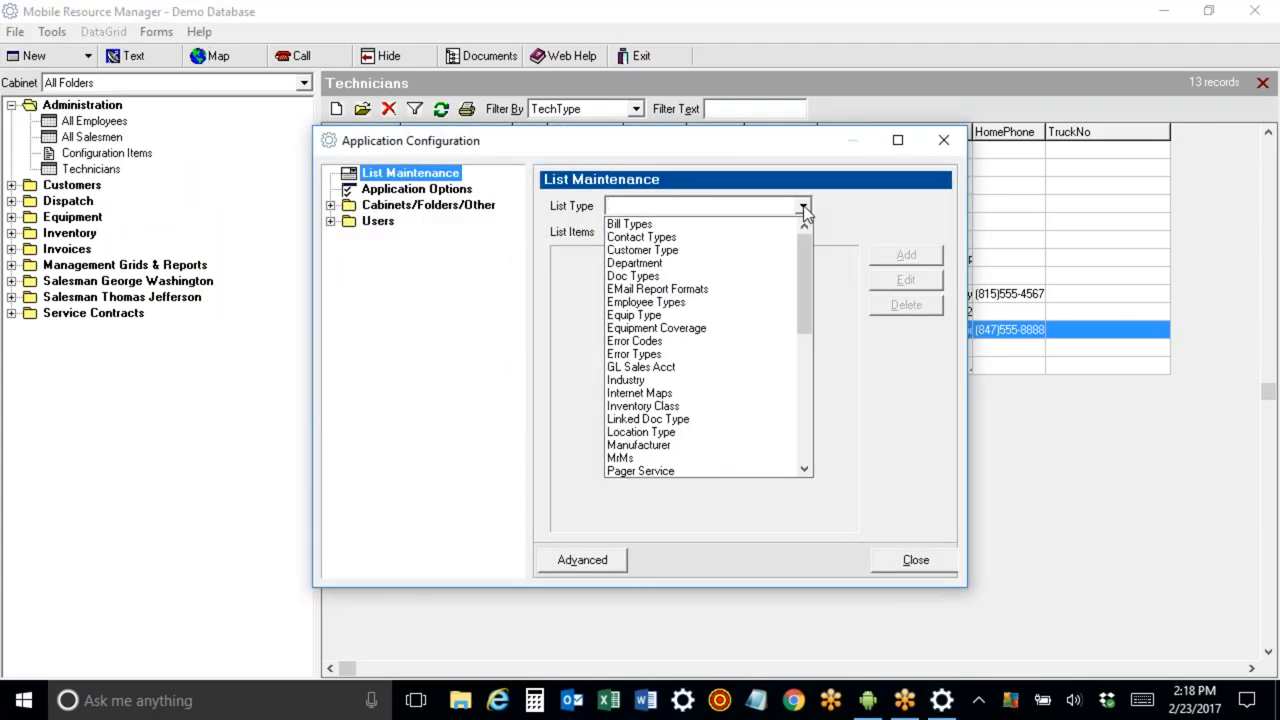
click(743, 264)
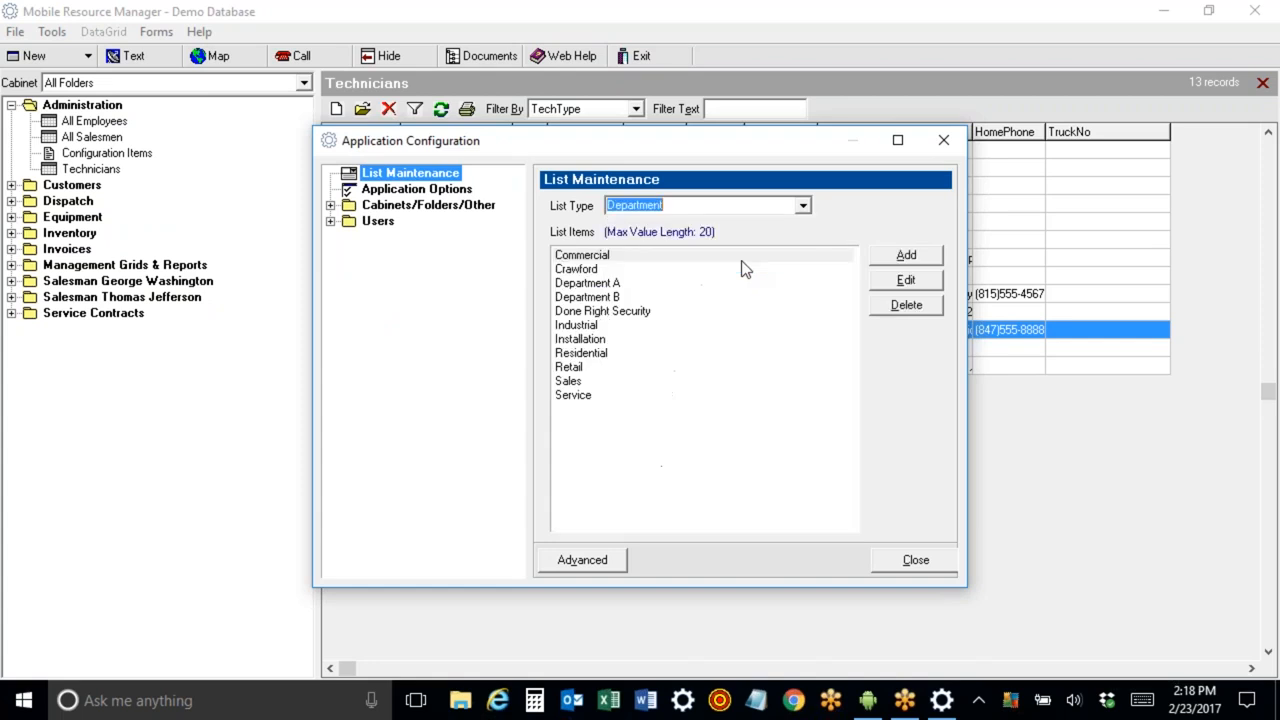
click(802, 208)
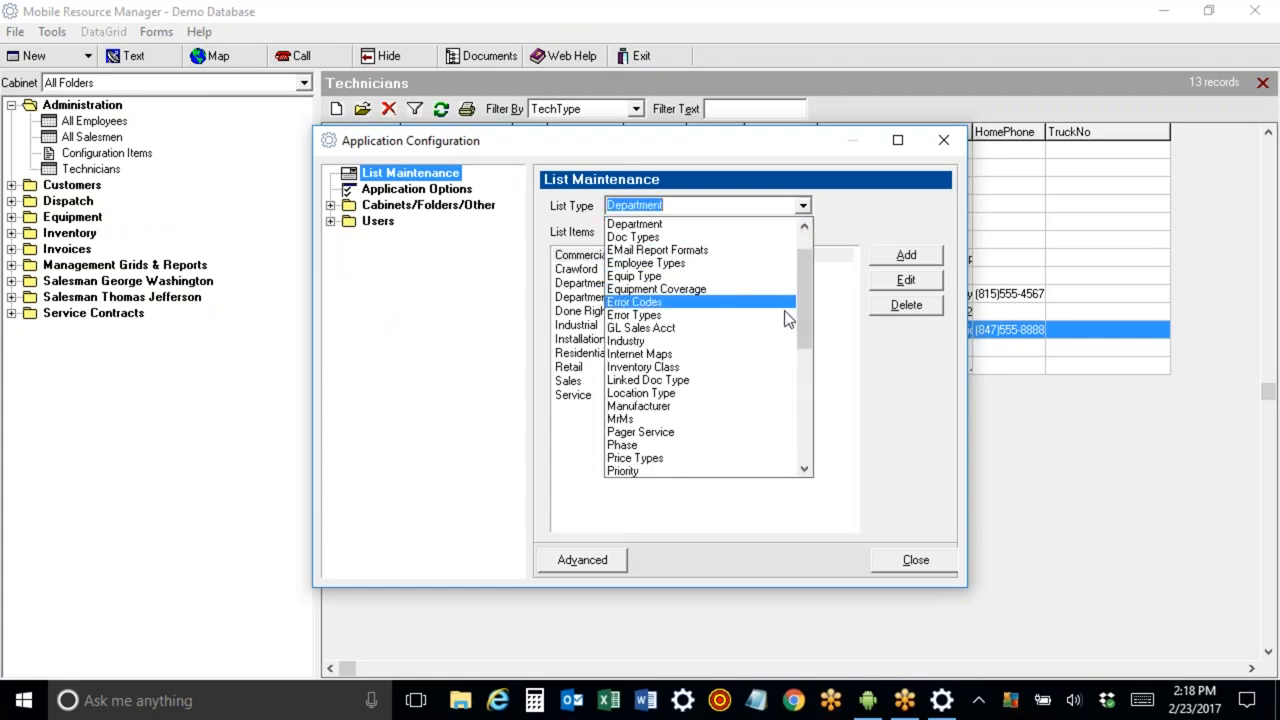
click(760, 471)
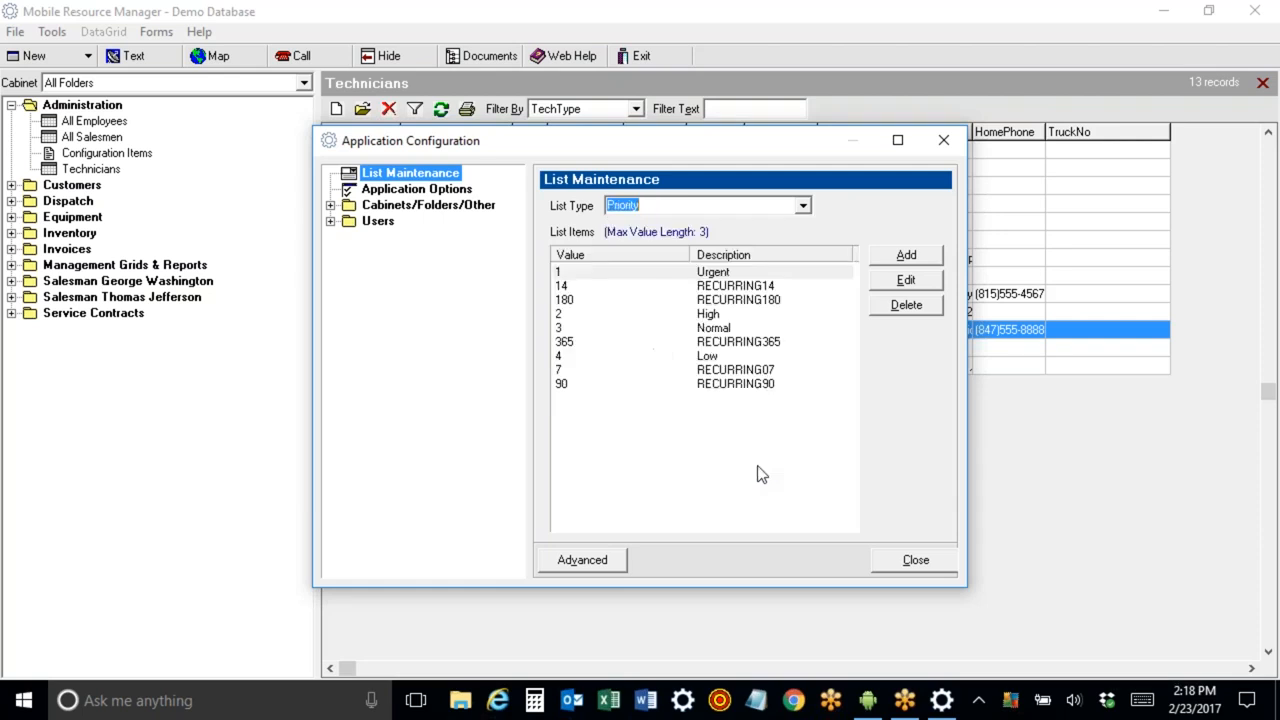
Add a Level 3 item to the Tech Rating list.
click(803, 206)
drag(803, 370, 802, 388)
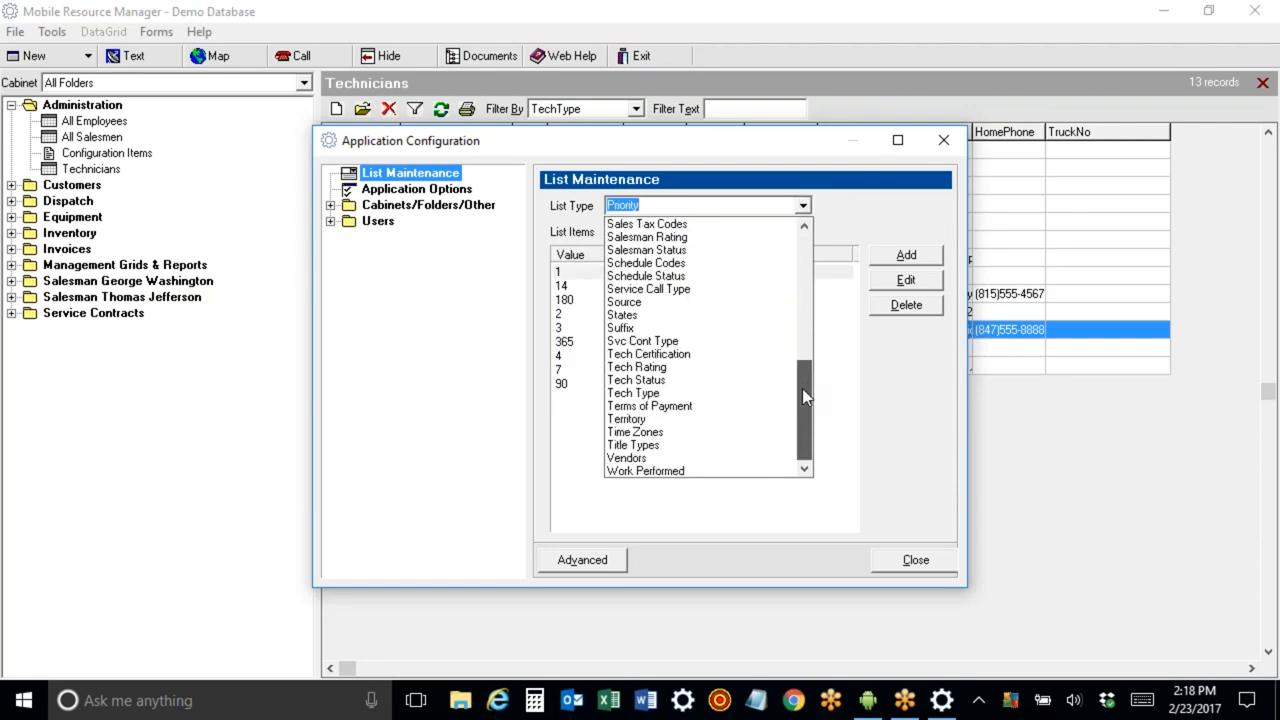
click(700, 369)
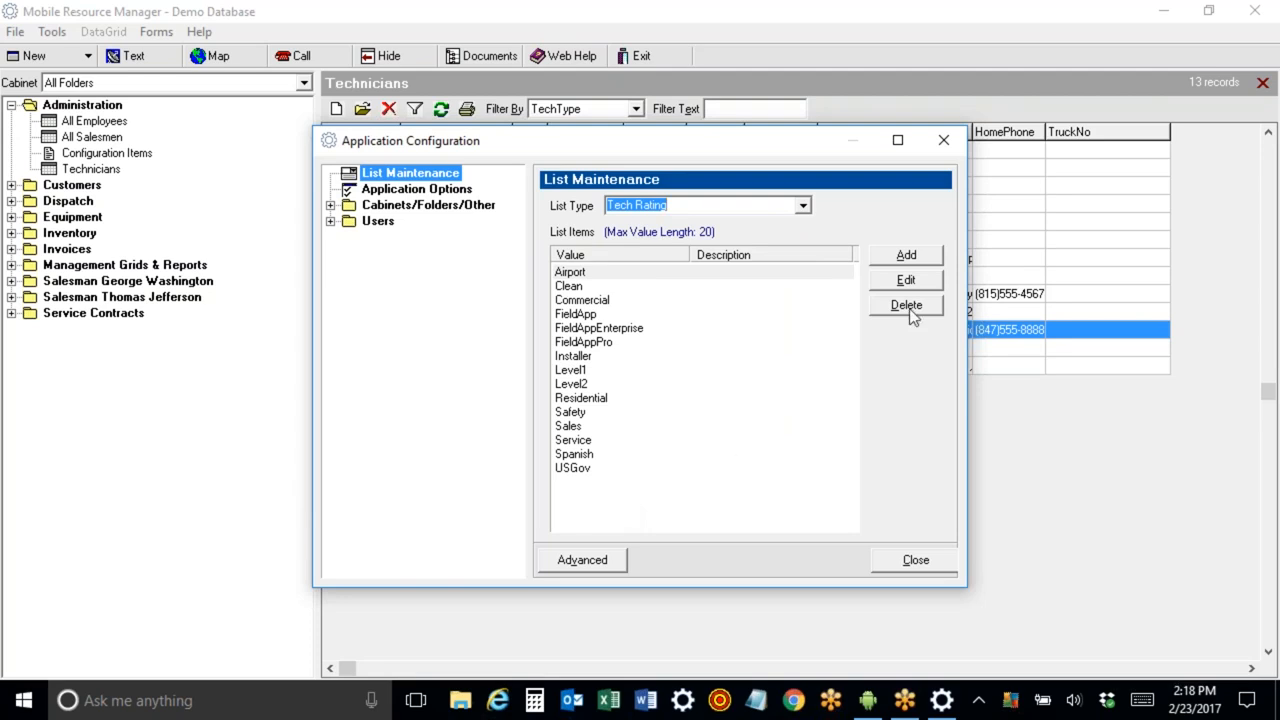
click(906, 256)
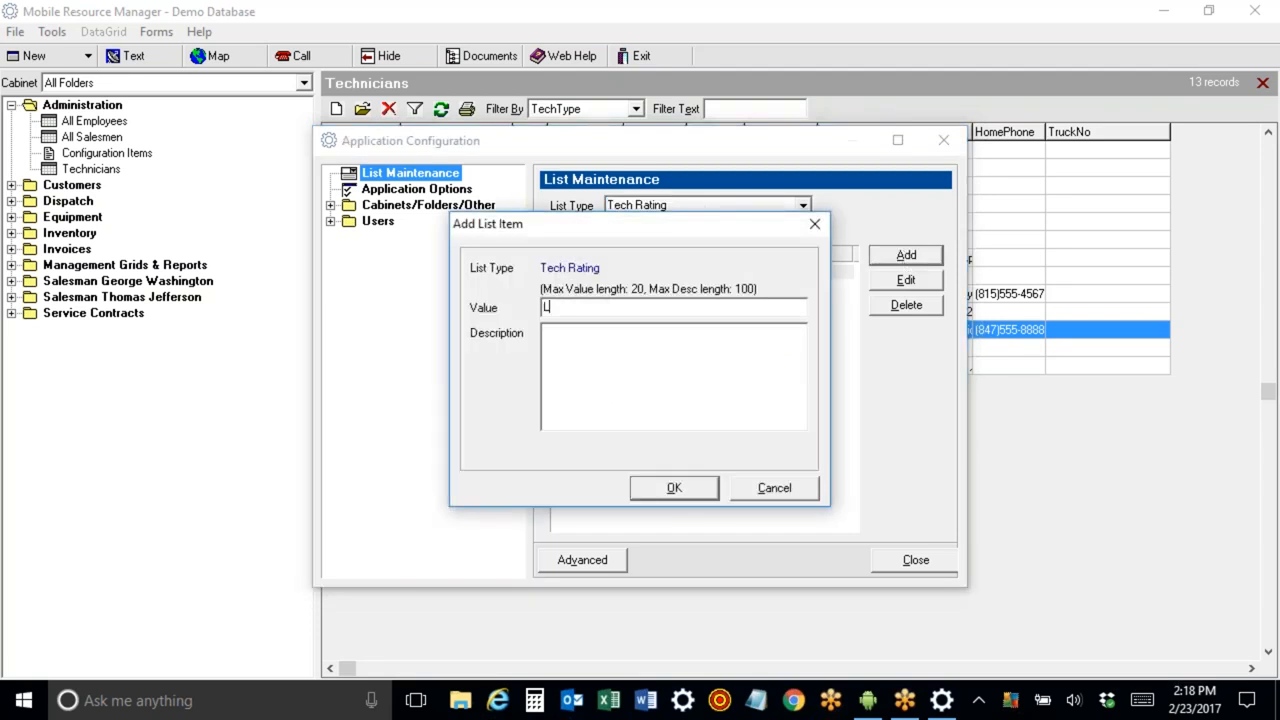
text(Level 3)
click(638, 480)
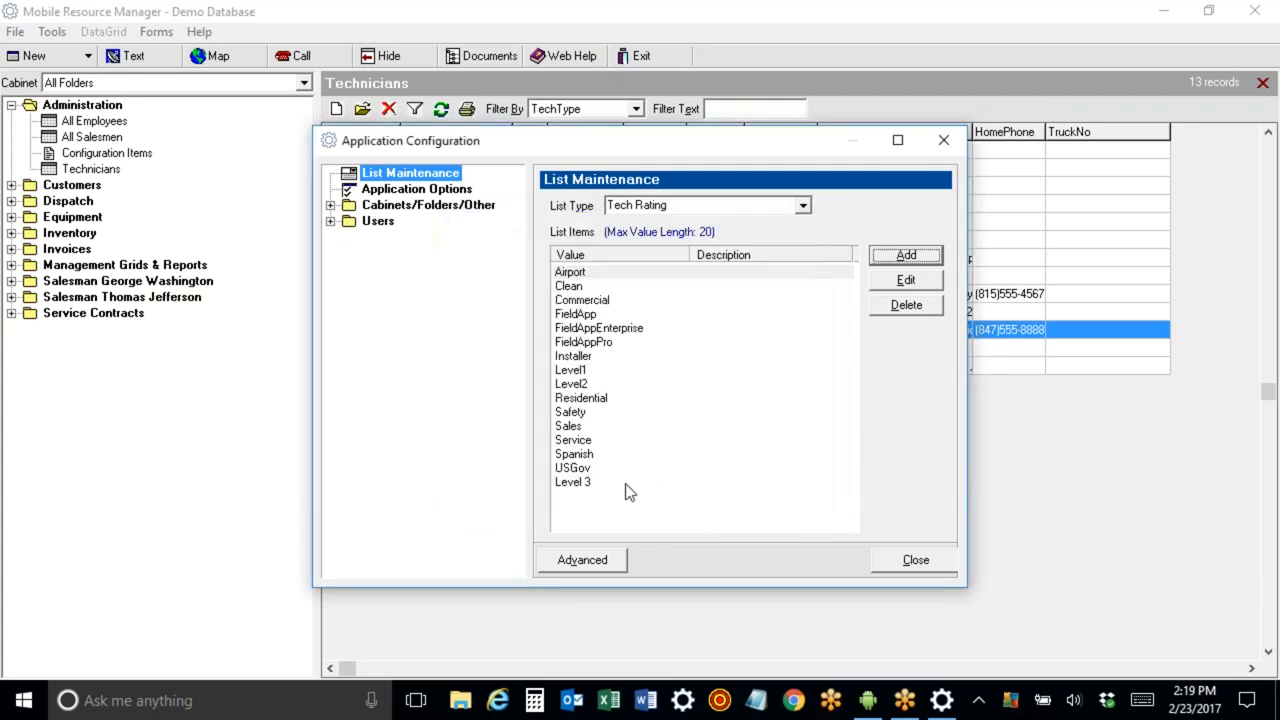
Close Application Configuration and reopen Lincoln, Abe's technician record.
click(589, 484)
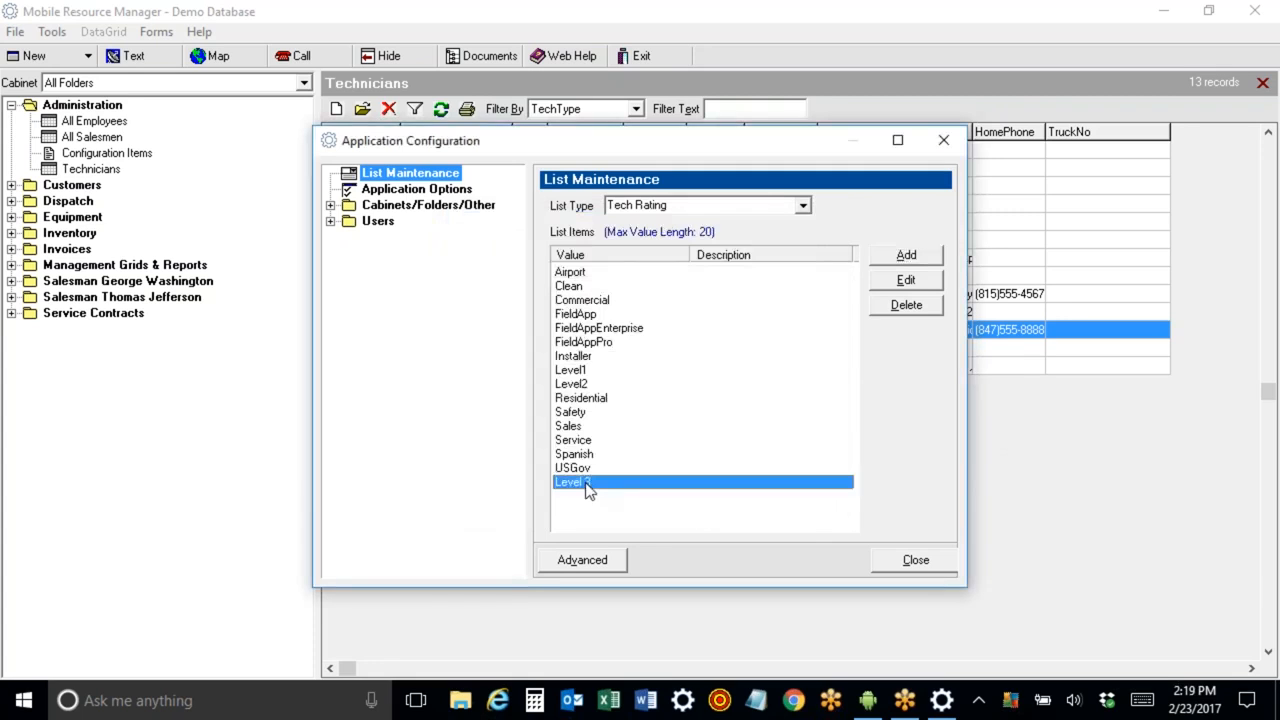
click(943, 141)
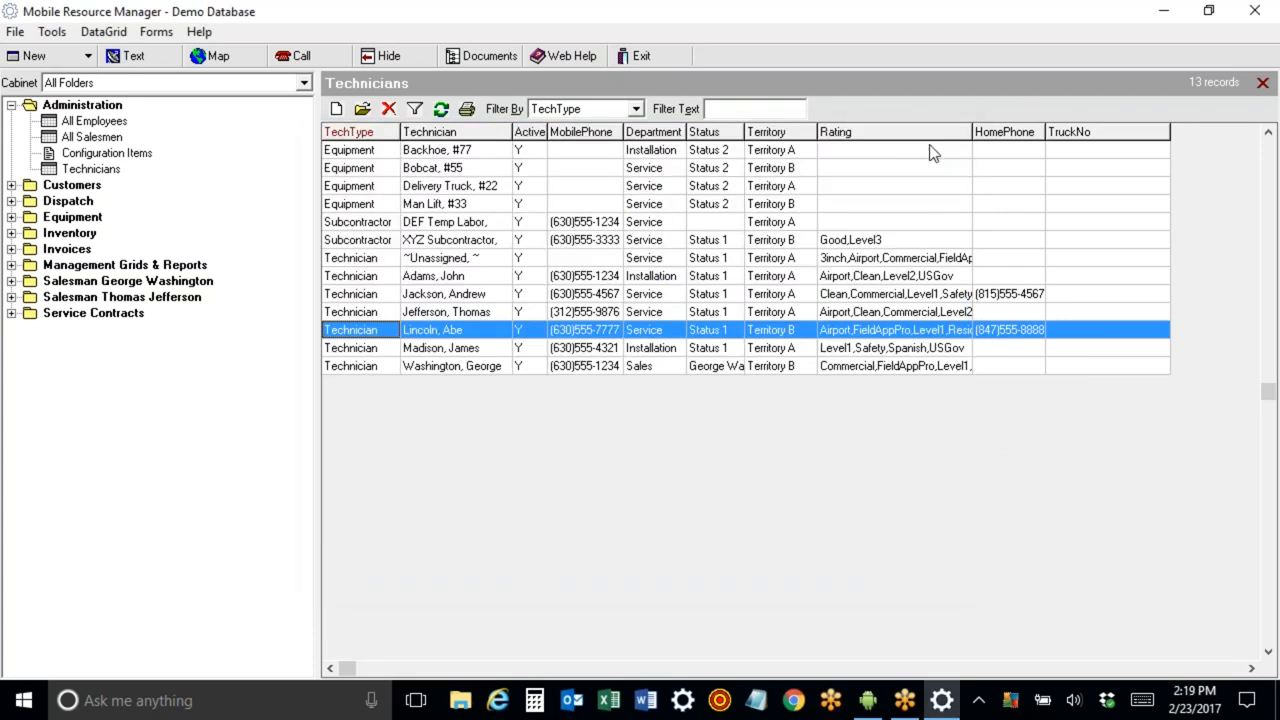
double_click(398, 332)
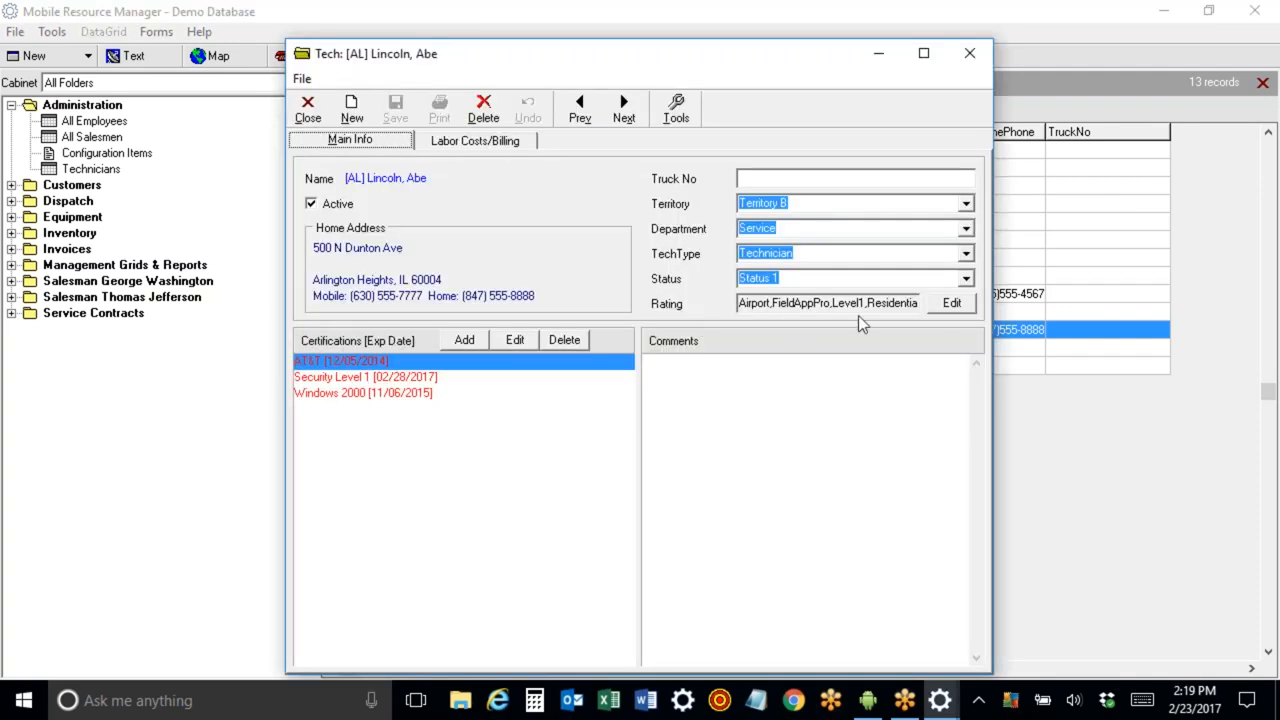
Uncheck Level1 and check Level 3 in the technician's rating, then save the record.
click(948, 304)
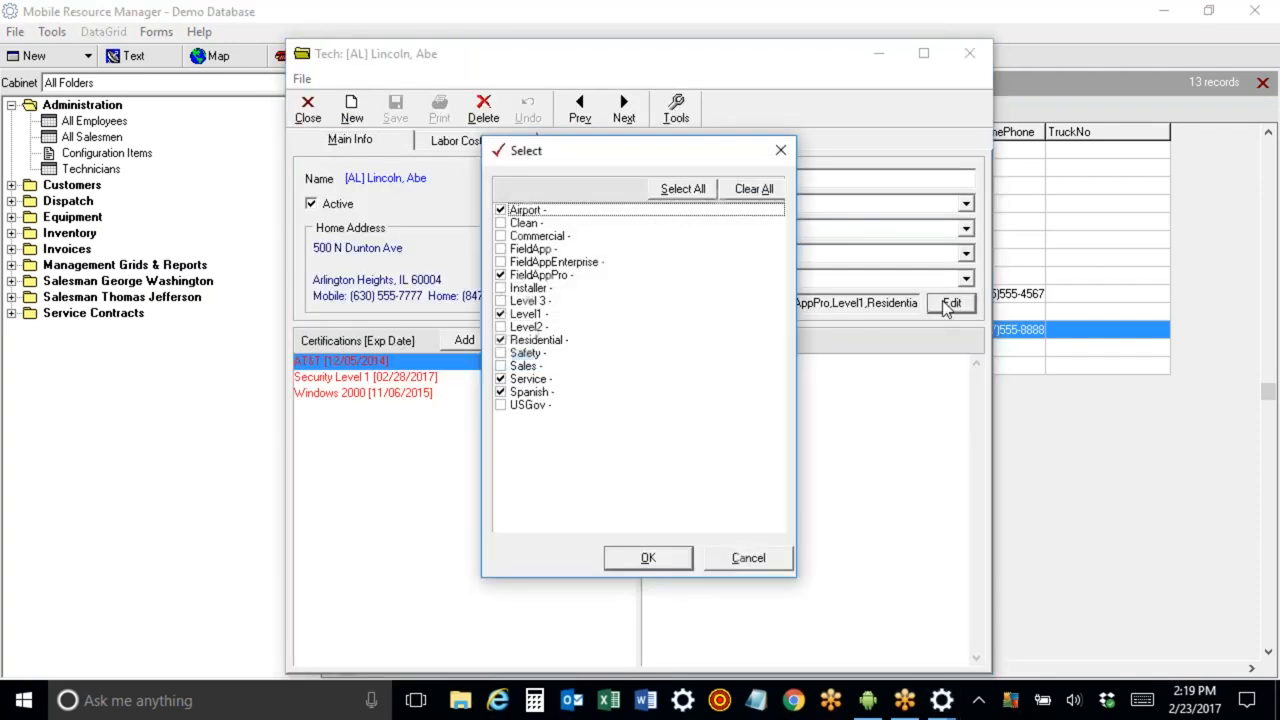
click(502, 315)
click(502, 301)
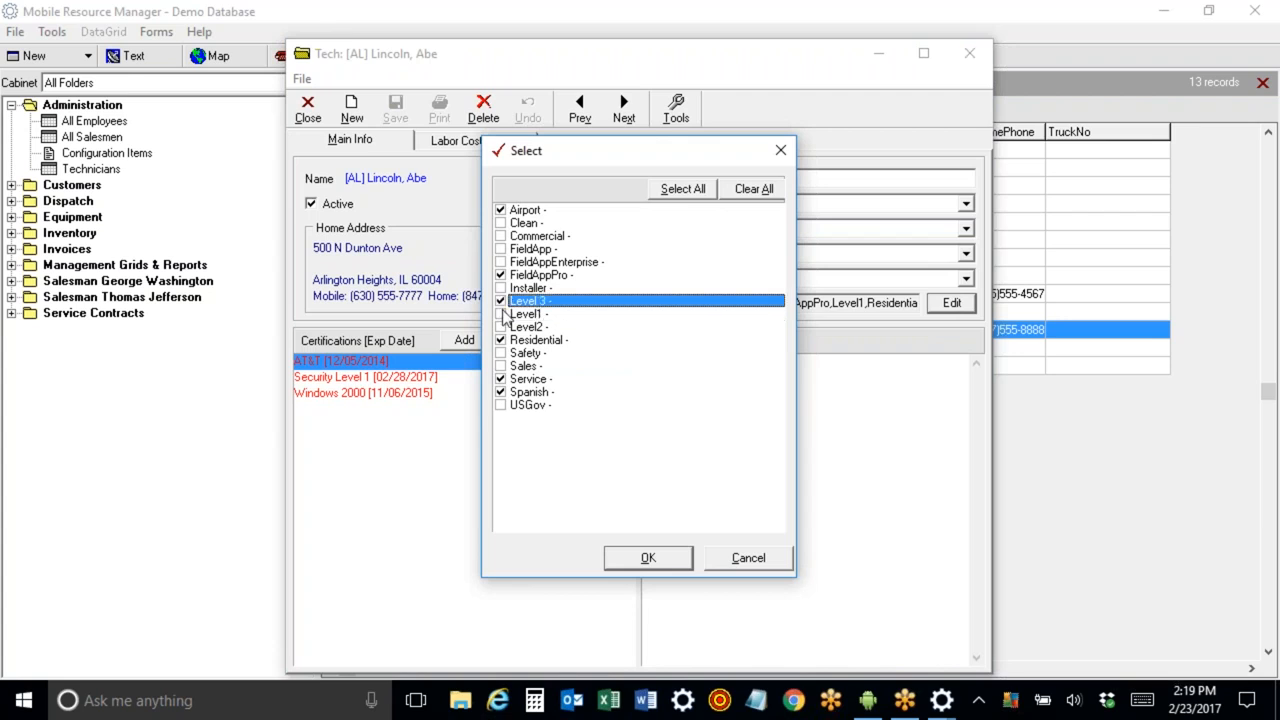
click(630, 563)
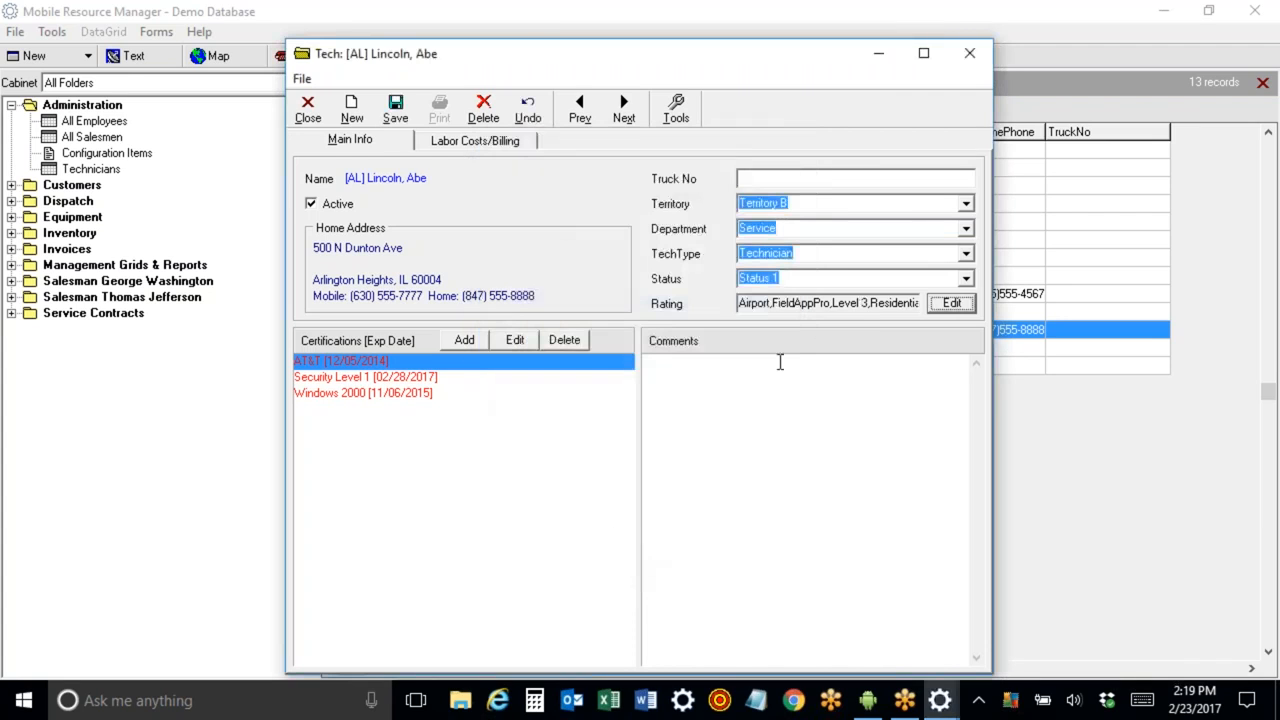
click(394, 110)
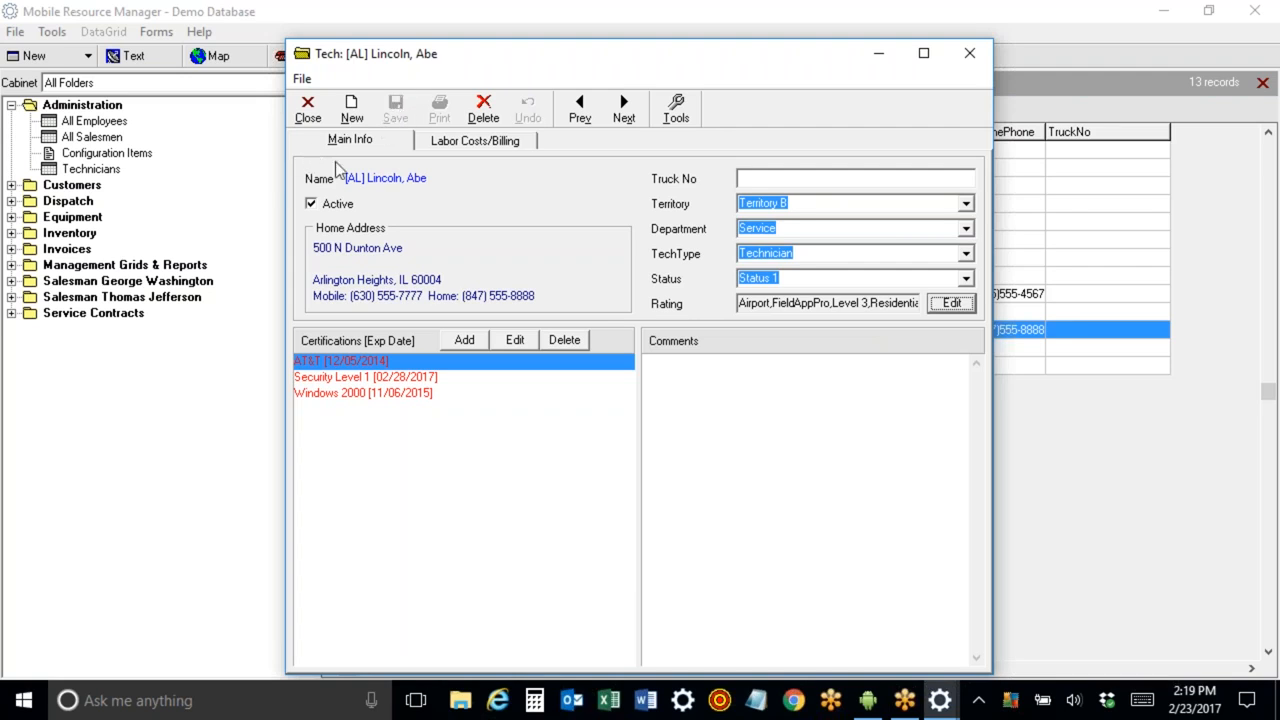
Review the technician's rating selection without making changes.
click(951, 303)
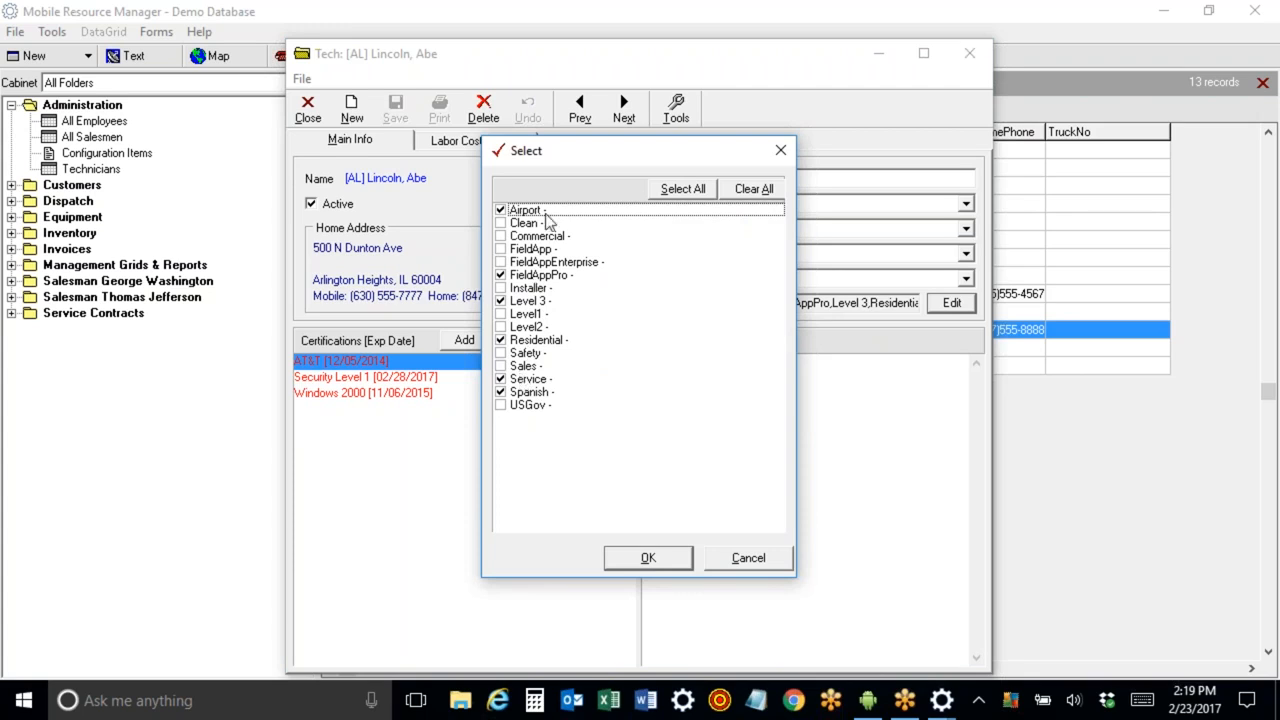
click(779, 560)
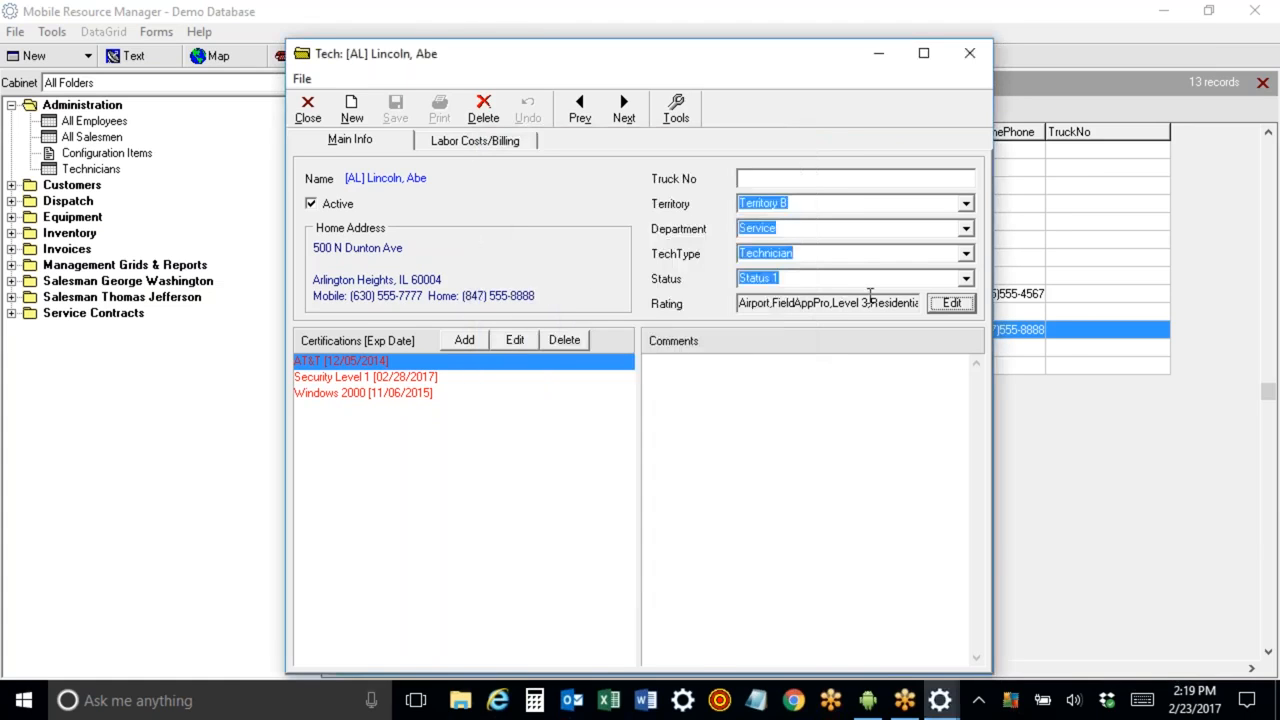
Close the technician record and open the Dispatch Board - Skill Airport view under Dispatch.
click(308, 108)
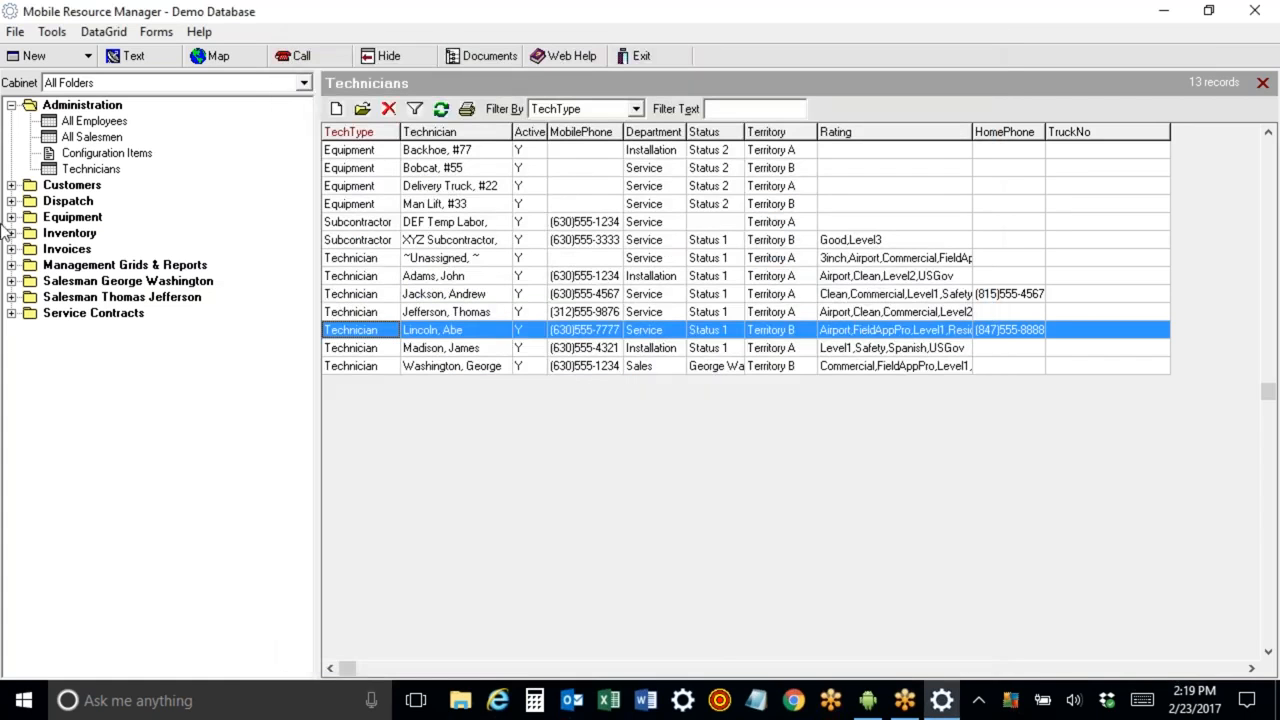
click(11, 105)
click(11, 137)
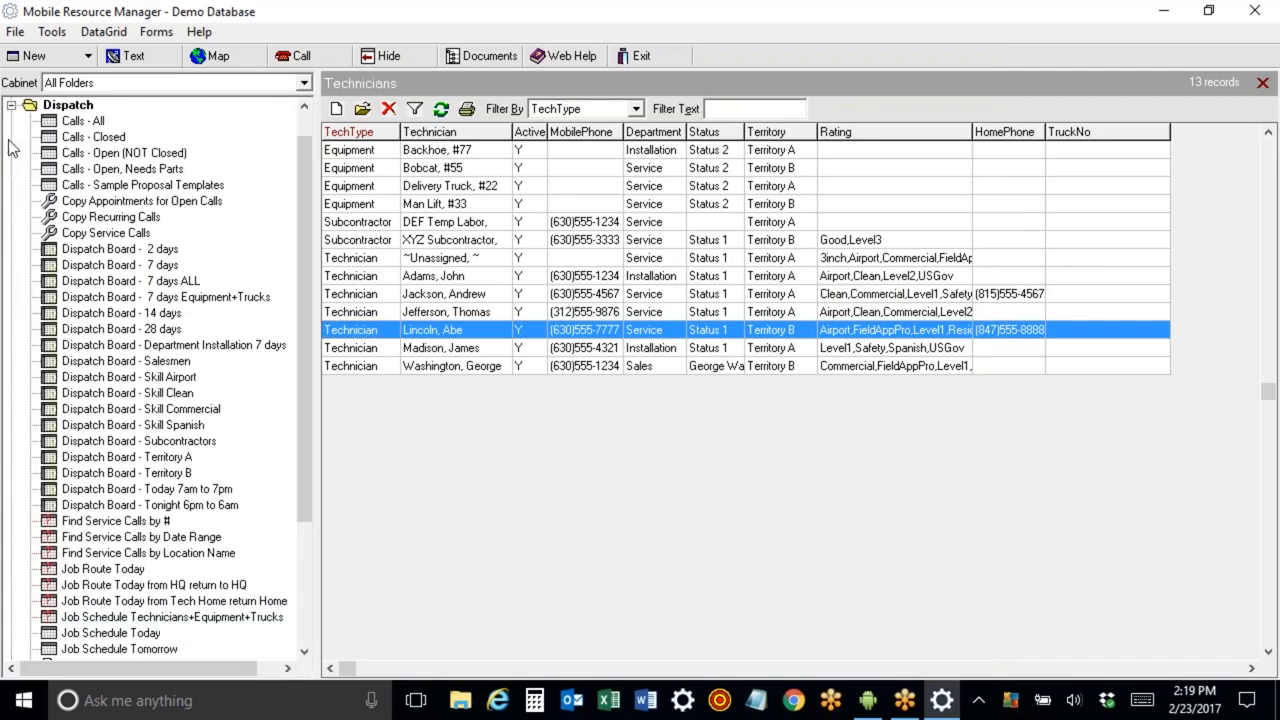
click(120, 377)
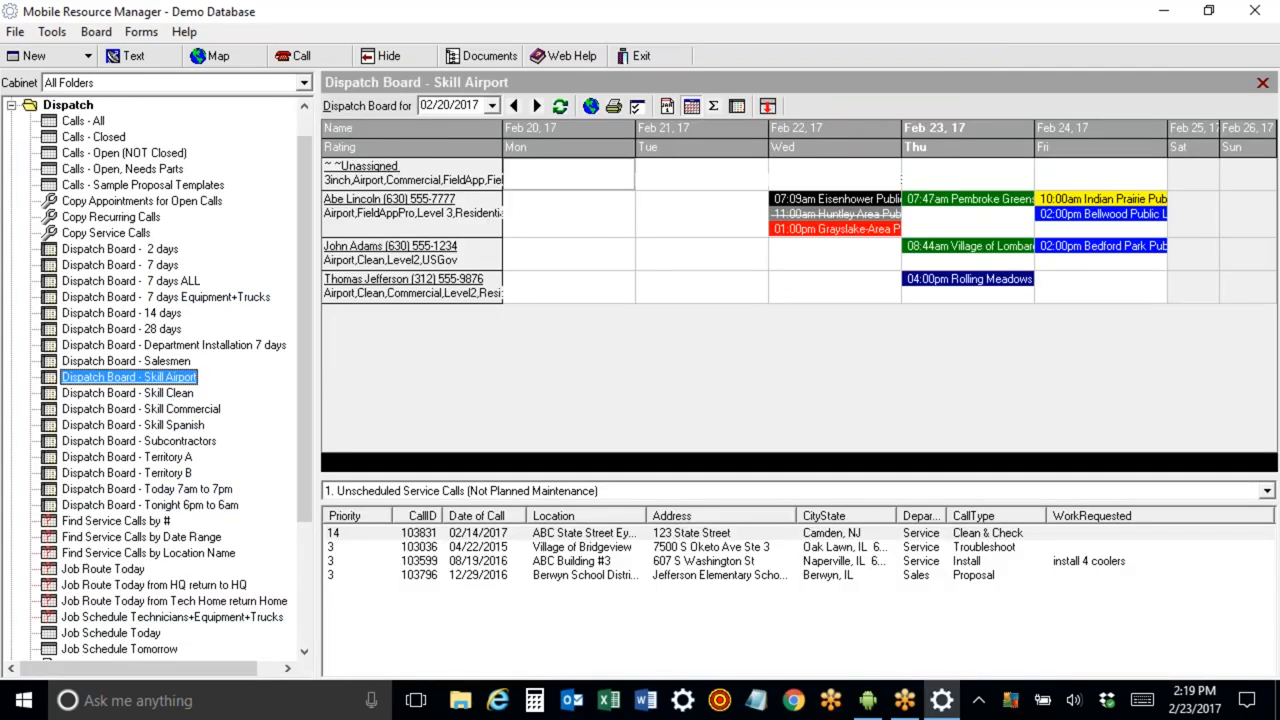
Save the Skill Airport board as a new task named "Dispatch Board - Skill Level 3".
right_click(126, 378)
click(155, 420)
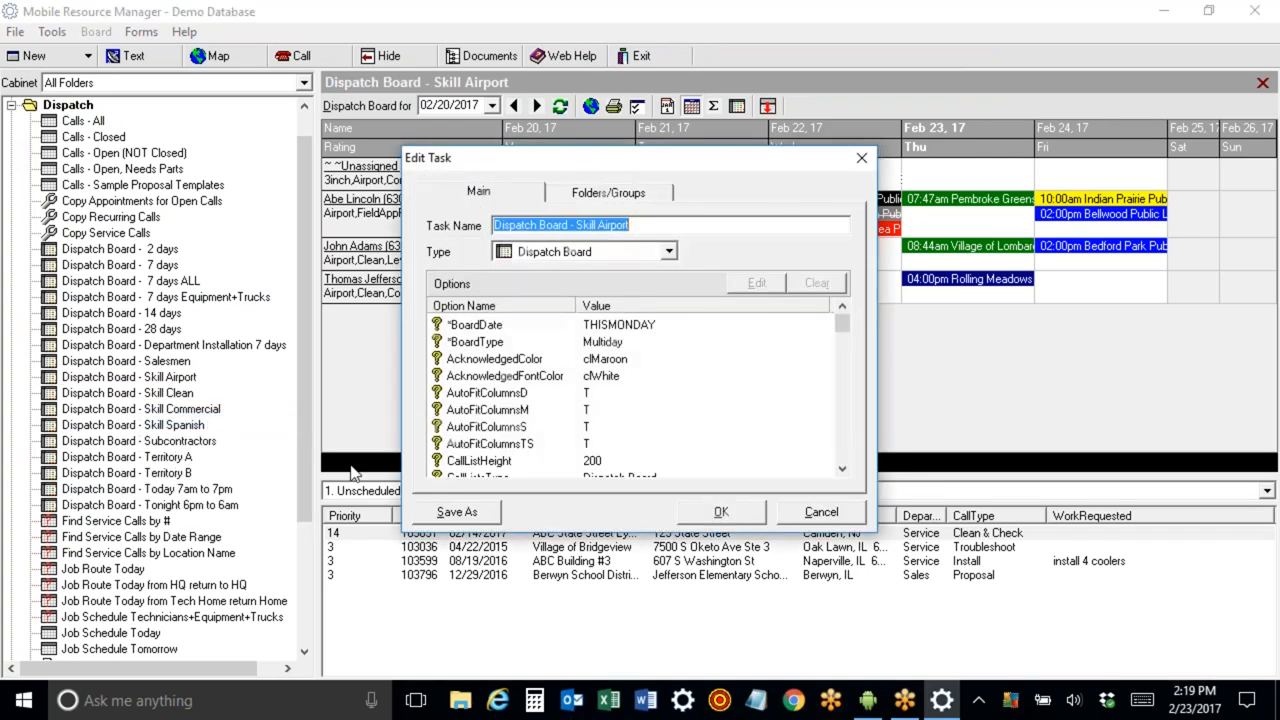
click(430, 516)
drag(624, 362, 675, 366)
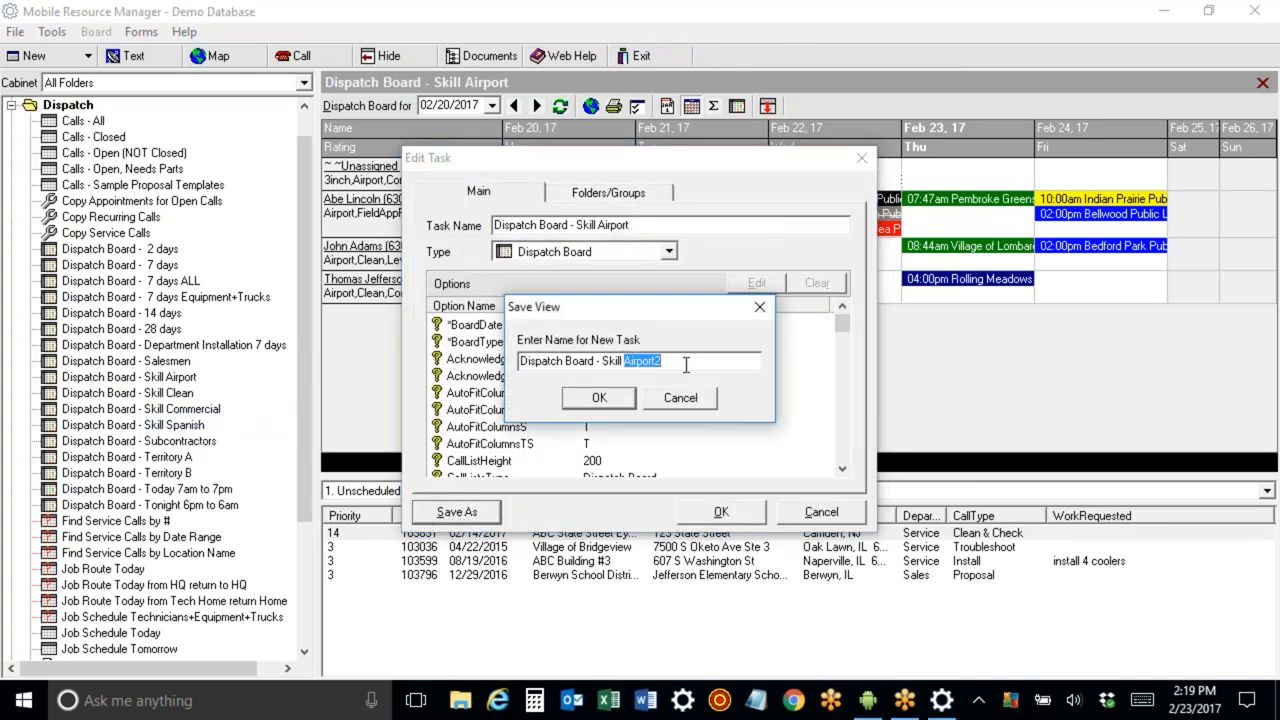
text(Level 3)
click(620, 392)
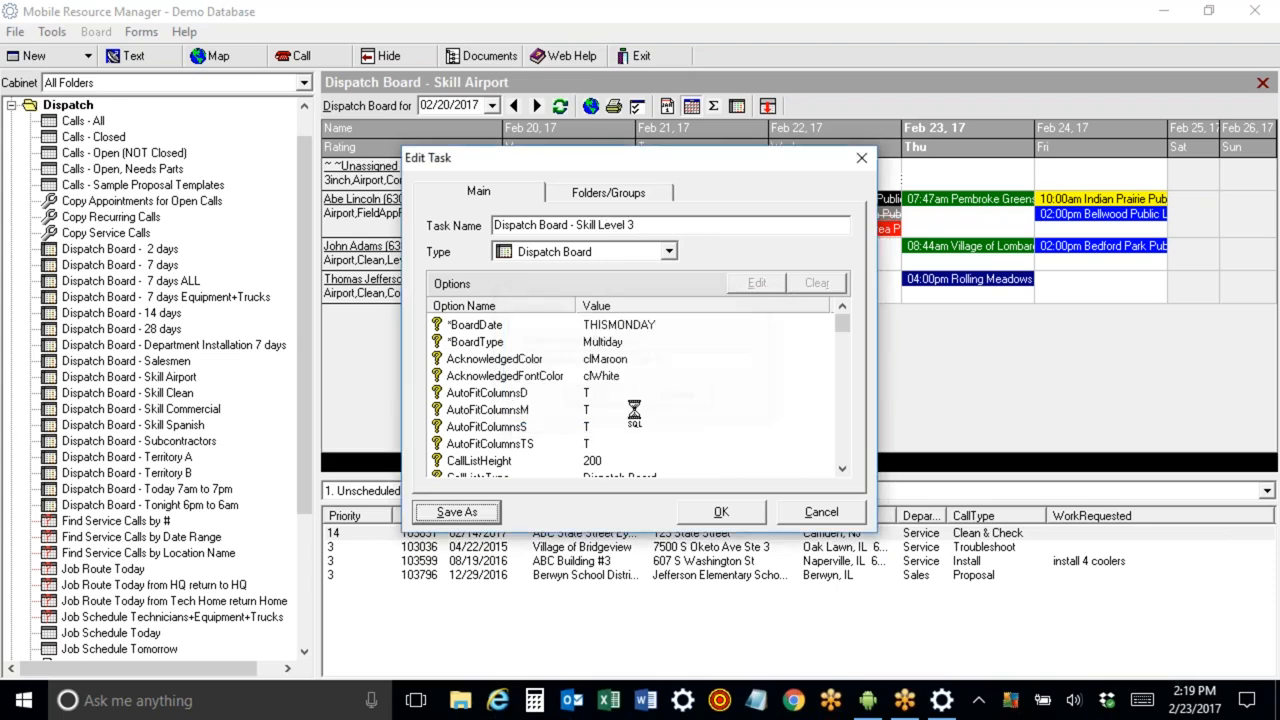
click(721, 511)
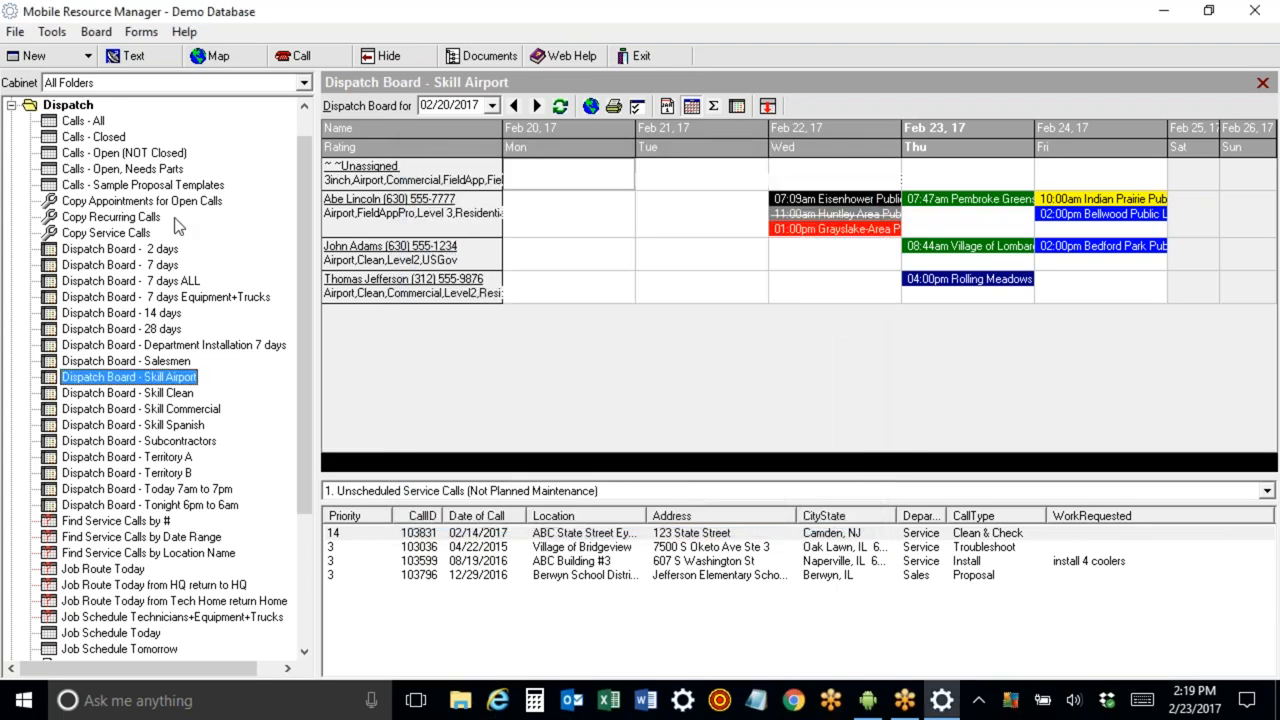
Refresh the folder list and open the new Dispatch Board - Skill Level 3 view.
click(20, 31)
click(55, 103)
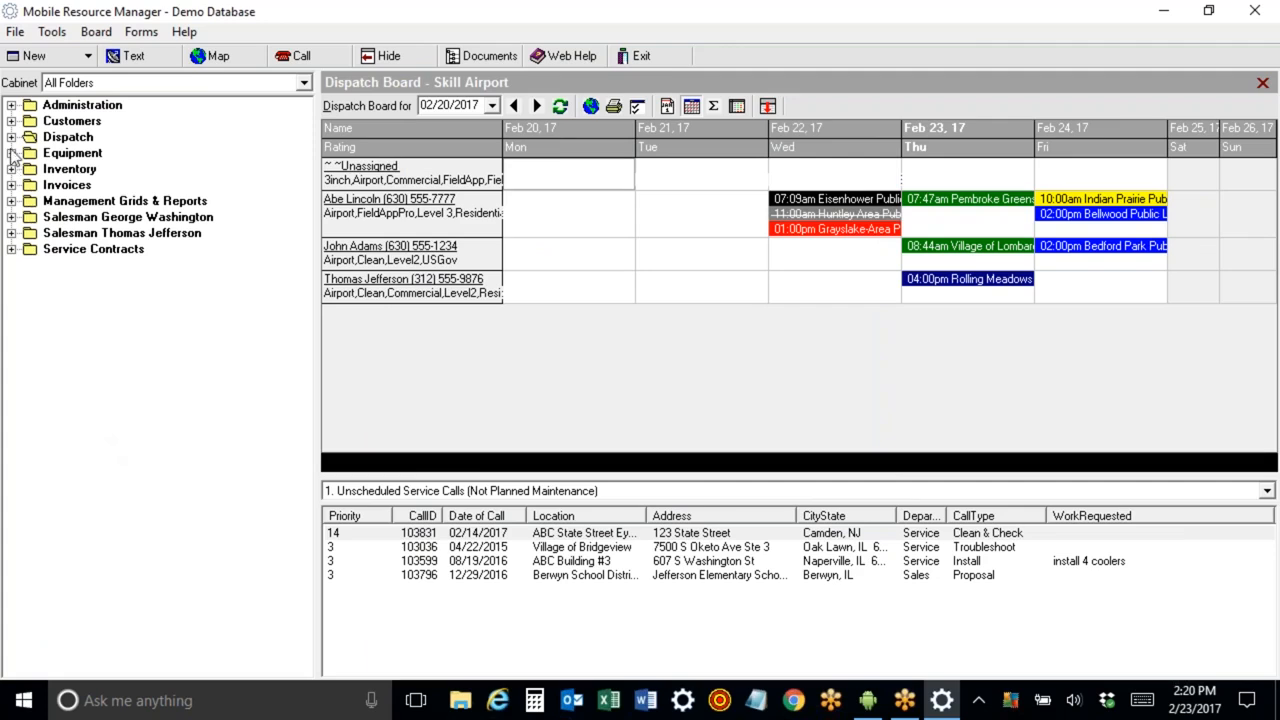
click(11, 137)
click(150, 425)
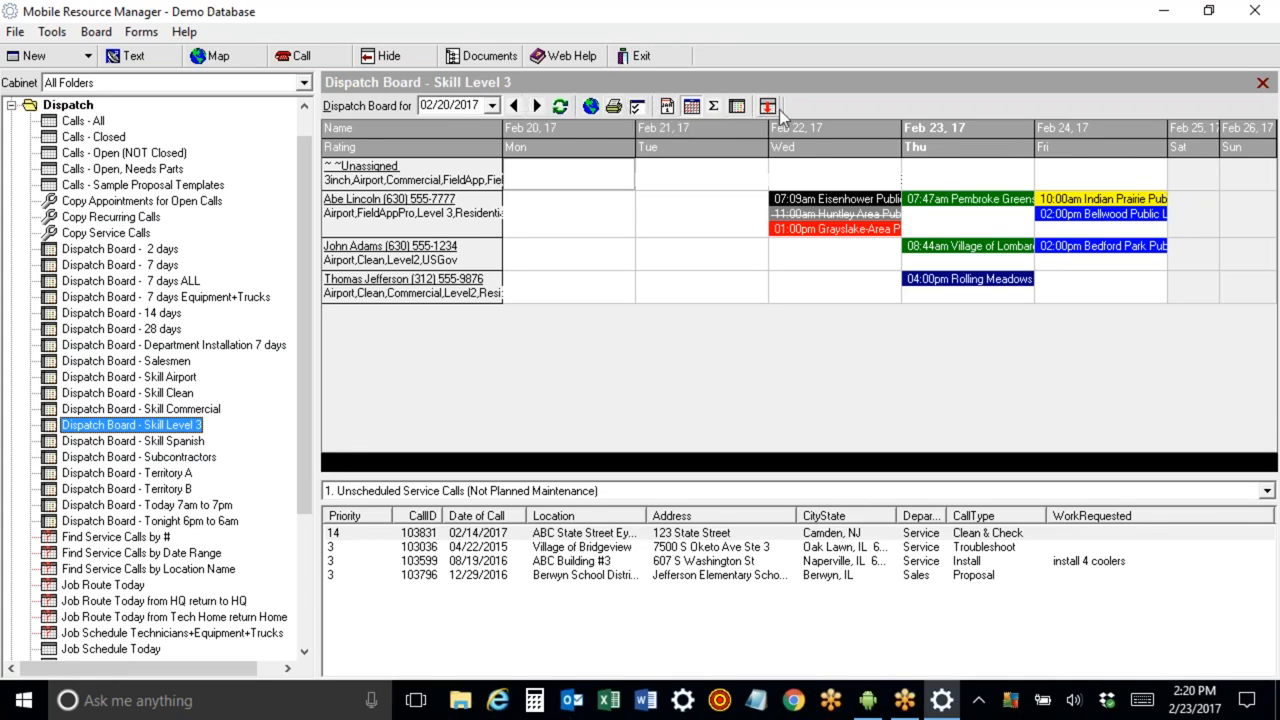
Set the Skill Level 3 board's rating filter to Level 3 only, removing Airport, and save the board options.
click(536, 105)
click(513, 105)
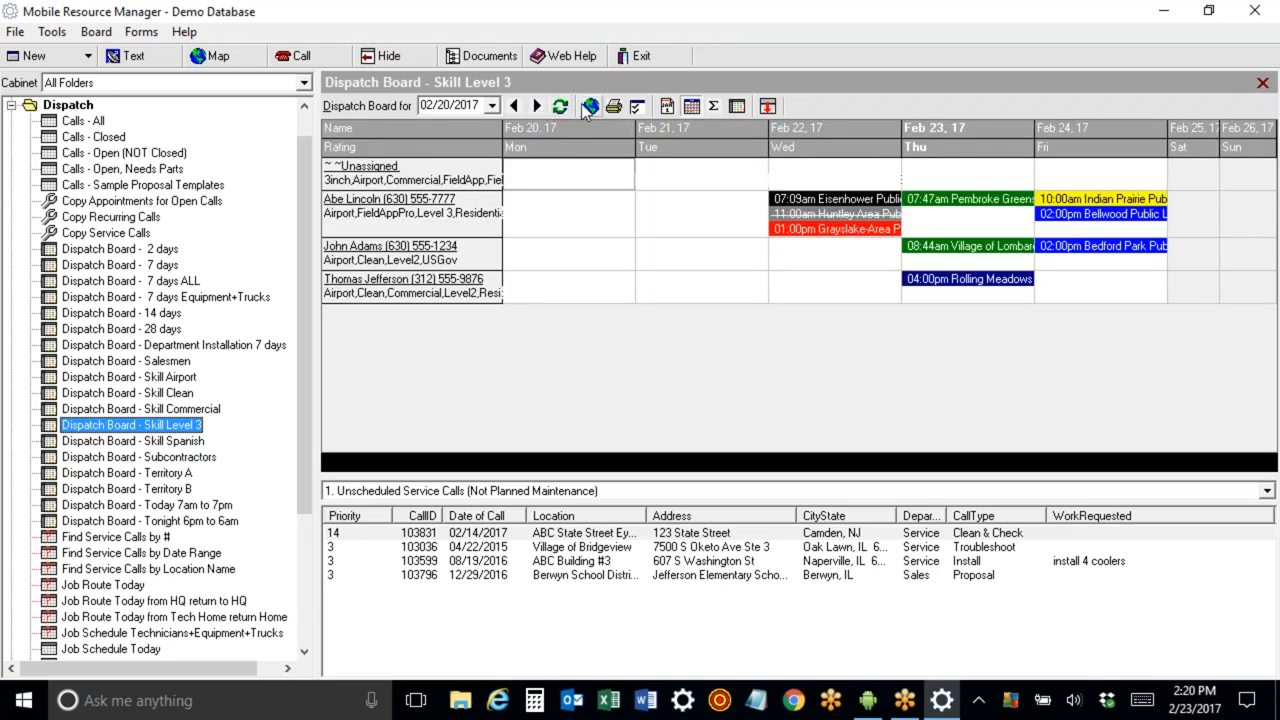
click(636, 107)
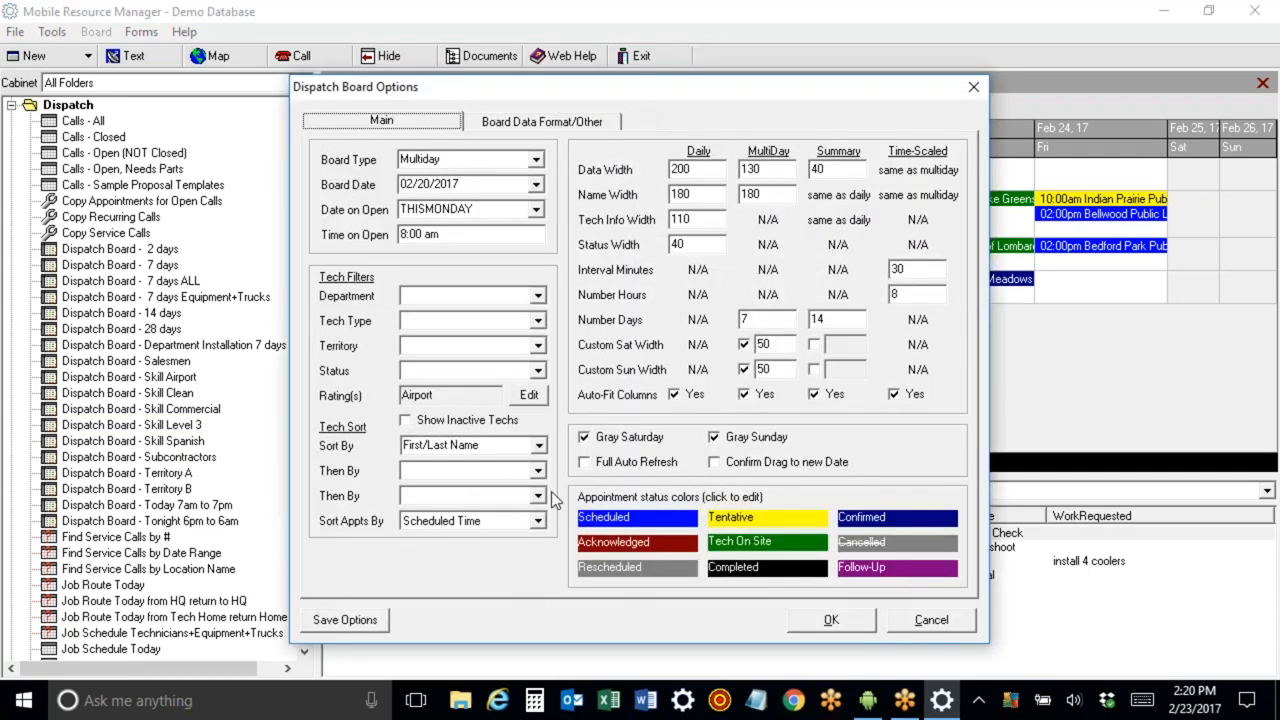
click(529, 396)
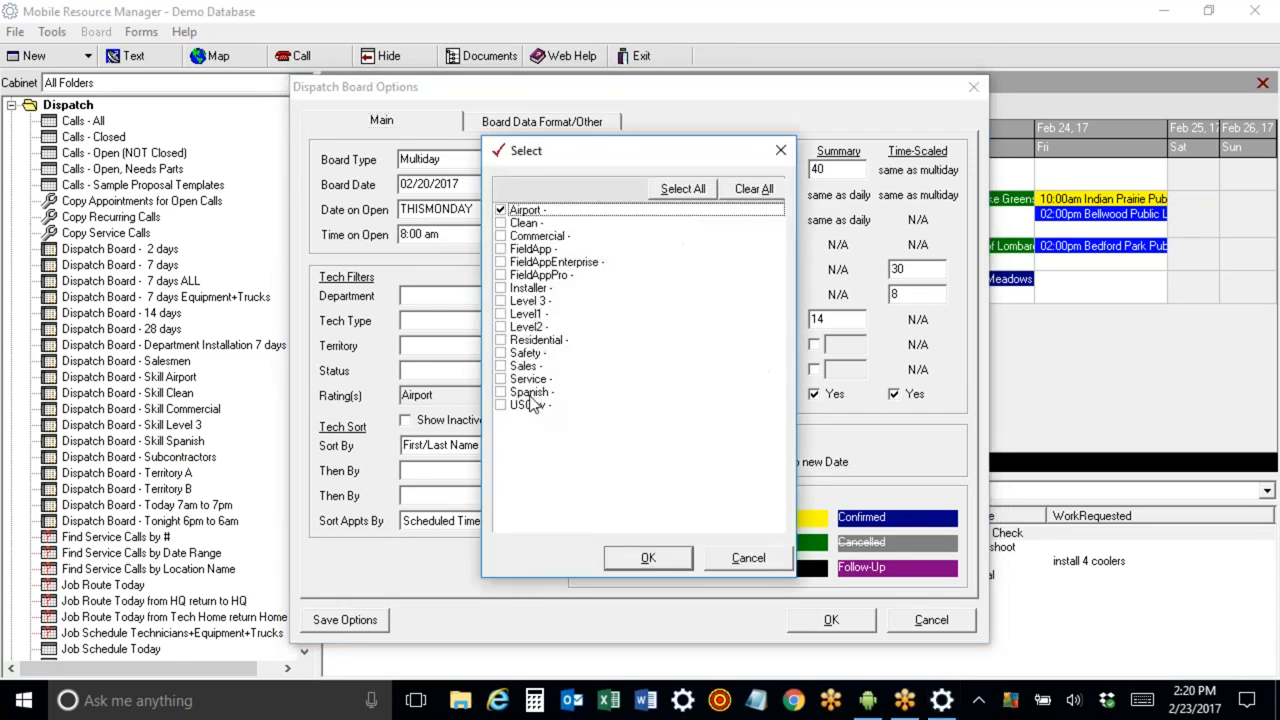
click(501, 301)
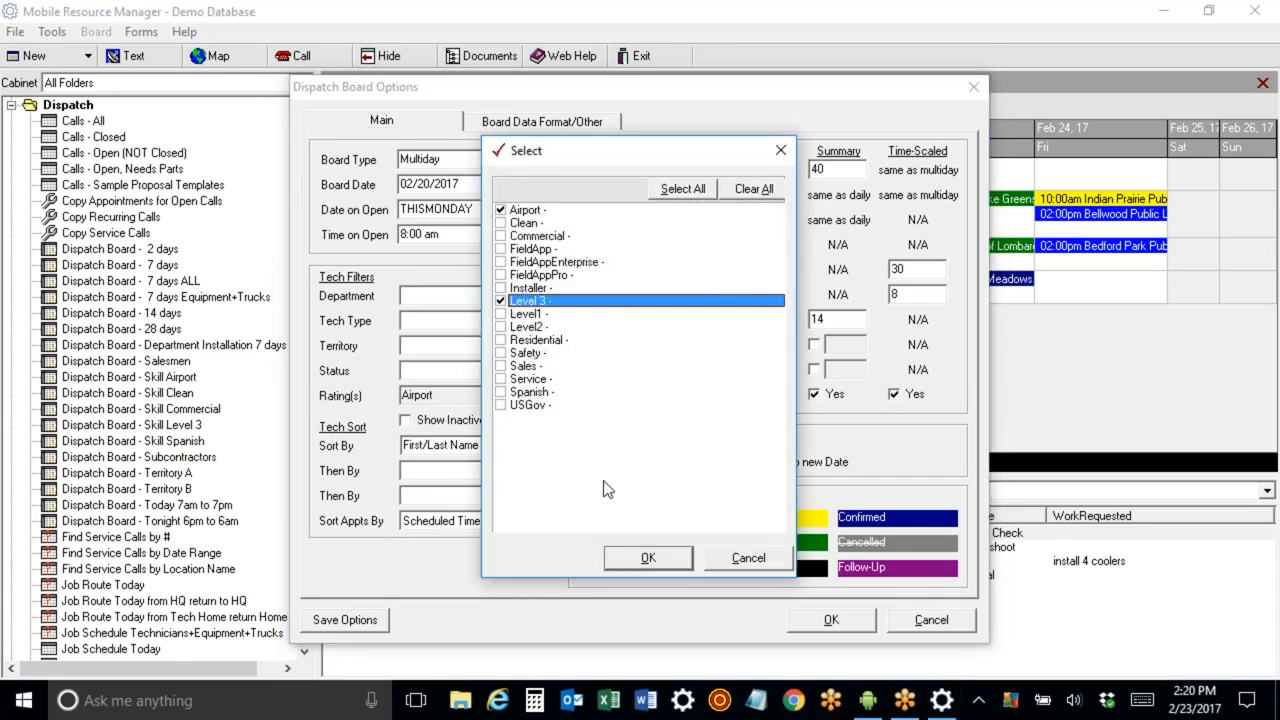
click(658, 560)
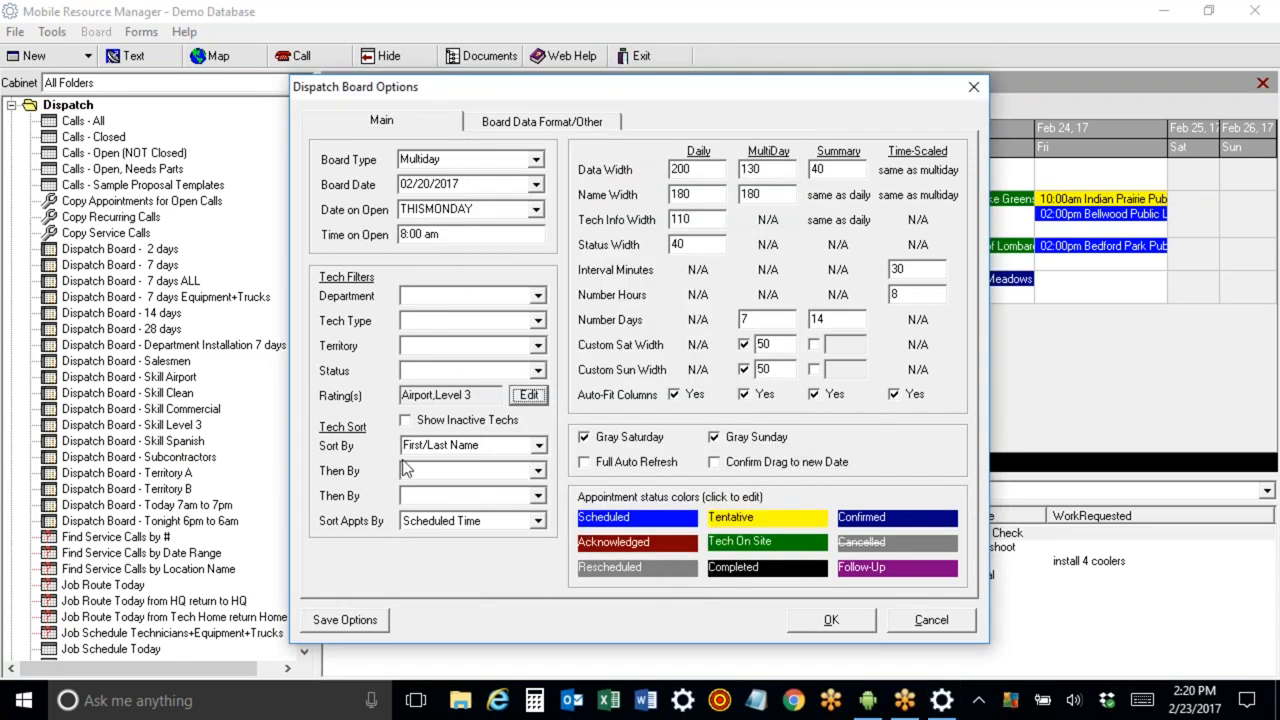
click(529, 396)
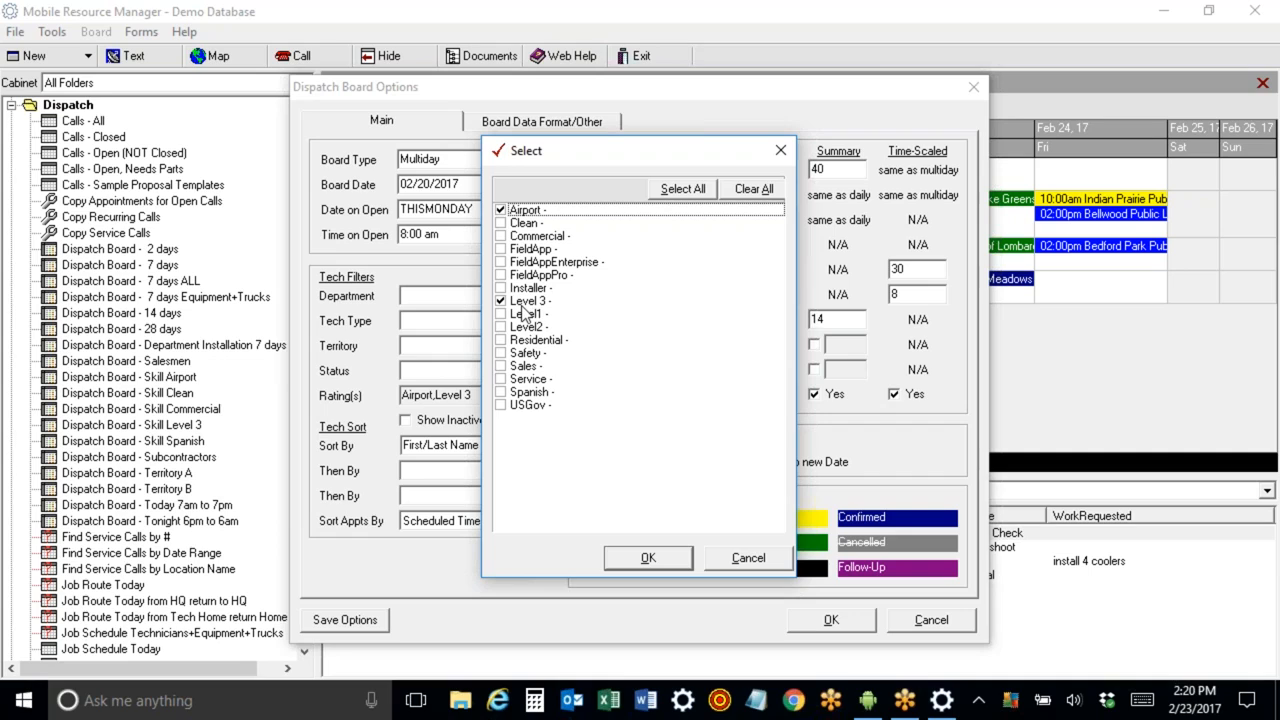
click(501, 211)
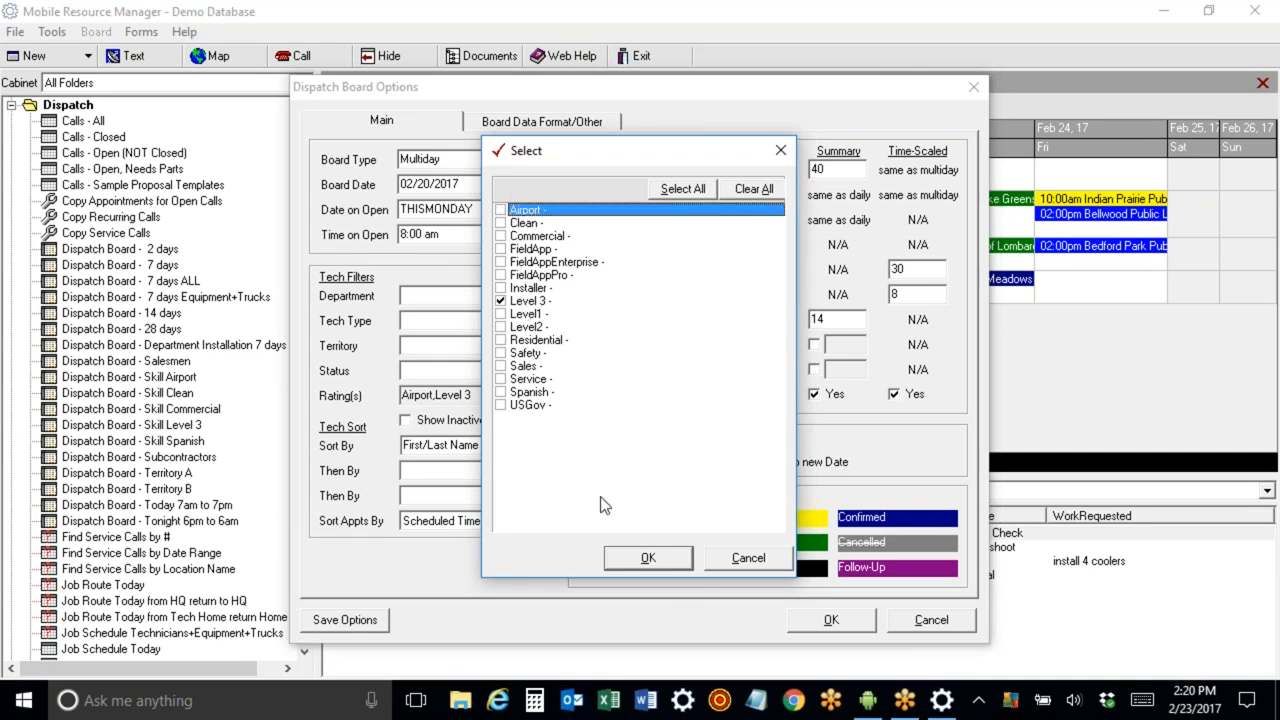
click(648, 558)
click(350, 622)
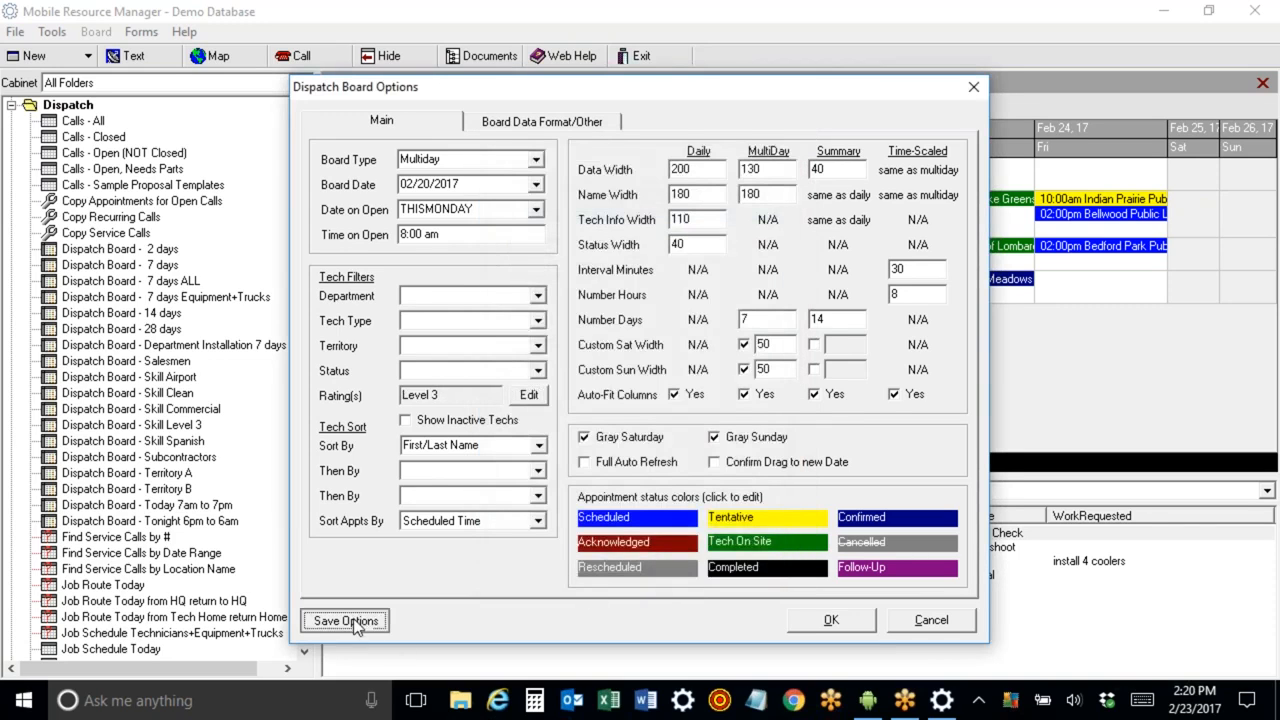
click(829, 620)
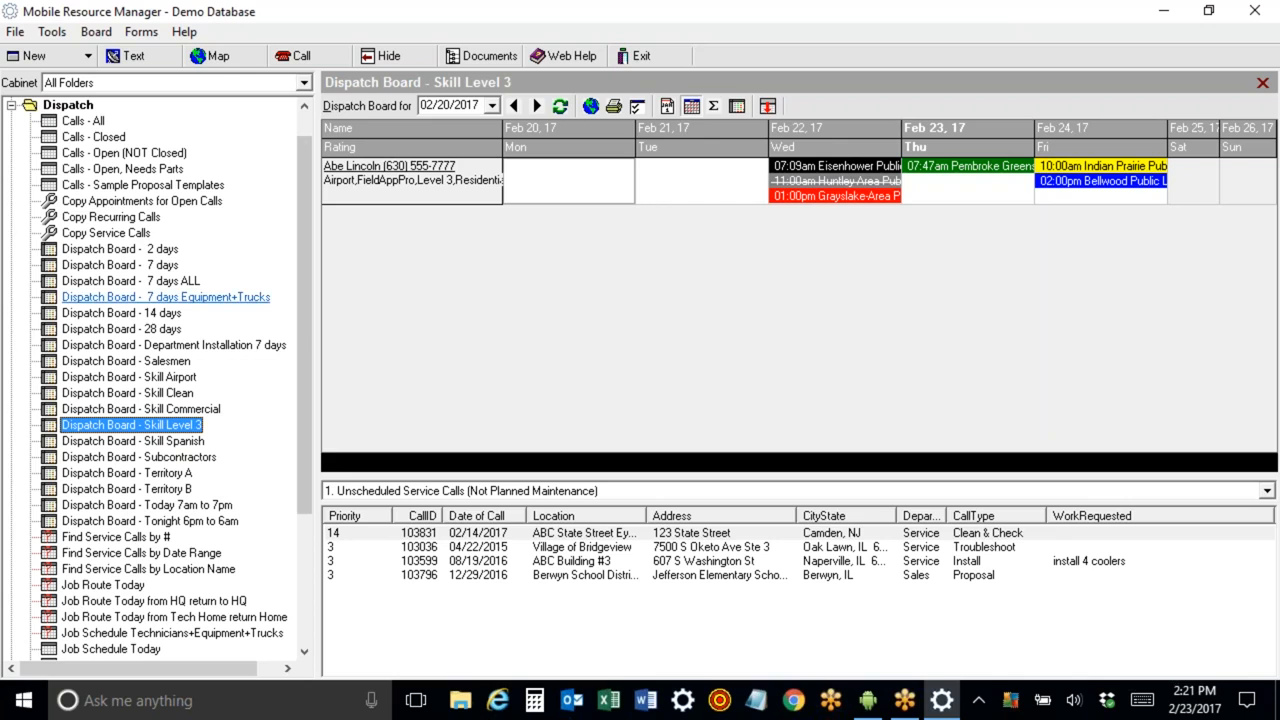
Open George Washington's technician record from the 7-day board, replace Level1 with Level 3 in his rating, and close it.
click(168, 266)
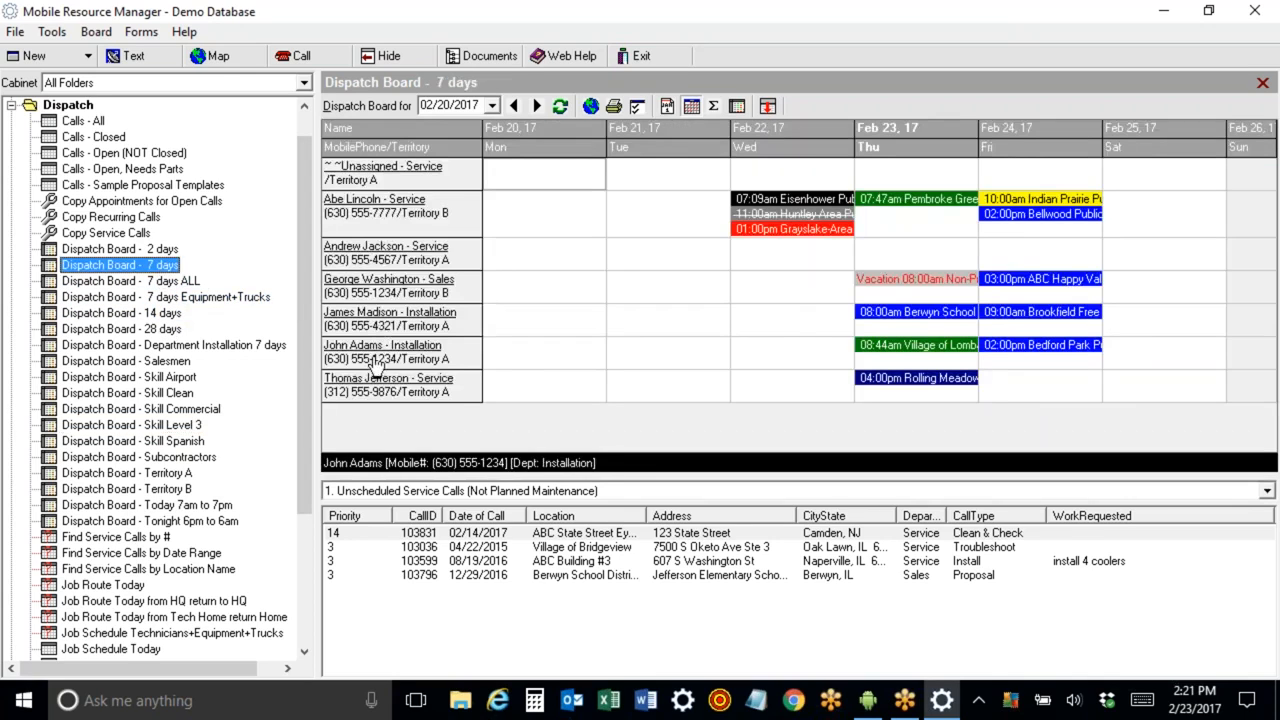
click(366, 286)
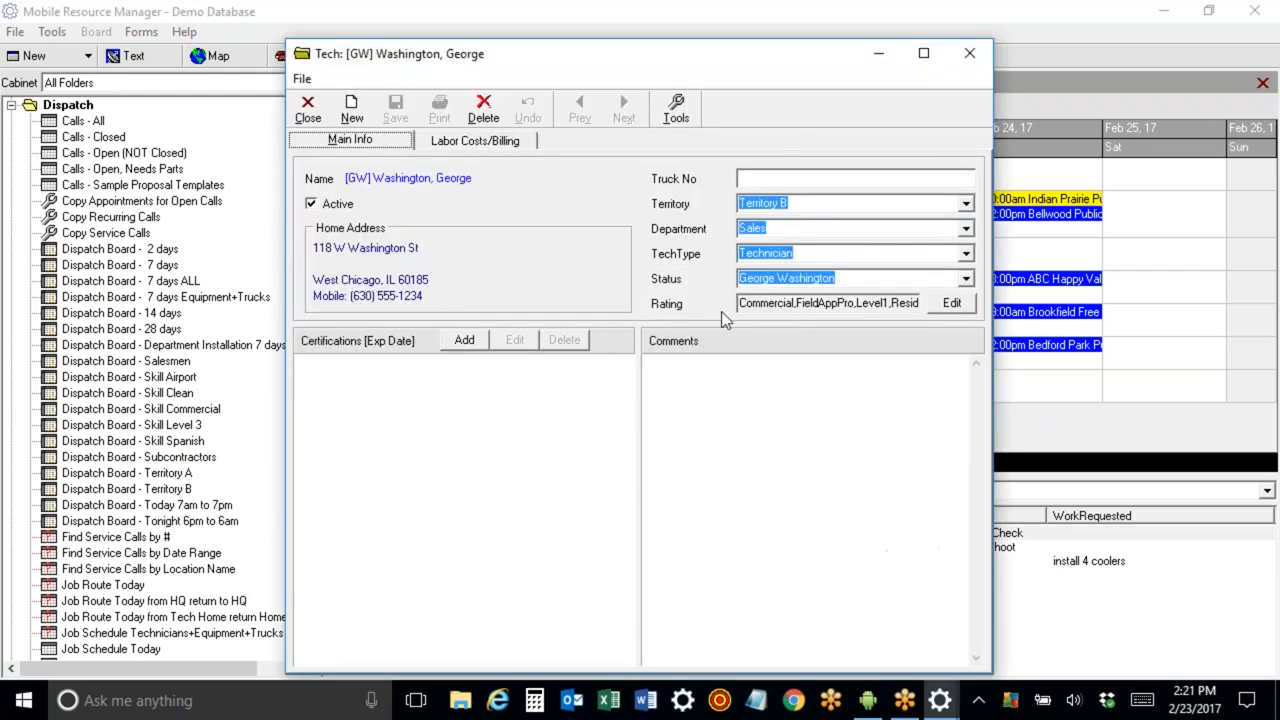
click(952, 303)
click(501, 313)
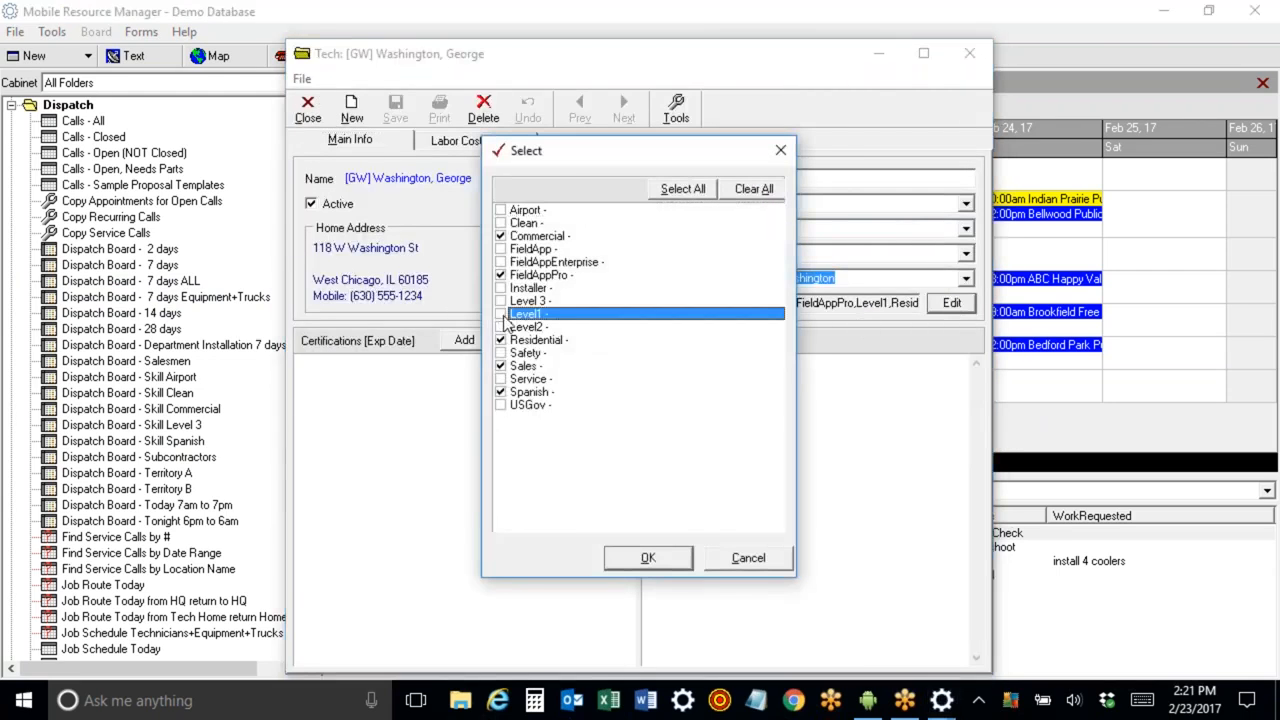
click(501, 300)
click(648, 557)
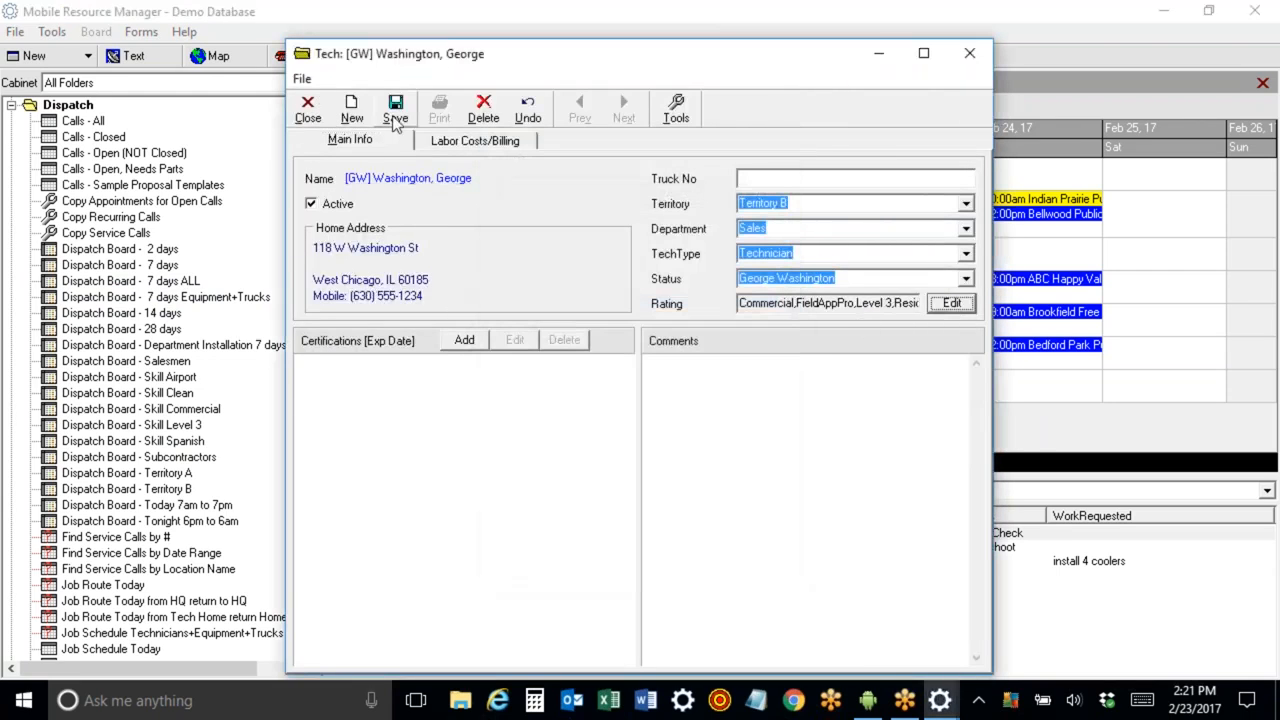
click(308, 110)
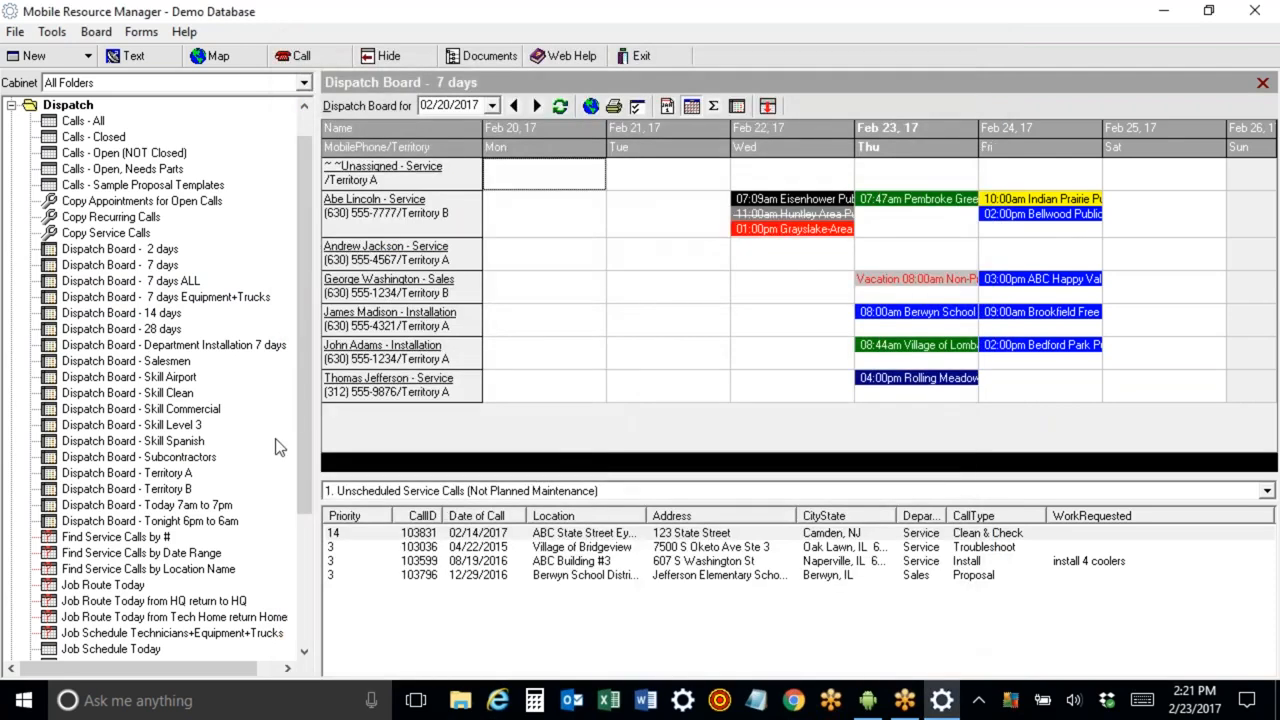
Open the Dispatch Board - Skill Level 3 view.
click(155, 426)
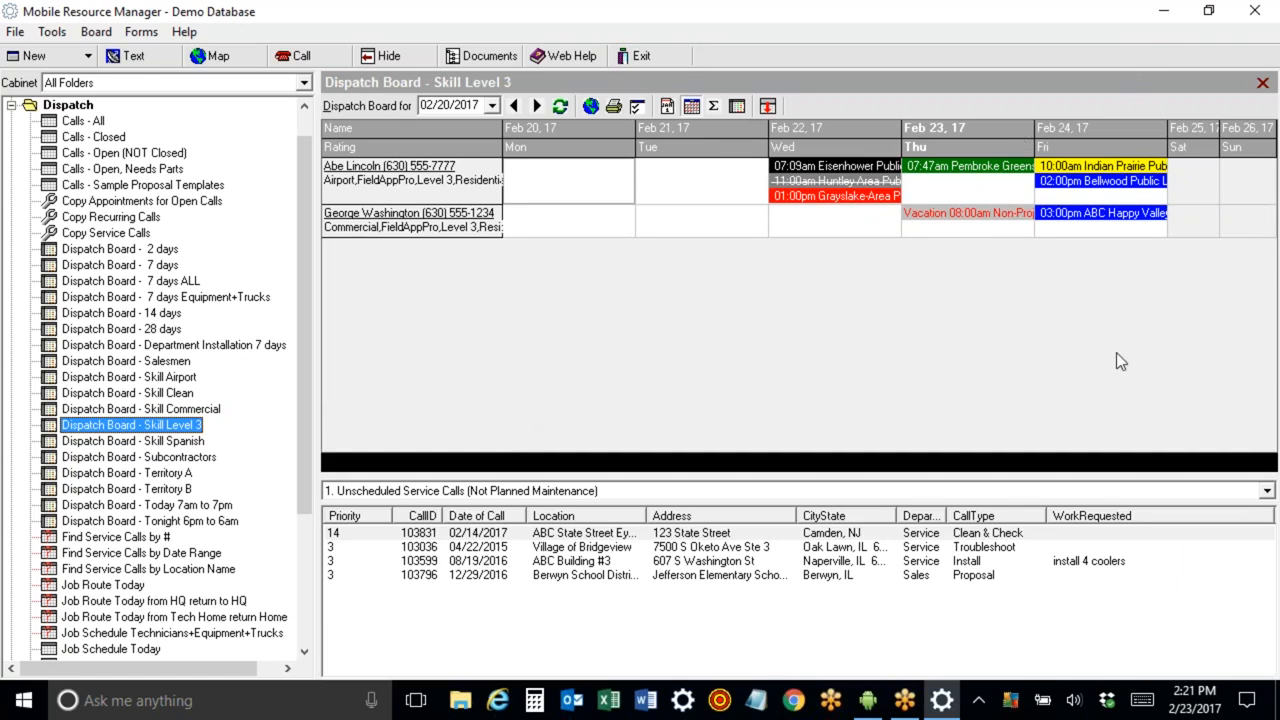
click(1146, 40)
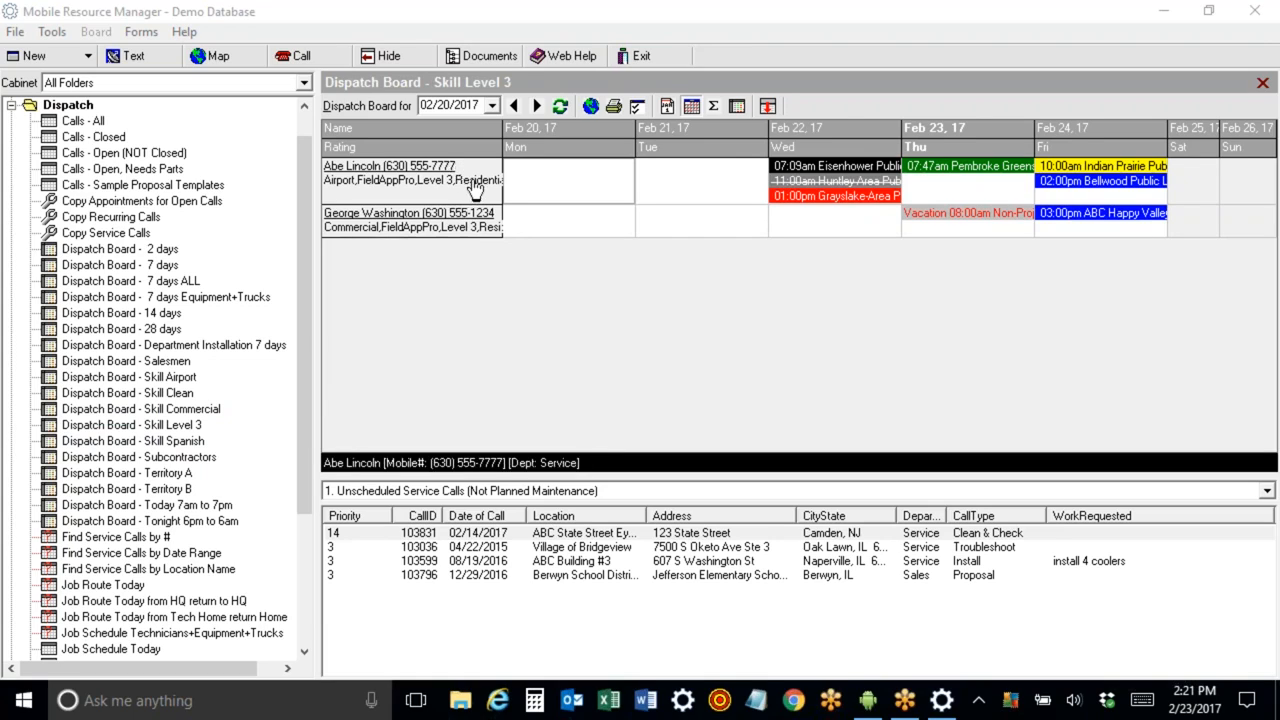
Try the board's Date on Open and Department filter options, picking Department B, then cancel the options dialog.
click(636, 108)
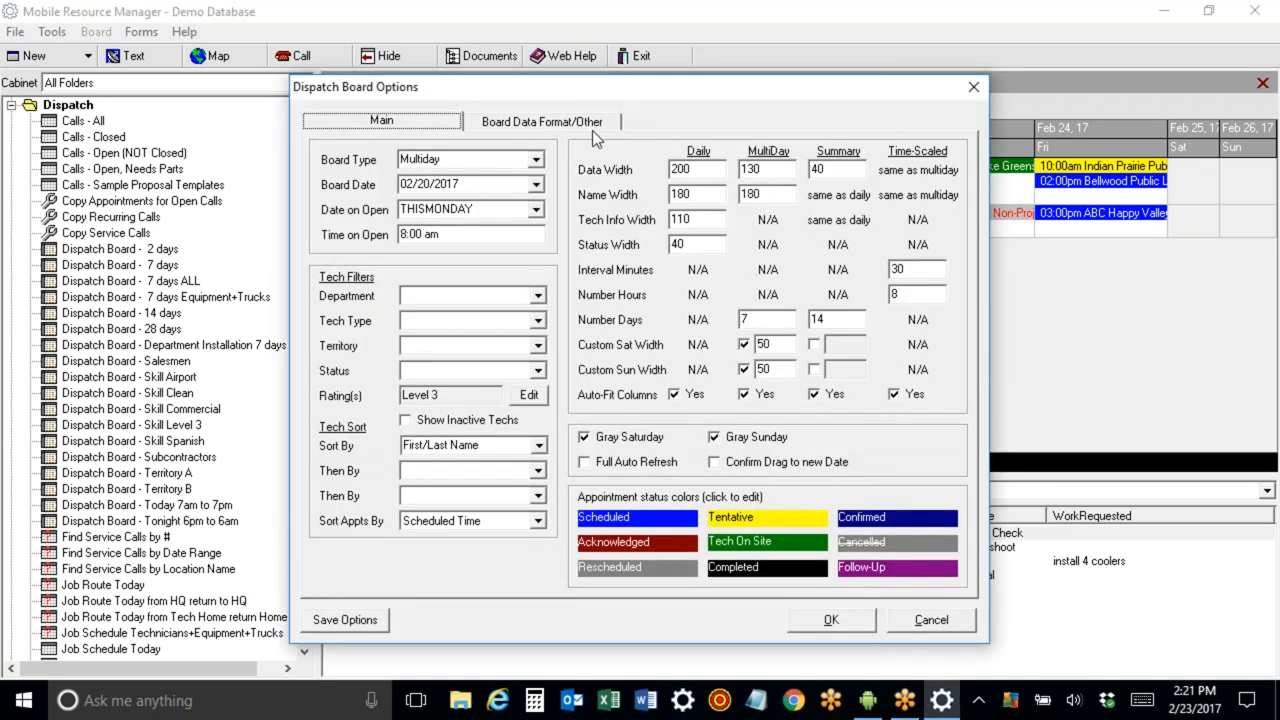
drag(554, 86, 539, 245)
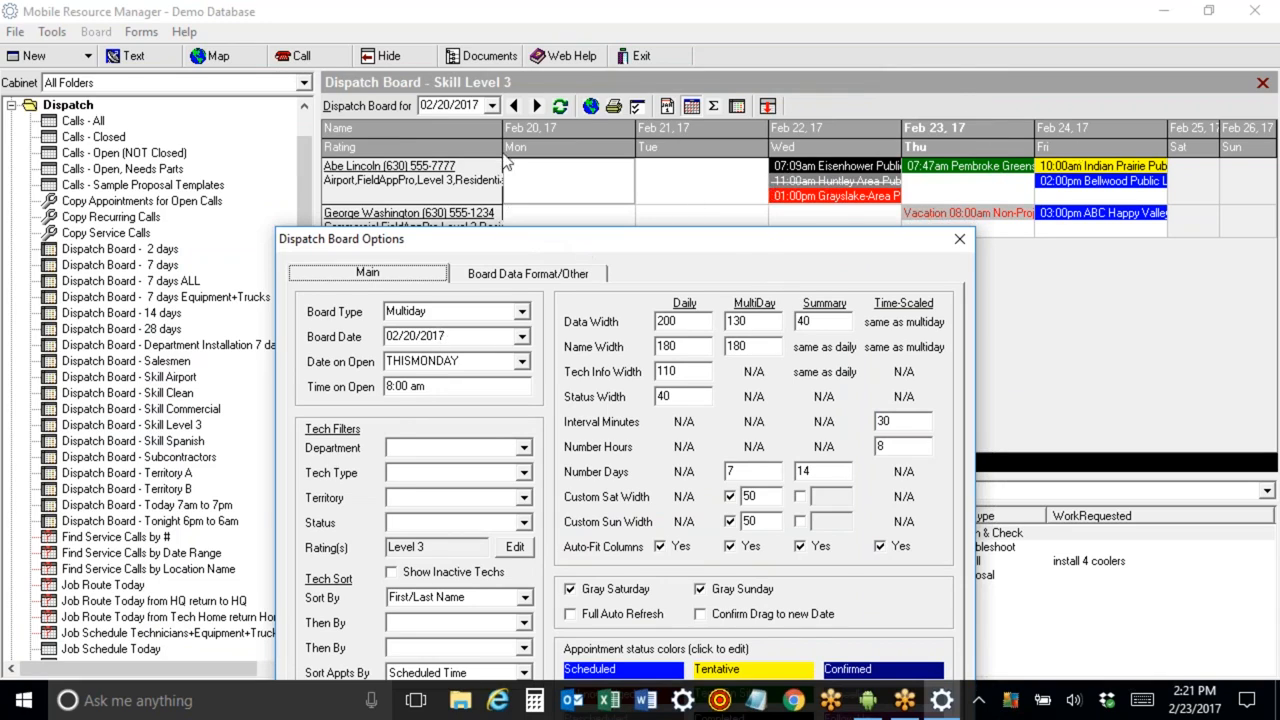
click(520, 362)
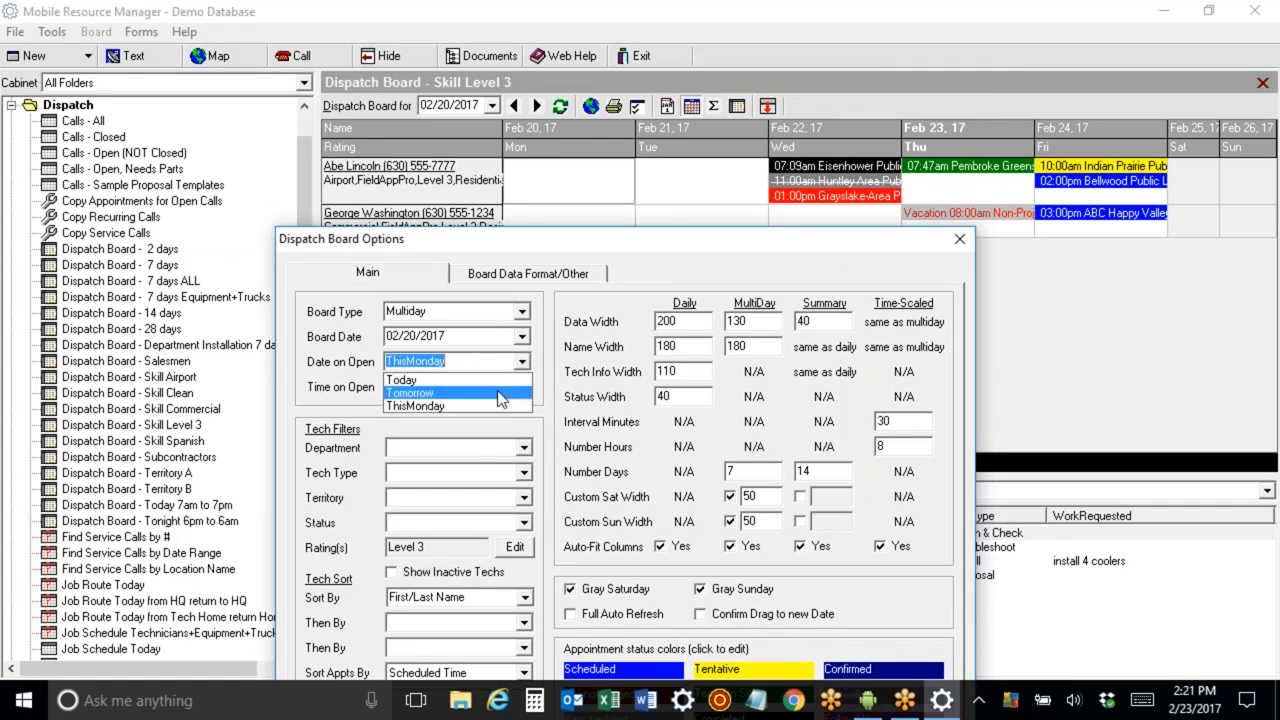
click(640, 278)
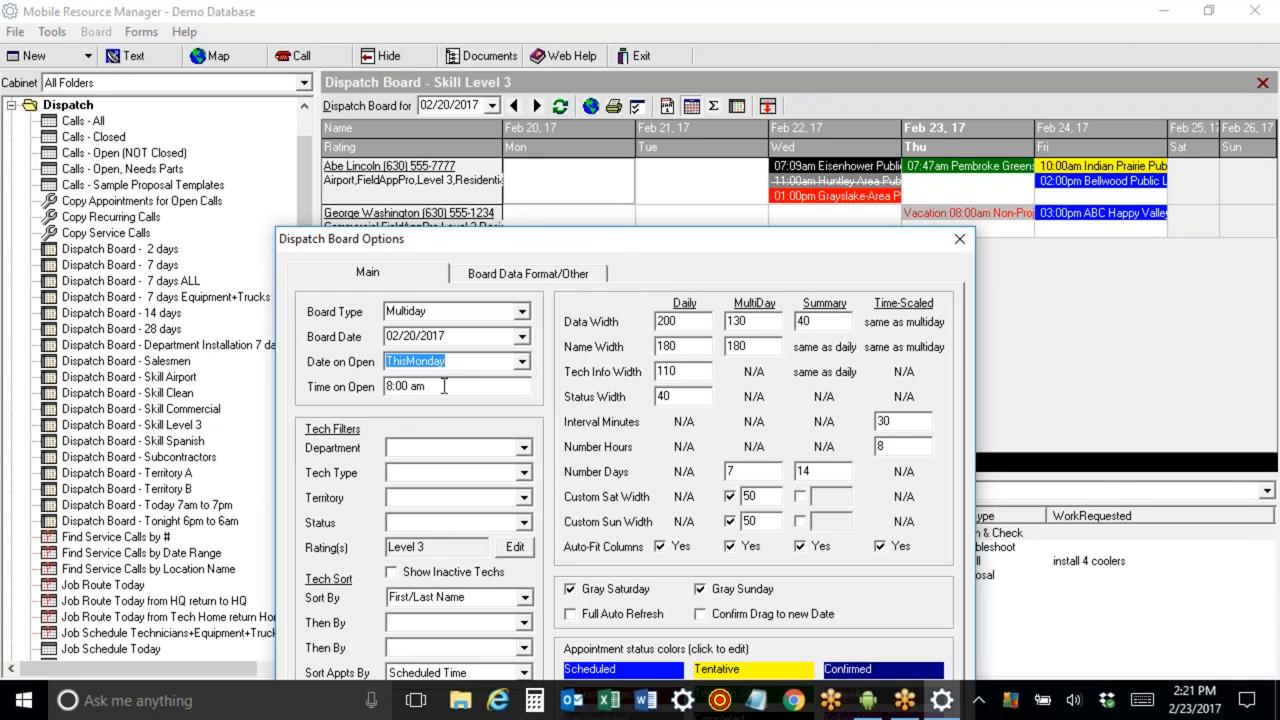
drag(526, 238, 459, 82)
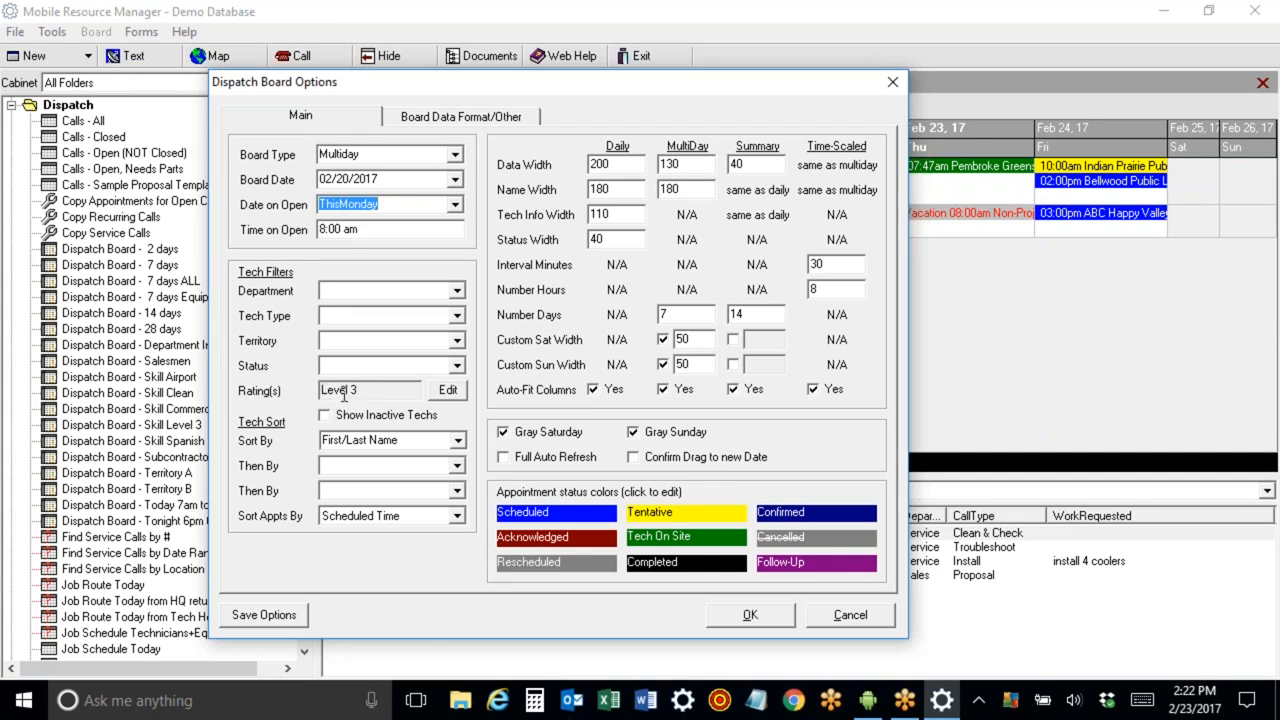
click(341, 292)
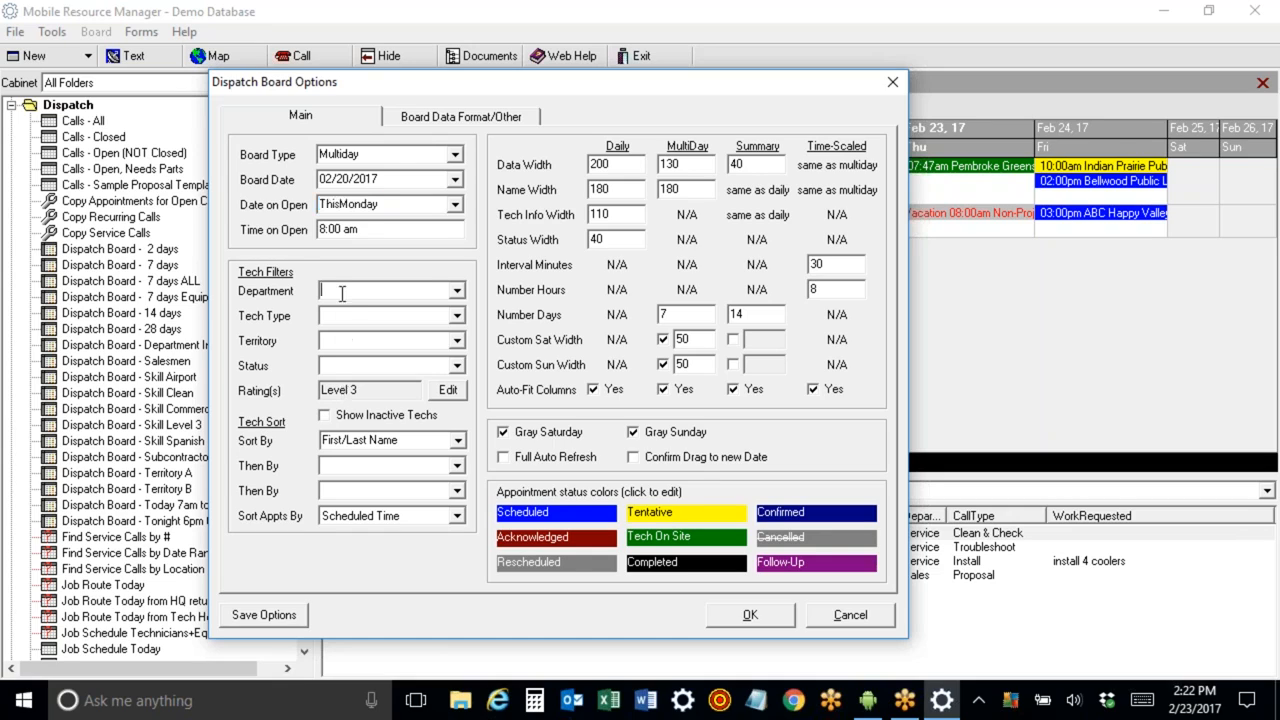
click(457, 291)
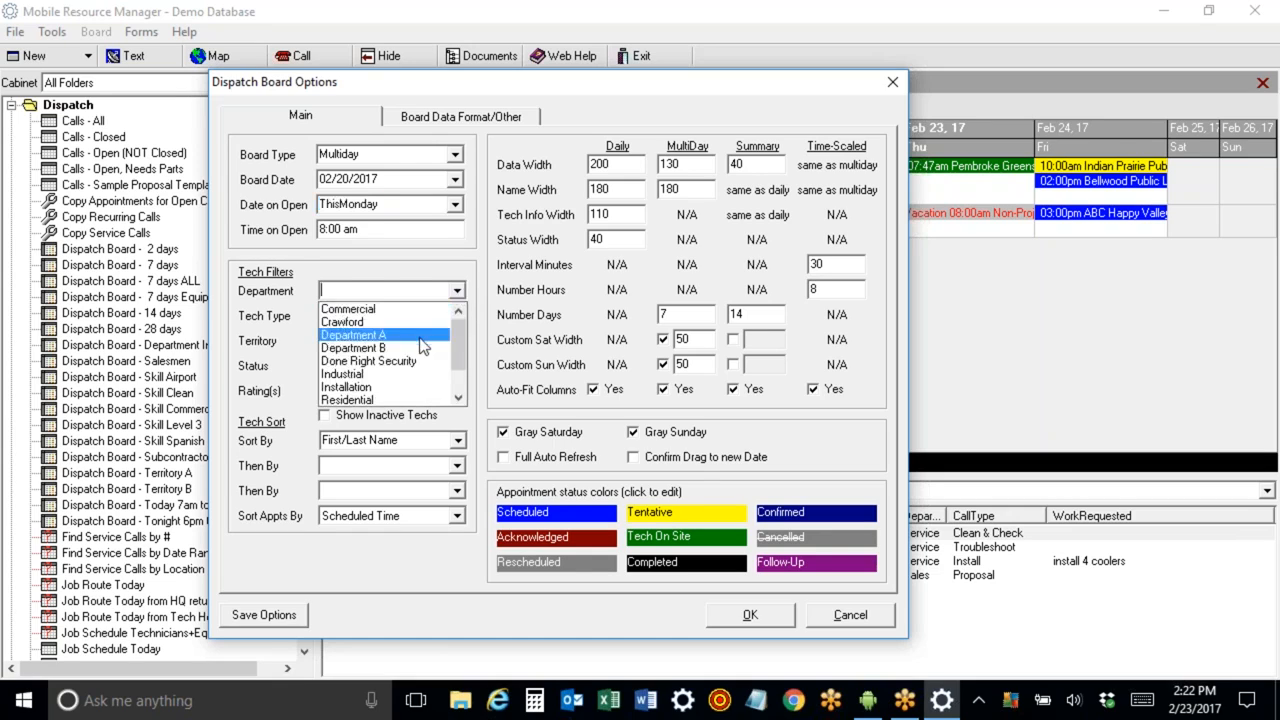
click(421, 338)
click(457, 291)
click(444, 325)
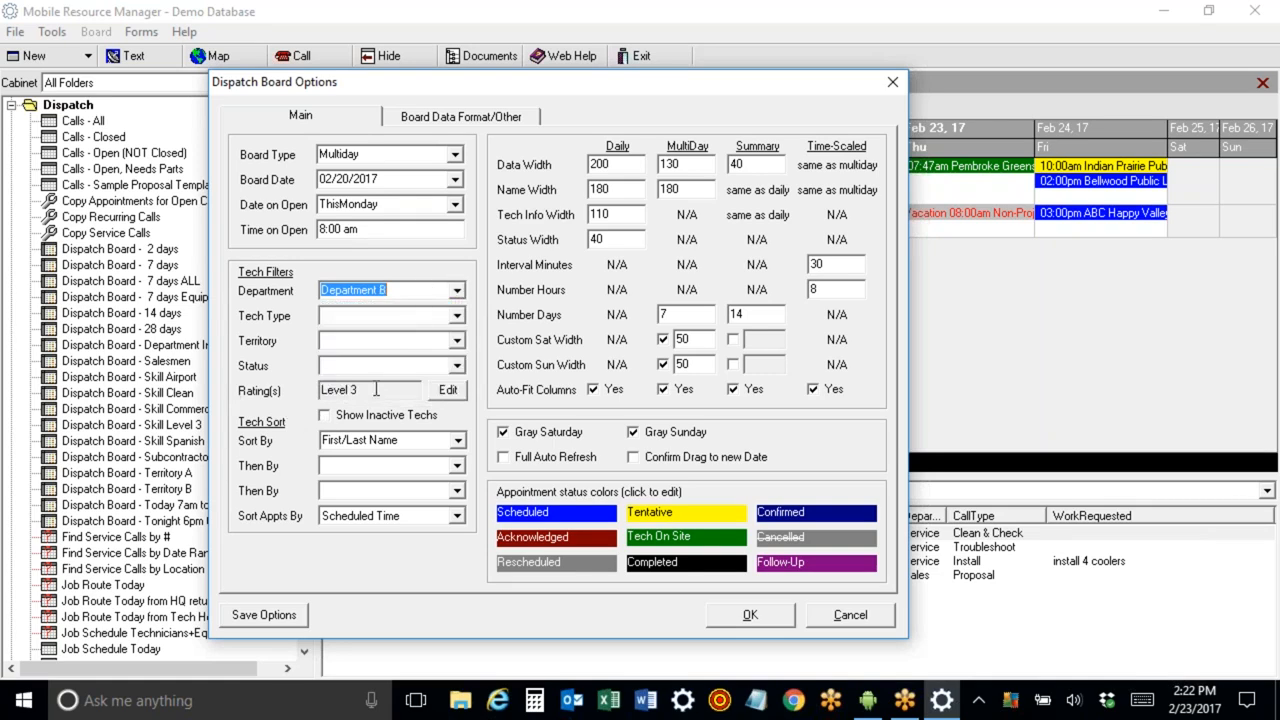
click(840, 616)
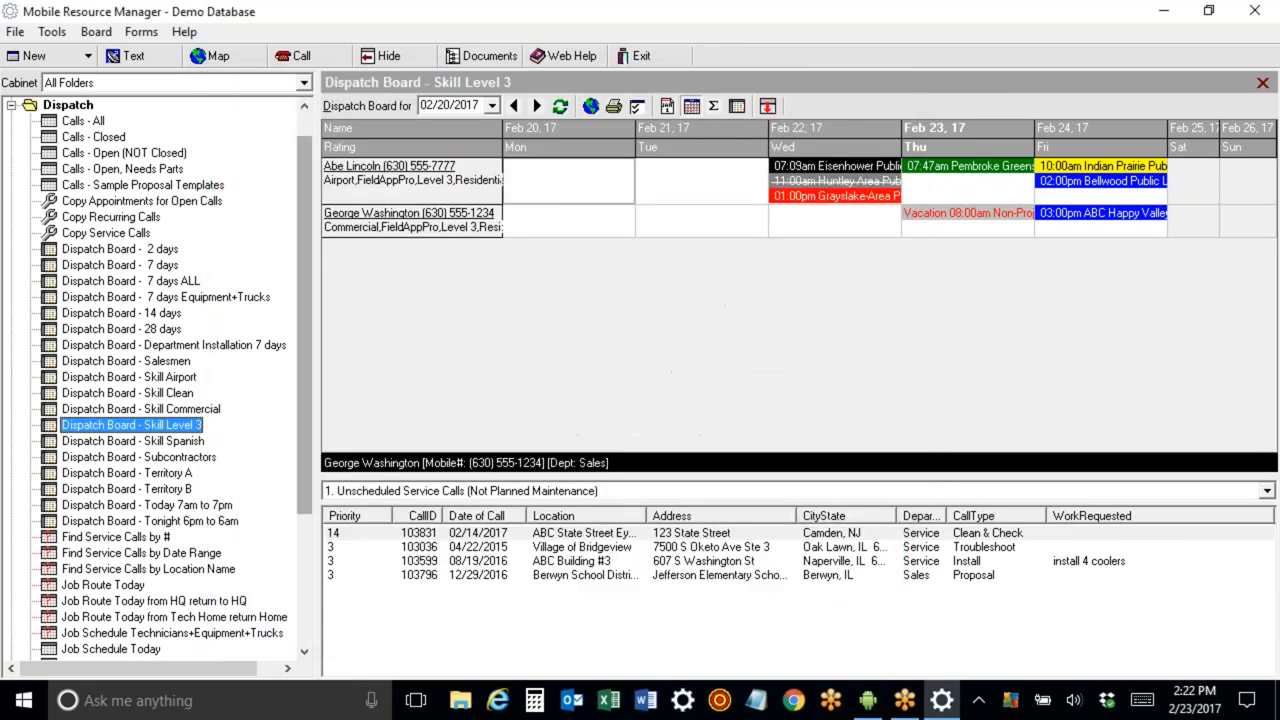
Open Abe Lincoln's technician record, add Level1 and Level2 to his rating, save and close it.
double_click(345, 172)
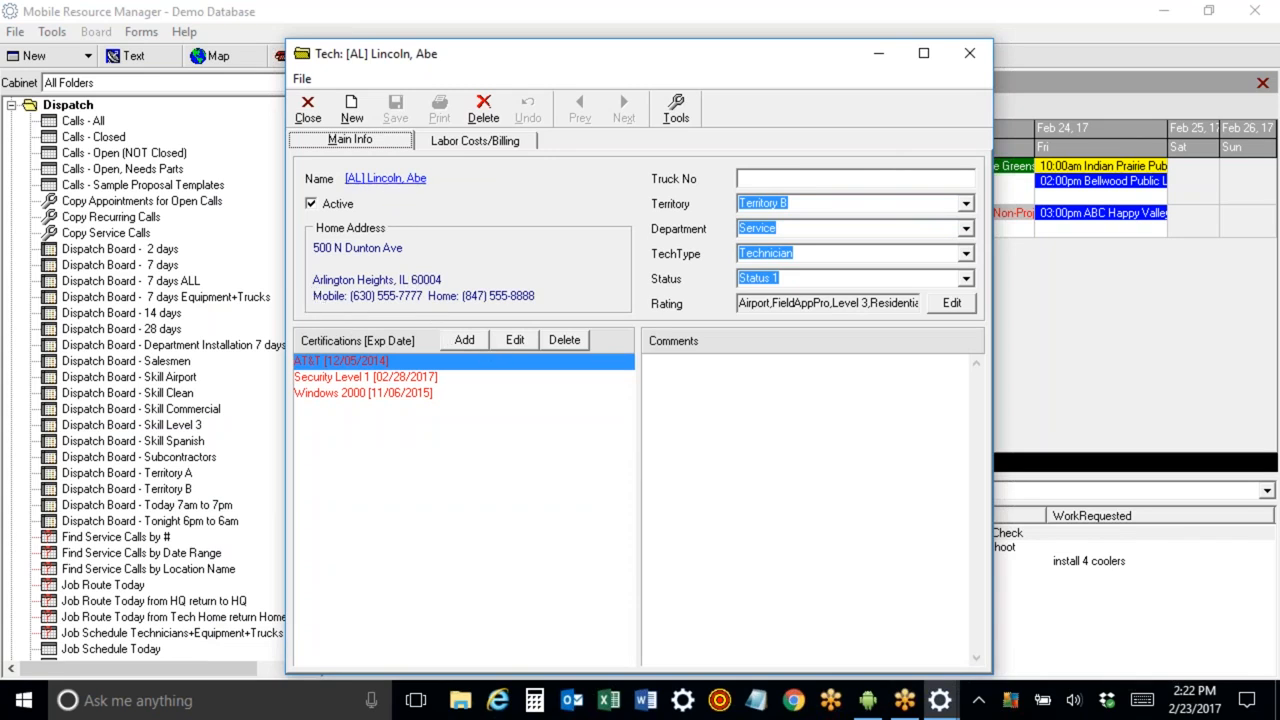
click(950, 304)
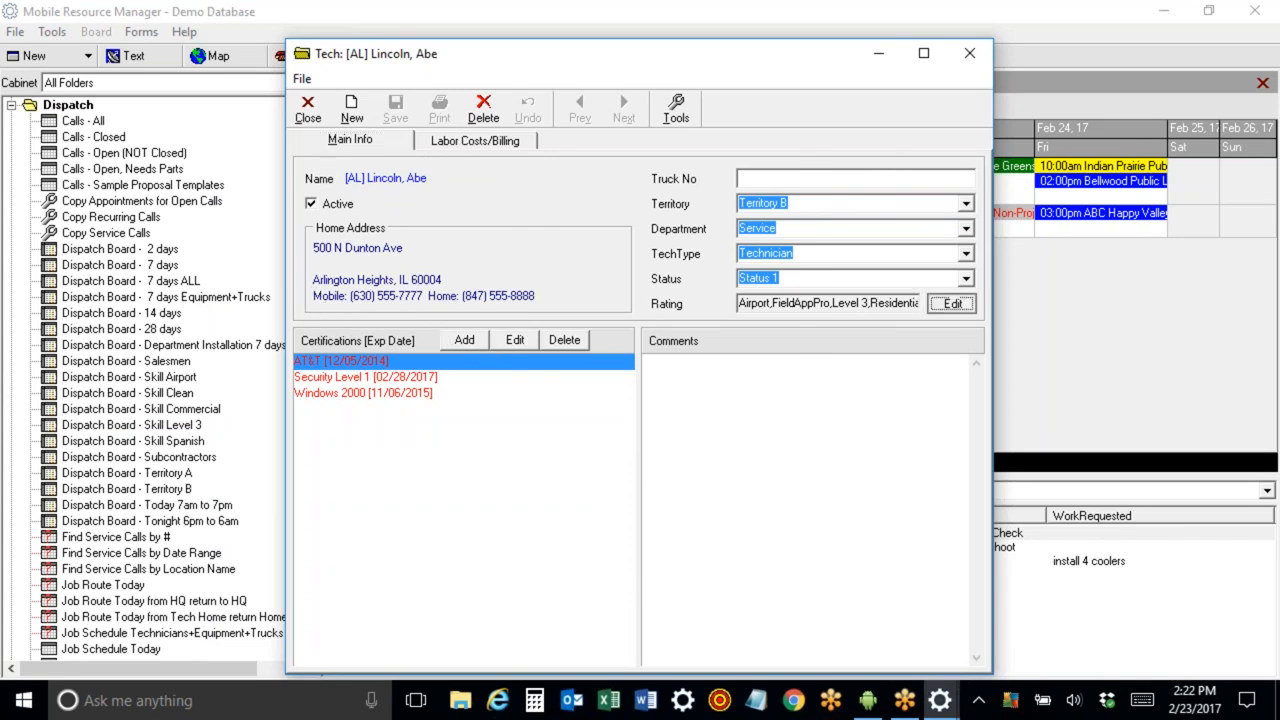
click(501, 314)
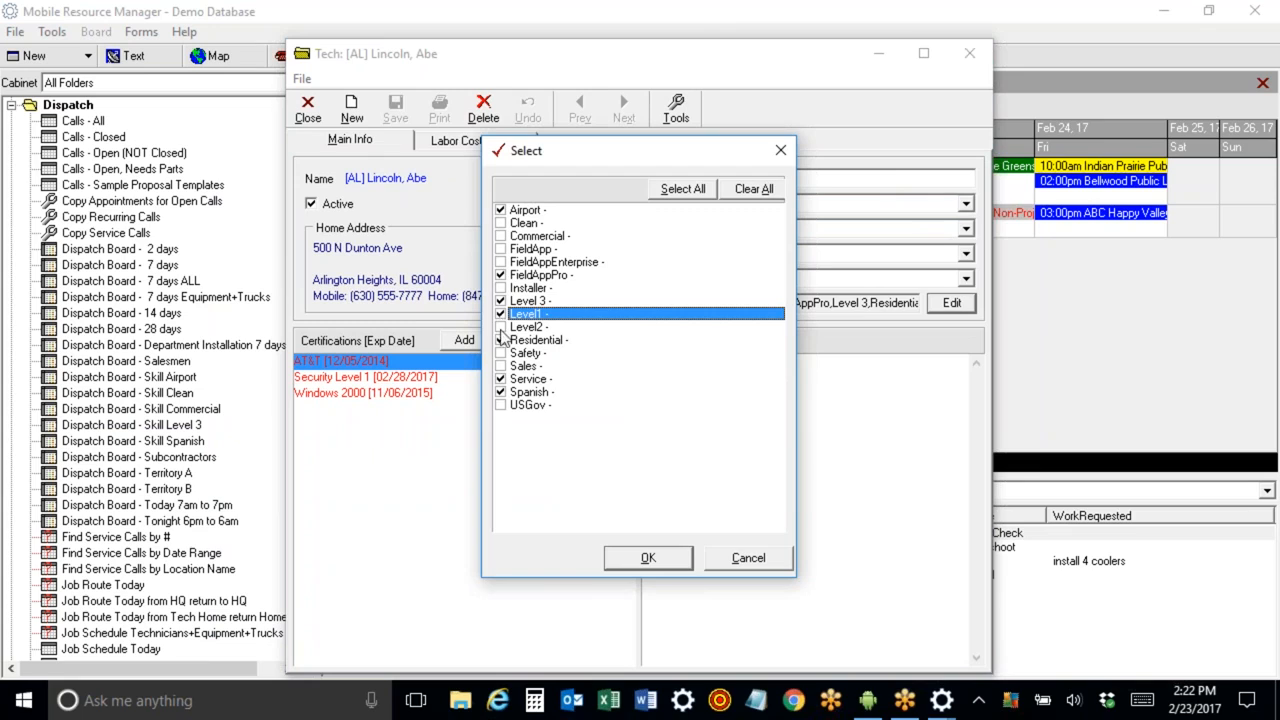
click(501, 327)
click(501, 301)
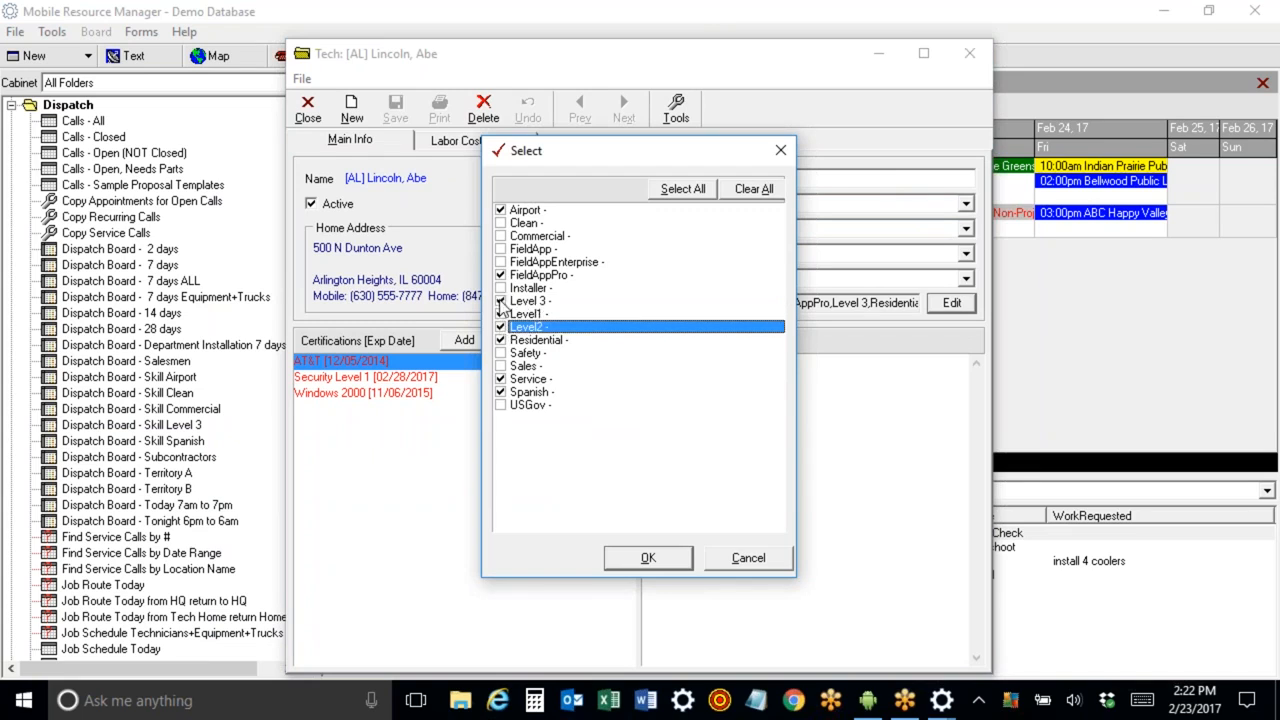
click(663, 560)
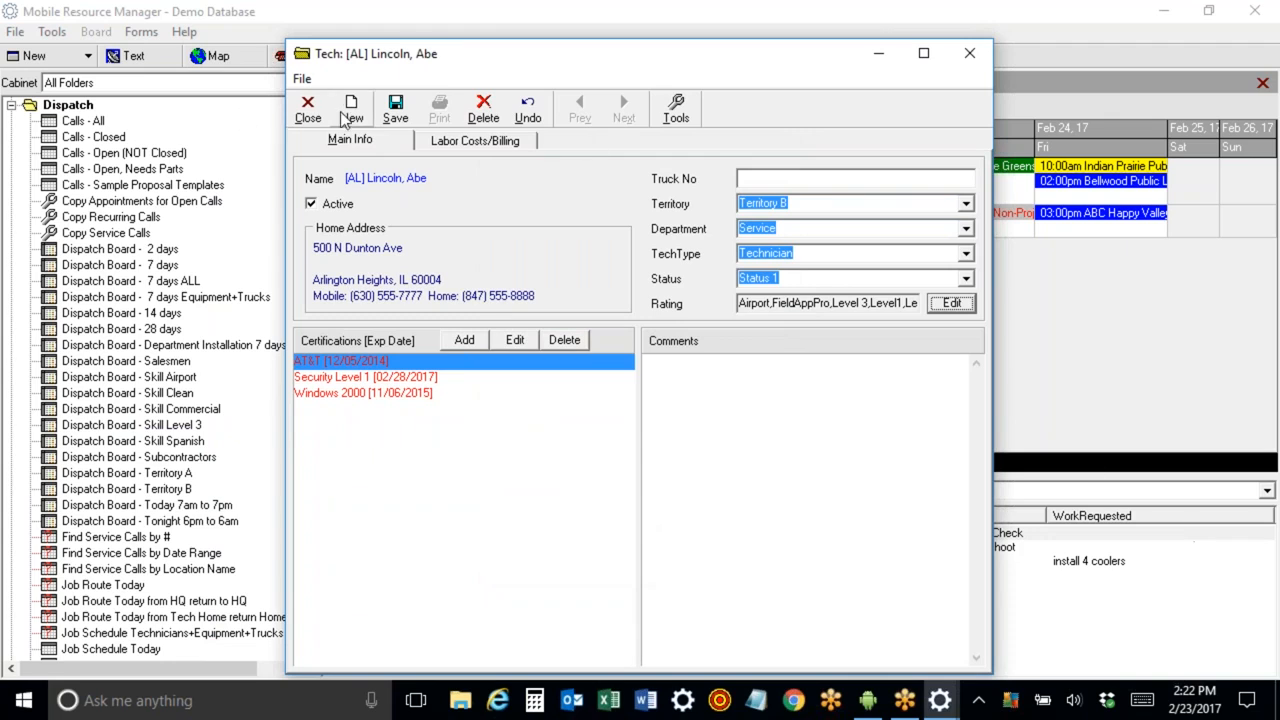
click(395, 110)
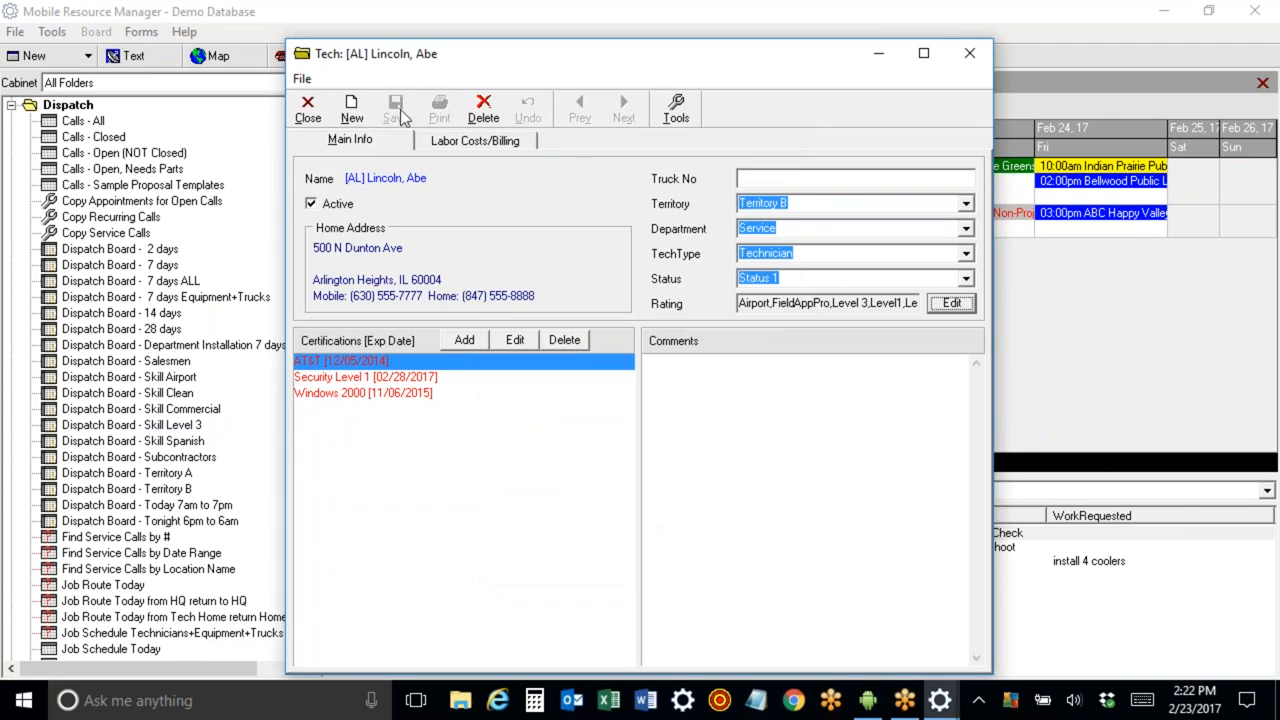
click(970, 55)
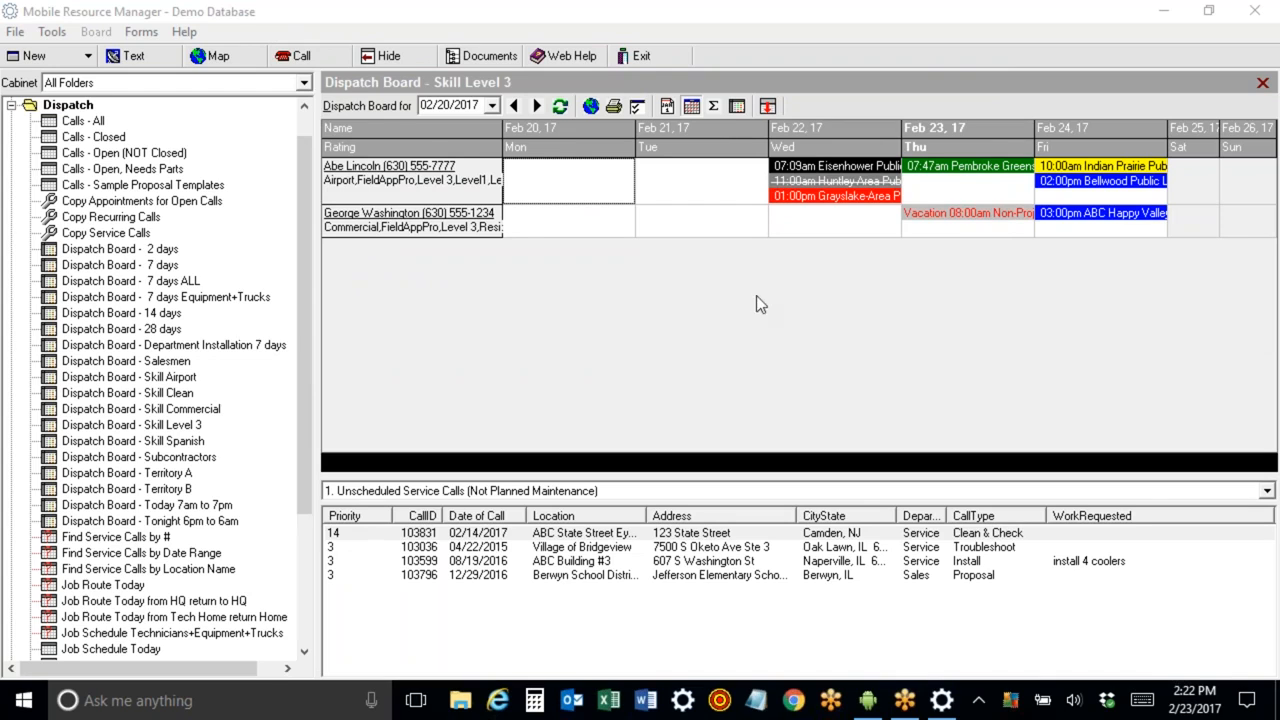
Set the Skill Level 3 board's Department filter to Department A, save the options and apply them.
click(636, 108)
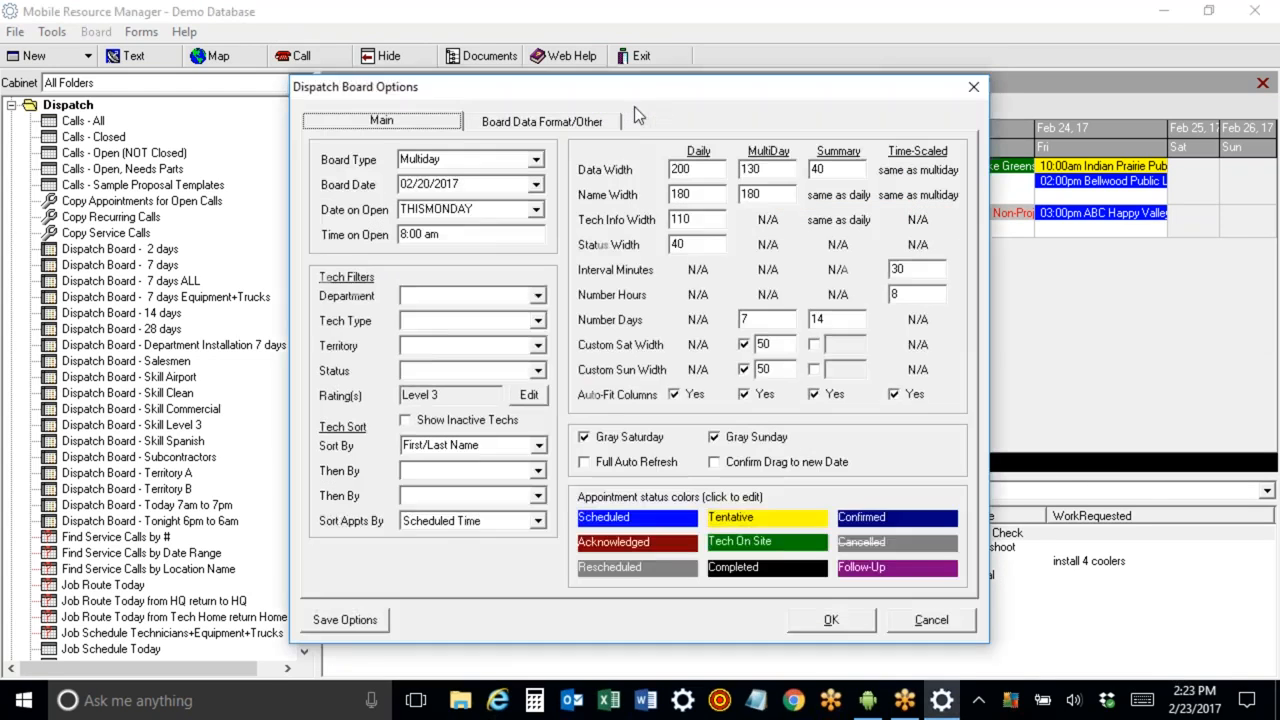
click(530, 396)
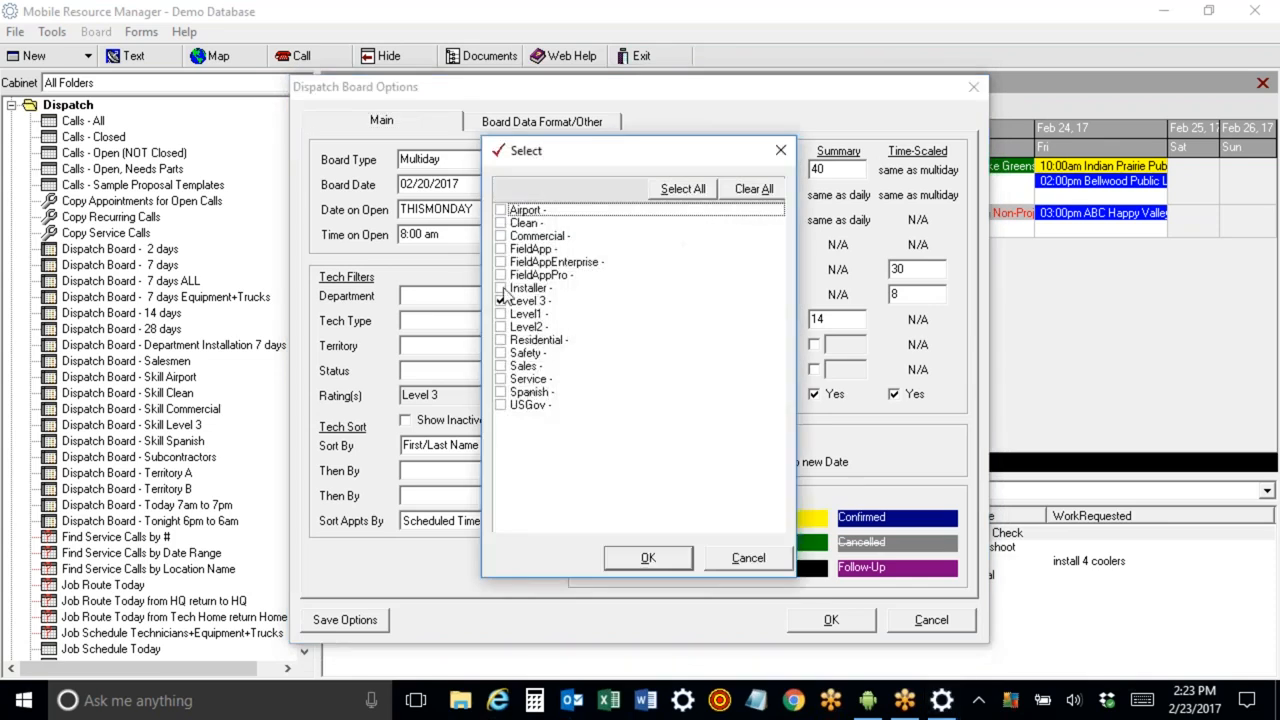
click(747, 560)
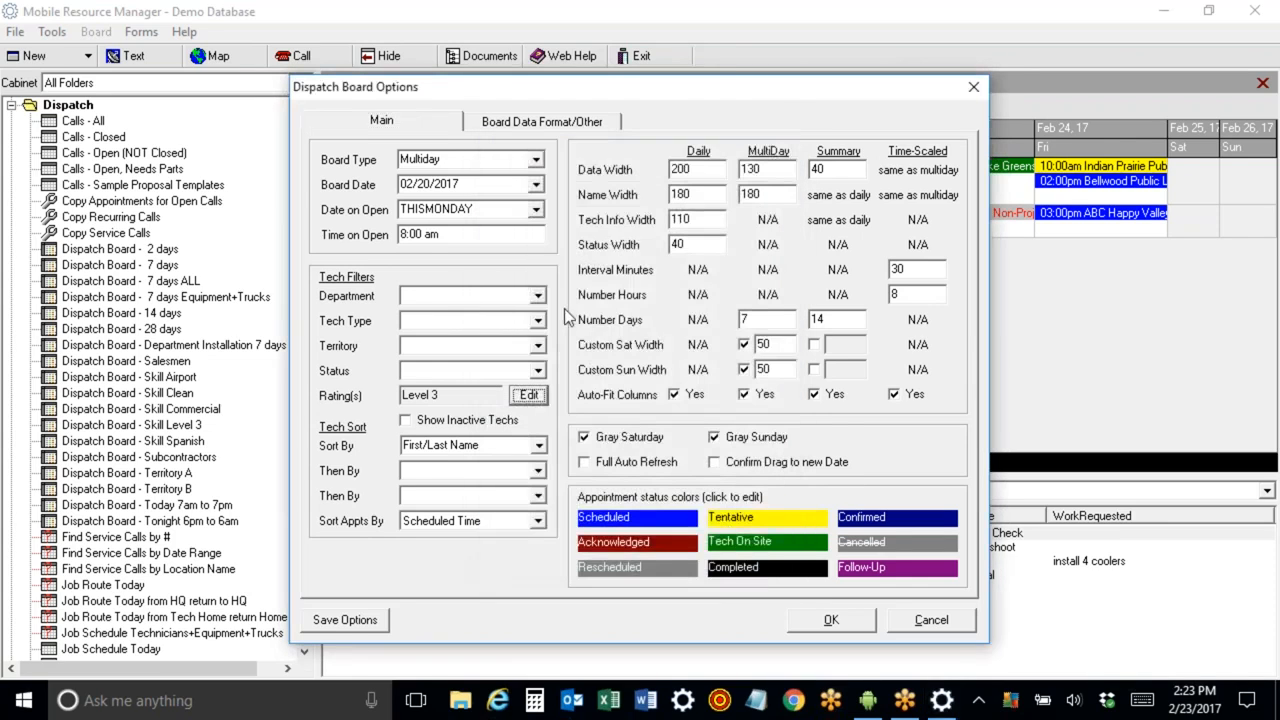
click(536, 296)
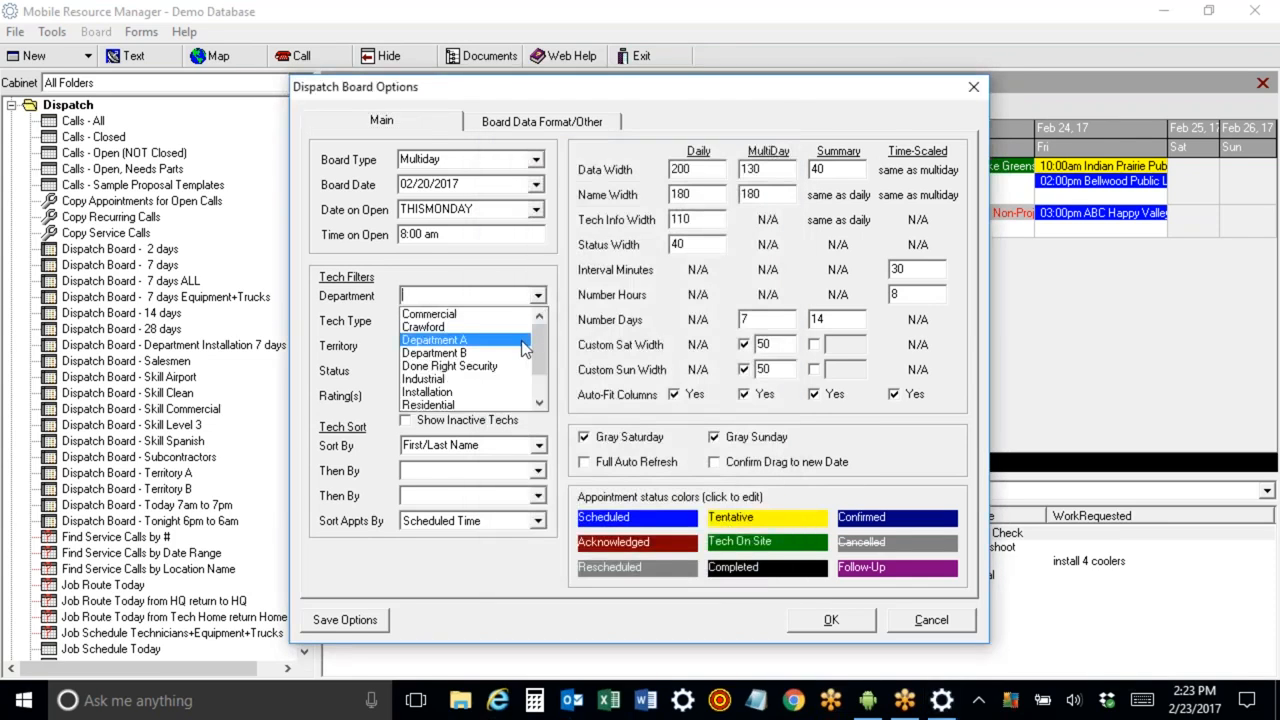
click(531, 340)
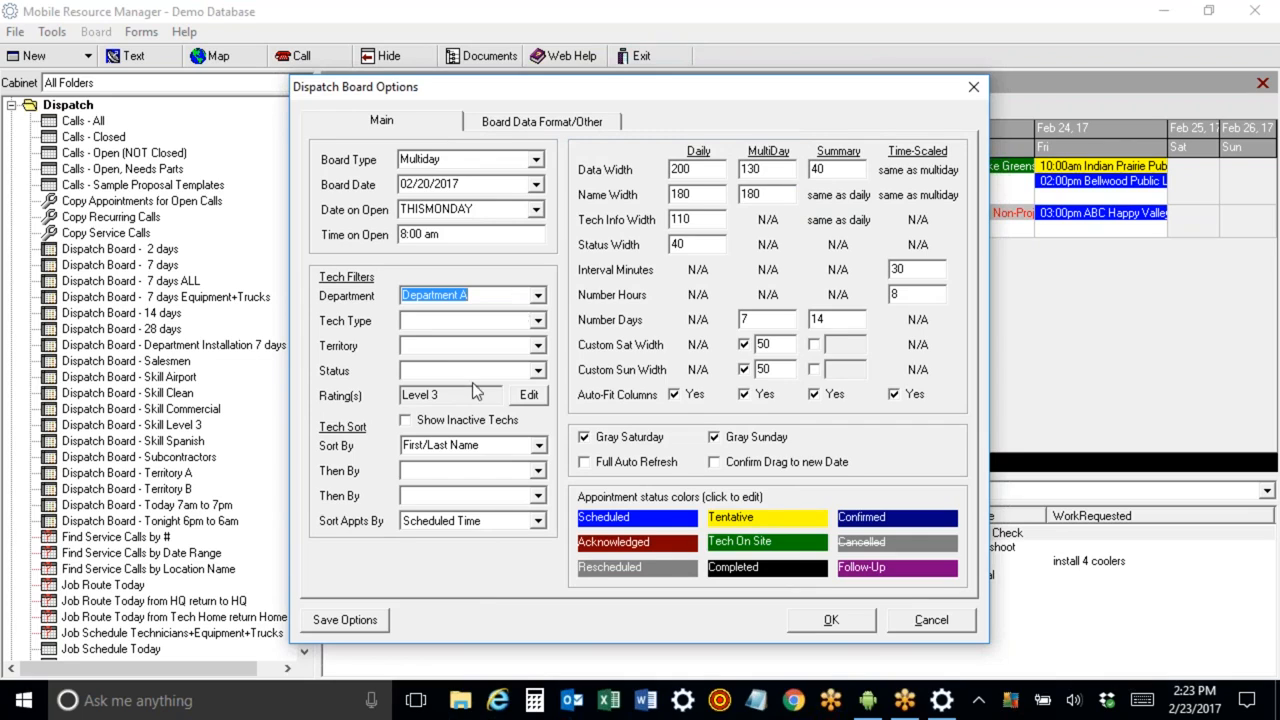
click(338, 621)
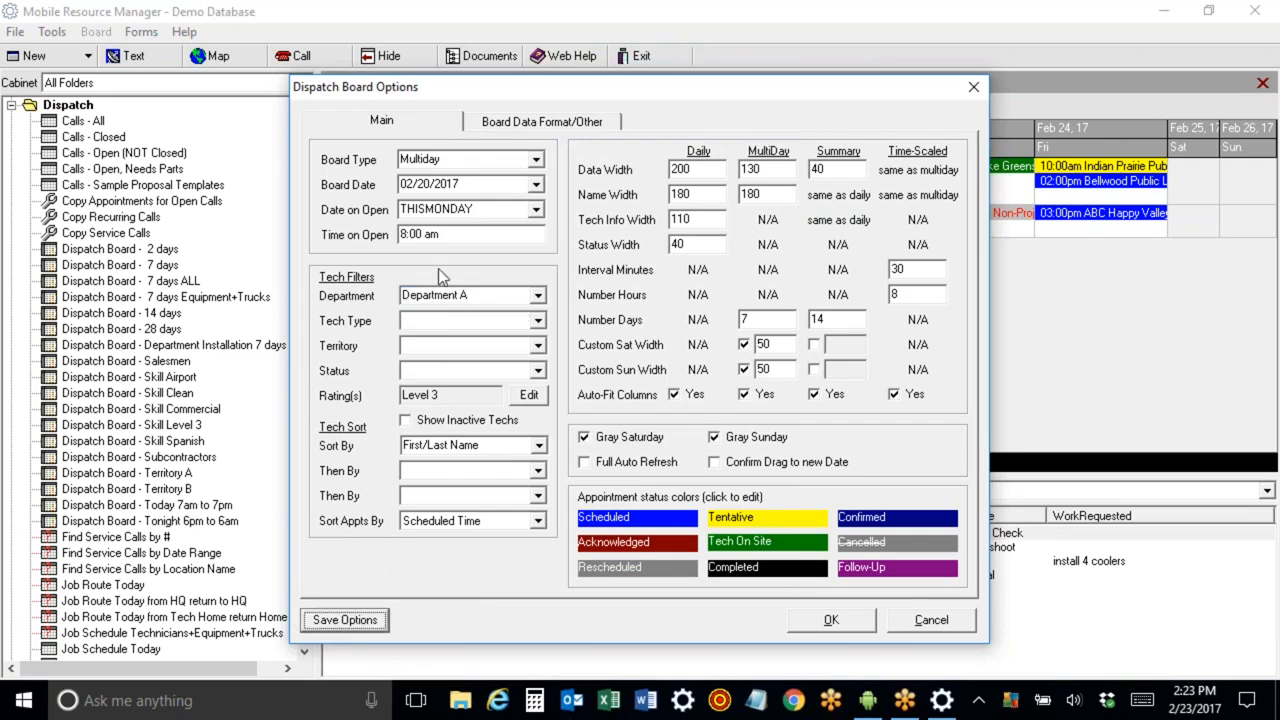
click(847, 622)
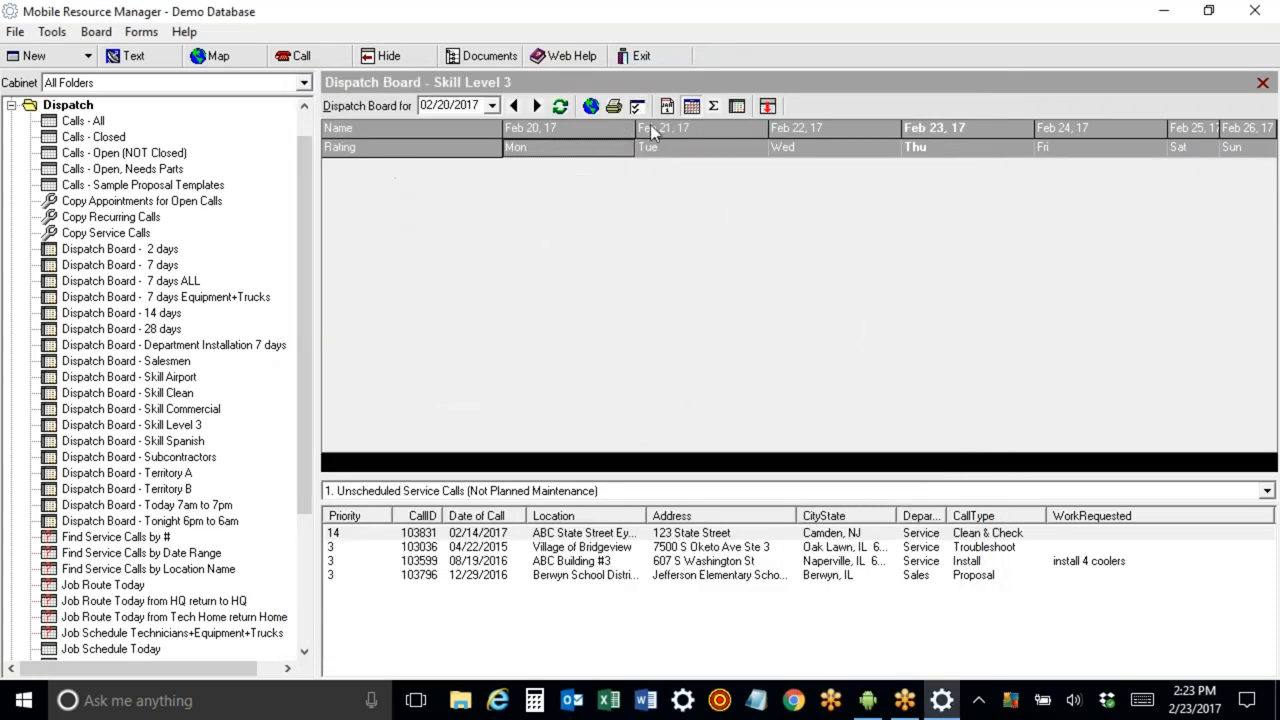
Change the board's Department filter to Department B and apply the options.
click(636, 107)
click(537, 295)
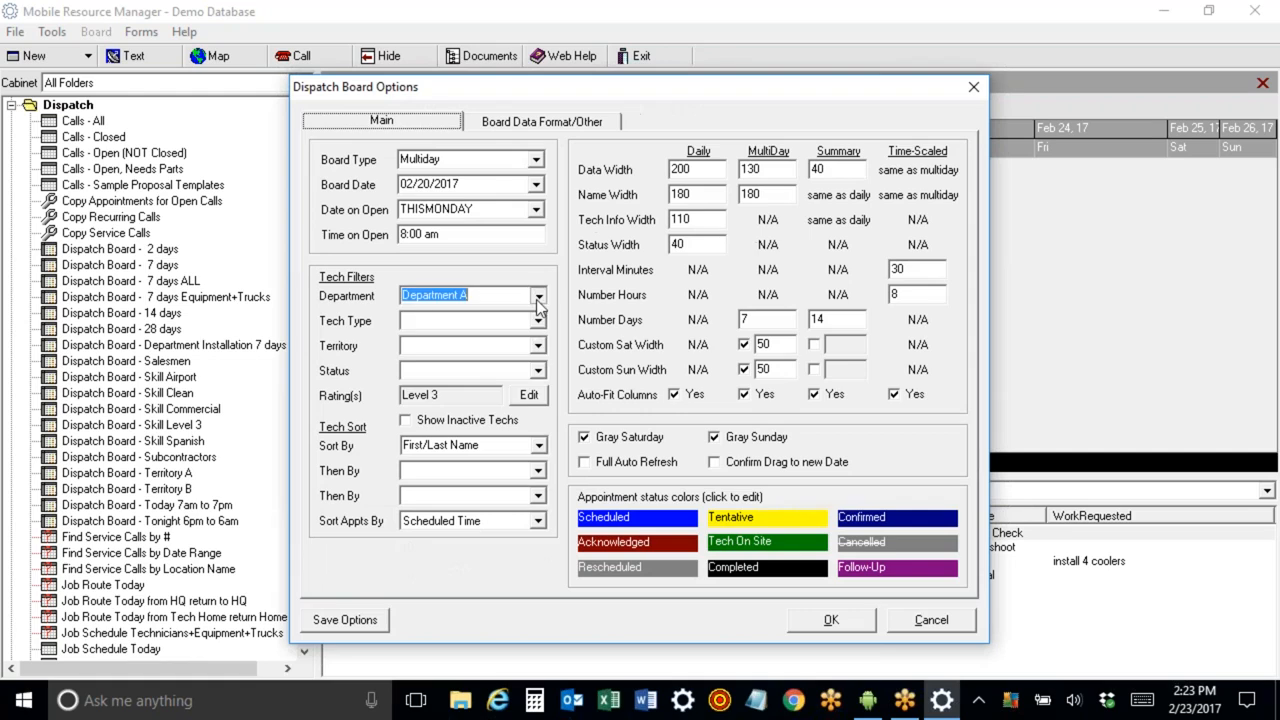
click(465, 327)
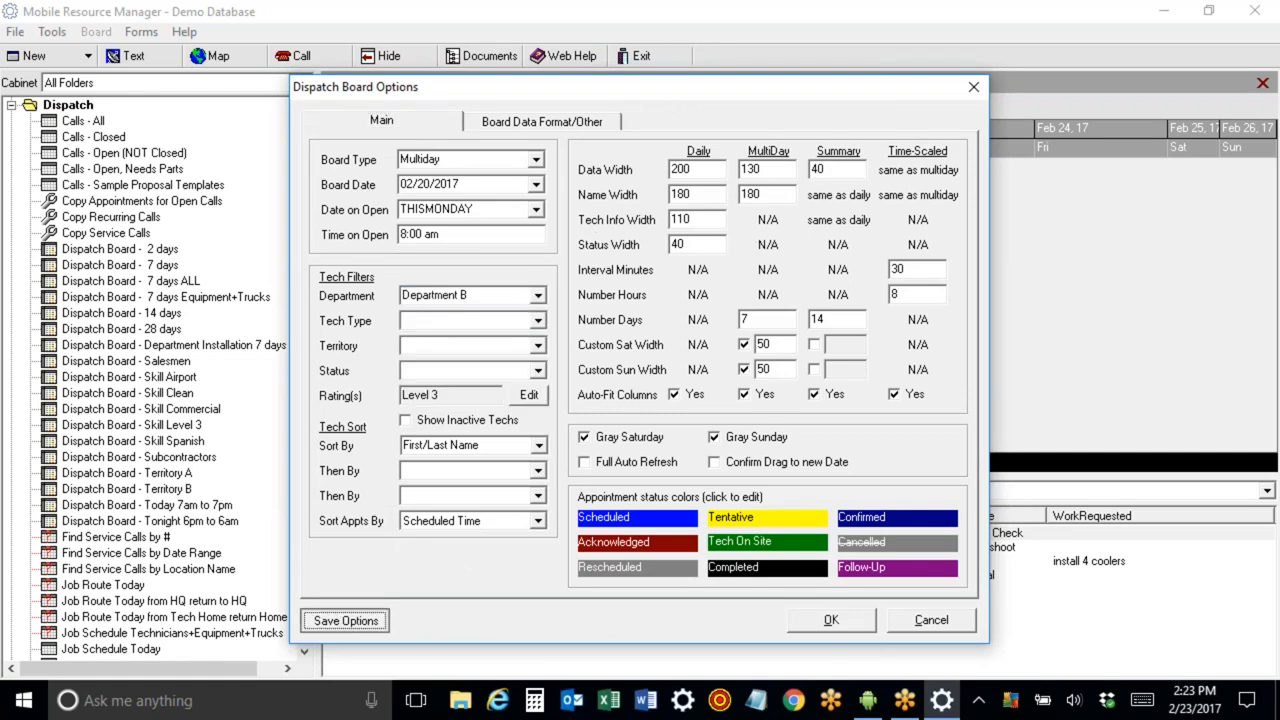
click(831, 628)
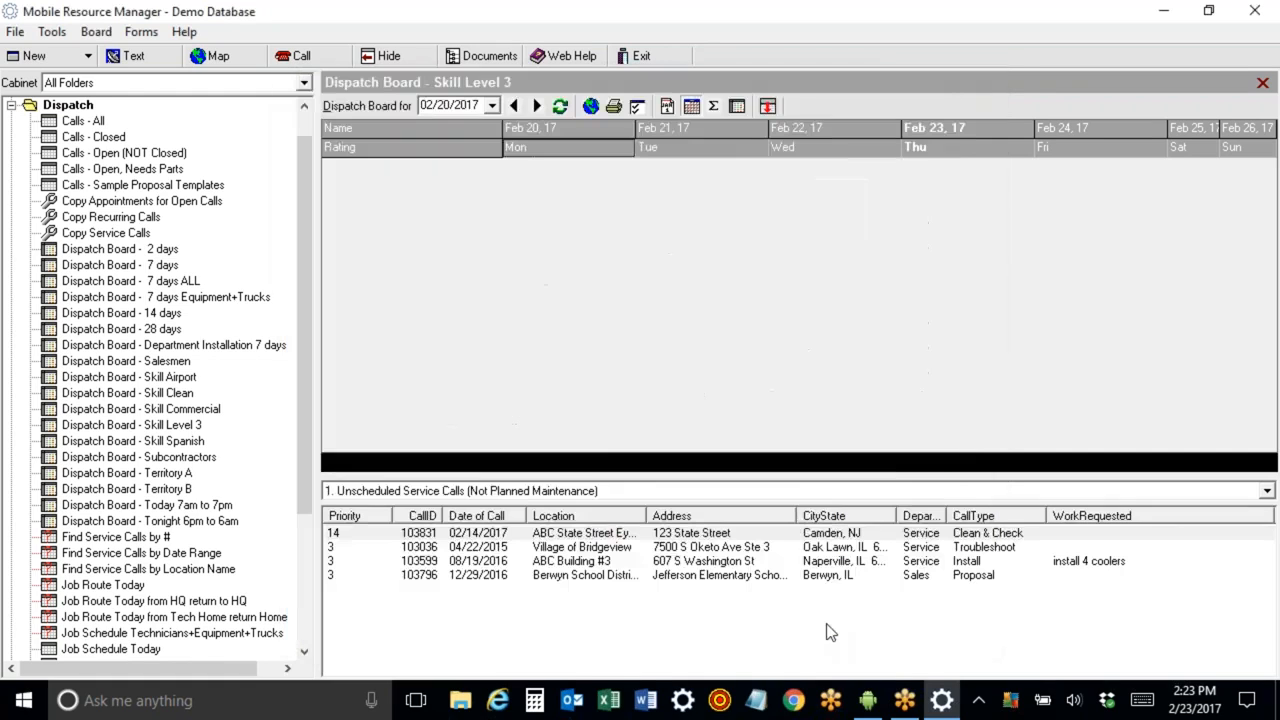
Clear the board's Department filter, save the options and apply them.
click(637, 106)
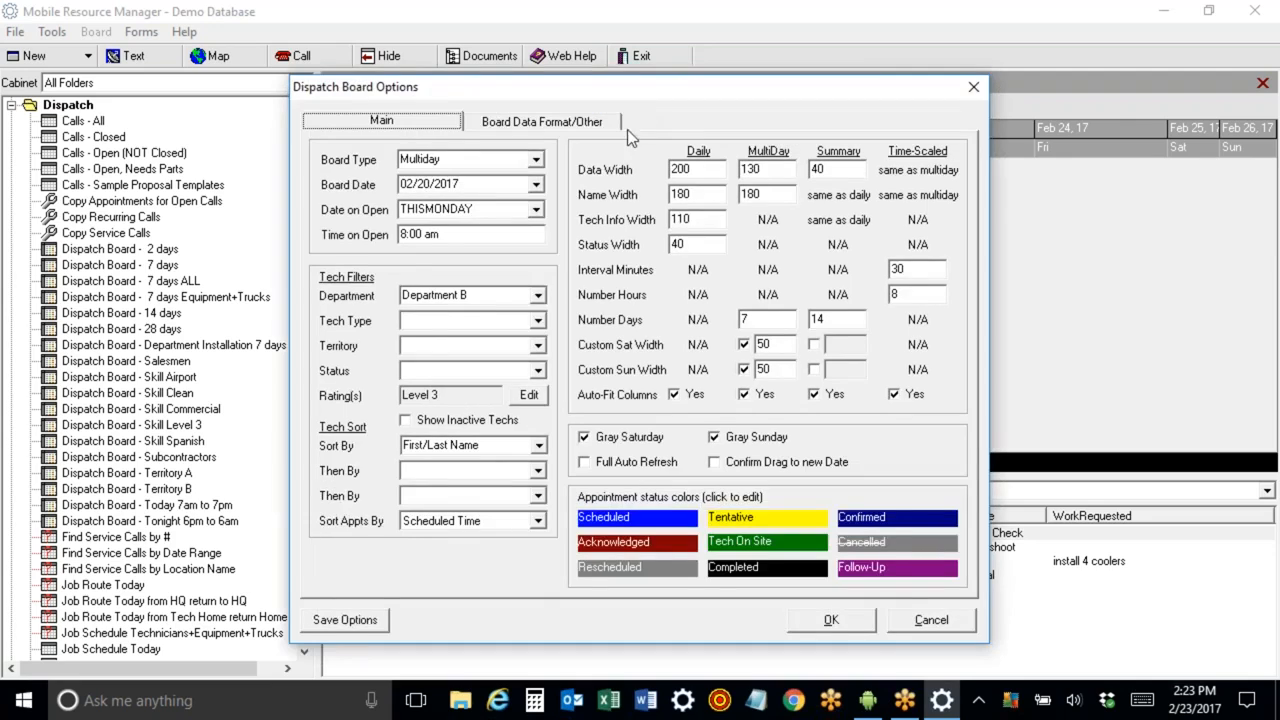
click(515, 291)
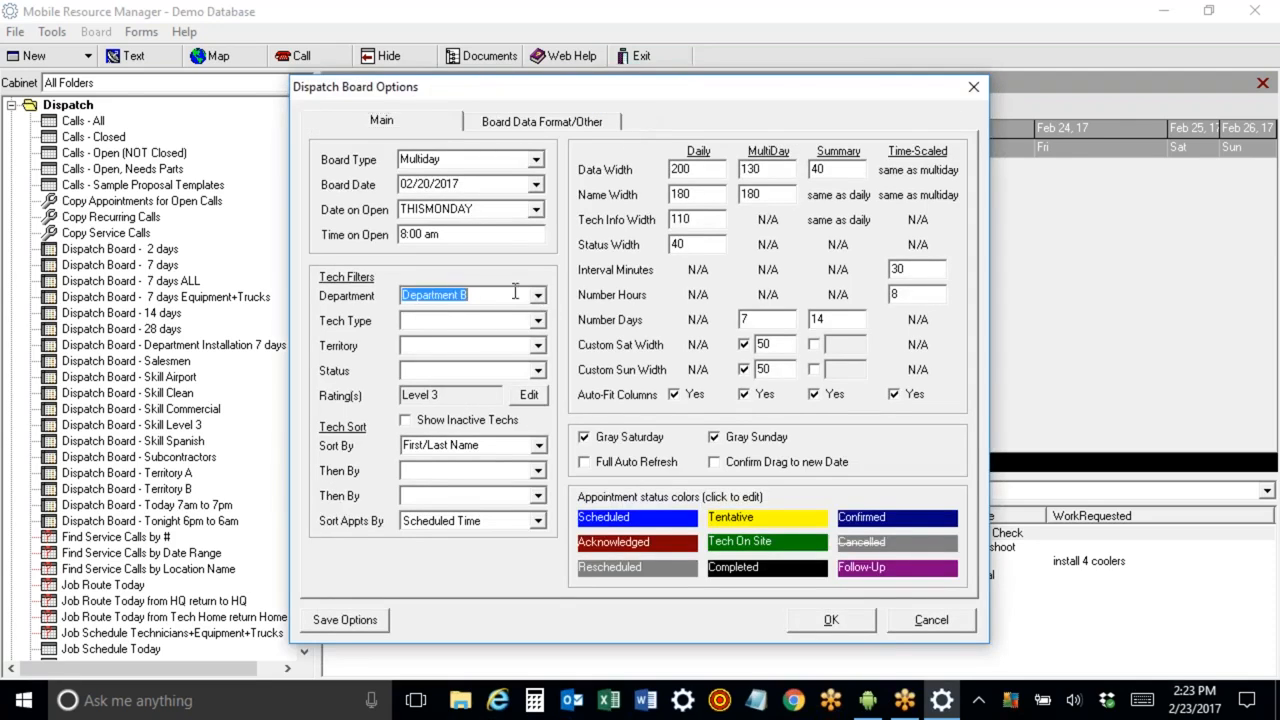
key(Delete)
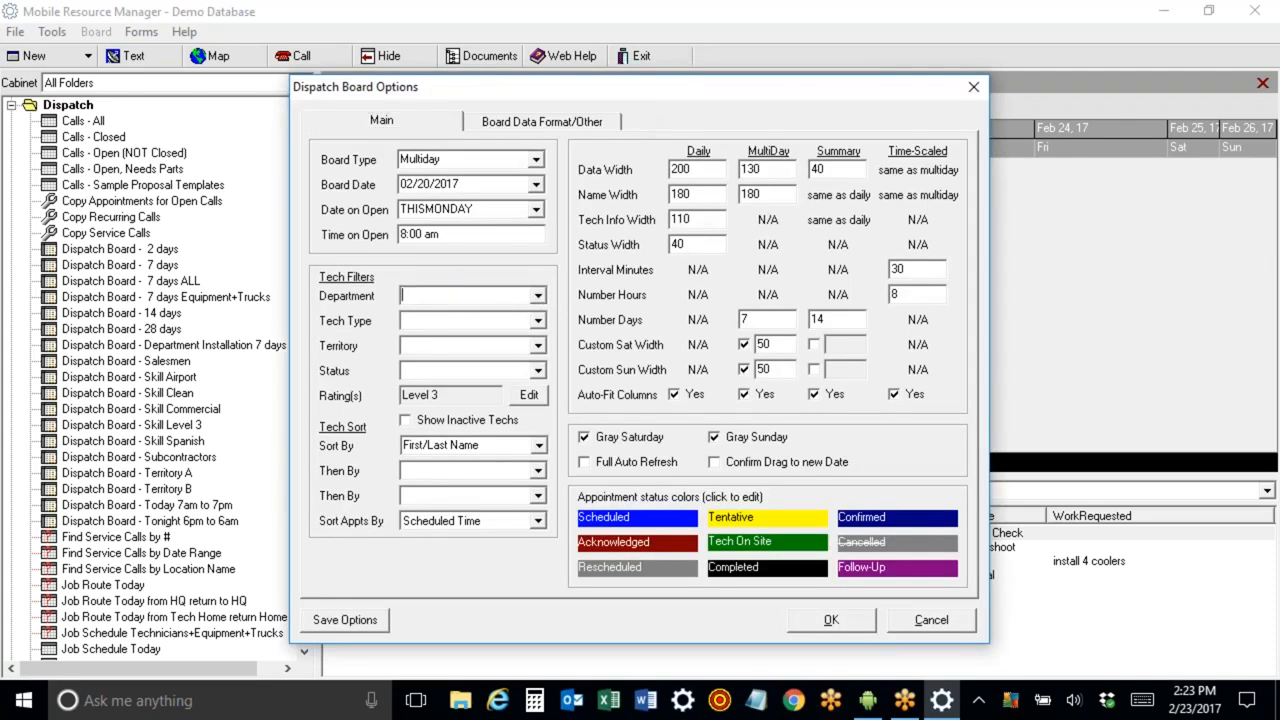
click(348, 622)
click(826, 620)
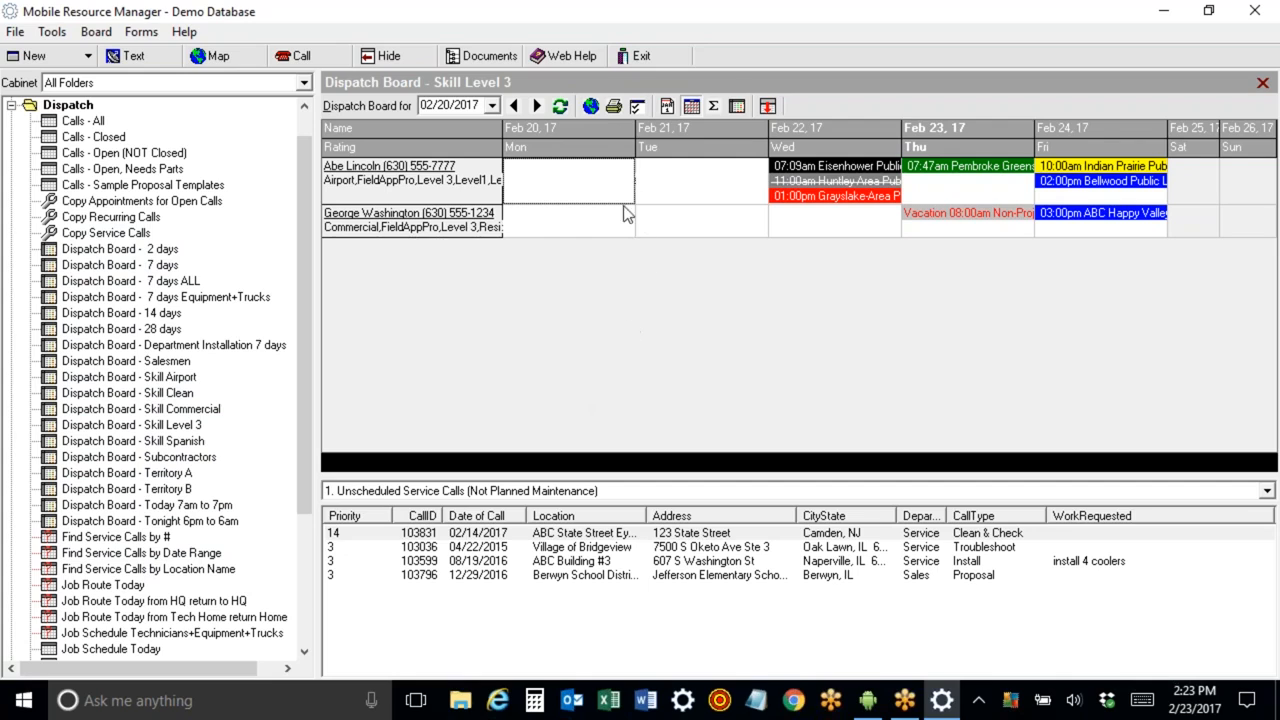
Examine the board options' sort choices and the daily and multiday column width settings.
click(635, 107)
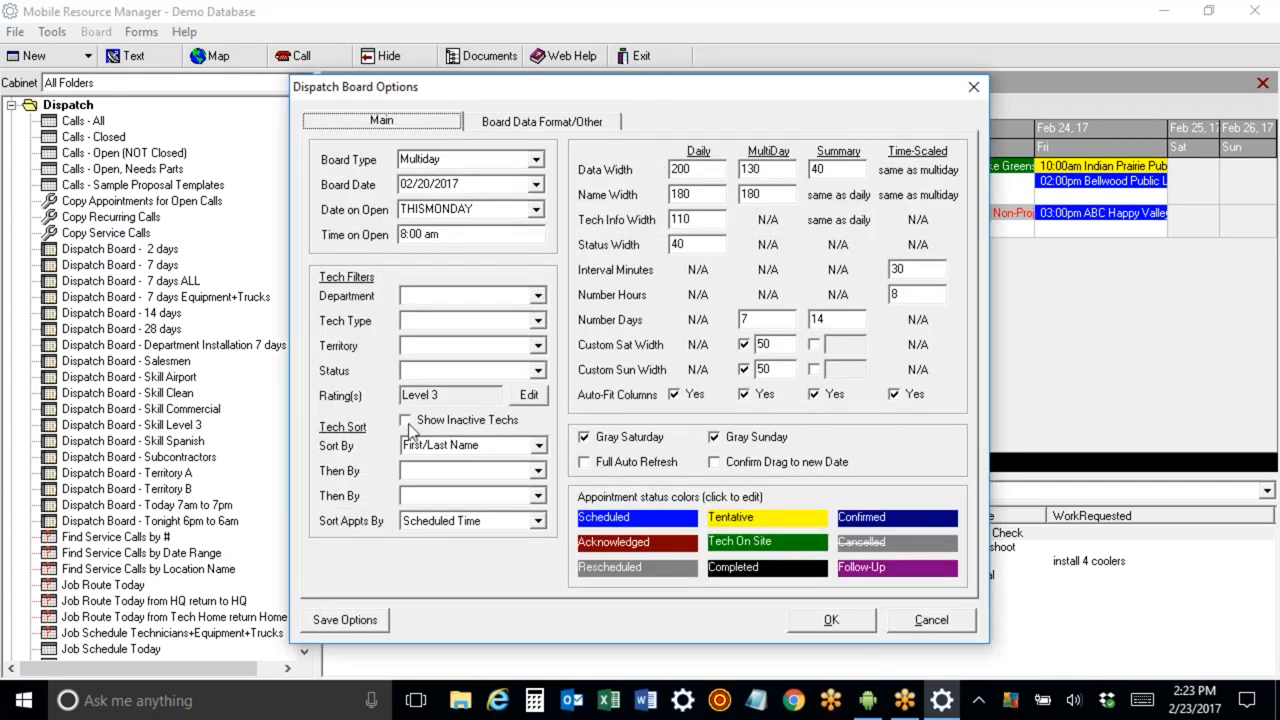
drag(522, 86, 747, 69)
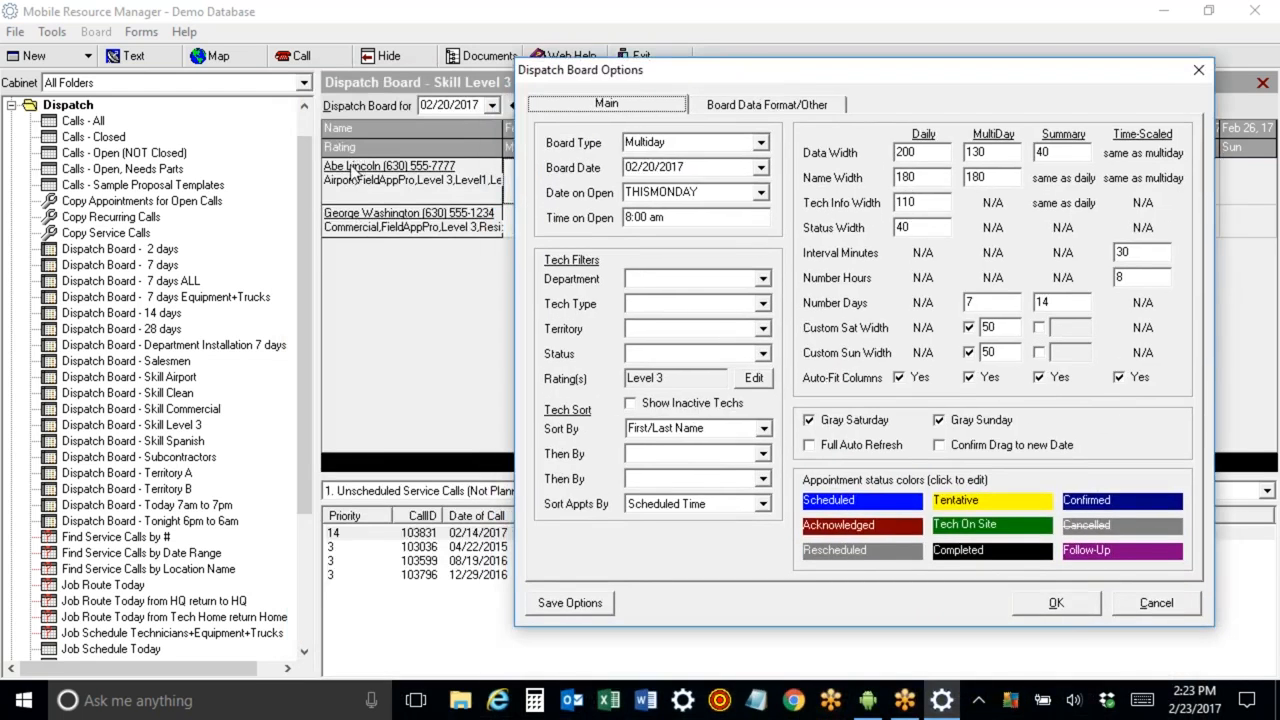
click(764, 428)
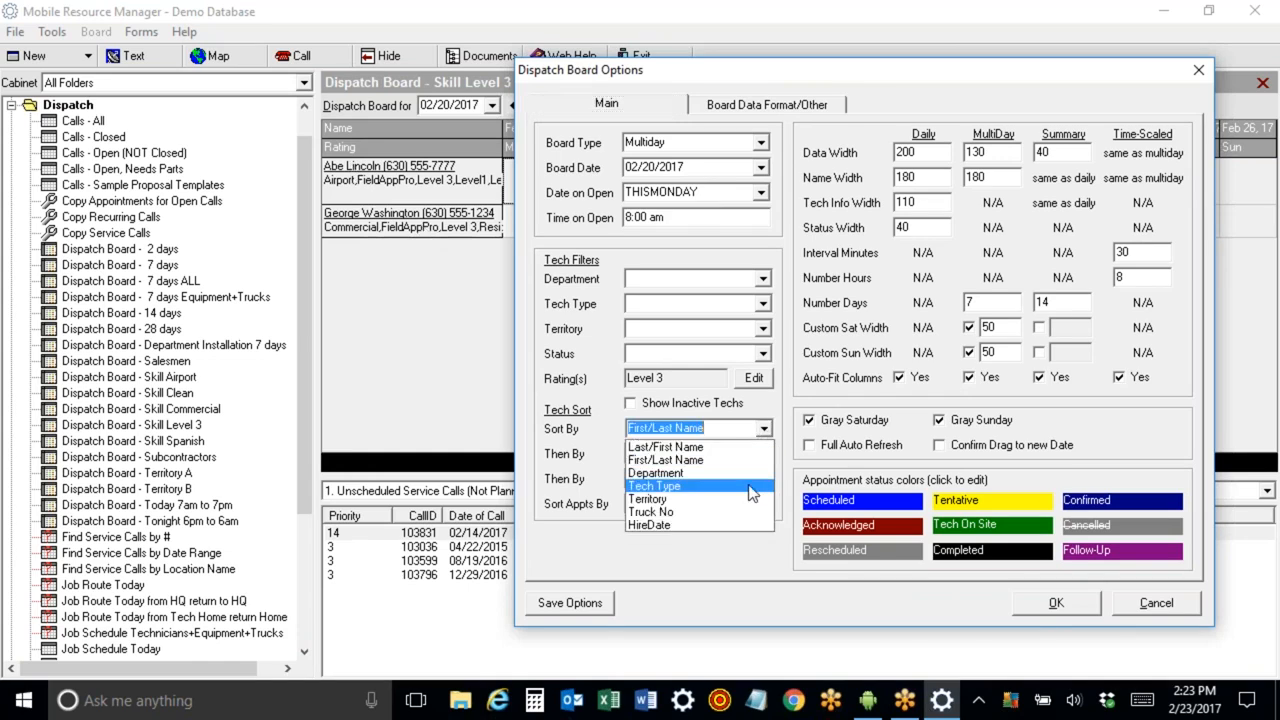
click(421, 306)
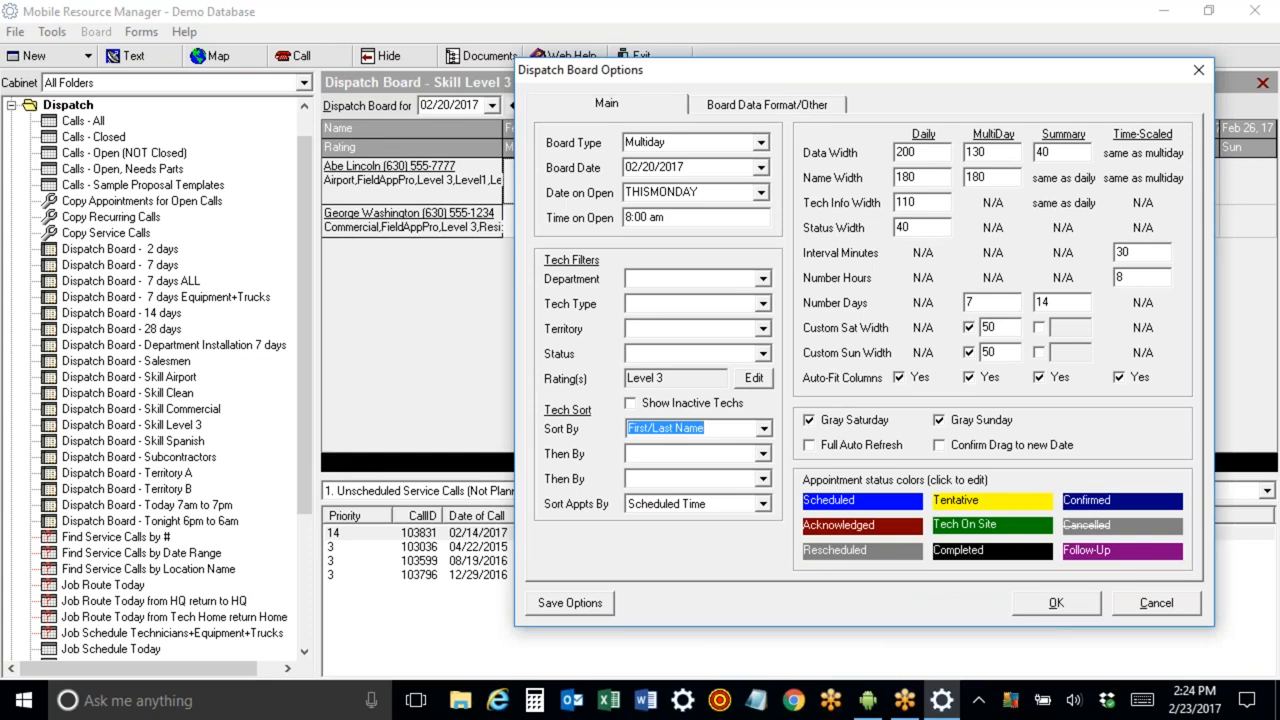
drag(827, 74, 424, 241)
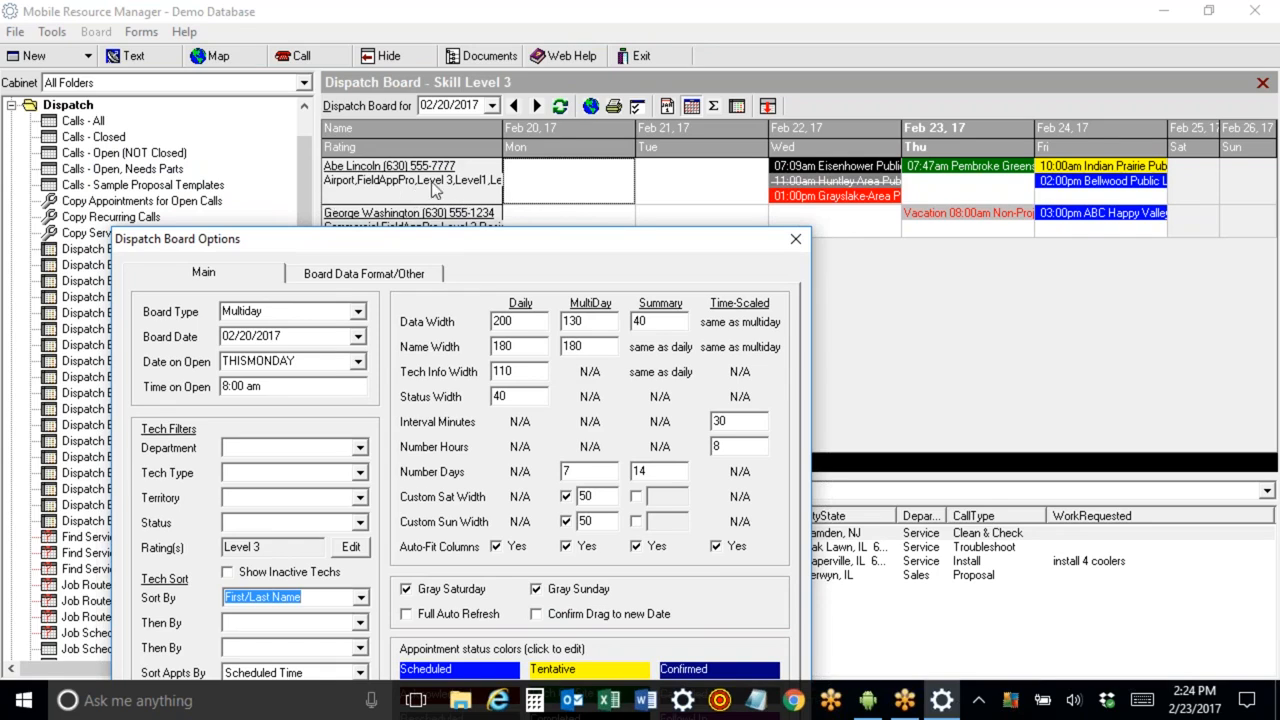
click(515, 321)
click(581, 322)
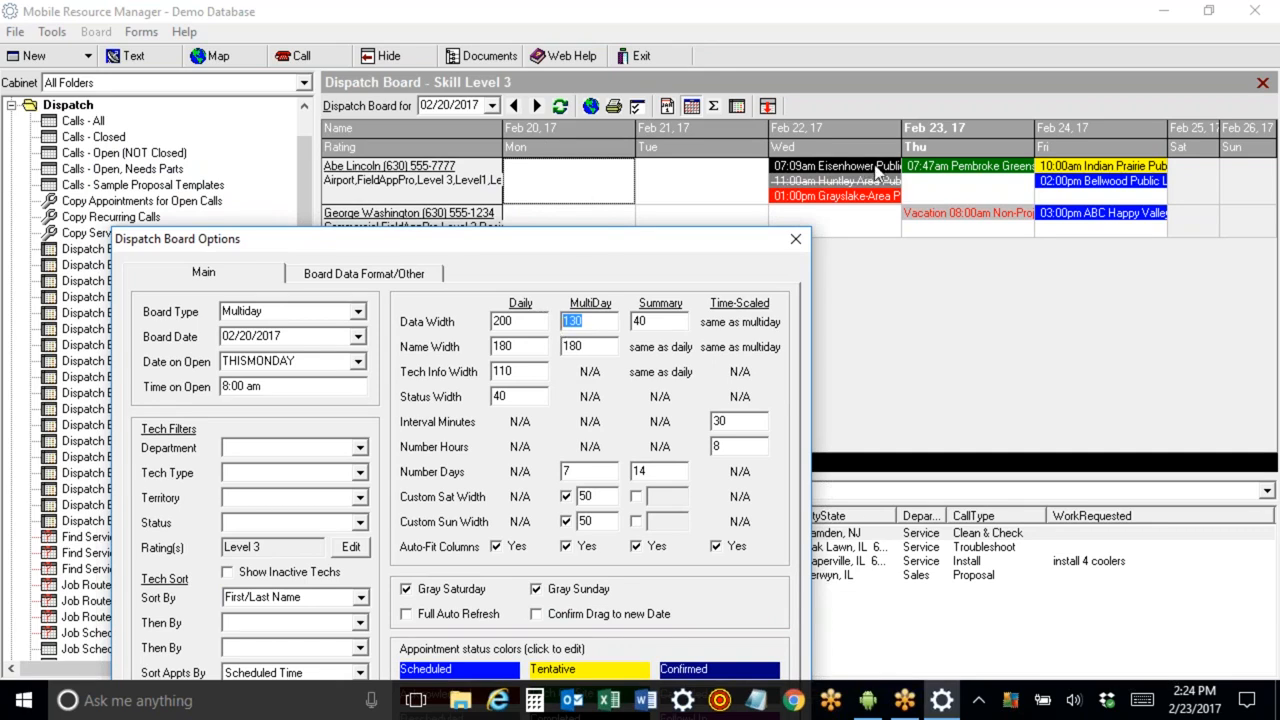
drag(546, 238, 541, 137)
click(579, 368)
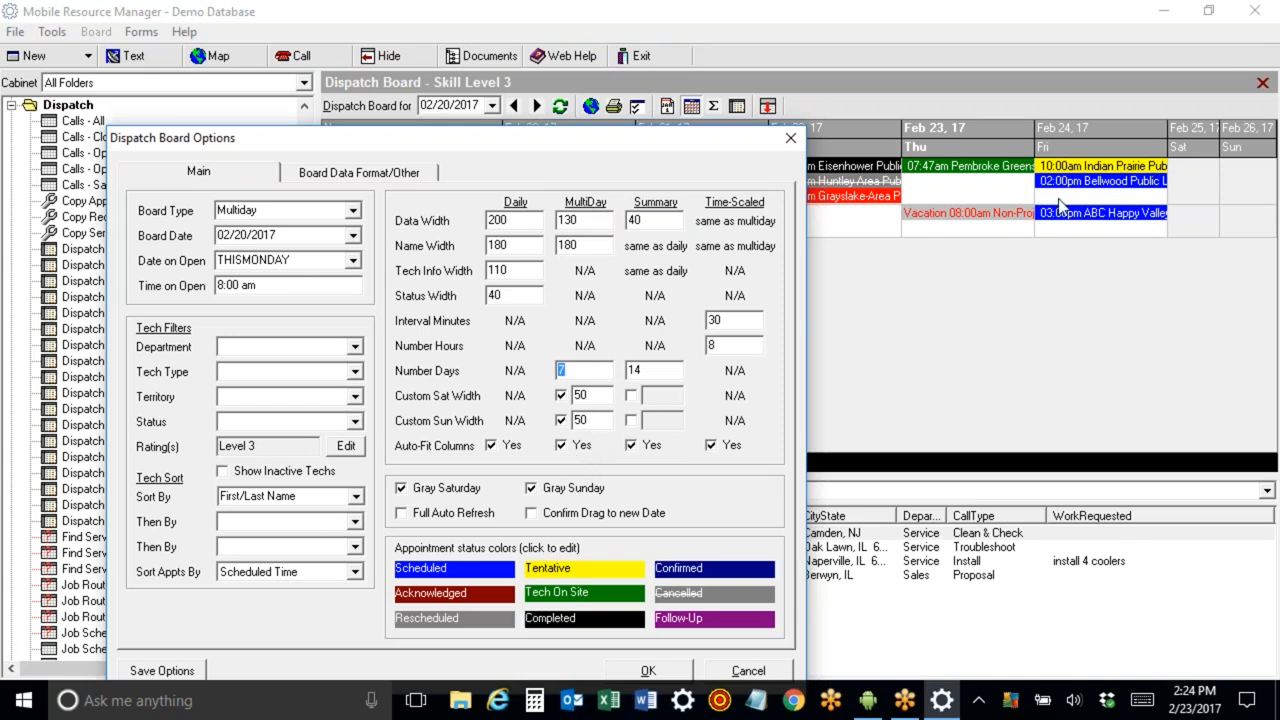
click(1240, 22)
click(1218, 180)
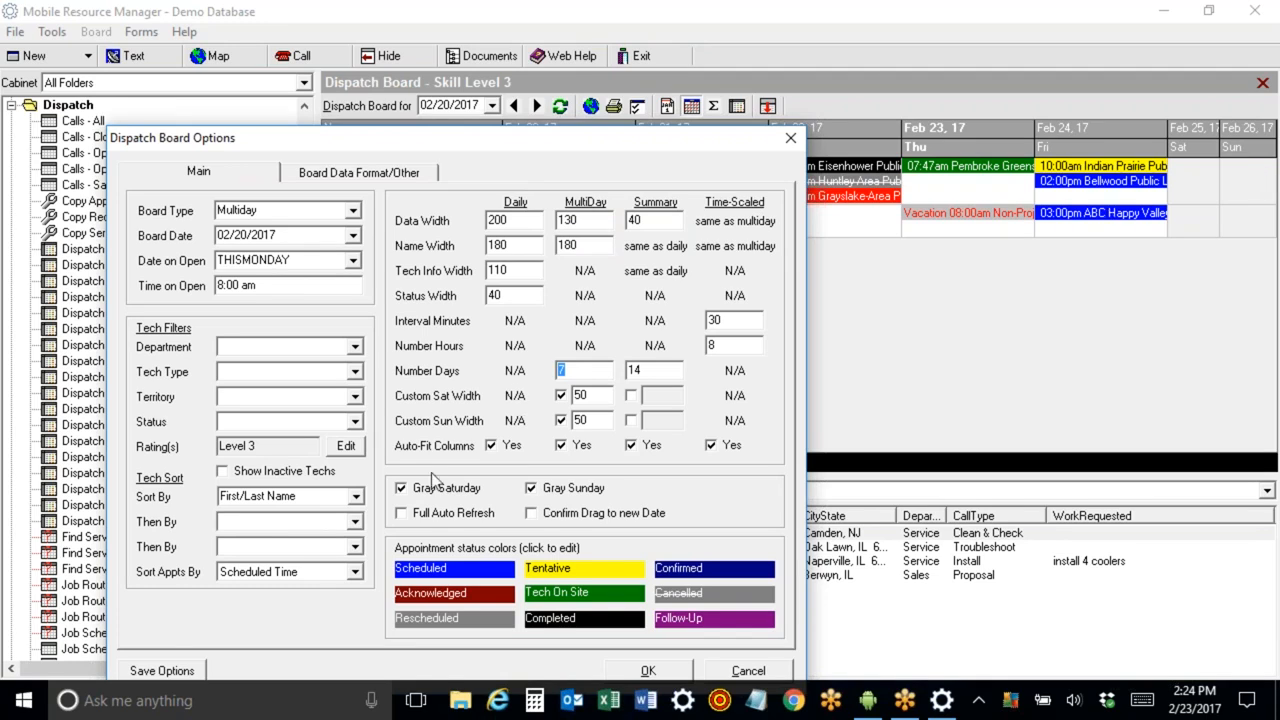
Turn off Gray Saturday and the multiday custom Saturday width, then save and apply the board options.
click(401, 490)
click(561, 396)
click(162, 671)
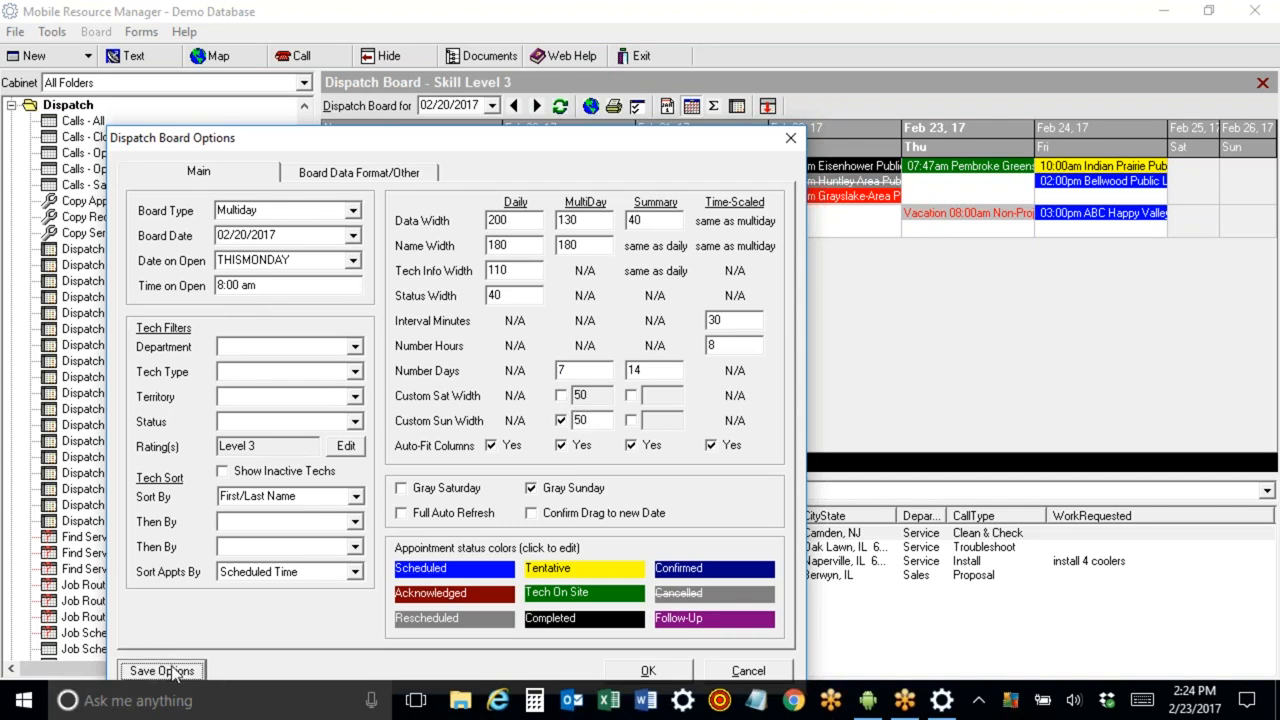
click(662, 673)
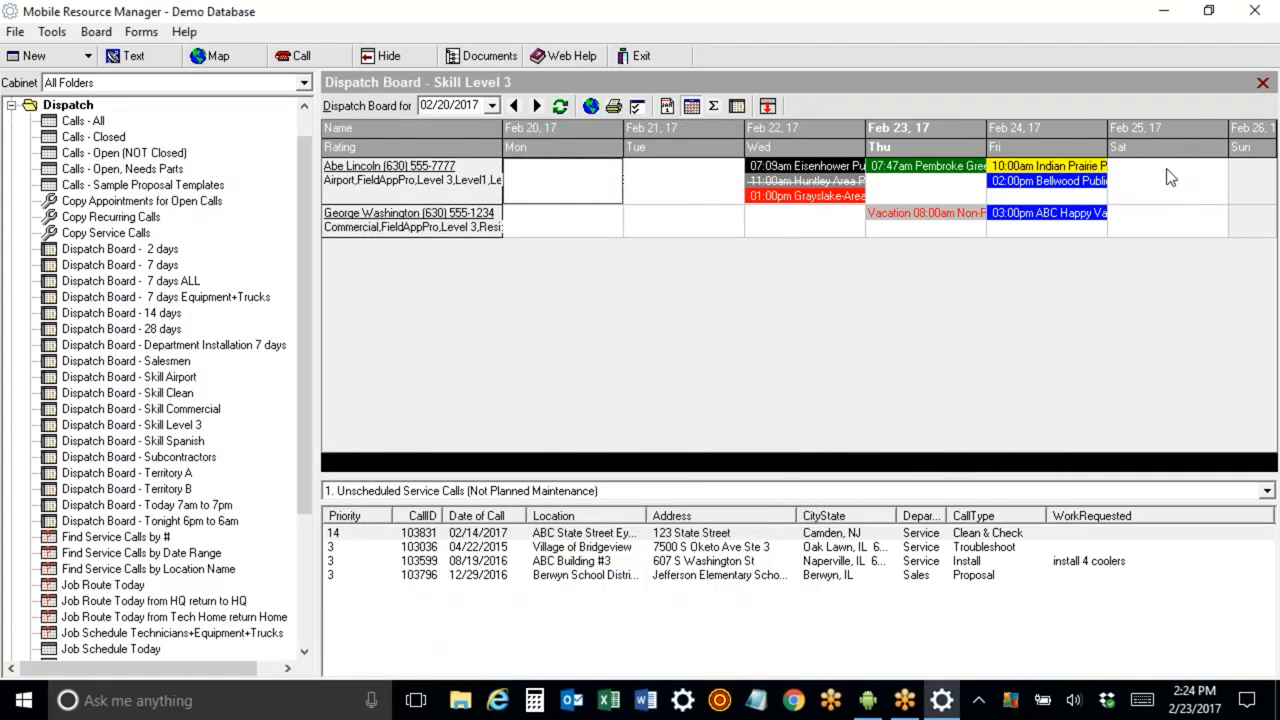
Open the board options and examine the Board Data Format field codes for tech name, tech info and board text, then close the dialog.
click(638, 107)
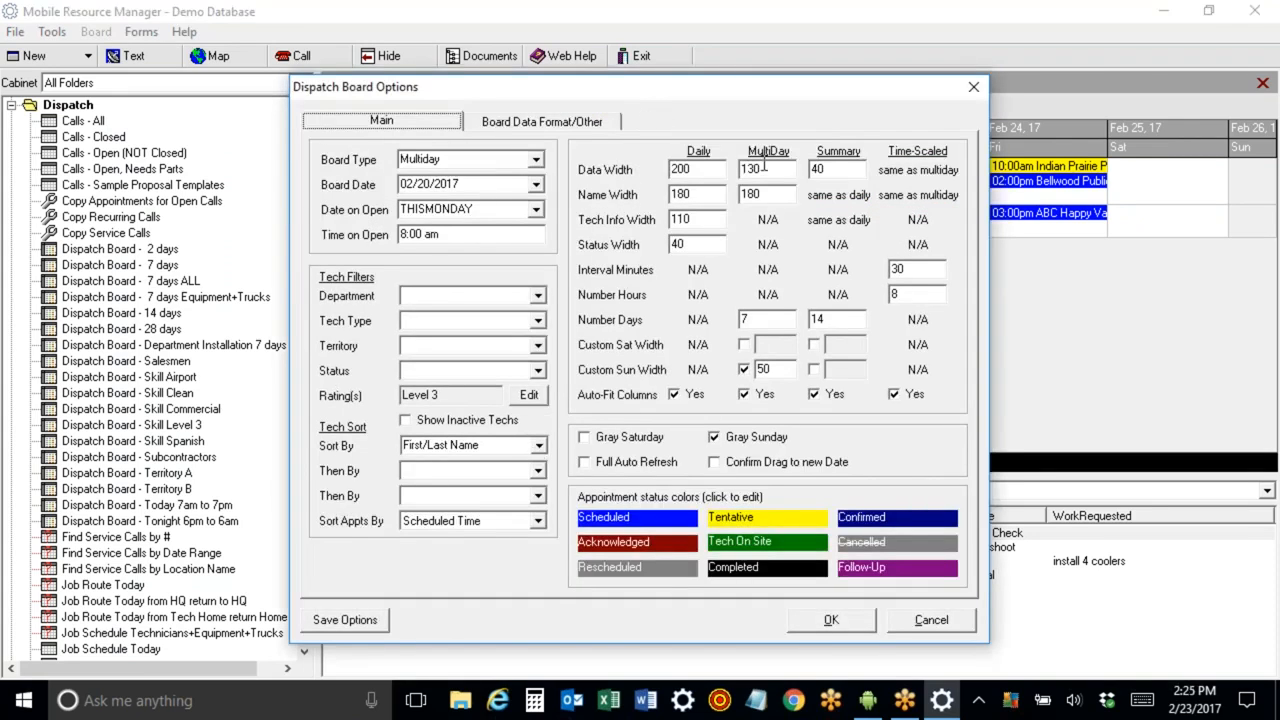
drag(549, 92, 523, 237)
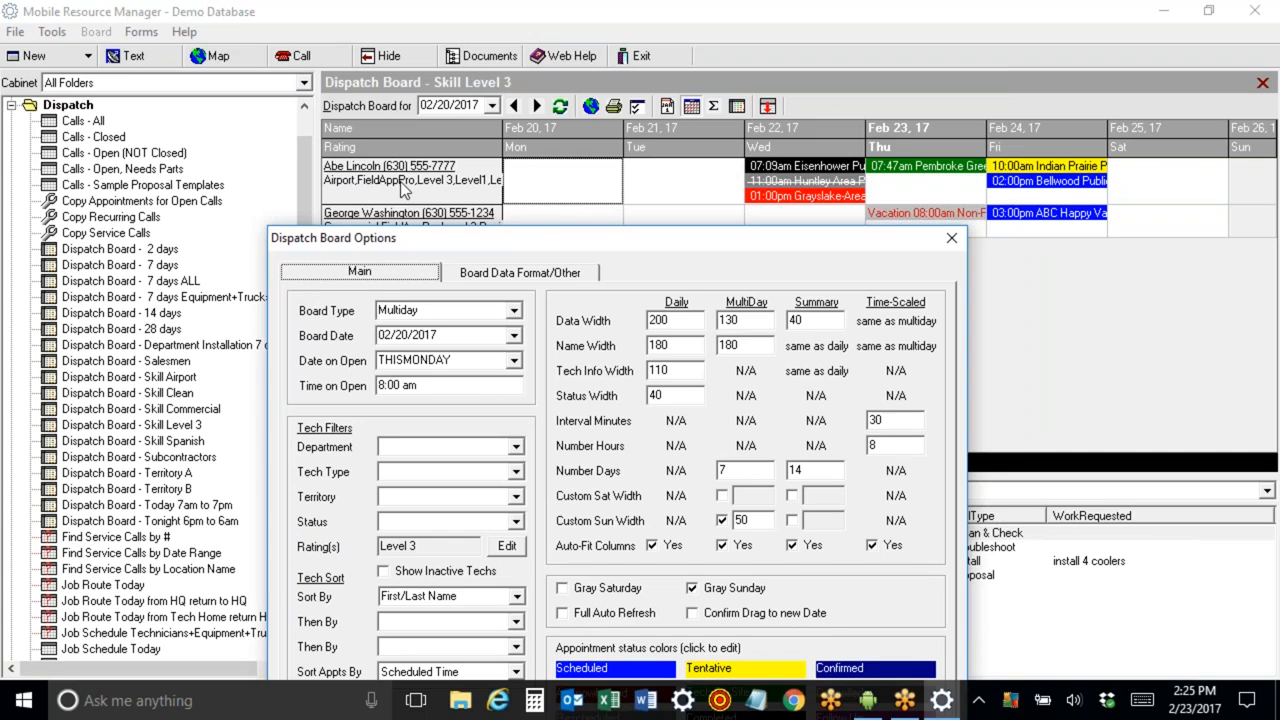
click(500, 278)
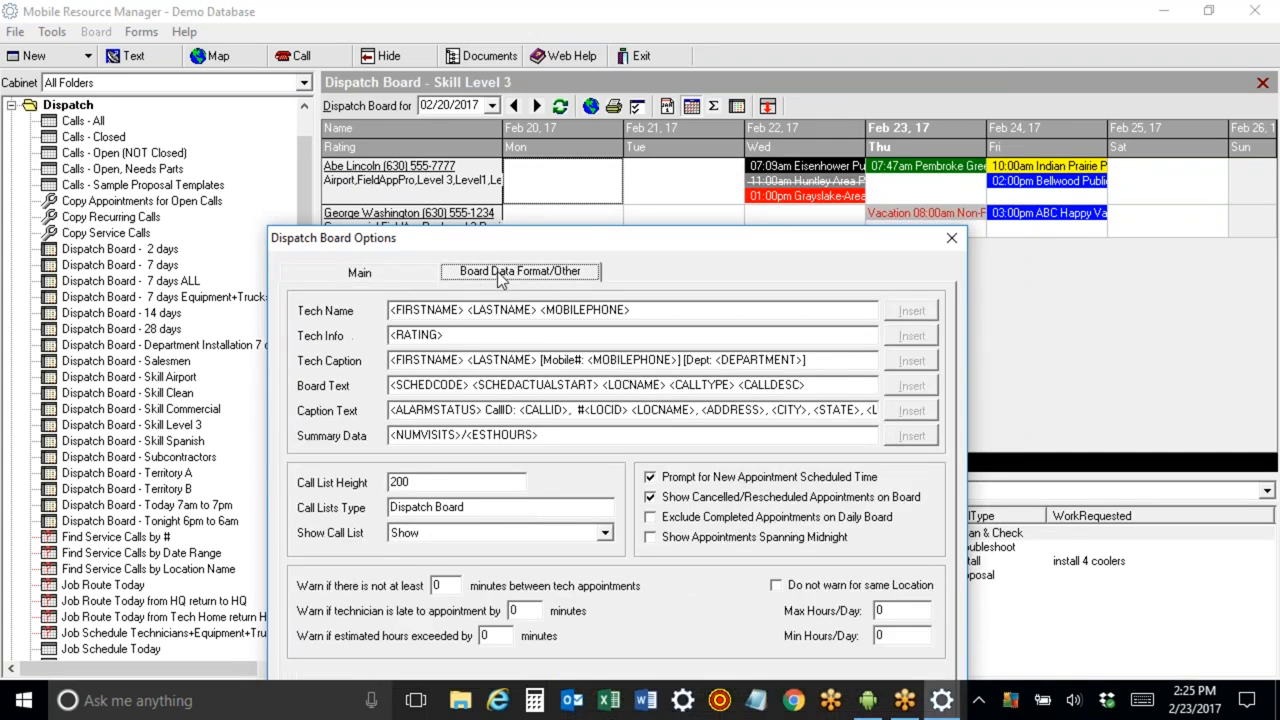
double_click(460, 310)
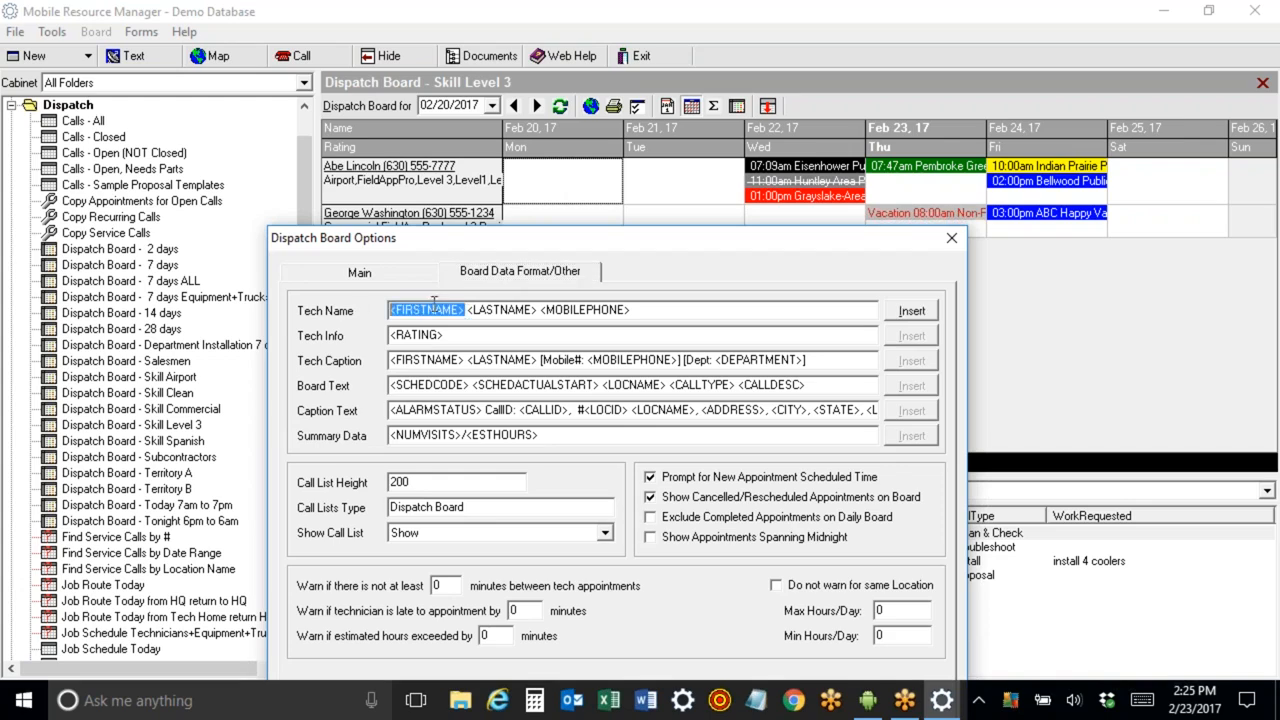
drag(469, 309, 661, 315)
click(543, 311)
drag(446, 336, 376, 339)
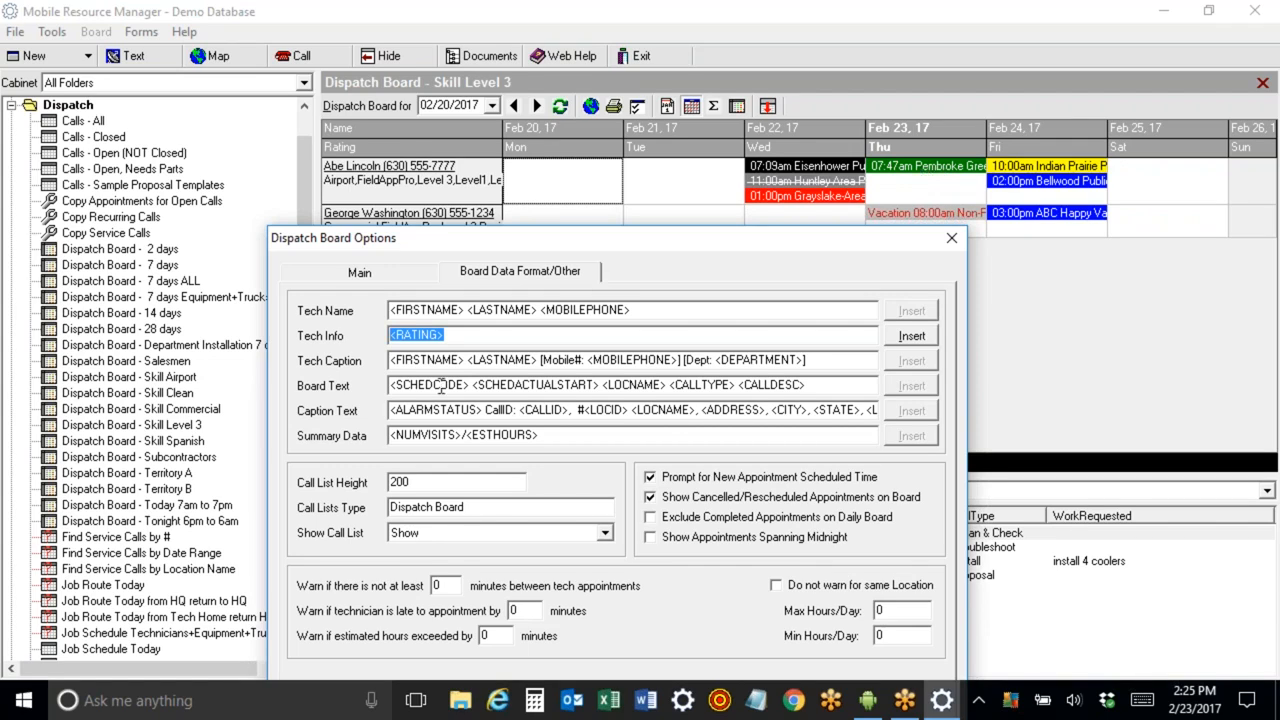
drag(474, 385, 339, 384)
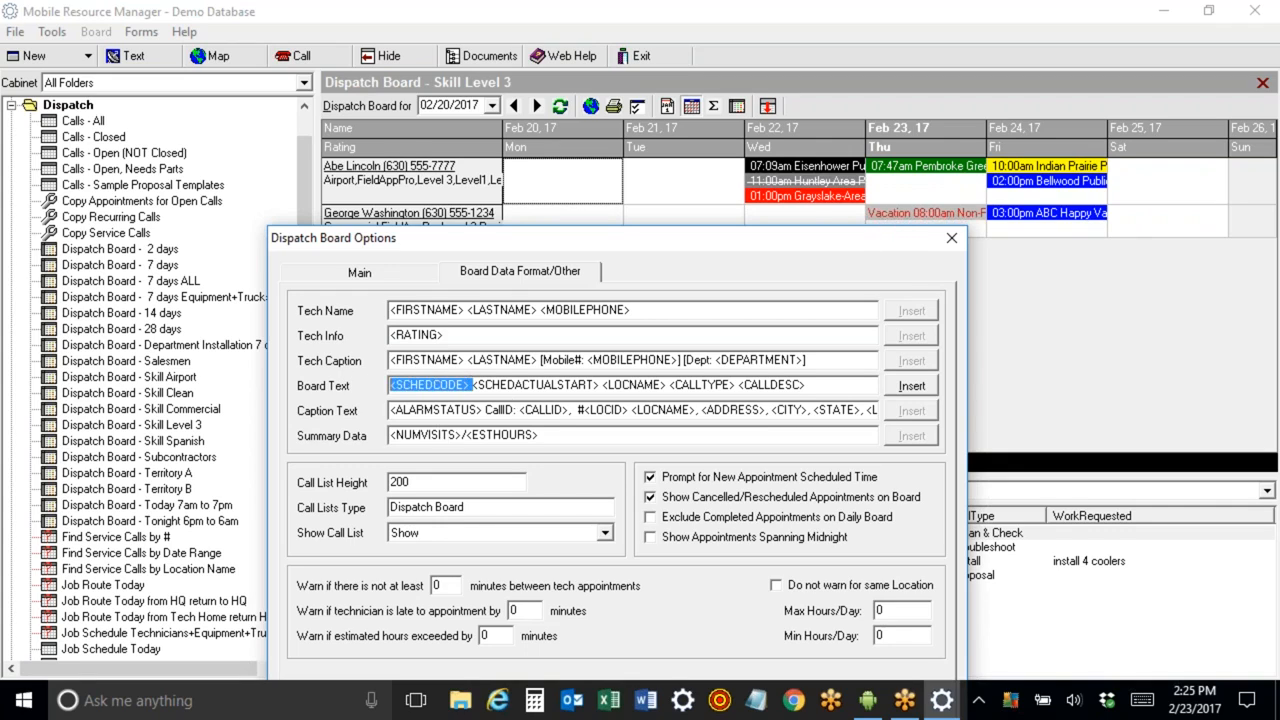
click(476, 385)
drag(476, 385, 597, 385)
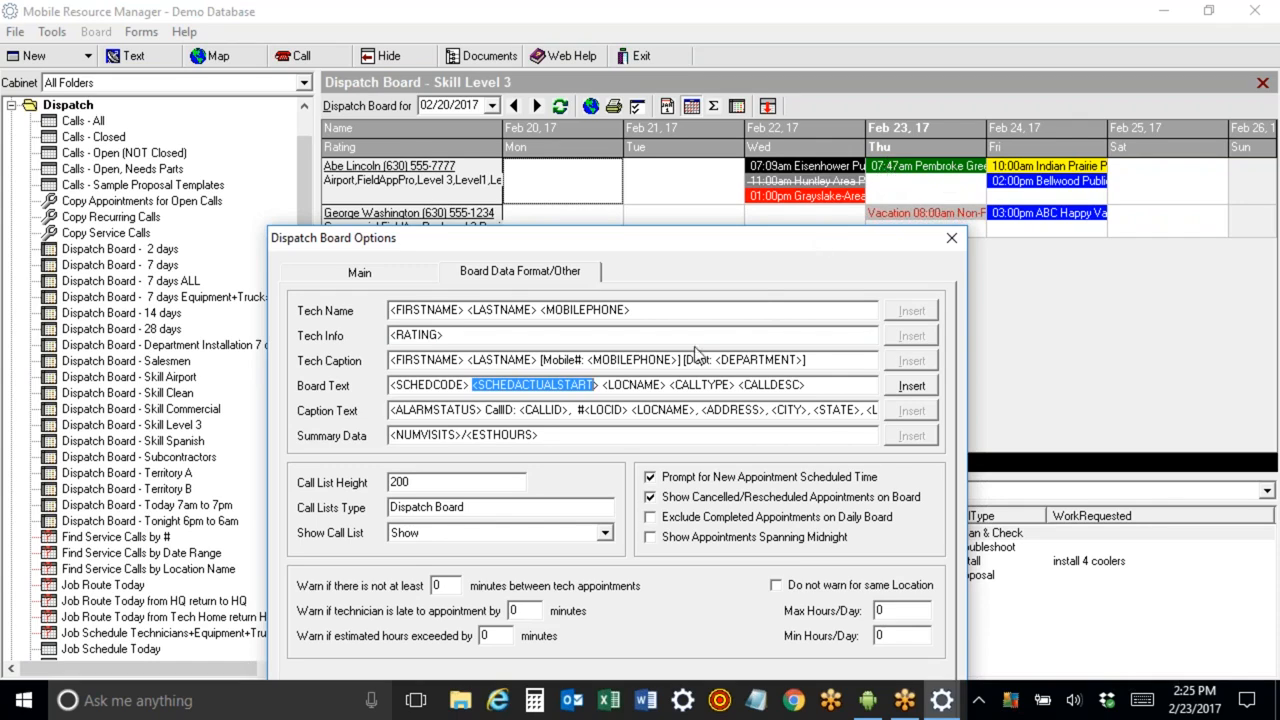
click(815, 385)
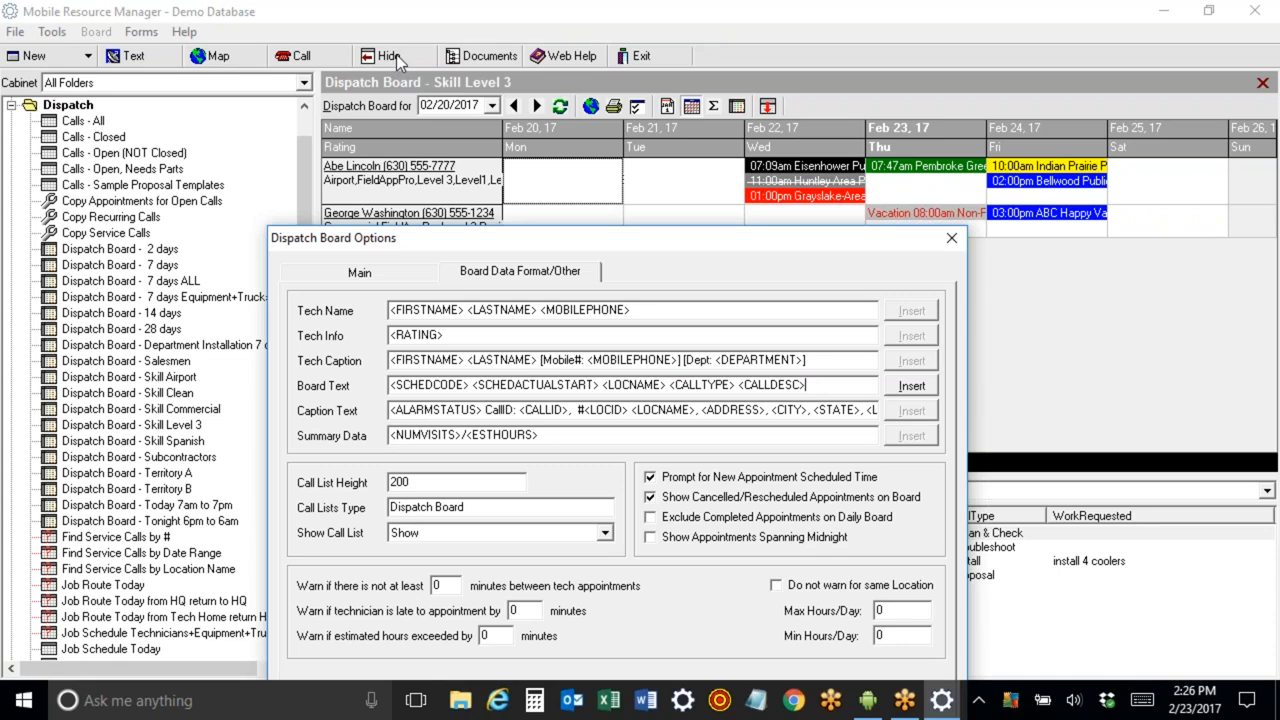
drag(727, 235, 701, 134)
click(783, 669)
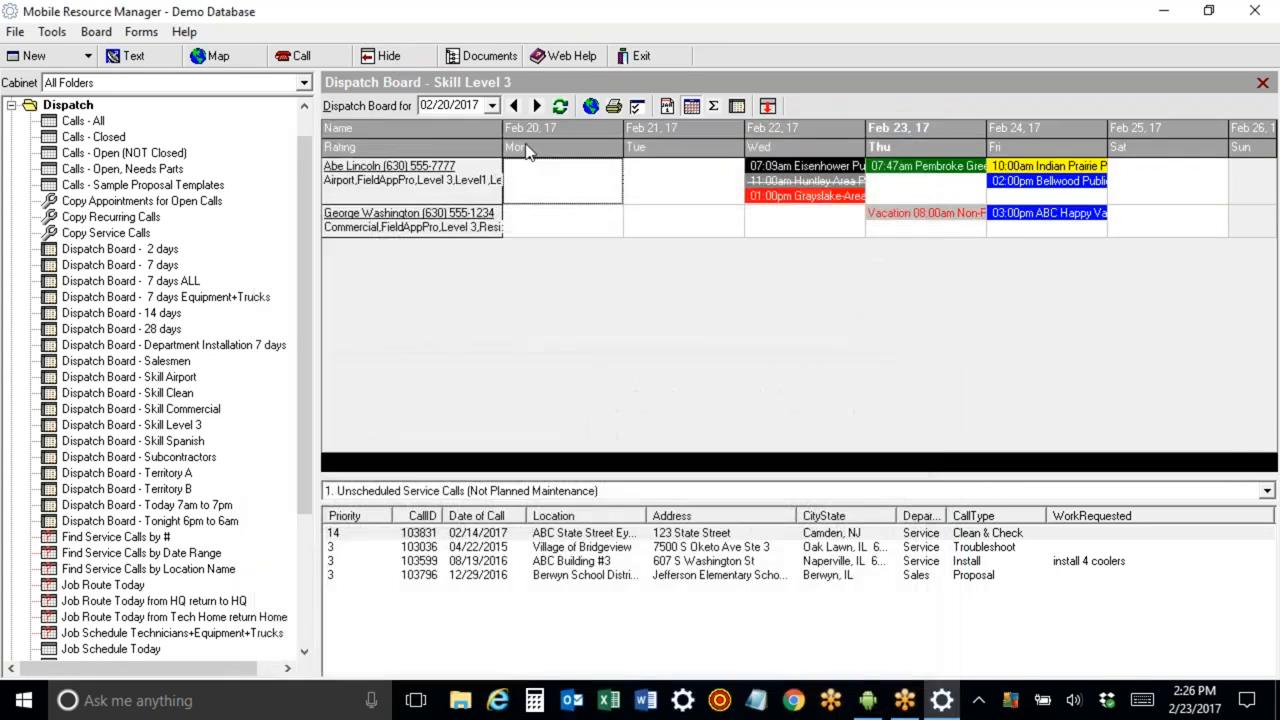
Hide the navigation pane, widen the Thursday column on the board, and show the navigation pane again.
click(407, 57)
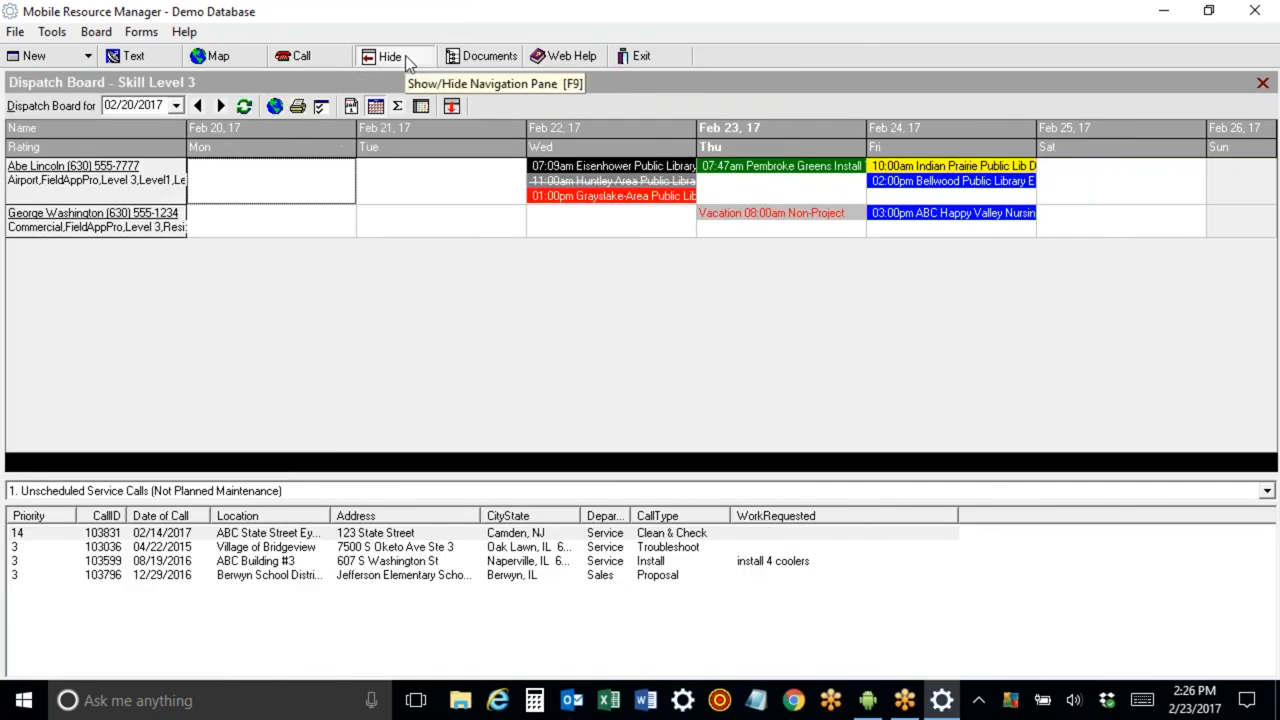
drag(862, 124, 970, 126)
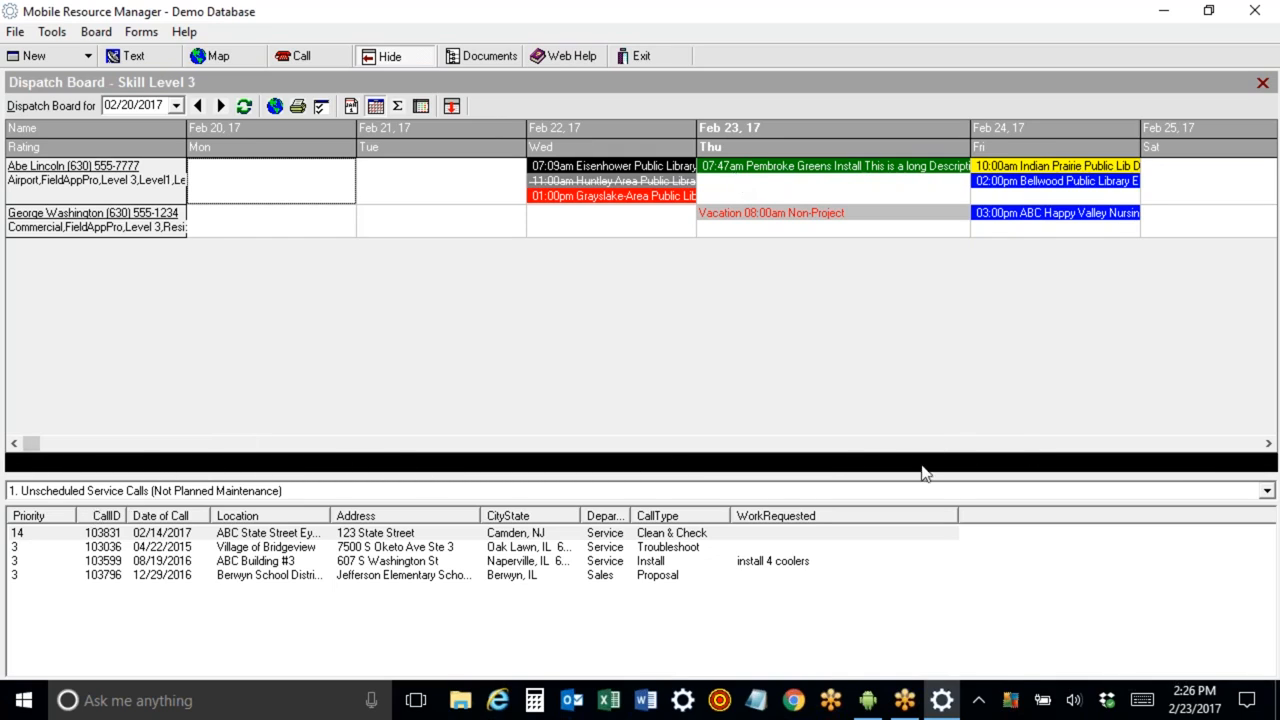
click(401, 54)
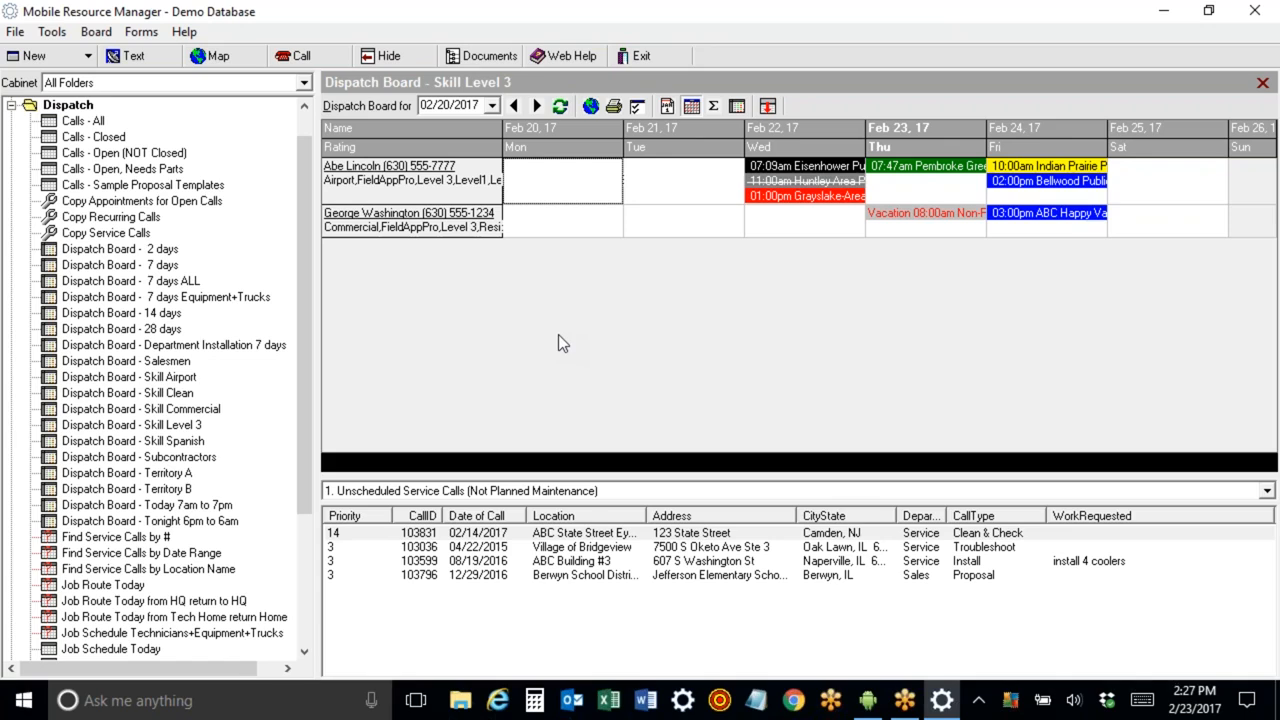
Open the 7-day dispatch board and start a new service call.
click(118, 264)
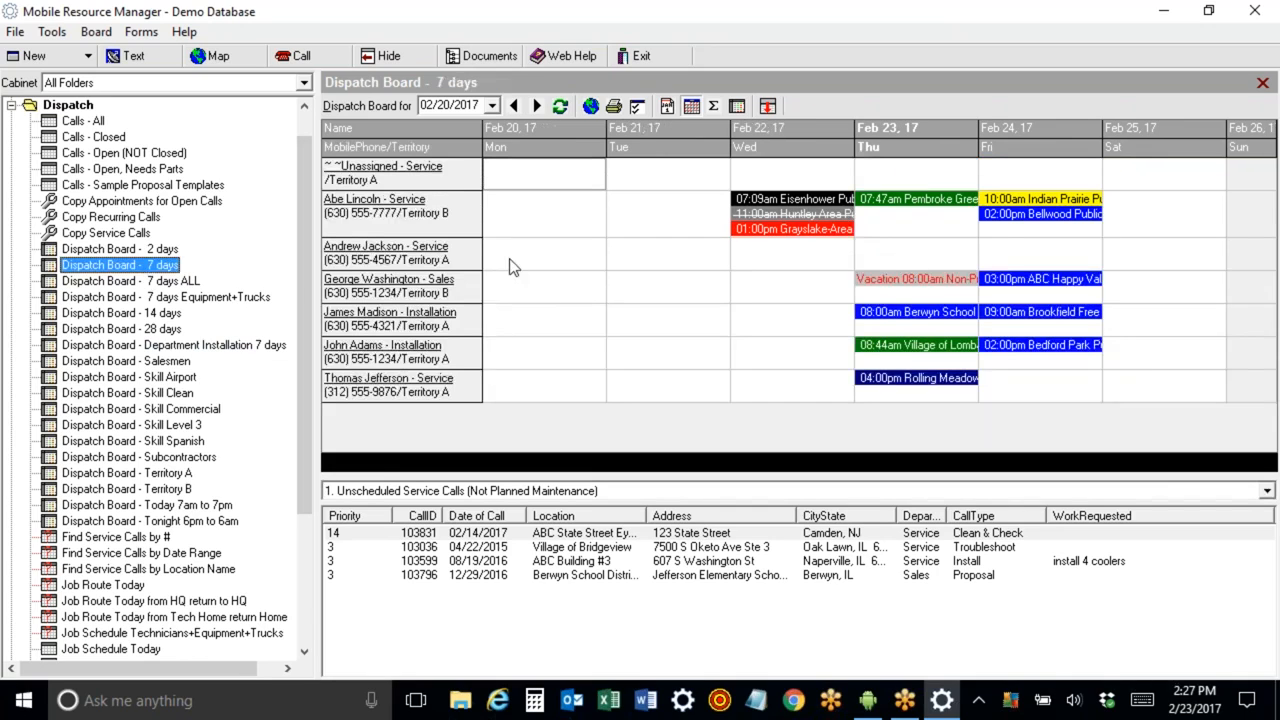
click(296, 58)
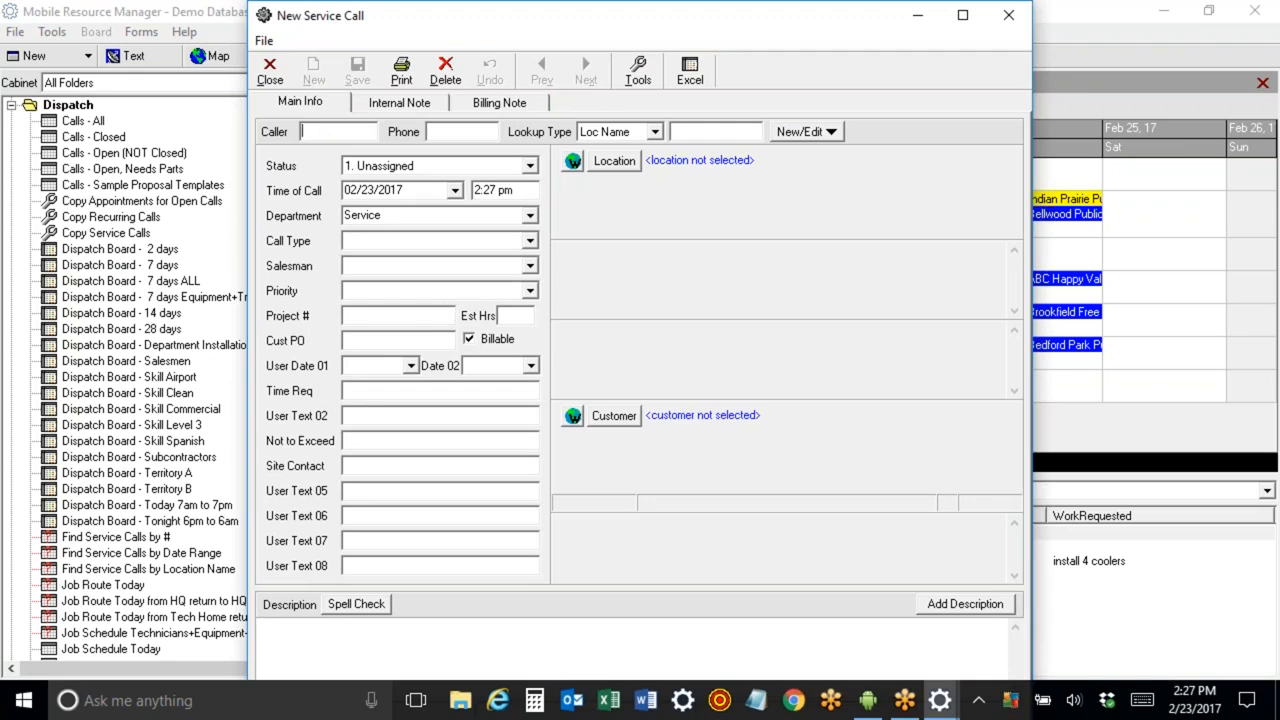
Enter Joe as the caller and run a location-name lookup for abc.
text(Joe)
key(Tab)
key(Tab)
key(Tab)
text(abc)
key(Return)
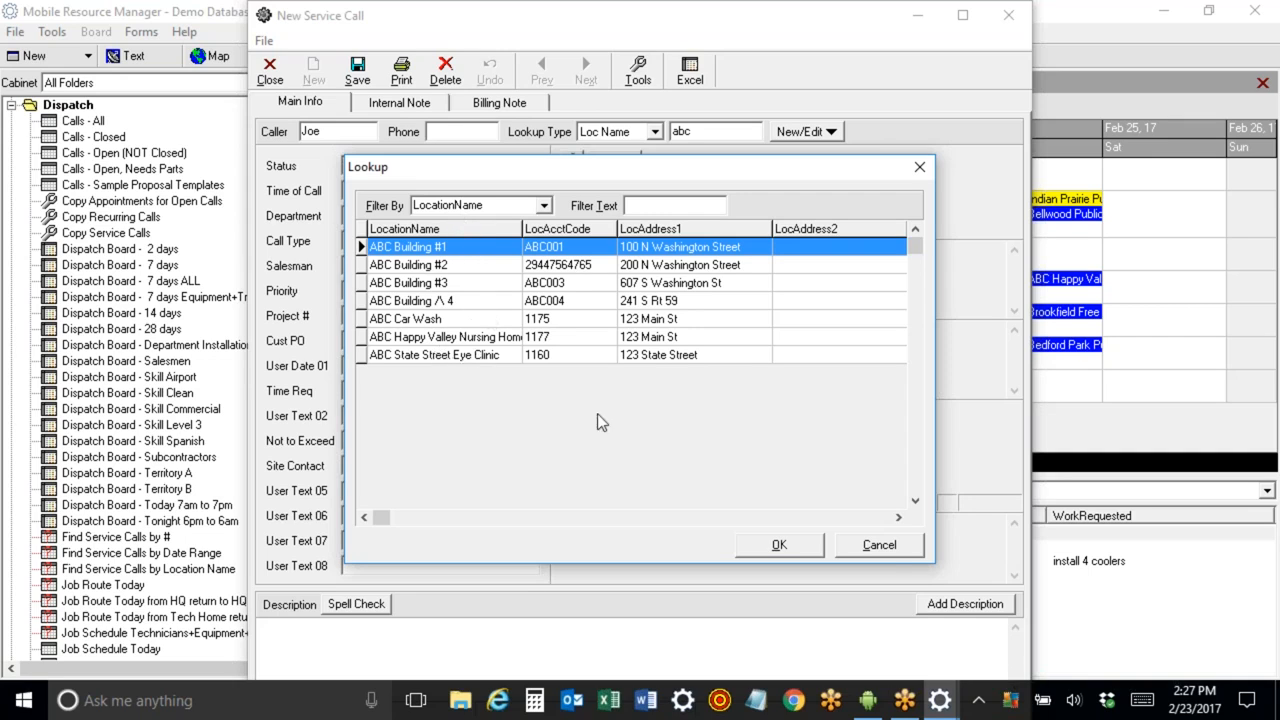
Cancel the lookup and rerun the location search with just 'a'.
click(885, 552)
key(BackSpace)
key(BackSpace)
key(Return)
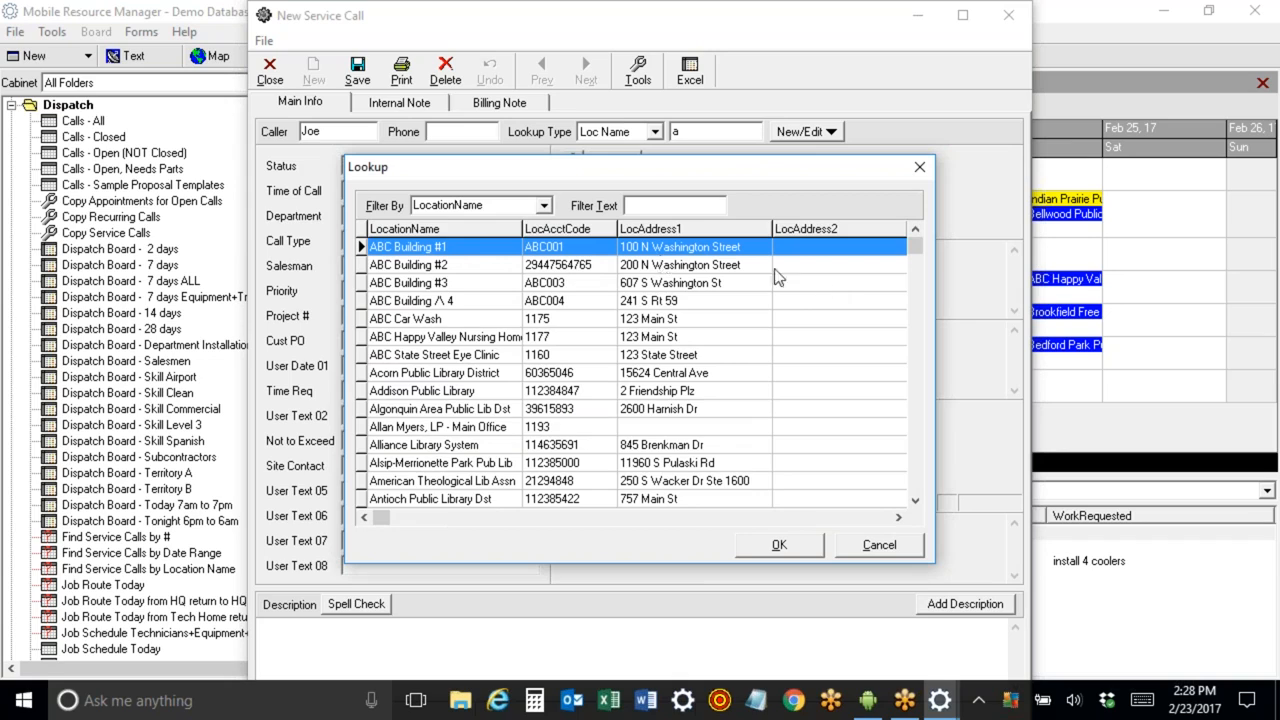
Examine the lookup's Filter By field options, then cancel the lookup.
click(544, 205)
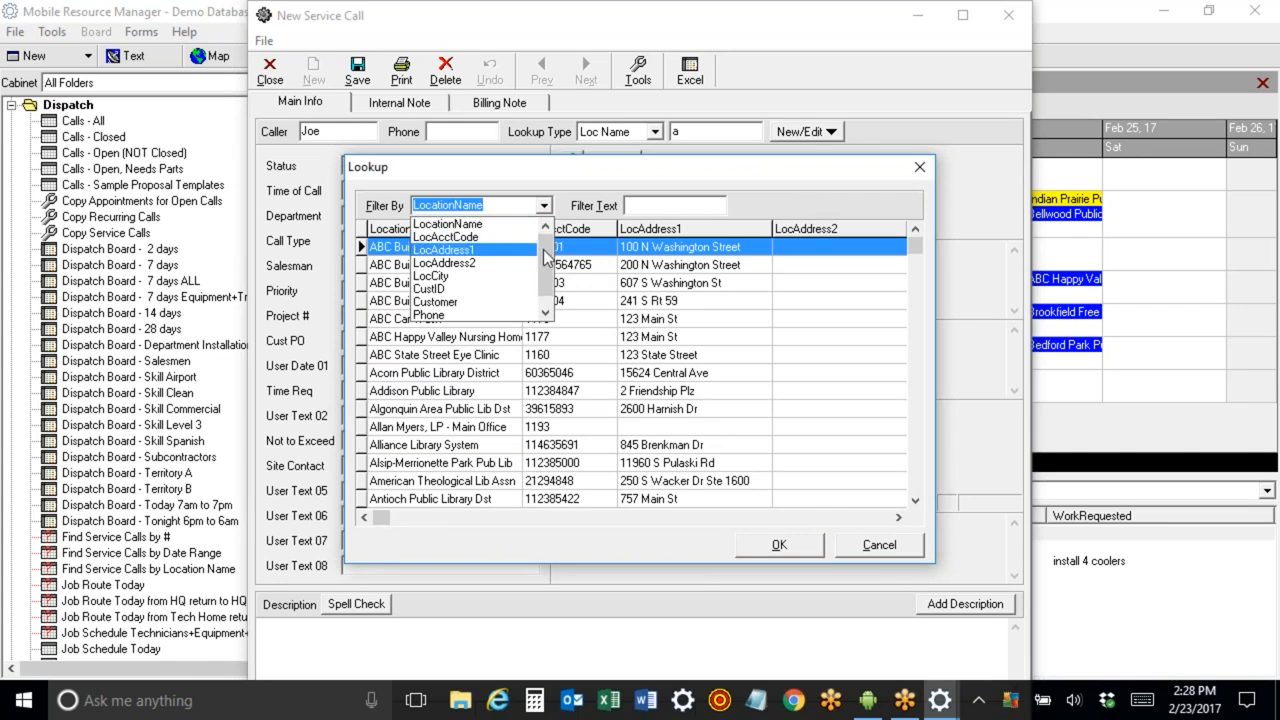
drag(545, 248, 544, 285)
click(796, 198)
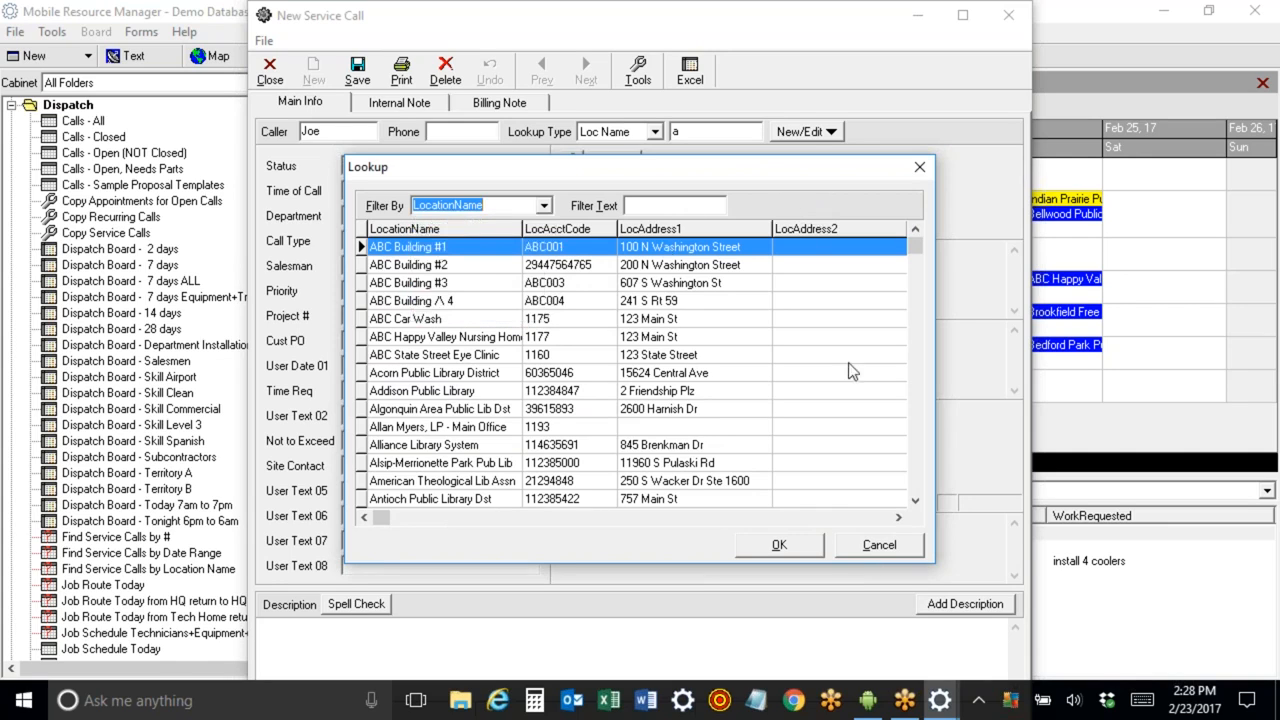
click(880, 545)
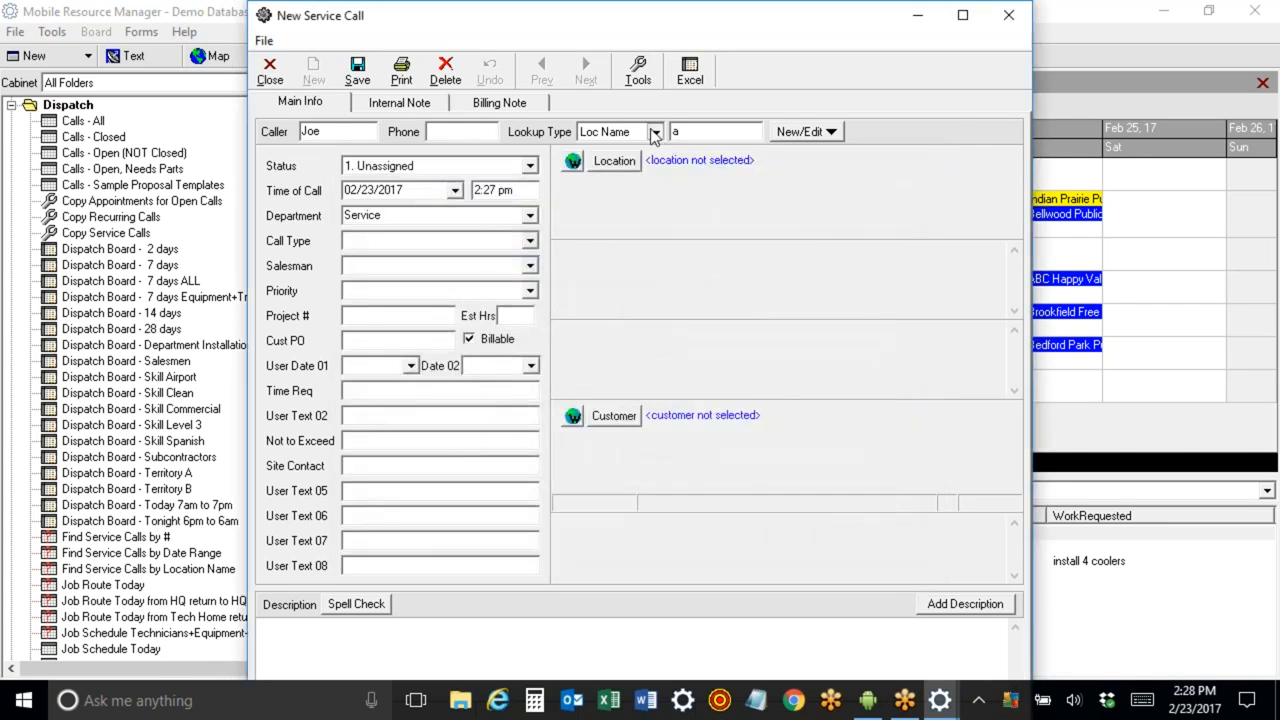
Look up locations by 'ab', select ABC Building #1 for the call, and dismiss the warning.
click(654, 131)
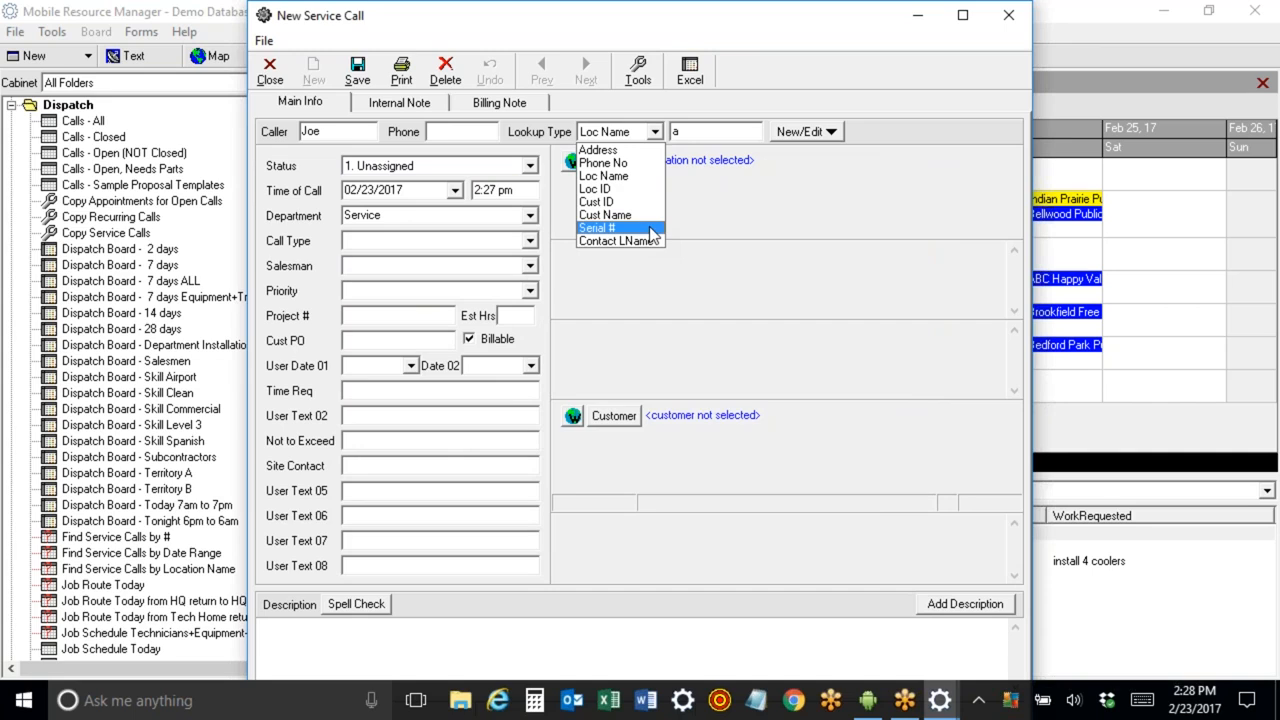
click(698, 133)
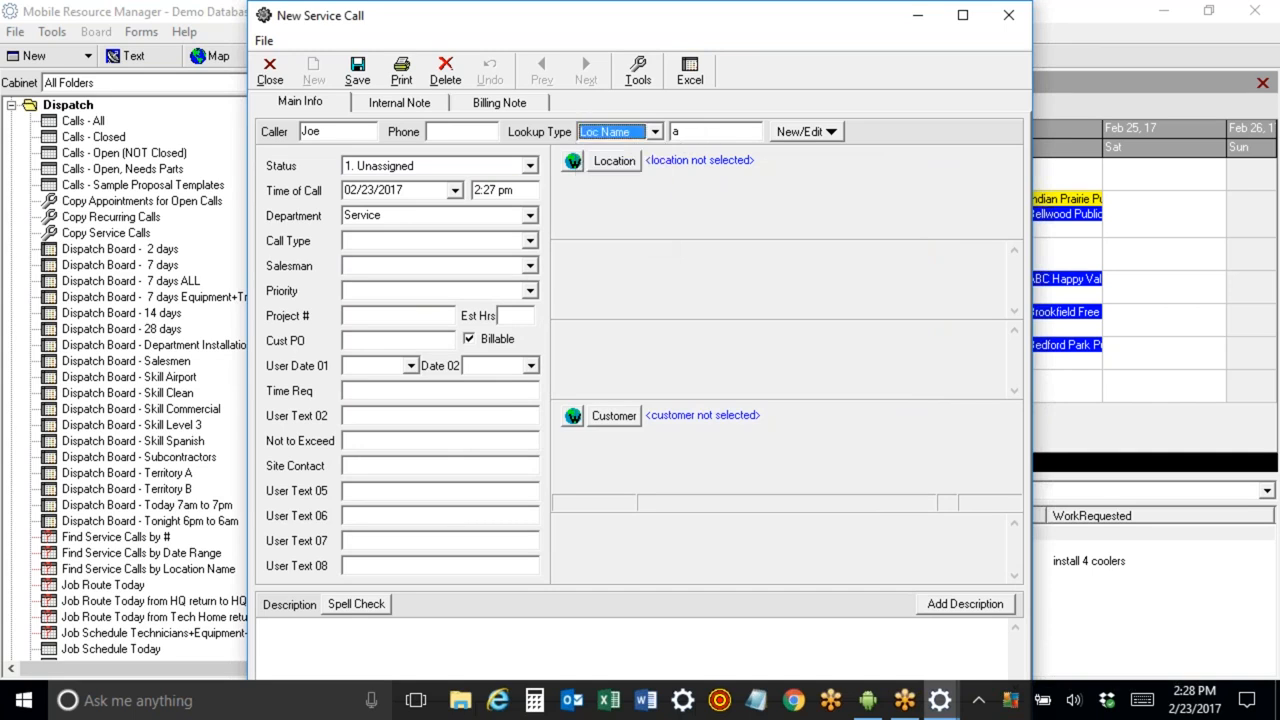
text(b)
key(Return)
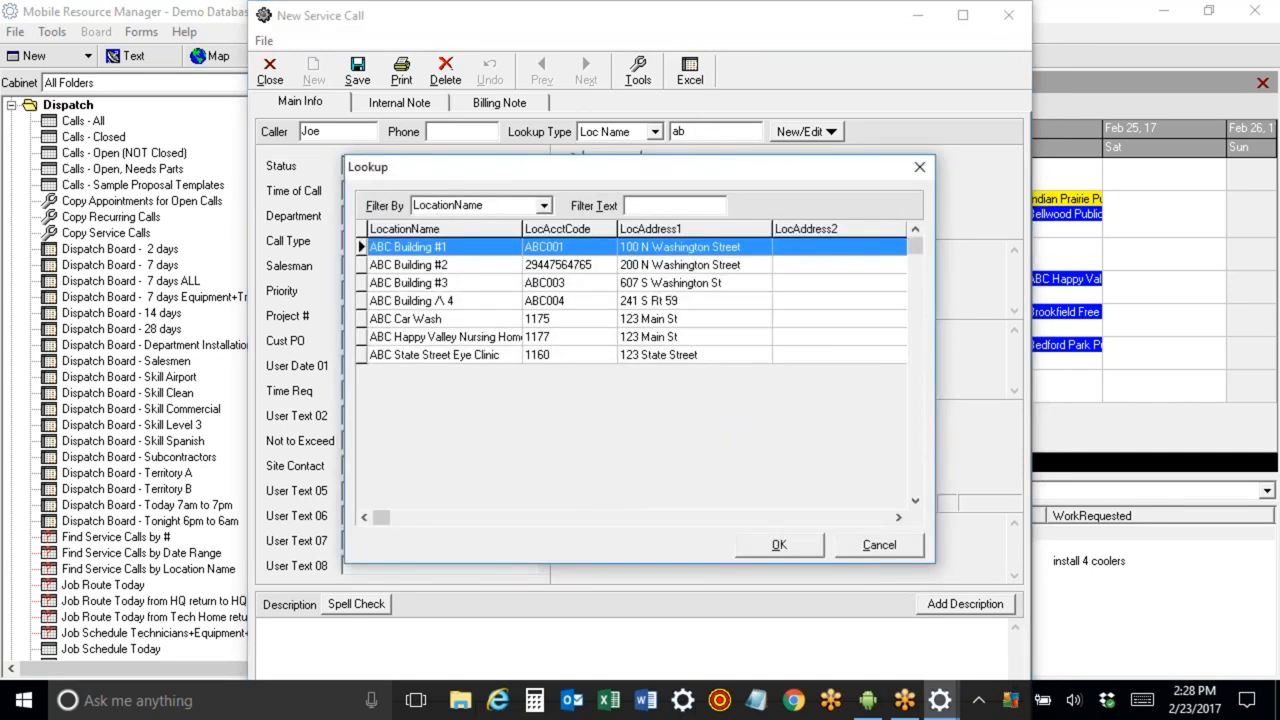
double_click(449, 257)
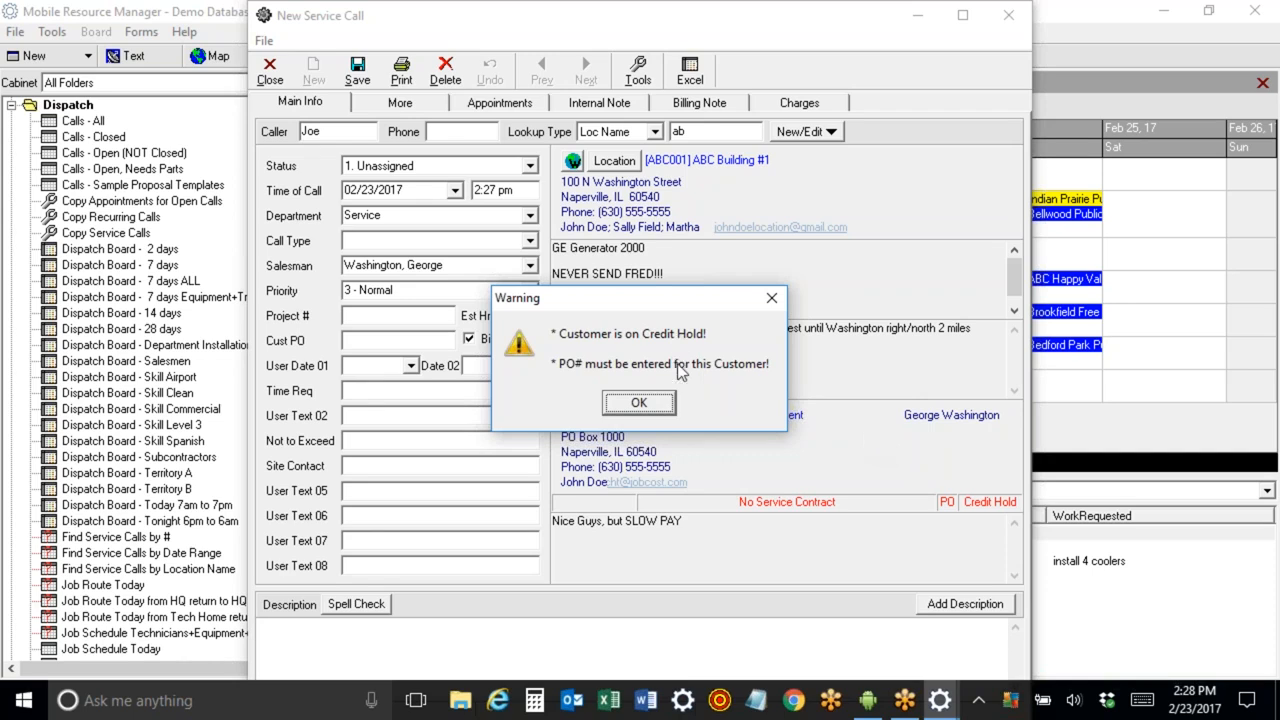
click(641, 402)
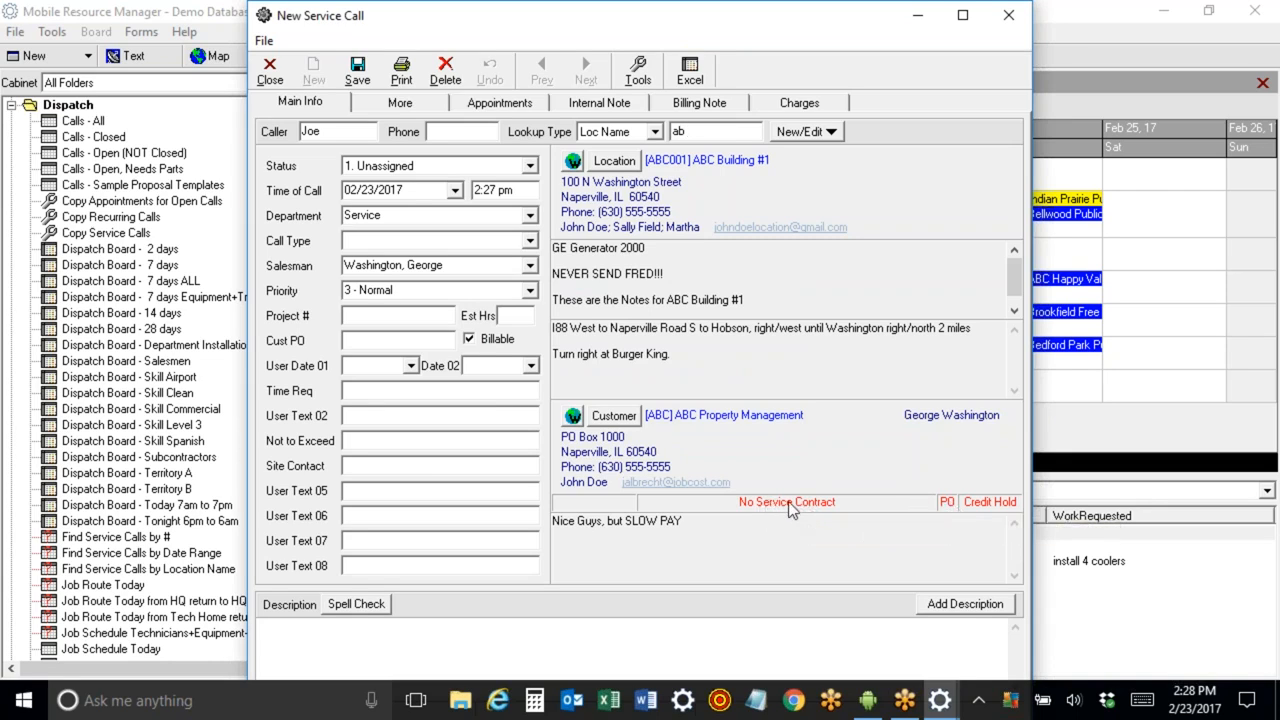
Highlight the location notes, directions and customer notes to review them.
drag(744, 300, 499, 240)
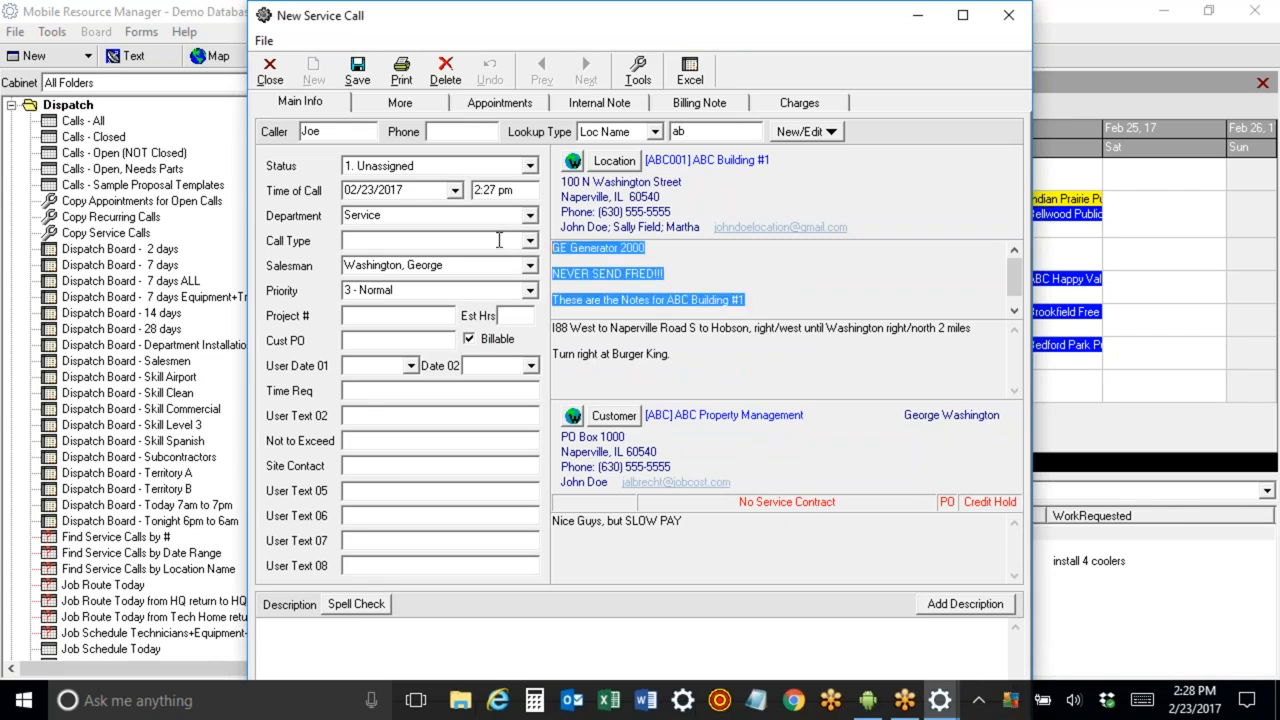
drag(680, 374, 505, 284)
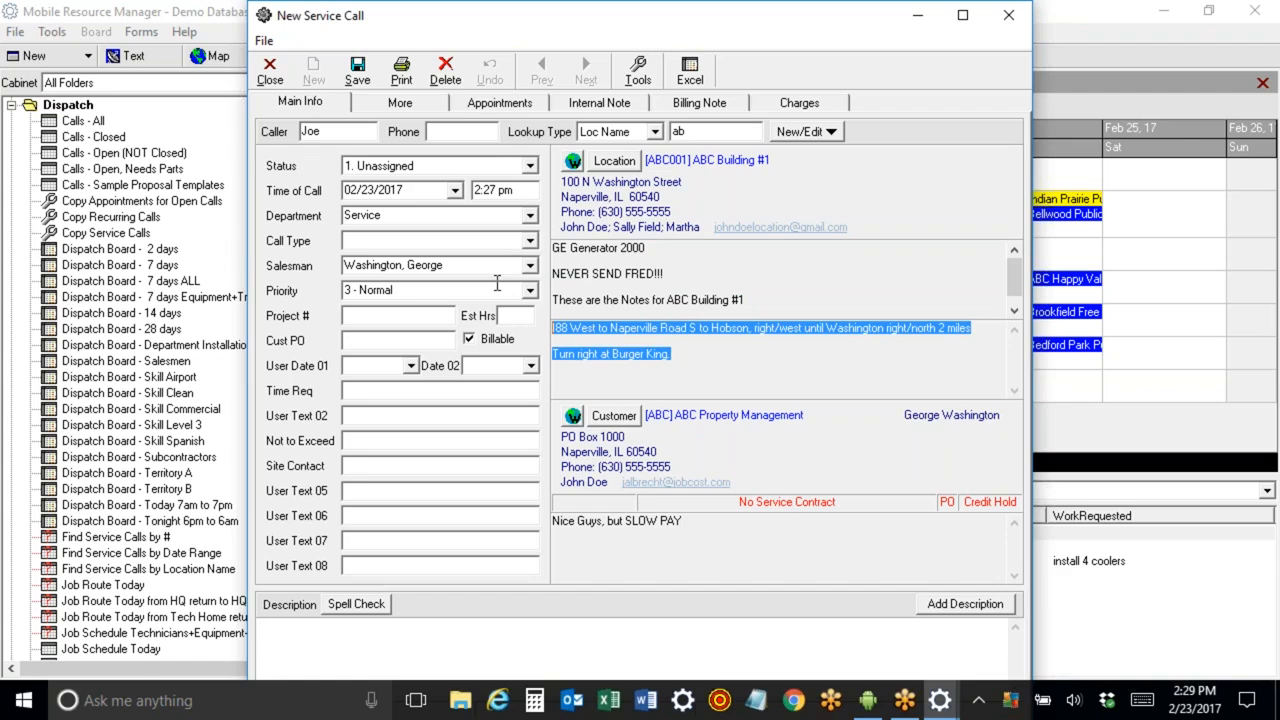
drag(701, 548, 519, 512)
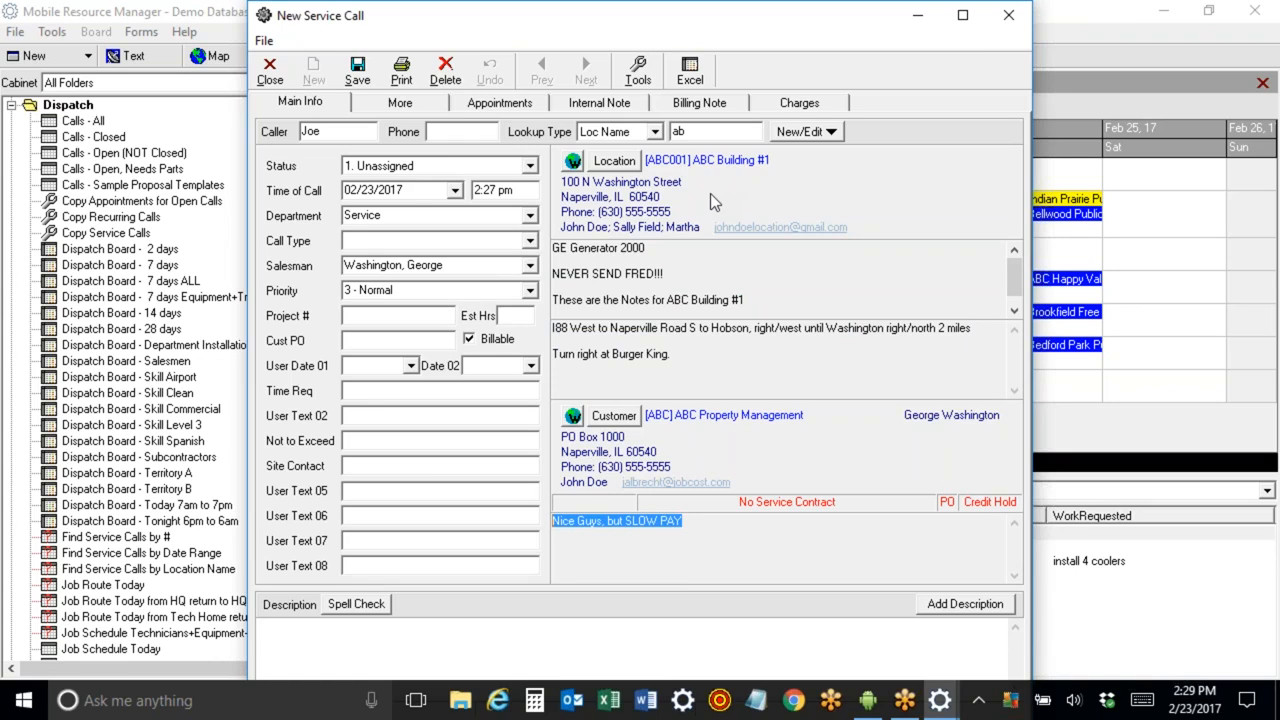
Examine the New/Edit menu's location and customer options.
click(797, 133)
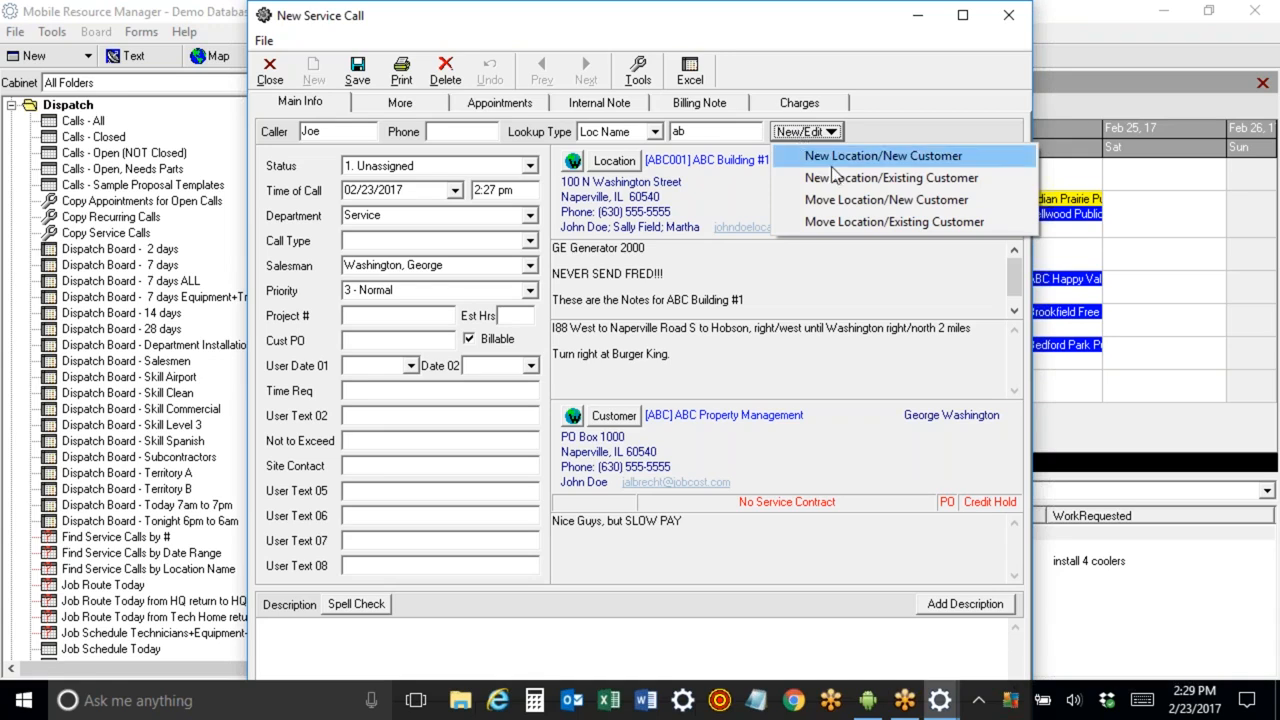
click(878, 200)
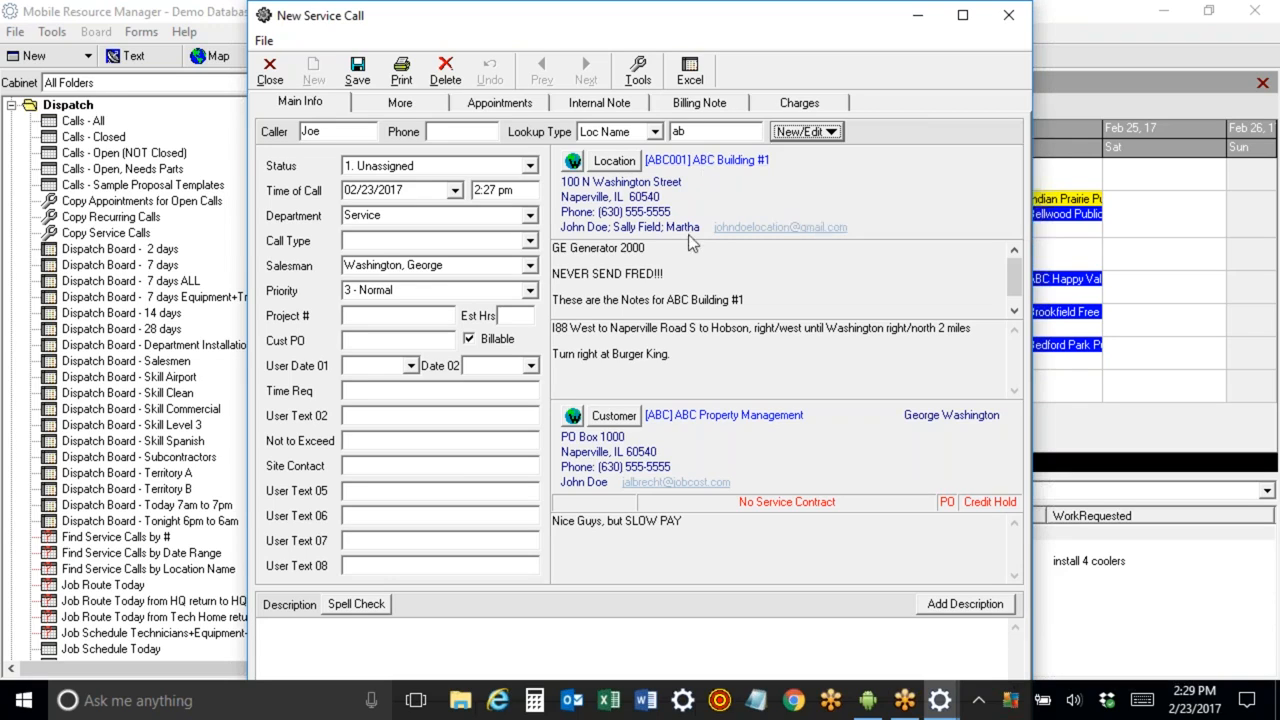
click(445, 166)
click(445, 166)
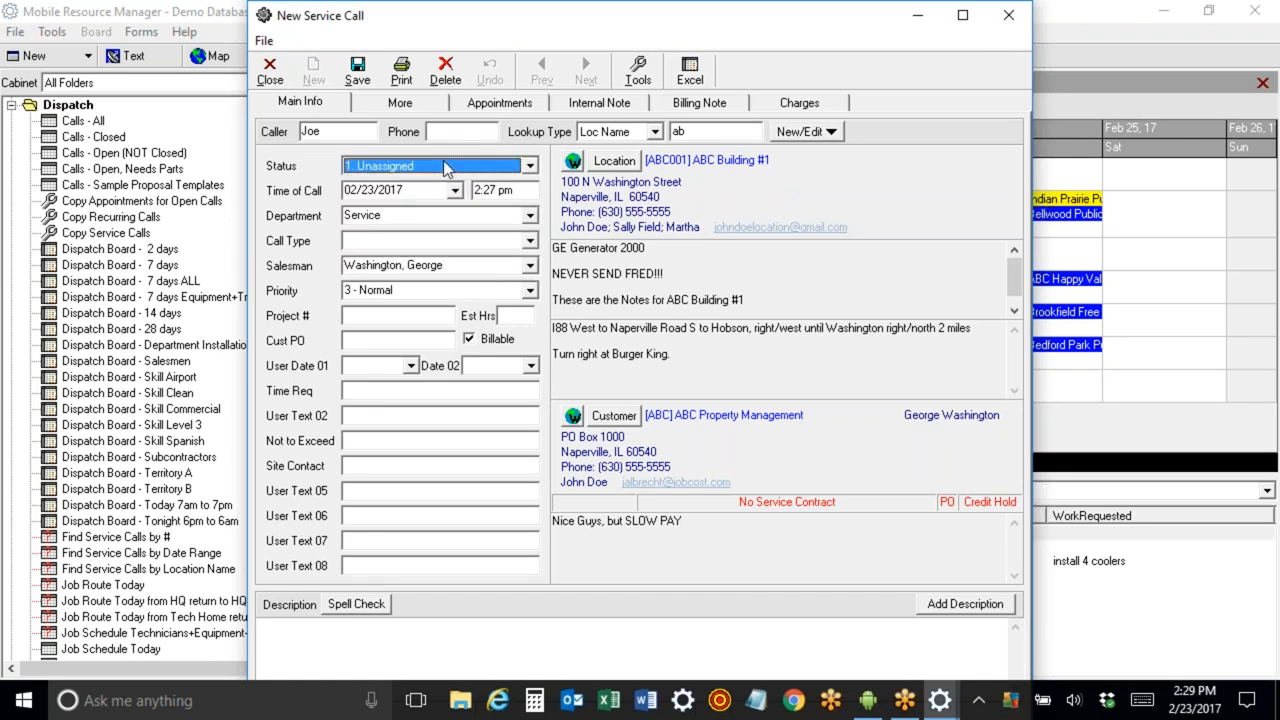
Set the call type to System Down.
key(Tab)
key(Tab)
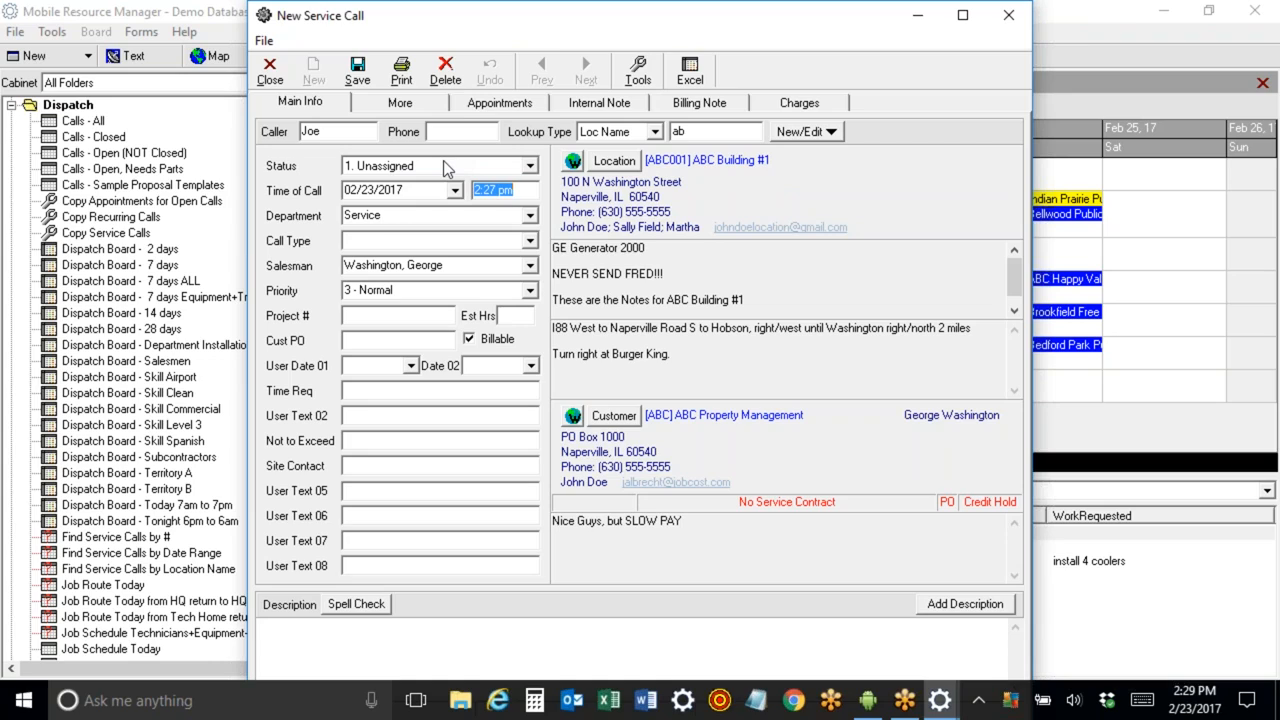
key(Tab)
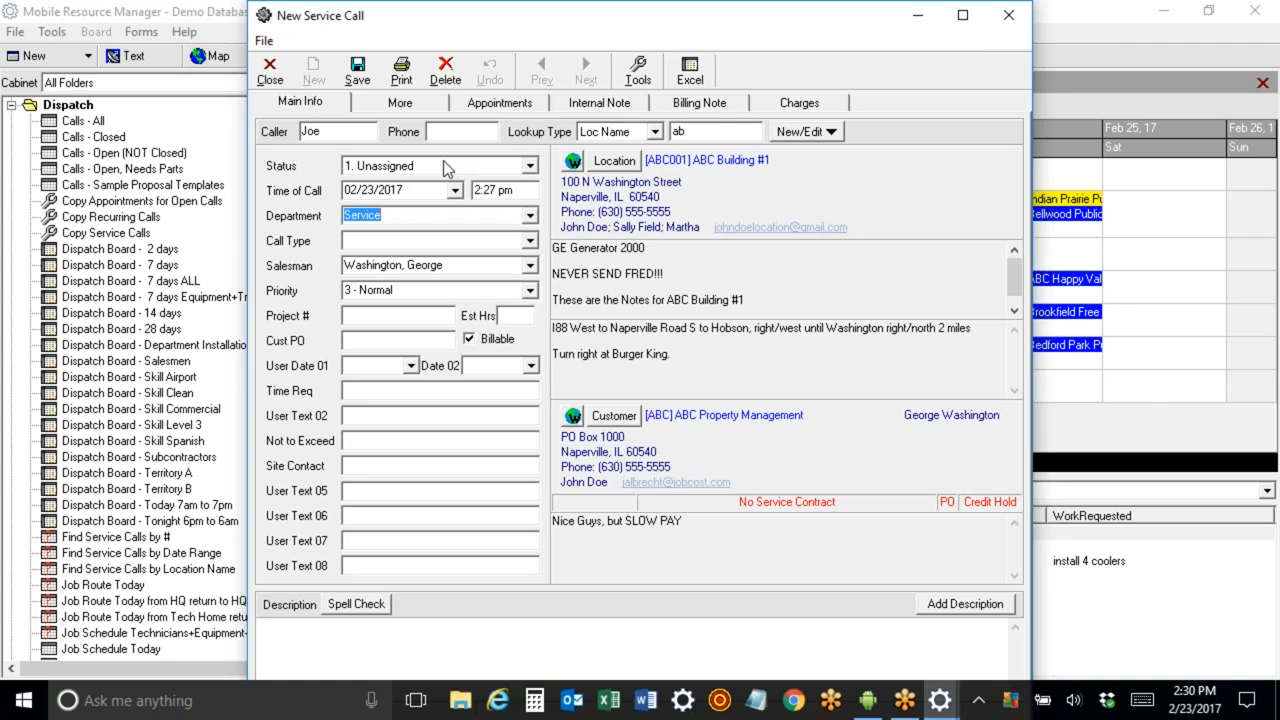
key(Tab)
click(530, 241)
drag(531, 278, 531, 321)
click(437, 325)
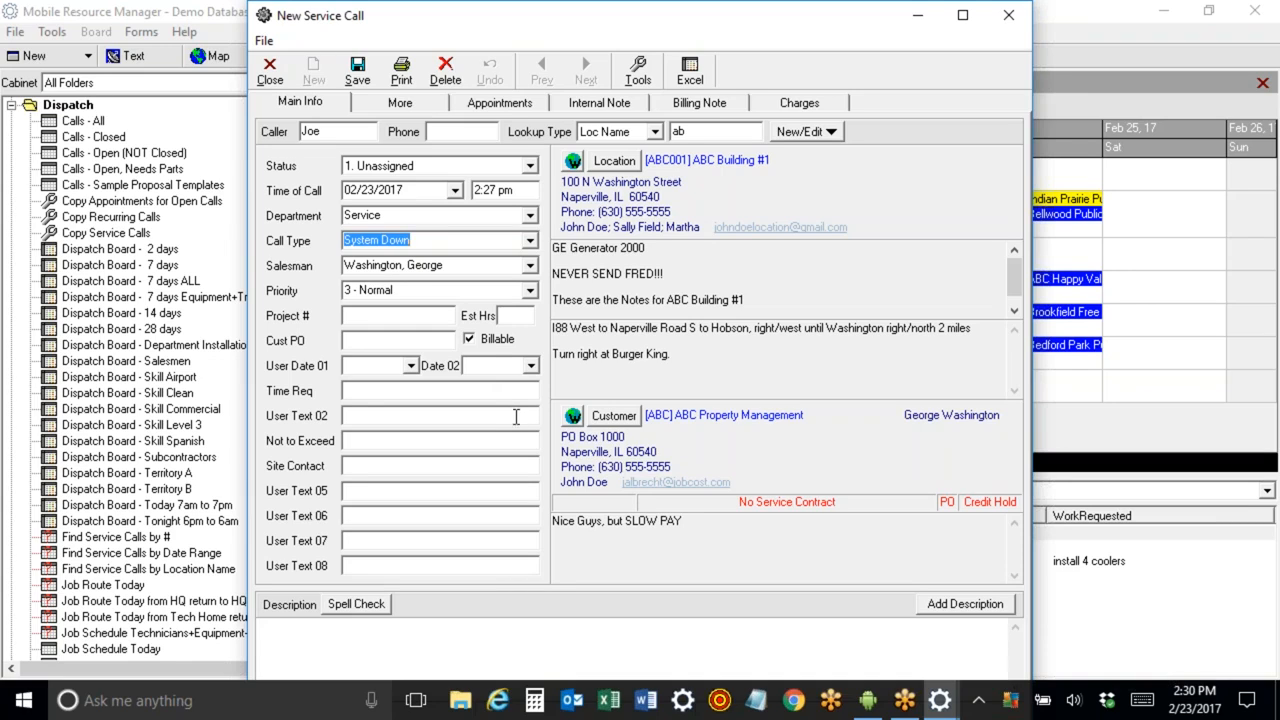
Set the priority to 1 - Urgent.
key(Tab)
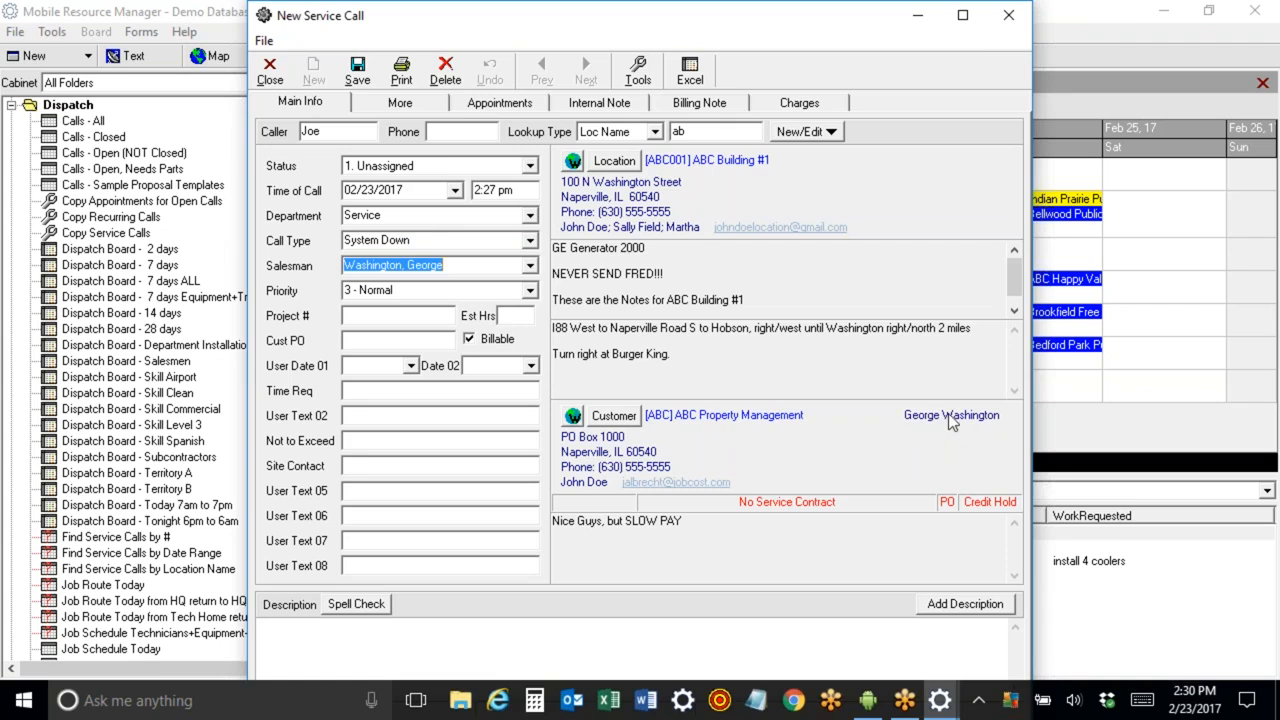
key(Tab)
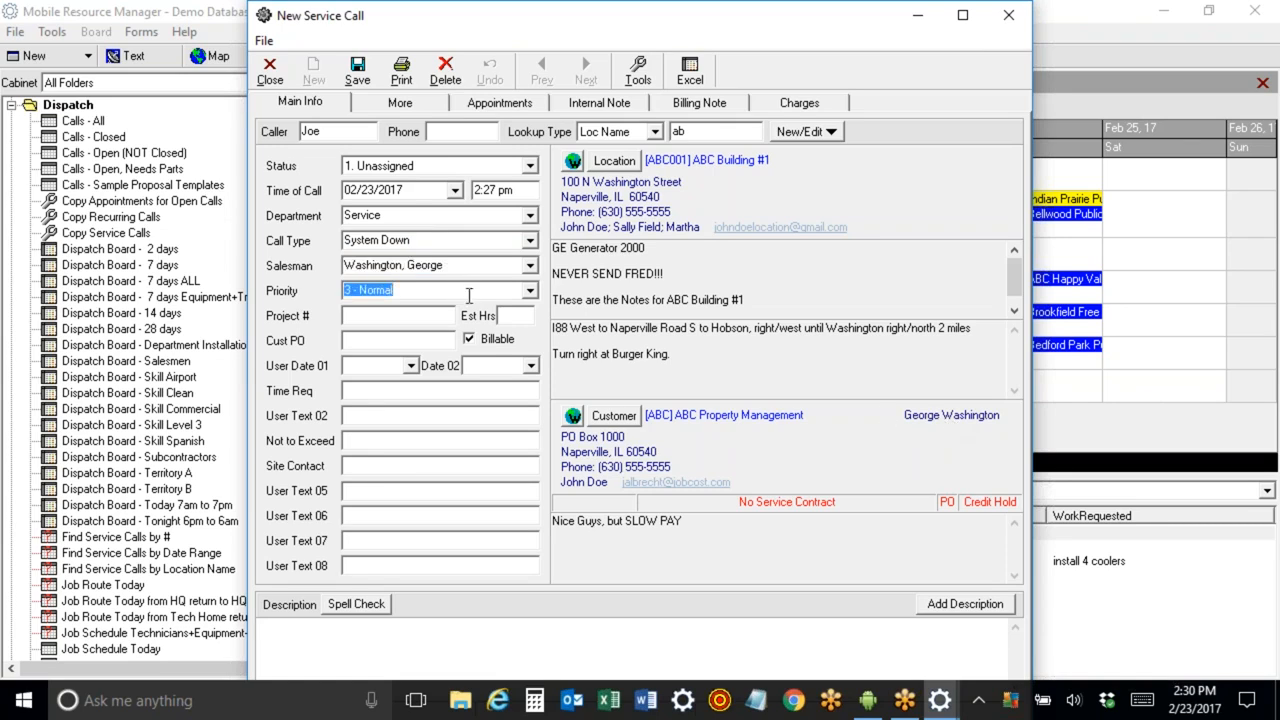
click(530, 291)
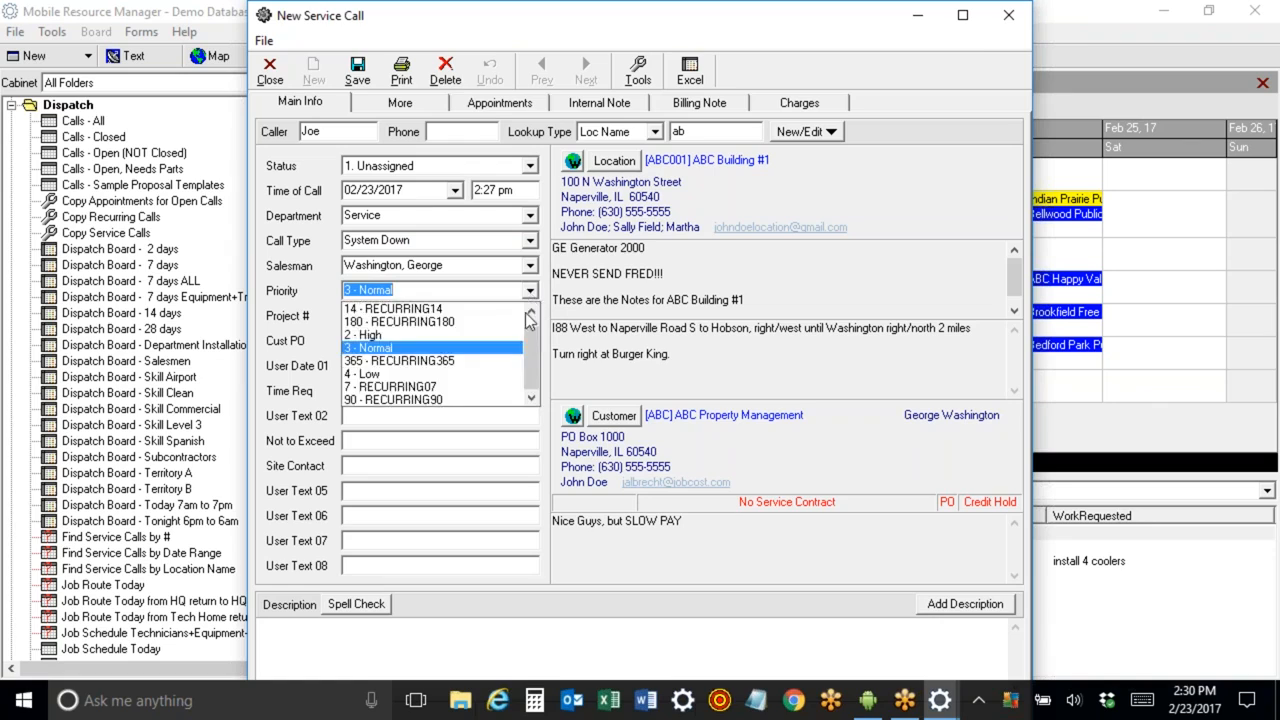
click(487, 310)
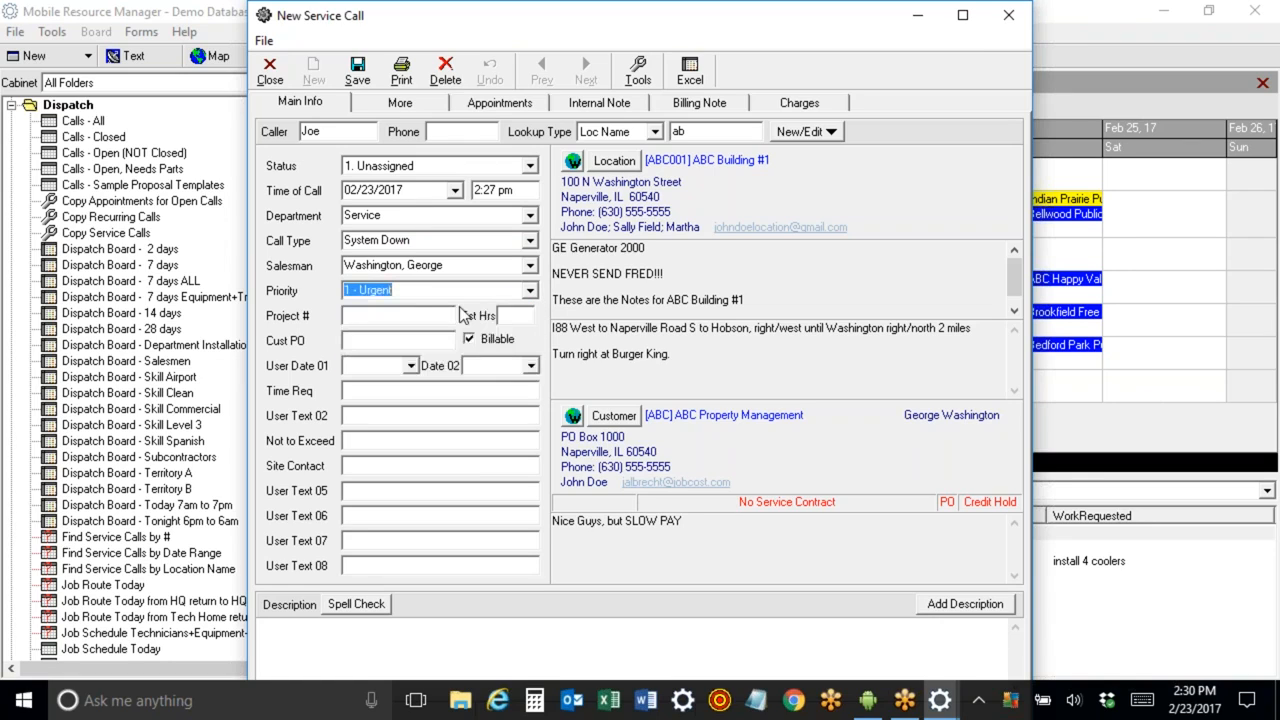
key(Tab)
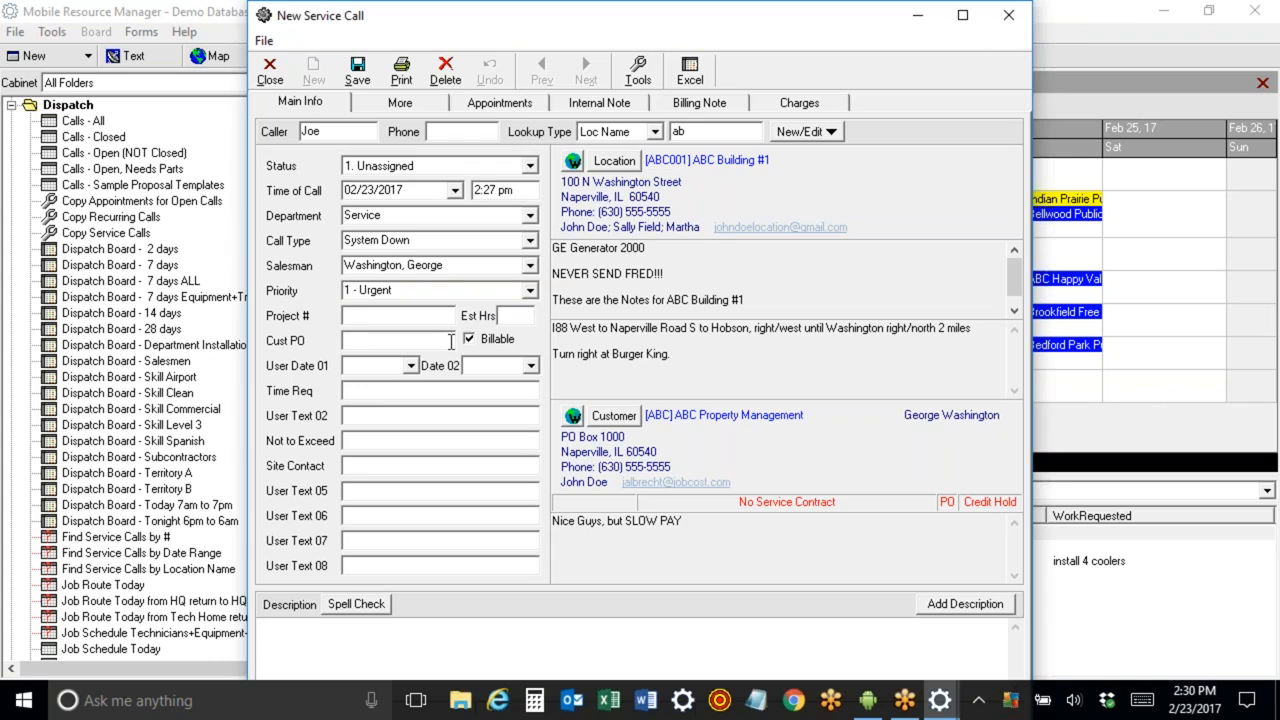
Enter project GH17-001 with 3 estimated hours and try to save the call.
text(GH17-001)
key(Tab)
text(3)
key(Tab)
click(360, 72)
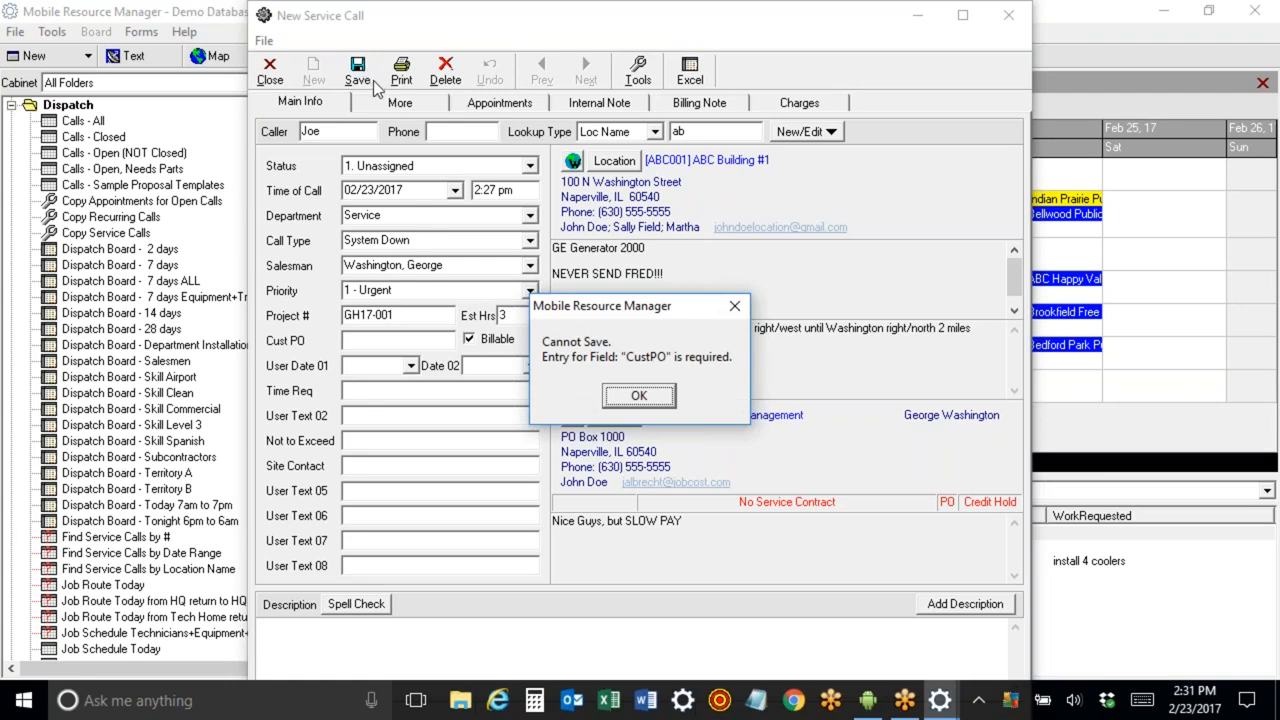
click(636, 396)
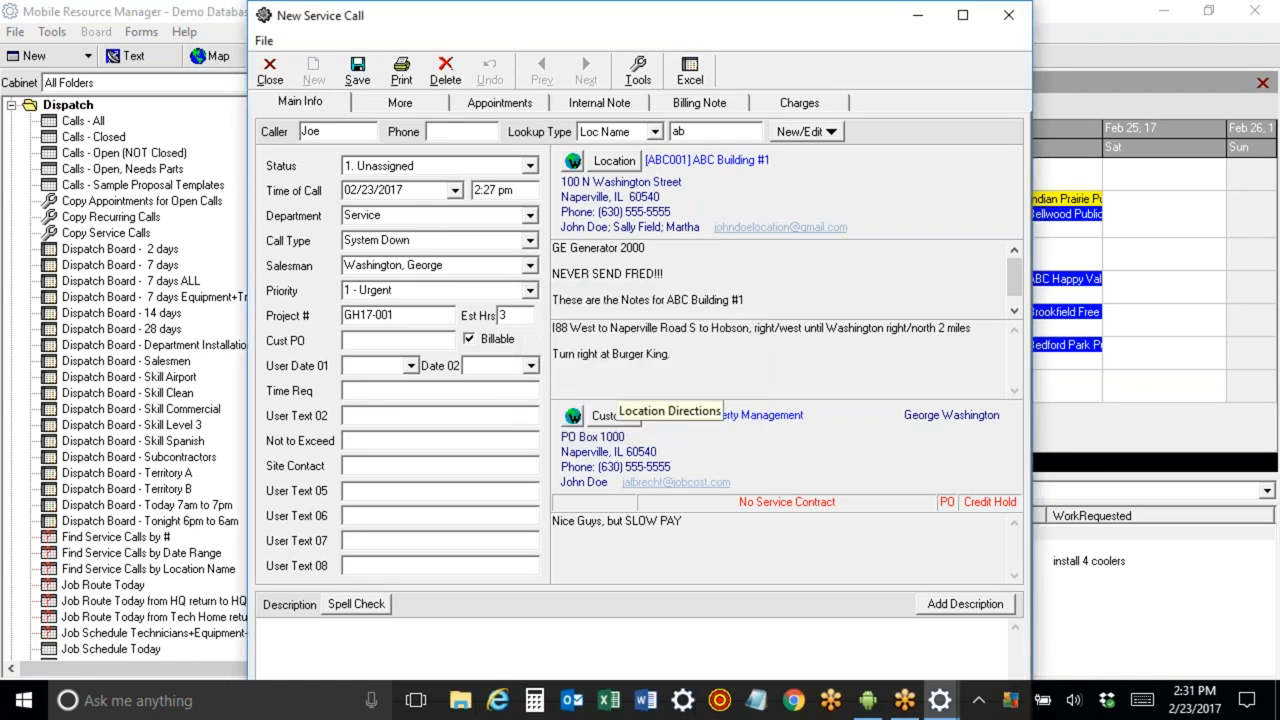
Enter JOE123 as the customer PO and 1000 as the Not to Exceed amount.
text(J)
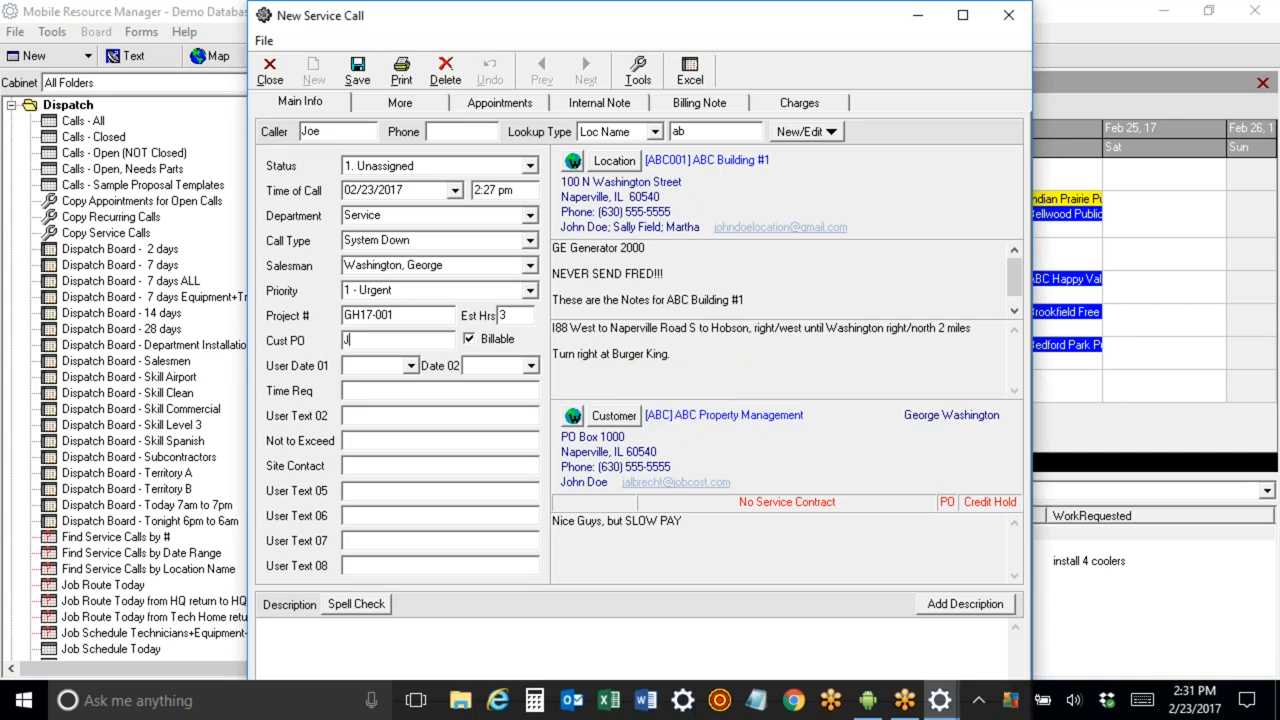
text(OE123)
key(Tab)
click(355, 368)
key(Tab)
key(Tab)
key(Tab)
key(Tab)
text(1000)
key(Tab)
Enter Sam as the site contact.
drag(328, 132, 300, 131)
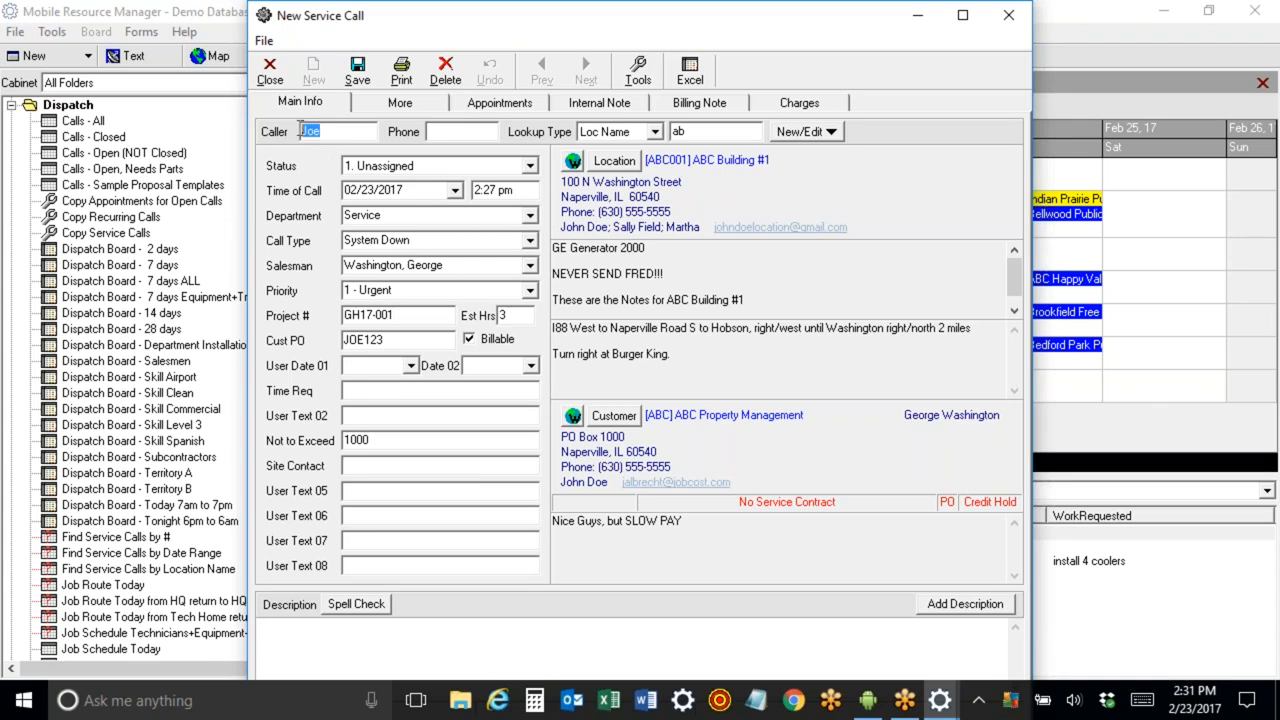
click(362, 465)
text(Sam)
key(Tab)
key(Tab)
Describe the problem as 'system will not power on' and save the service call.
click(333, 642)
text(system wi)
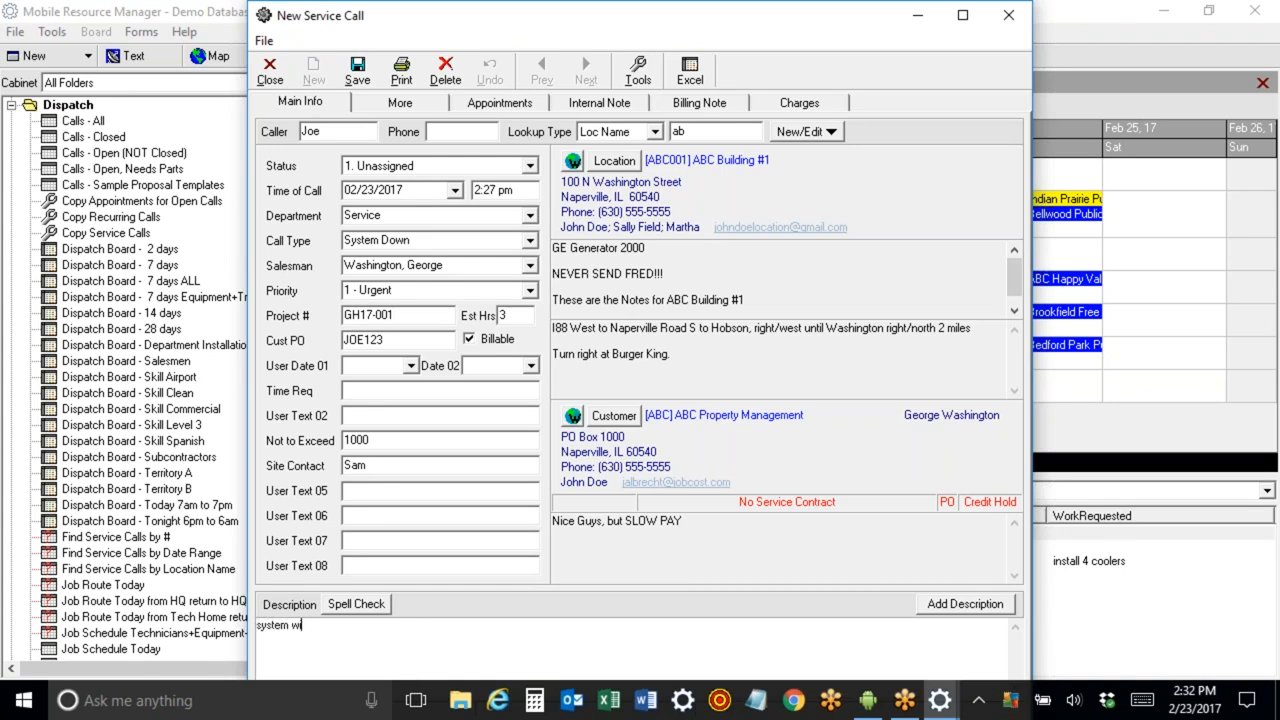
text(ll not power on)
click(357, 72)
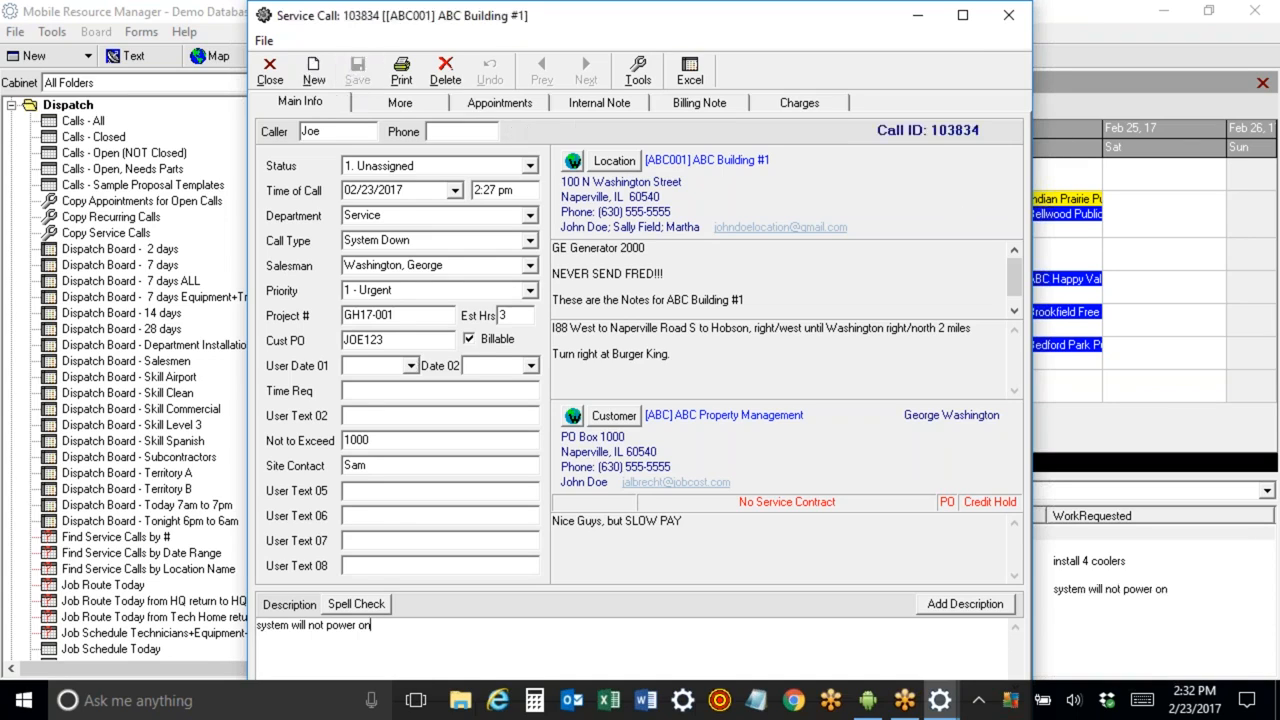
Highlight the new call ID and review the department and call type fields.
drag(931, 130, 984, 129)
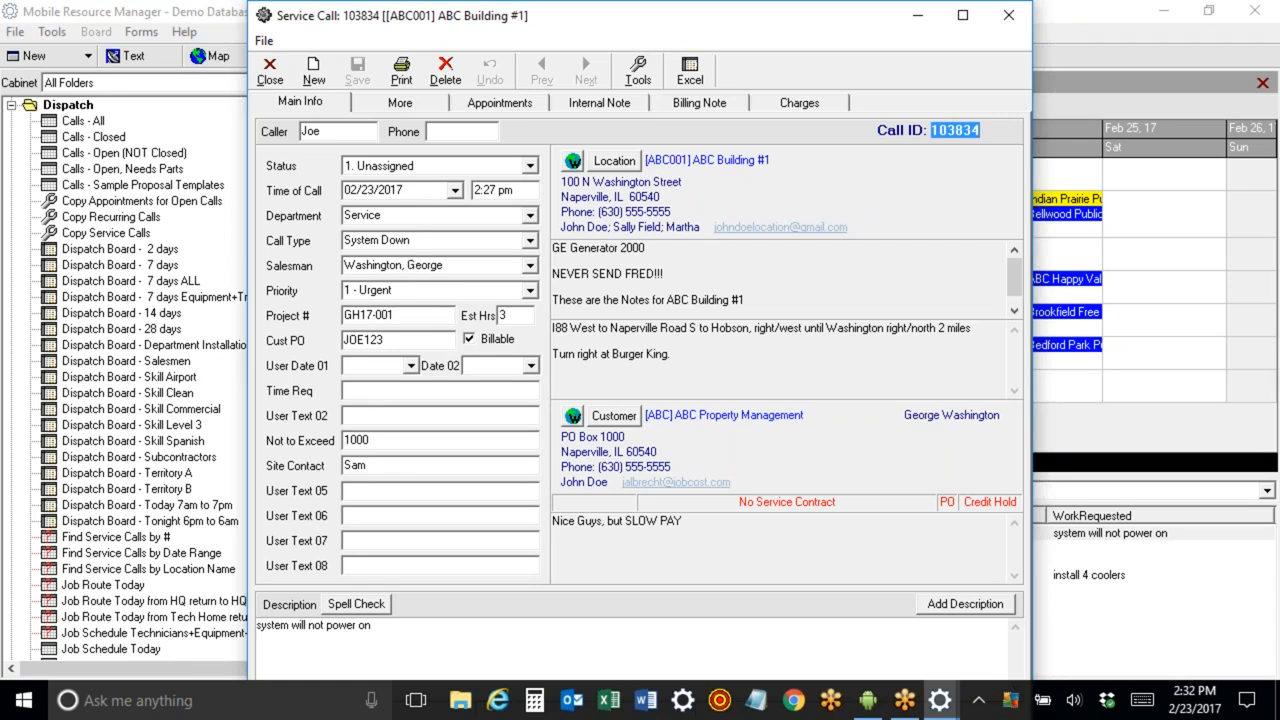
click(396, 215)
click(420, 243)
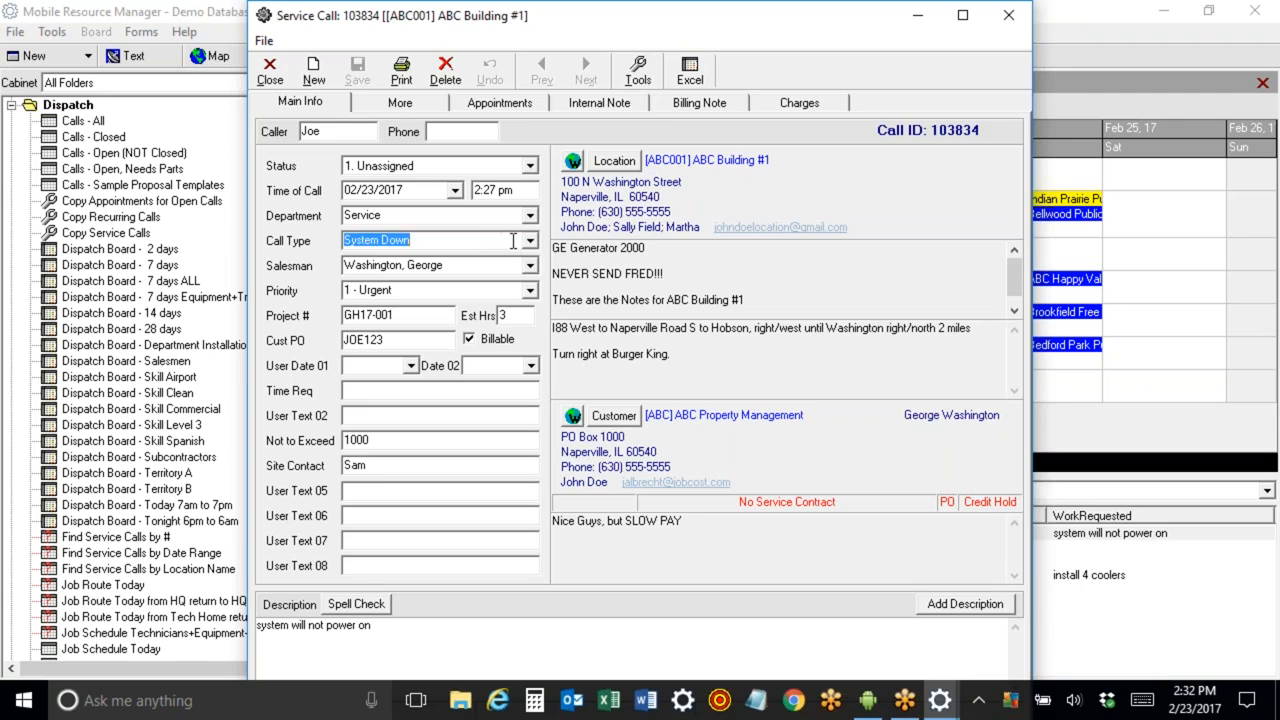
Change the department to Sales and the call type to Site Survey, then undo these changes.
click(530, 215)
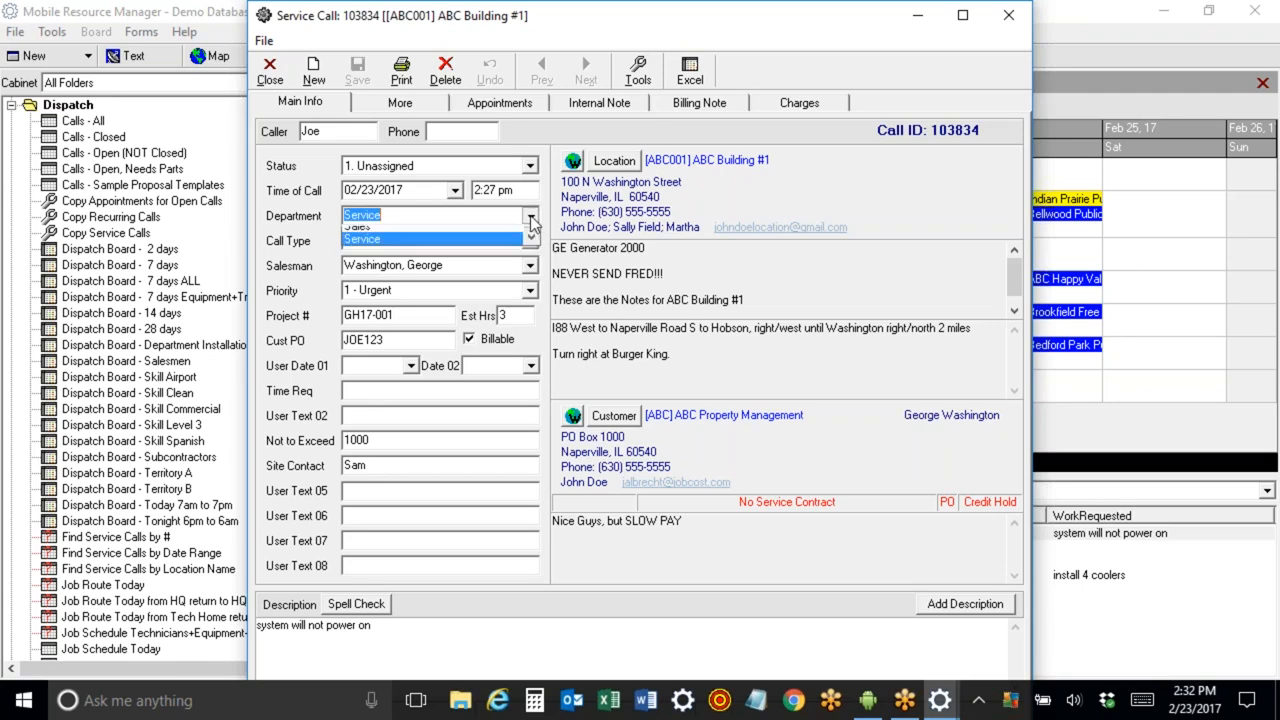
click(497, 314)
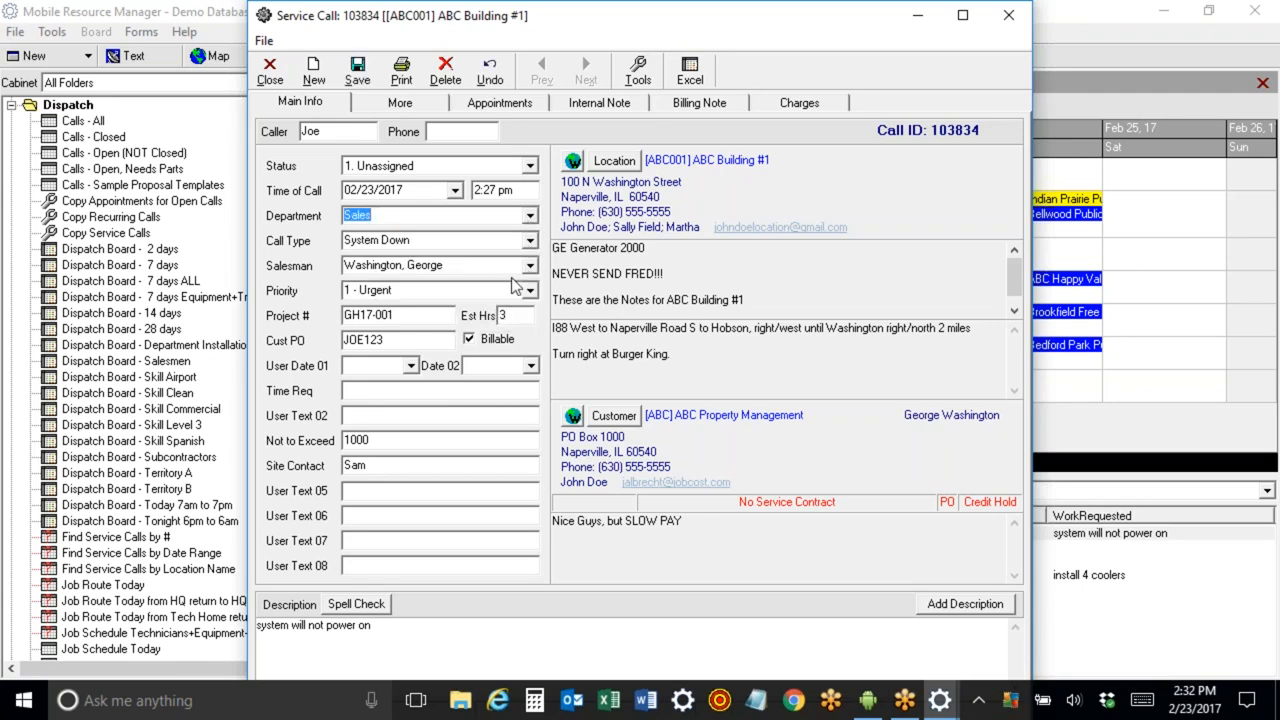
click(530, 241)
drag(531, 329, 531, 316)
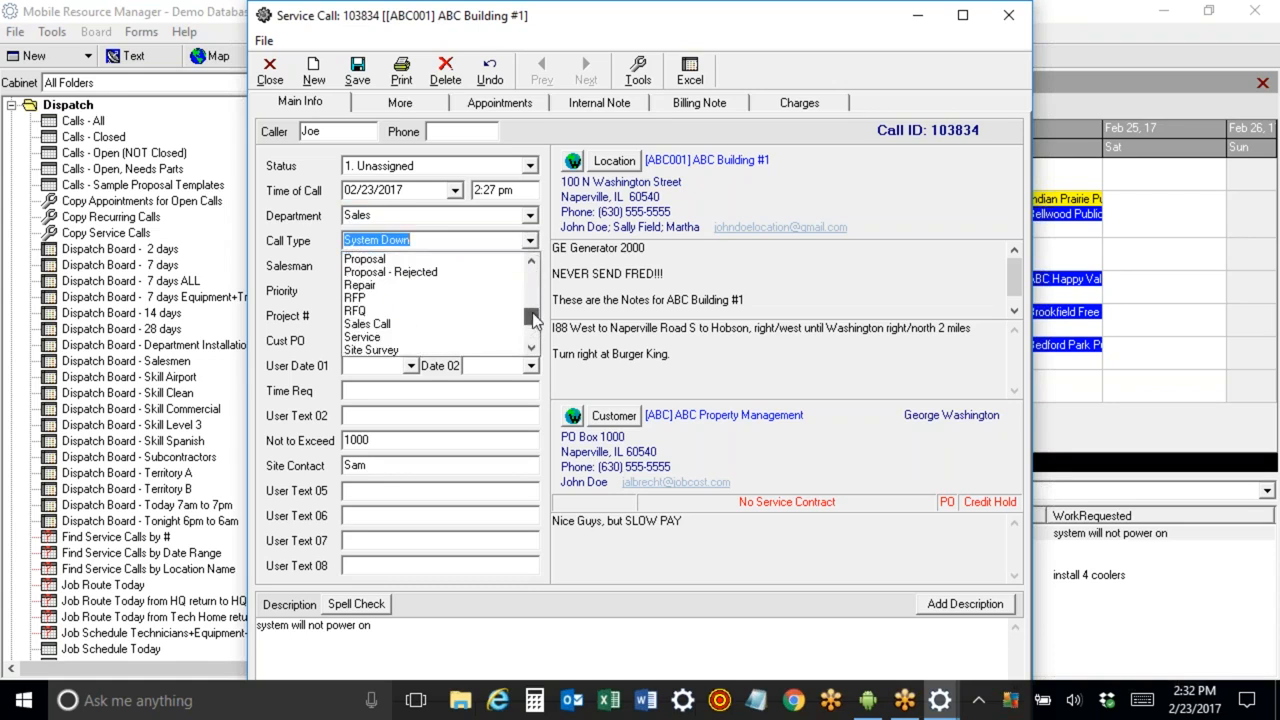
click(503, 298)
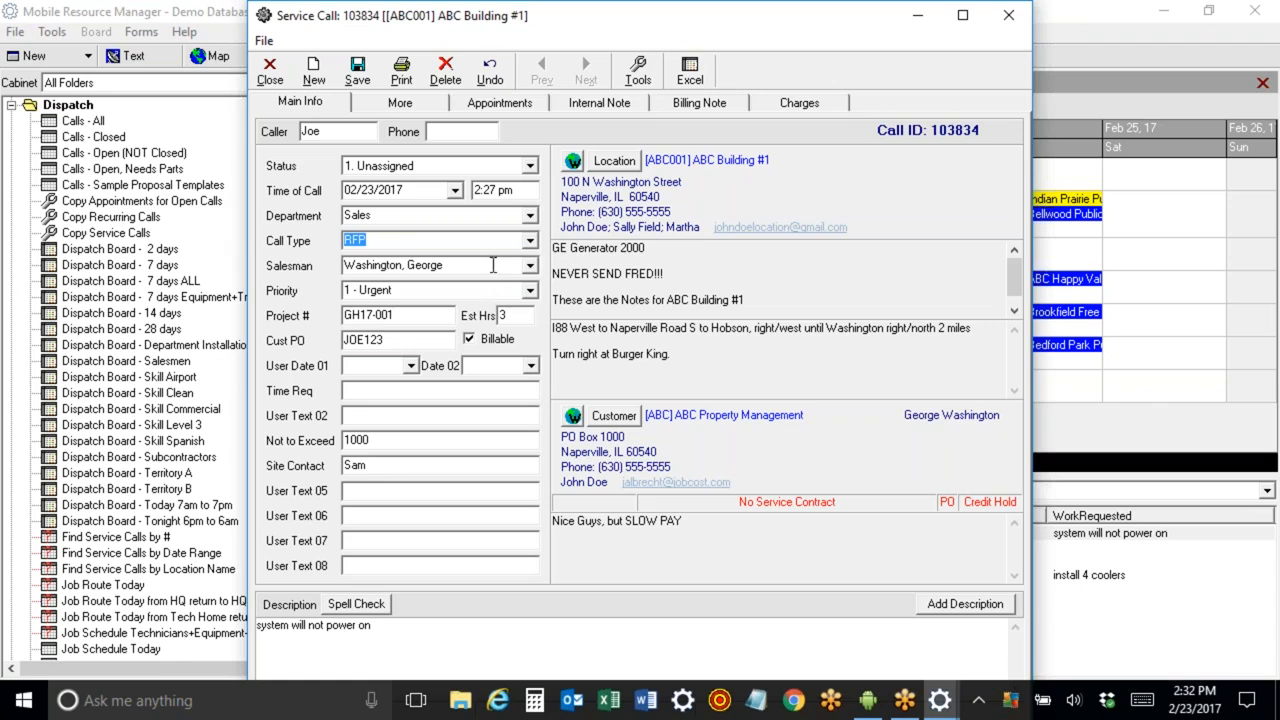
click(531, 249)
click(510, 311)
drag(931, 129, 1006, 130)
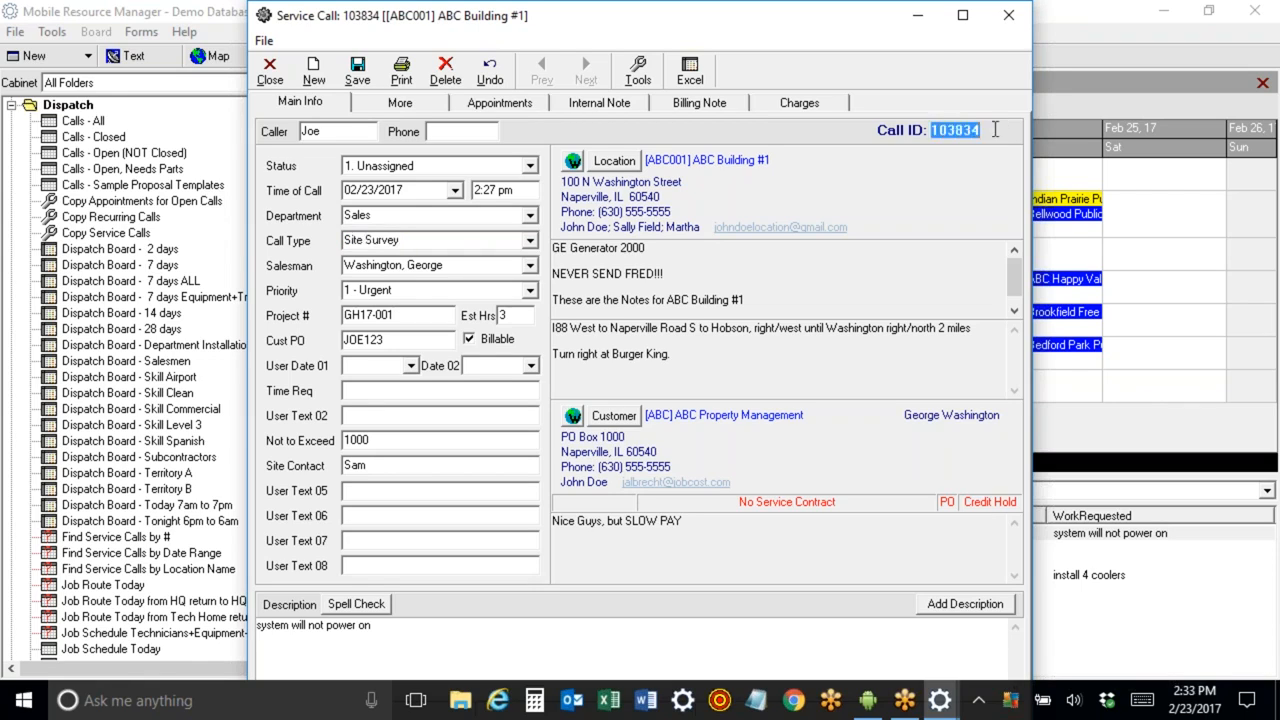
click(494, 80)
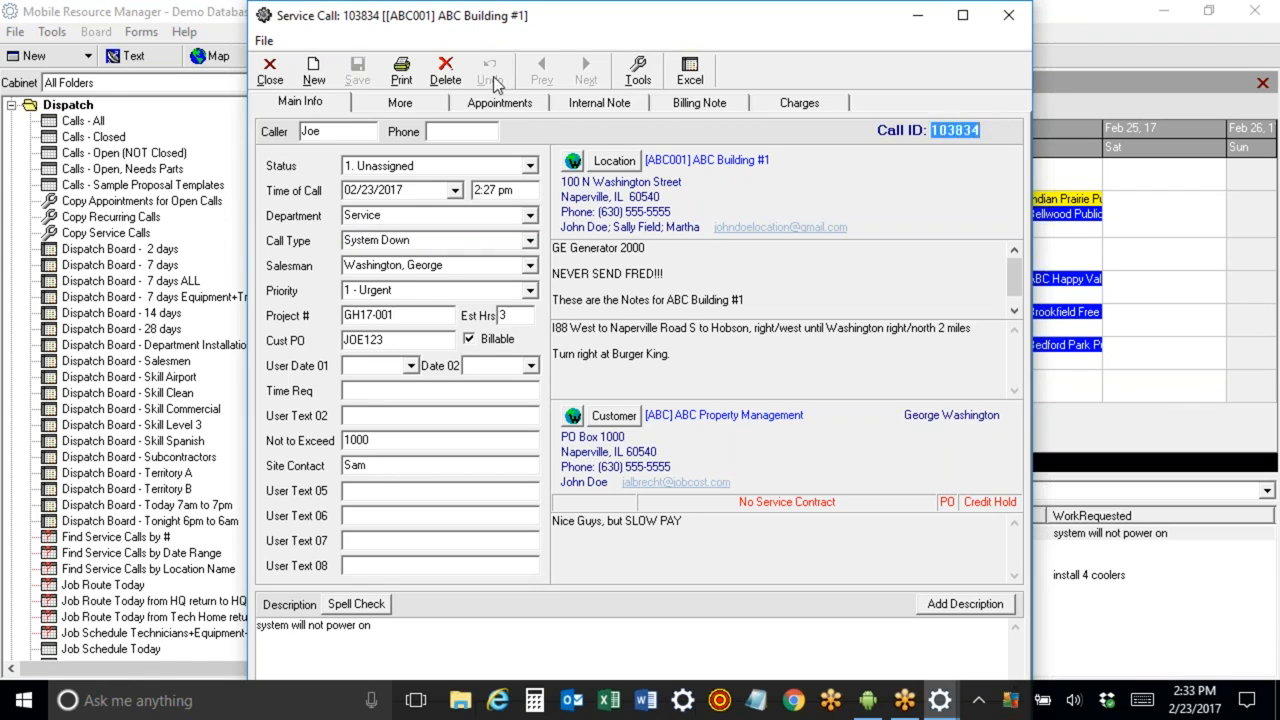
Highlight the call ID and the project number, then close the service call form.
click(956, 145)
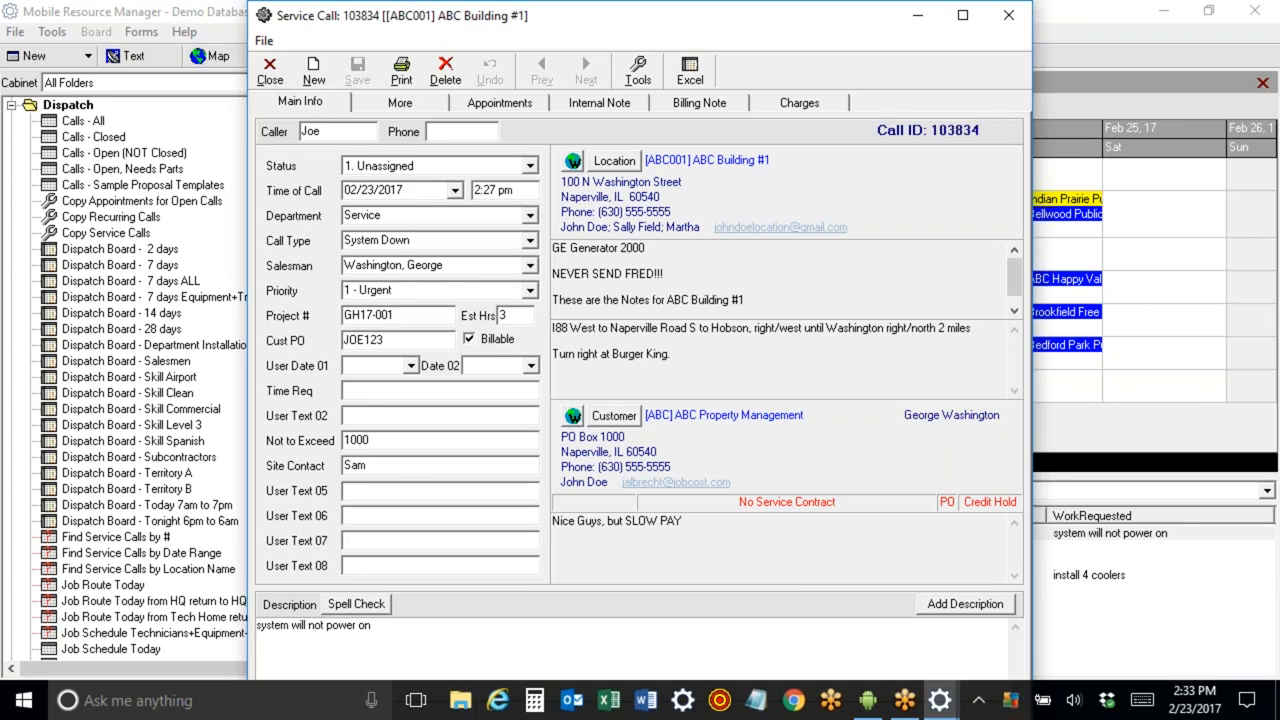
drag(877, 140, 1010, 135)
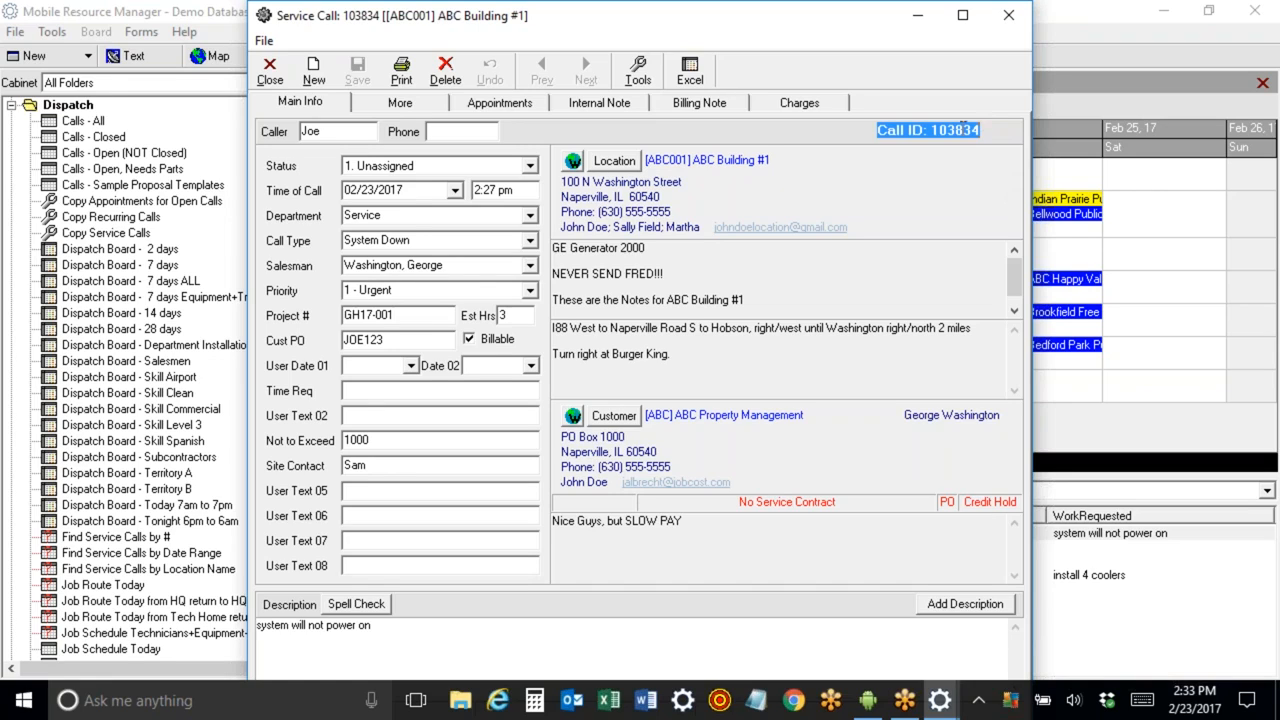
click(418, 316)
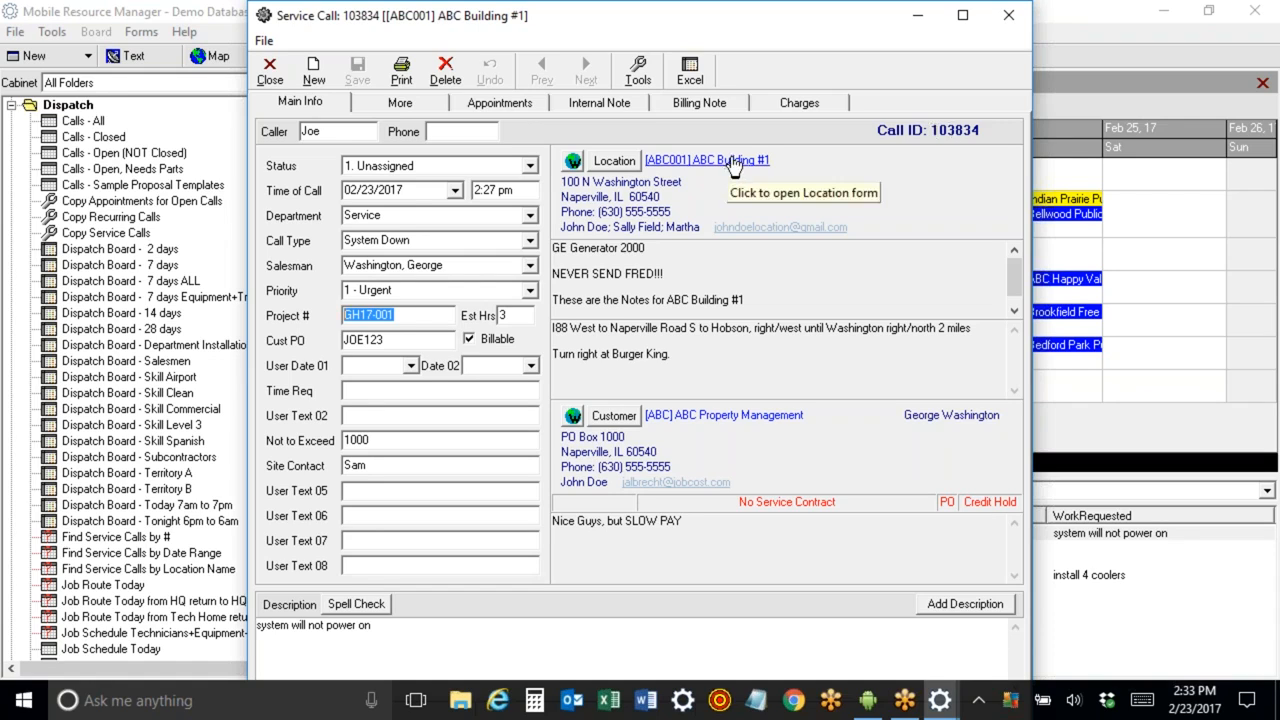
click(1258, 500)
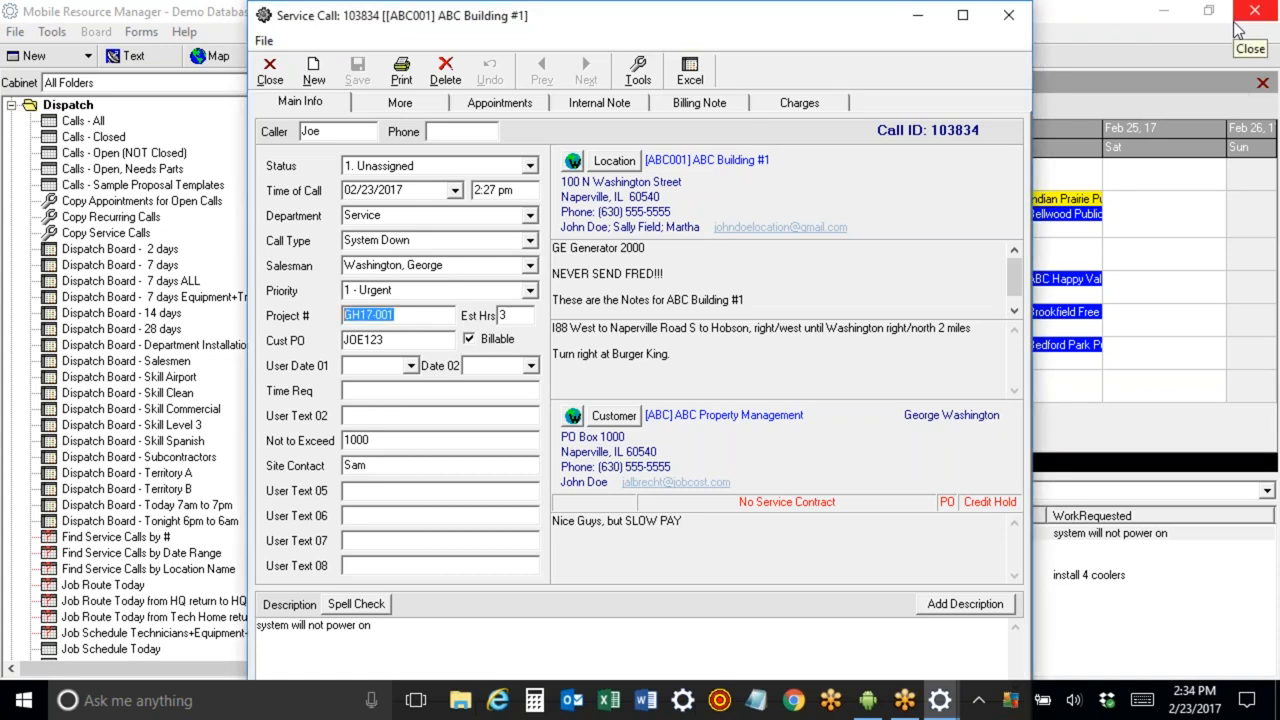
click(269, 72)
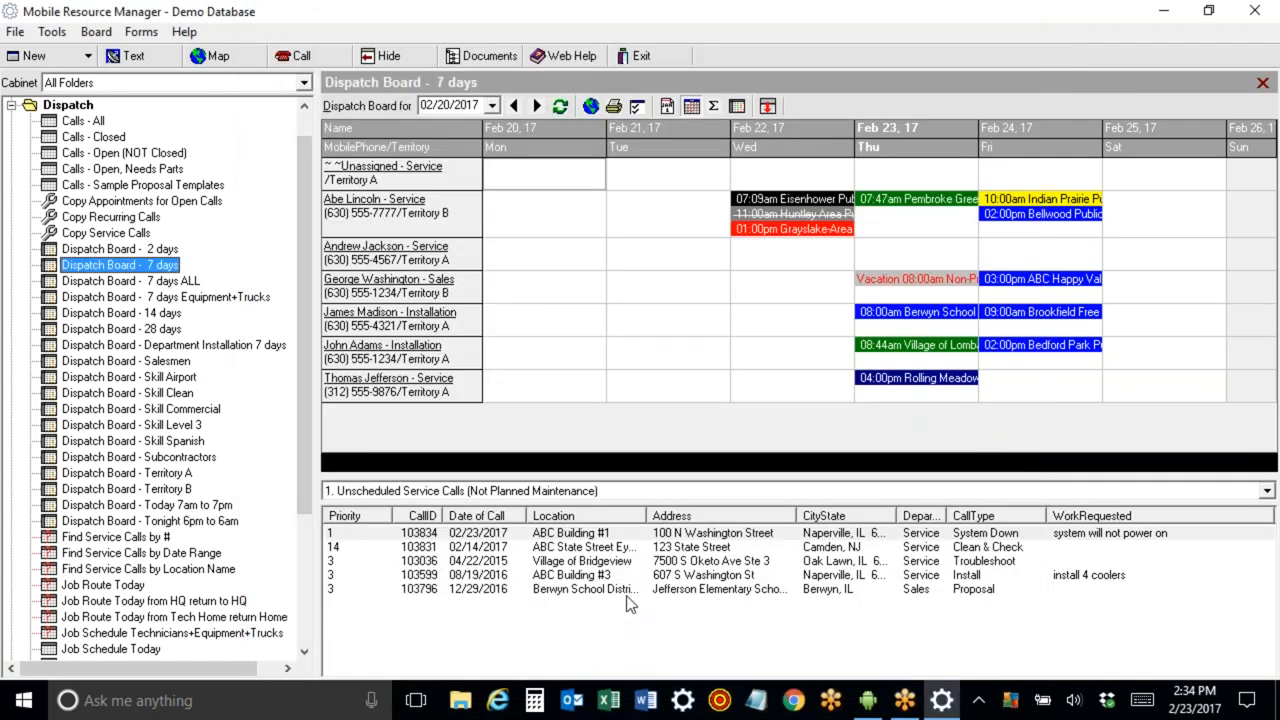
Sort the unscheduled service calls list by several of its columns.
click(355, 533)
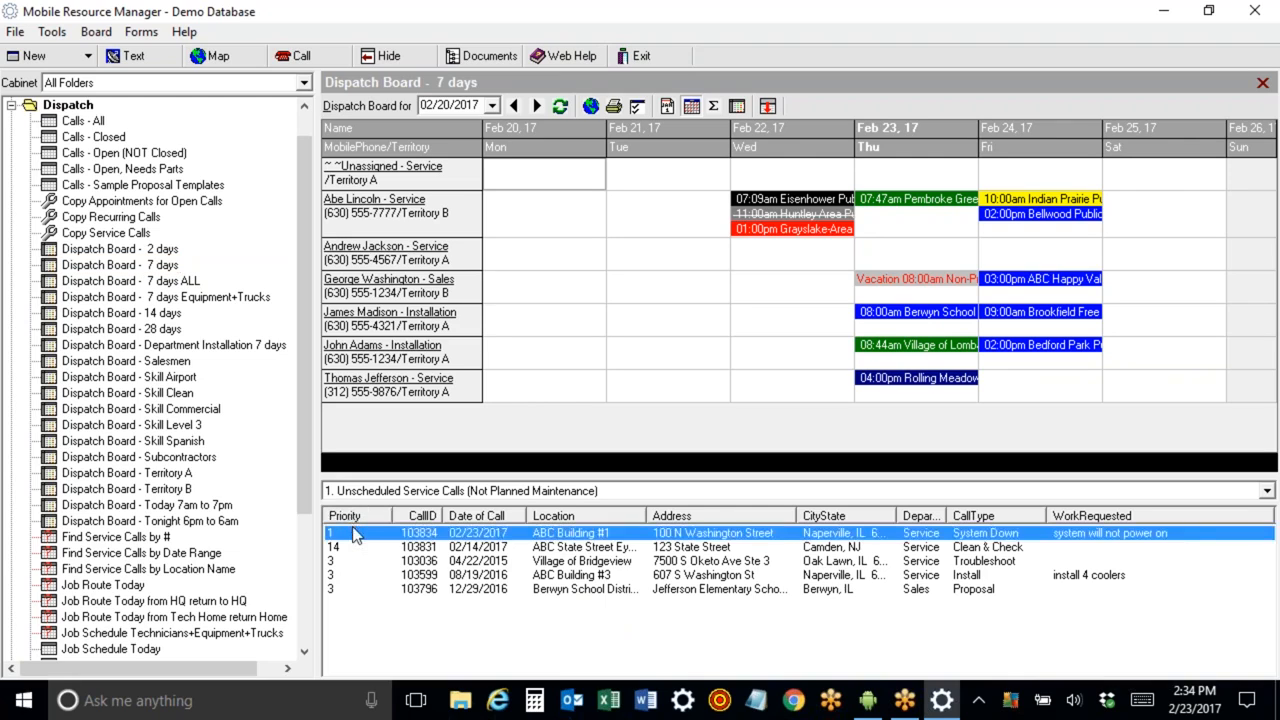
click(494, 518)
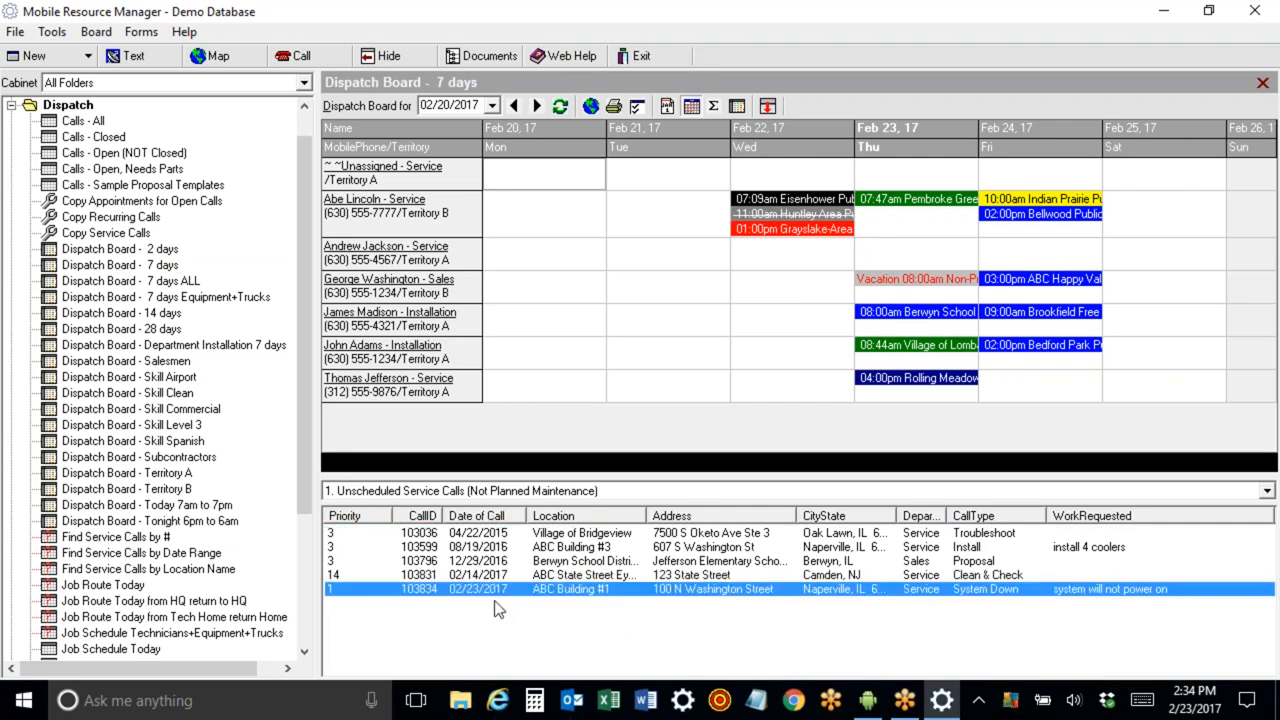
click(568, 516)
click(832, 516)
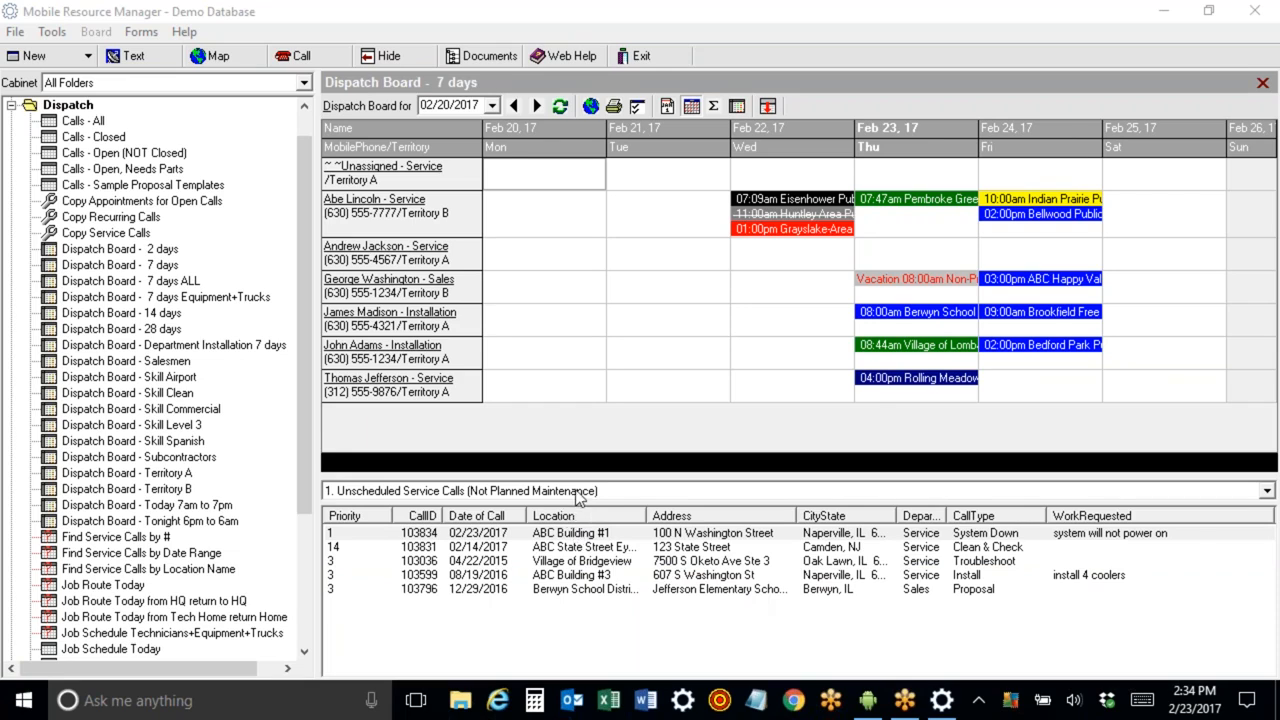
Browse the unscheduled list's views, including planned maintenance for the next 30 and 60 days, returning to unscheduled service calls.
click(1266, 492)
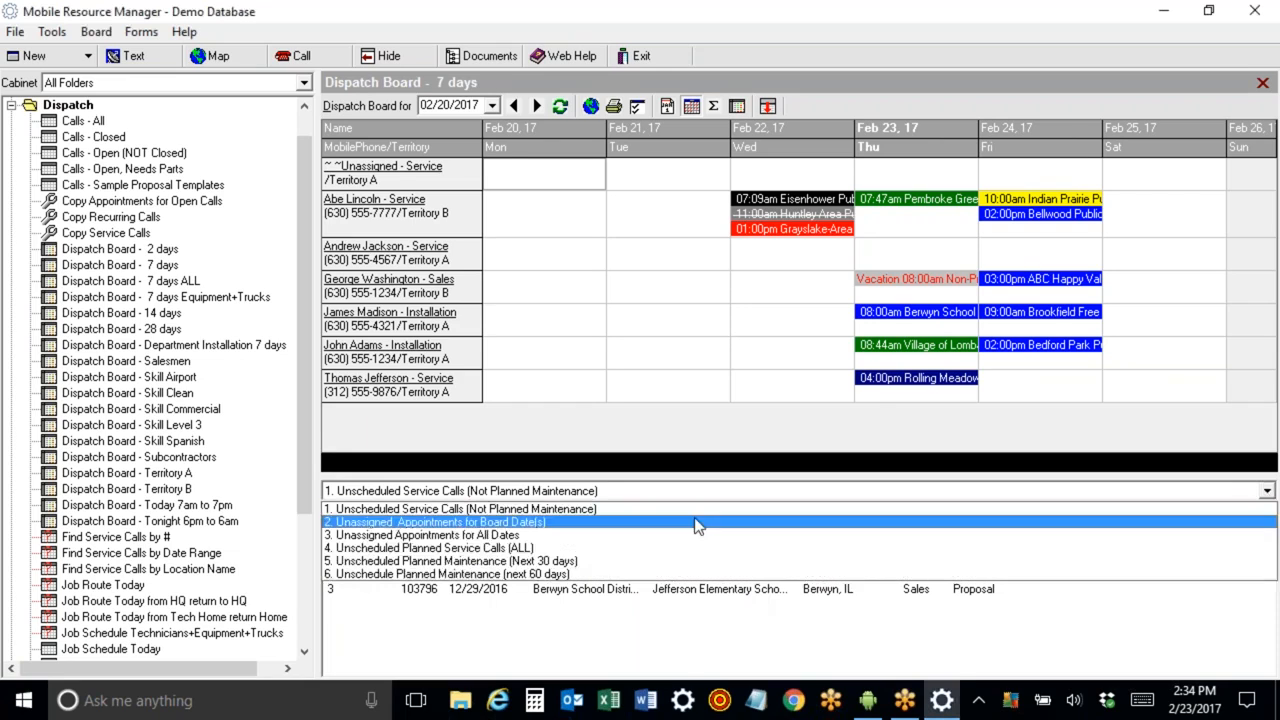
click(470, 562)
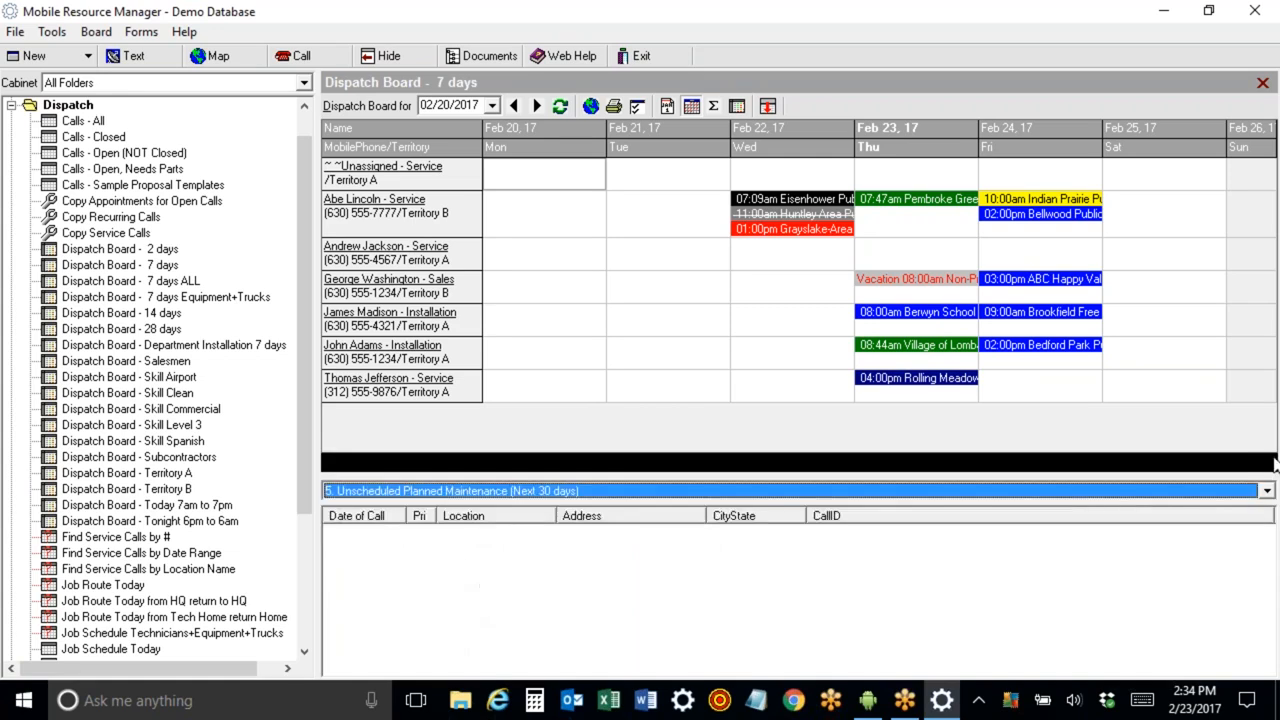
click(1266, 491)
click(763, 578)
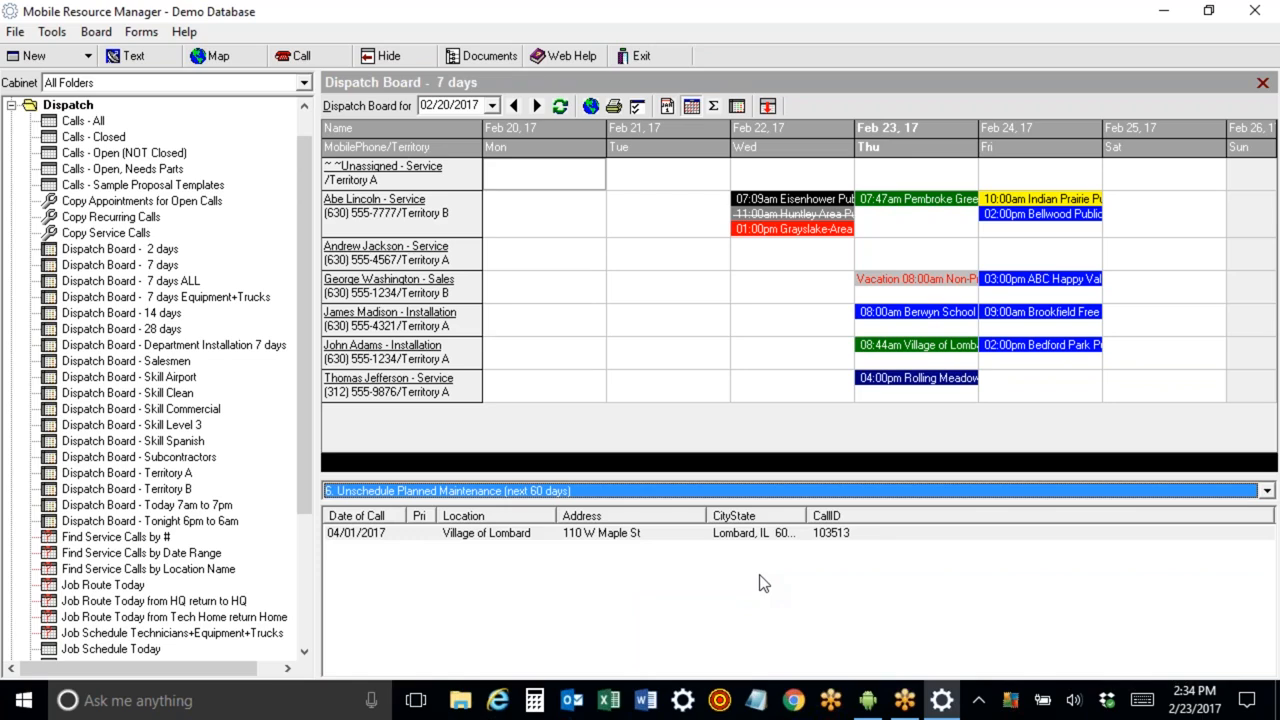
click(598, 535)
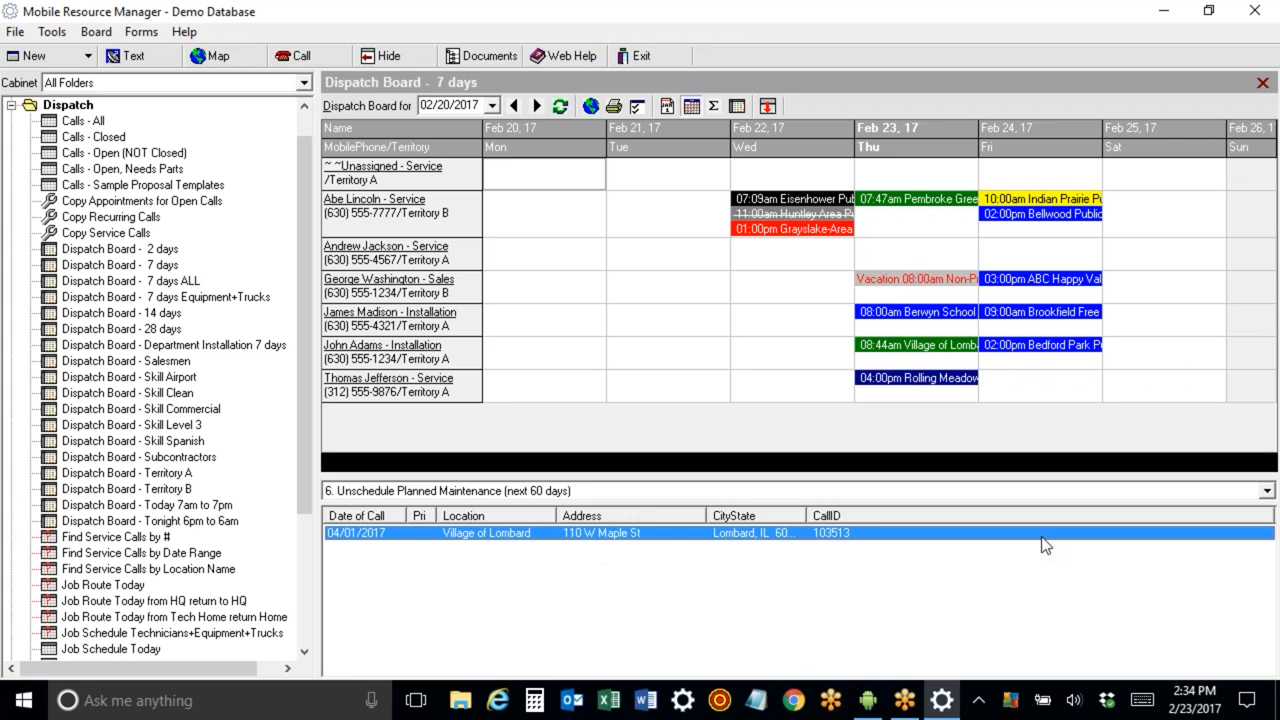
click(1266, 491)
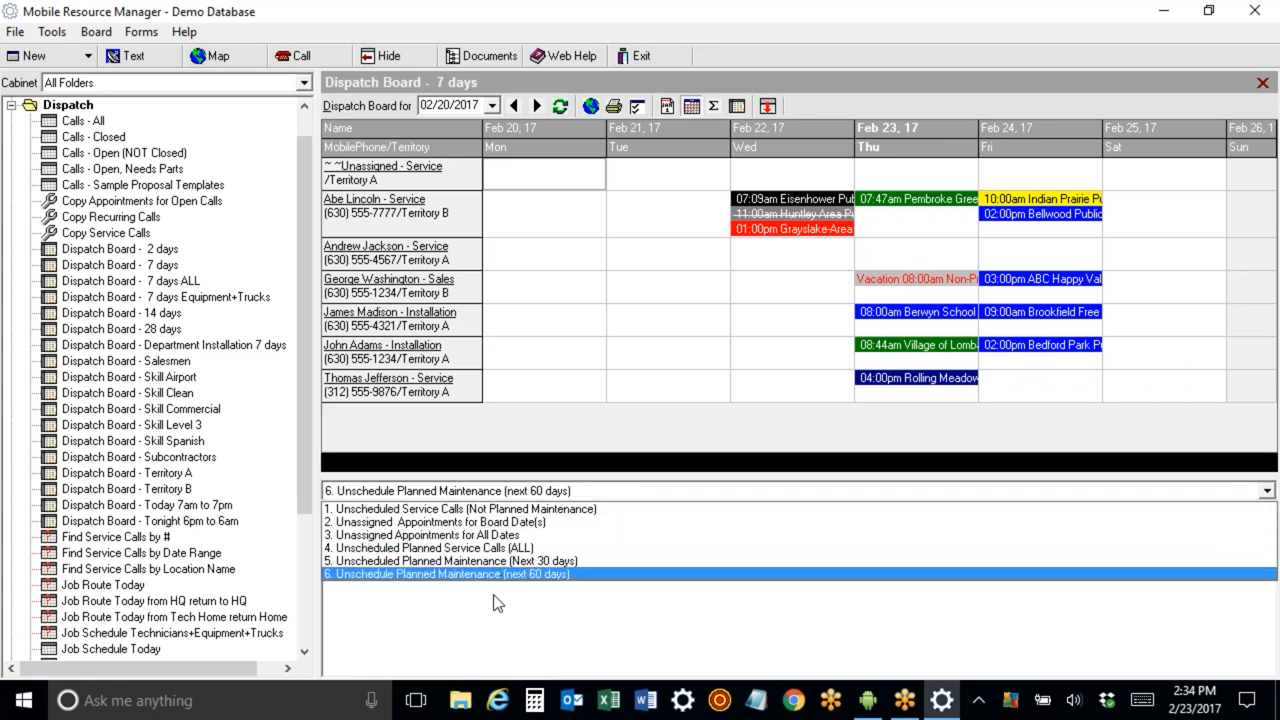
click(482, 513)
Schedule the ABC Building #1 call on the unassigned row for Friday Feb 24 at 1:00 pm.
click(432, 538)
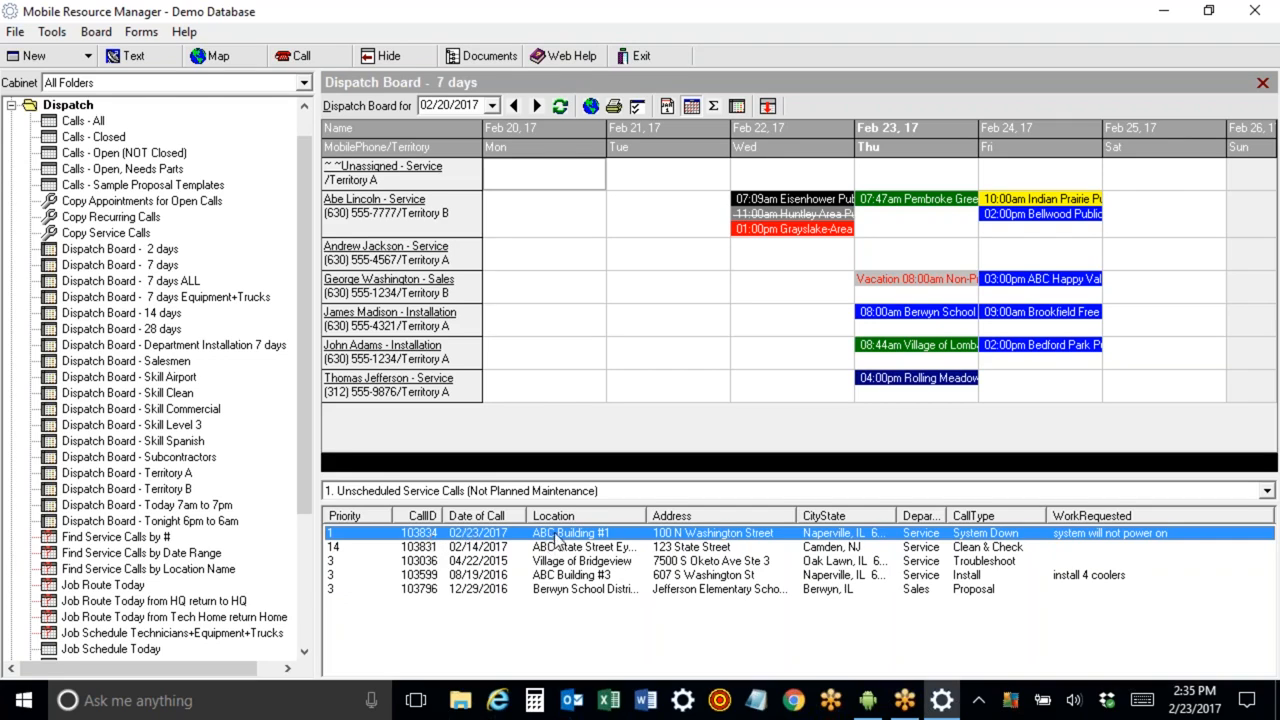
drag(557, 537, 879, 376)
drag(894, 225, 999, 218)
drag(1029, 398, 1029, 172)
drag(1028, 172, 1028, 172)
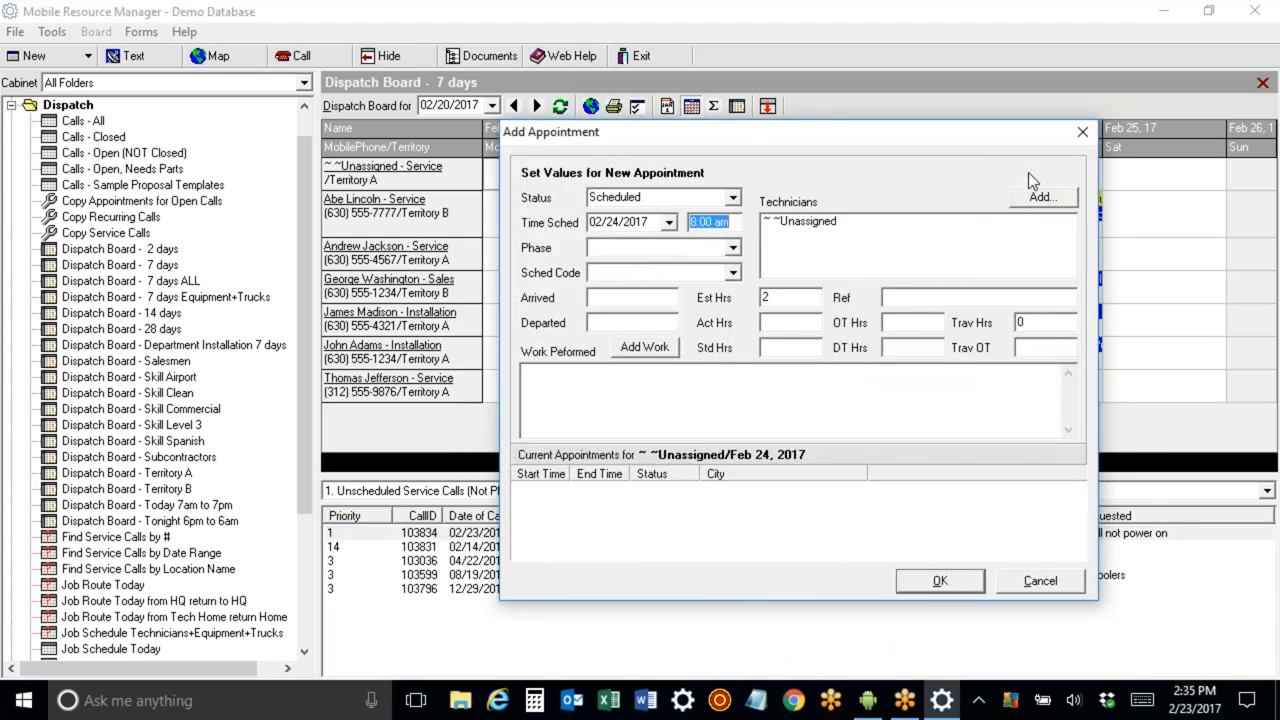
text(1)
drag(783, 299, 762, 298)
click(940, 584)
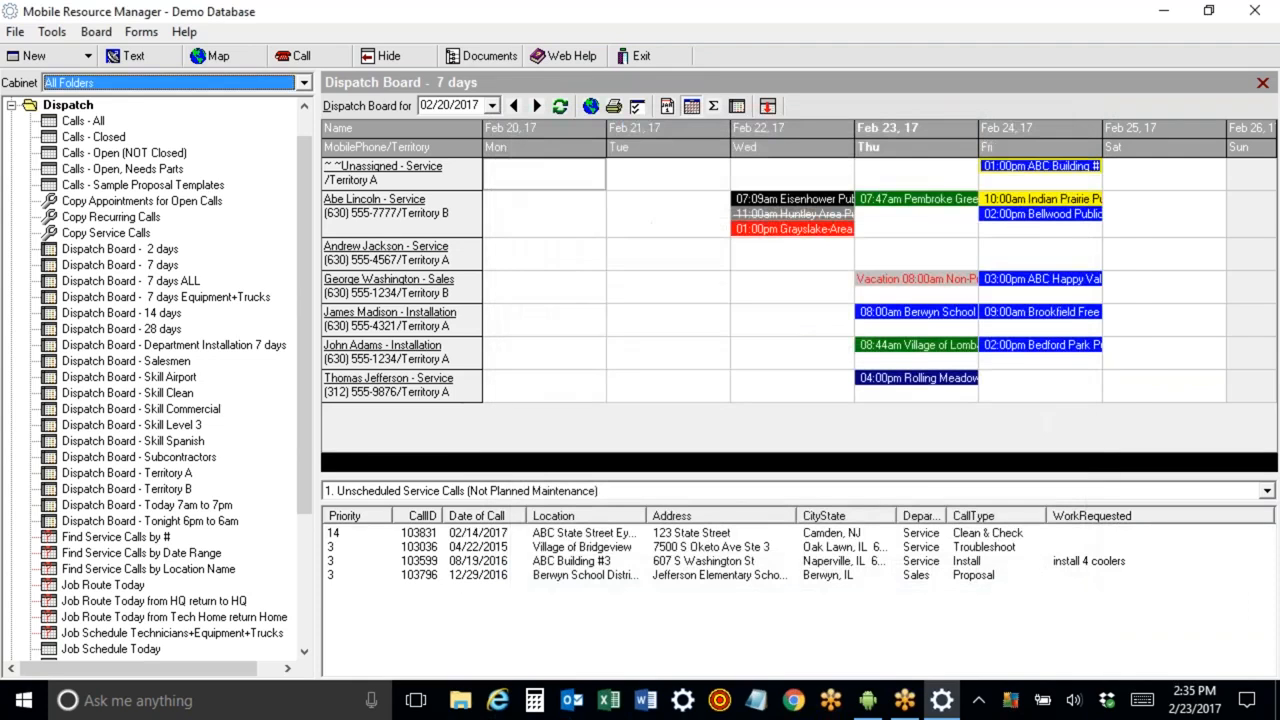
Move the ABC Building #1 appointment onto Andrew Jackson's row for Friday.
click(1039, 174)
drag(1030, 379, 1021, 250)
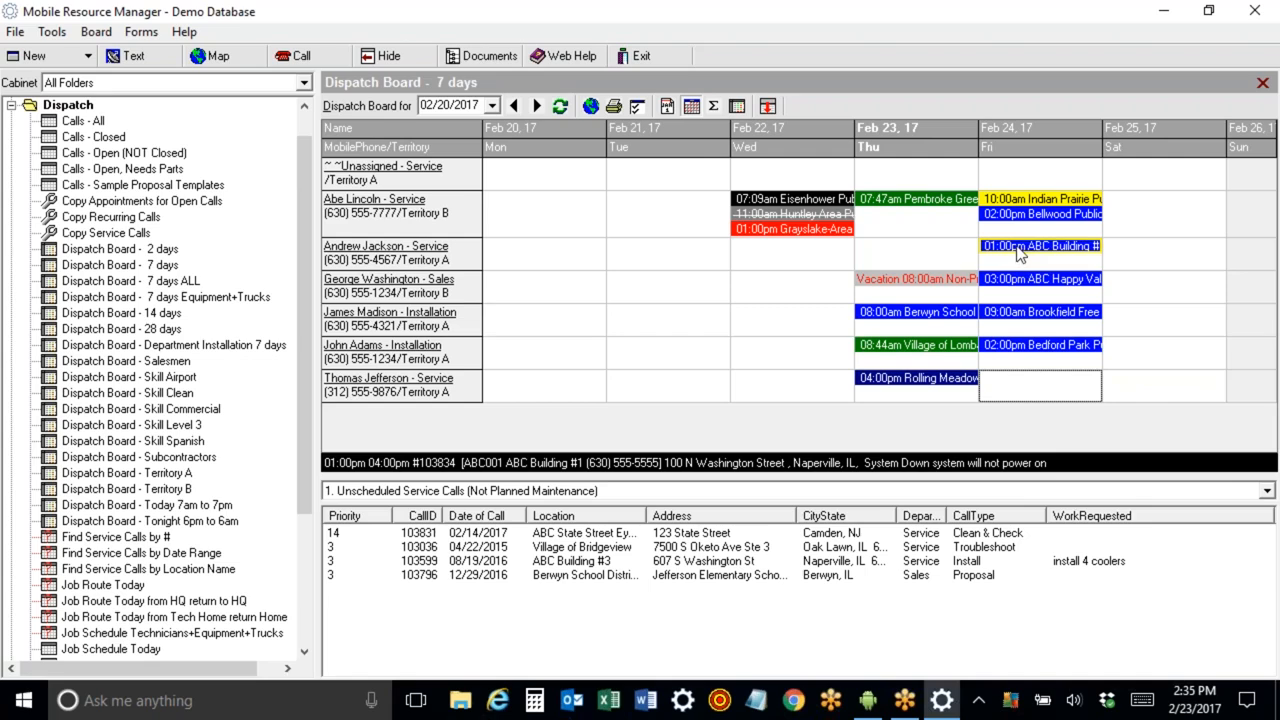
Add Thomas Jefferson, Delivery Truck #22 and XYZ Subcontractor as technicians for the ABC Building #1 appointment.
right_click(1017, 251)
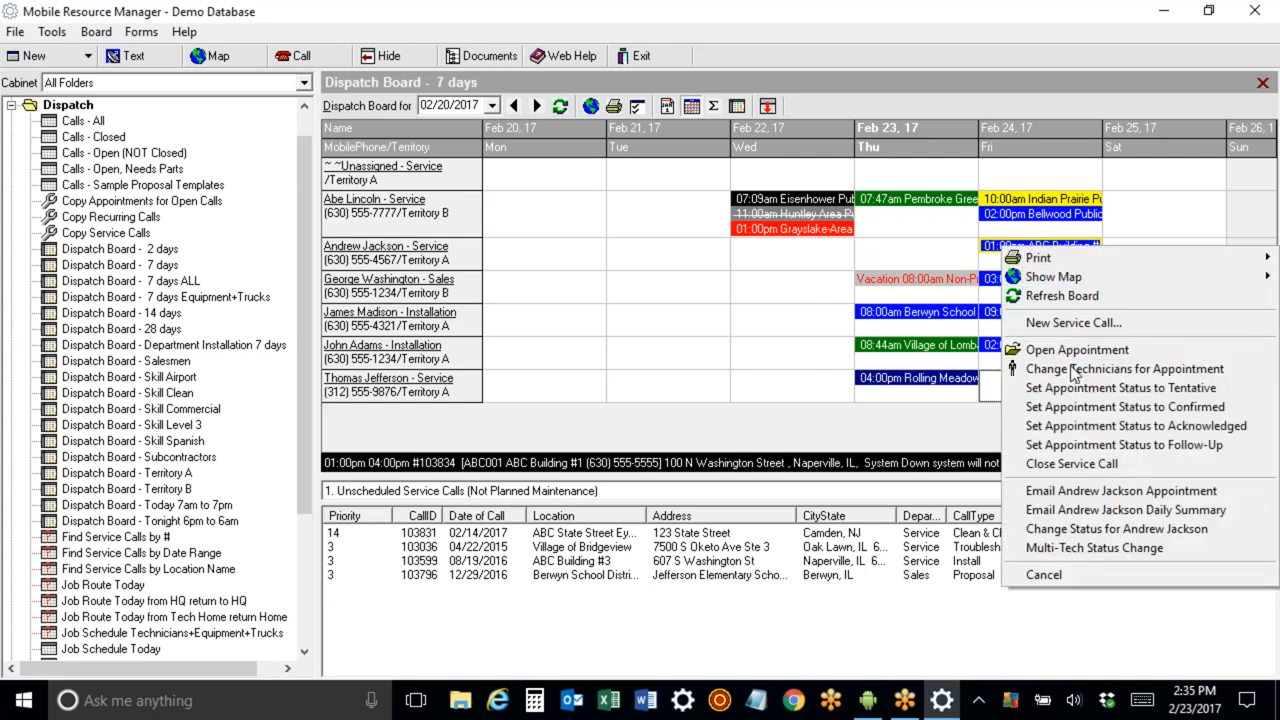
click(1030, 369)
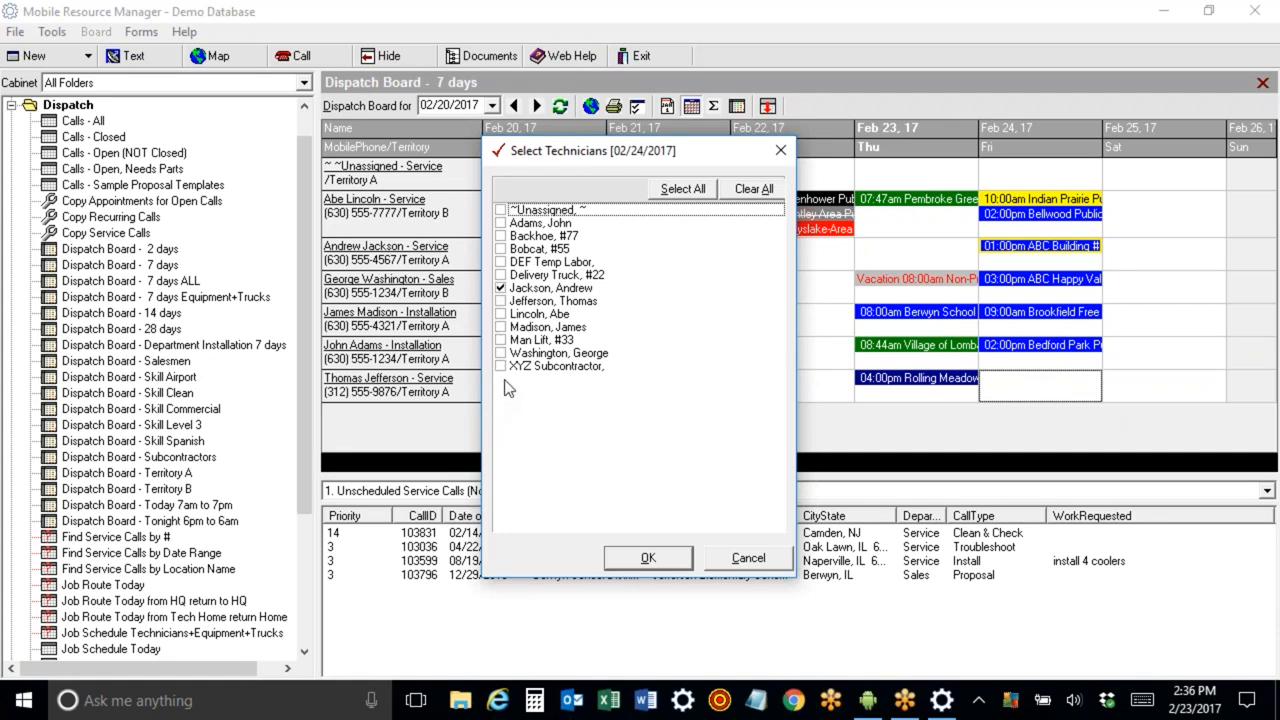
click(501, 302)
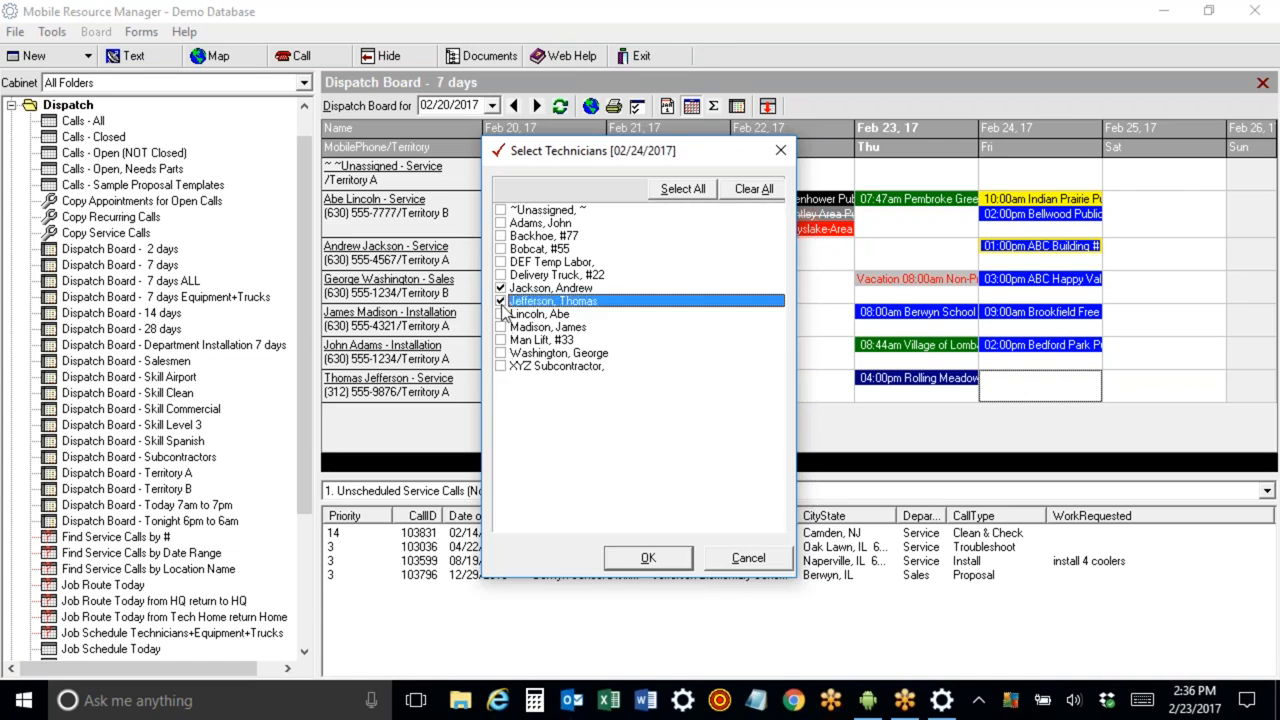
click(501, 275)
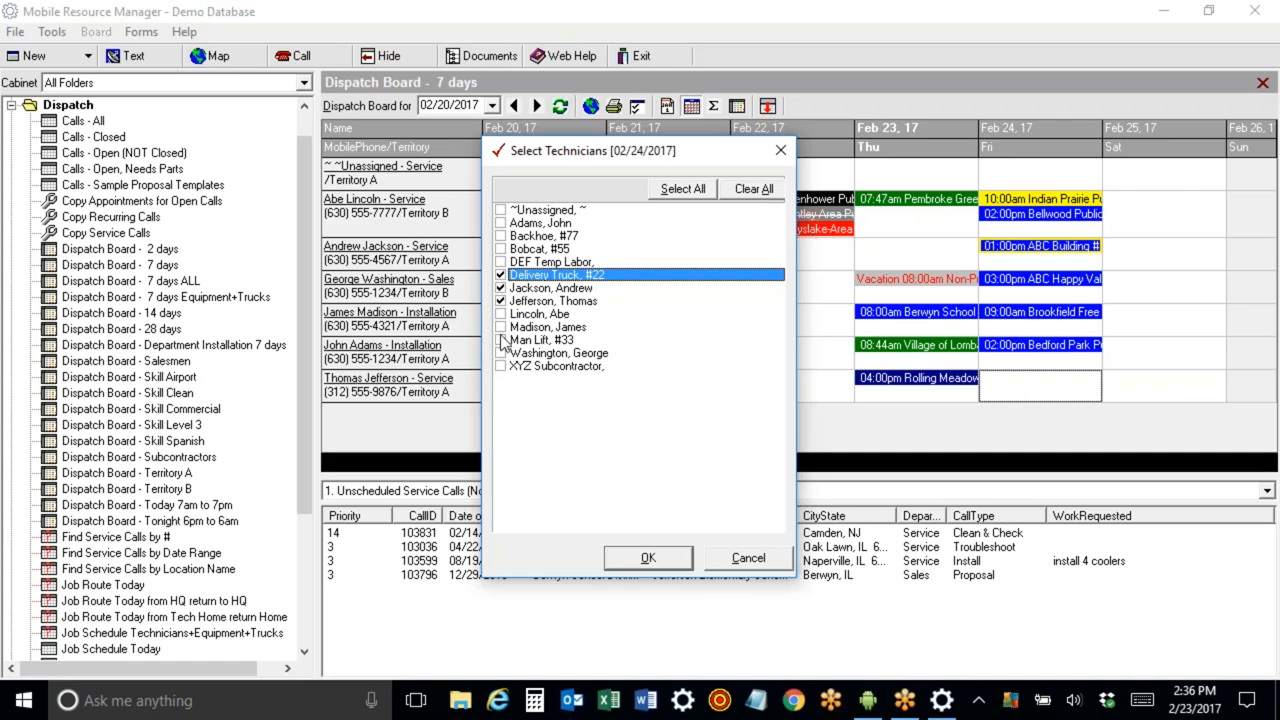
click(501, 367)
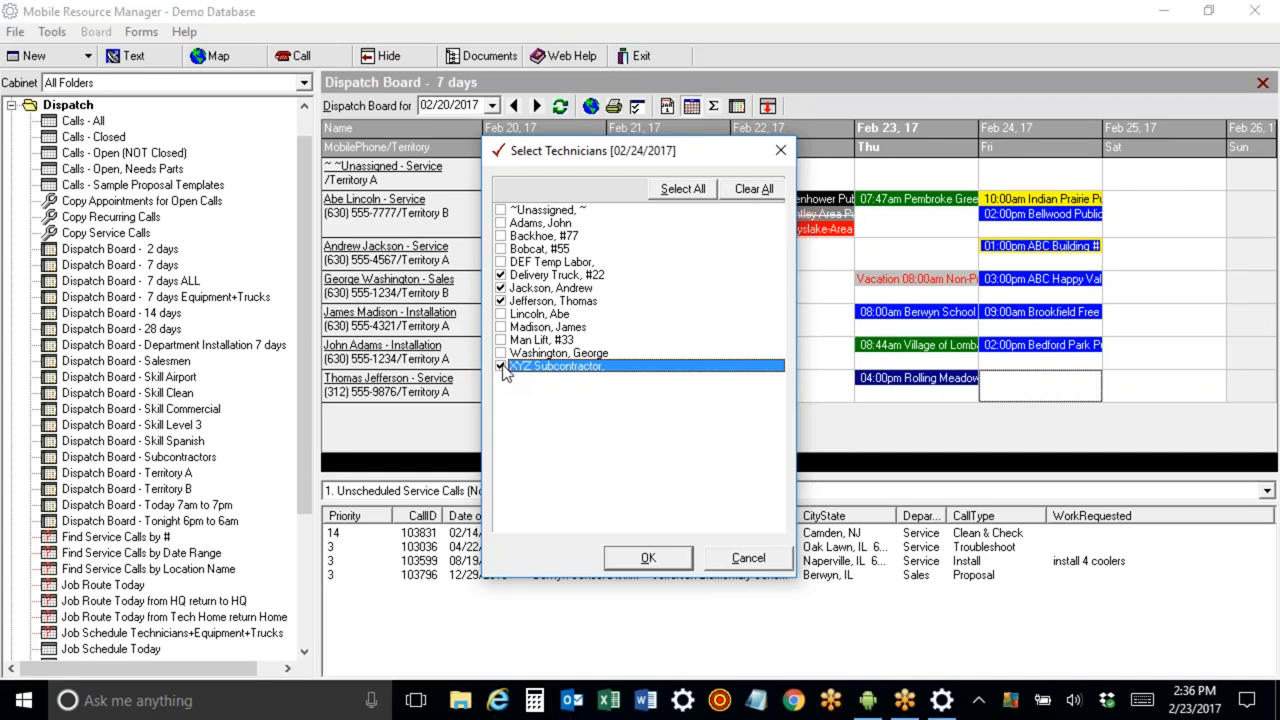
click(645, 560)
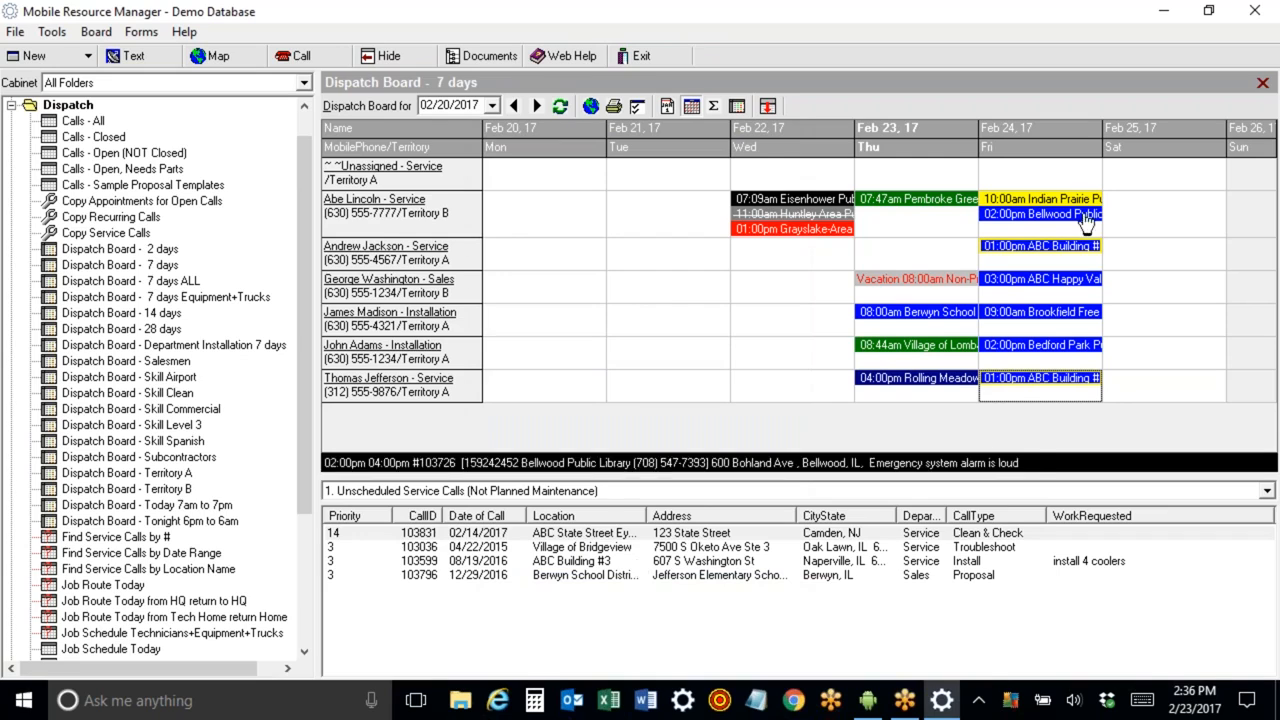
Open the 7 days Equipment+Trucks and 7 days ALL dispatch boards to view the appointment.
drag(1085, 247, 1038, 262)
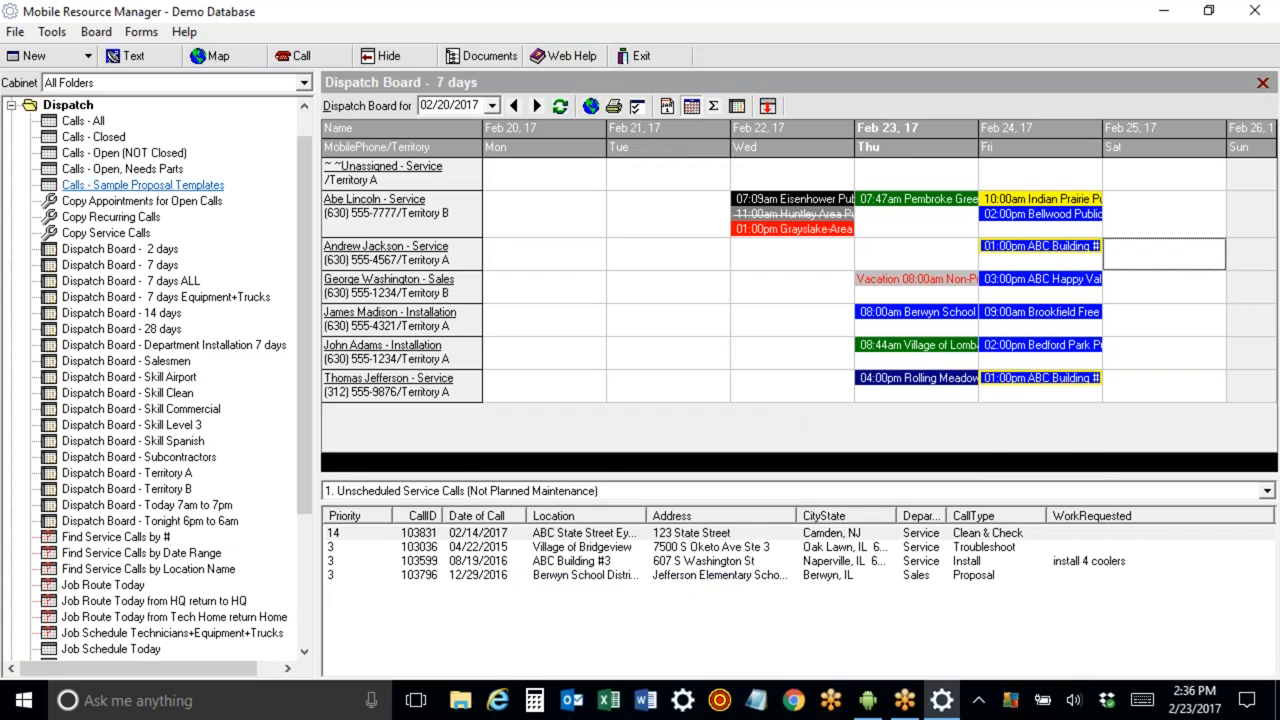
click(163, 299)
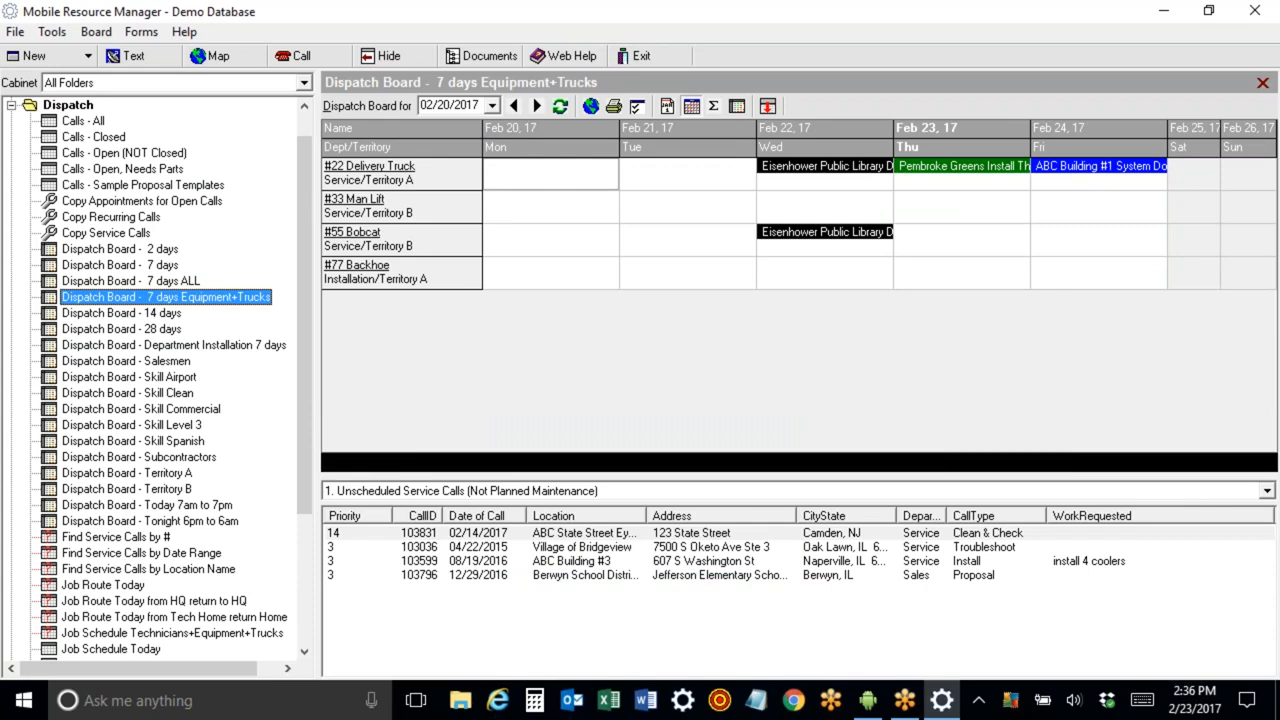
click(165, 281)
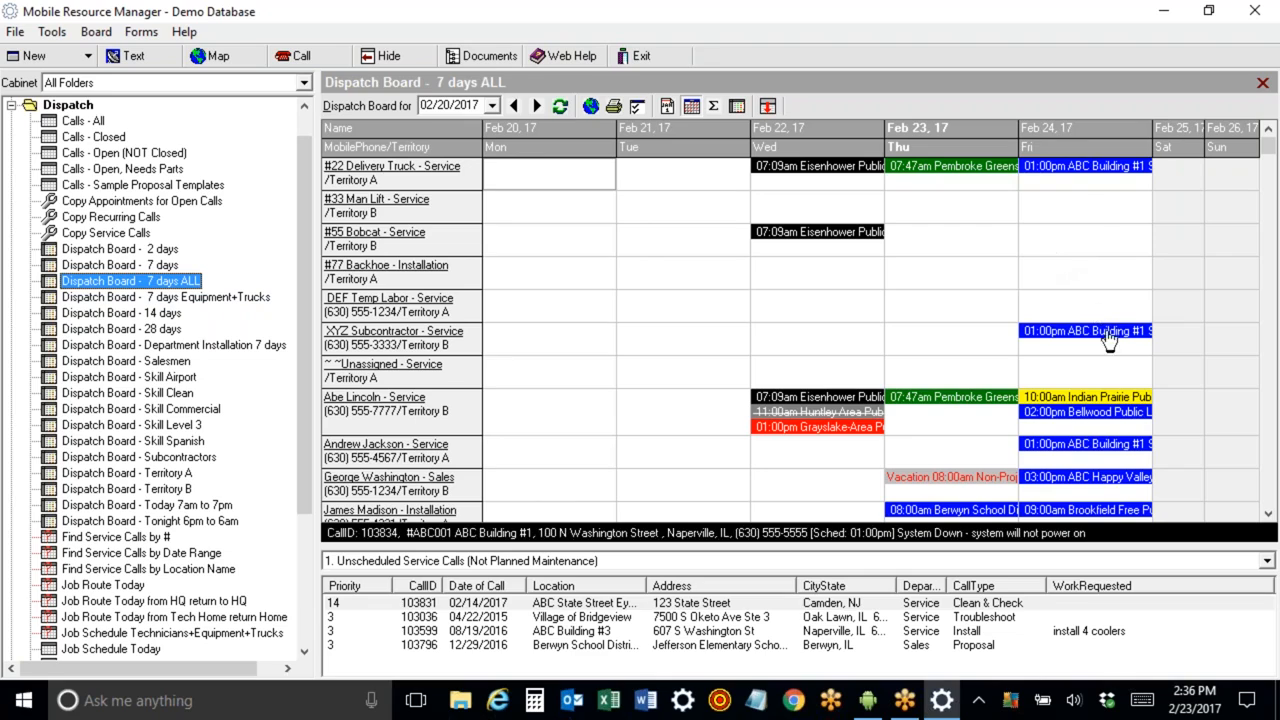
Move the ABC Building #1 appointment to Saturday and back to Friday.
drag(1108, 332, 1190, 330)
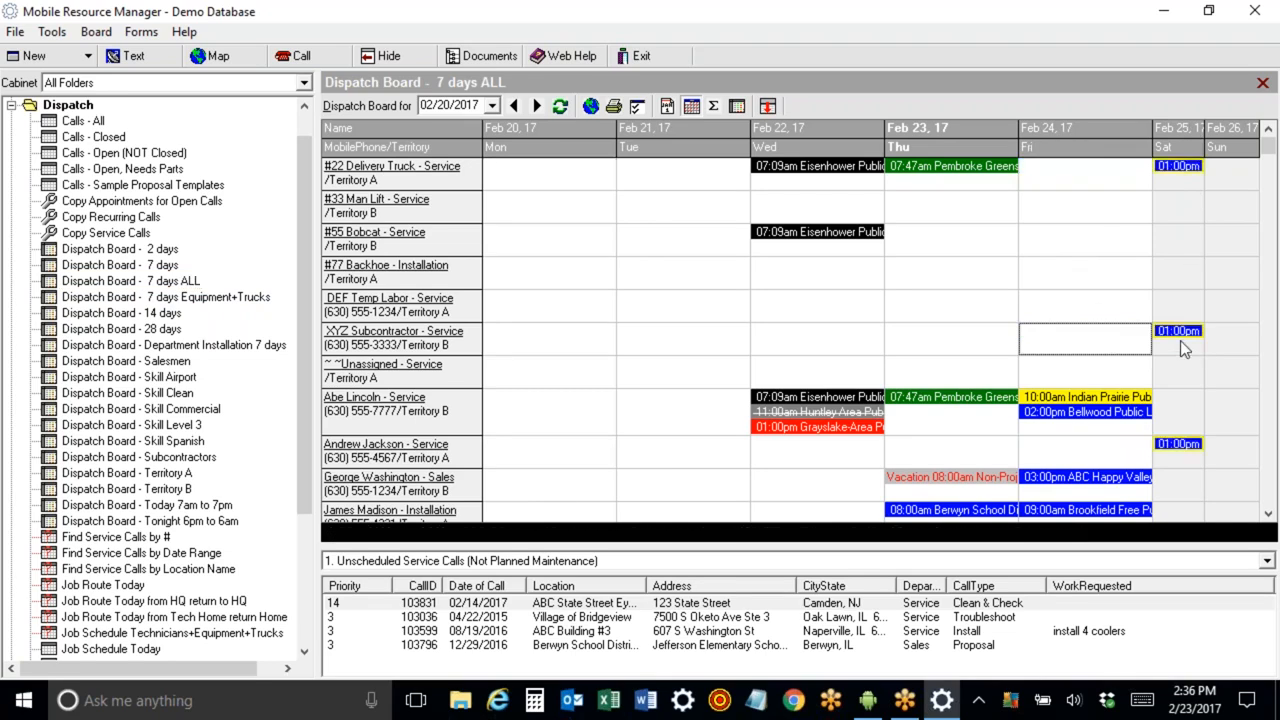
drag(1180, 340, 1085, 338)
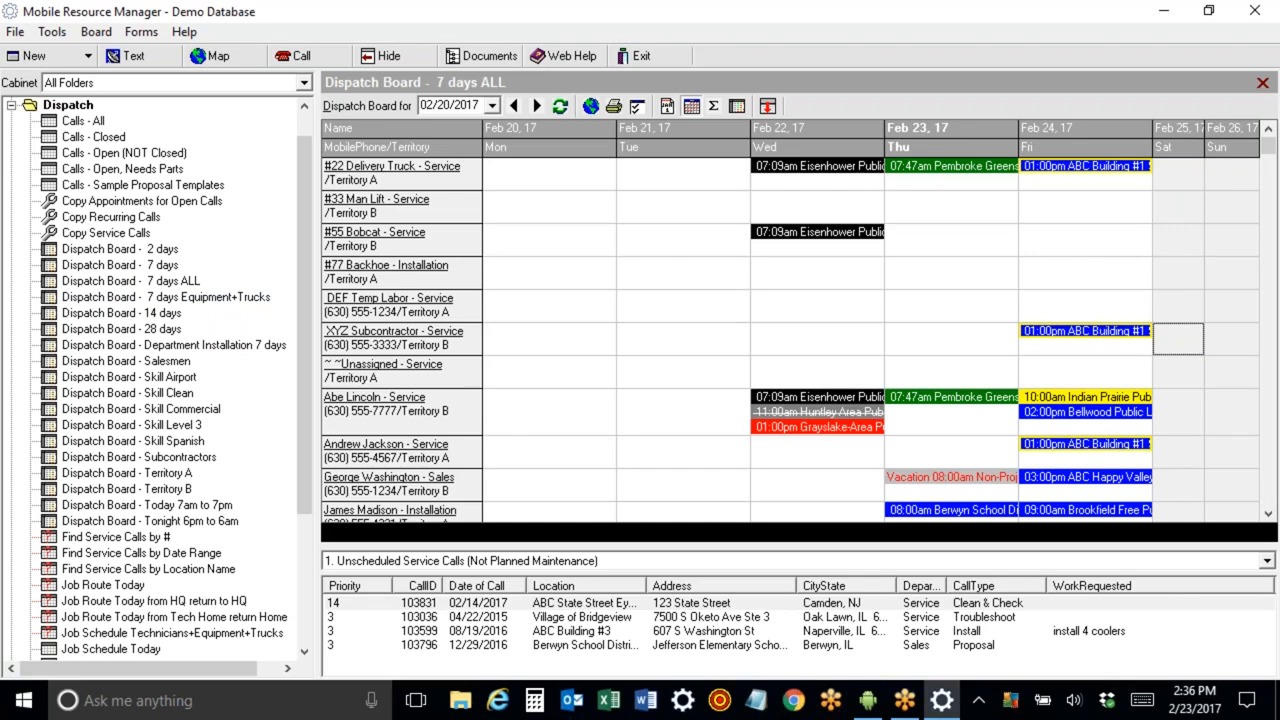
Open the Berwyn School District #98 service call from the 7-day board and view its appointments.
click(170, 266)
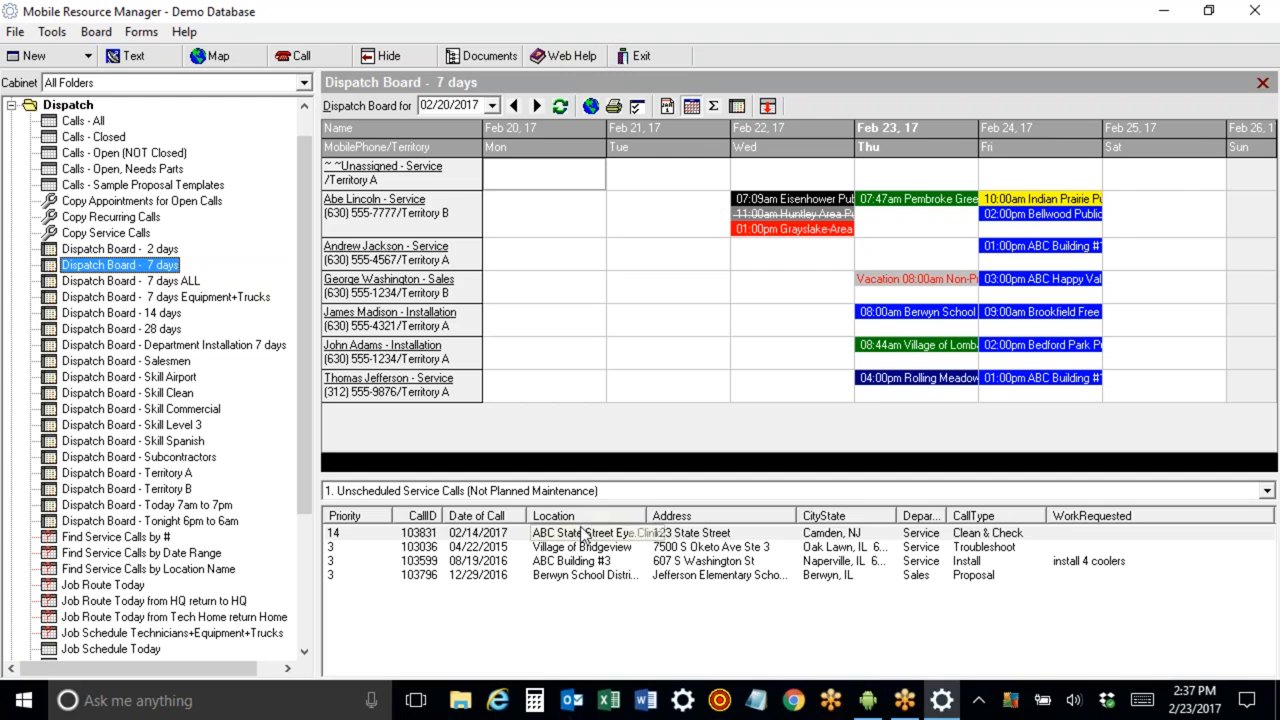
double_click(560, 578)
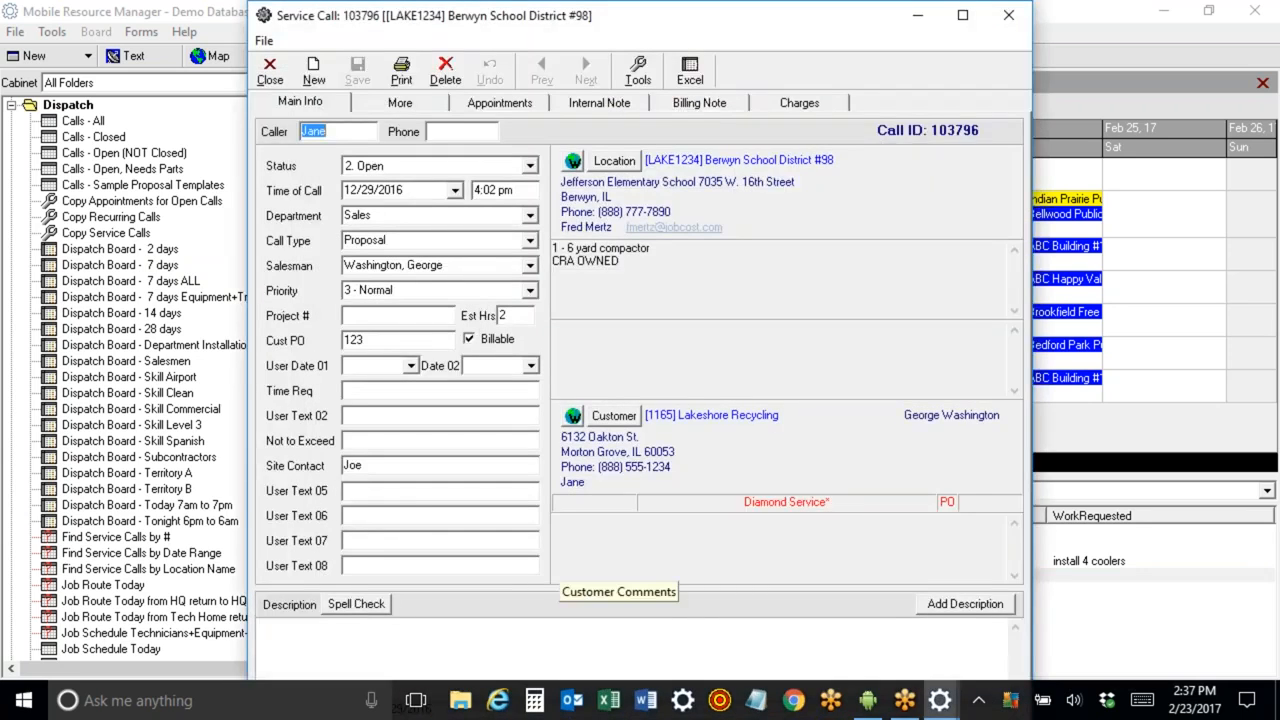
click(499, 103)
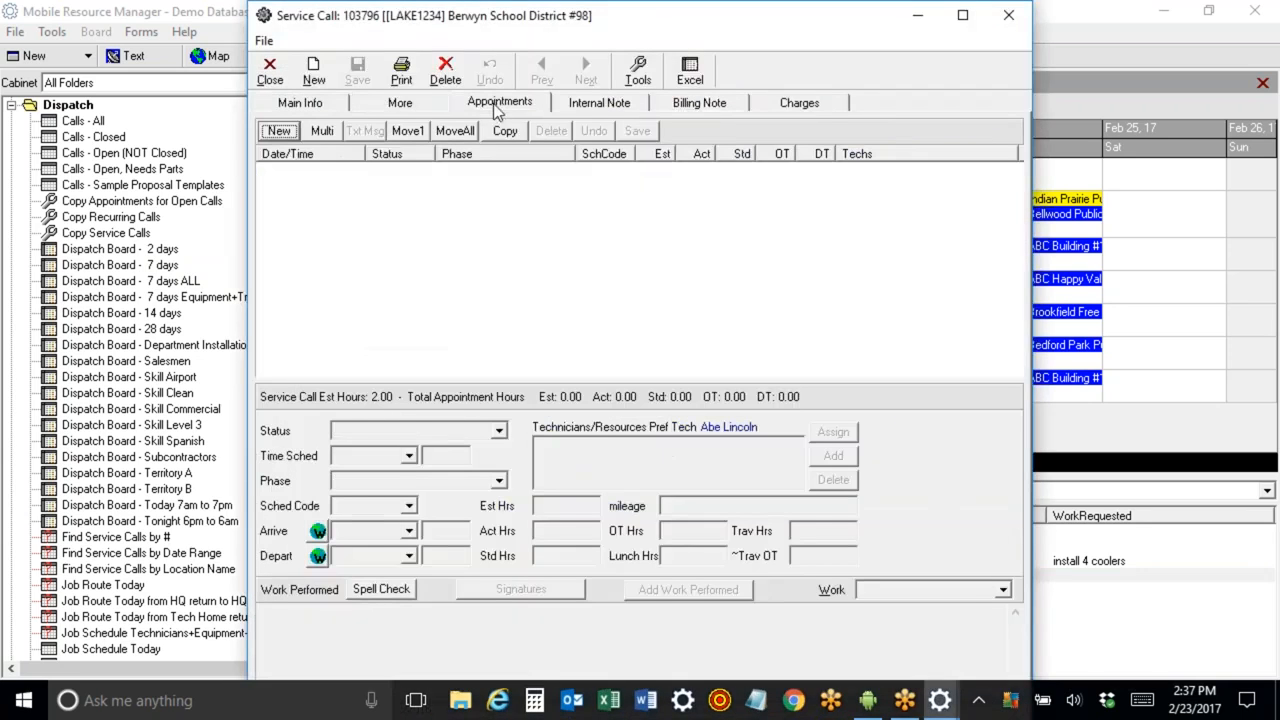
Schedule multiple appointments for the Berwyn call from 03/07/2017 to 03/16/2017, weekdays only with Sunday and Saturday excluded.
click(321, 131)
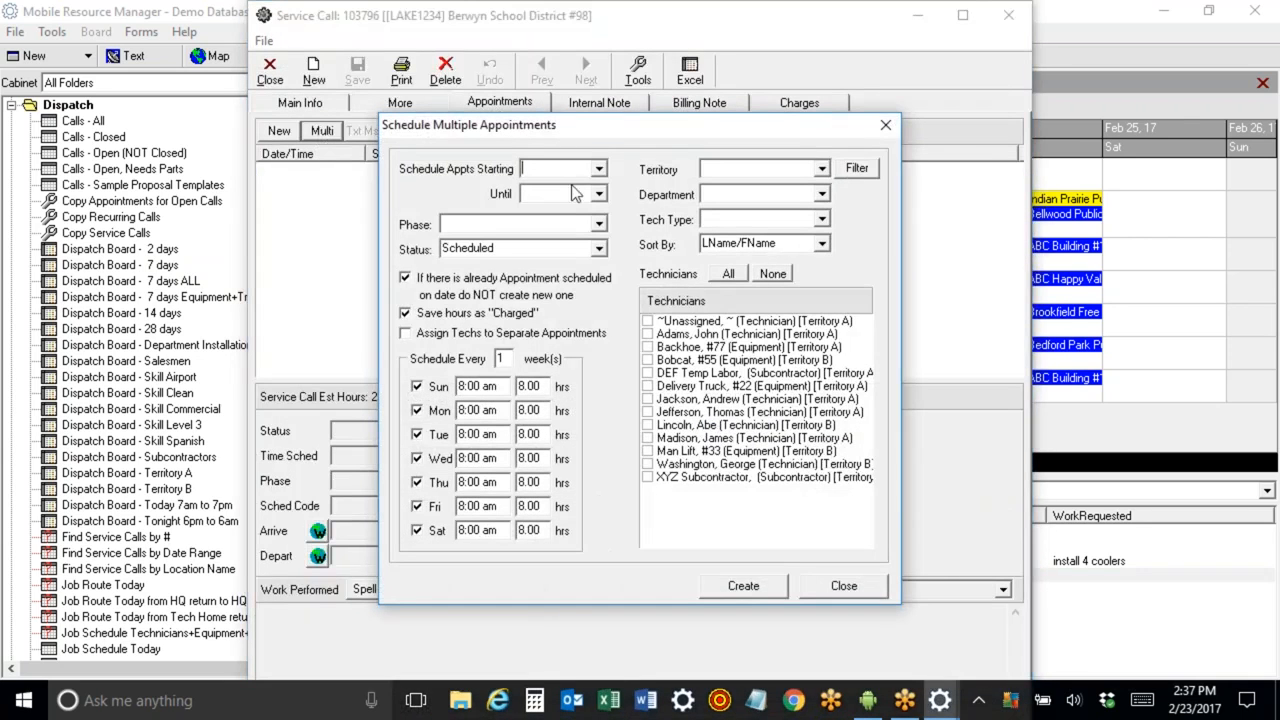
click(598, 169)
click(628, 192)
click(626, 245)
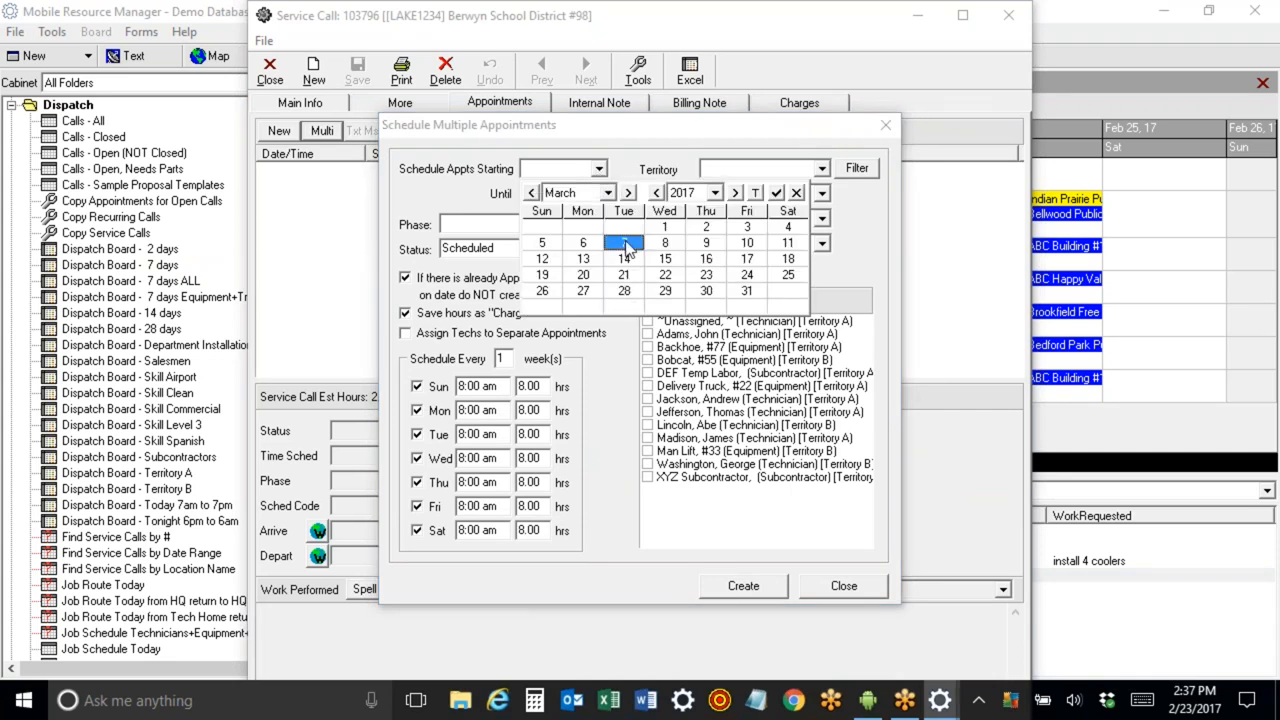
click(598, 194)
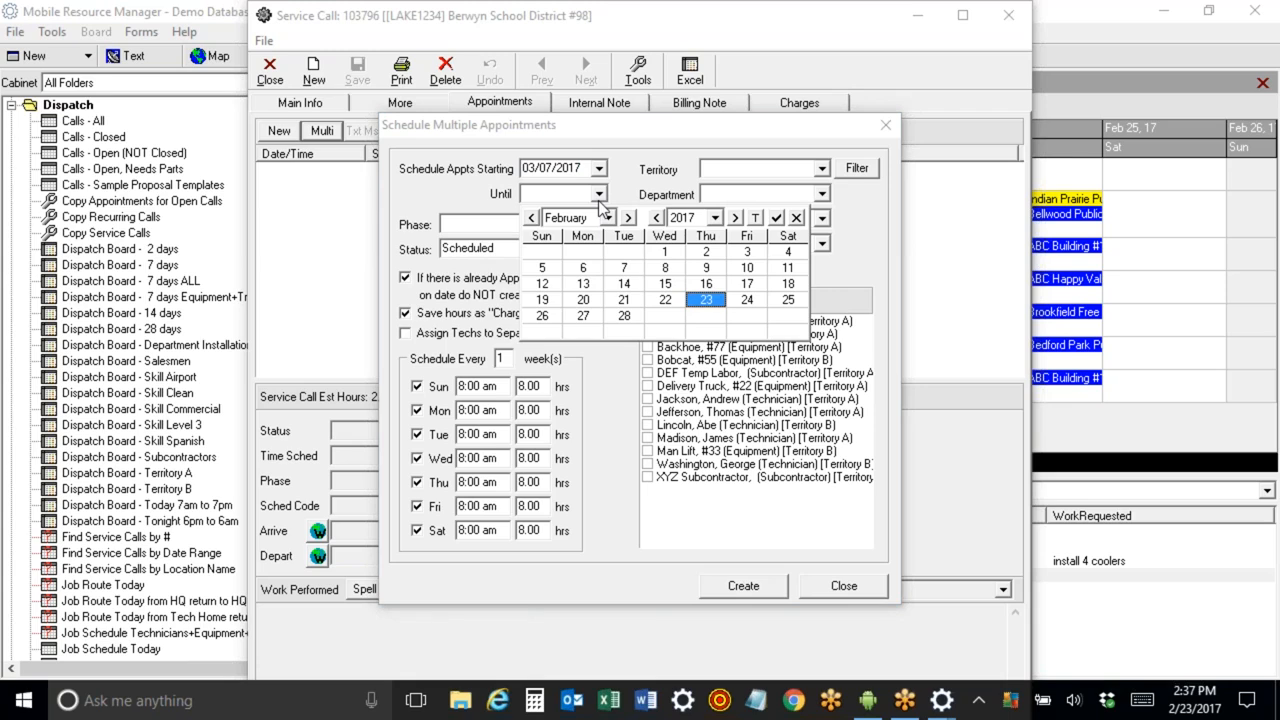
click(706, 283)
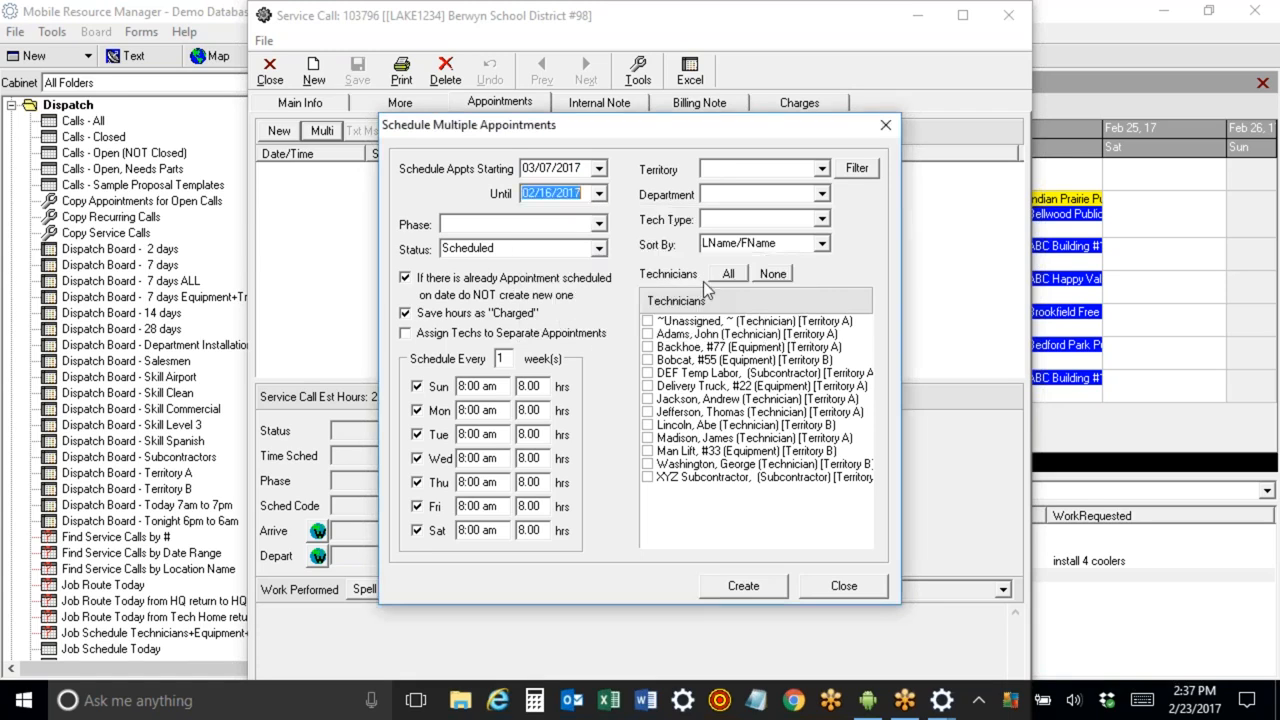
click(600, 194)
click(628, 218)
click(706, 284)
click(417, 386)
click(417, 530)
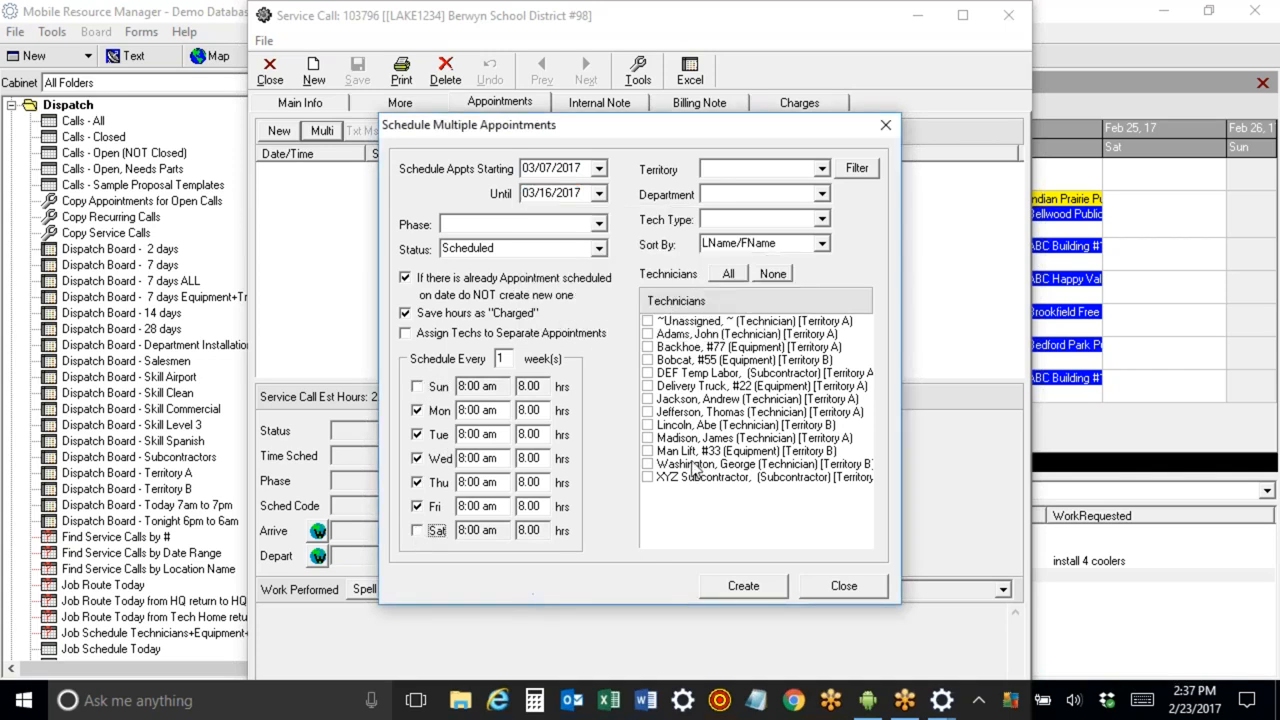
Assign Abe Lincoln, Thomas Jefferson, Bobcat #55, XYZ Subcontractor and Man Lift #33 to the multi-appointment schedule and create it.
click(648, 425)
click(647, 413)
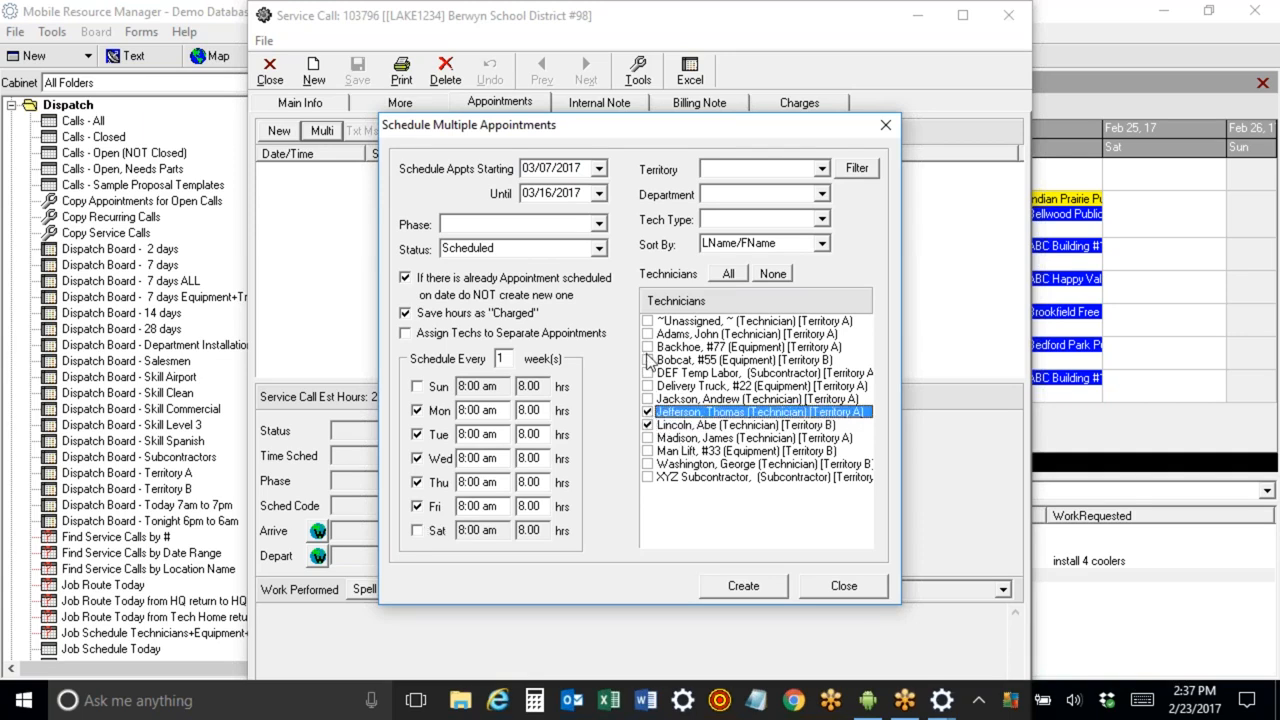
click(648, 361)
click(648, 360)
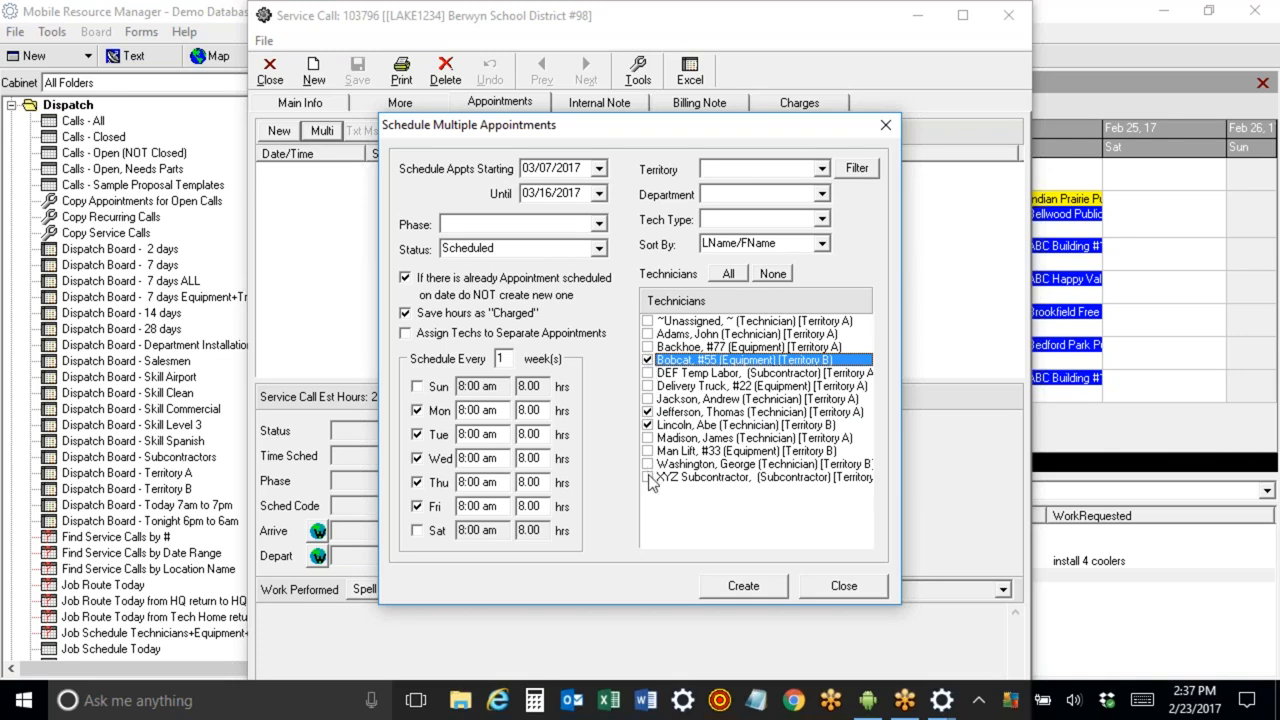
click(649, 478)
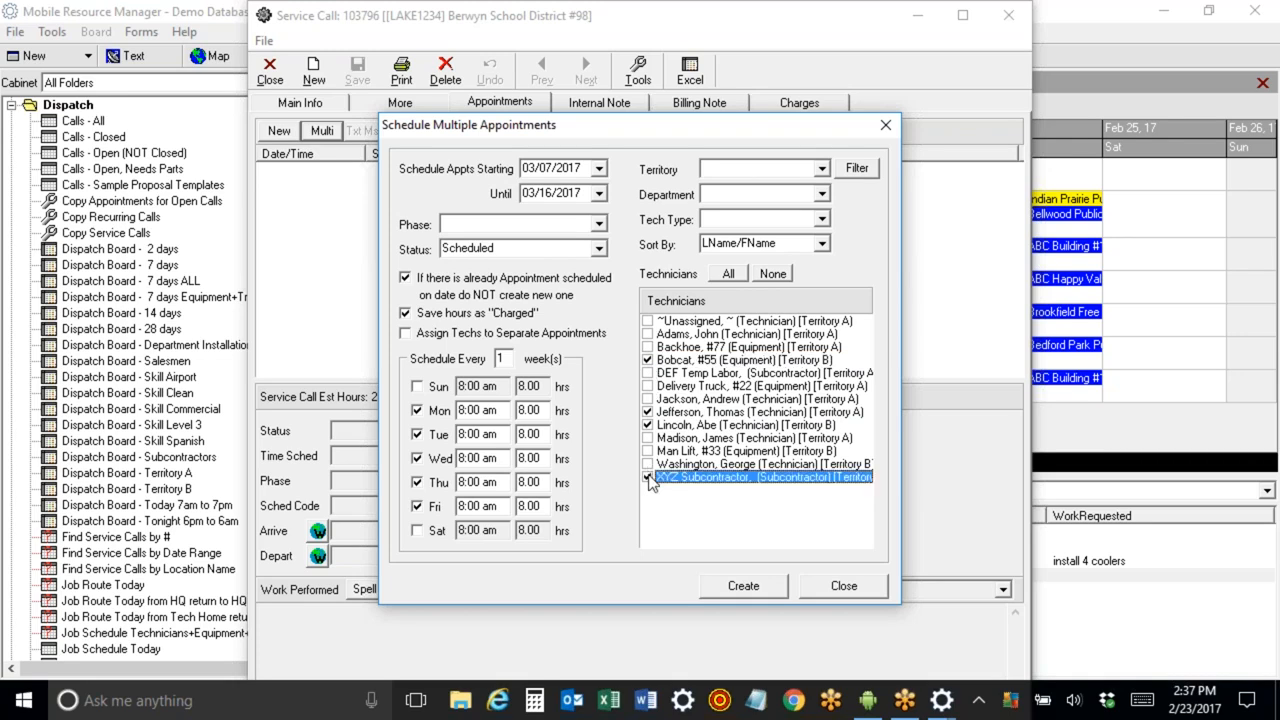
click(648, 451)
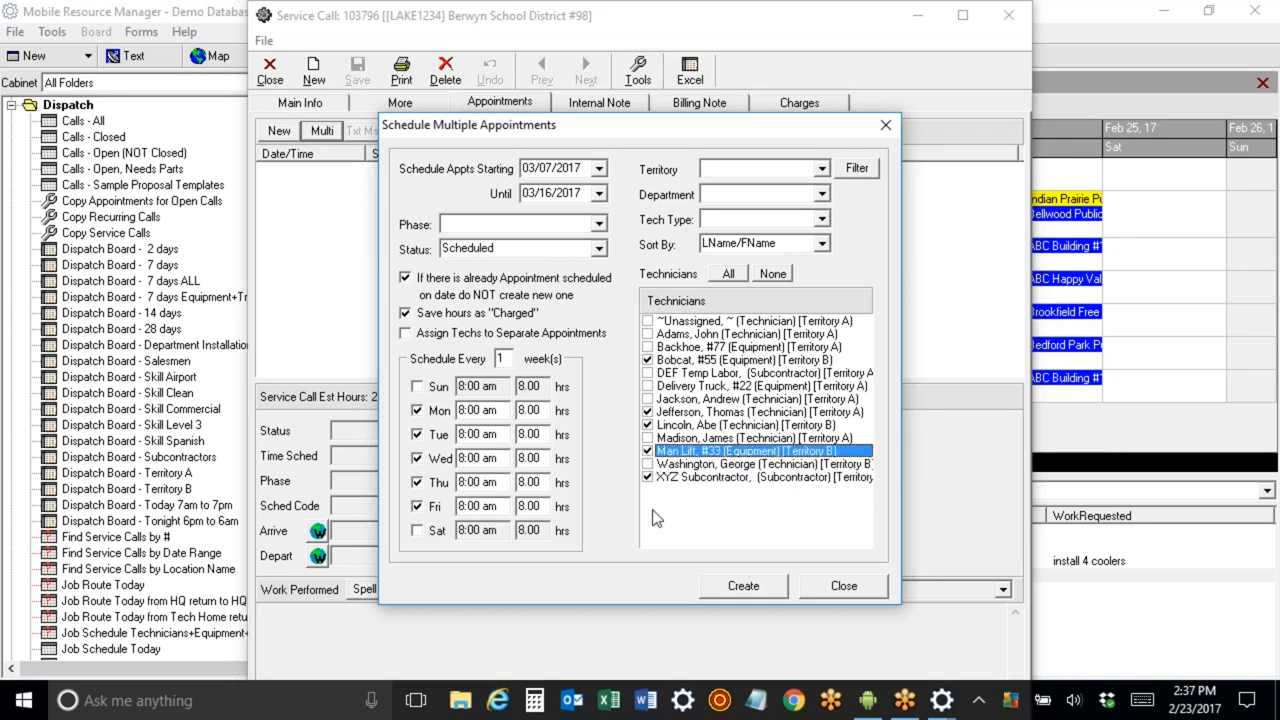
click(745, 587)
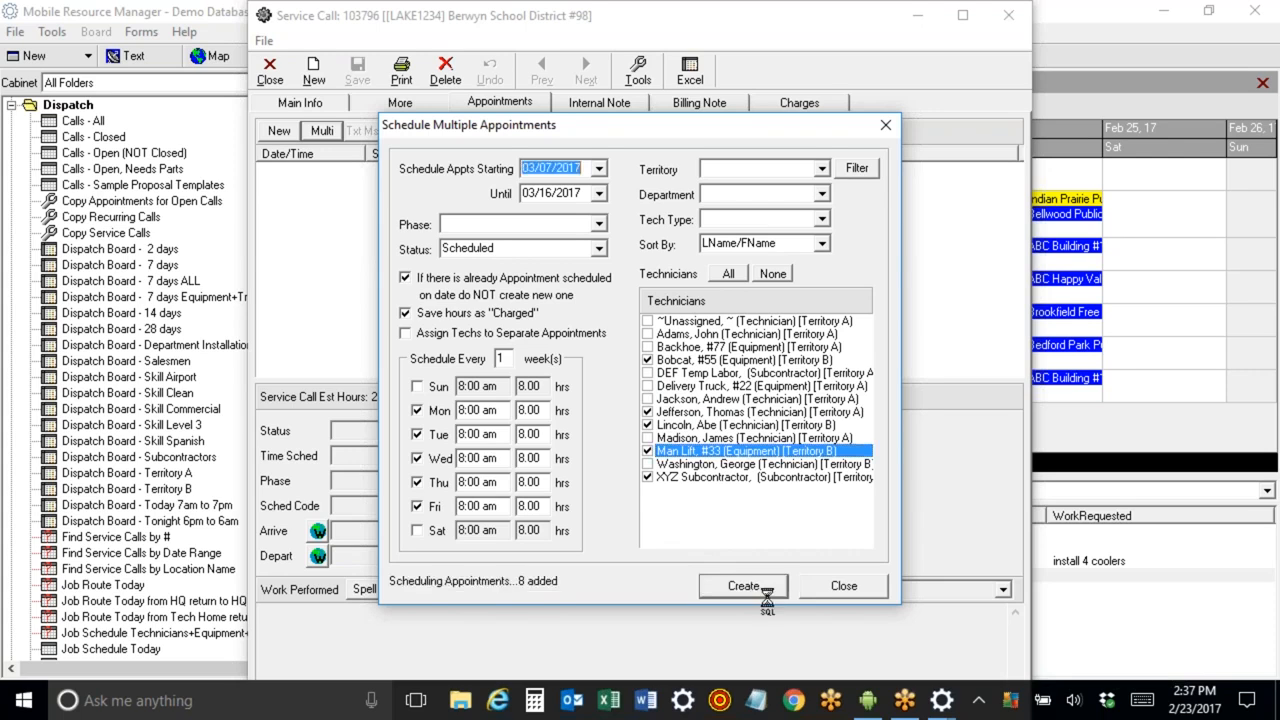
click(840, 587)
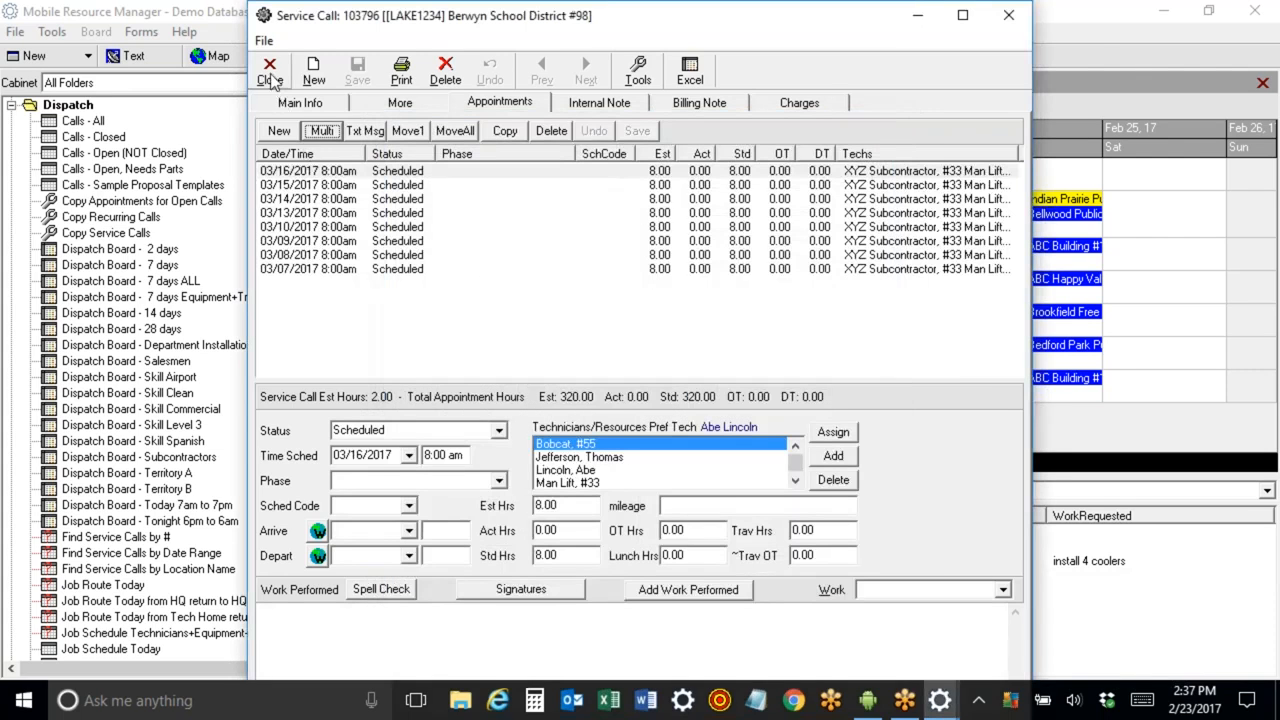
Close the service call and step through the 7-day board weeks to view the new Berwyn appointments.
click(270, 72)
click(536, 106)
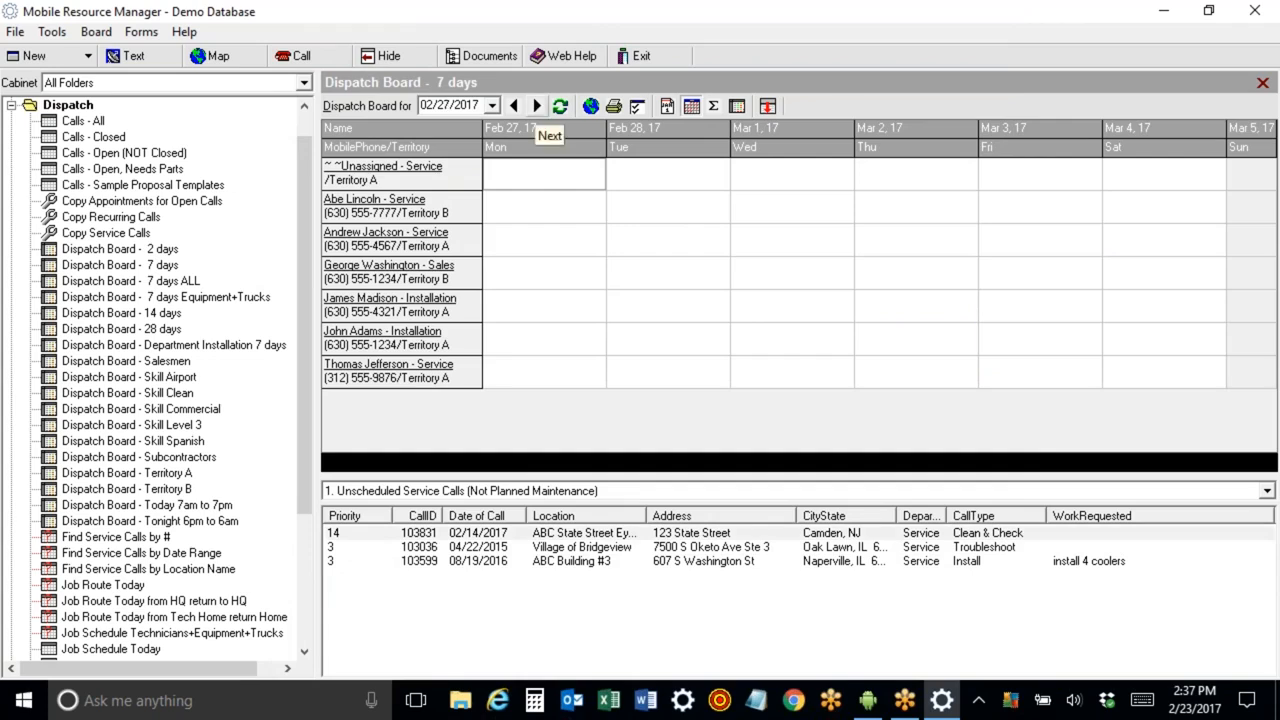
click(536, 106)
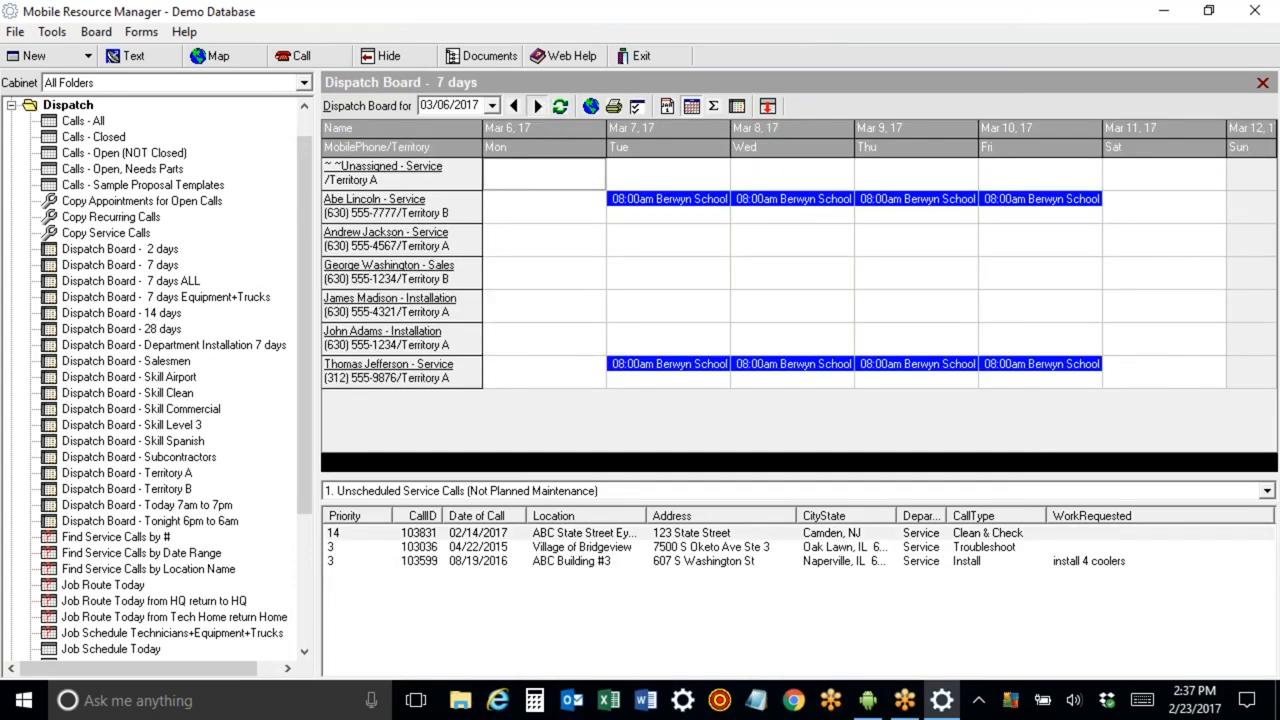
click(537, 106)
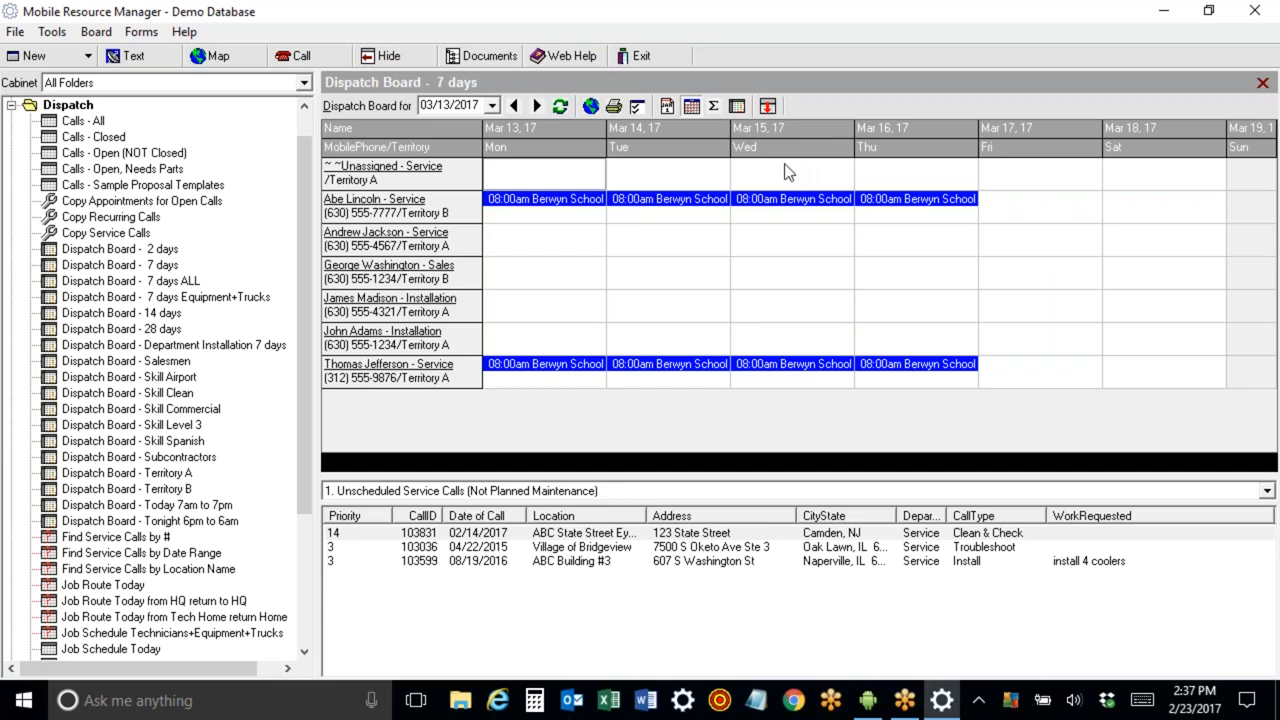
click(515, 106)
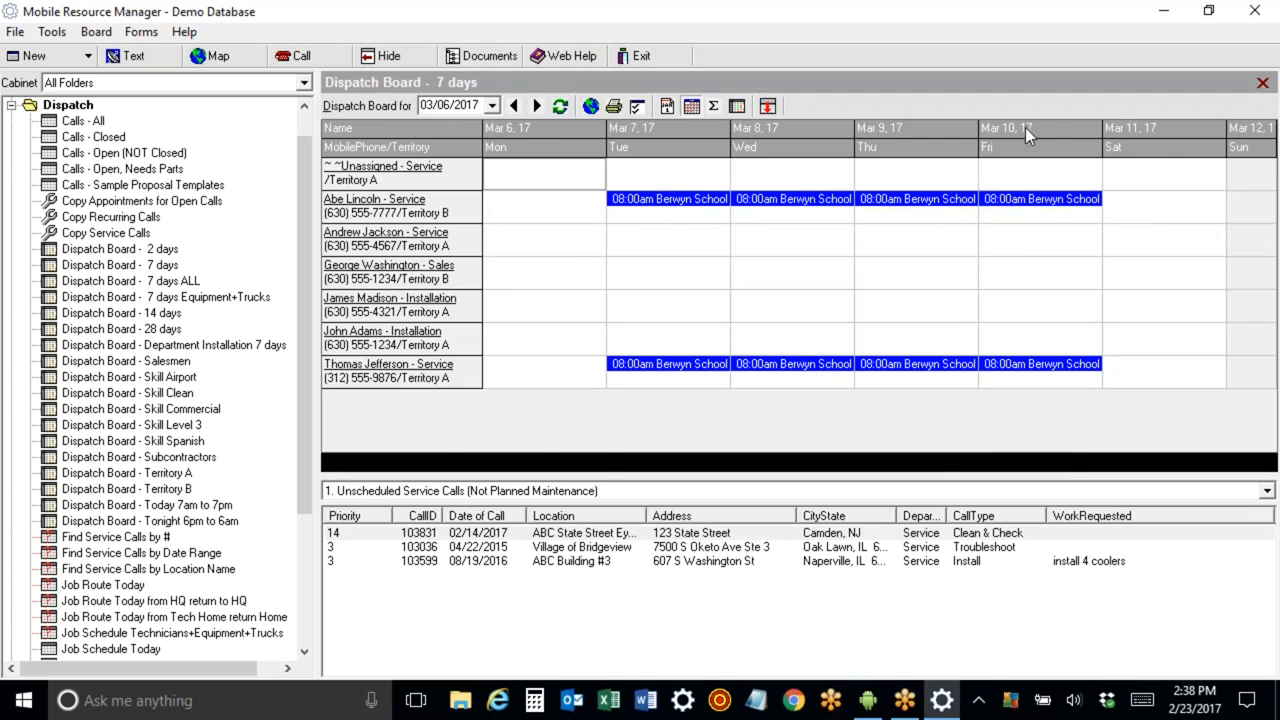
Remove Thomas Jefferson from the Friday, March 10 Berwyn School appointment and close the call.
double_click(1010, 370)
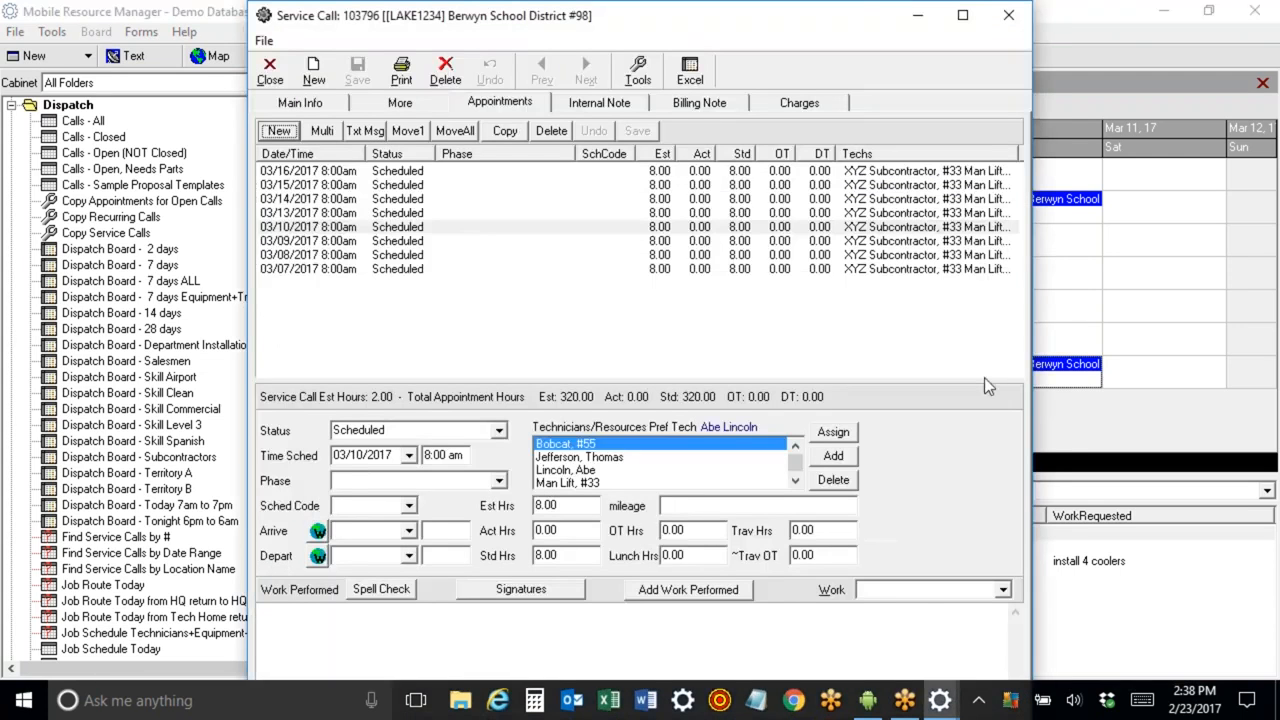
click(607, 460)
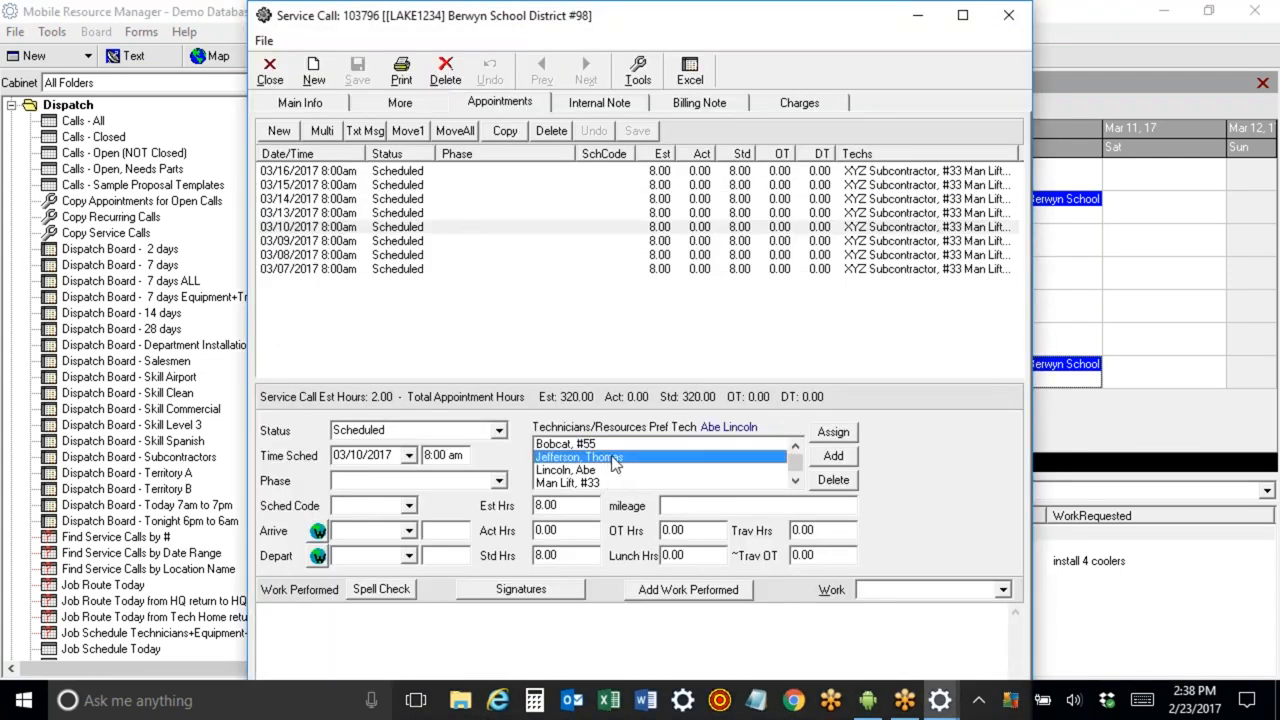
click(836, 481)
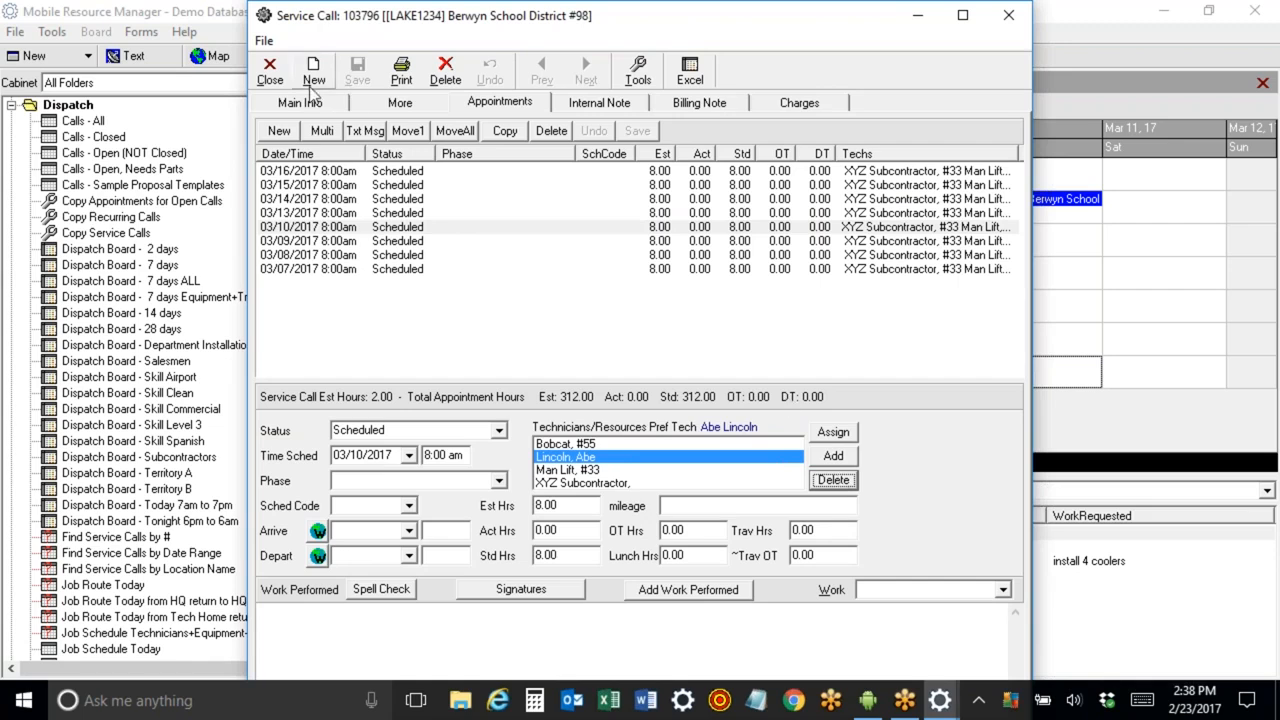
click(268, 72)
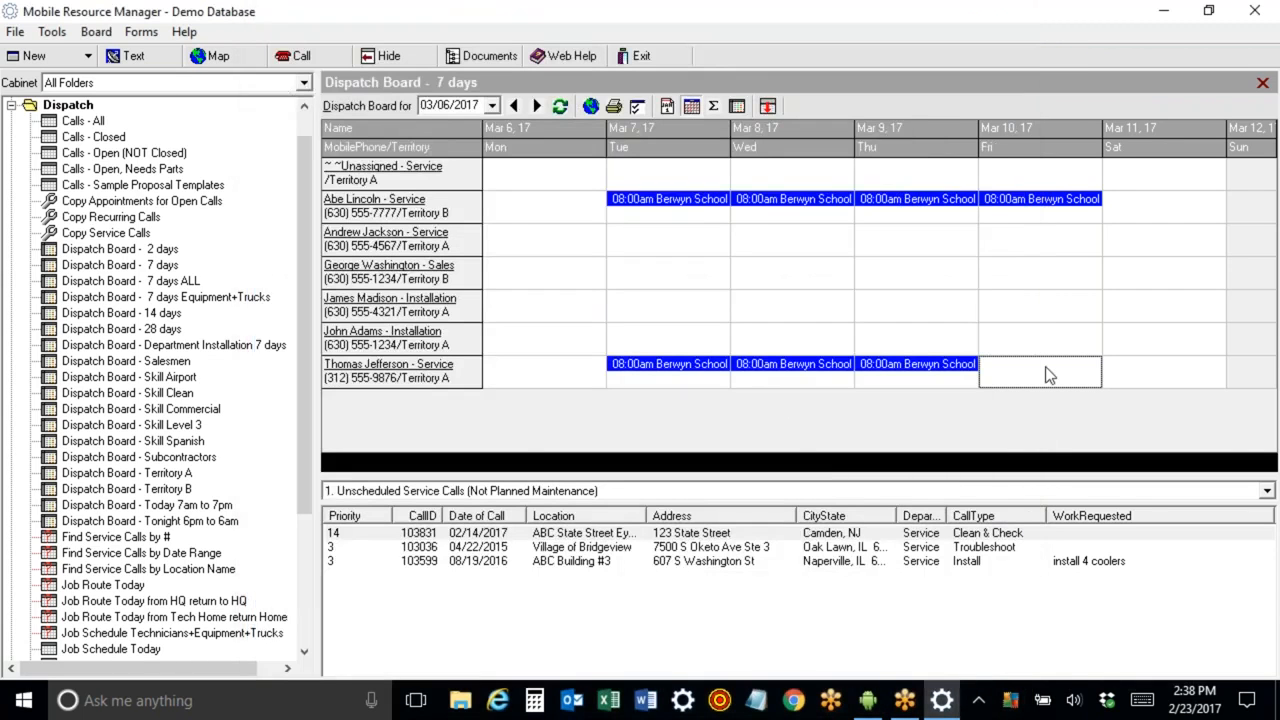
Block out Thomas Jefferson's March 10 as a Vacation non-project appointment.
right_click(1046, 374)
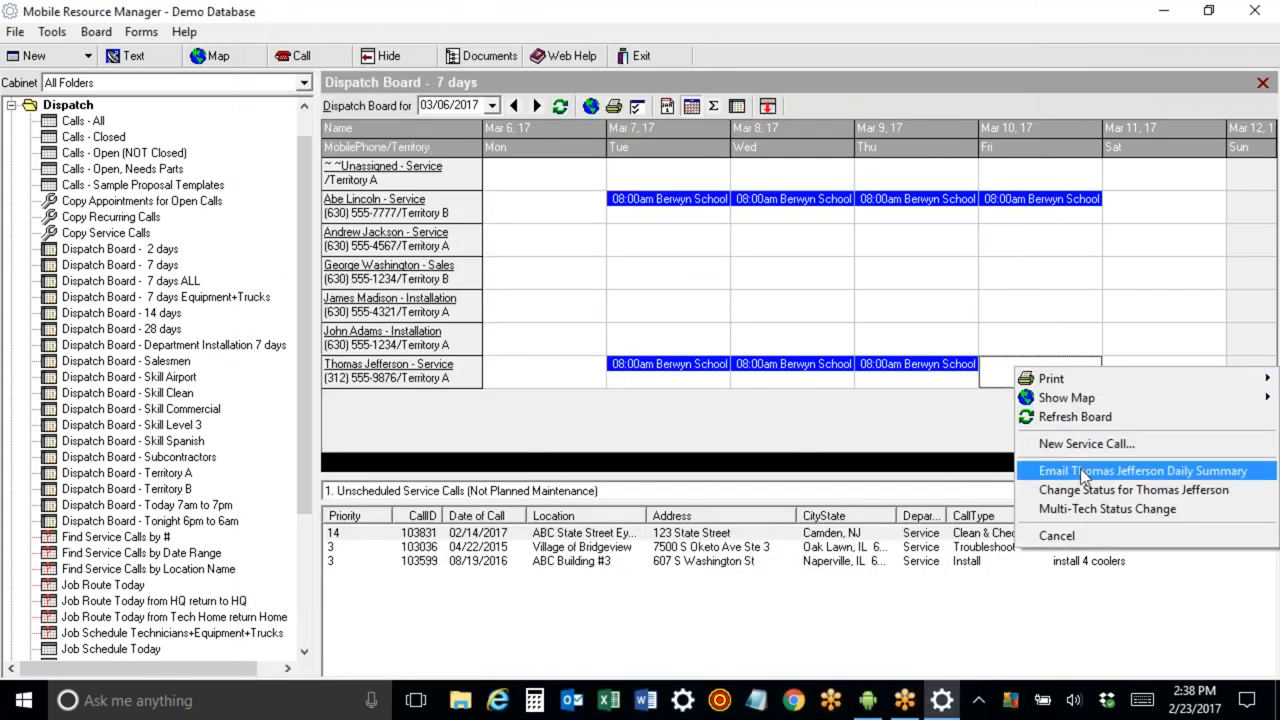
click(1086, 492)
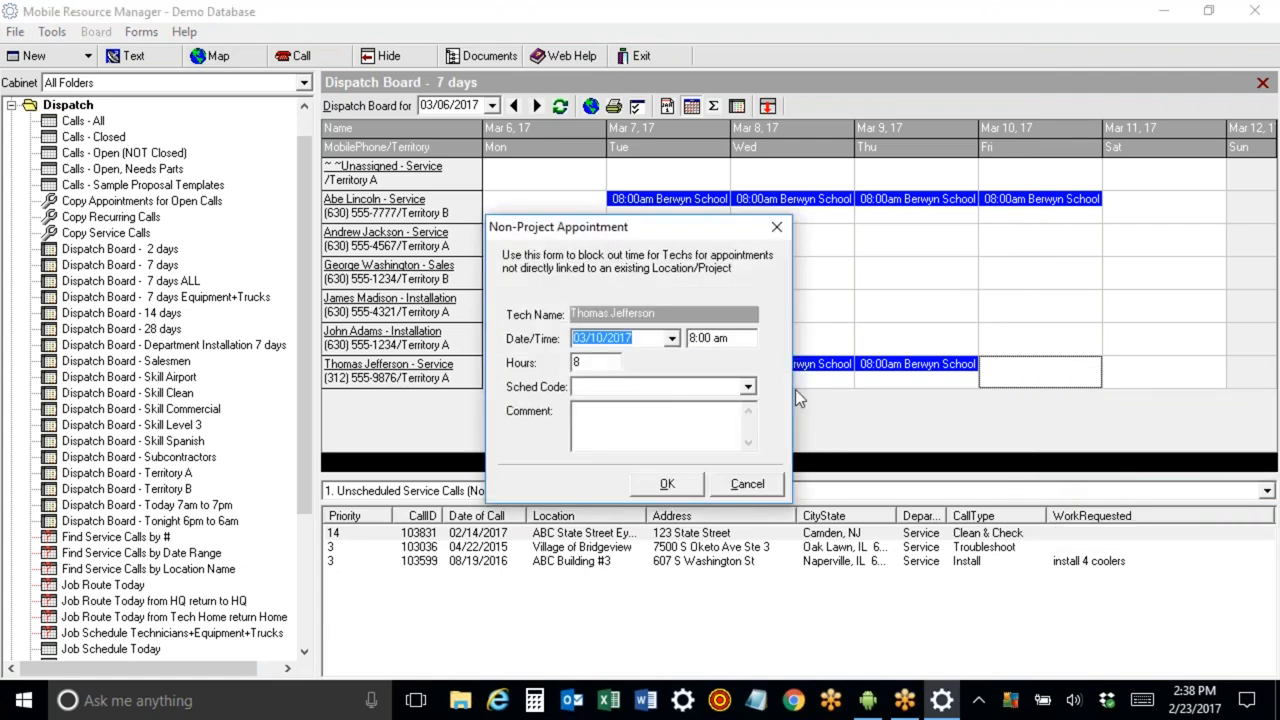
click(749, 388)
drag(750, 419, 750, 484)
click(702, 496)
click(666, 483)
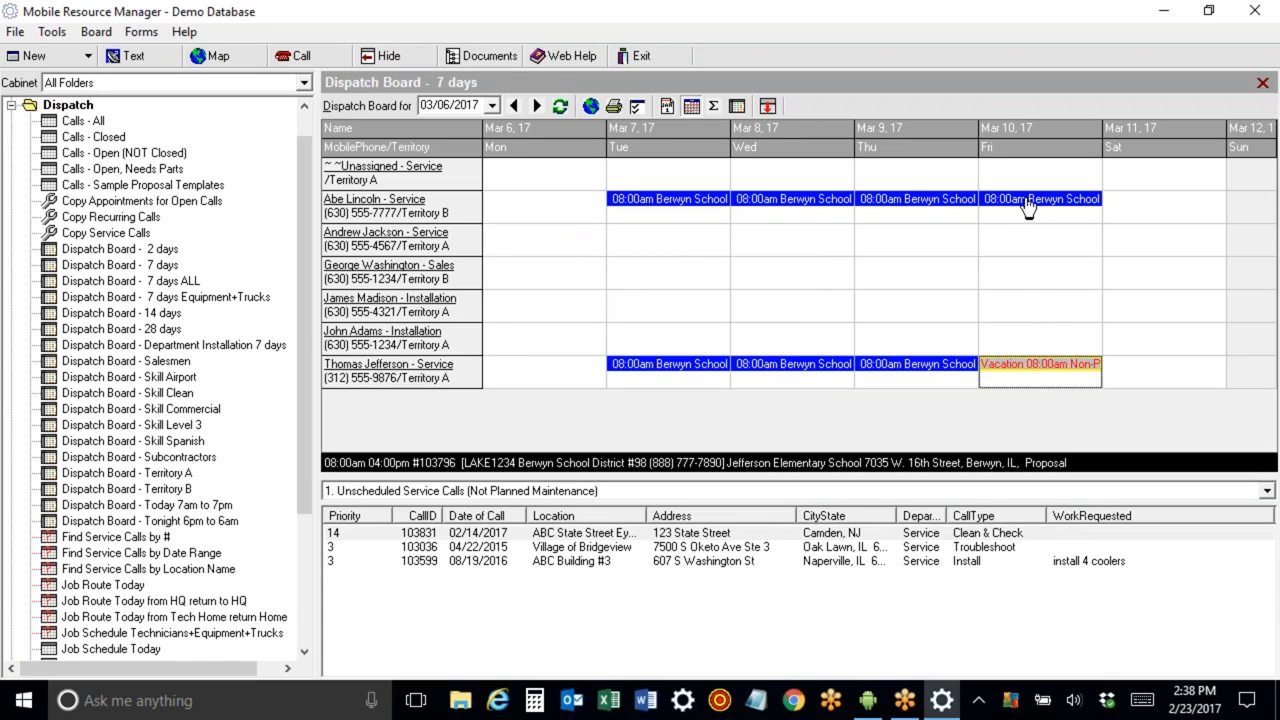
Open the Berwyn call from Abe Lincoln's March 7 appointment and remove XYZ Subcontractor from it.
double_click(708, 203)
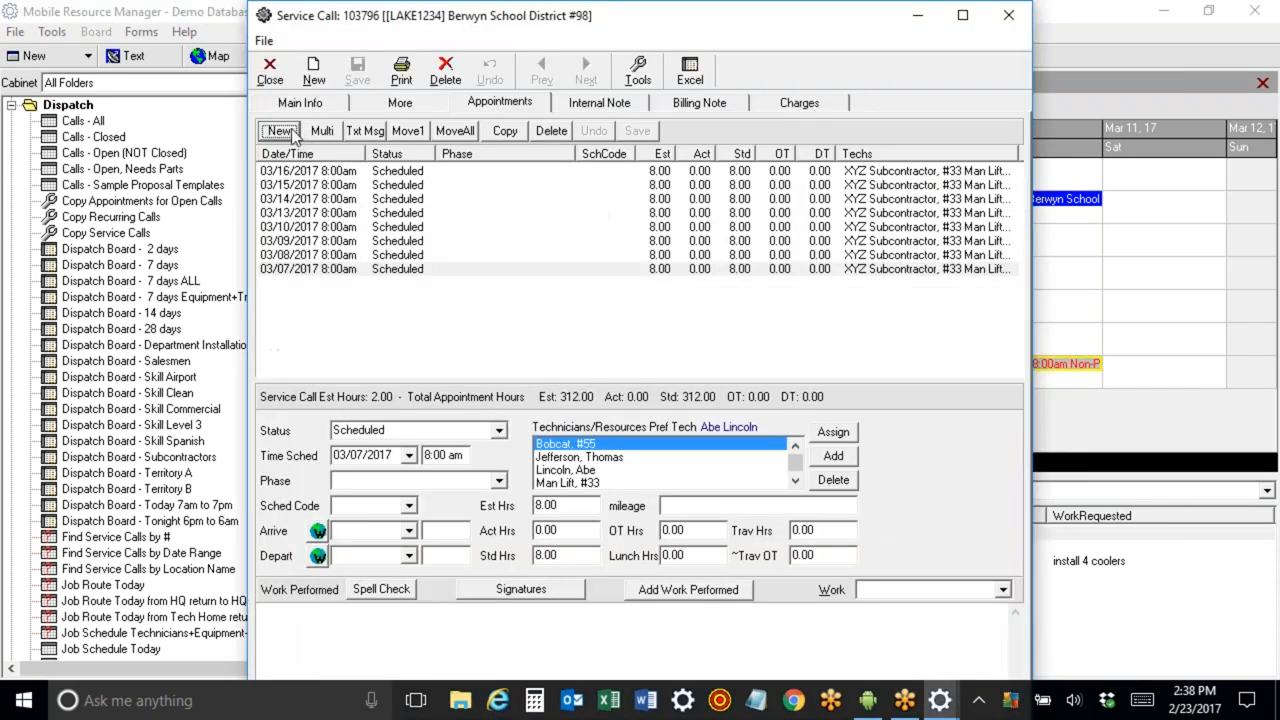
click(298, 103)
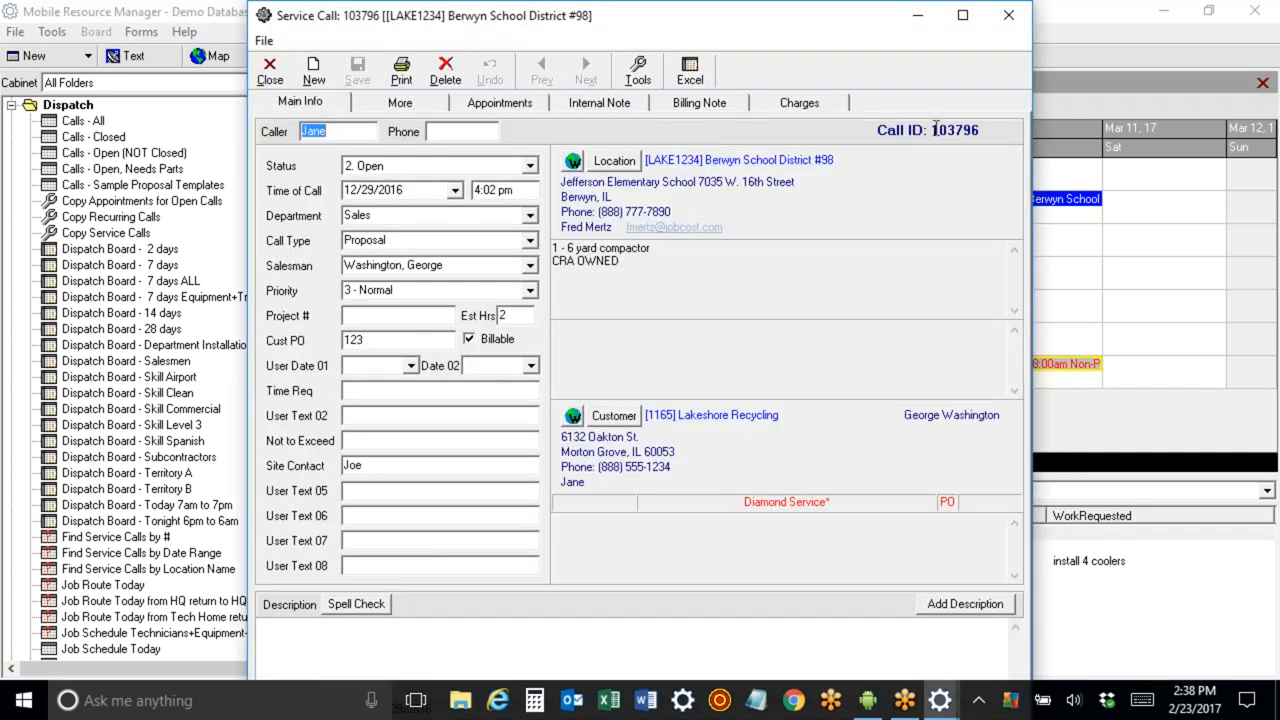
click(499, 104)
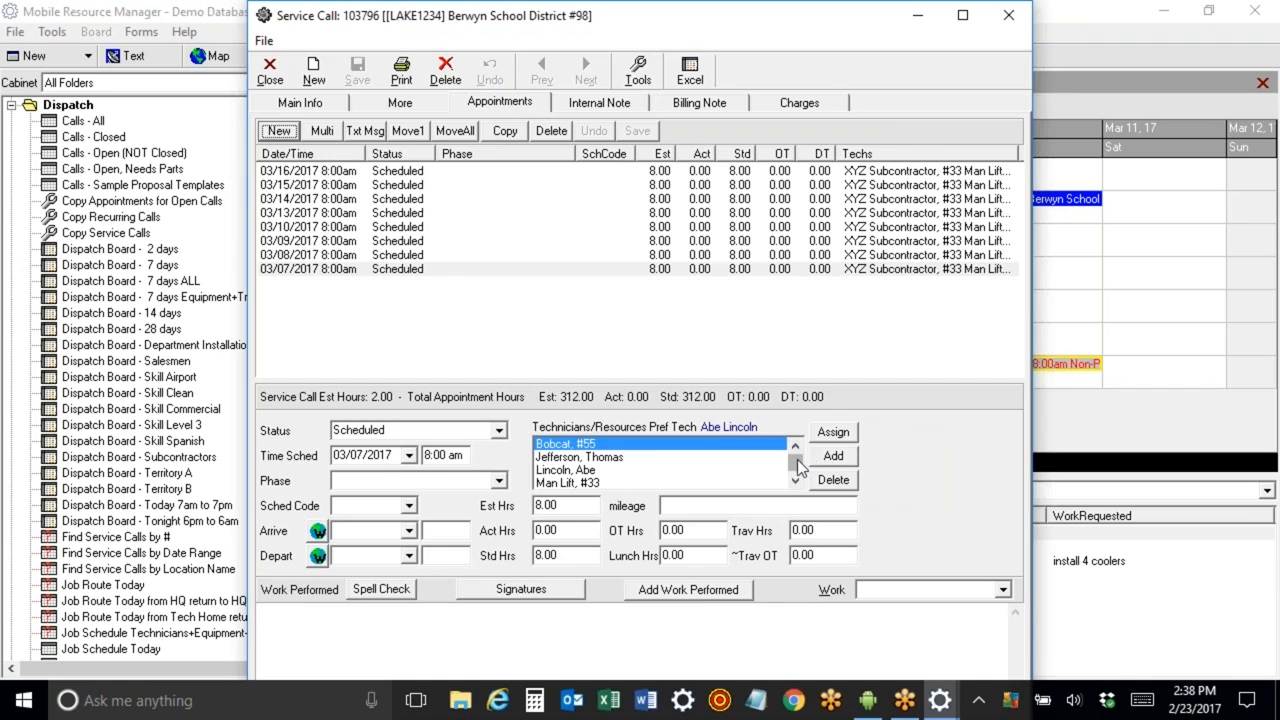
scroll(800, 468, down, 1)
click(726, 483)
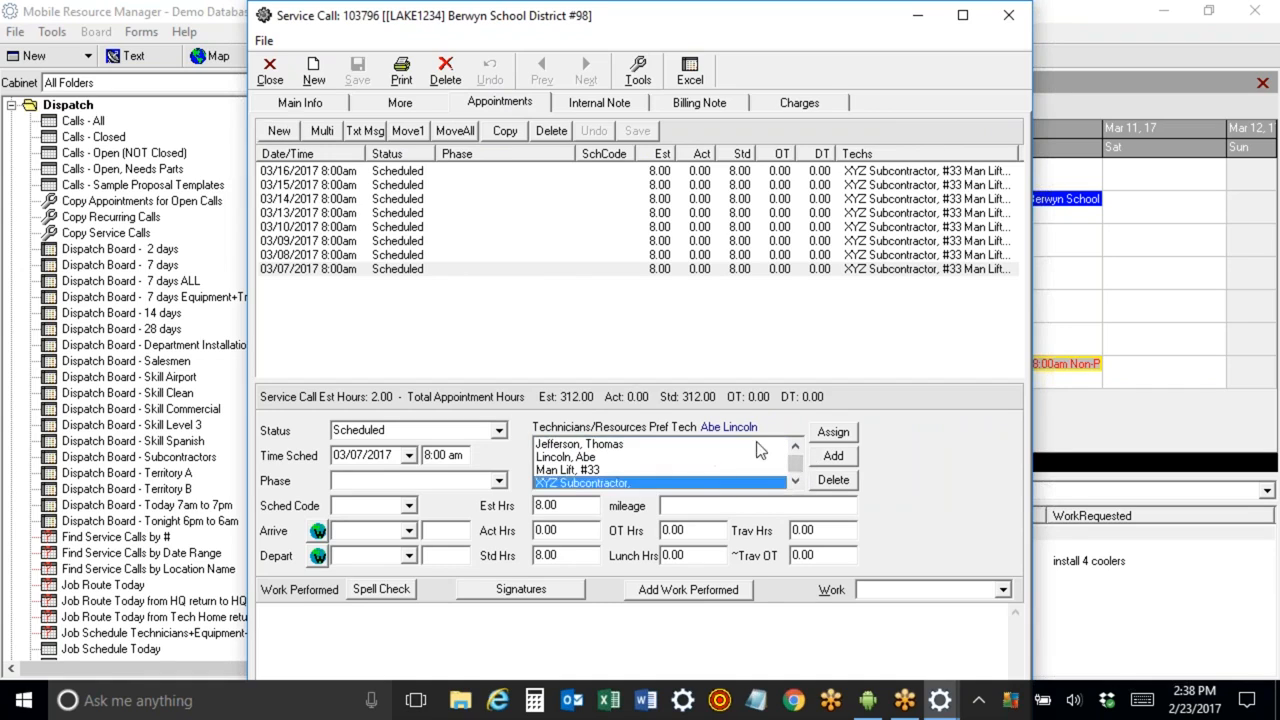
click(836, 481)
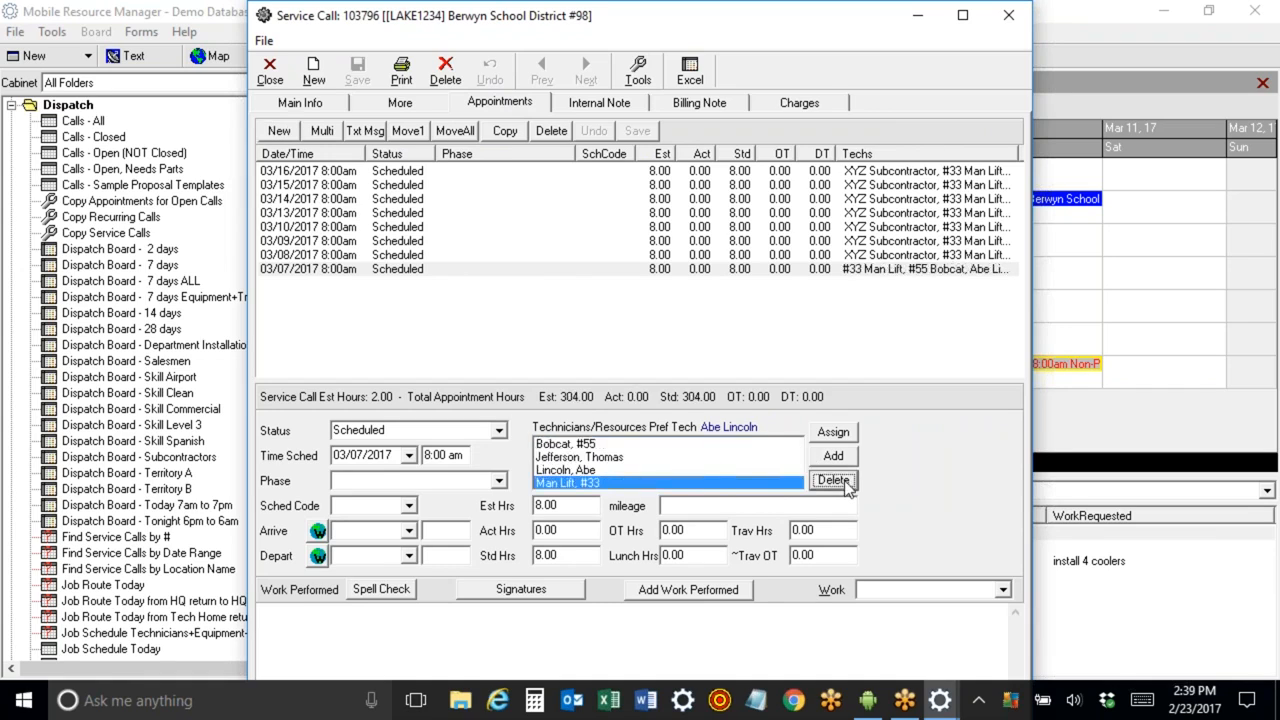
Remove XYZ Subcontractor from the March 8 appointment as well.
click(870, 256)
scroll(800, 468, down, 1)
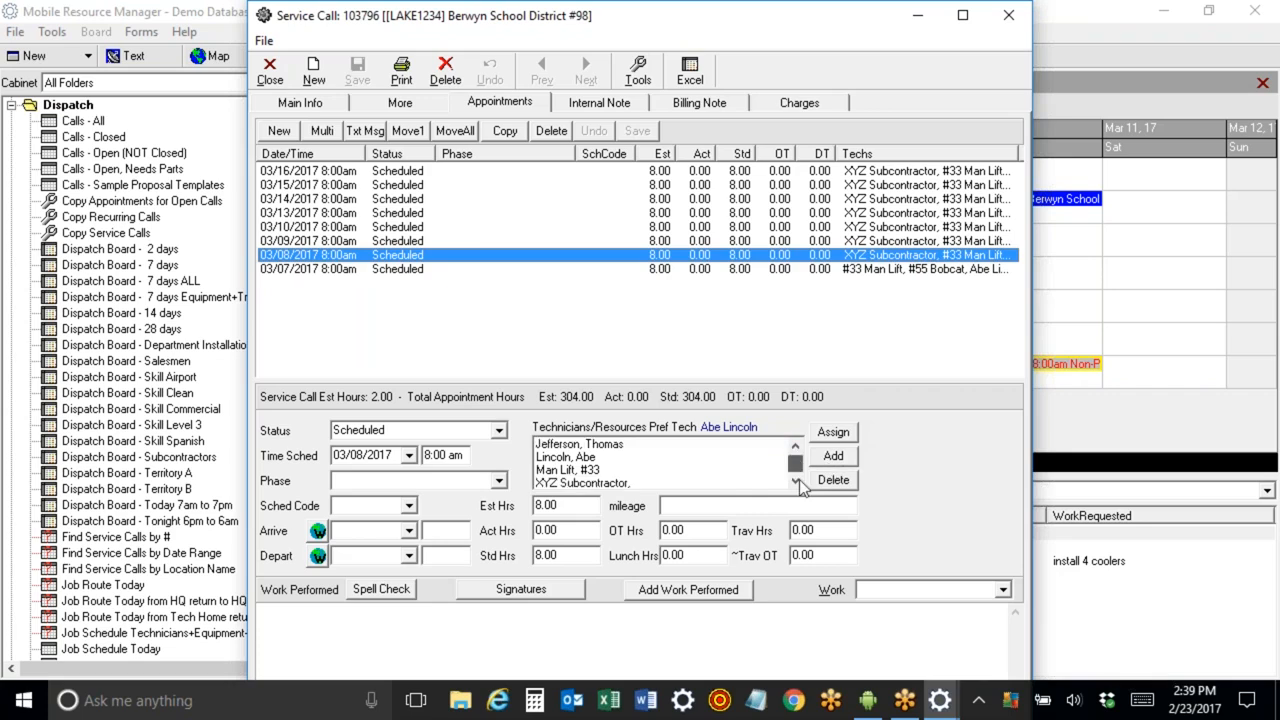
click(723, 483)
click(833, 479)
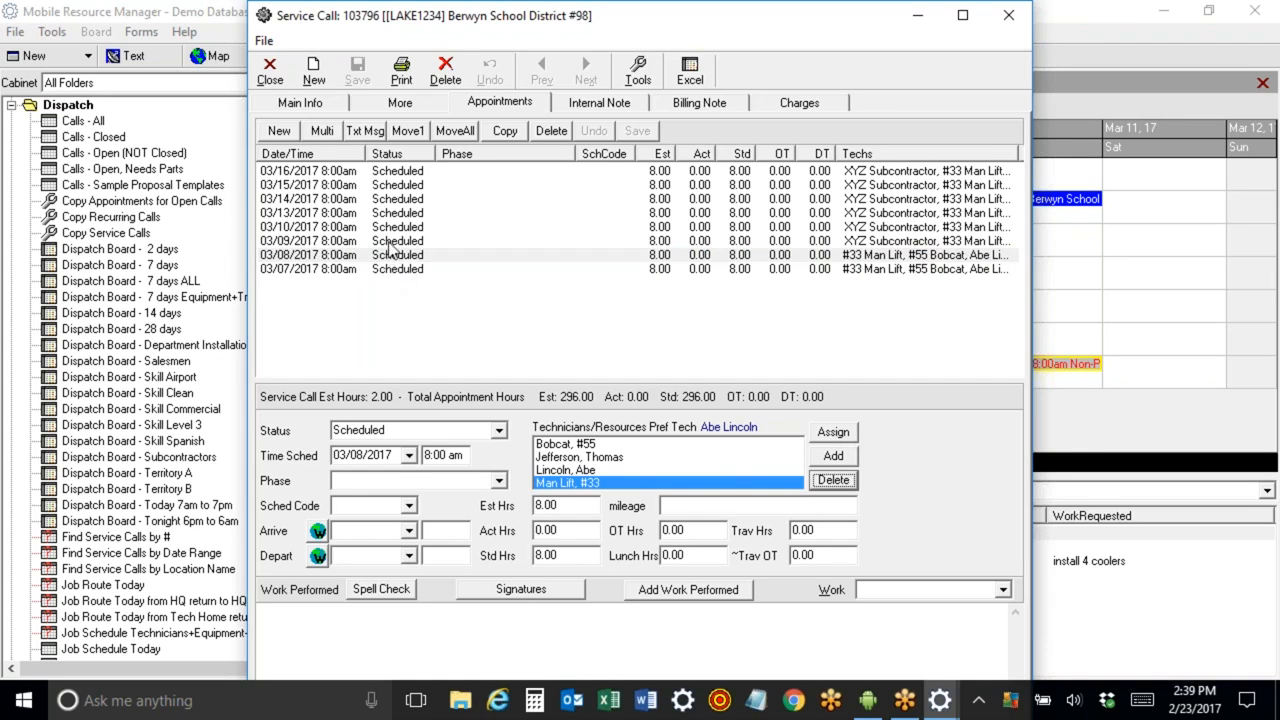
Close the service call and return the 7-day board to the current week.
click(270, 74)
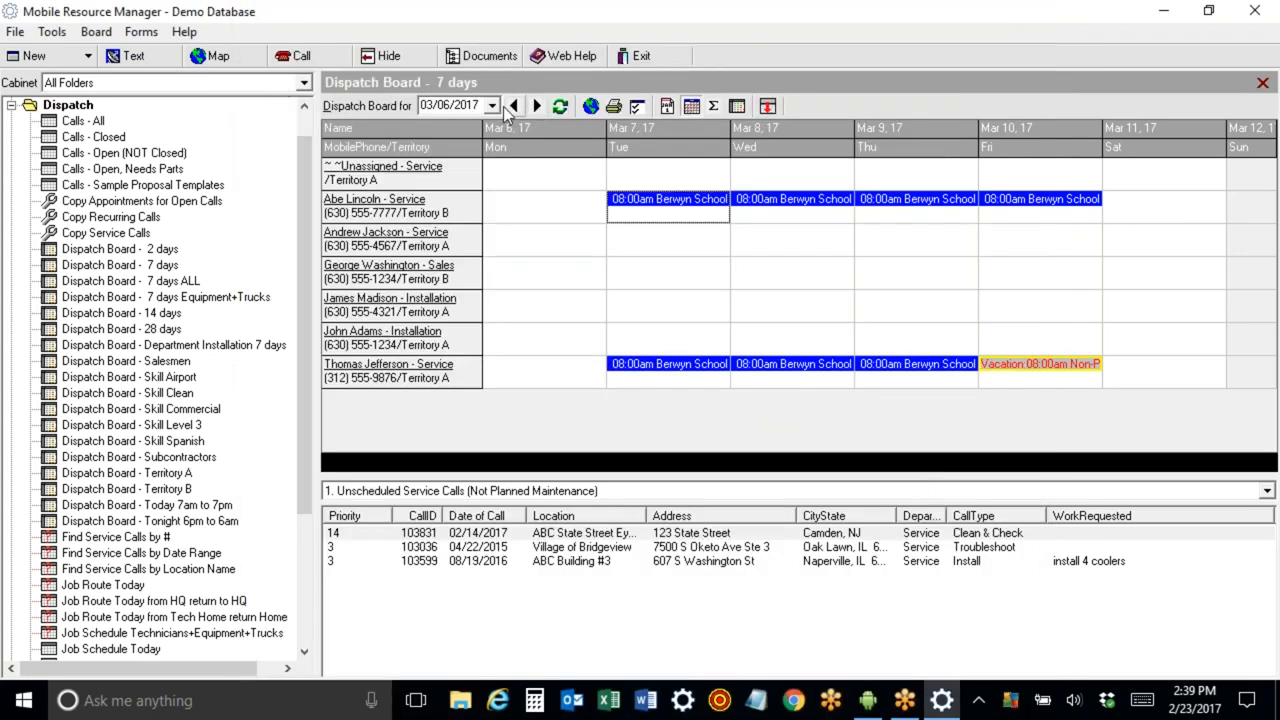
click(514, 106)
click(514, 106)
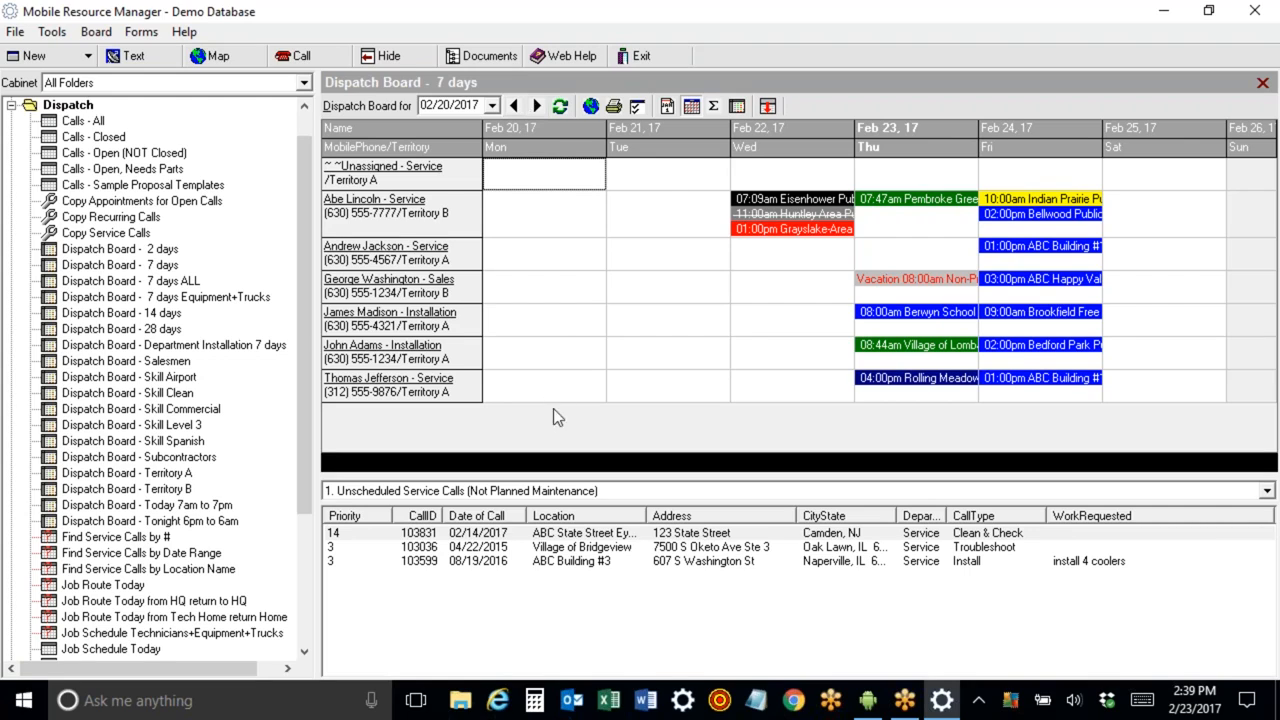
click(624, 535)
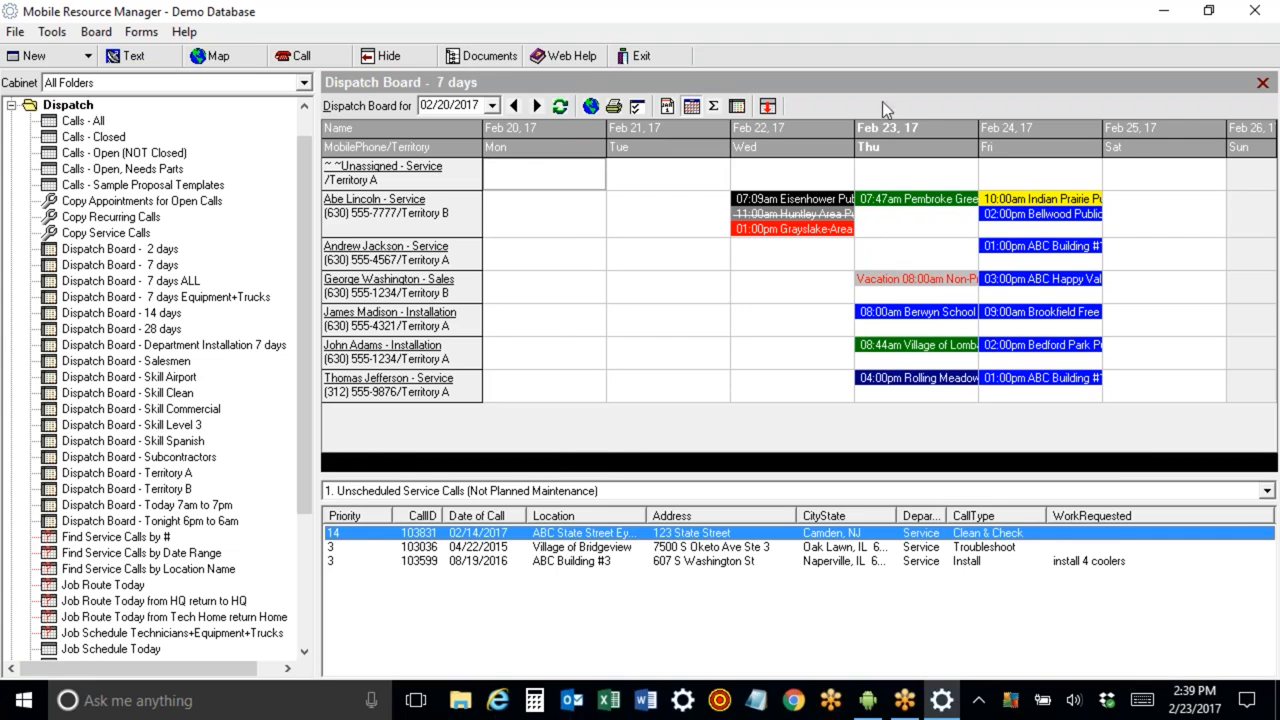
Start a new service call on Andrew Jackson's February 23 and pick Bartlett Public Library as the location.
right_click(899, 260)
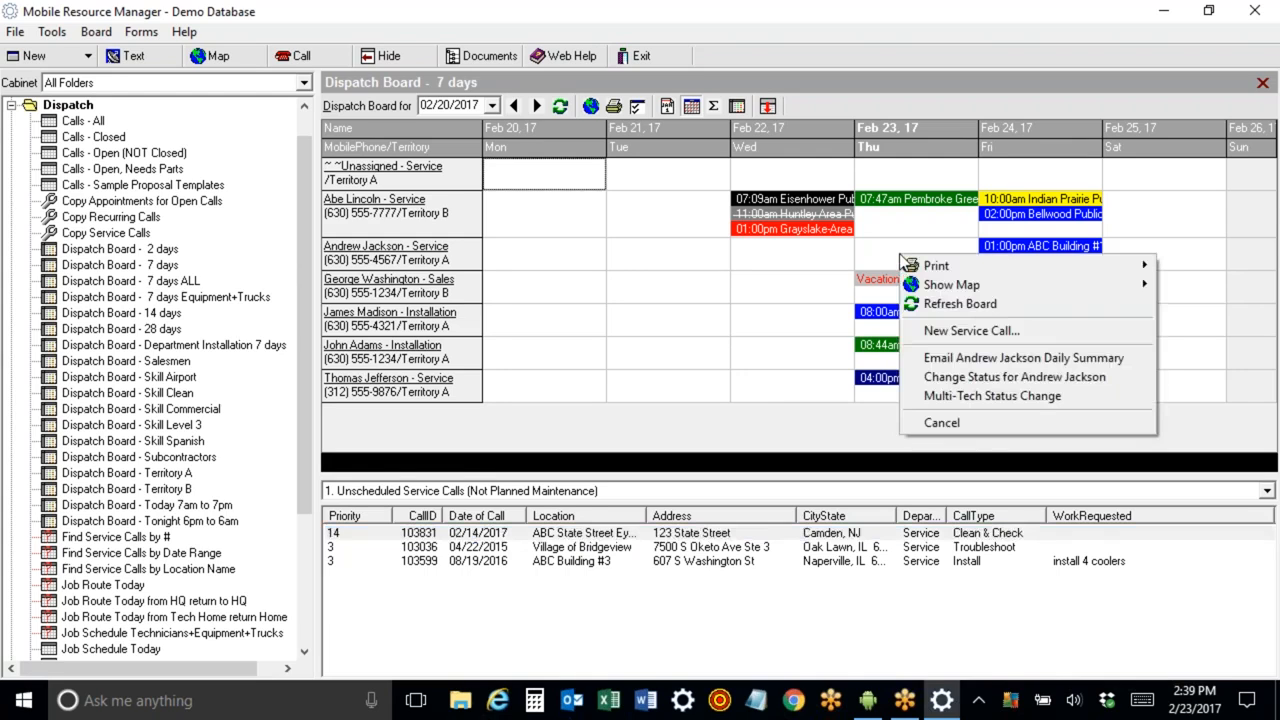
click(922, 330)
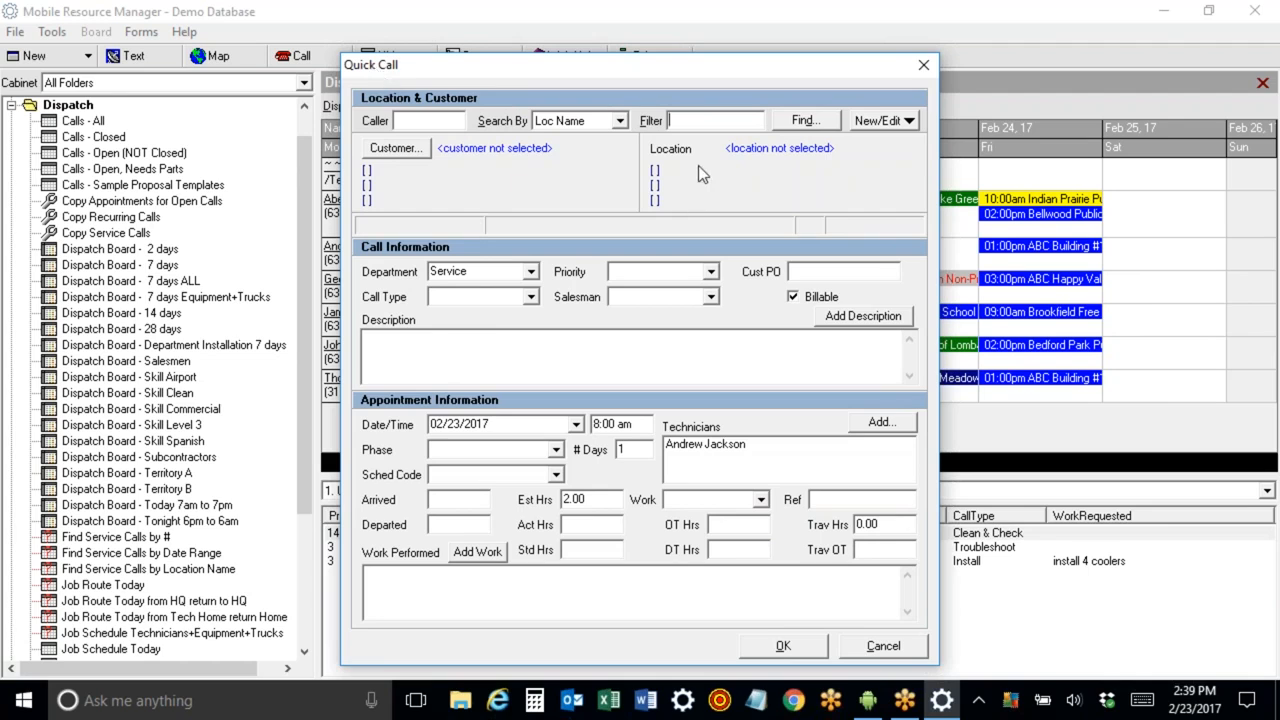
text(b)
key(Return)
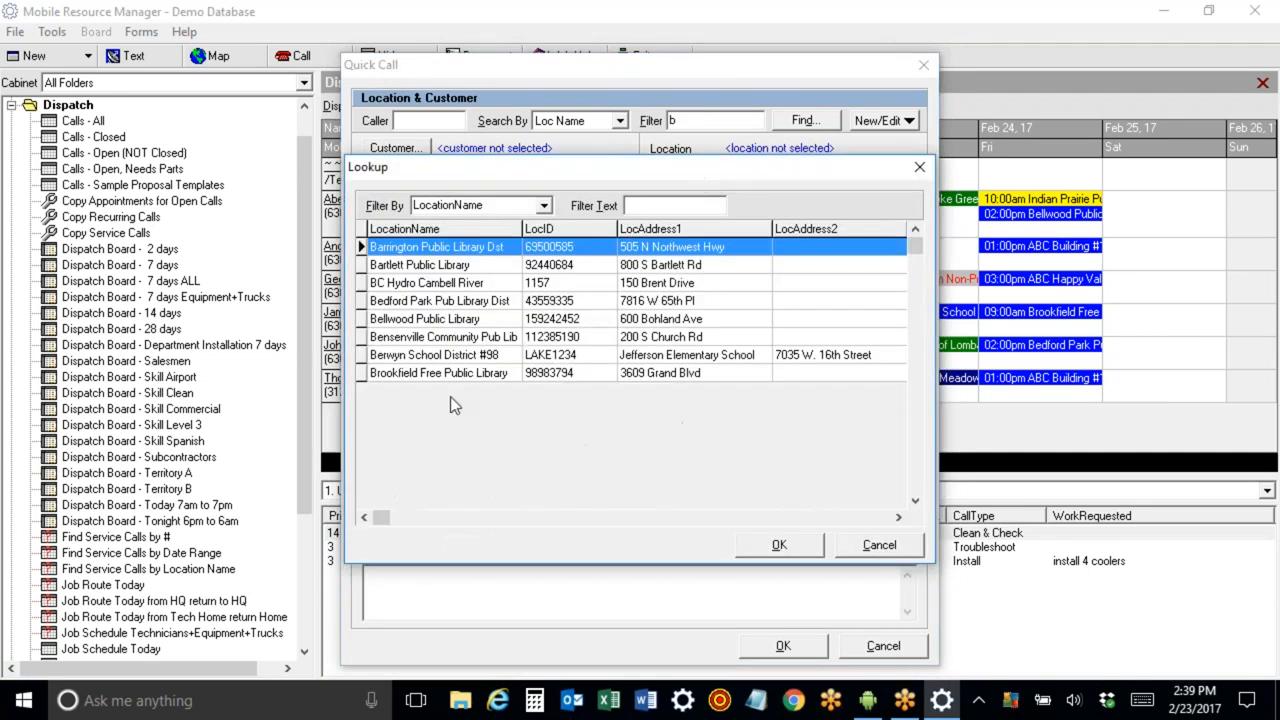
double_click(430, 265)
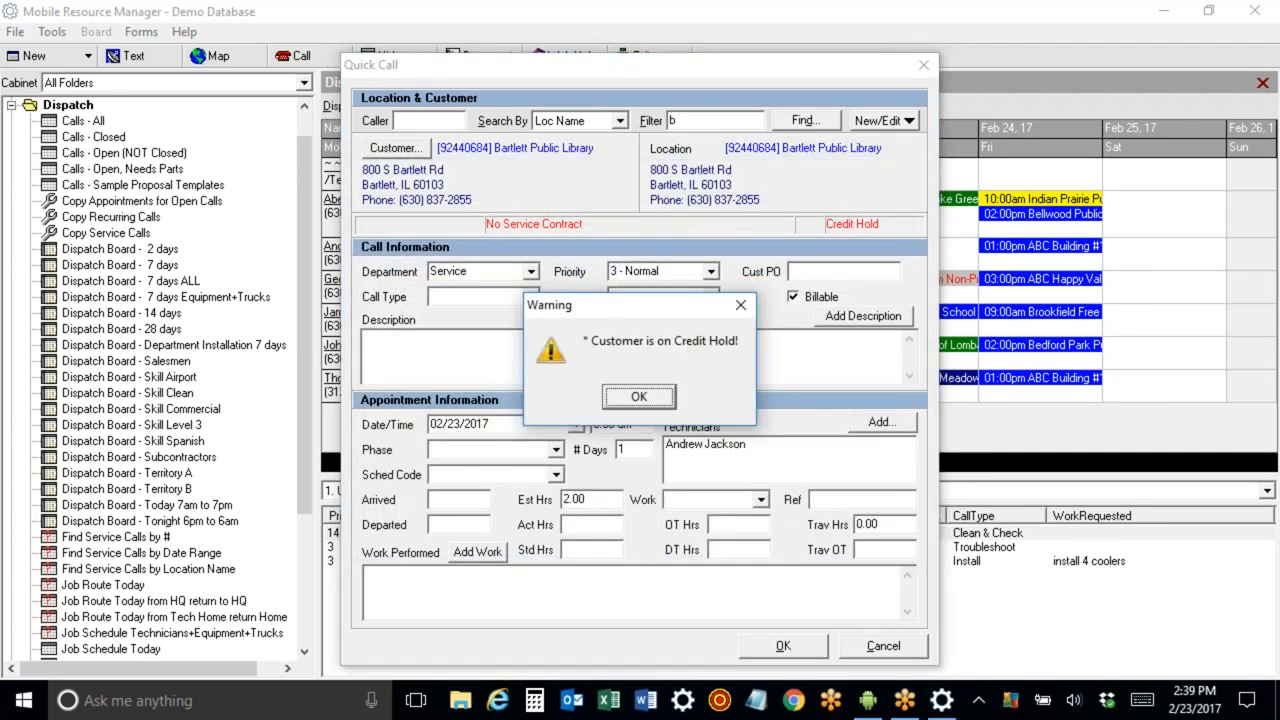
click(638, 397)
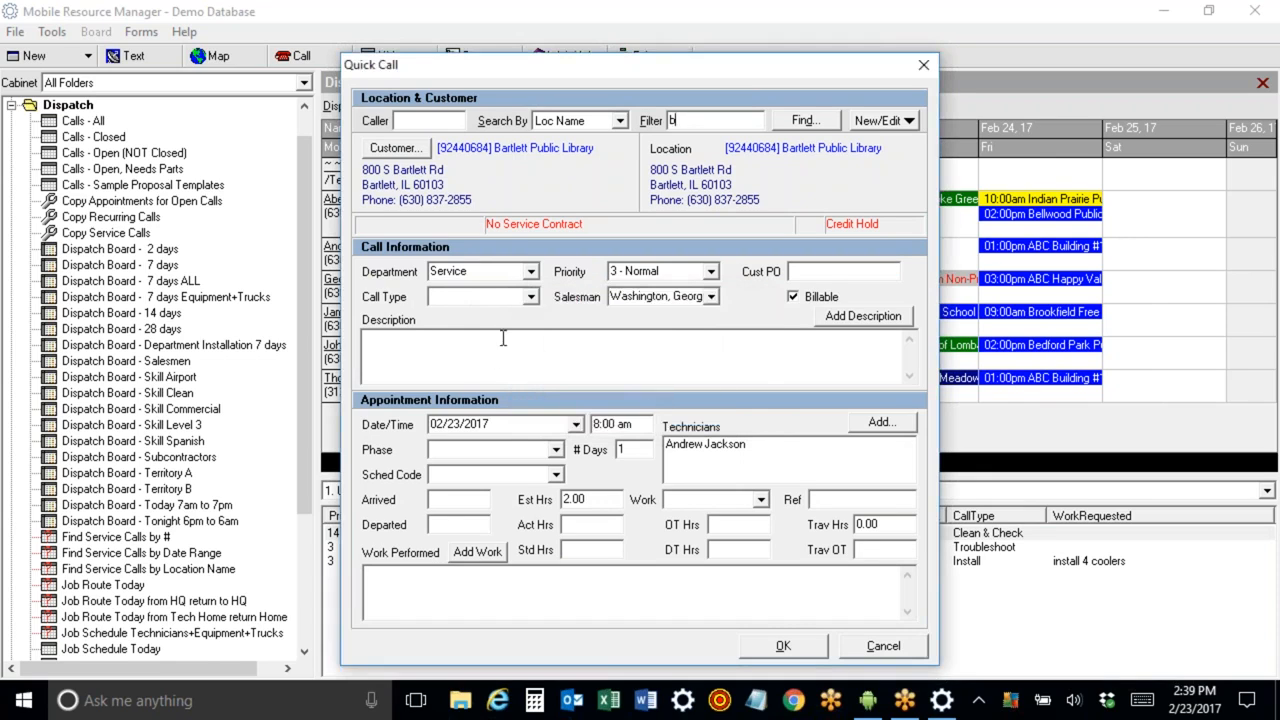
Set the new call's type to Emergency.
click(531, 298)
mouse_move(533, 335)
mouse_down()
mouse_move(533, 375)
mouse_move(530, 337)
mouse_up()
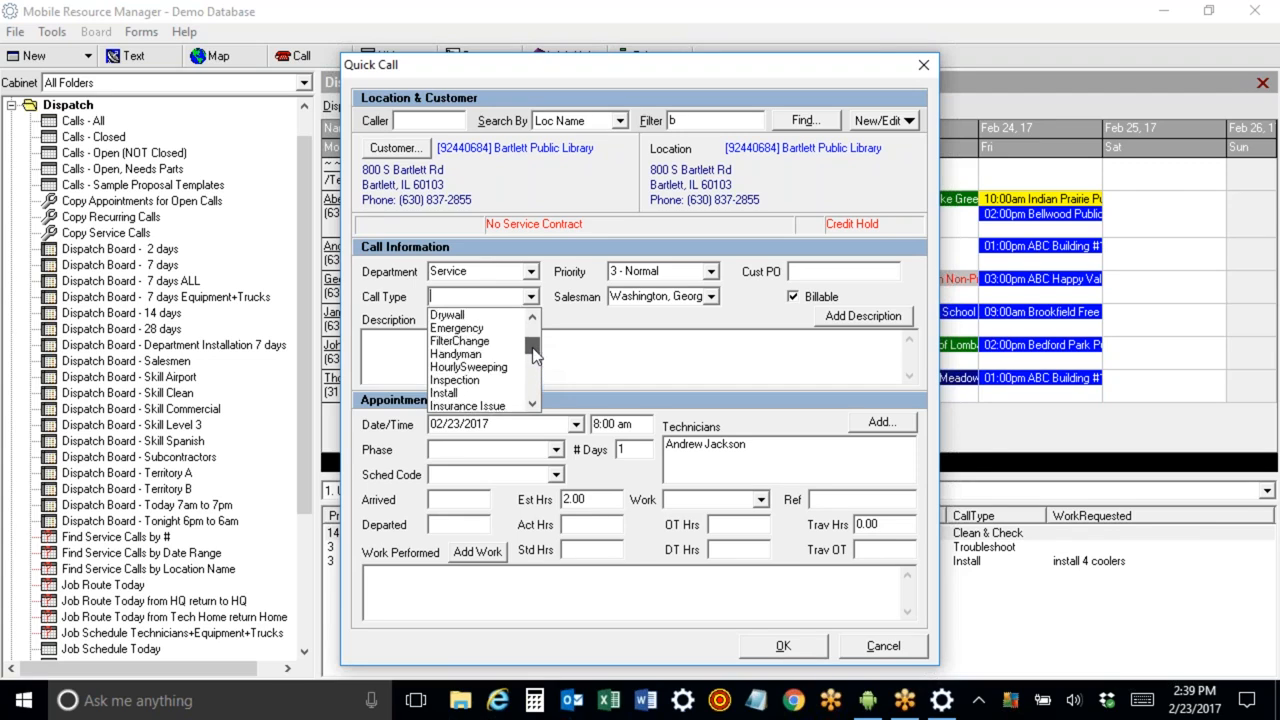
click(497, 337)
click(491, 359)
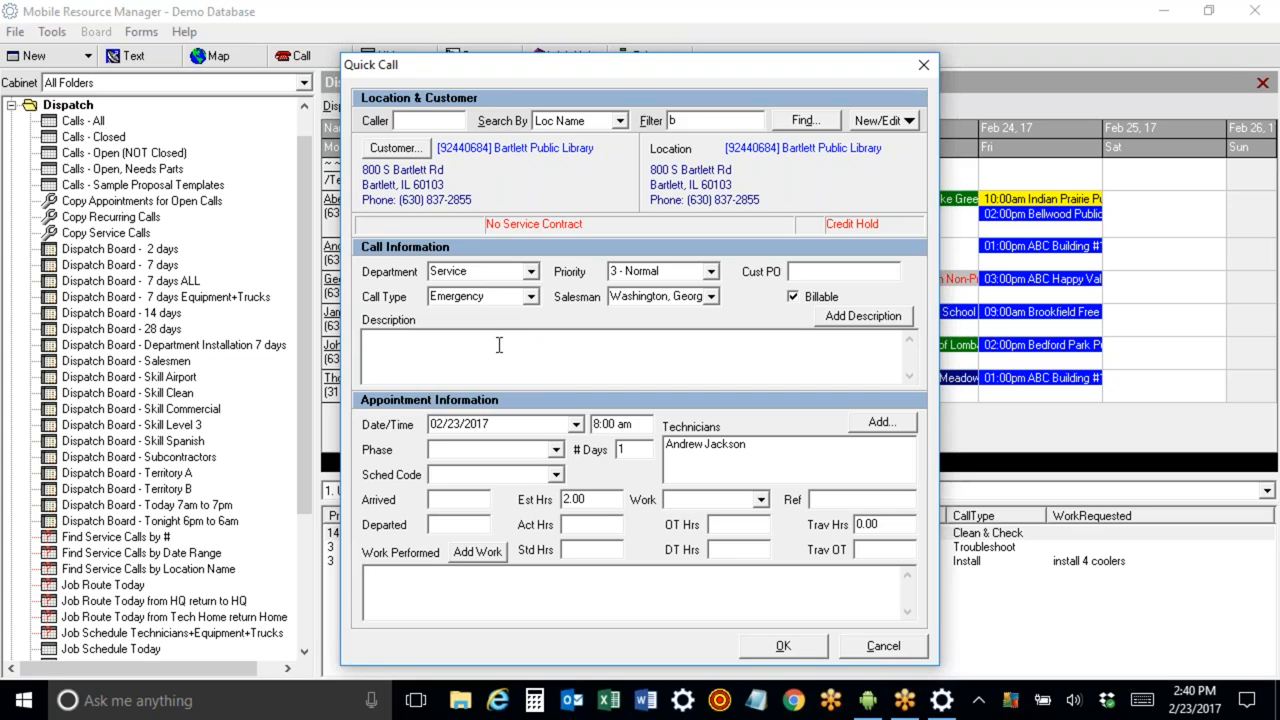
Enter the description "alarm is sounding", schedule the appointment for 4:00 pm and save the call.
text(alarm is sounding)
click(642, 426)
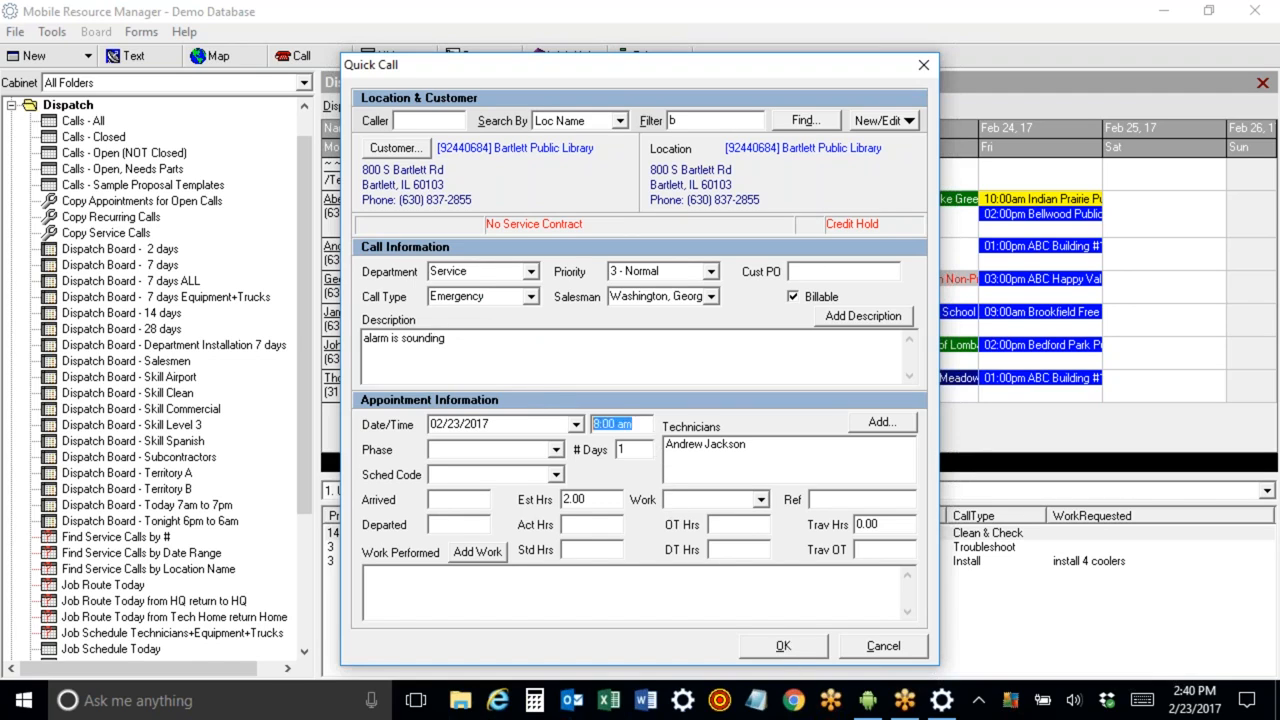
click(783, 645)
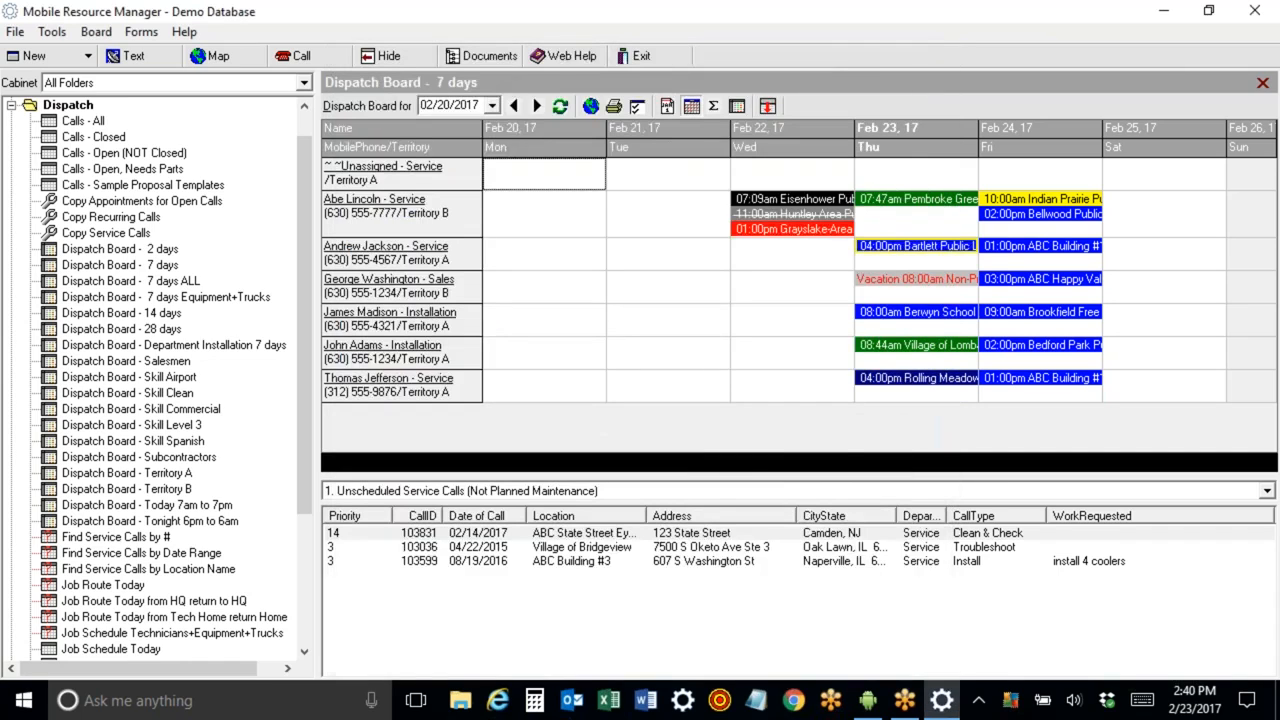
Move the Bartlett appointment from Andrew Jackson to Abe Lincoln on February 23.
mouse_move(889, 252)
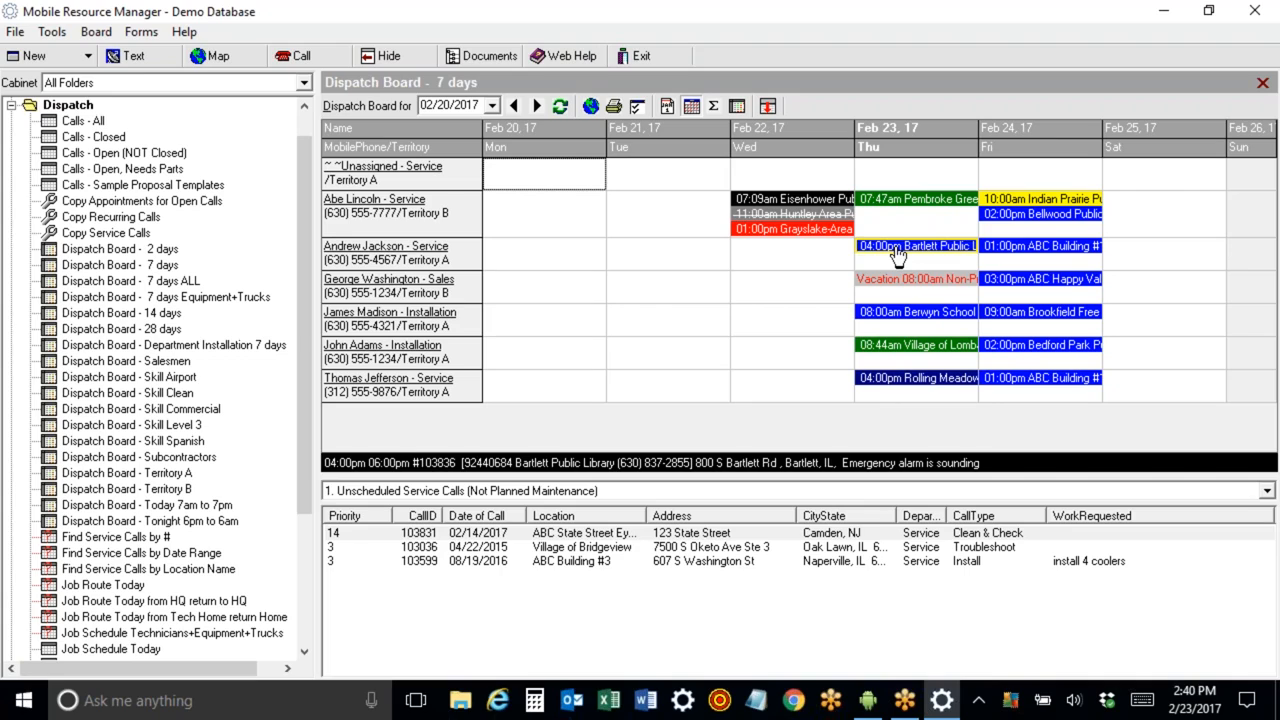
click(897, 255)
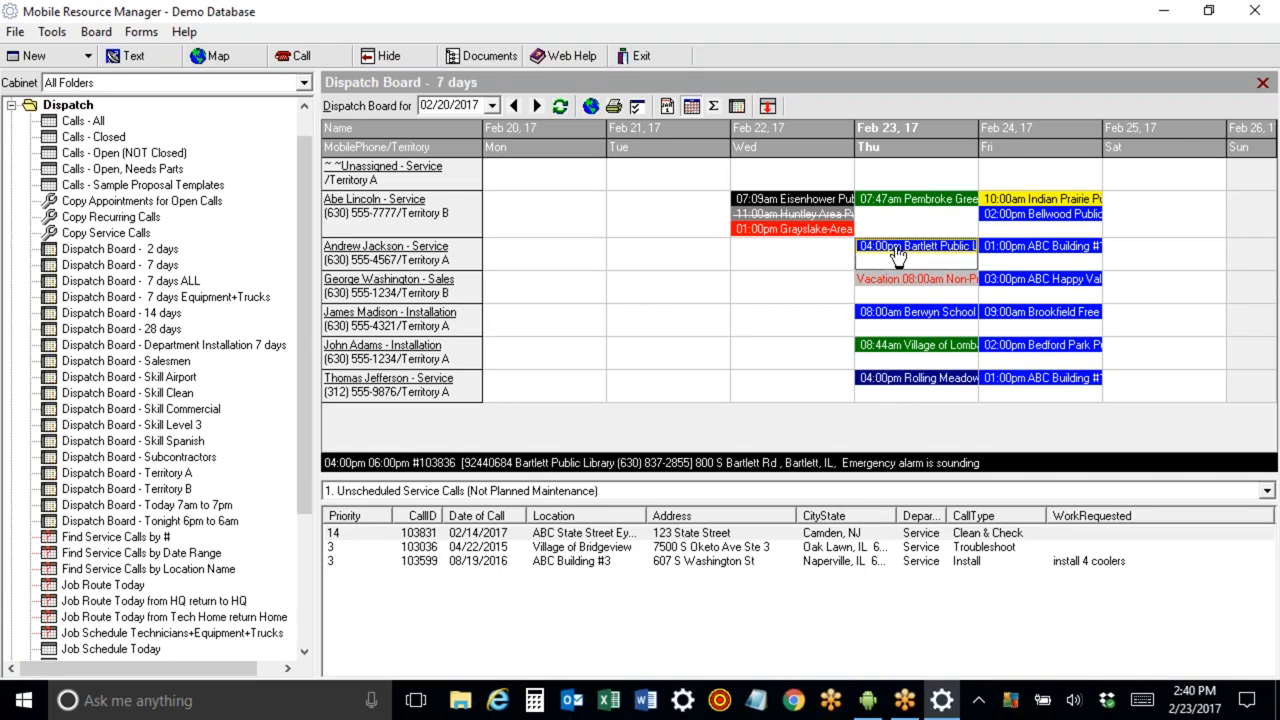
drag(897, 255, 897, 213)
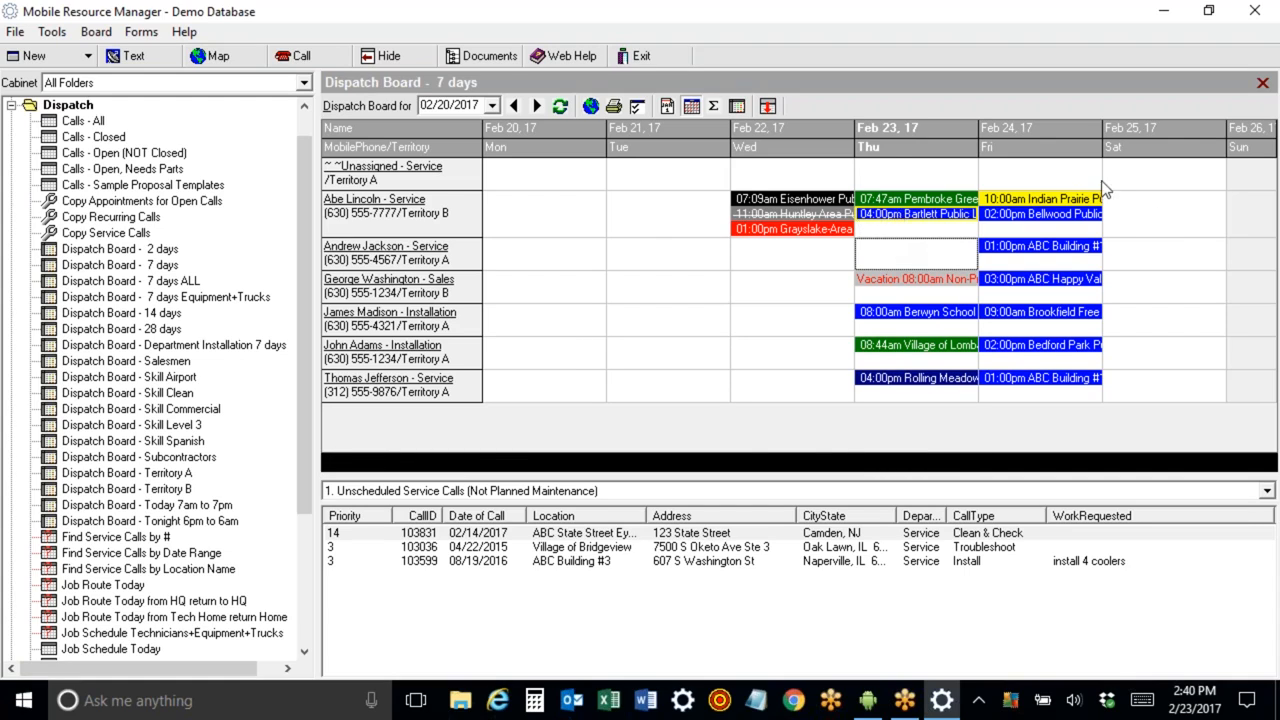
Open the dispatch board options to review the format settings, then cancel the dialog.
click(636, 108)
drag(658, 89, 353, 36)
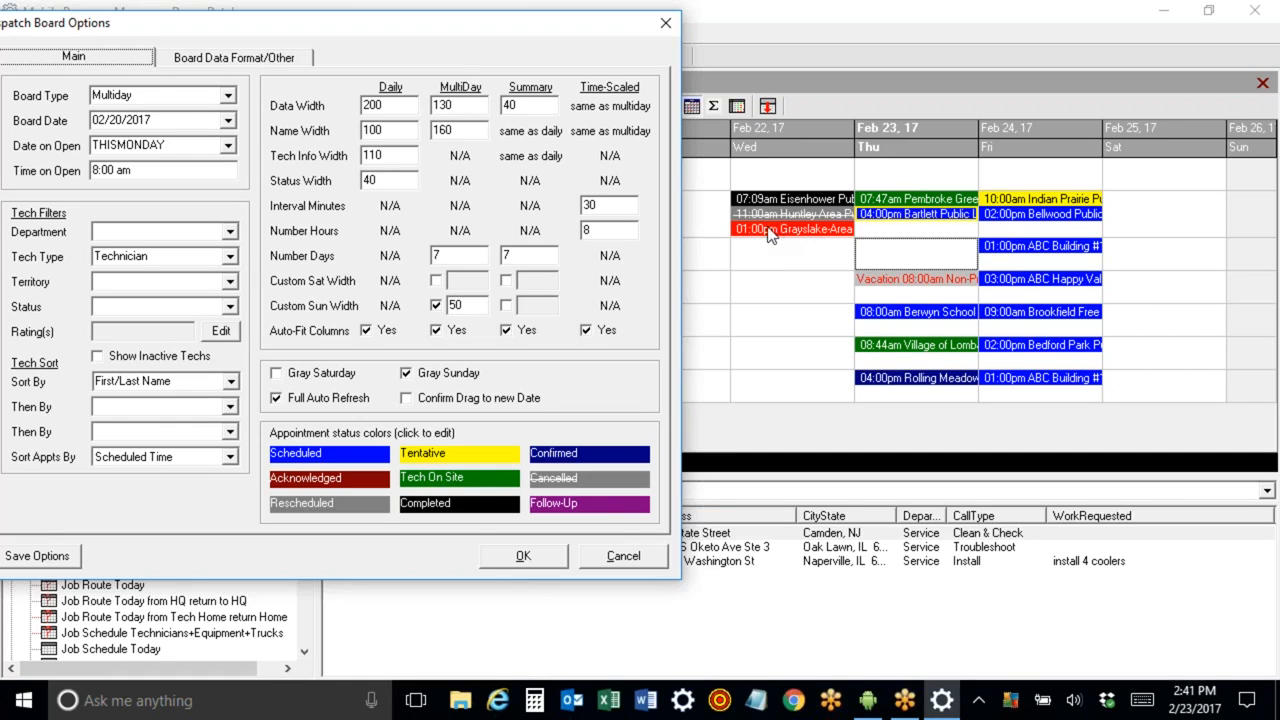
click(902, 215)
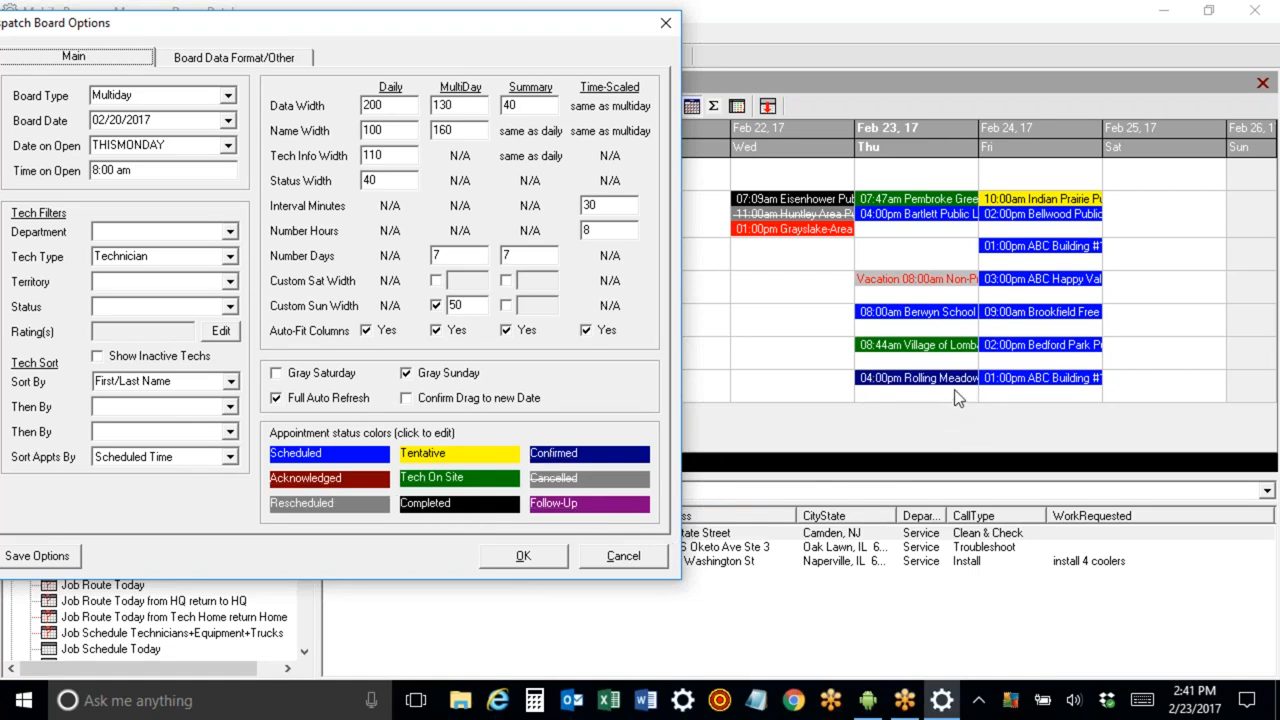
click(595, 560)
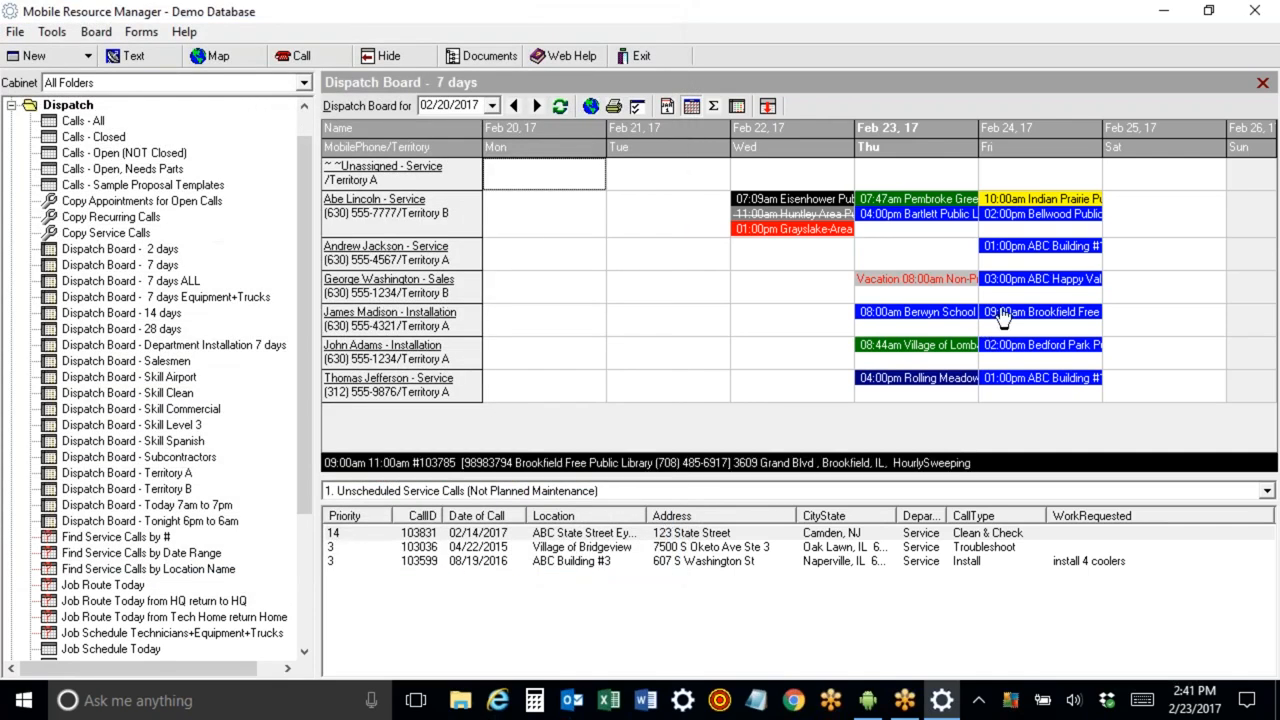
Set James Madison's February 24 Brookfield appointment status to Follow-Up.
right_click(1000, 312)
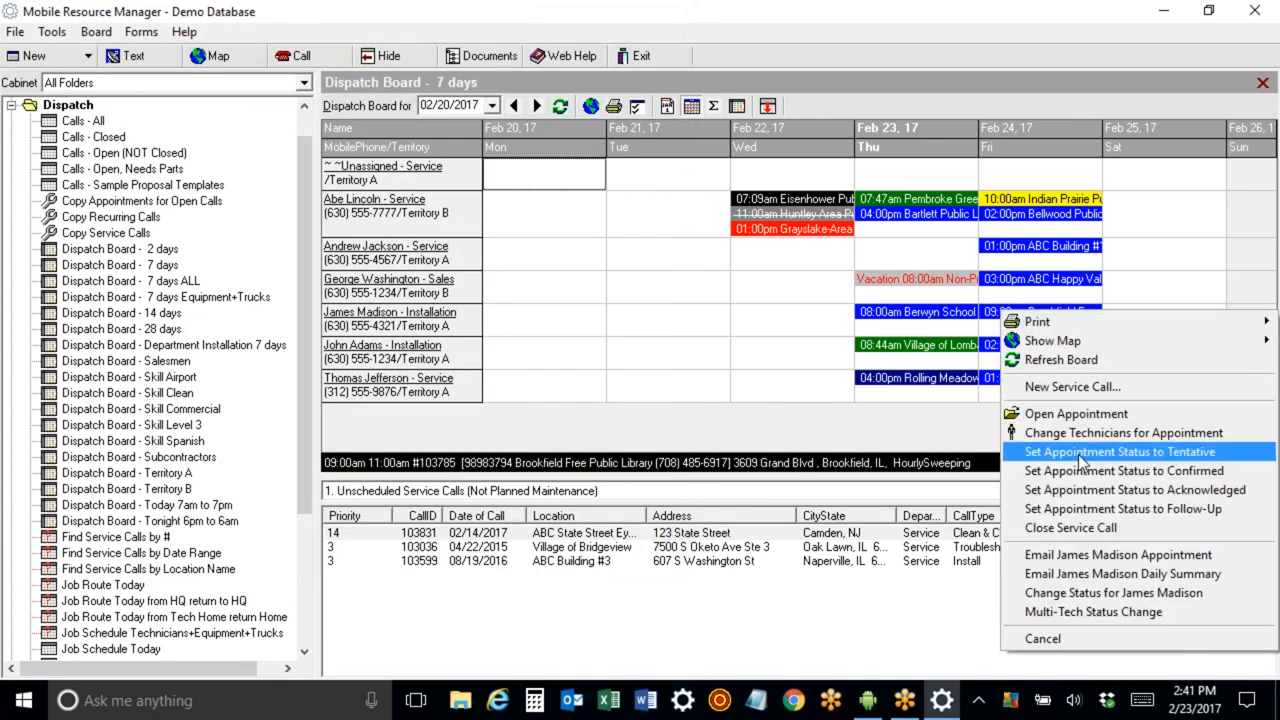
click(1093, 509)
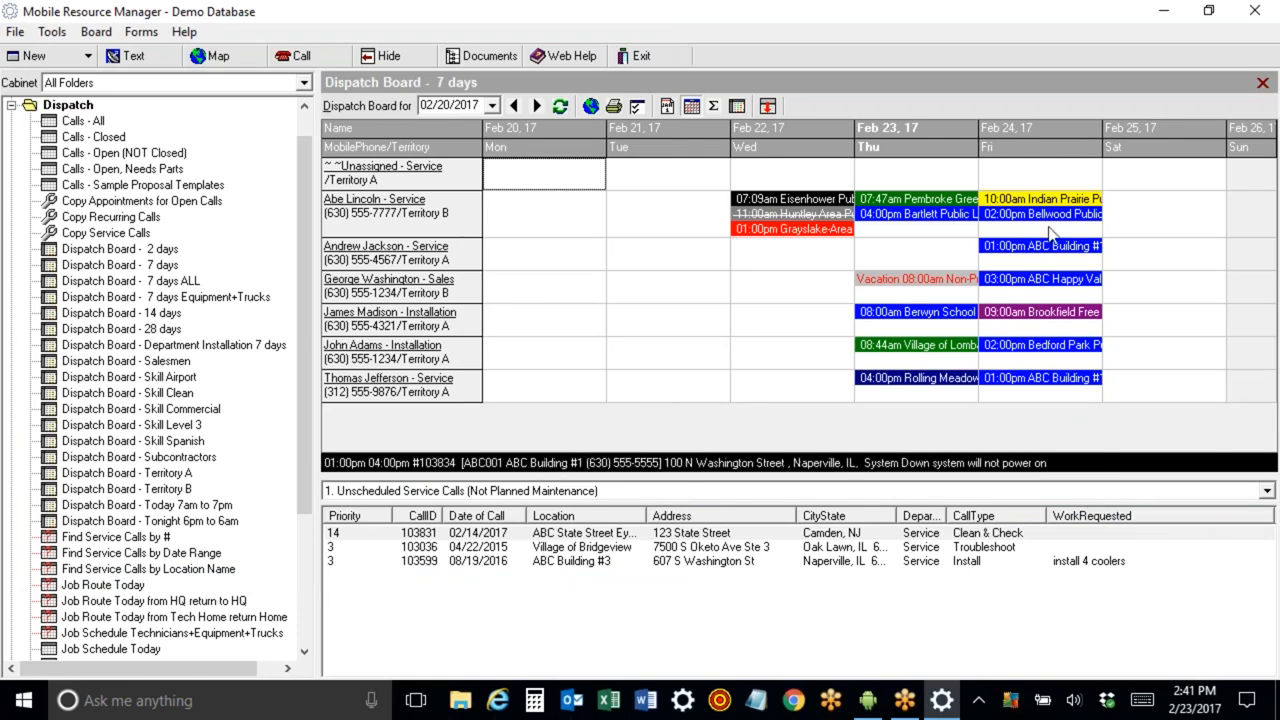
Bring up the Android mirror window to view the phone, then hide it again.
click(868, 703)
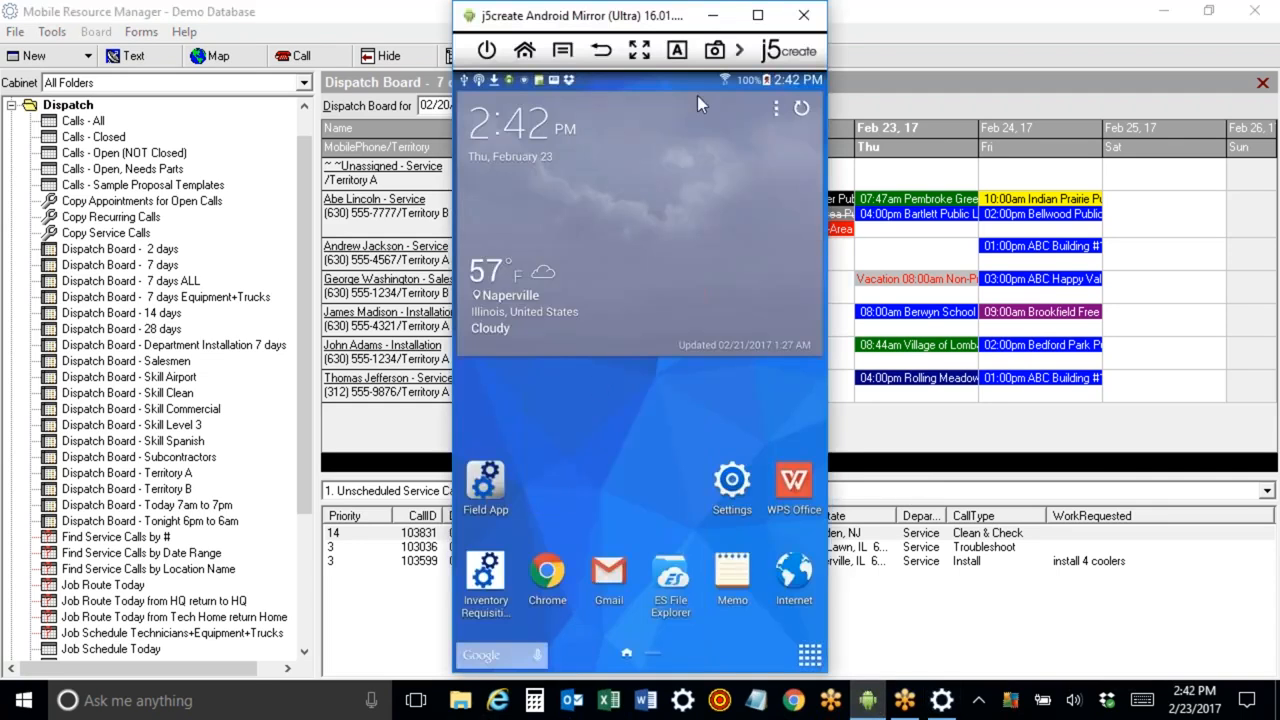
click(709, 24)
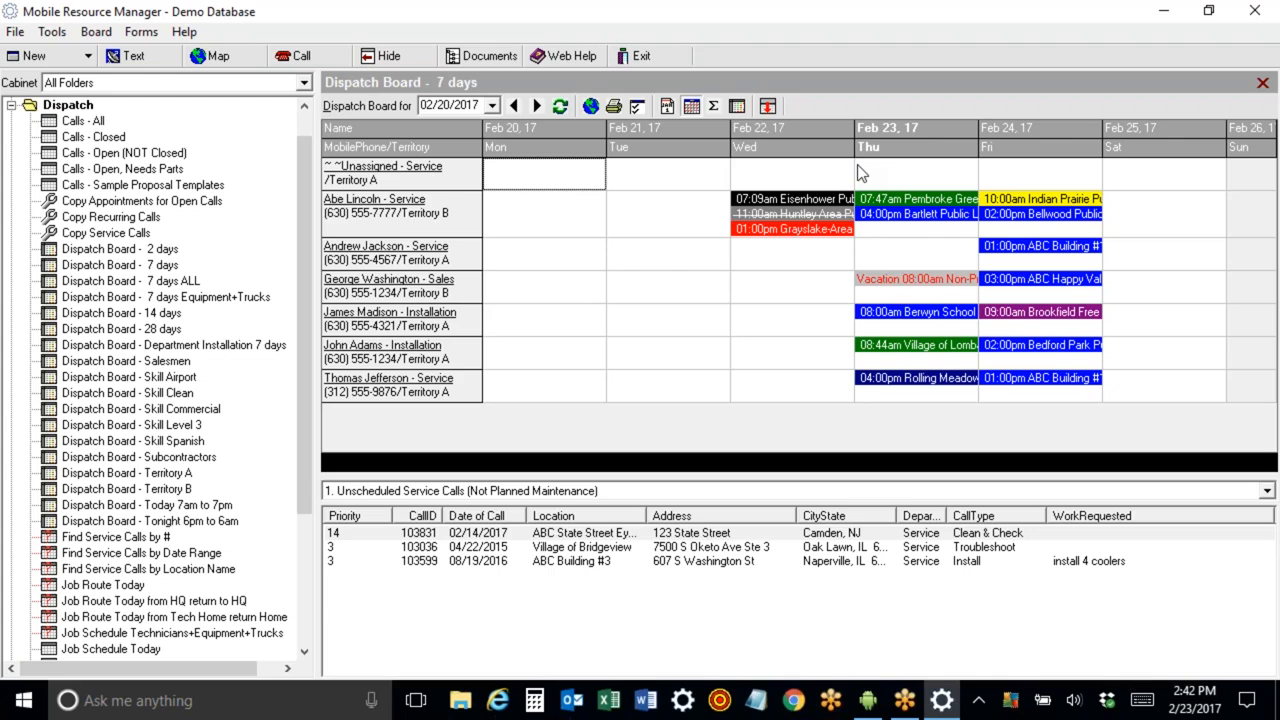
Move the Bartlett appointment back to Andrew Jackson's February 23.
mouse_move(897, 208)
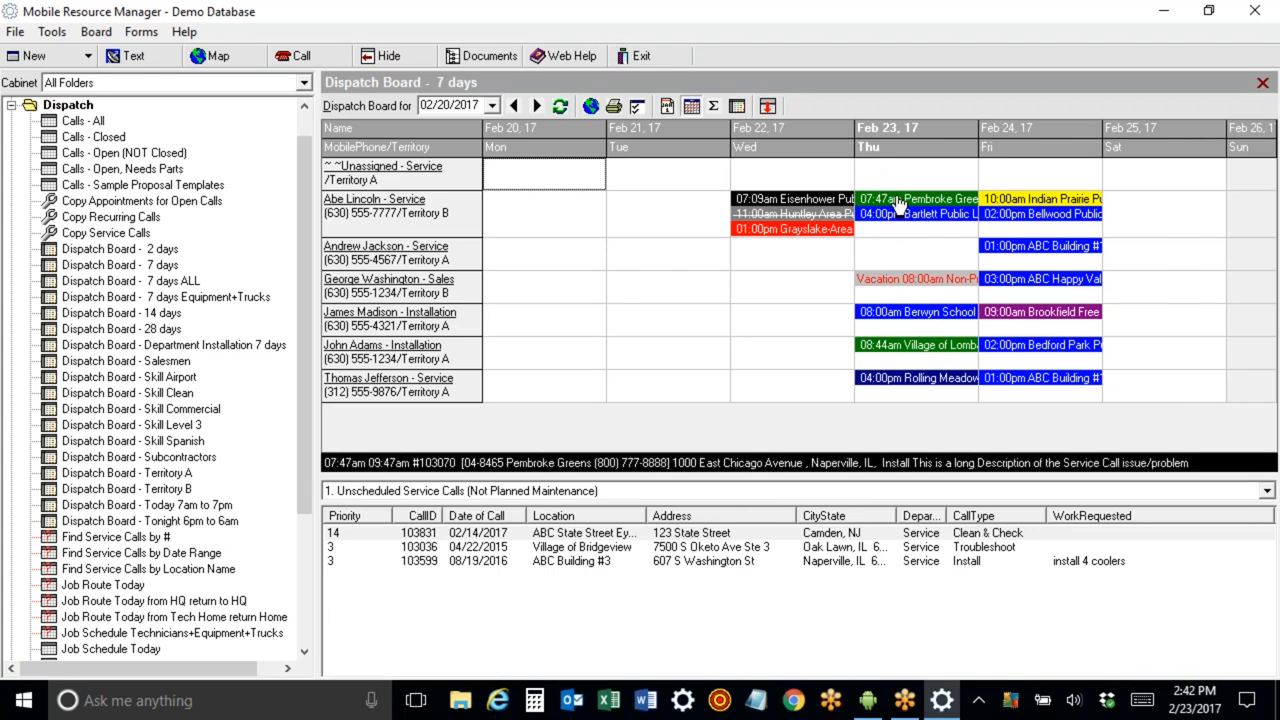
mouse_move(1045, 252)
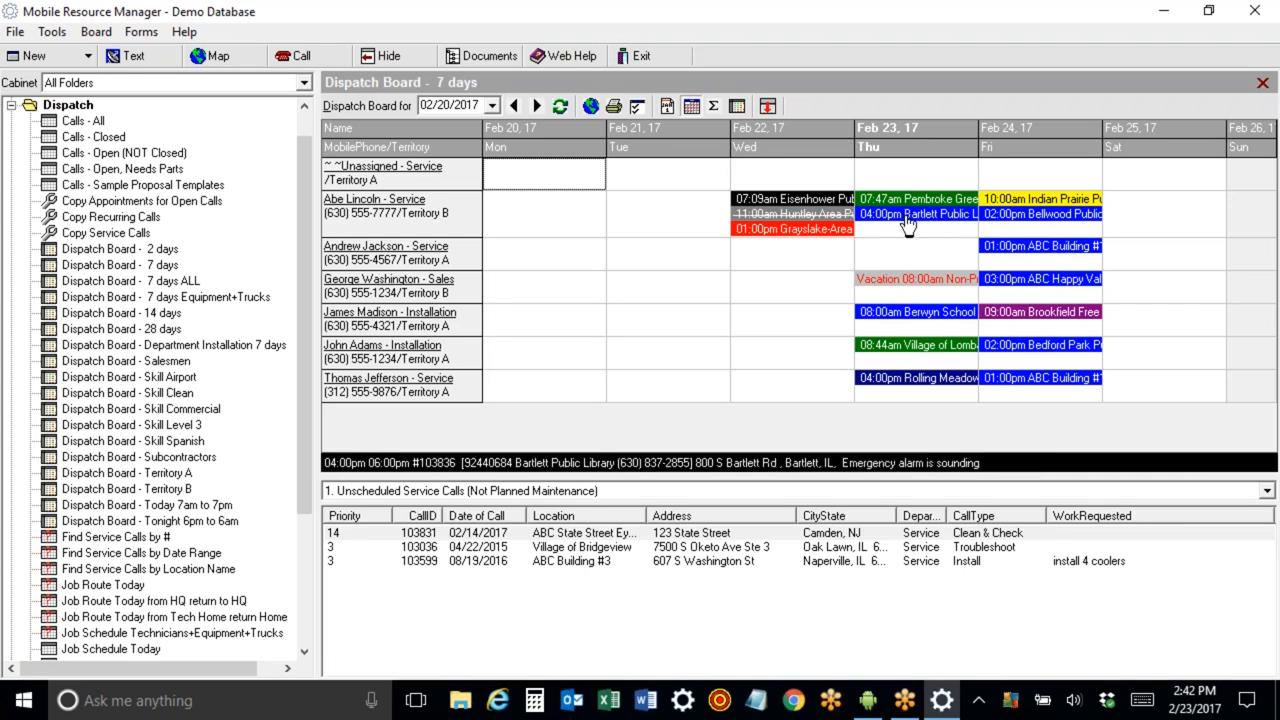
drag(907, 222, 905, 251)
Move the ABC Building #1 appointment from Andrew Jackson's February 24 onto his February 23, passing through Abe Lincoln's row.
mouse_move(1040, 252)
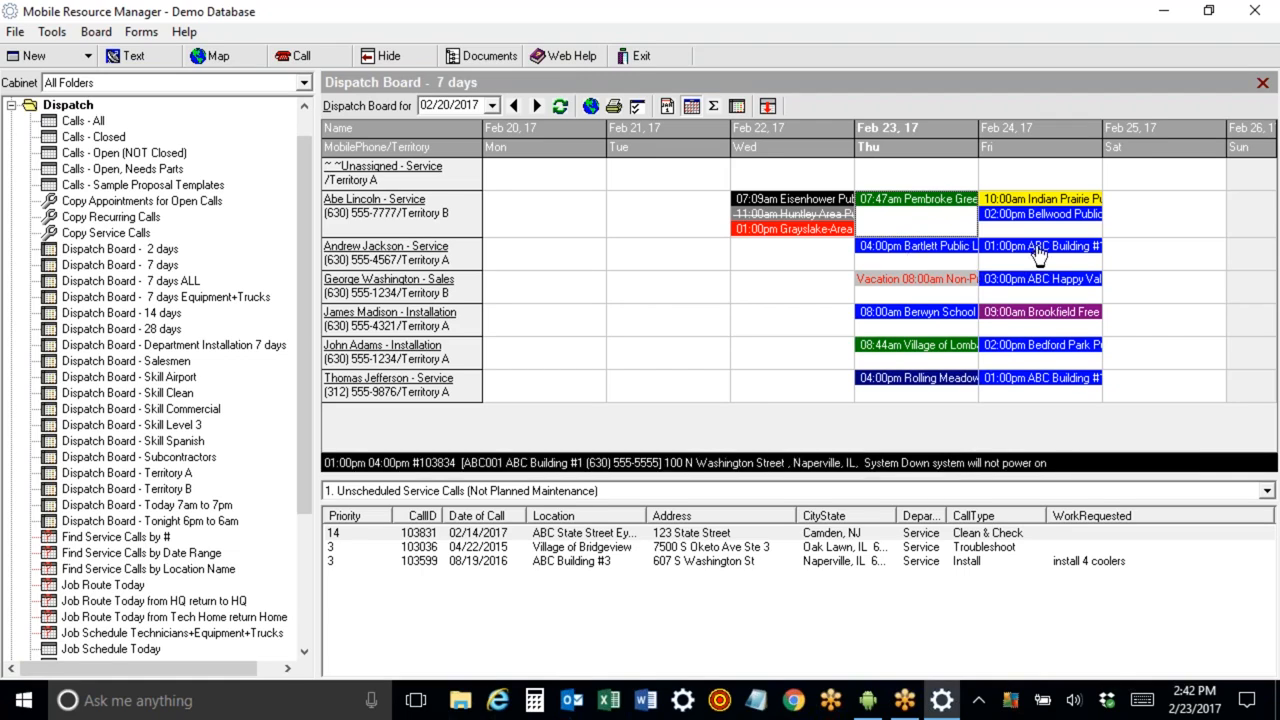
drag(1040, 252, 931, 221)
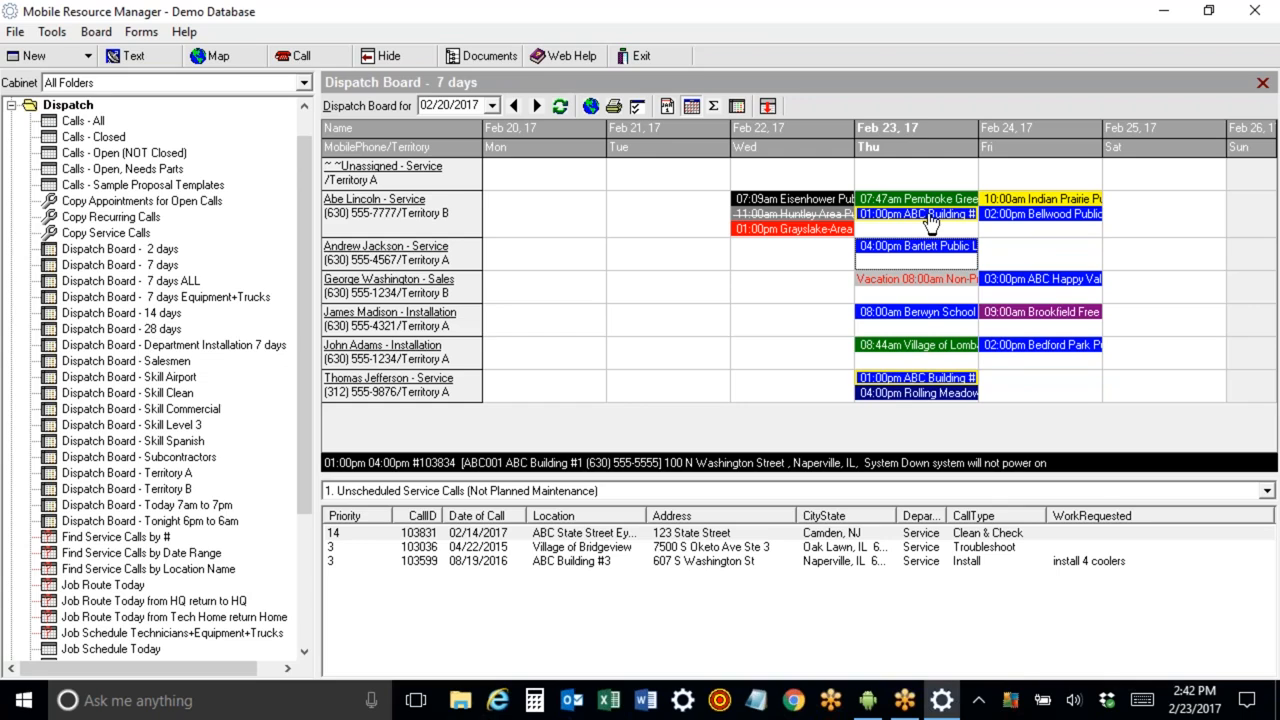
drag(930, 218, 927, 255)
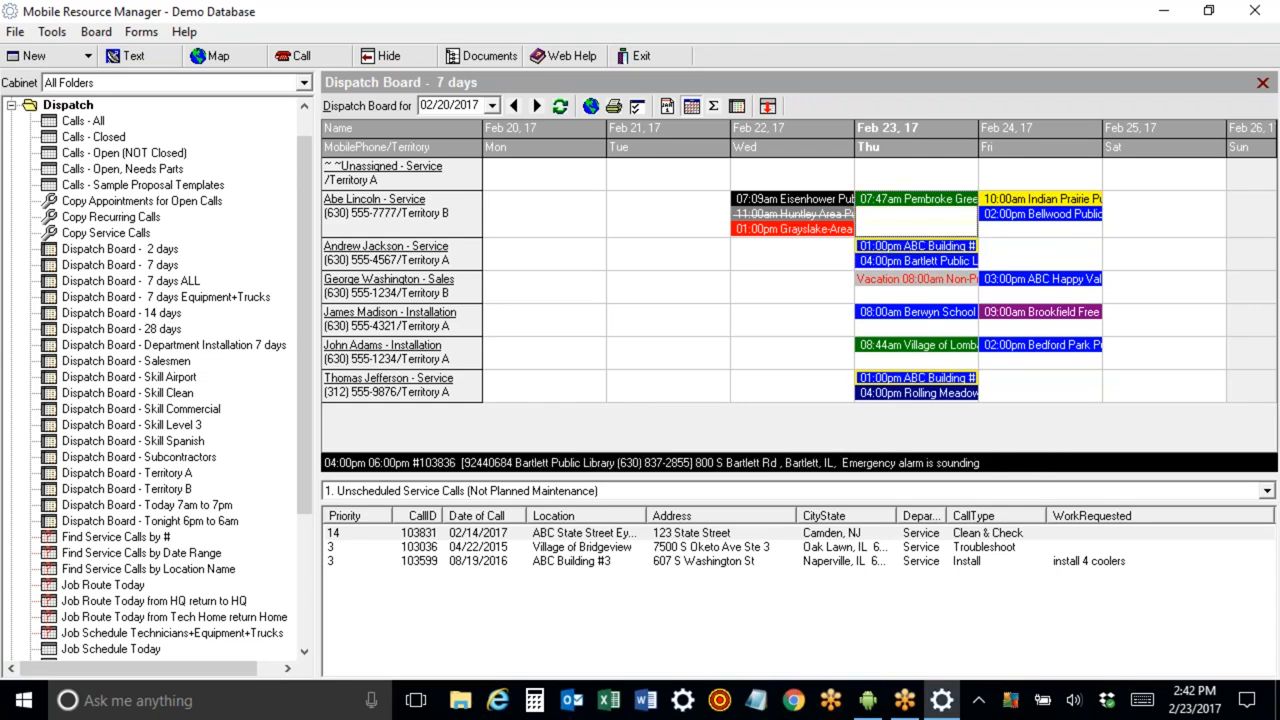
Reschedule the ABC Building #1 appointment to 4:00 pm and close the service call.
double_click(902, 252)
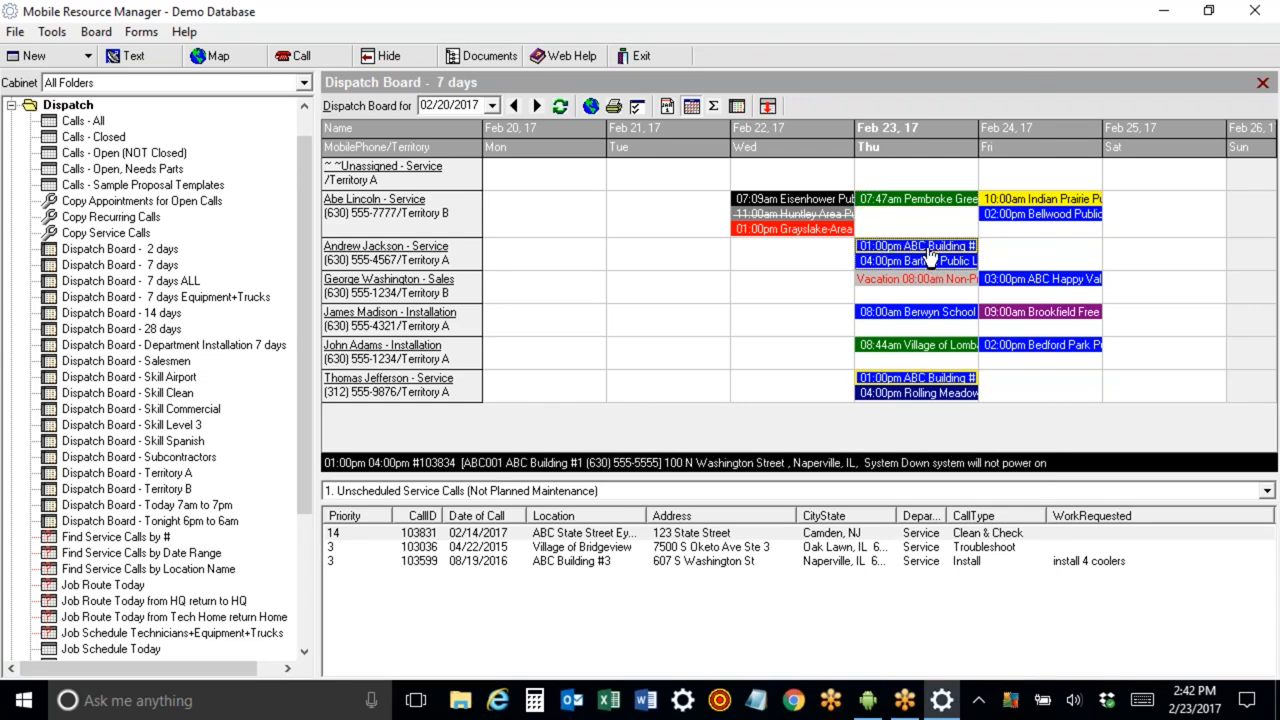
drag(467, 457, 388, 457)
text(4:00 pm)
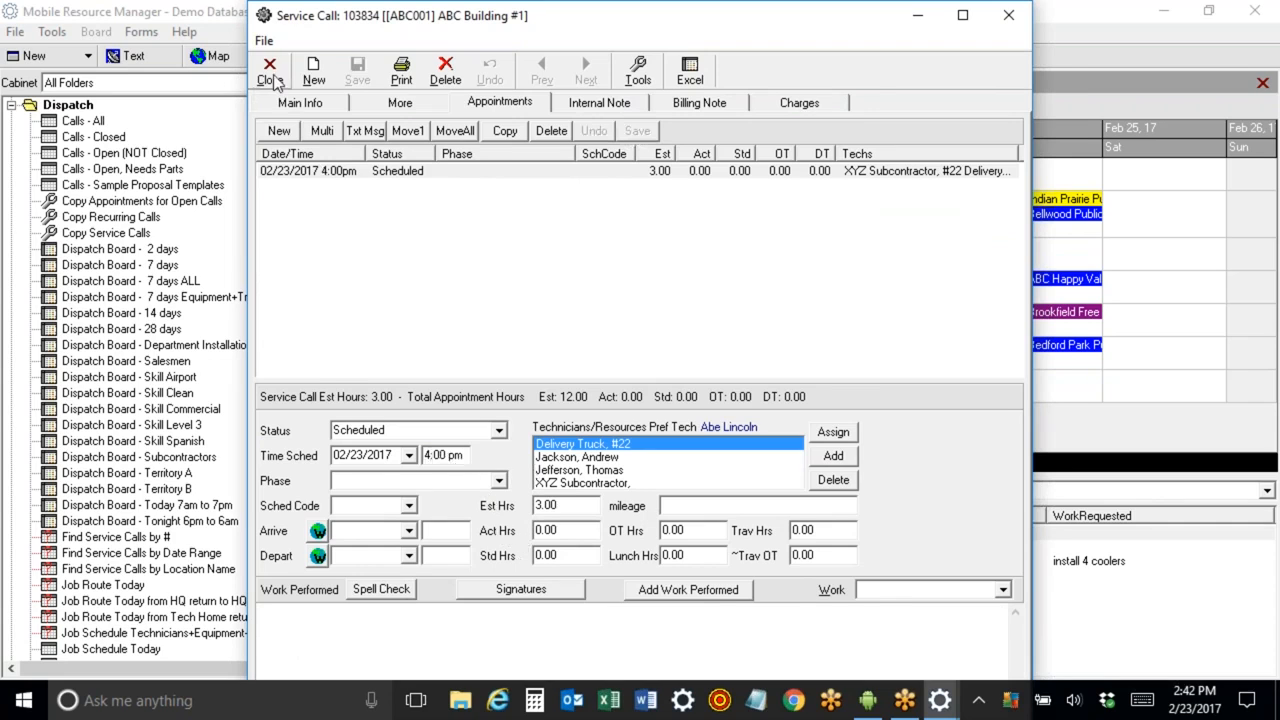
click(269, 72)
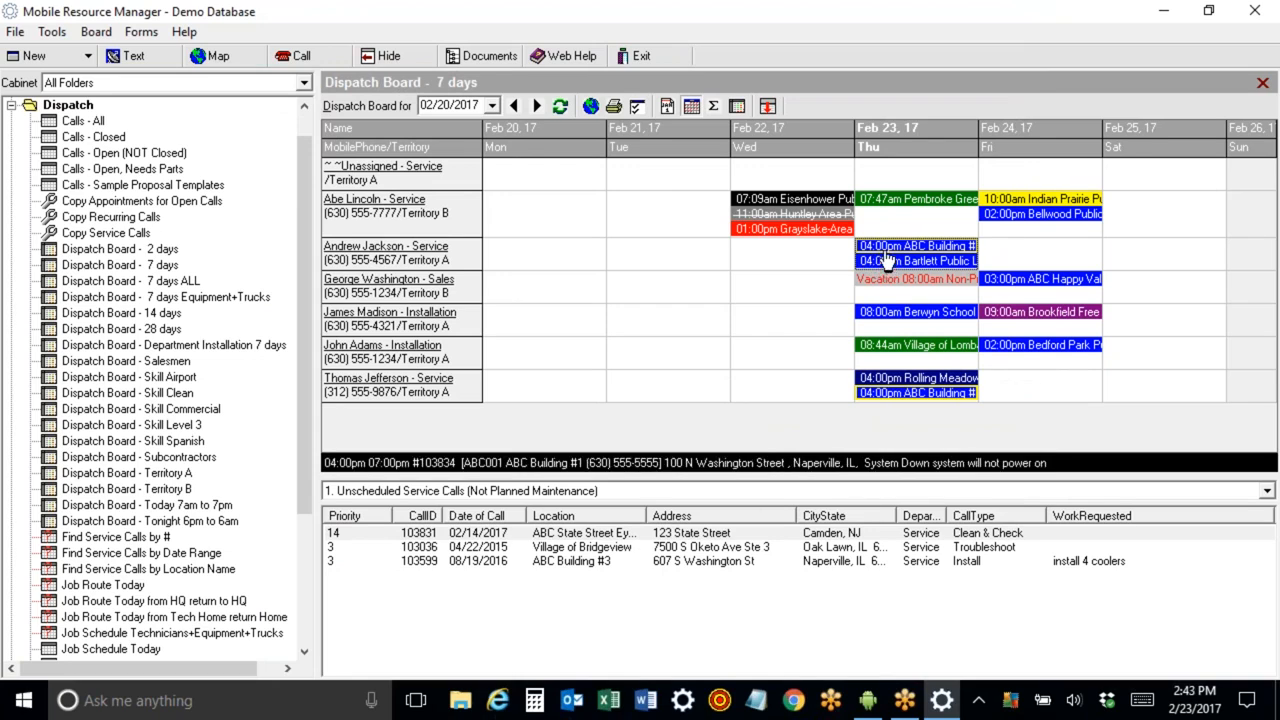
In the dispatch board options, set the minimum minutes between tech appointments warning to 0.
click(636, 107)
click(606, 120)
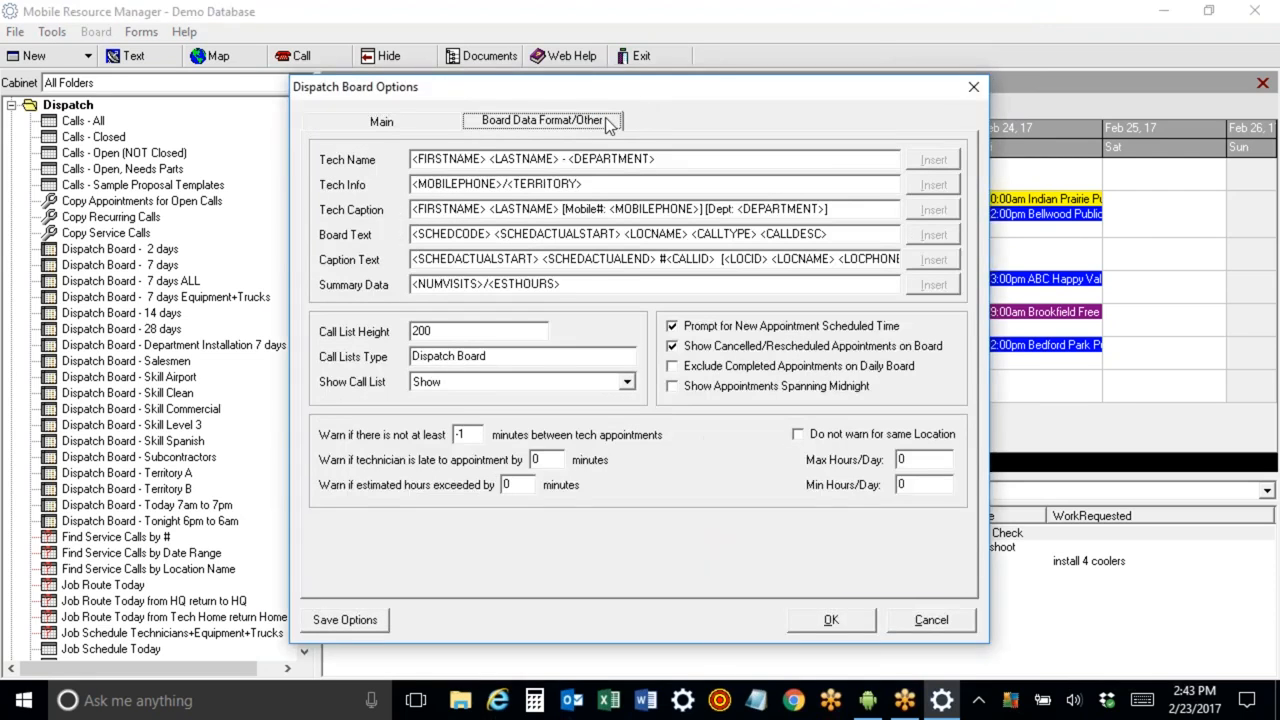
double_click(460, 434)
text(0)
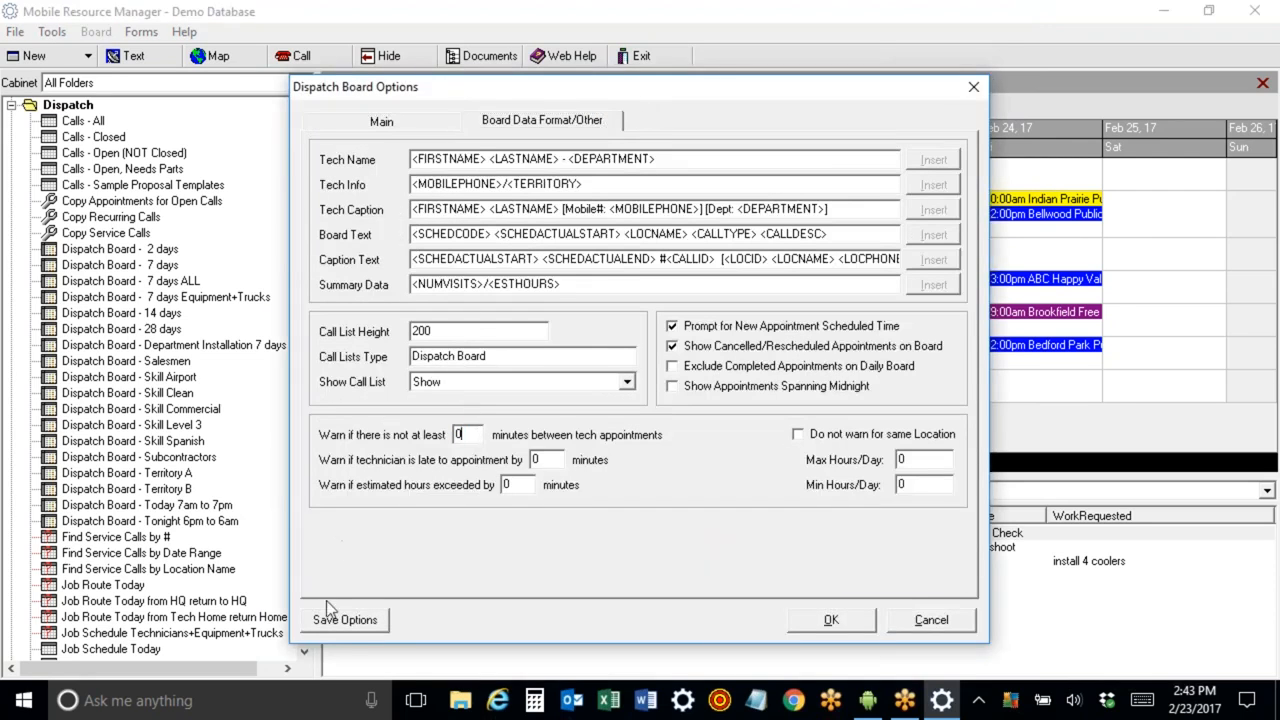
click(832, 621)
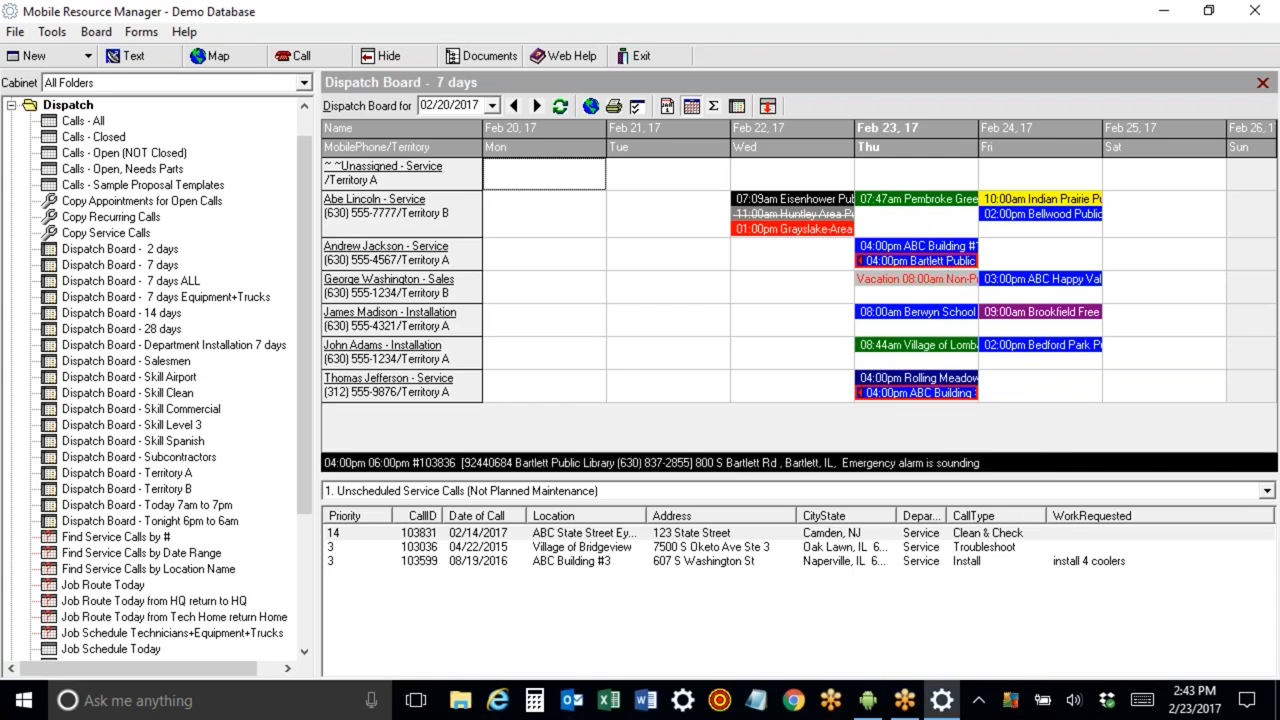
Reschedule the ABC Building #1 appointment to 3:00 pm, save and close the call.
double_click(915, 252)
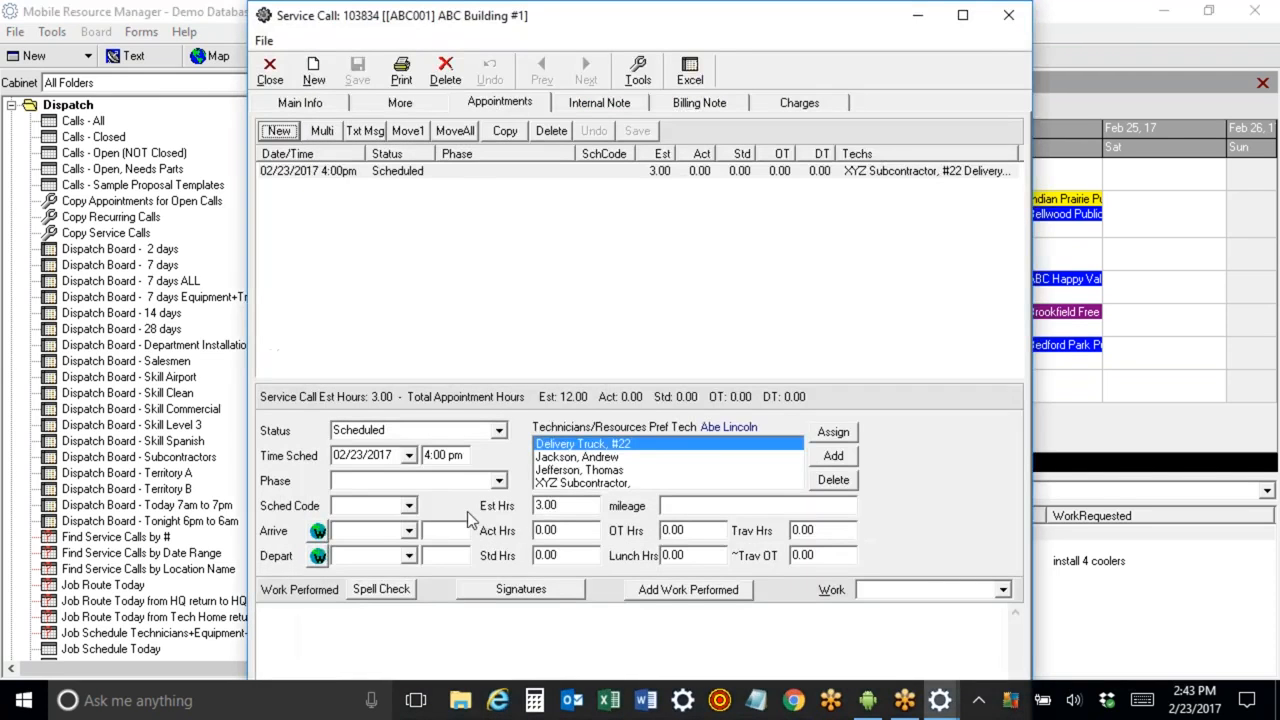
text(3)
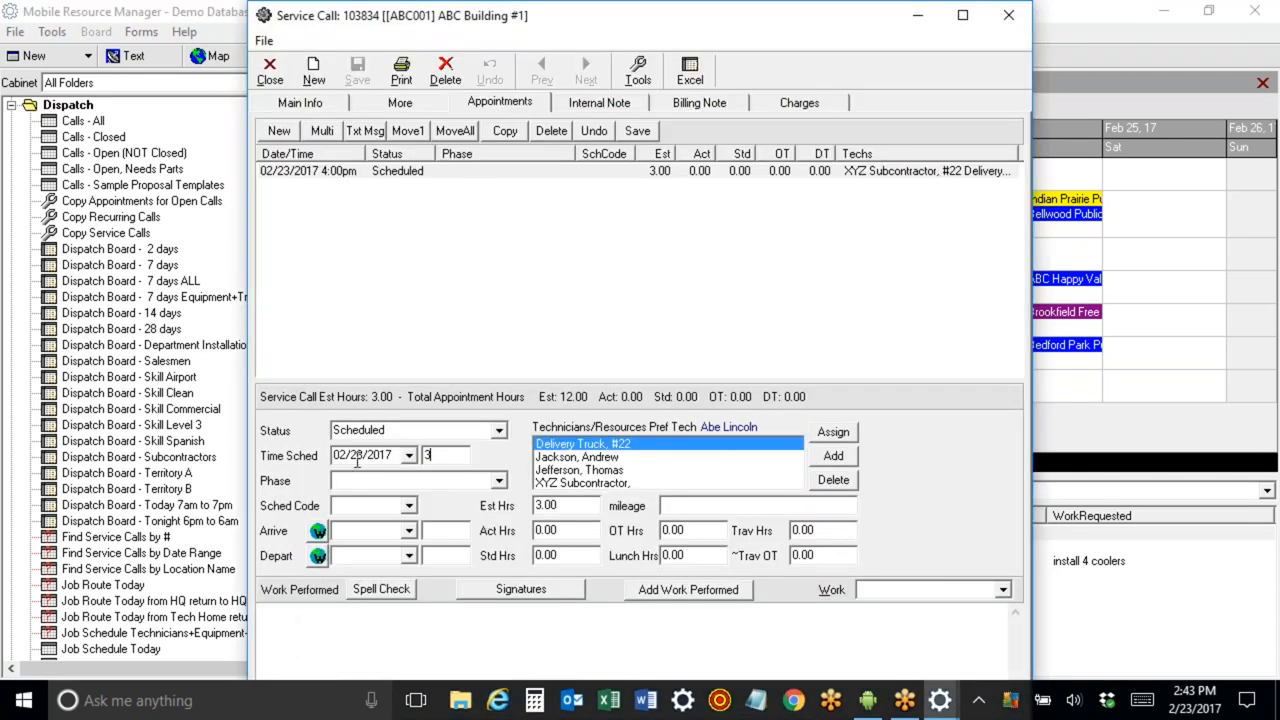
click(637, 131)
click(282, 80)
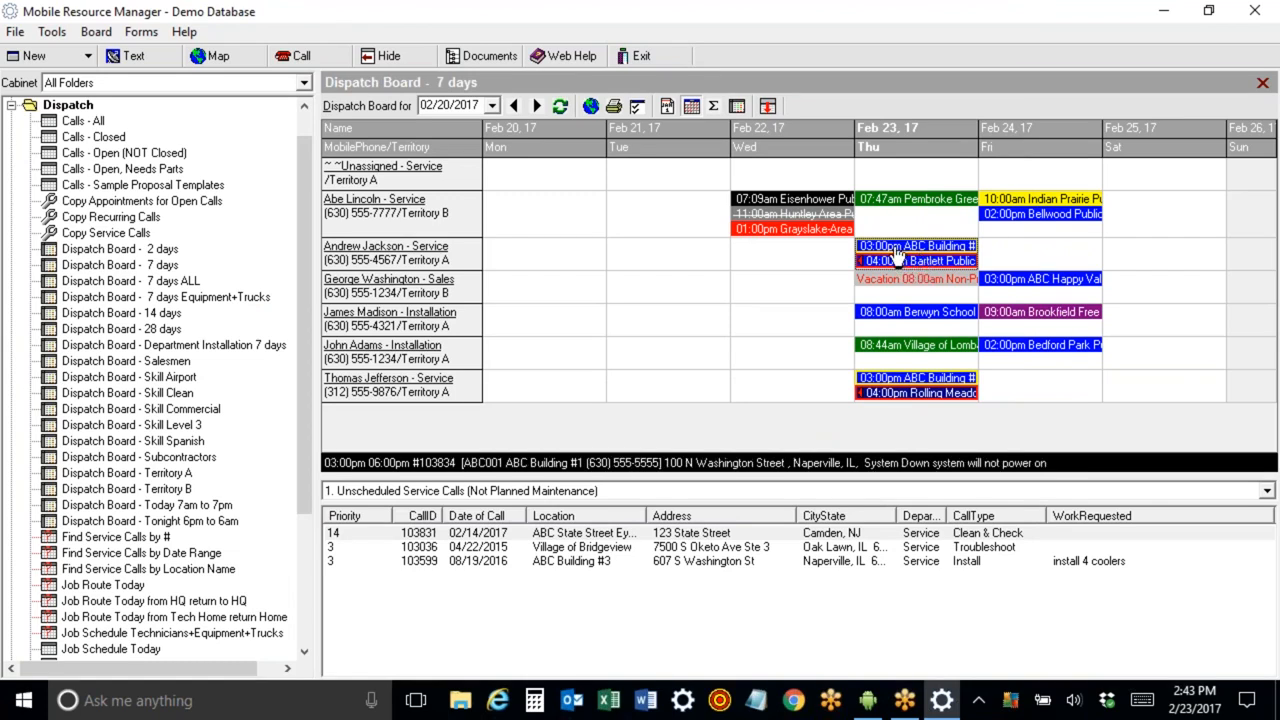
Reassign the ABC Building #1 appointment to Abe Lincoln and move Thomas Jefferson's Rolling Meadows appointment to February 24.
drag(896, 252, 893, 221)
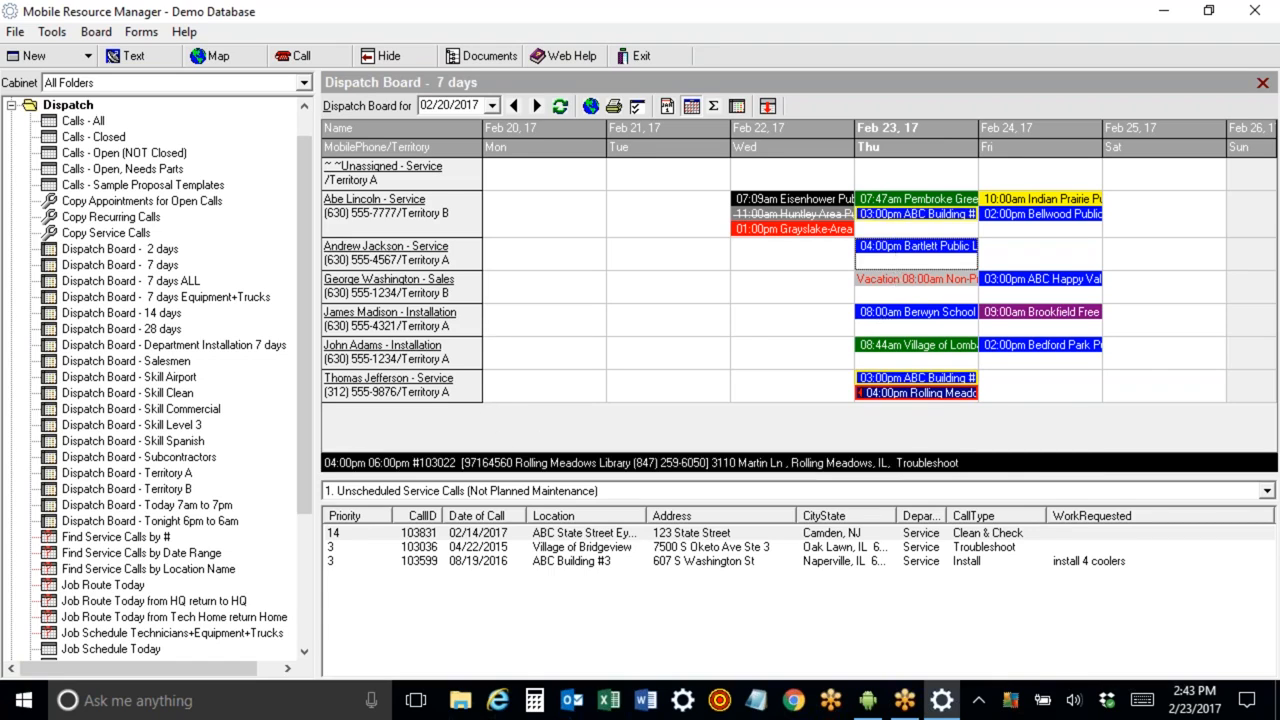
drag(935, 398, 1040, 382)
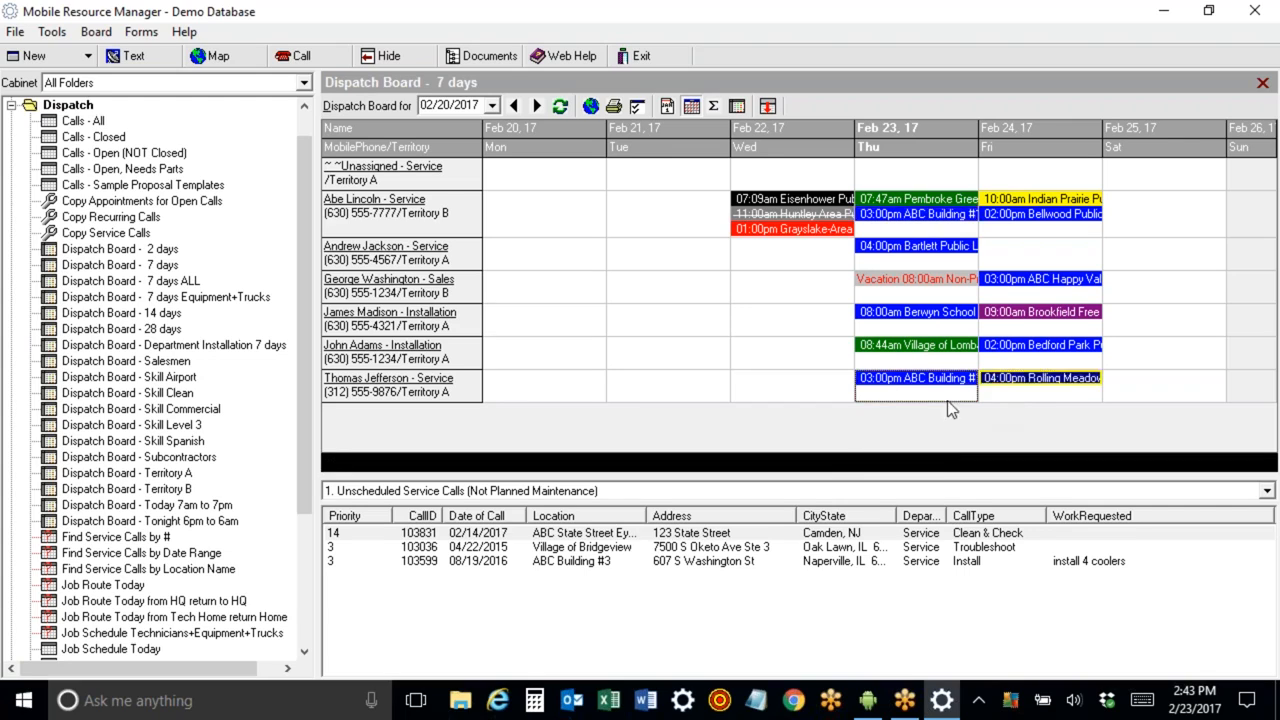
Open the ABC Building #1 service call and preview the text message to its assigned technicians, closing it without sending.
double_click(912, 216)
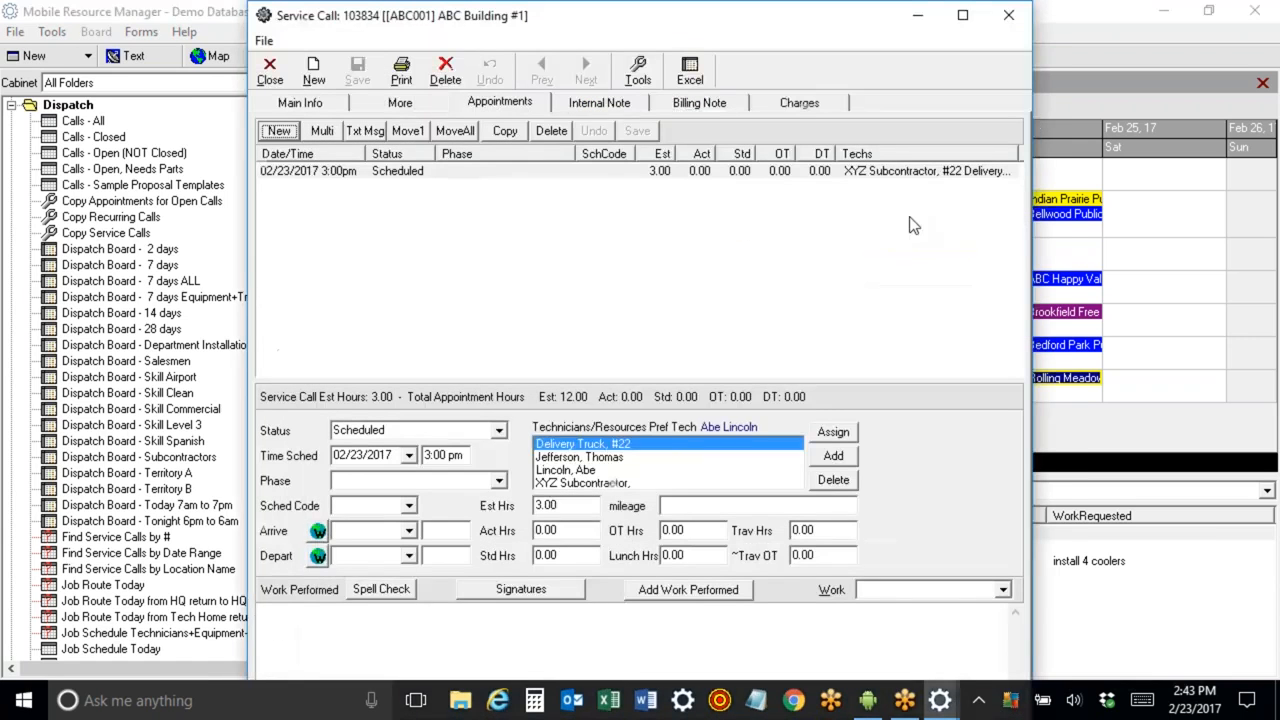
click(362, 131)
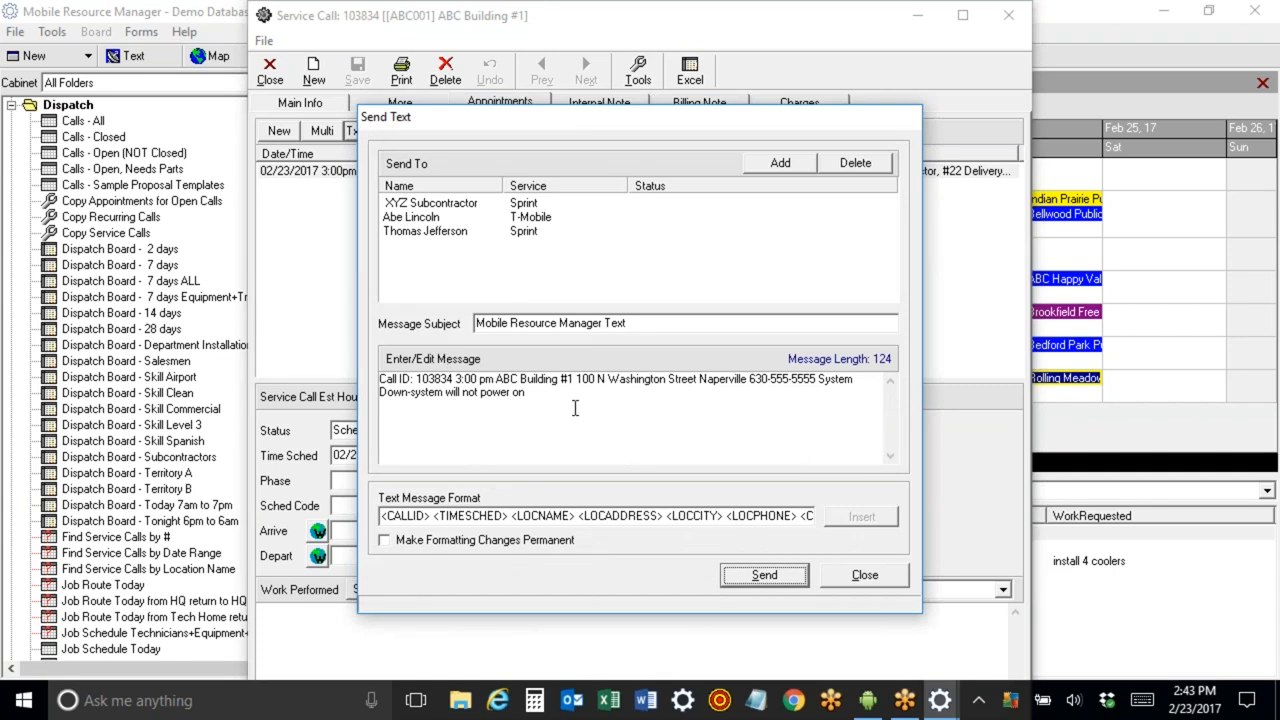
drag(574, 406, 280, 340)
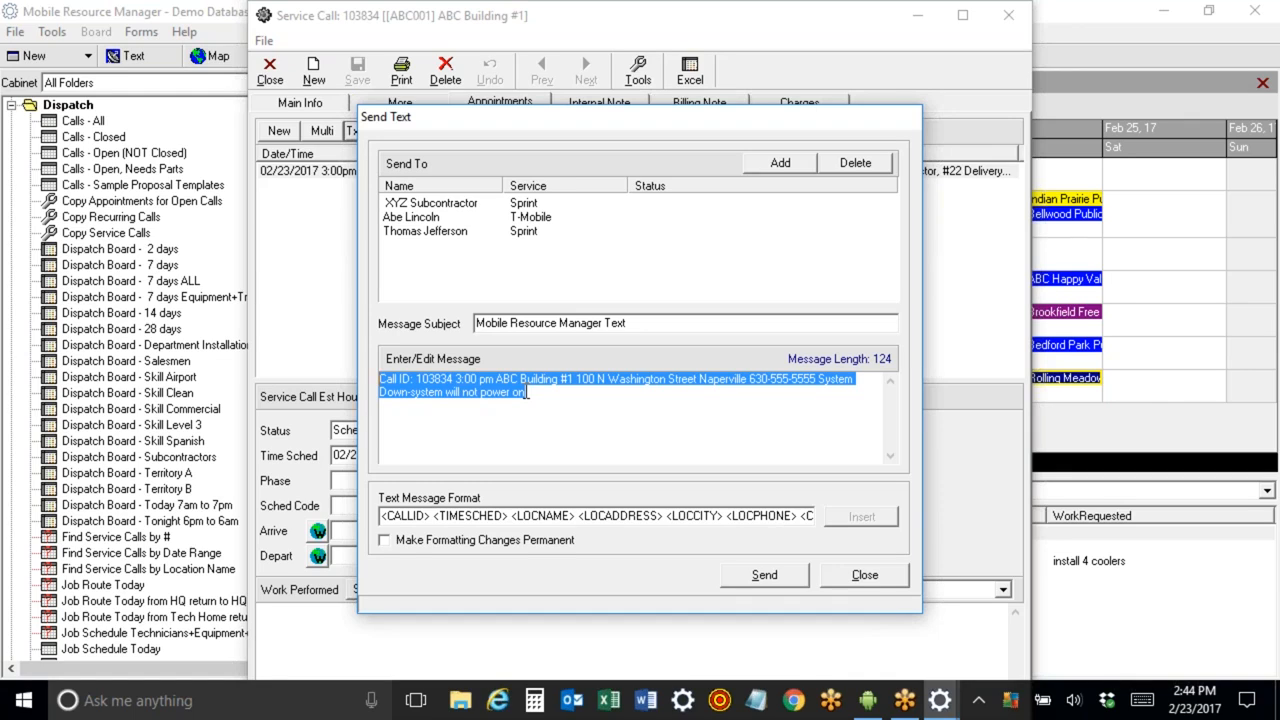
click(440, 232)
click(442, 218)
click(441, 205)
click(444, 217)
click(445, 233)
click(426, 221)
click(428, 204)
click(430, 218)
click(433, 233)
click(878, 580)
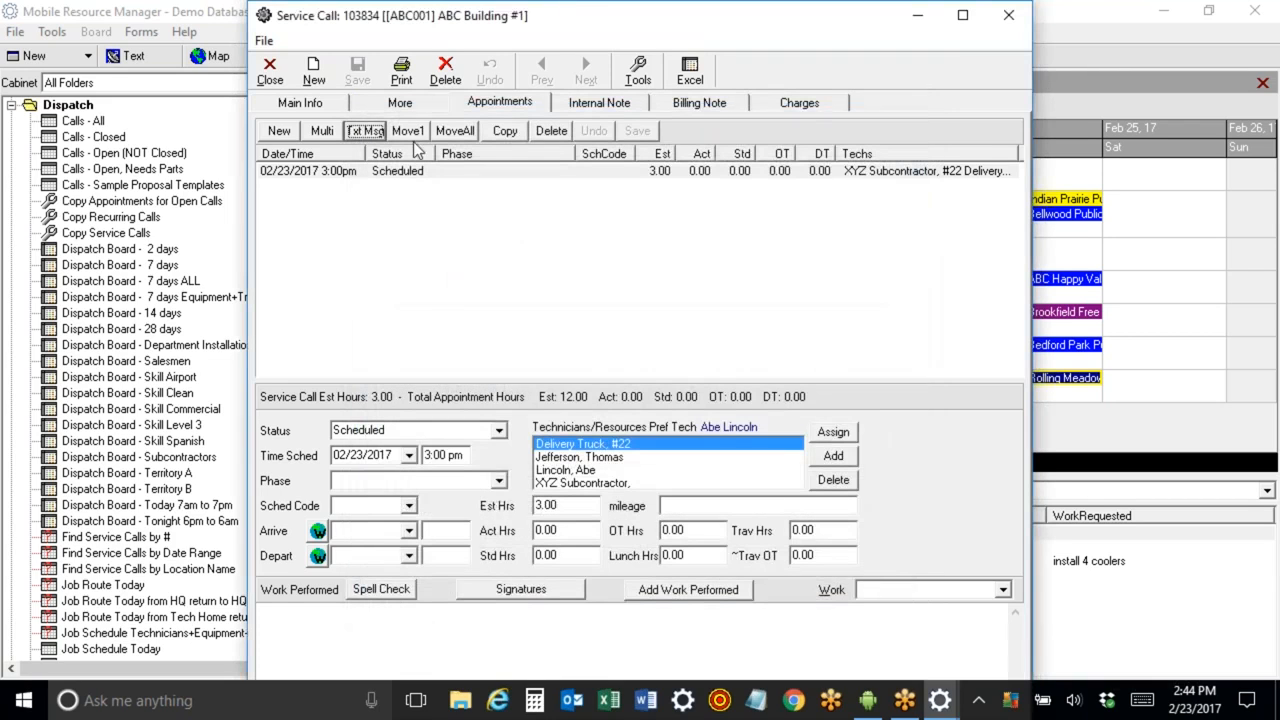
Preview the call's standard Work Order Printout and scroll through the report.
click(418, 86)
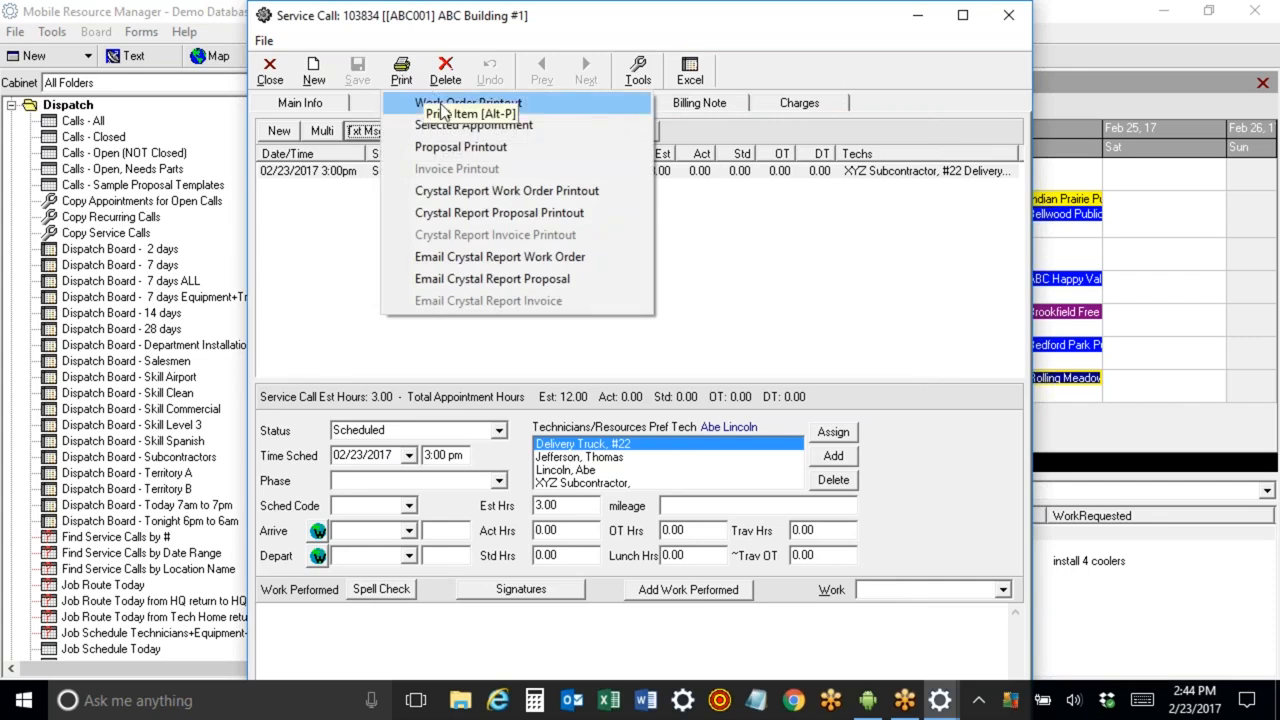
click(432, 104)
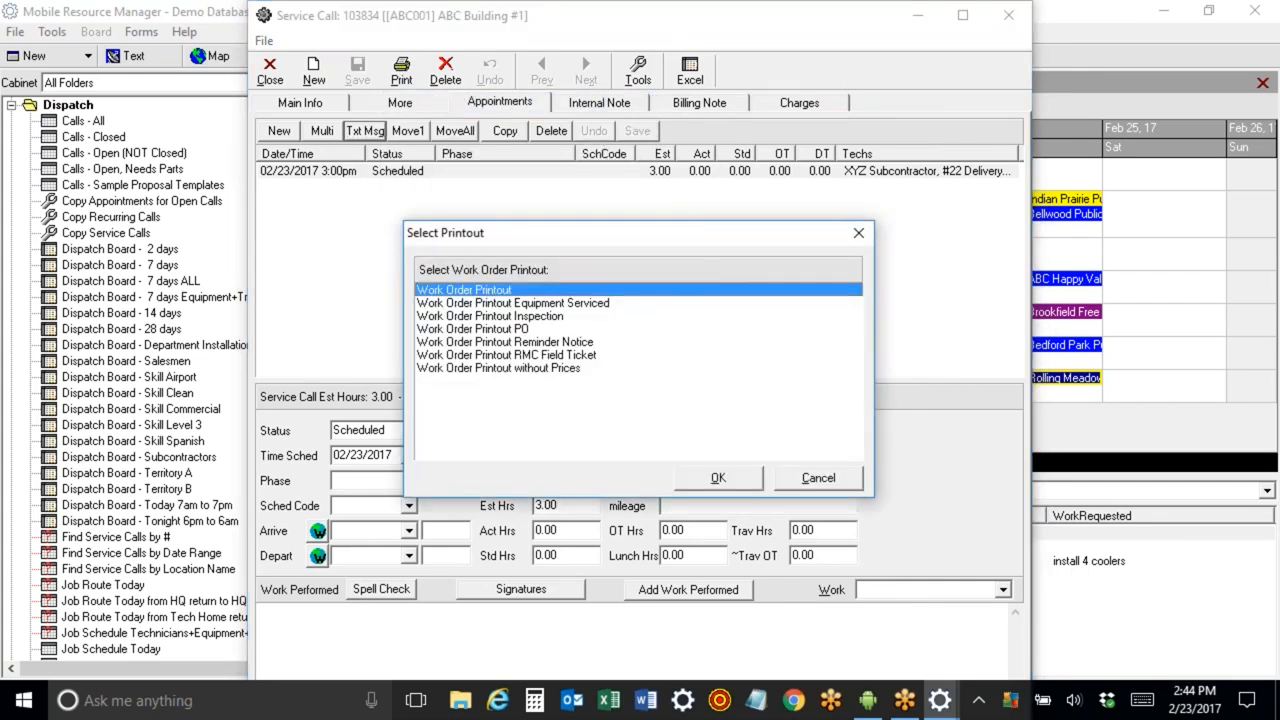
click(716, 480)
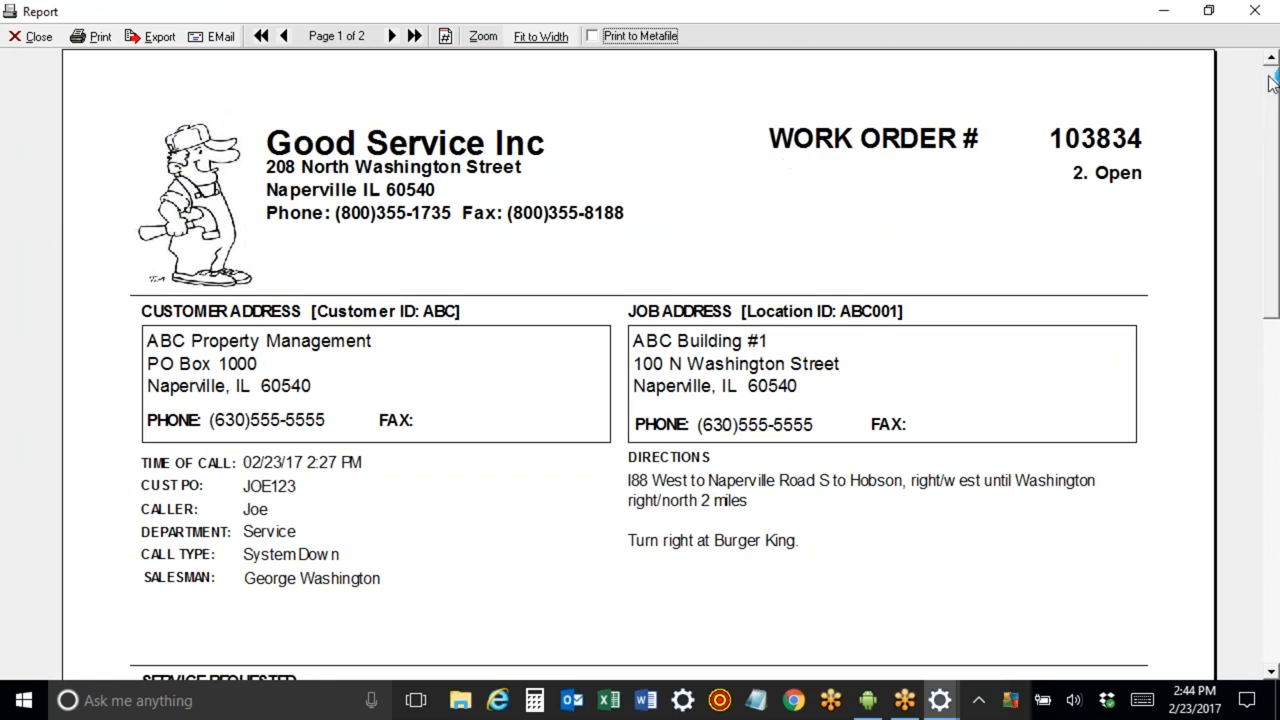
scroll(640, 360, down, 5)
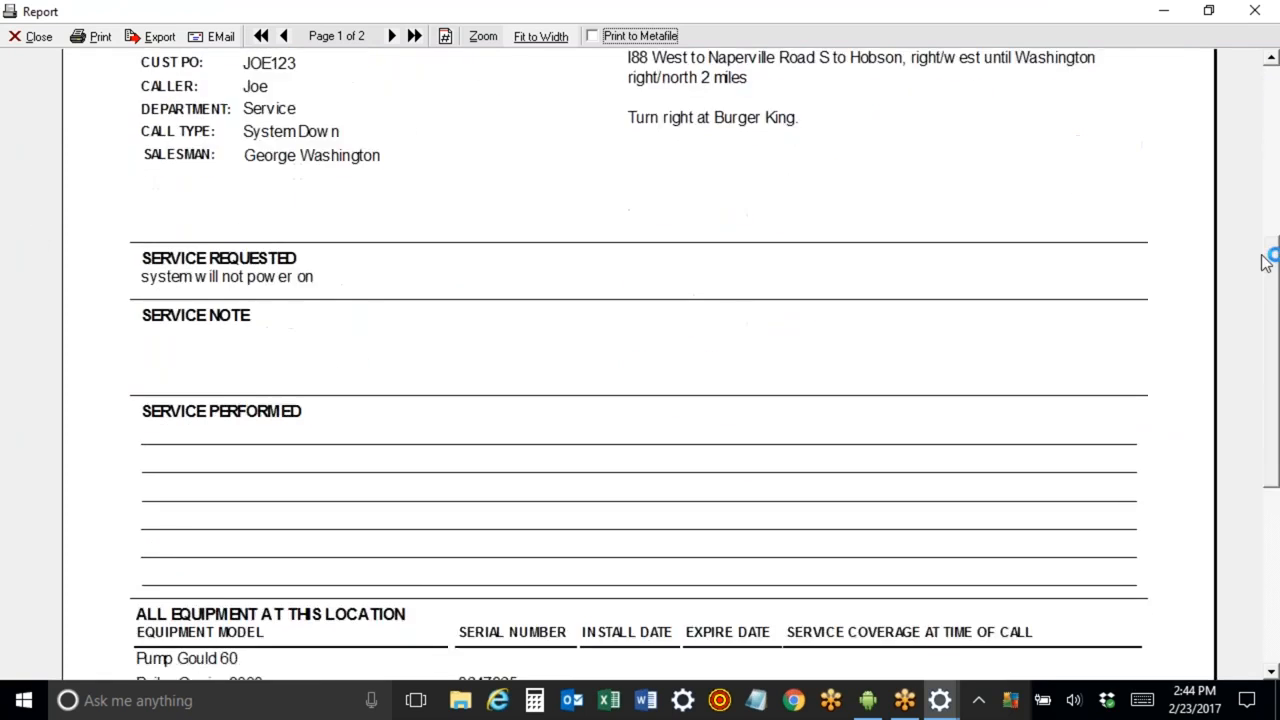
scroll(1266, 336, down, 1)
mouse_move(1266, 336)
mouse_down()
mouse_move(1276, 160)
mouse_move(1271, 408)
mouse_move(1275, 350)
mouse_up()
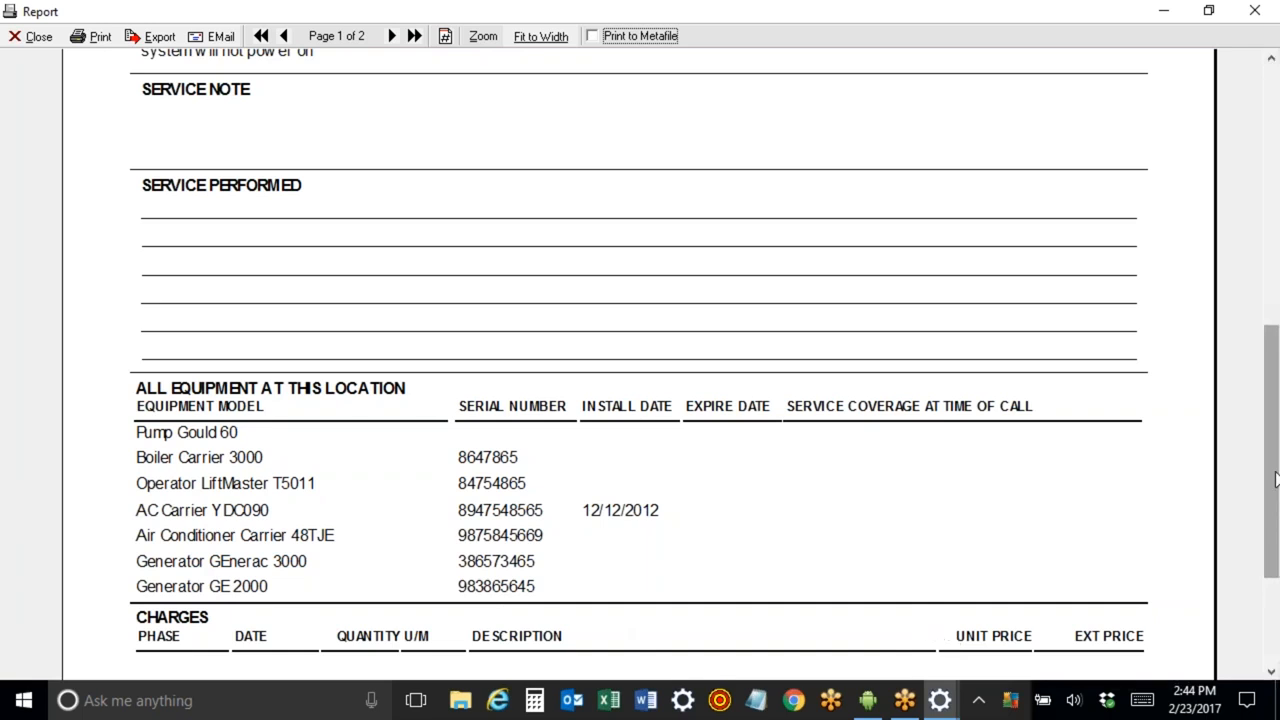
drag(1274, 480, 1272, 583)
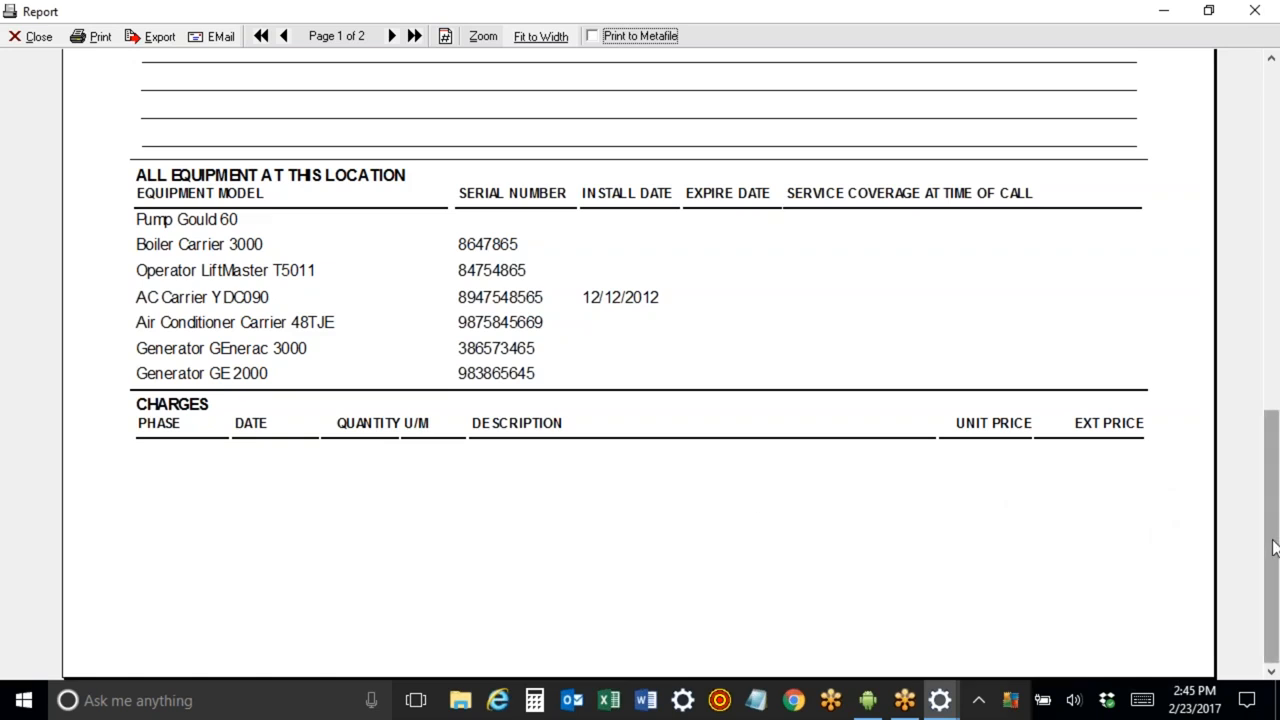
scroll(1276, 513, up, 1)
scroll(1276, 513, up, 15)
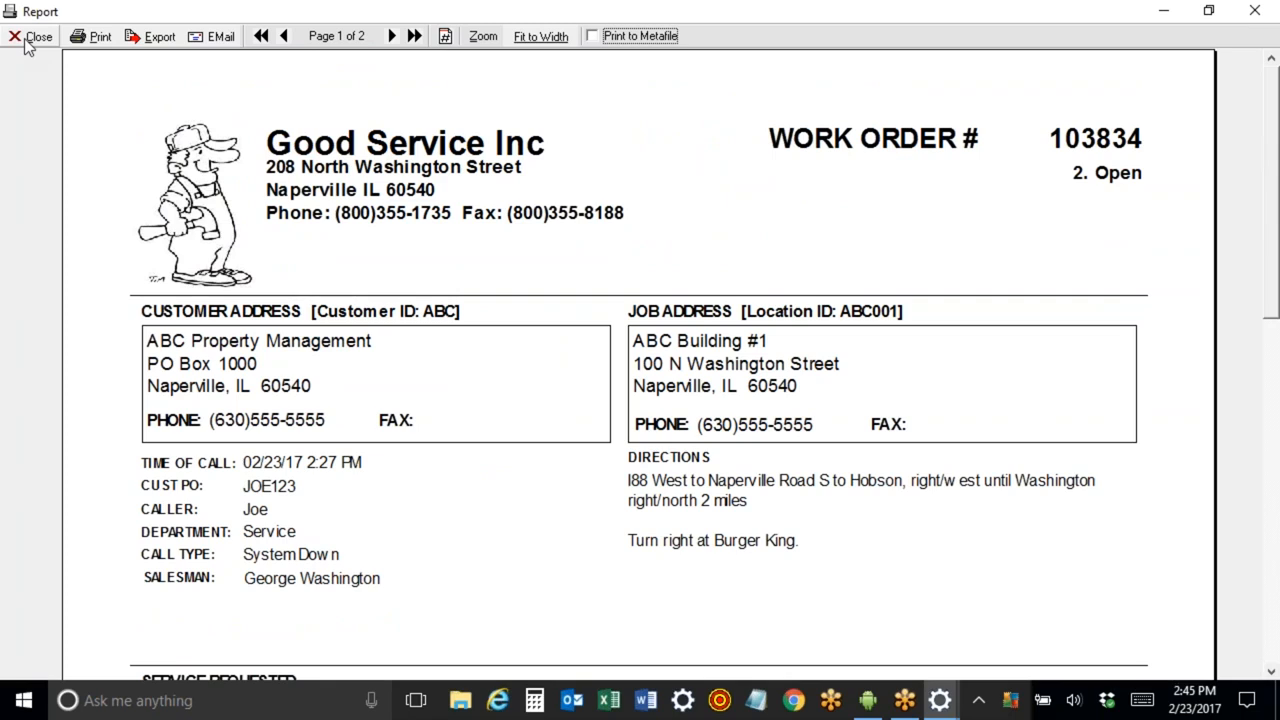
Email the work order as attachment Work Order #103834, keep only the XYZ subcontractor recipient, then close the draft and report.
click(219, 45)
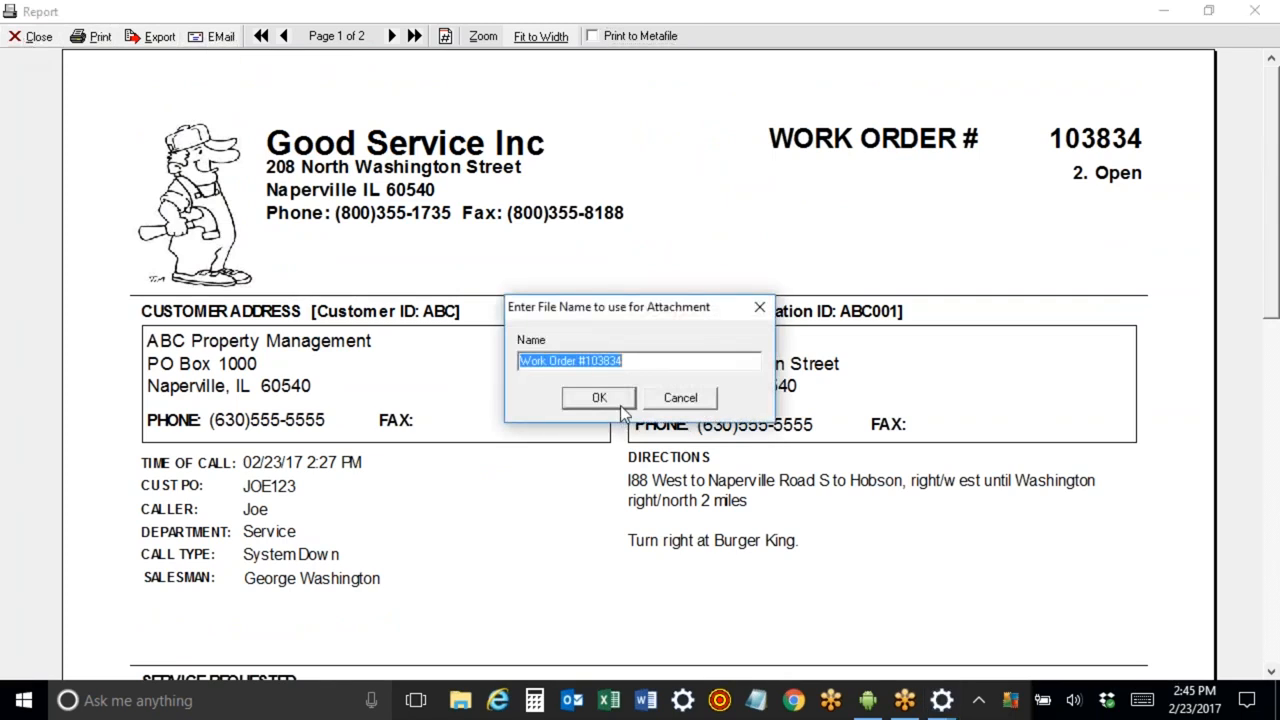
click(621, 407)
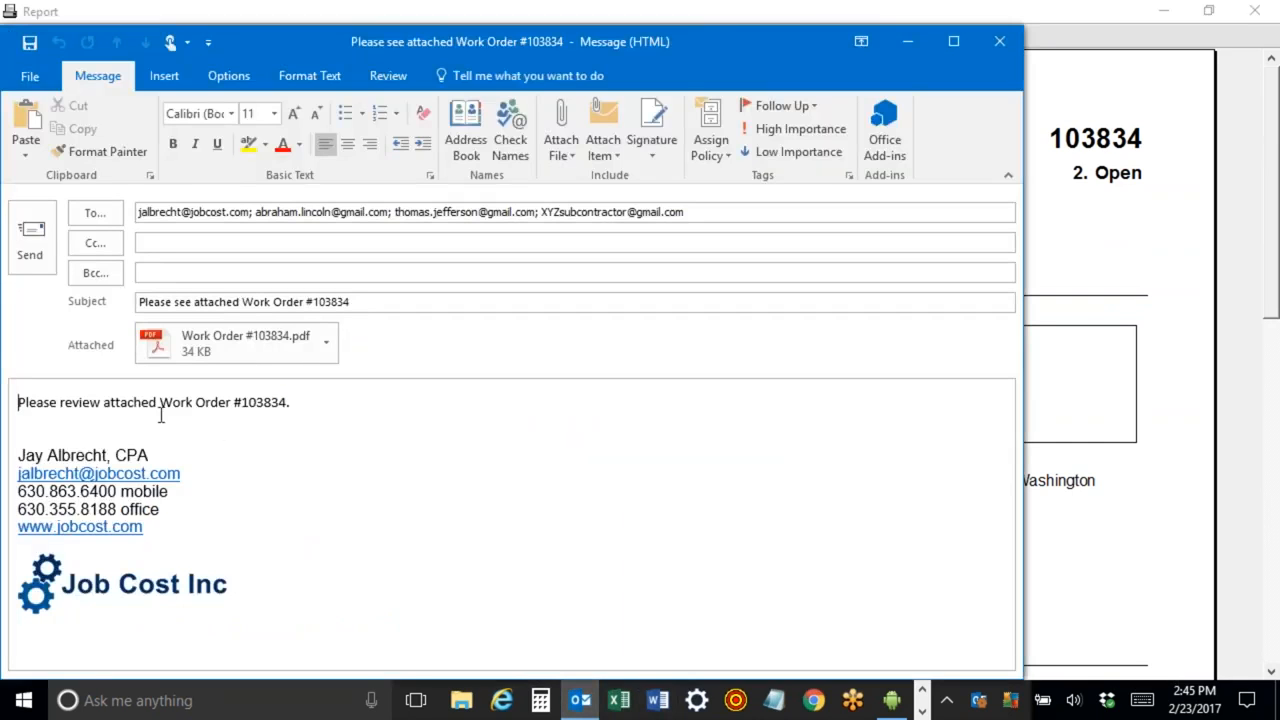
drag(690, 212, 10, 195)
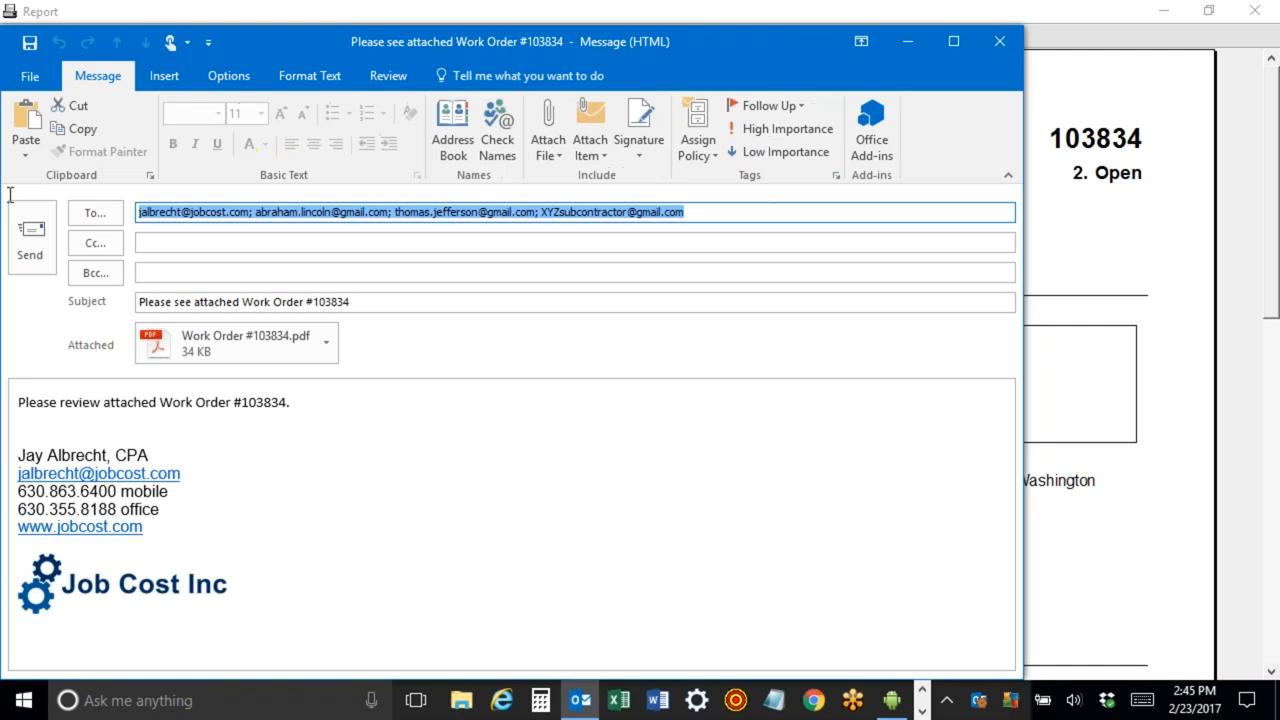
click(494, 270)
drag(490, 212, 72, 195)
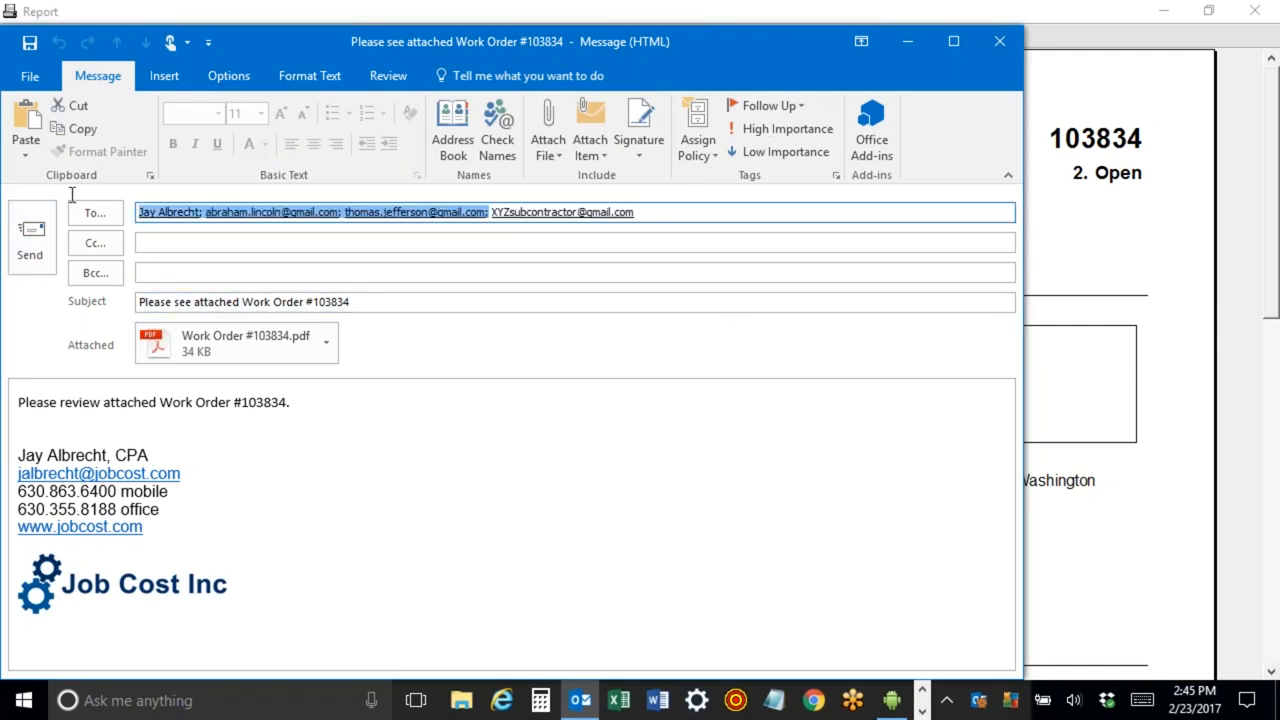
key(Delete)
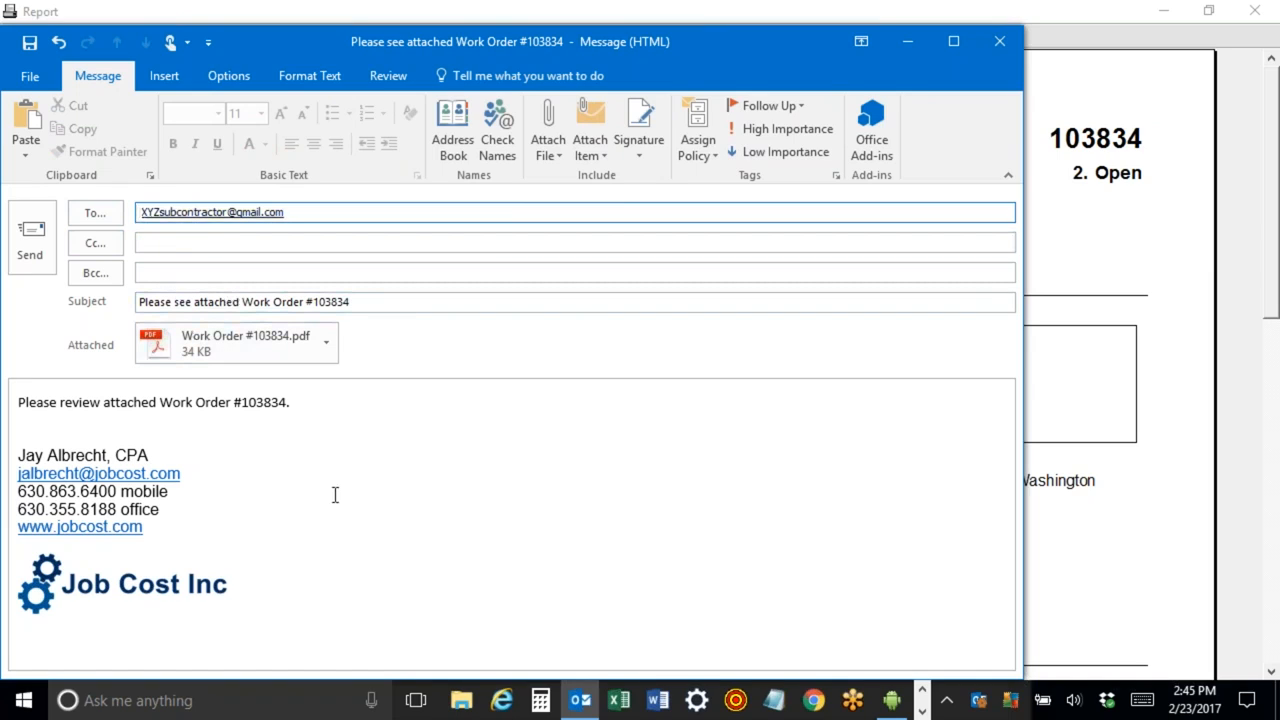
click(1000, 41)
click(648, 406)
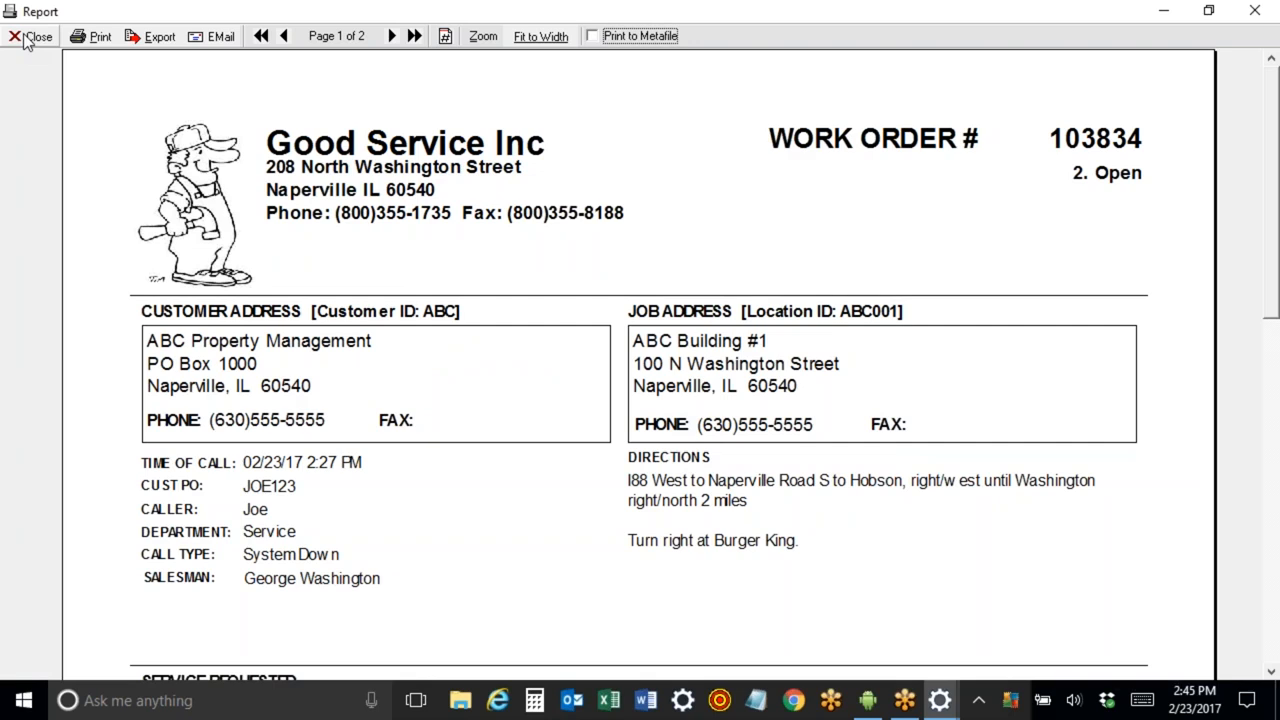
scroll(407, 396, down, 10)
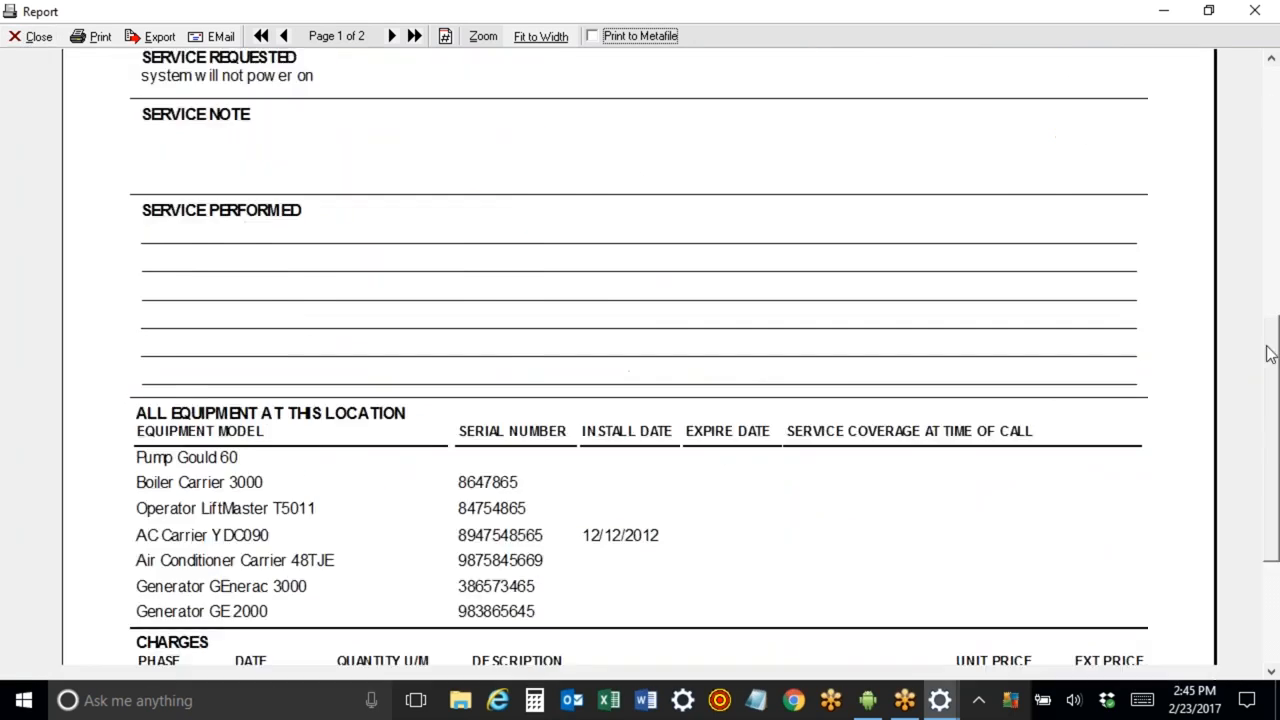
click(35, 46)
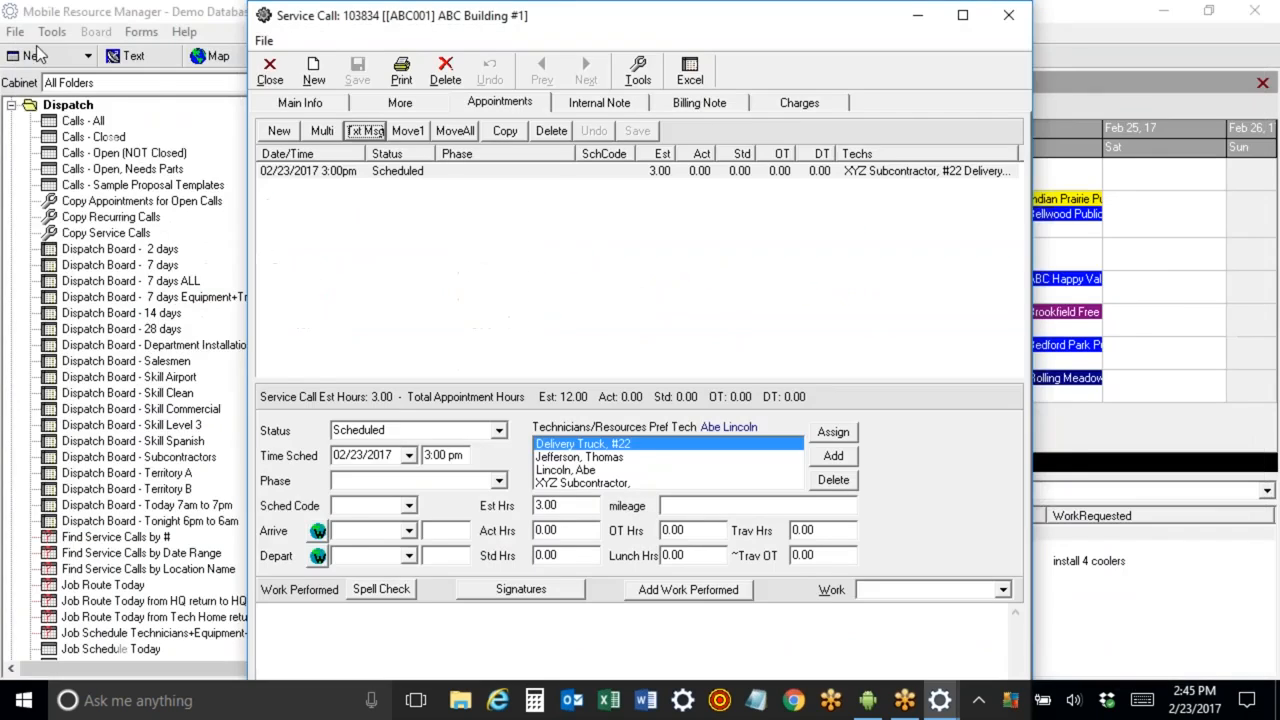
Mark Generator GE 2000 as equipment serviced this call and preview the Work Order Printout Equipment Serviced report.
click(392, 106)
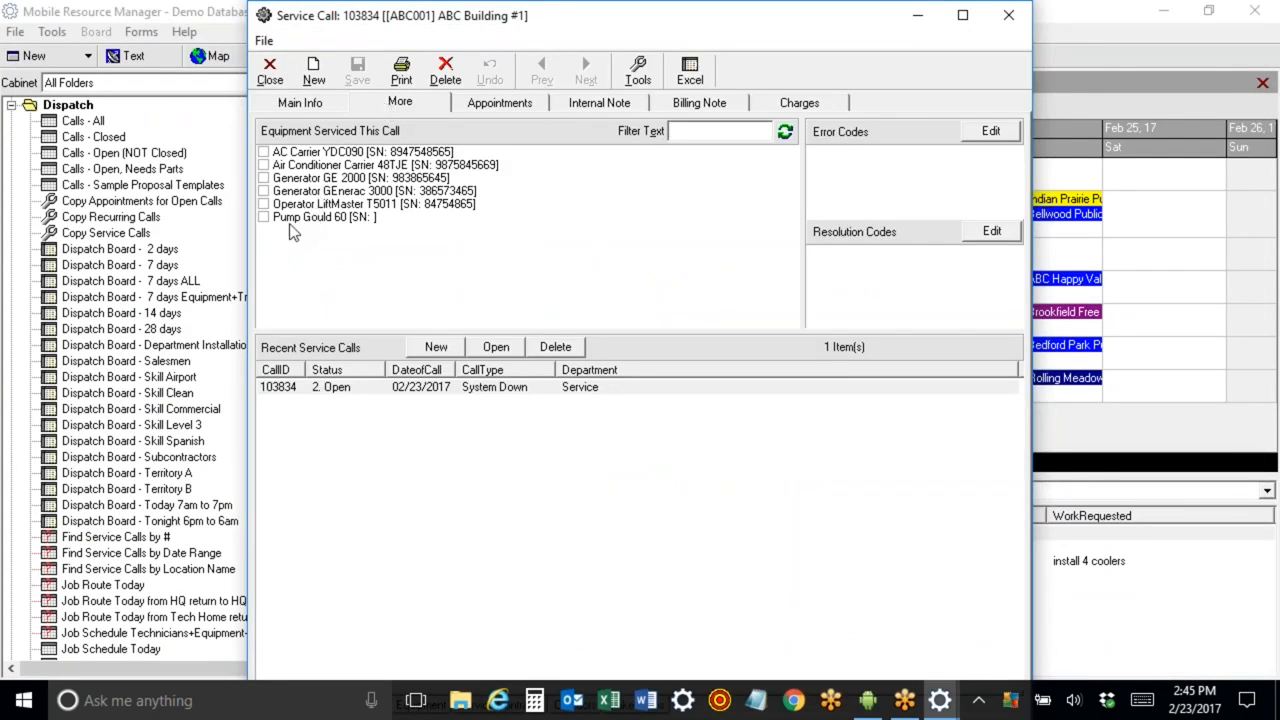
click(264, 178)
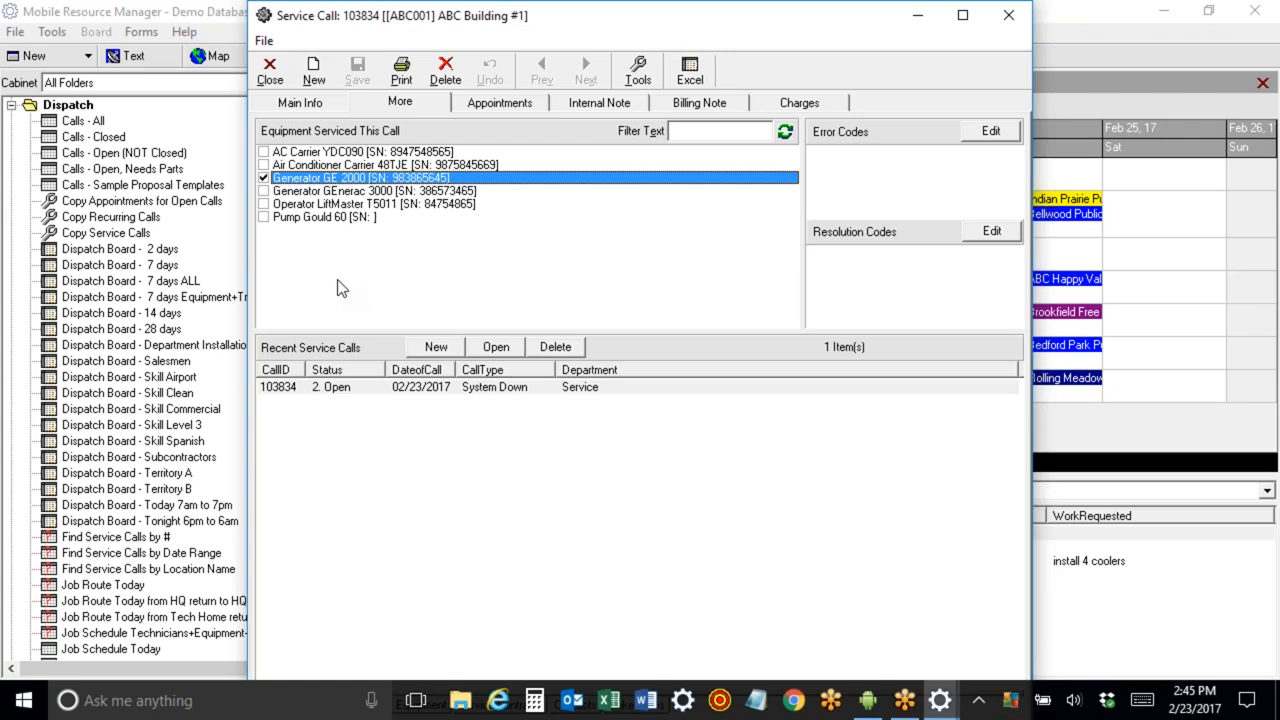
click(401, 72)
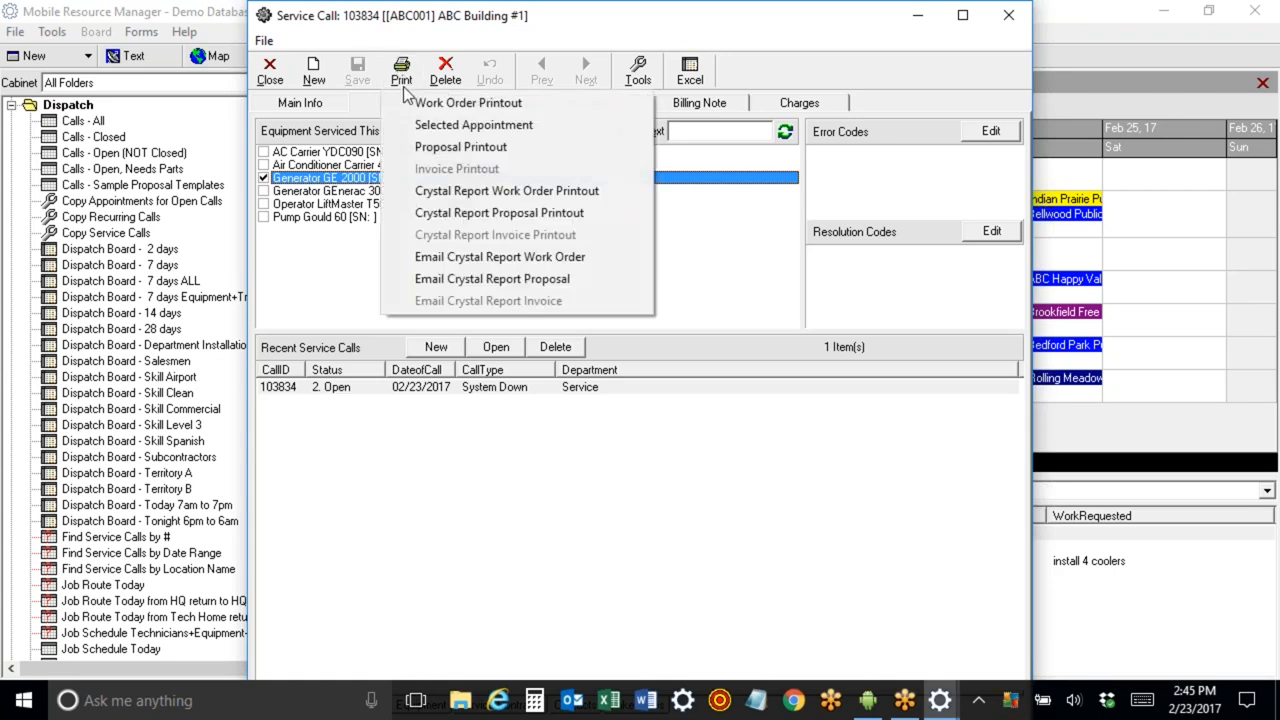
click(420, 105)
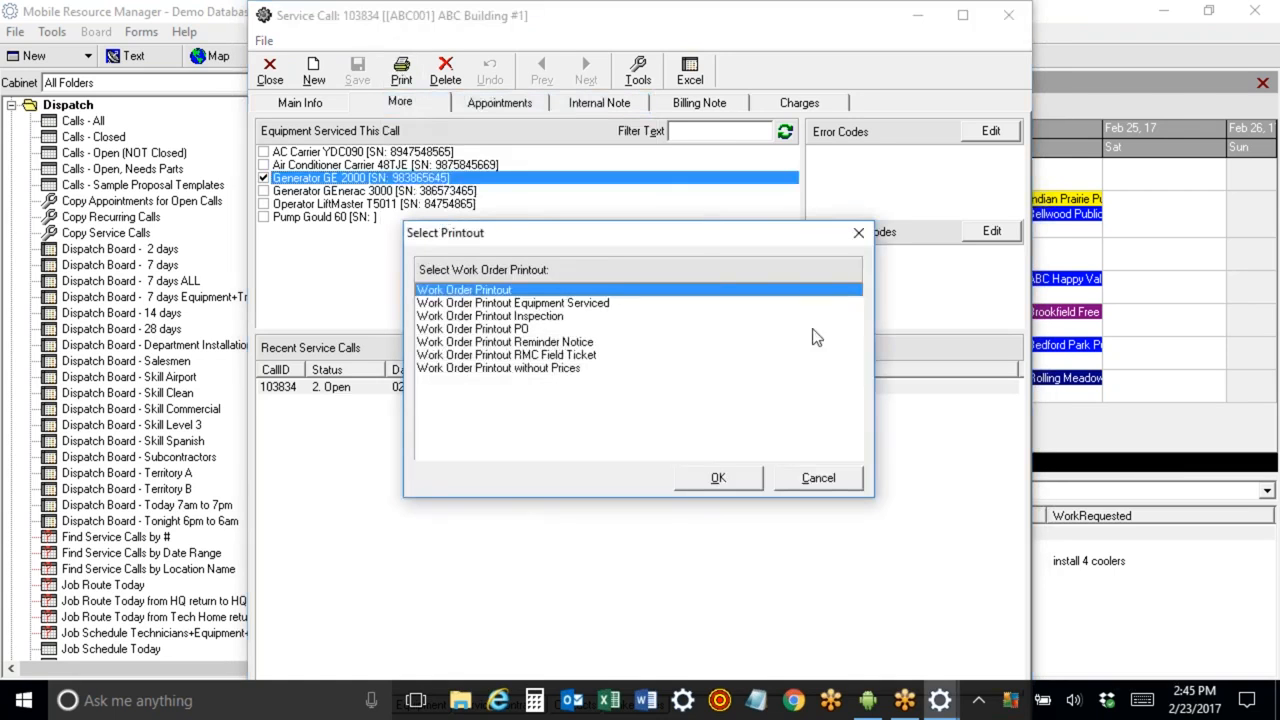
click(543, 304)
click(718, 477)
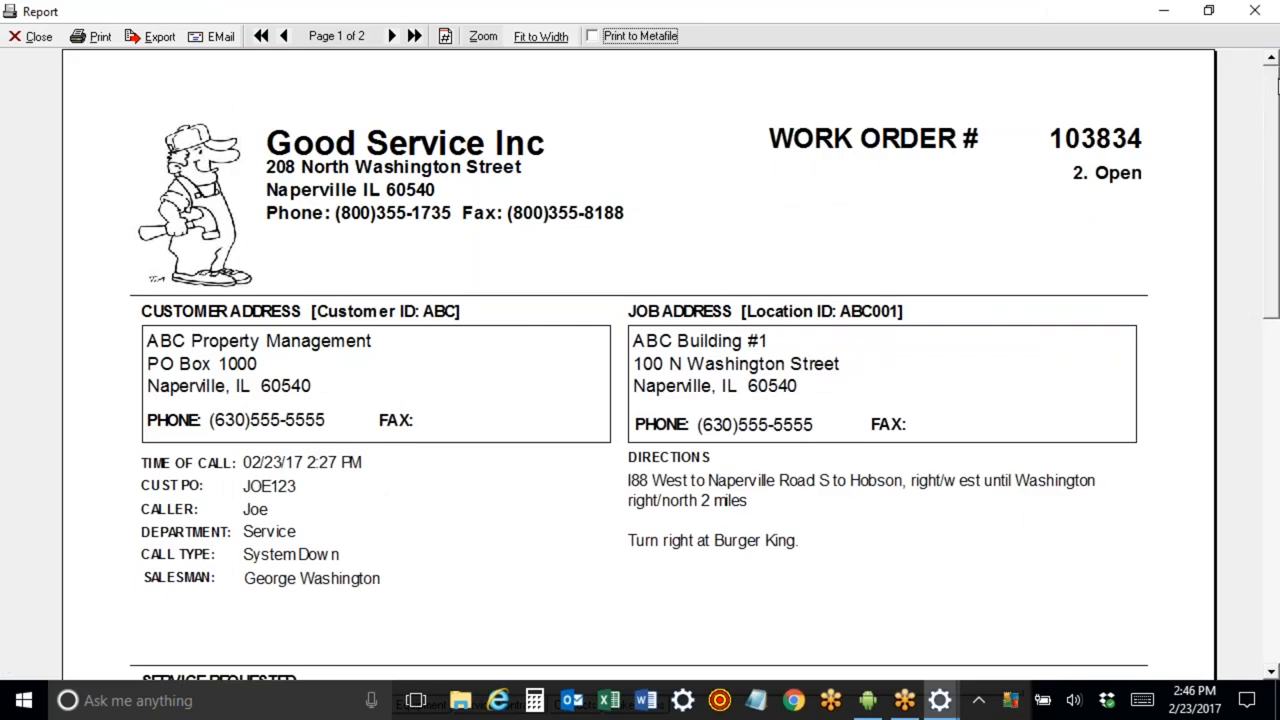
scroll(421, 456, down, 10)
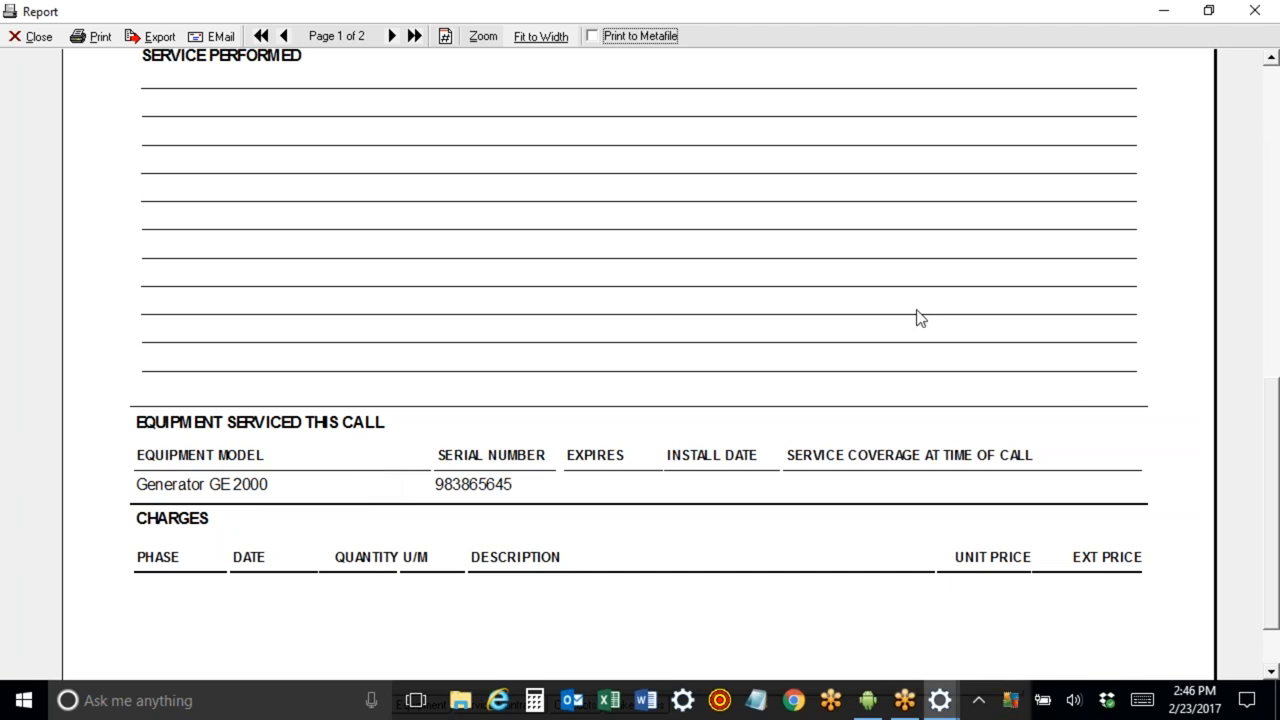
drag(1269, 587, 1266, 262)
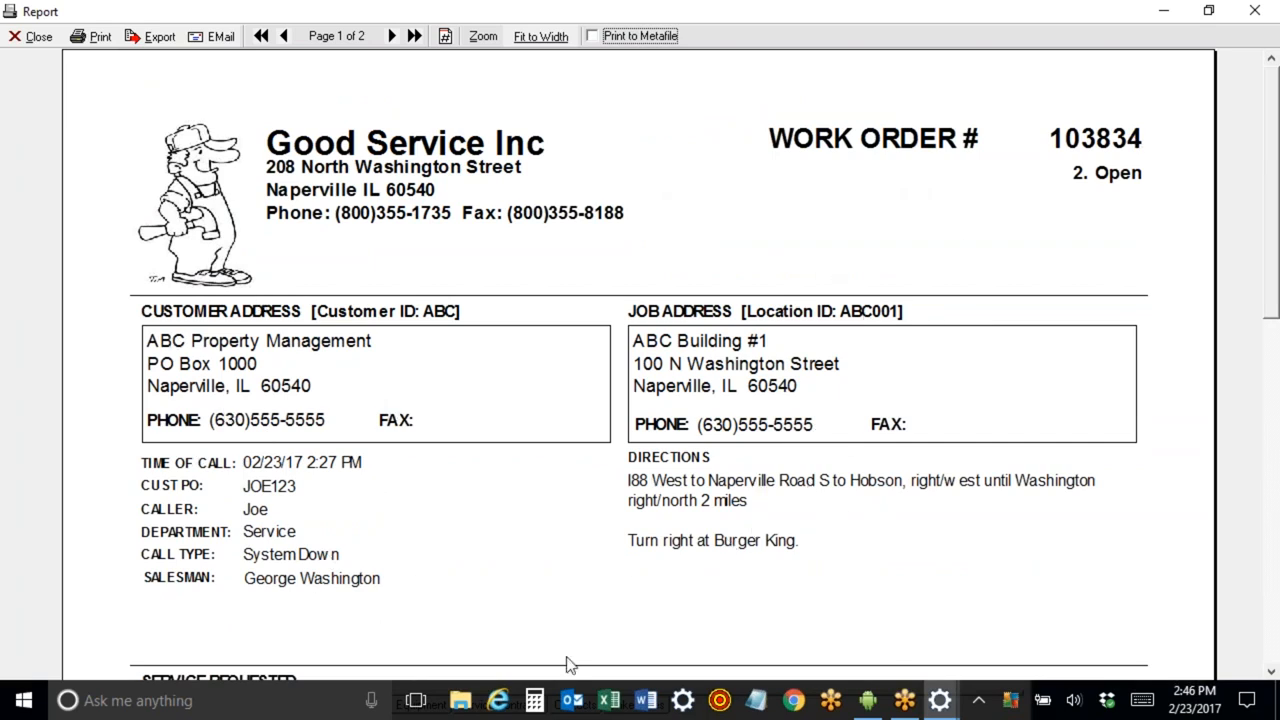
mouse_move(1268, 108)
mouse_down()
mouse_move(1268, 319)
mouse_move(1260, 86)
mouse_up()
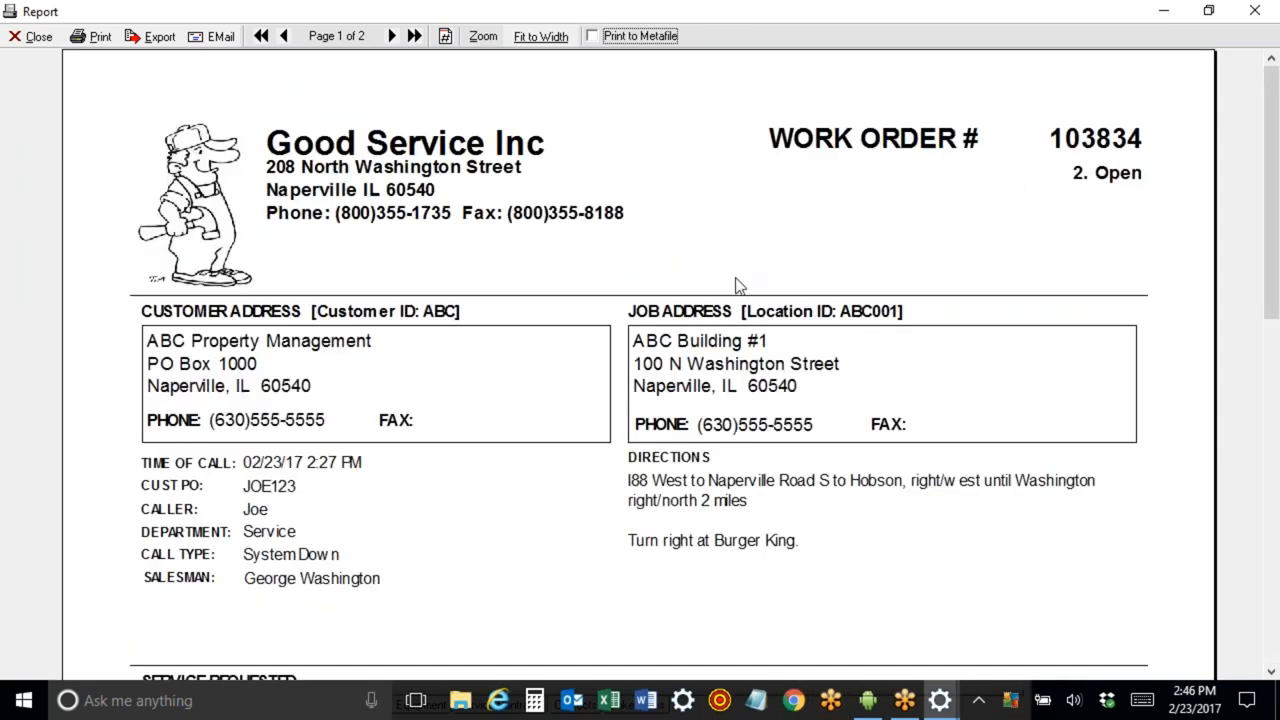
click(39, 38)
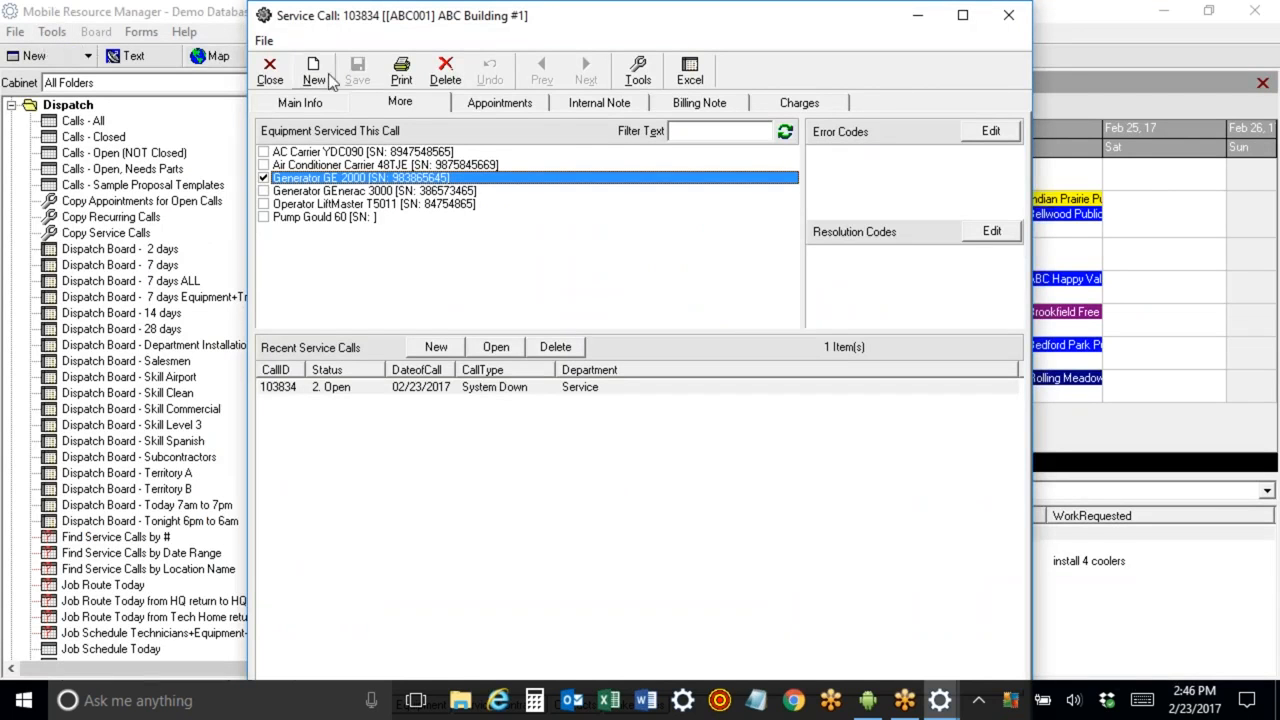
Preview the Work Order Printout Inspection report for the call and close it.
click(400, 76)
click(468, 103)
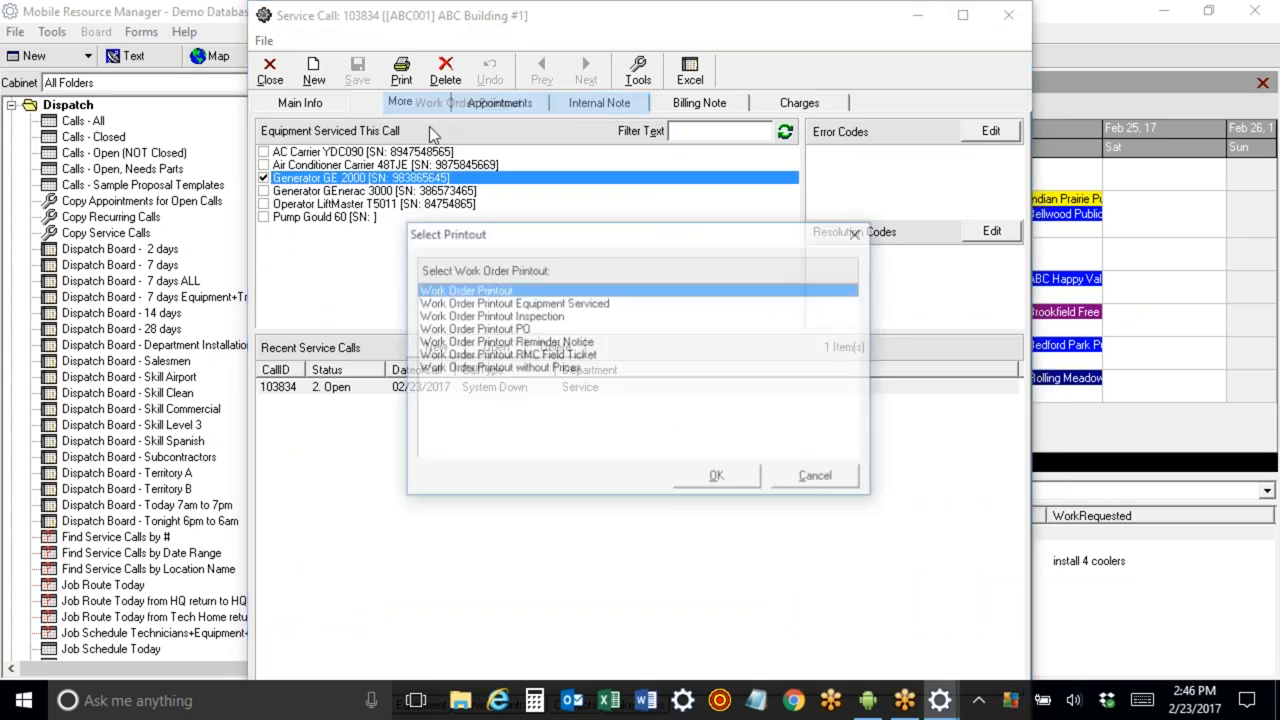
click(548, 318)
click(721, 480)
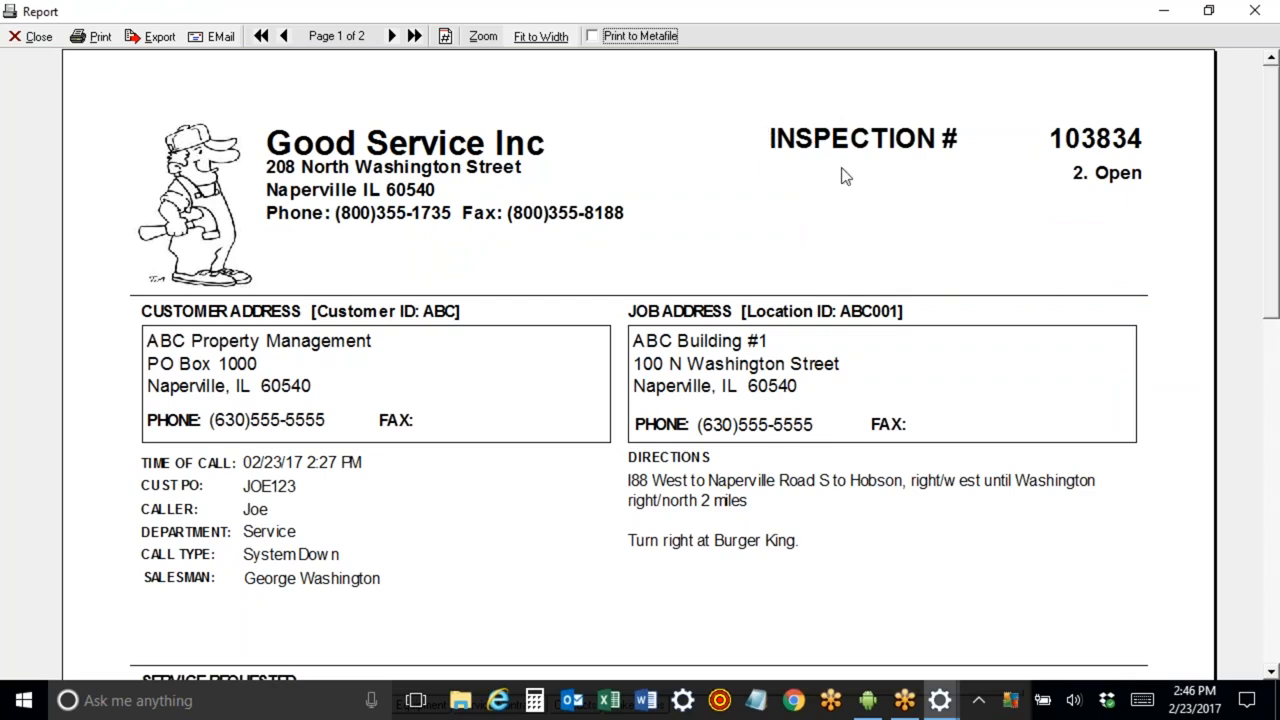
click(14, 36)
click(401, 72)
click(452, 148)
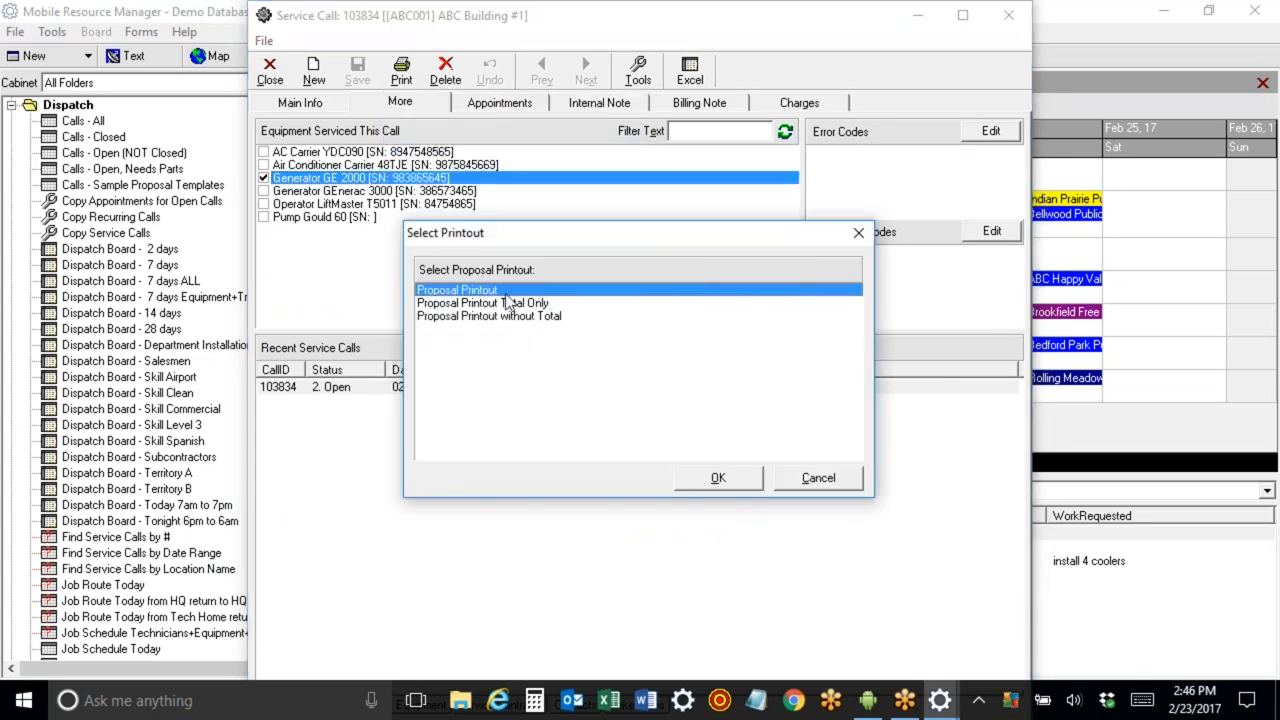
click(814, 475)
Preview the Work Order Printout PO purchase order for the call and close it.
click(401, 72)
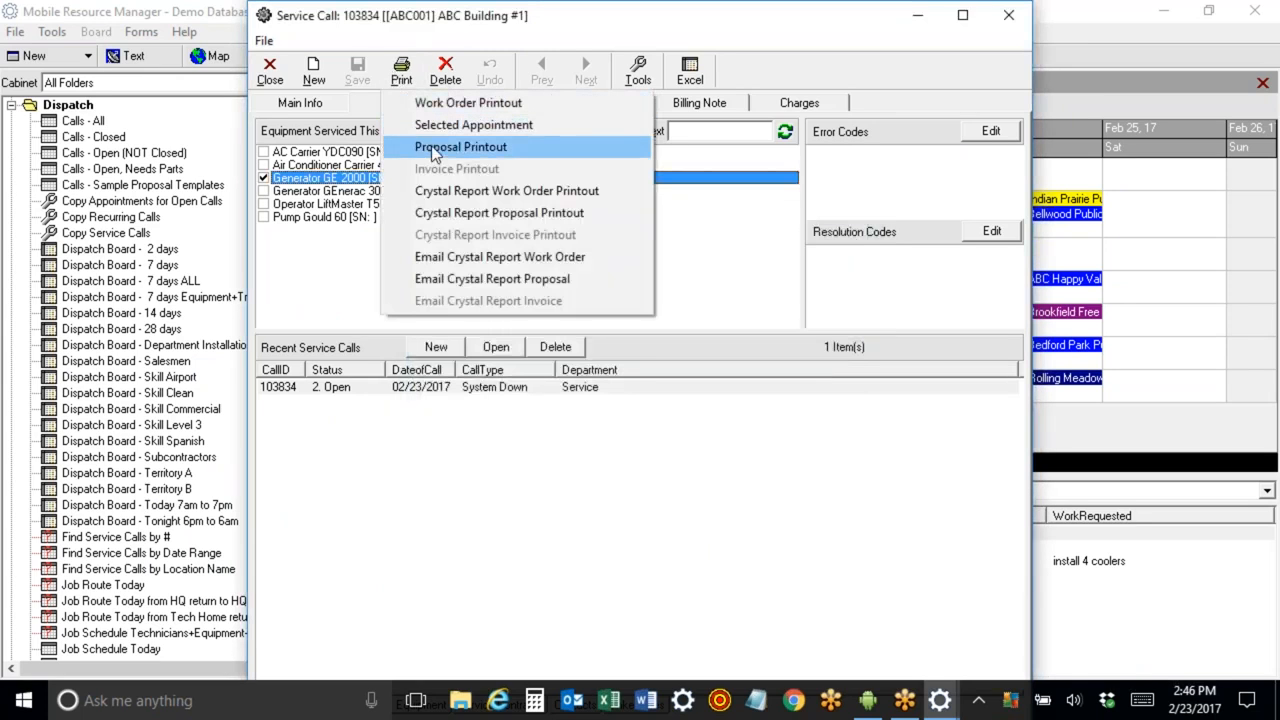
click(462, 103)
click(505, 329)
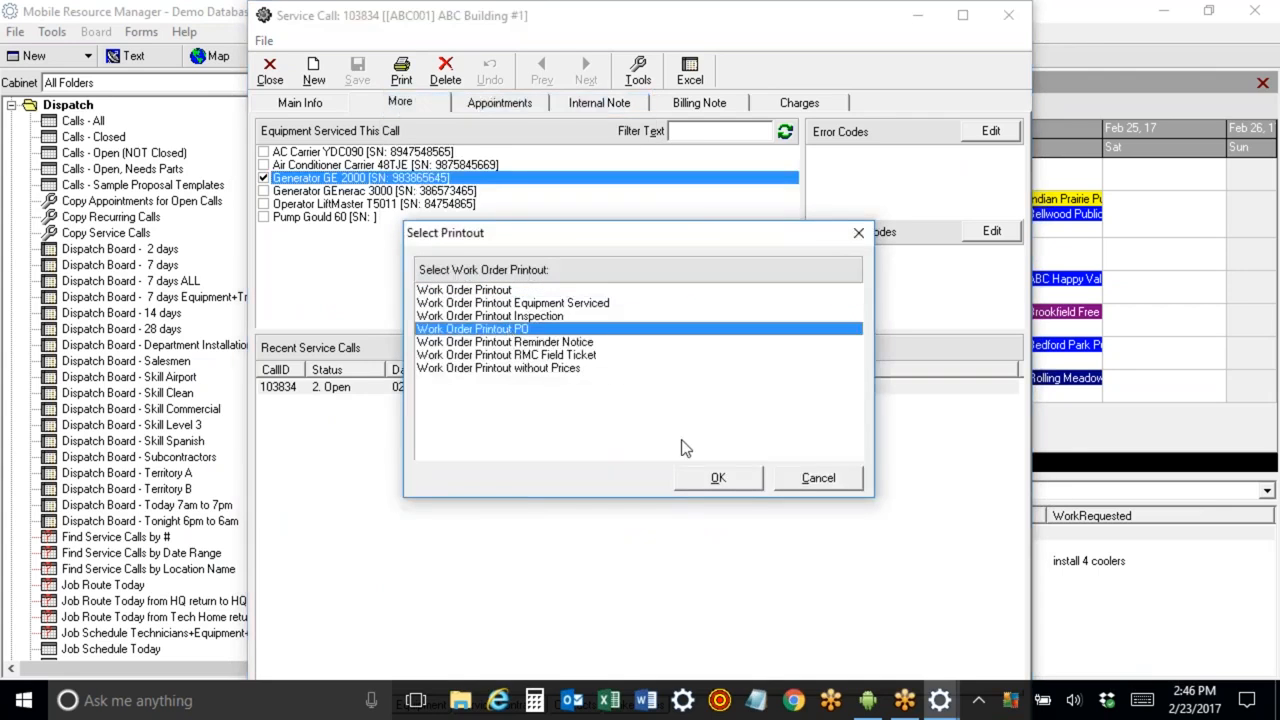
click(743, 480)
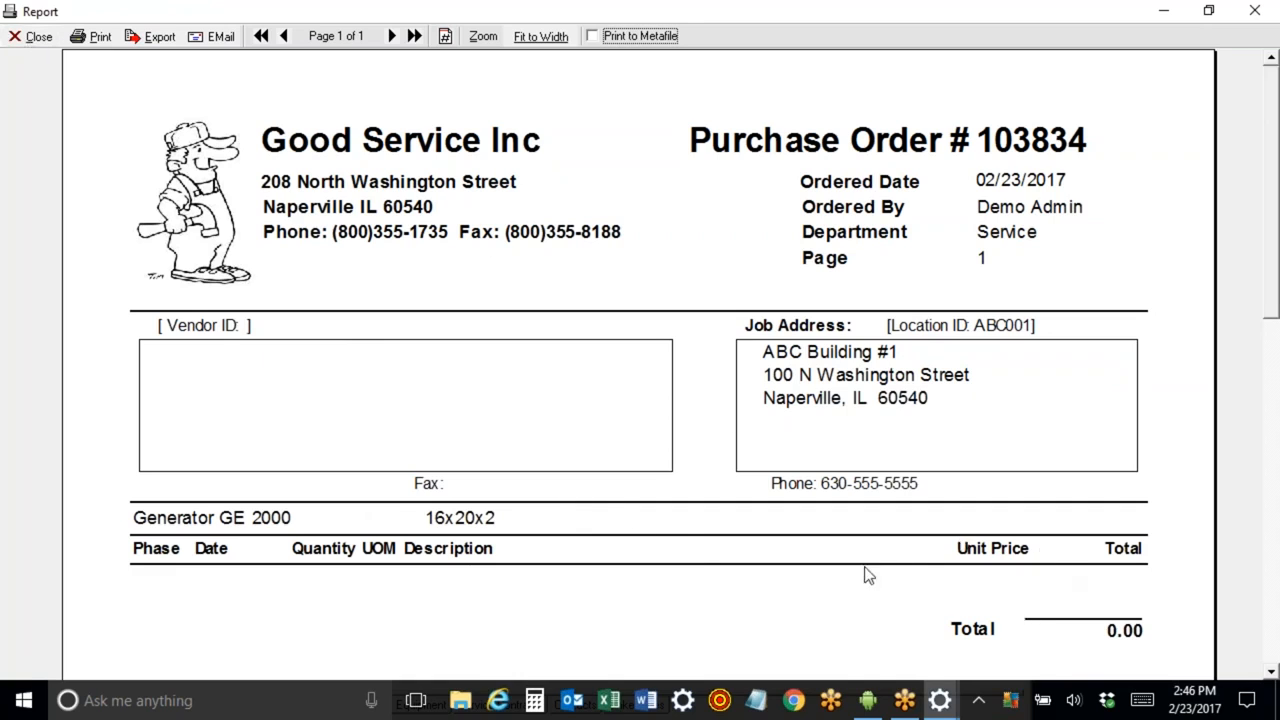
click(31, 36)
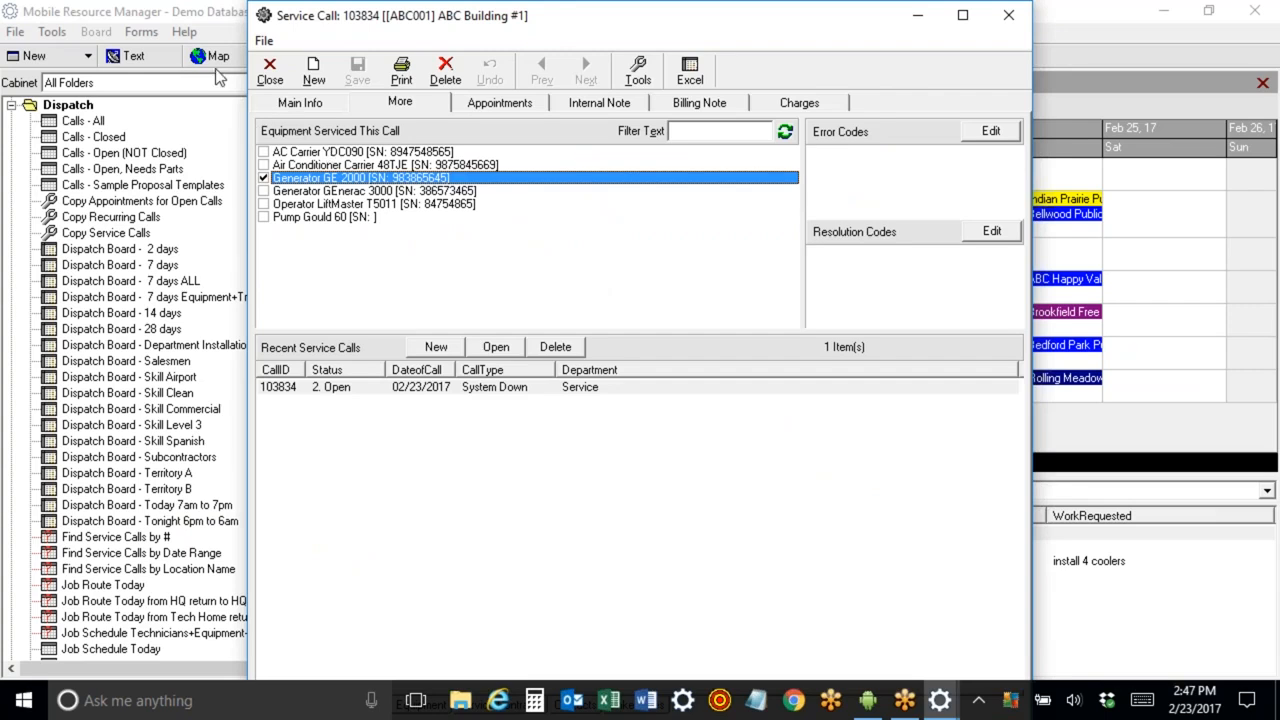
Close the service call, open the Sample Proposal C template call from the sample proposal templates list, and review its charges.
click(270, 68)
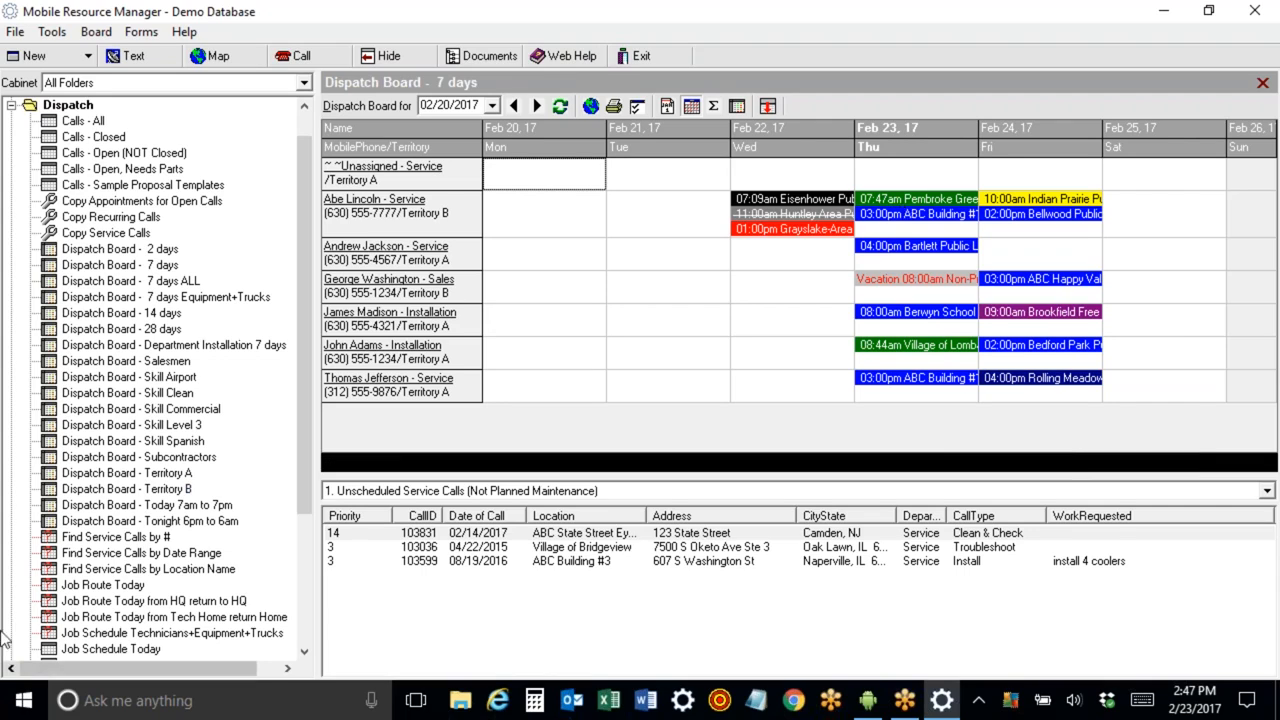
click(143, 185)
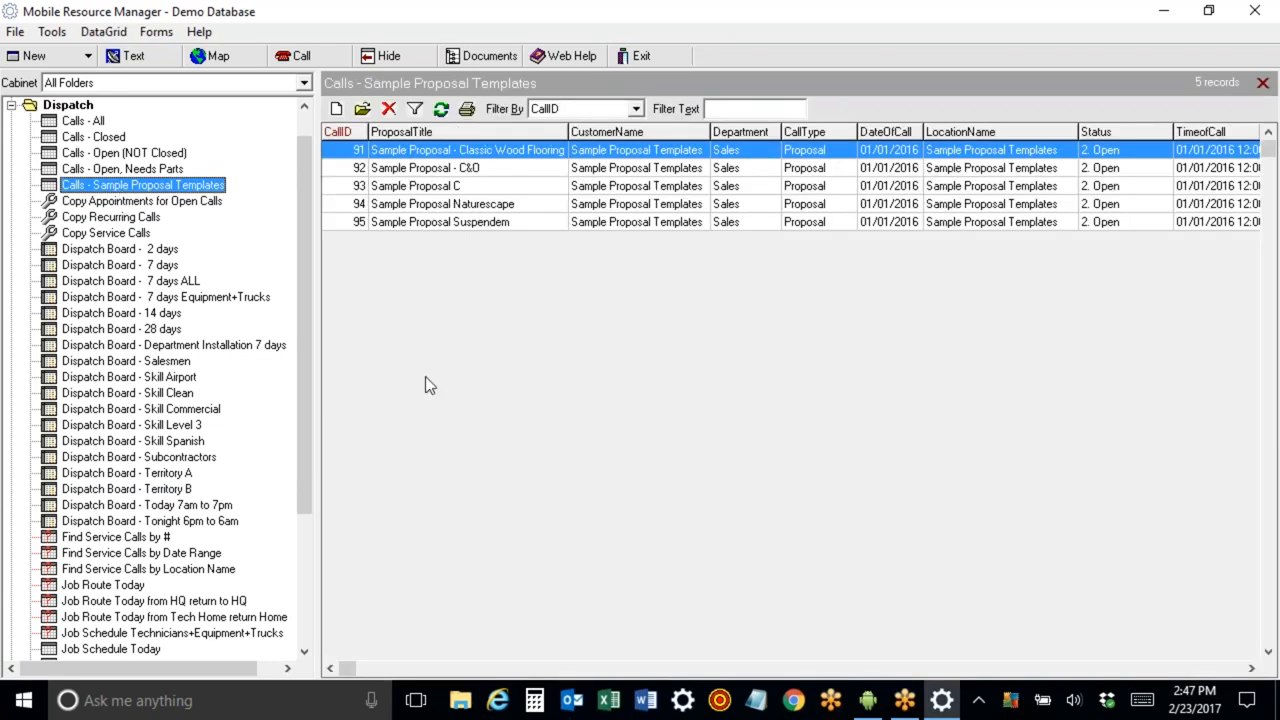
click(418, 194)
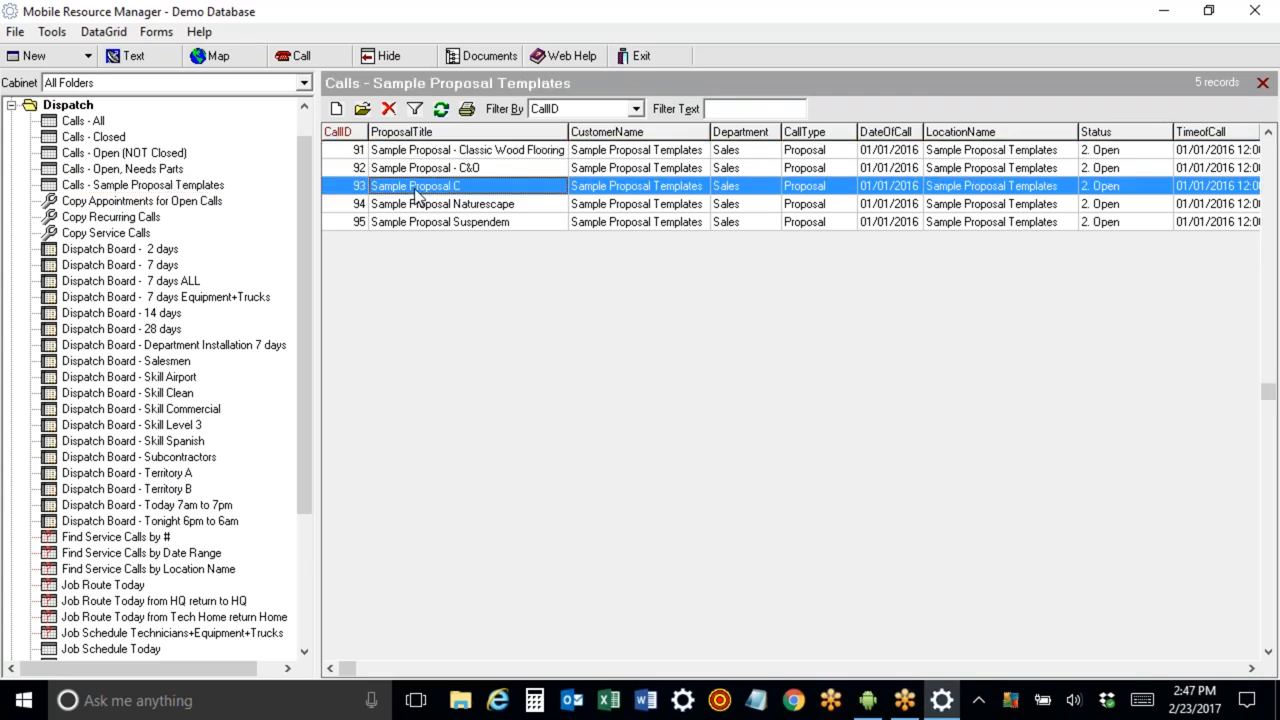
double_click(418, 194)
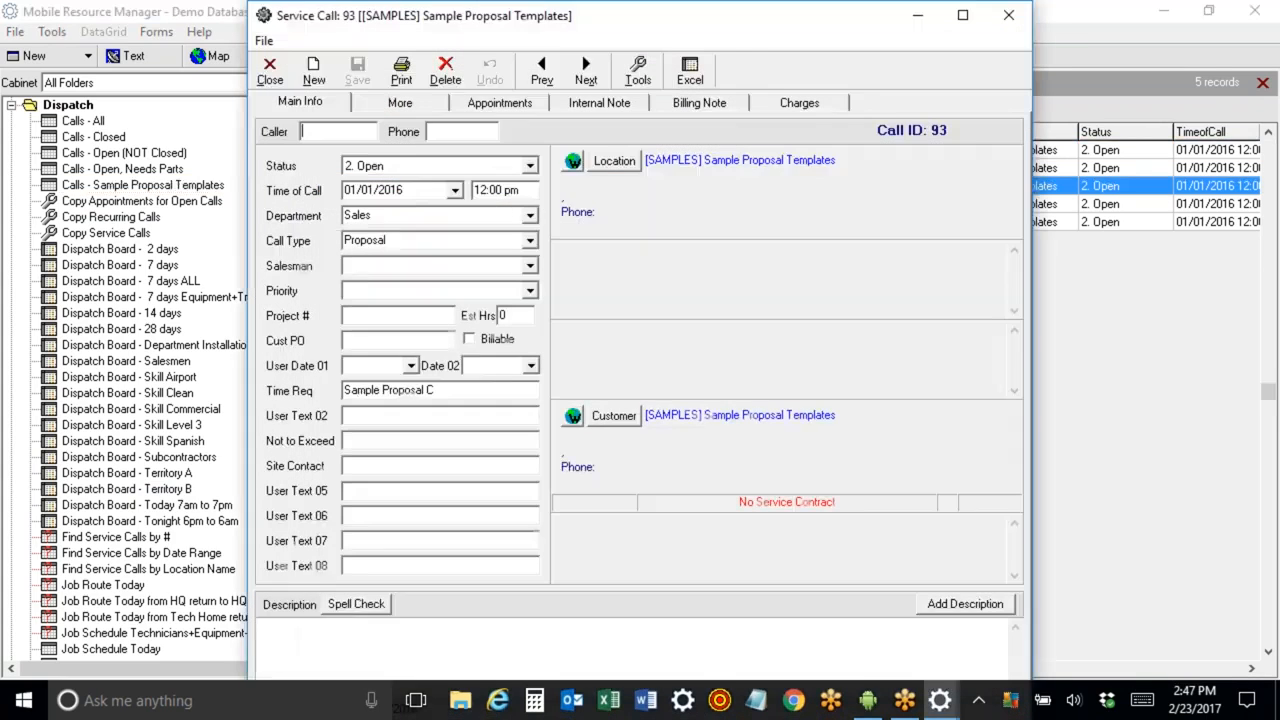
click(828, 102)
click(620, 173)
click(620, 186)
click(620, 200)
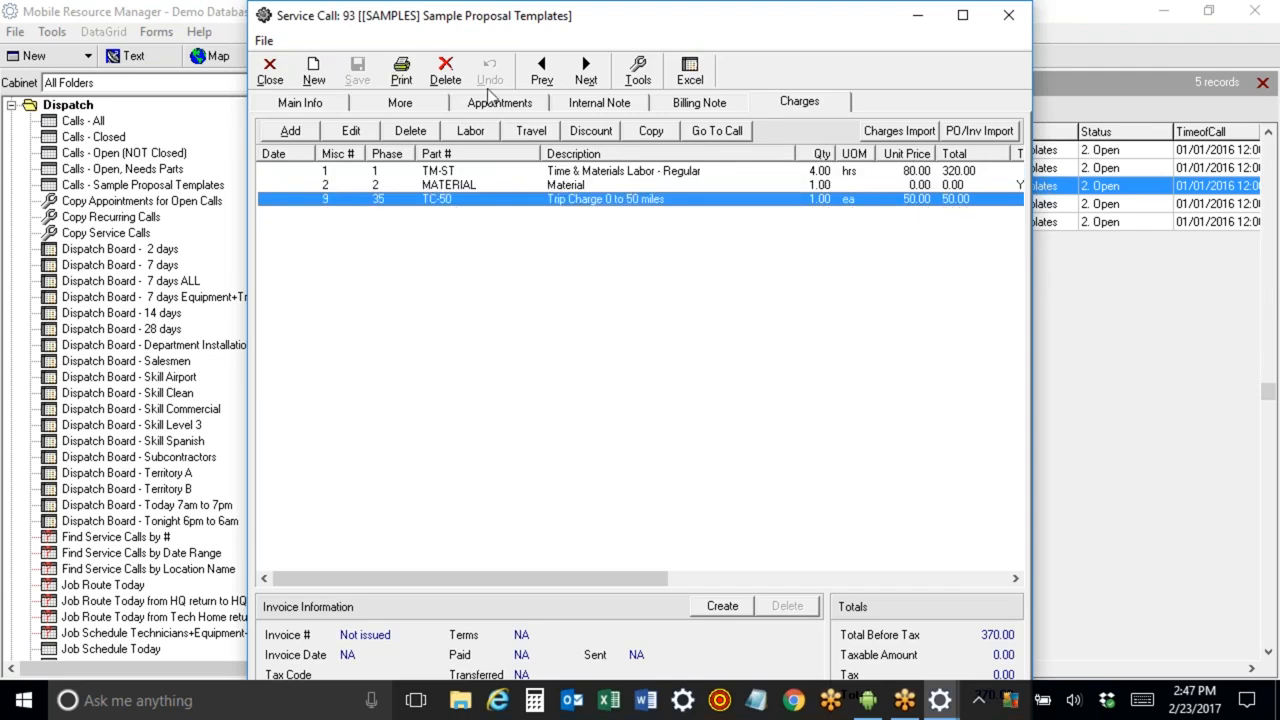
Preview the Proposal Printout for proposal call 93, then close the report and the call.
click(401, 72)
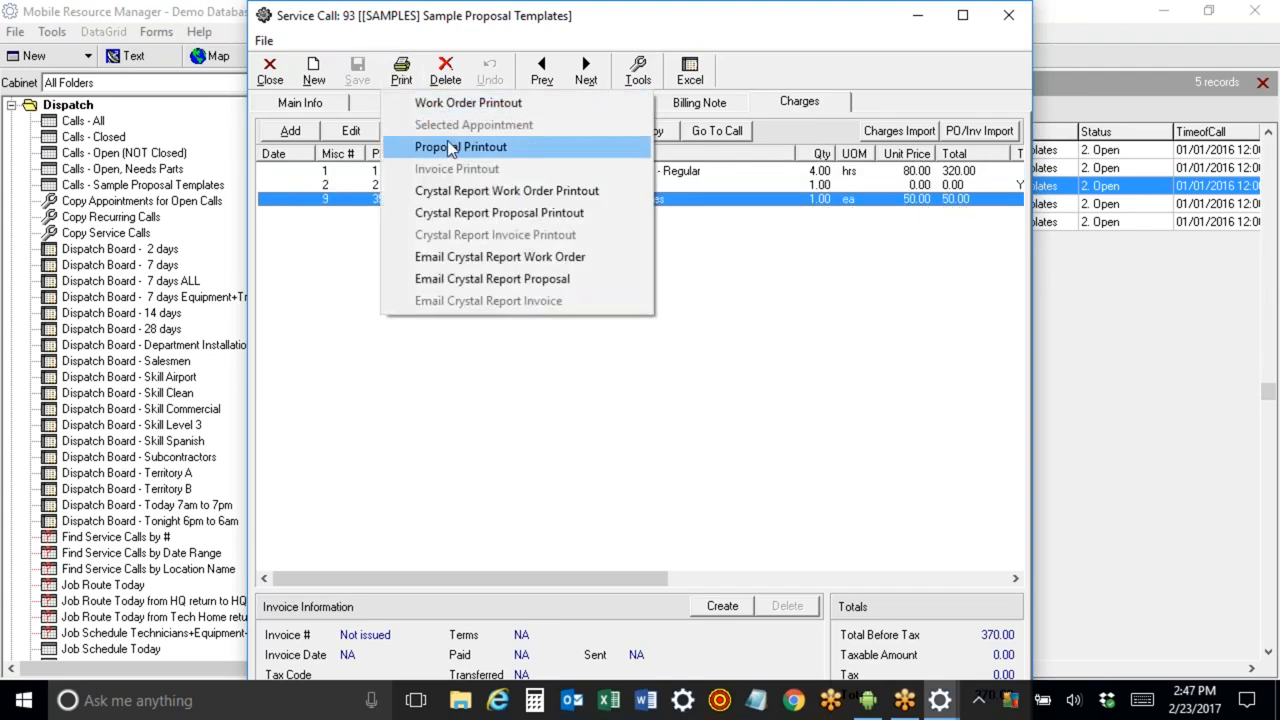
click(440, 147)
click(718, 478)
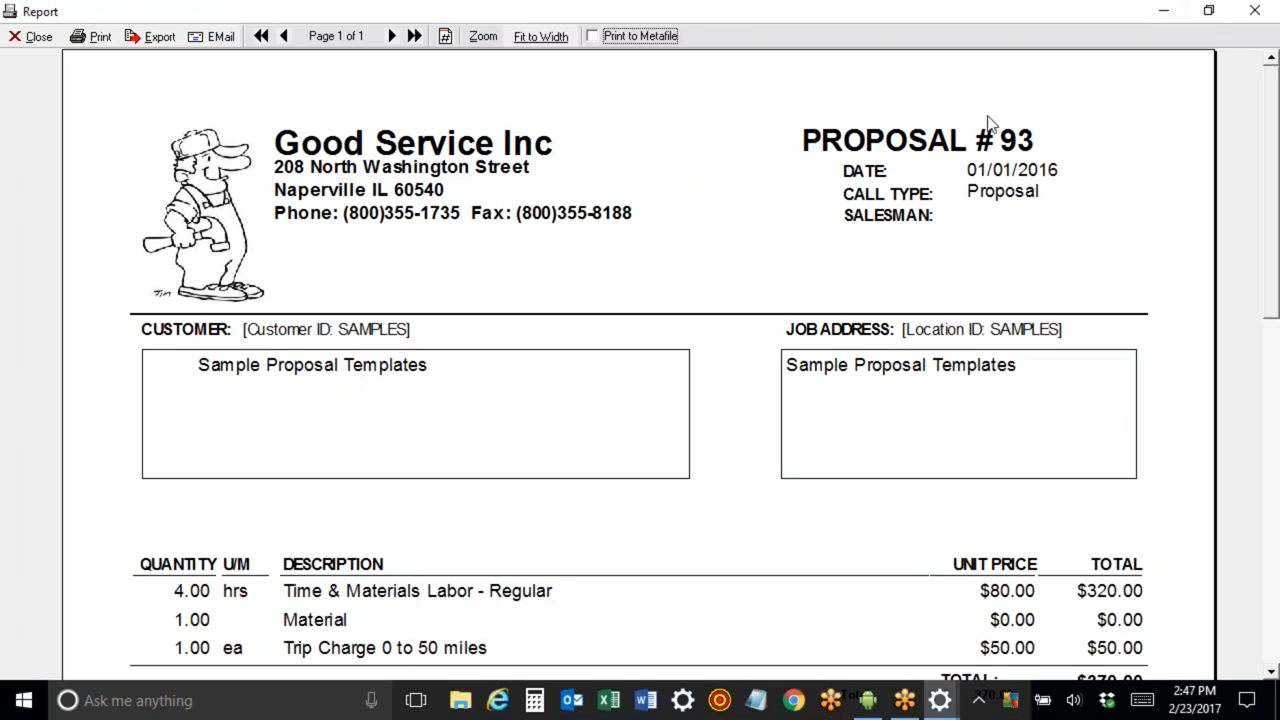
click(1260, 14)
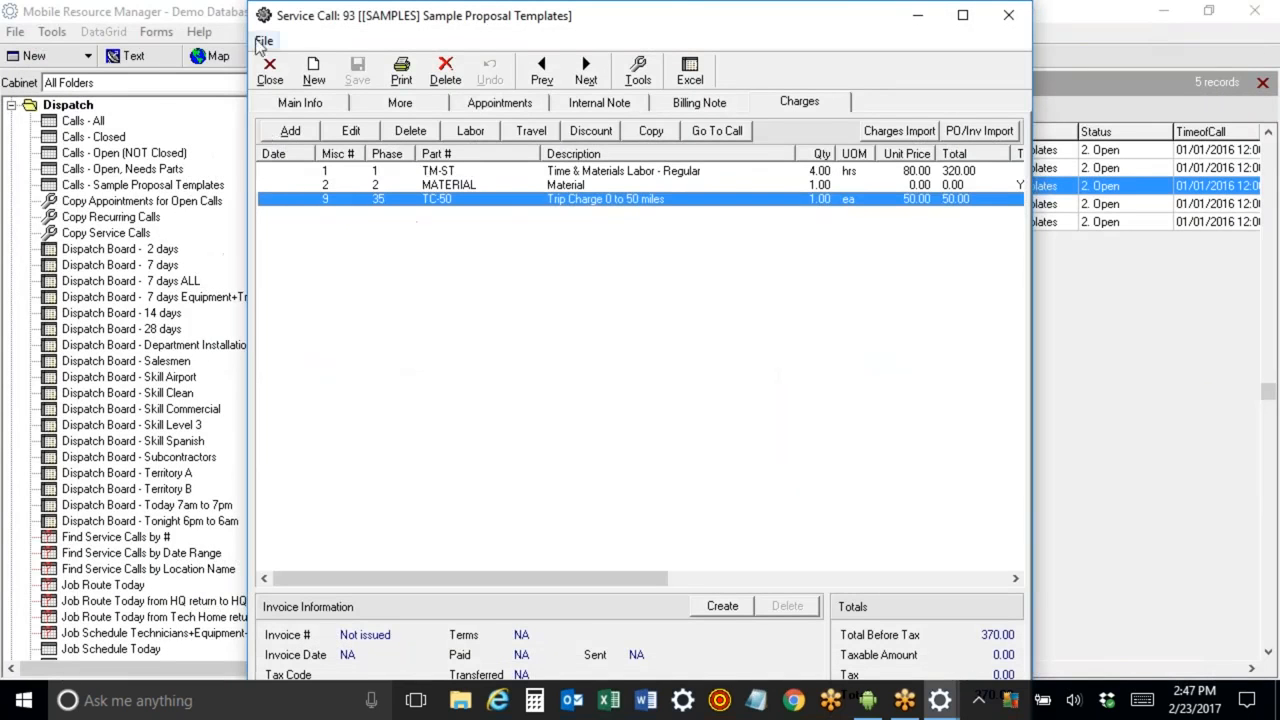
click(268, 68)
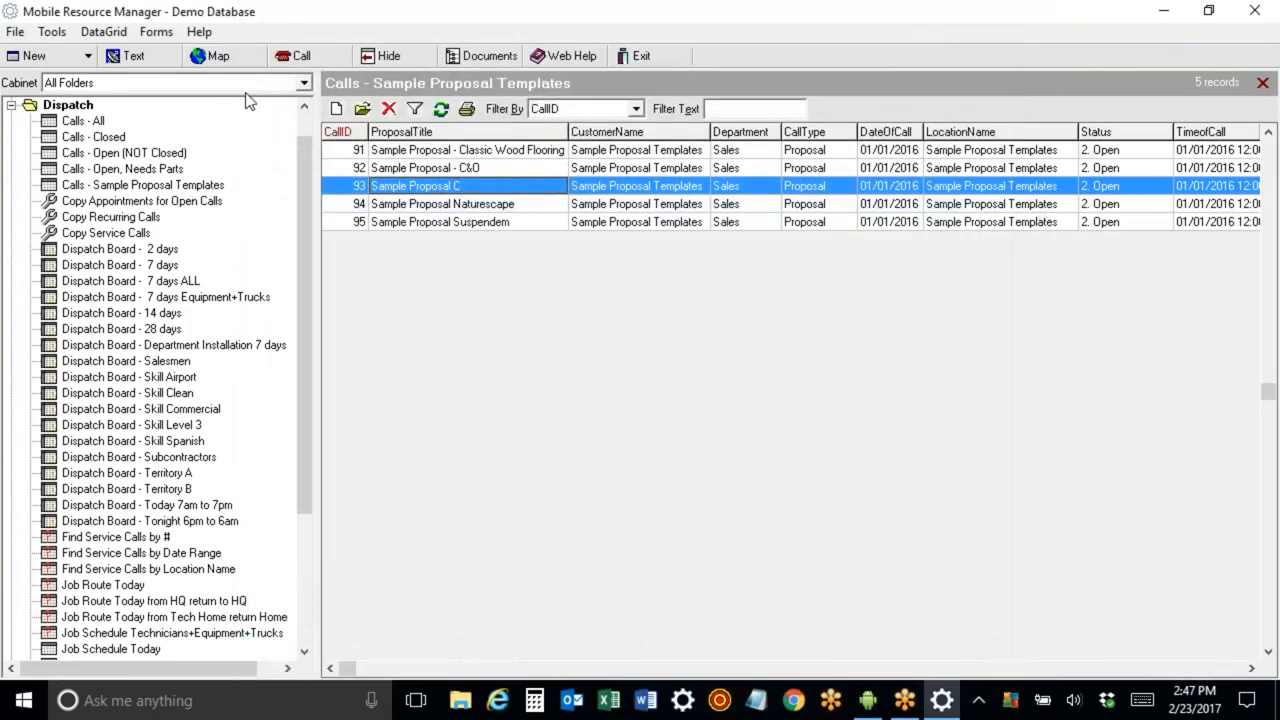
Open service call 103834 from the 7-day dispatch board and copy the charges from the sample proposal call into it.
click(105, 265)
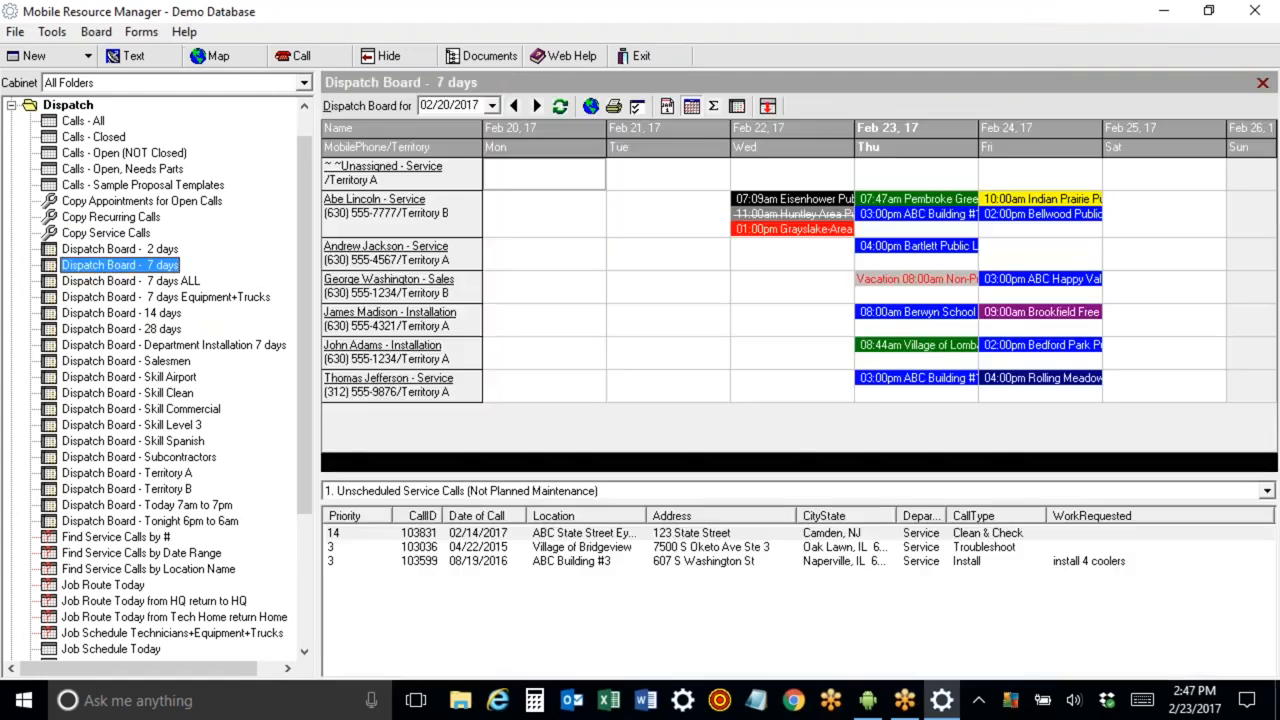
double_click(890, 224)
click(805, 102)
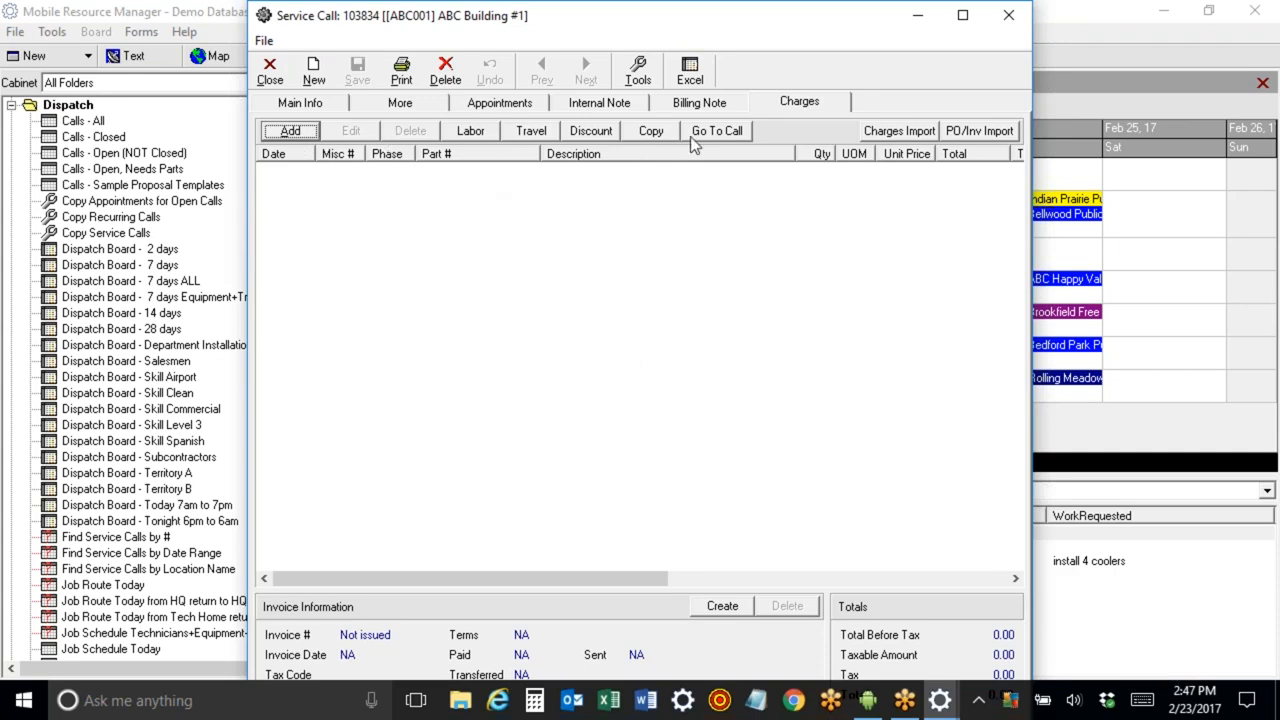
click(646, 131)
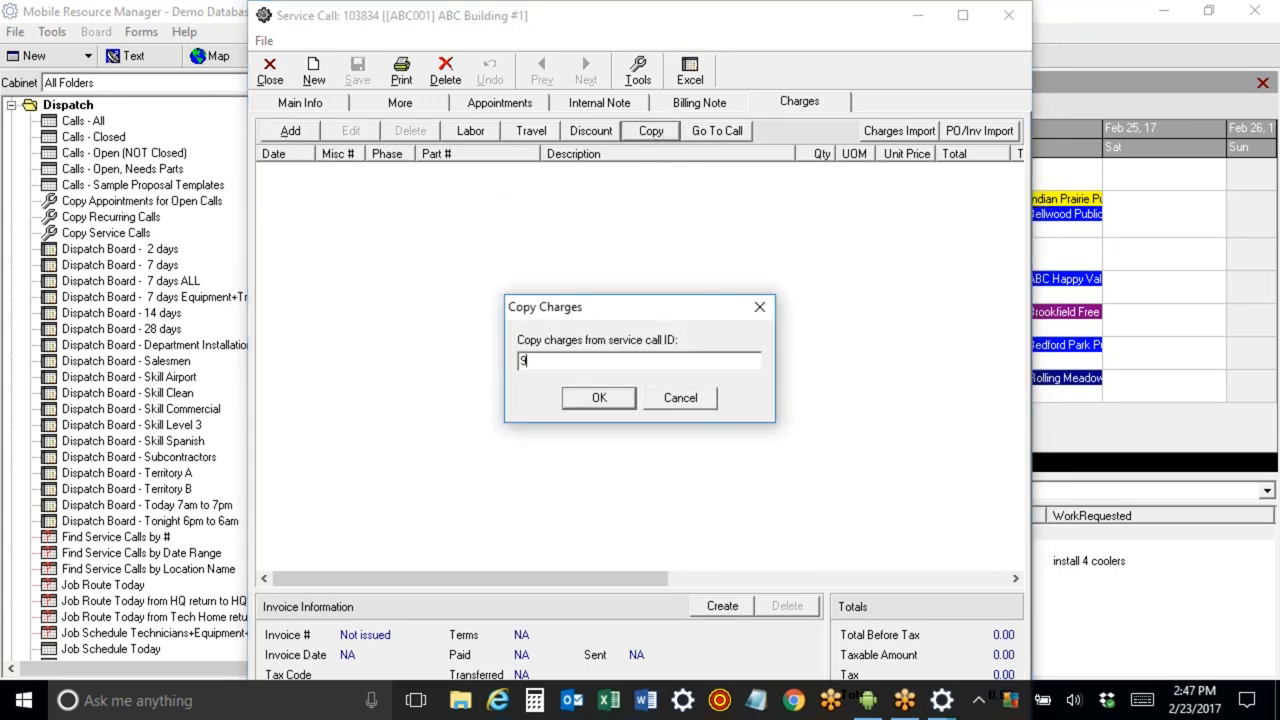
key(Return)
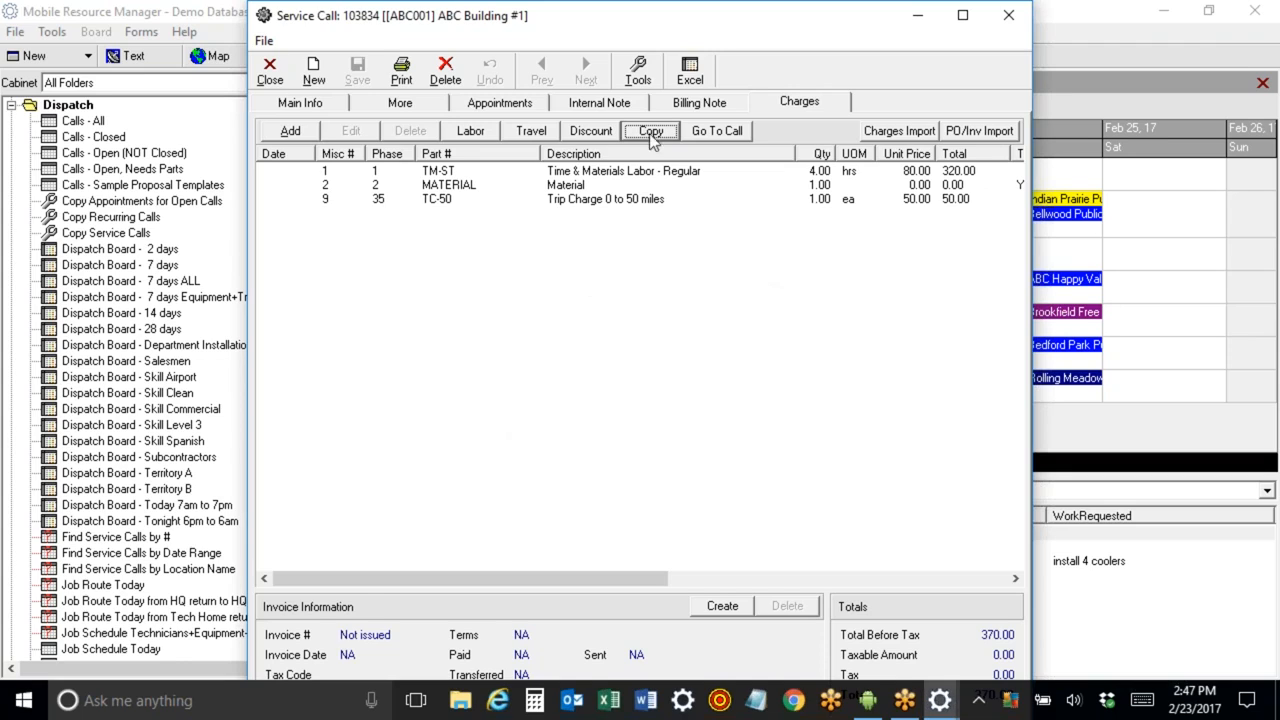
Set the Time & Materials Labor line's quantity to 5 hrs and unit price to 85.00.
double_click(571, 173)
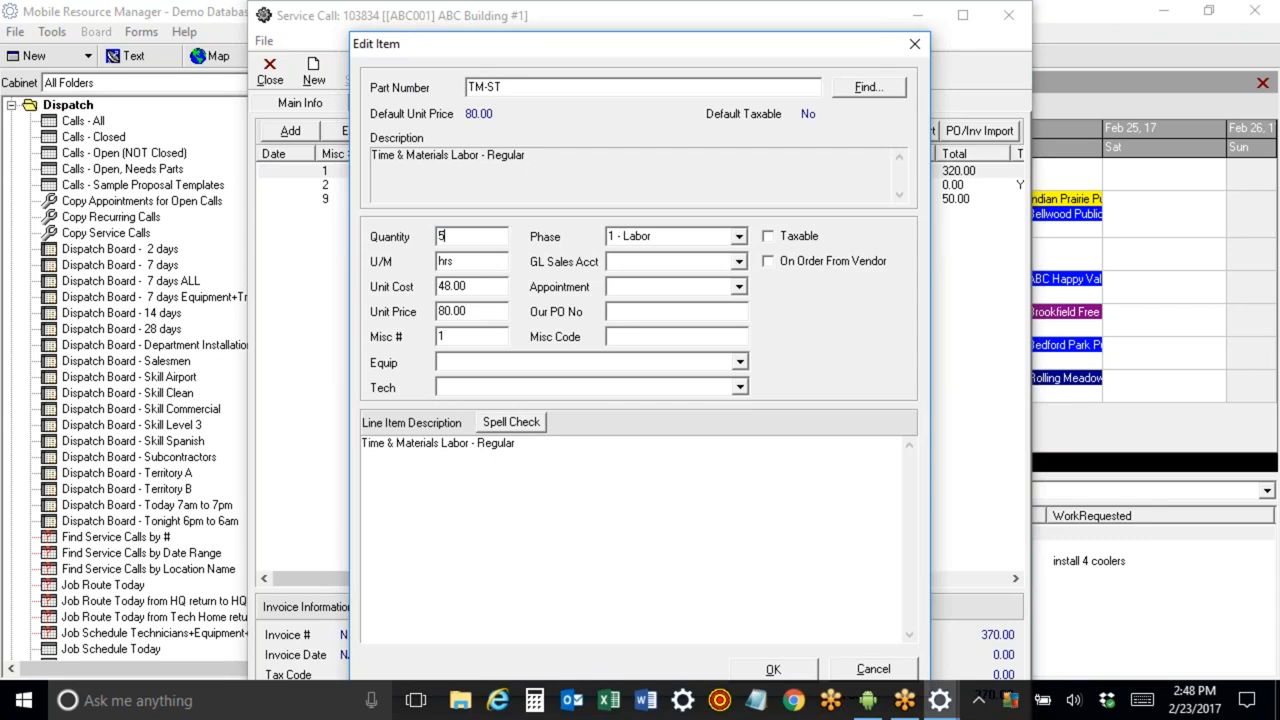
drag(488, 315, 343, 316)
text(8)
click(795, 673)
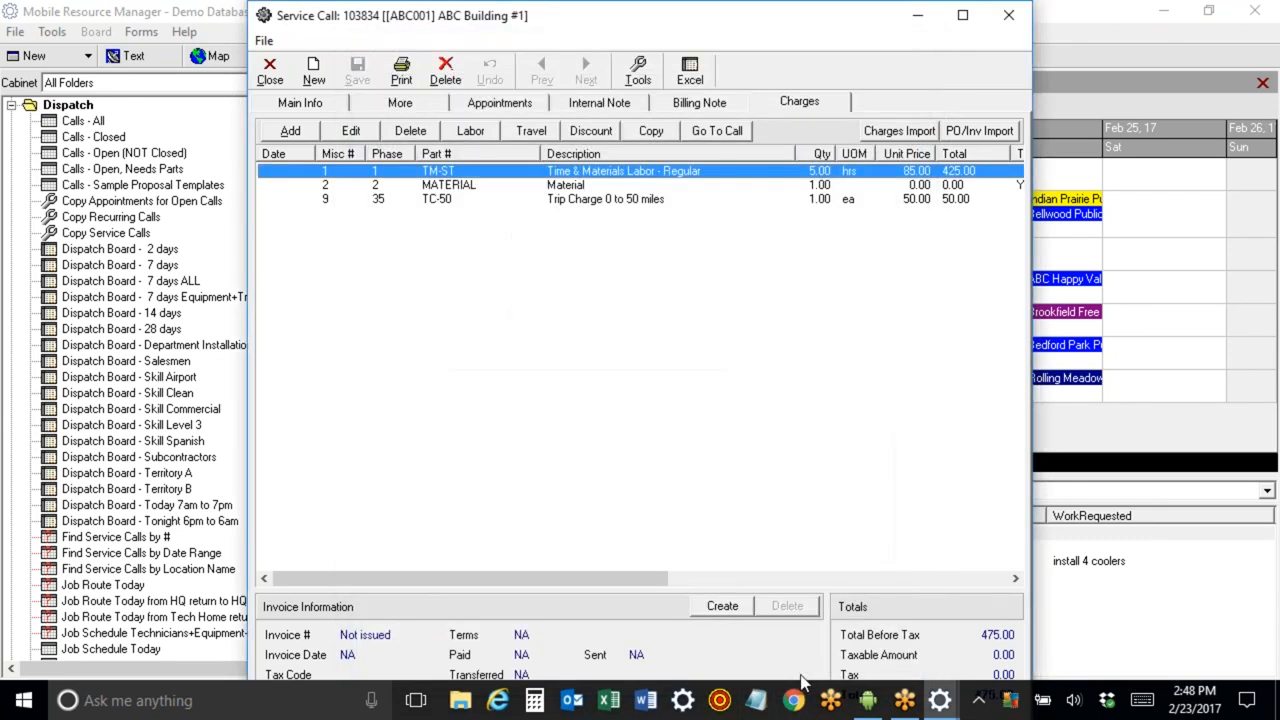
Set the Material charge line's unit price to 777.
double_click(566, 186)
click(481, 313)
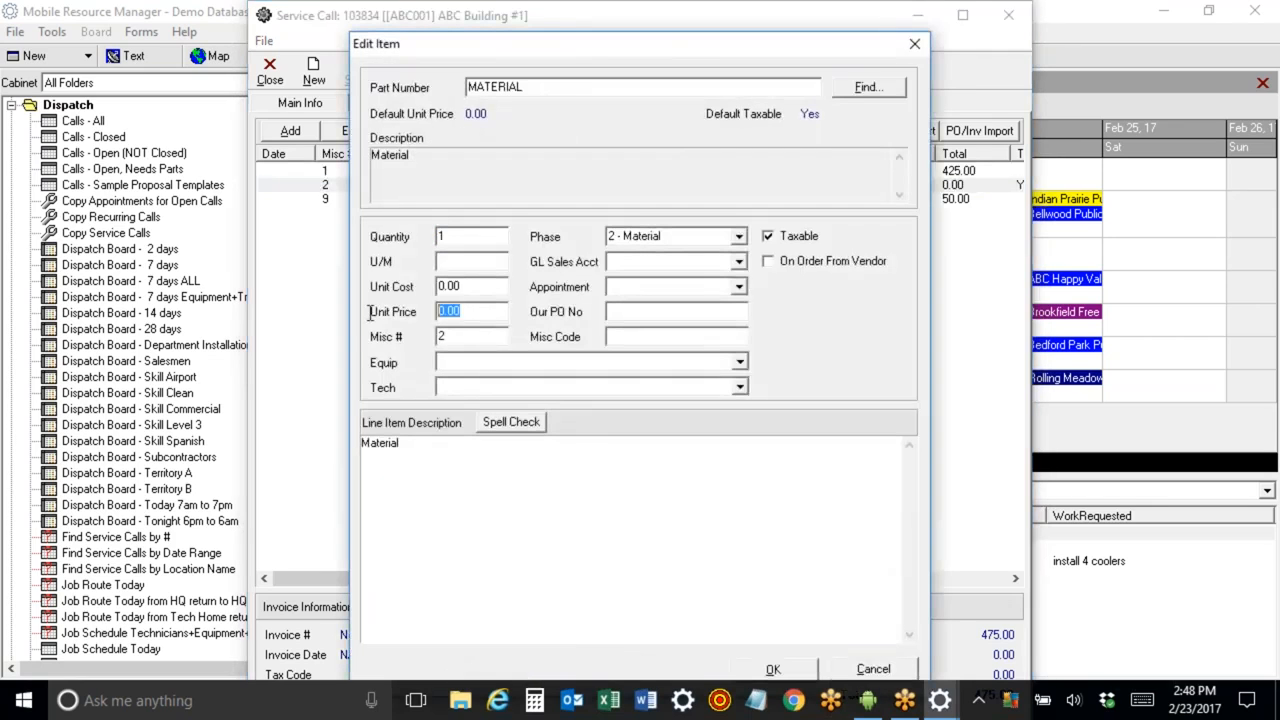
text(777)
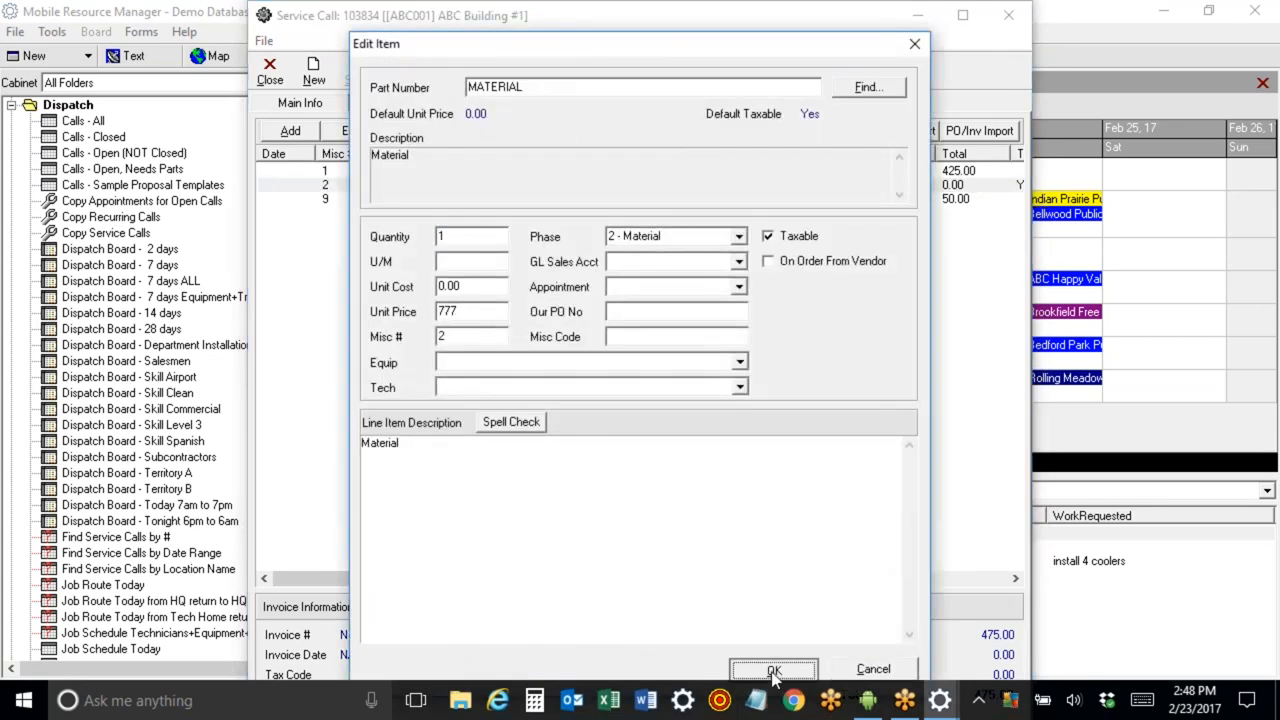
click(773, 669)
Preview the Proposal Printout for service call 103834, review its totals, and close it.
click(401, 70)
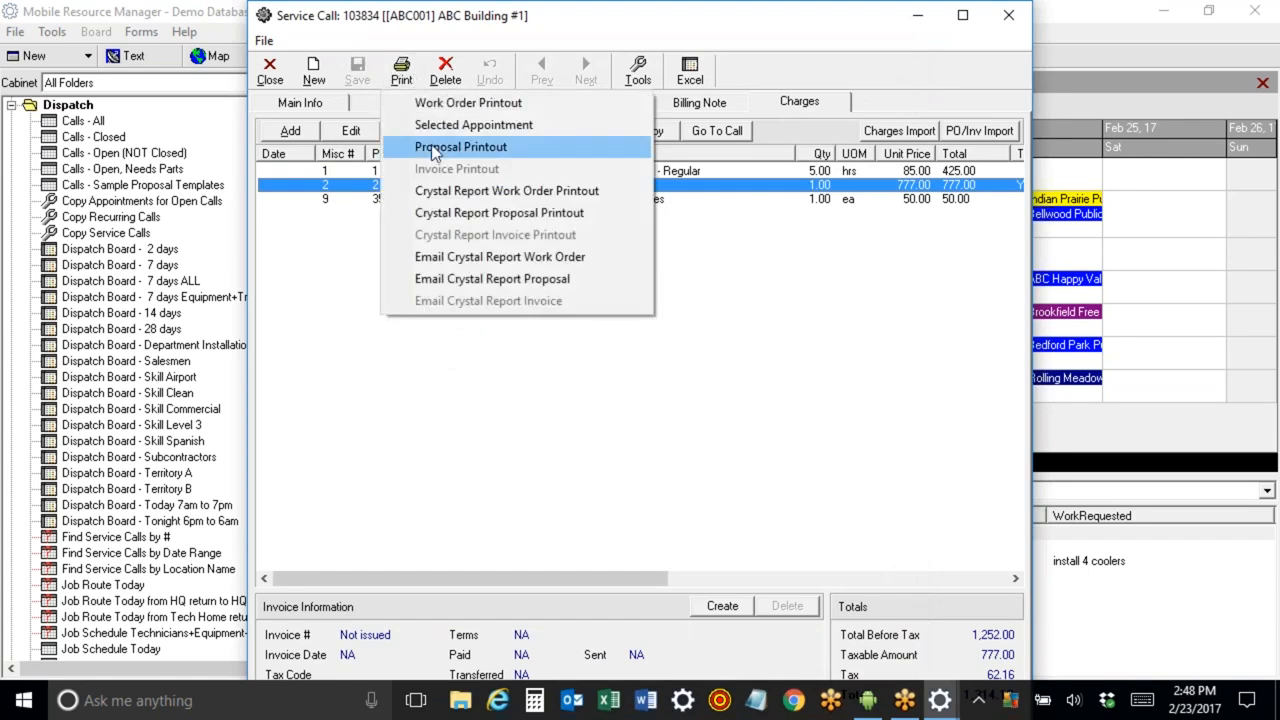
click(470, 143)
click(719, 478)
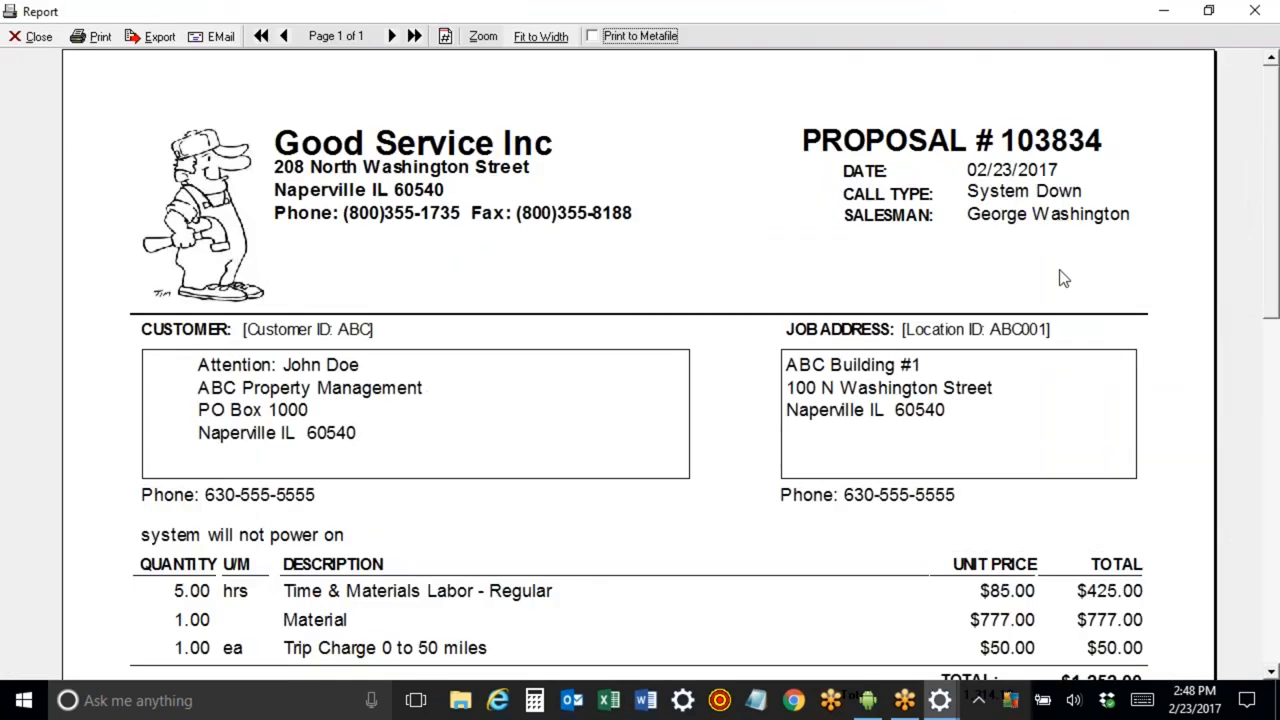
scroll(1275, 90, down, 3)
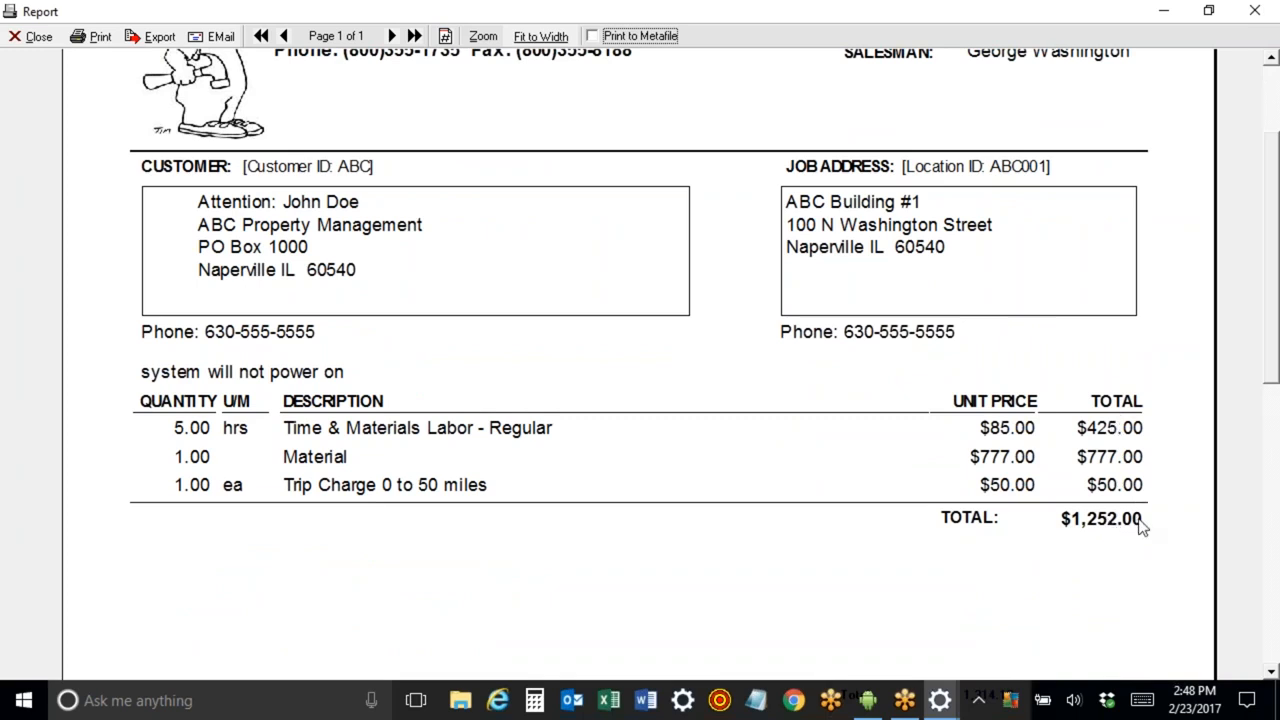
click(26, 36)
Preview the Proposal Printout Total Only version of the proposal and close it.
click(405, 75)
click(480, 150)
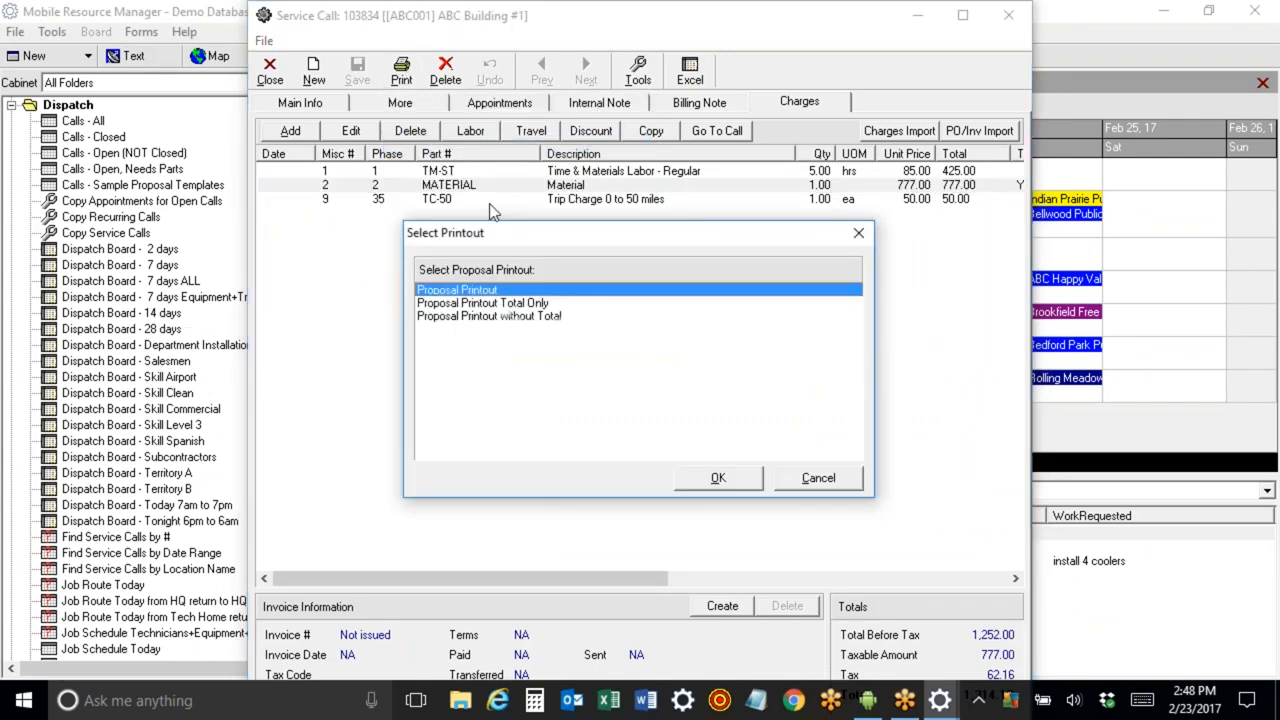
click(535, 303)
click(737, 480)
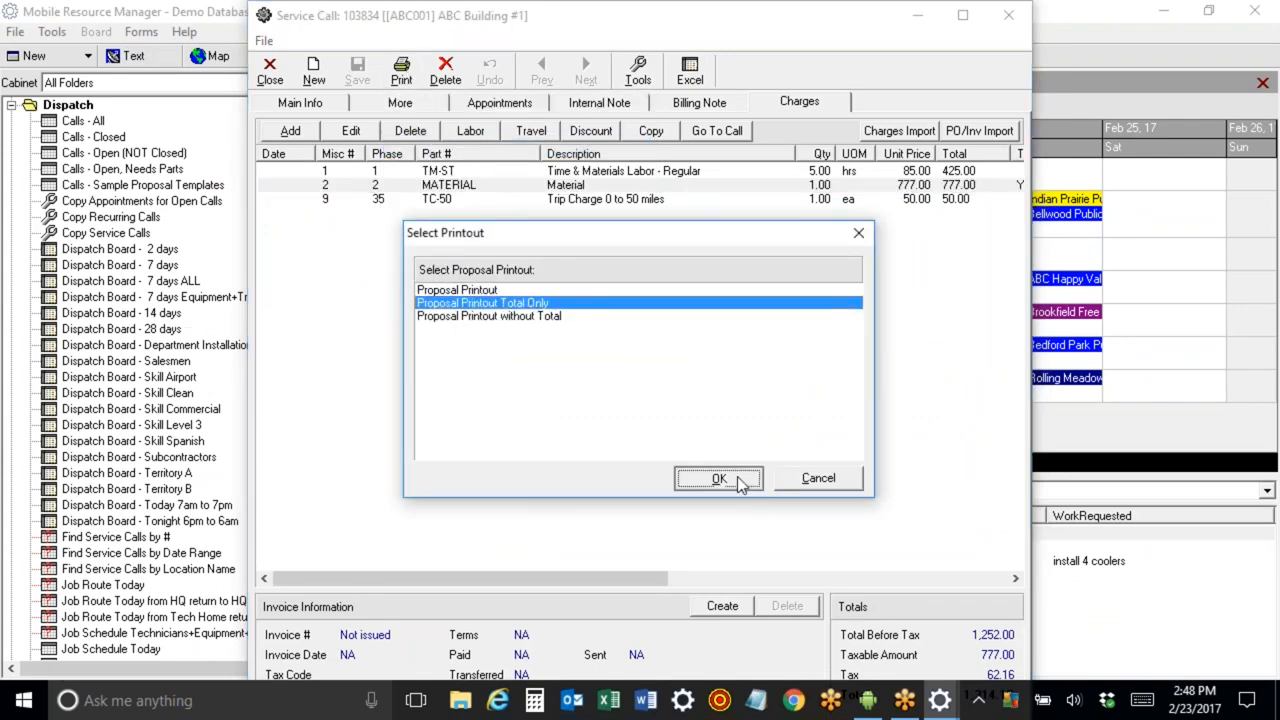
scroll(714, 357, down, 3)
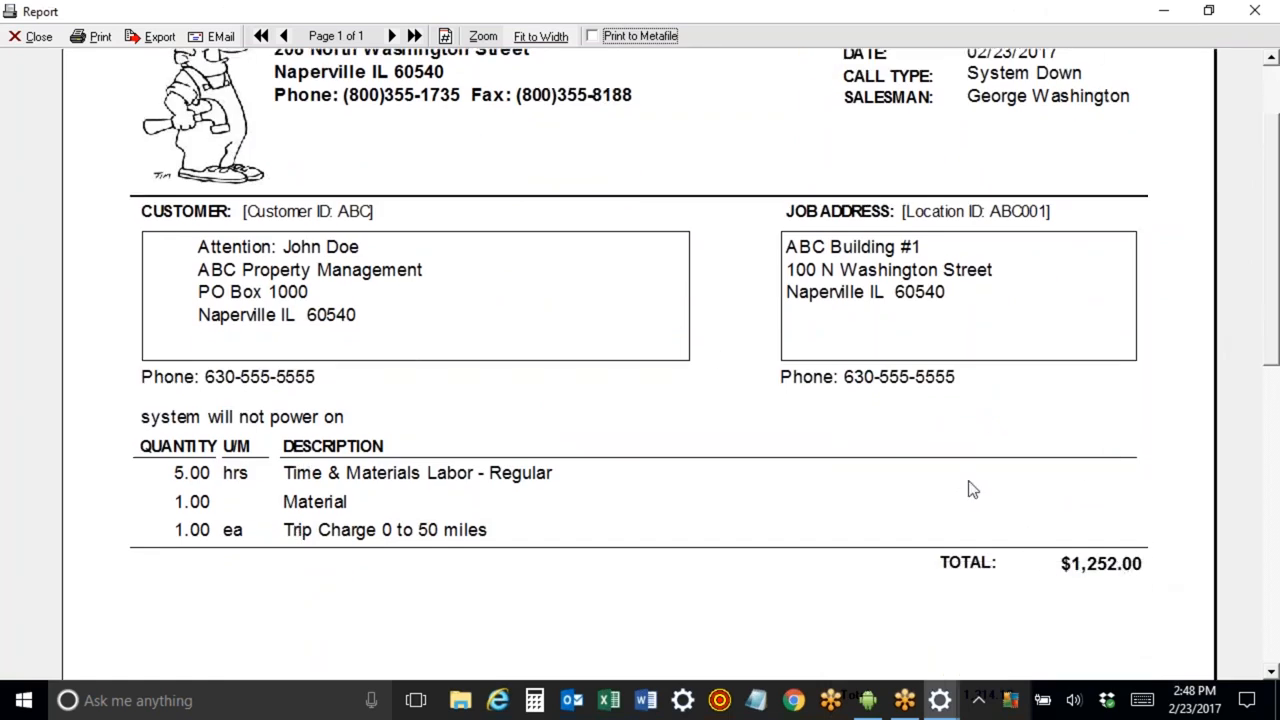
click(40, 40)
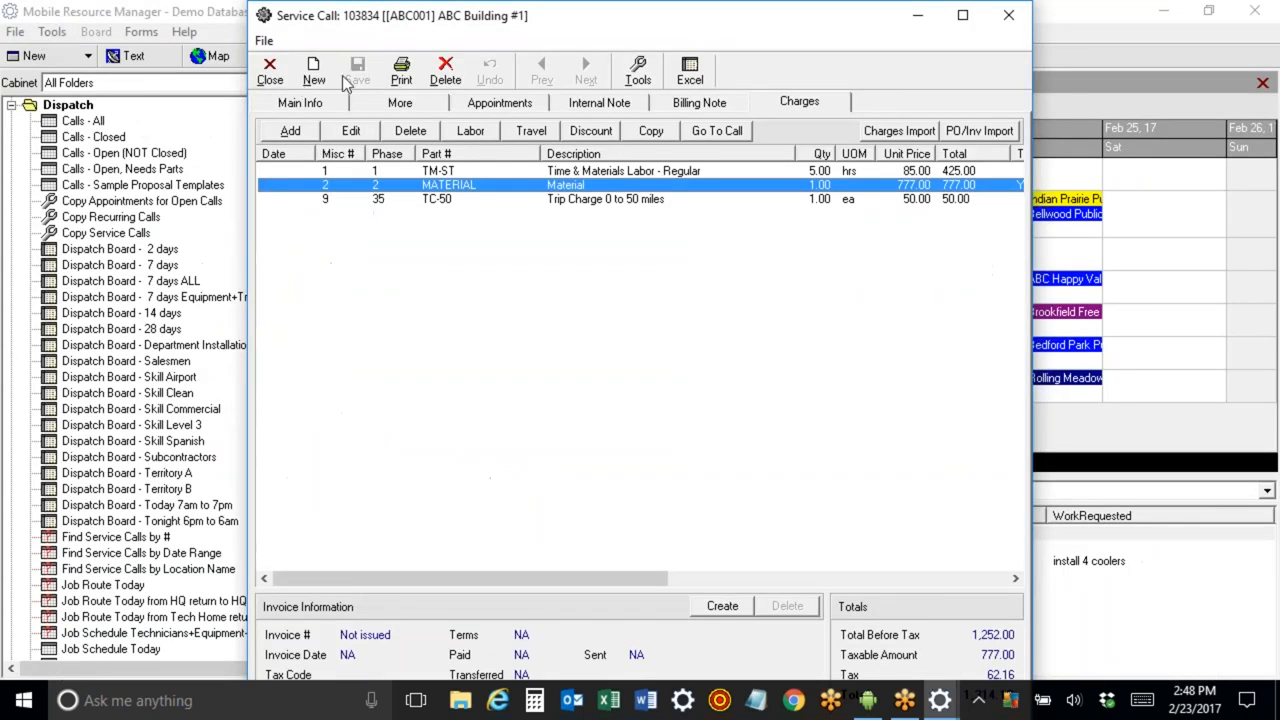
Preview the Proposal Printout without Total version of the proposal and close it.
click(398, 72)
click(435, 148)
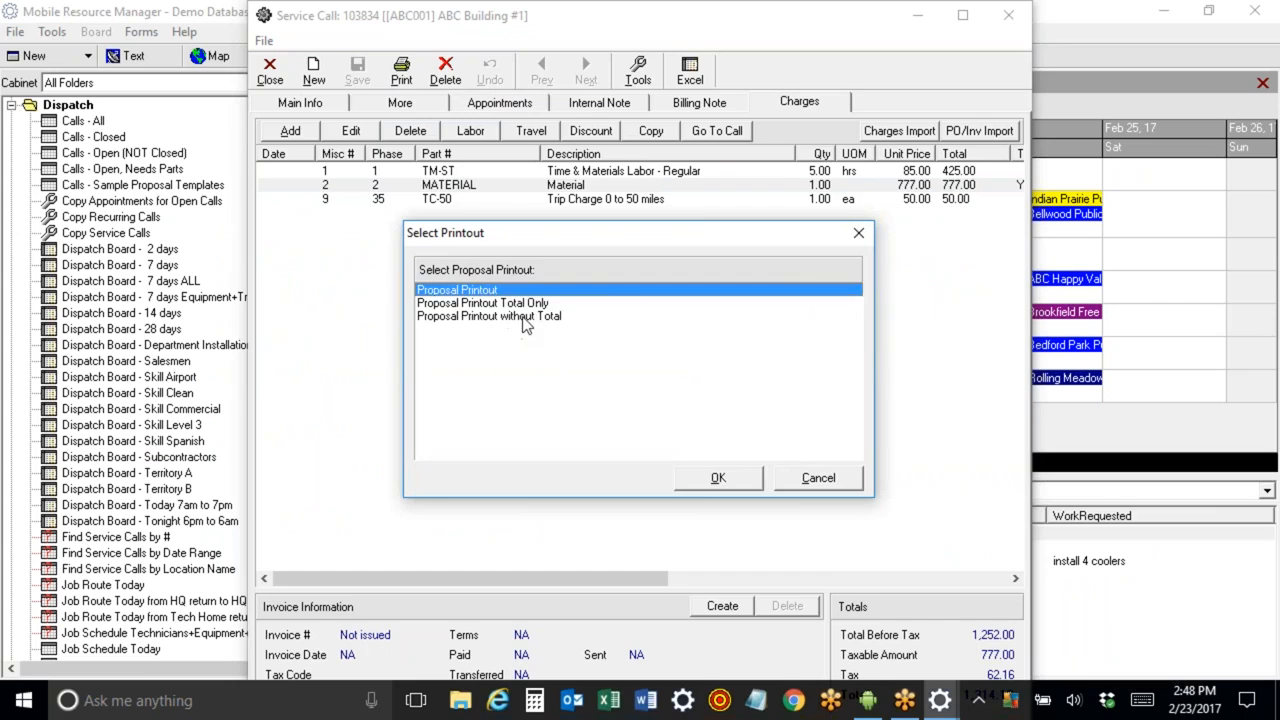
click(522, 316)
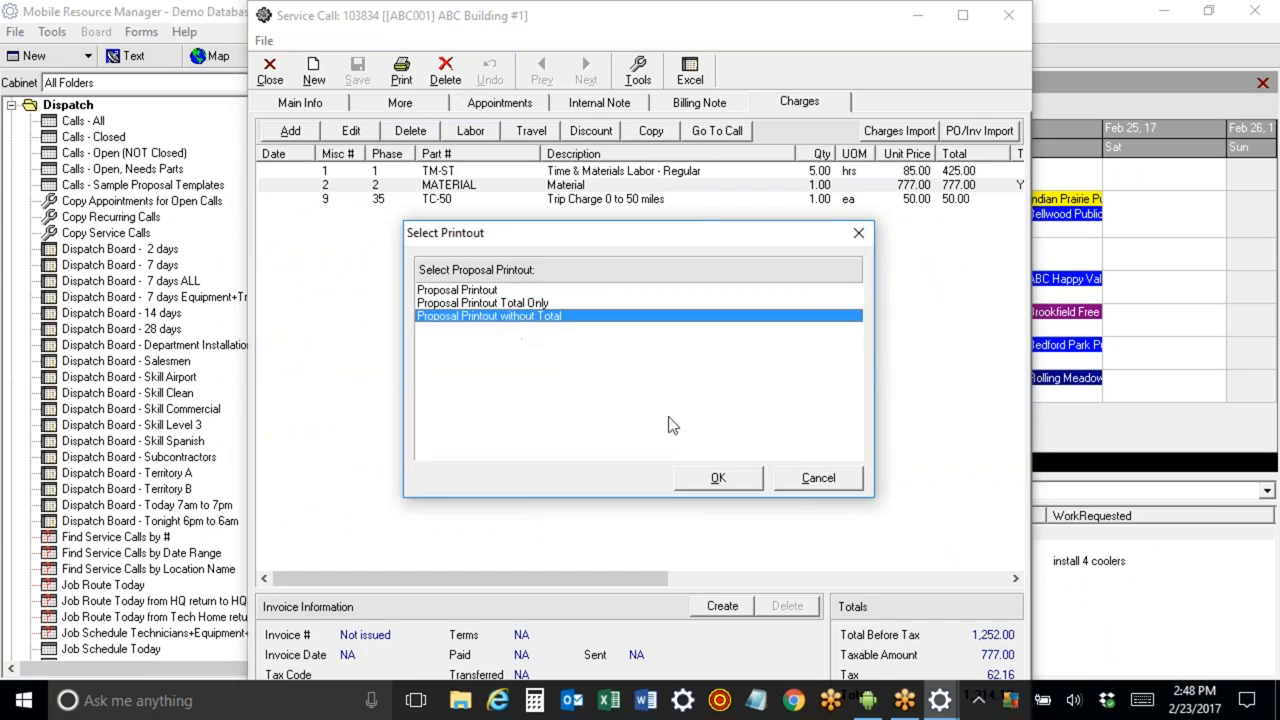
click(718, 478)
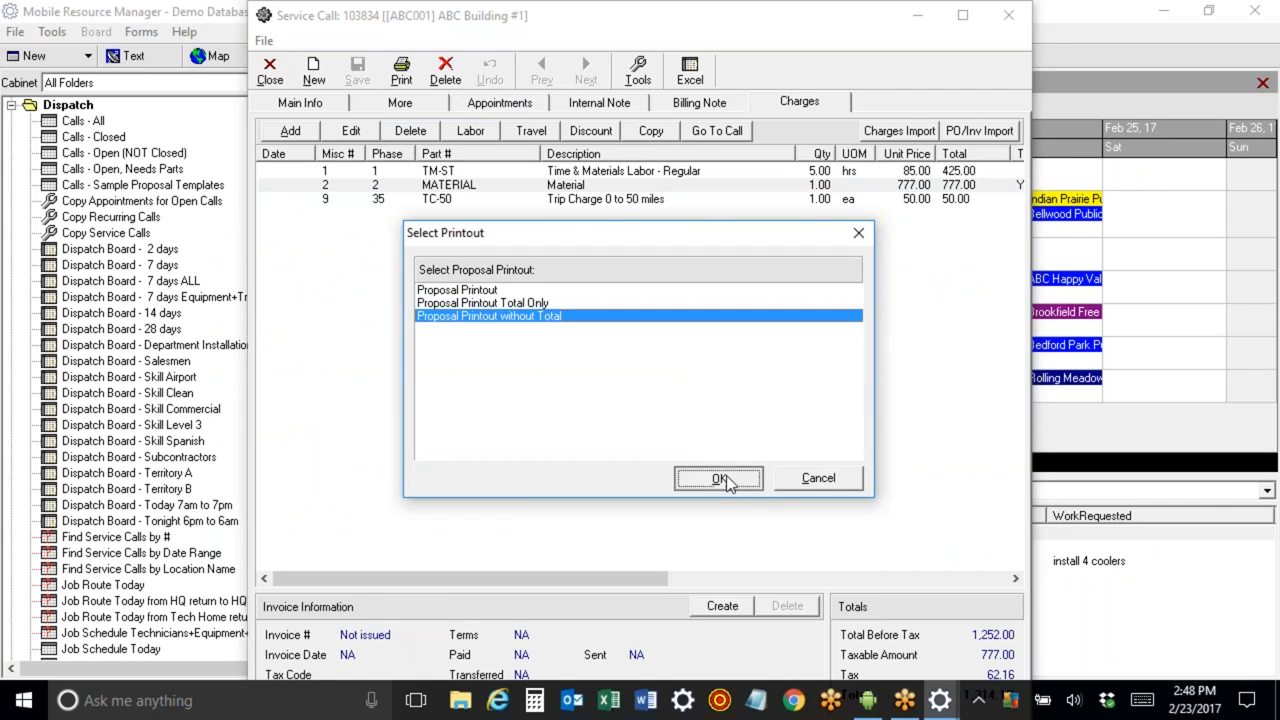
drag(1265, 94, 1270, 136)
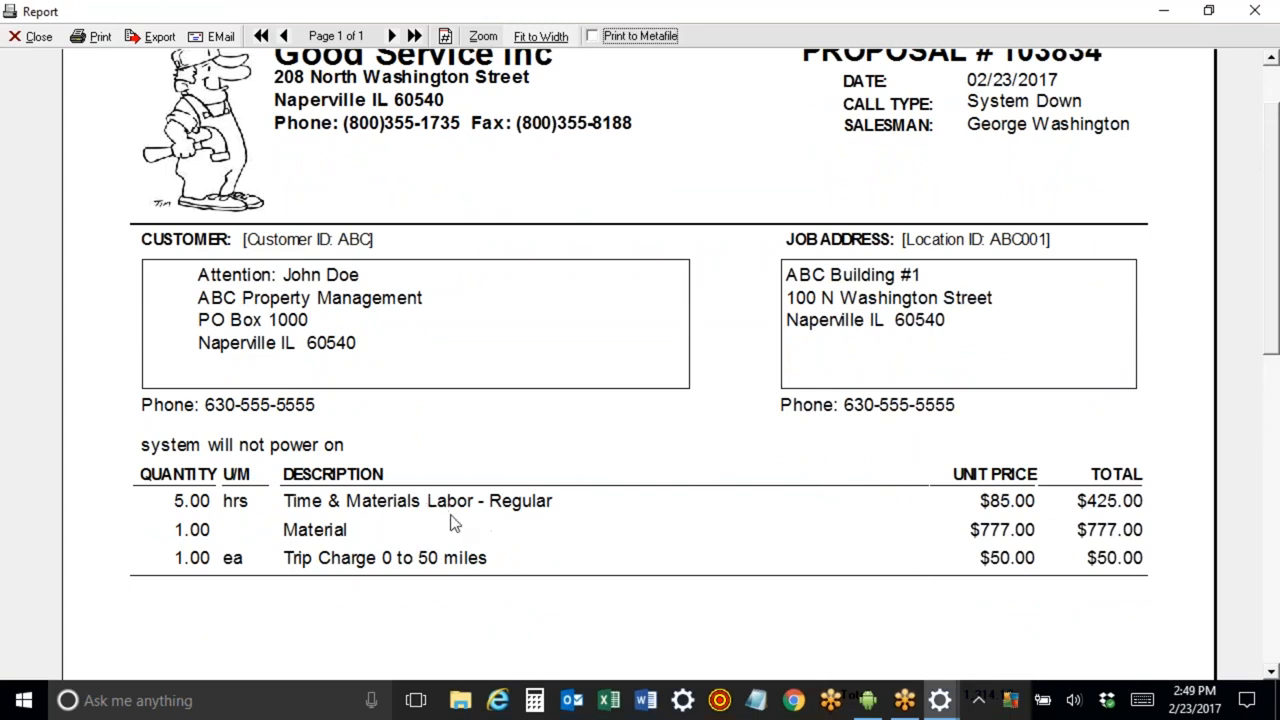
click(33, 38)
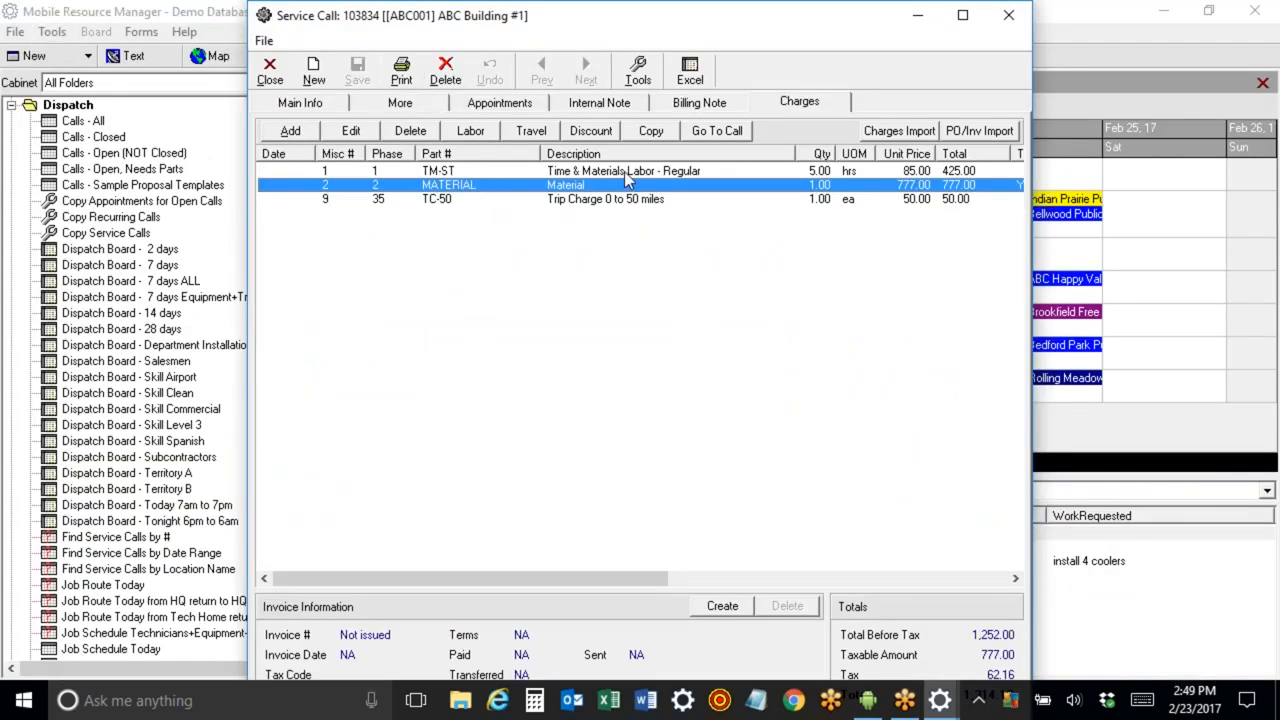
Preview the standard Work Order Printout for the call and review its charges section.
click(401, 72)
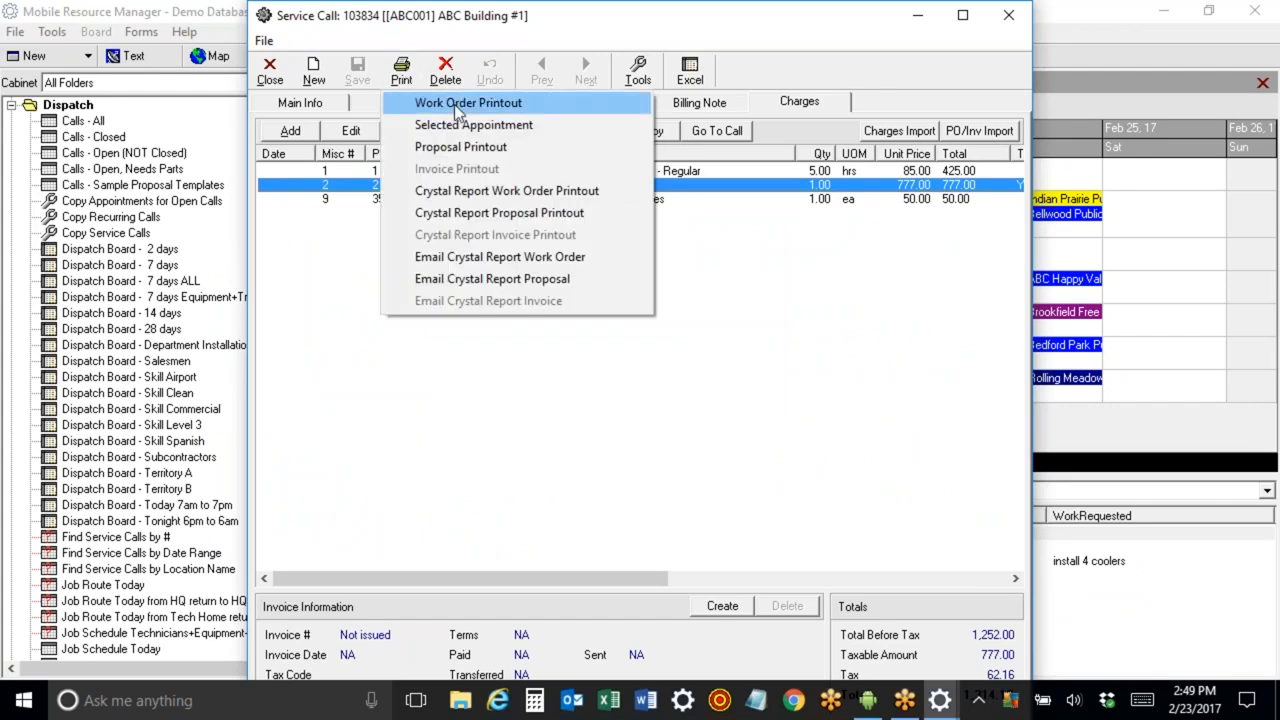
click(468, 103)
click(723, 477)
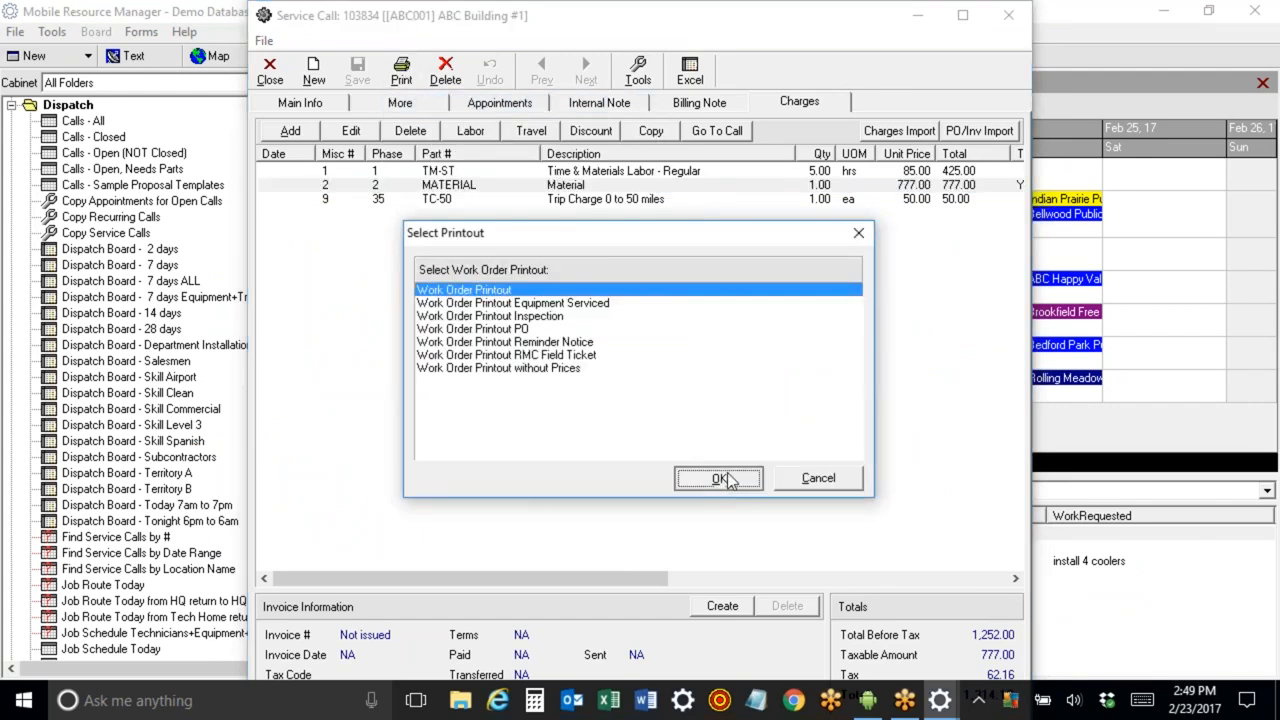
drag(1272, 94, 1259, 489)
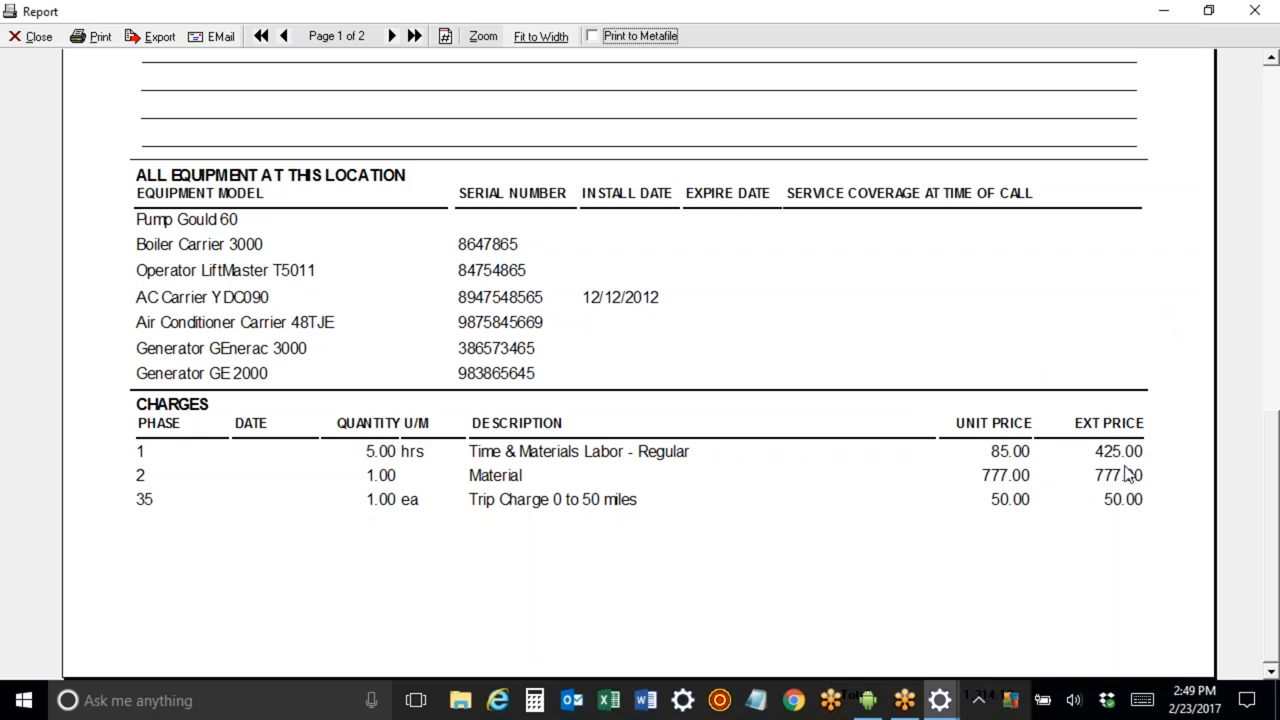
Close the work order preview and look over each charge line on the service call.
click(31, 40)
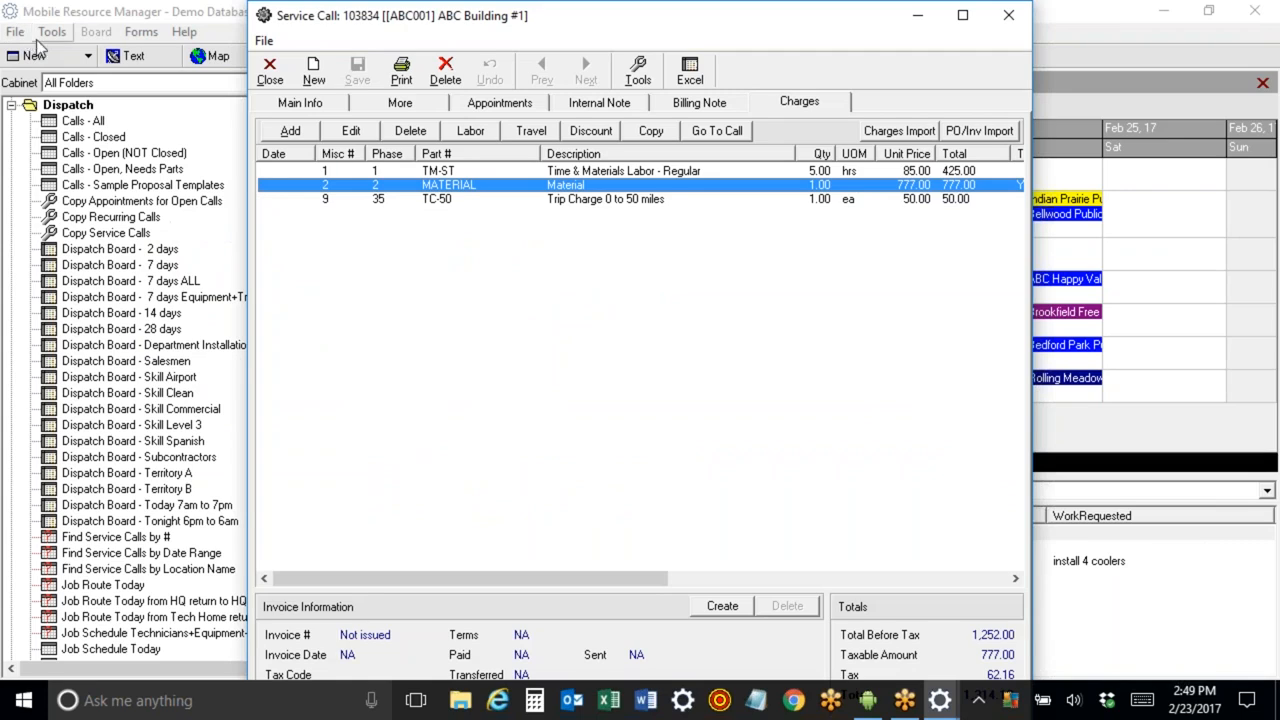
click(549, 173)
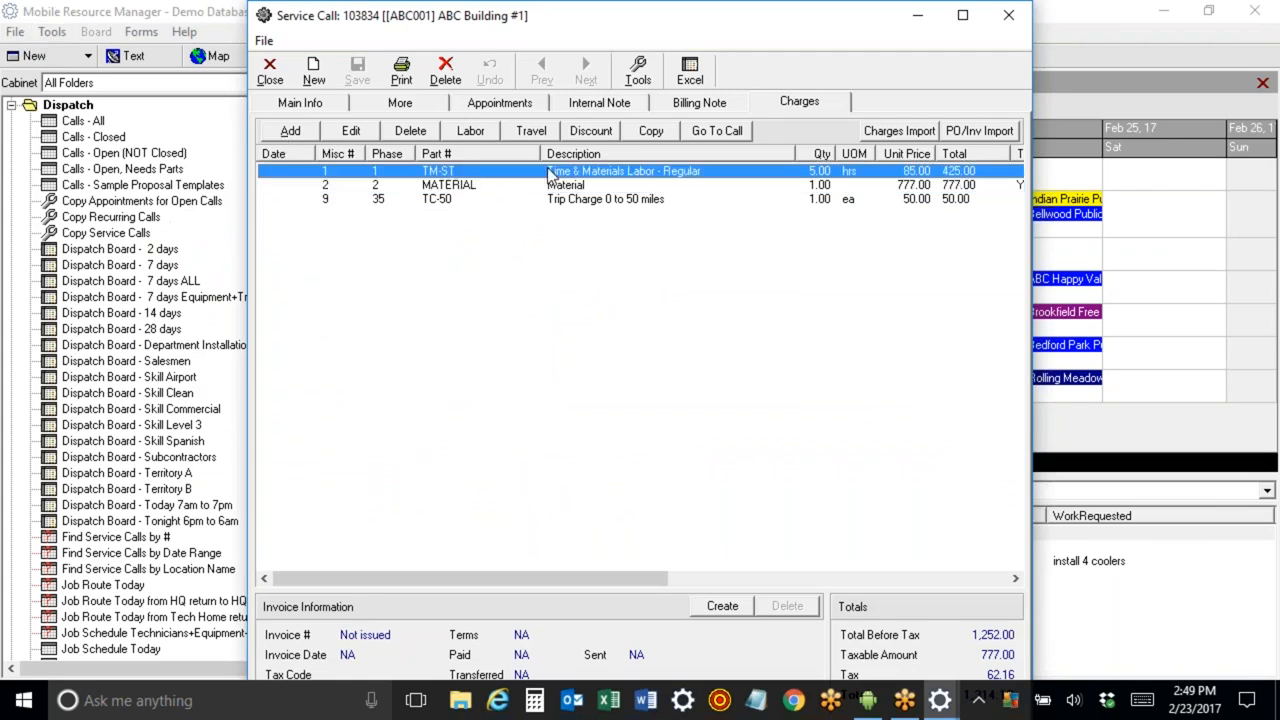
click(551, 201)
click(550, 186)
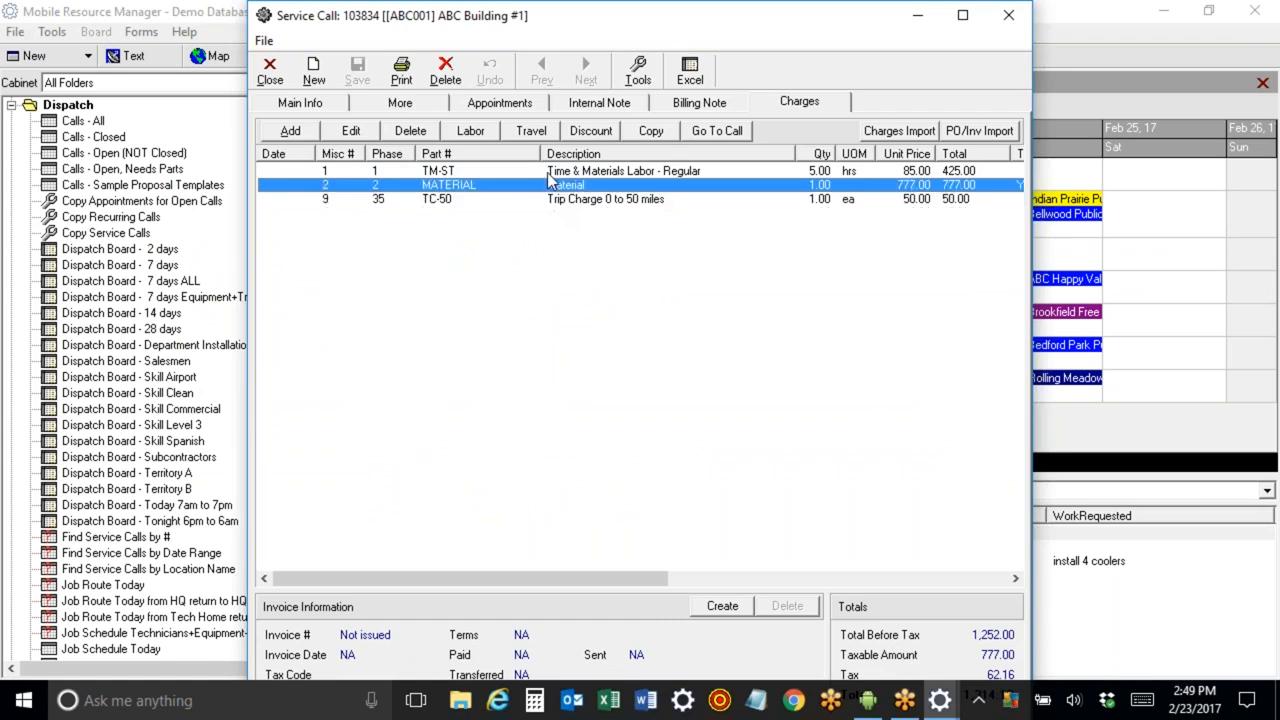
click(549, 175)
click(548, 187)
click(551, 200)
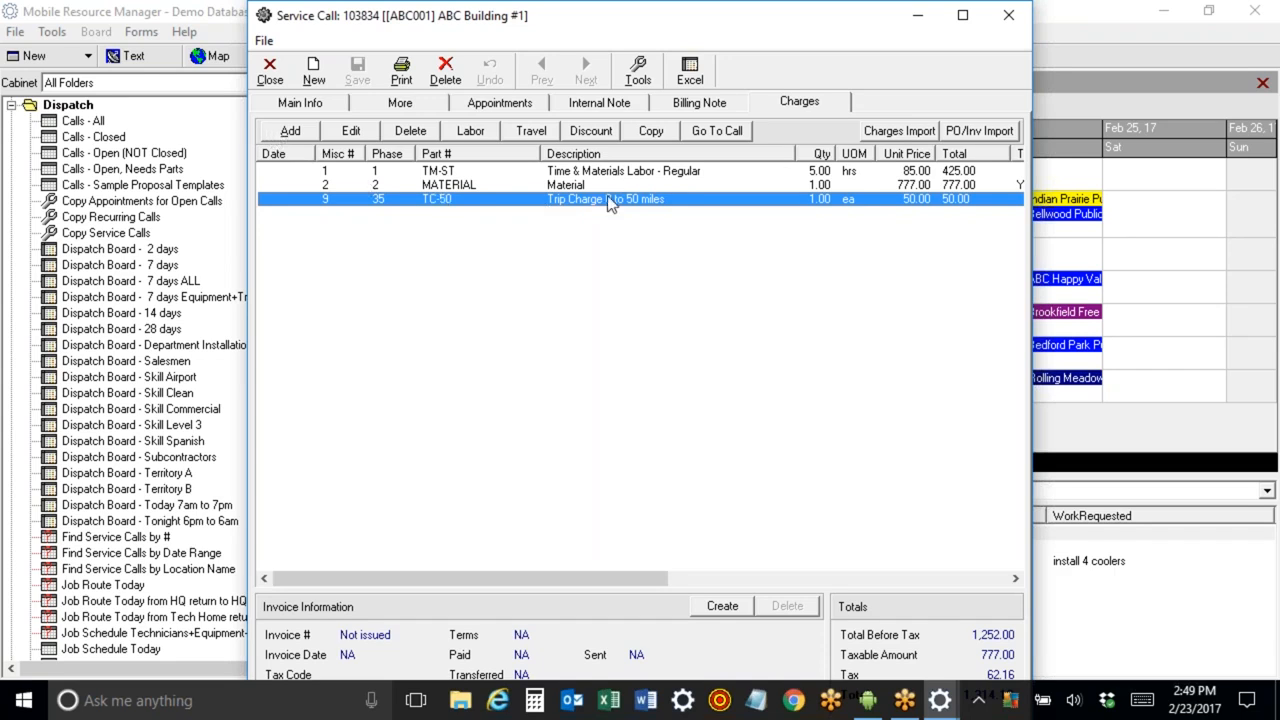
Add a BELT-DRIVE charge by searching the part number 'be' and picking Drive Belt from inventory.
click(291, 132)
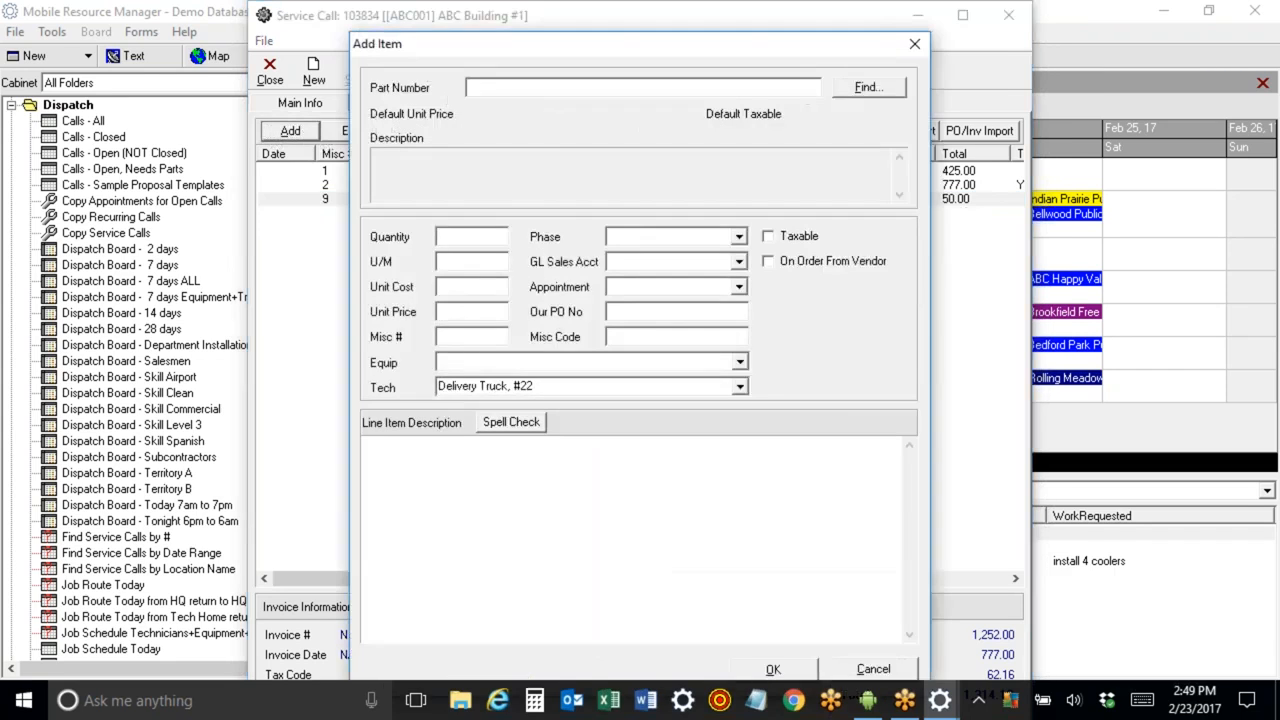
text(be)
key(Tab)
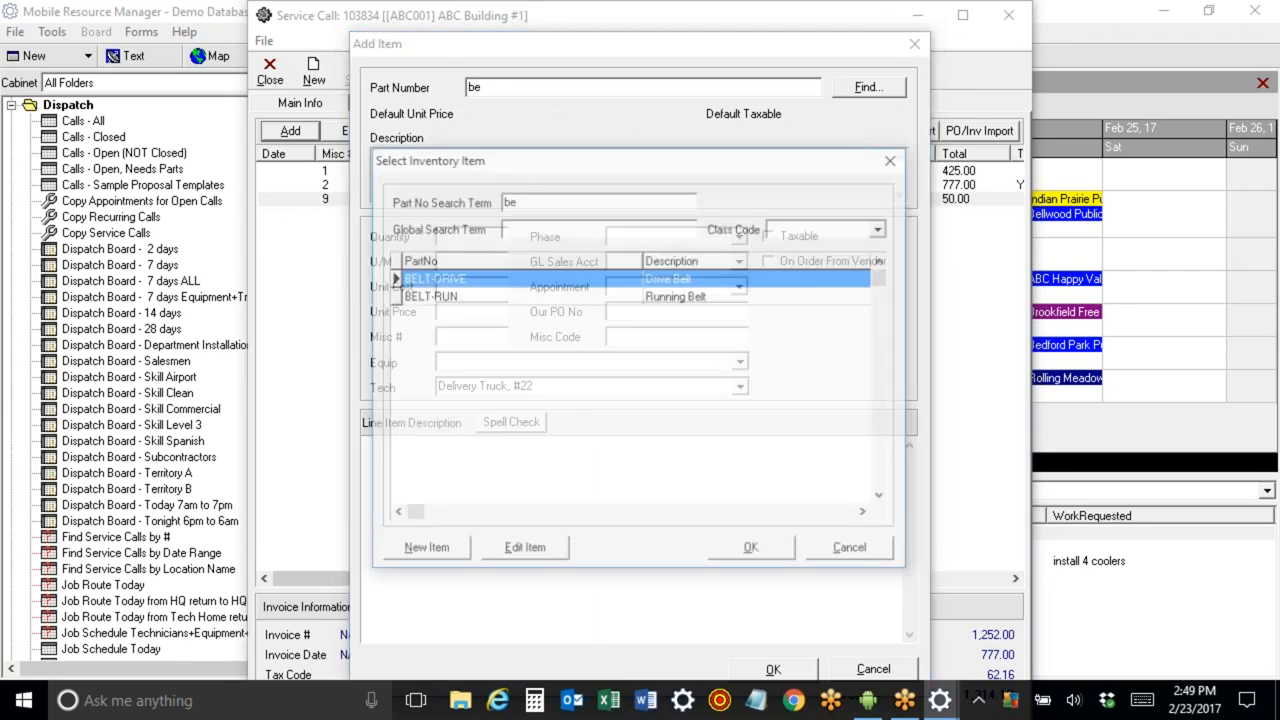
double_click(513, 282)
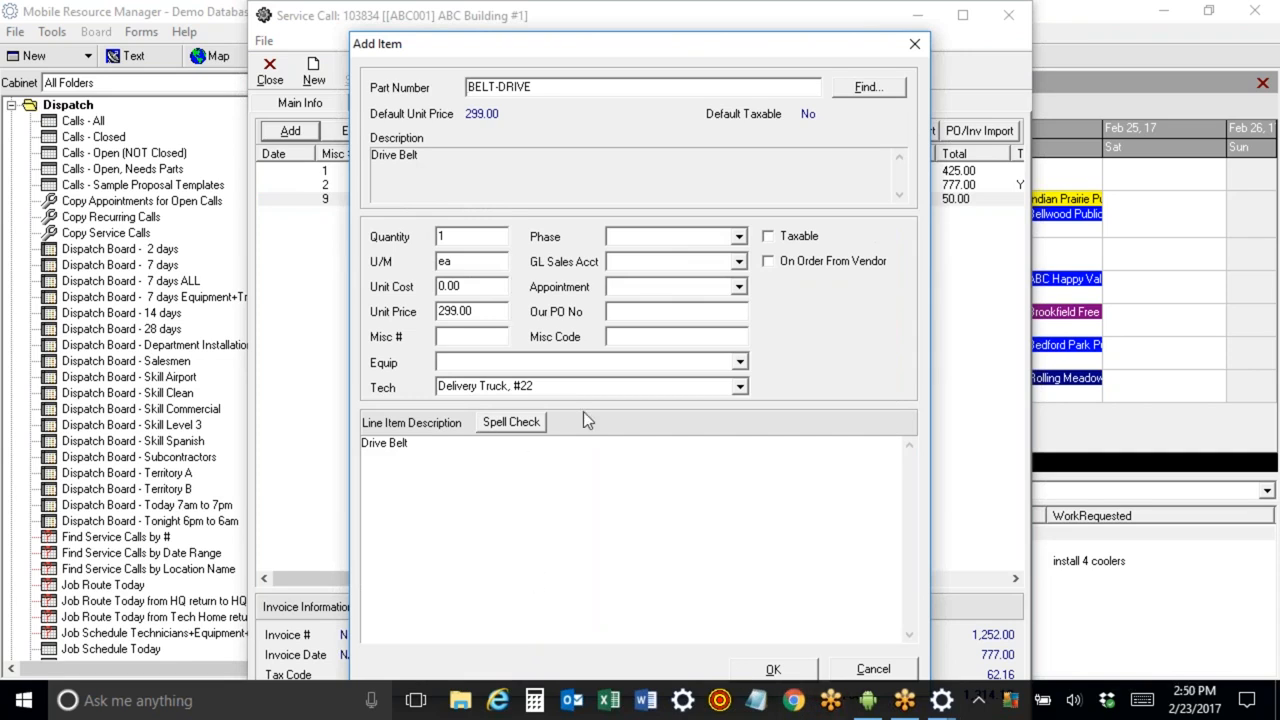
click(770, 668)
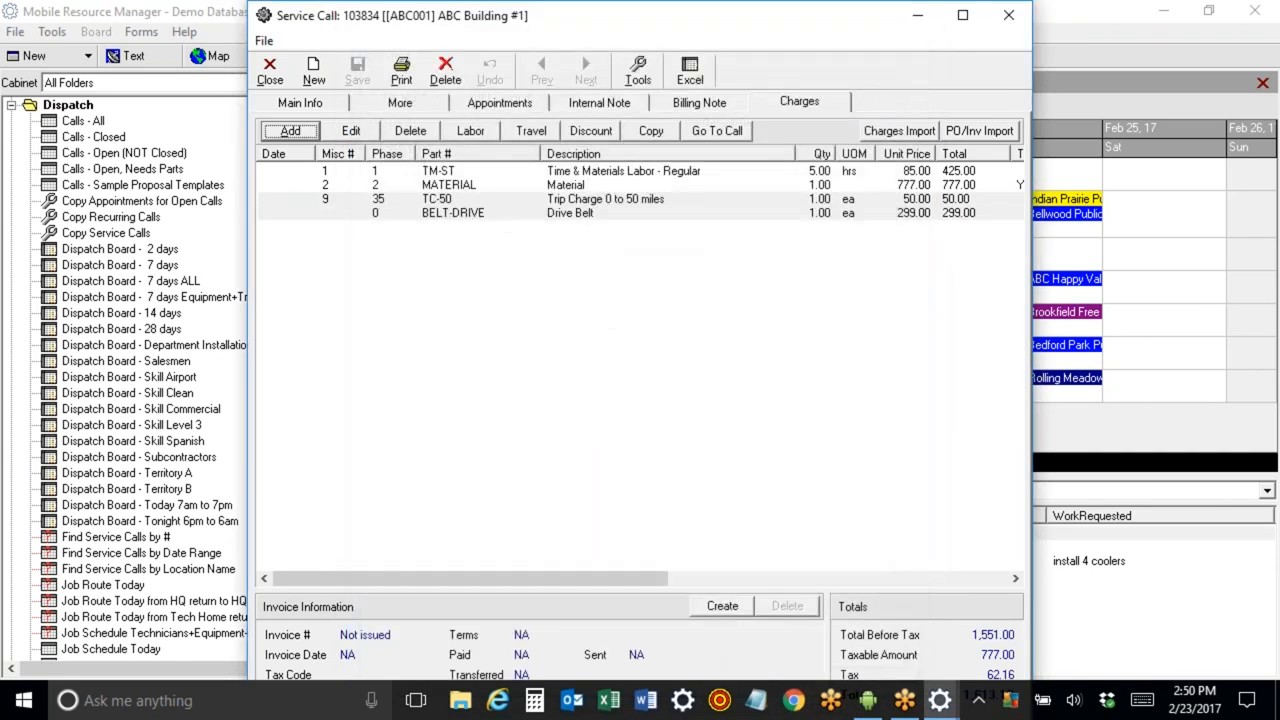
Import additional charges into the service call from a CSV file in the Apps folder using Charges Import.
click(543, 215)
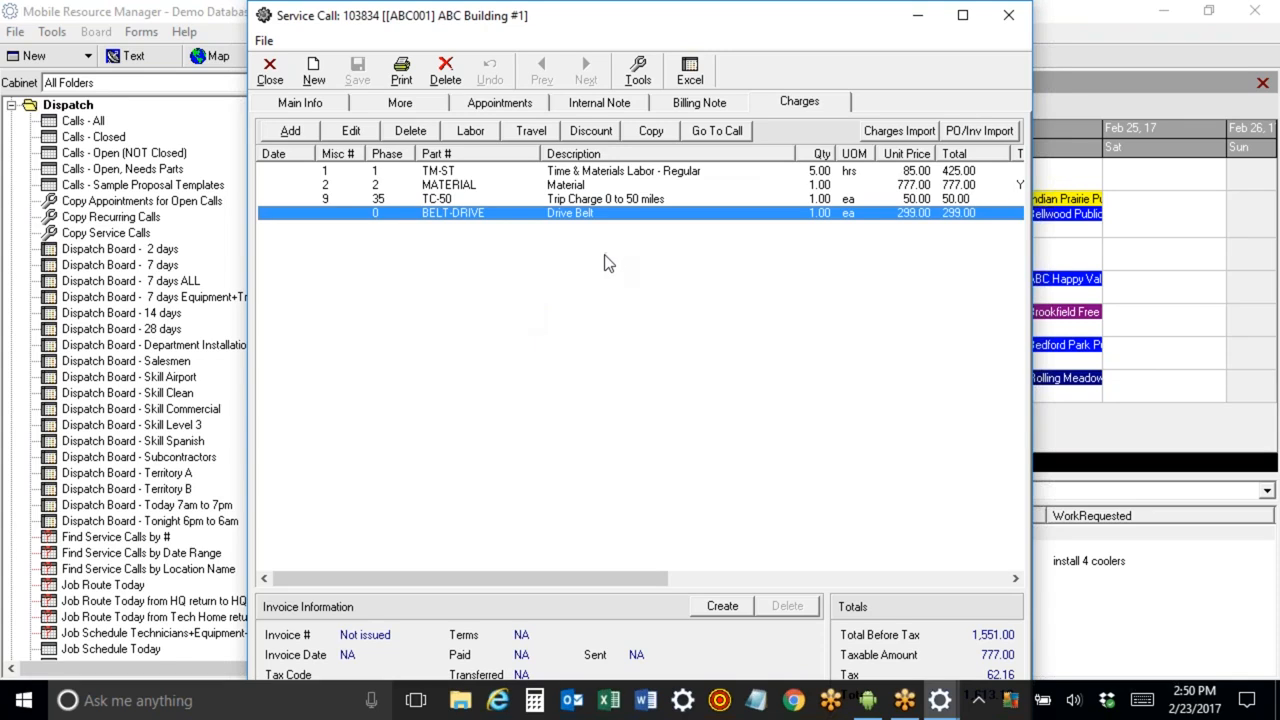
click(899, 131)
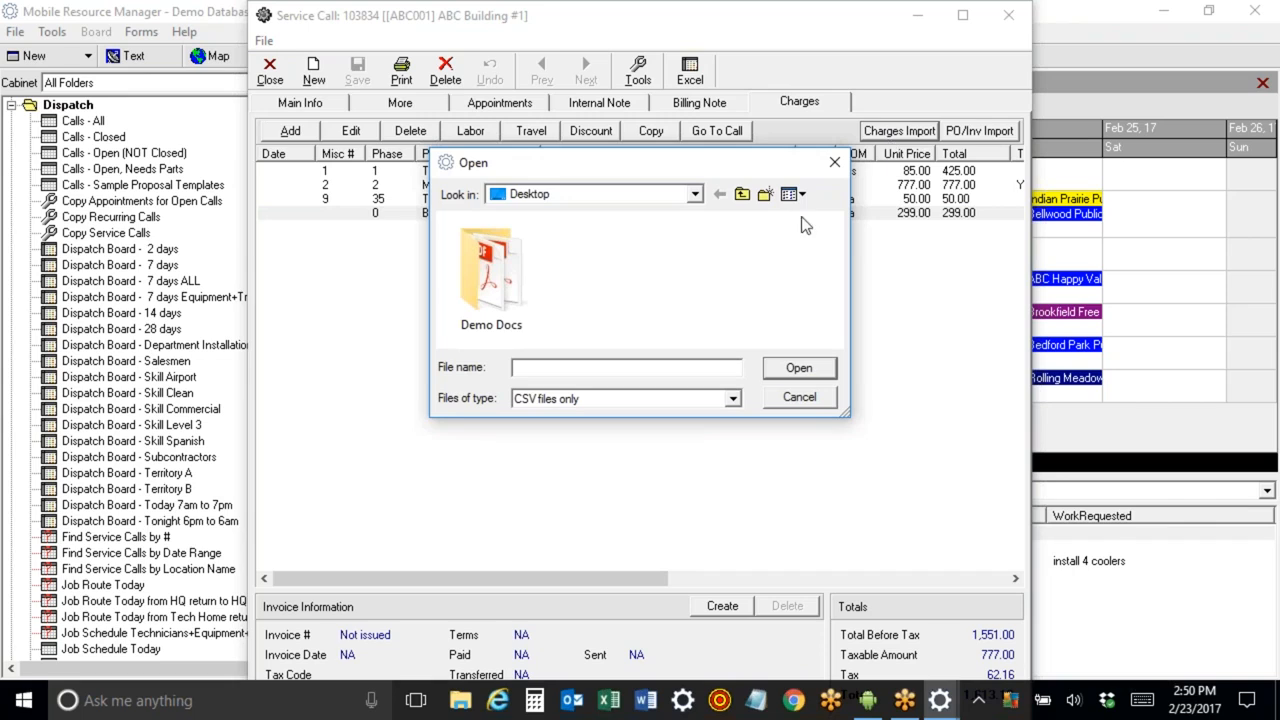
click(742, 195)
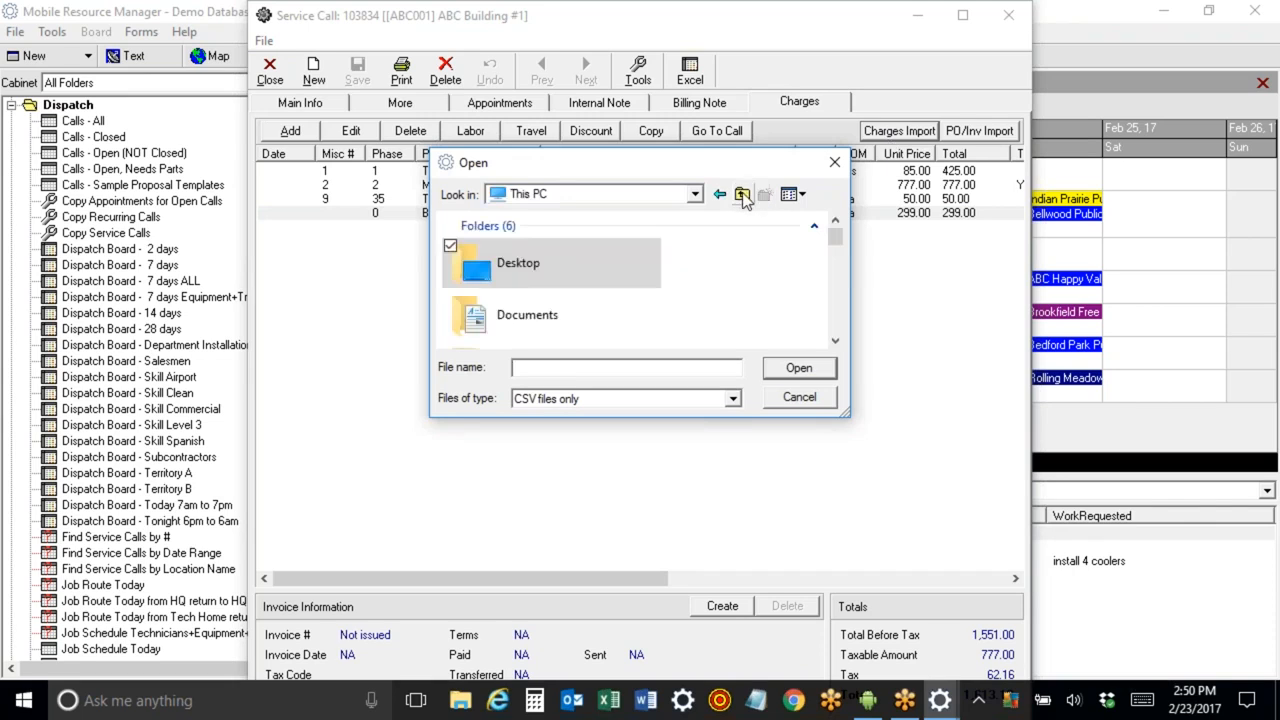
mouse_move(837, 237)
mouse_down()
mouse_move(837, 271)
mouse_move(830, 222)
mouse_up()
click(742, 194)
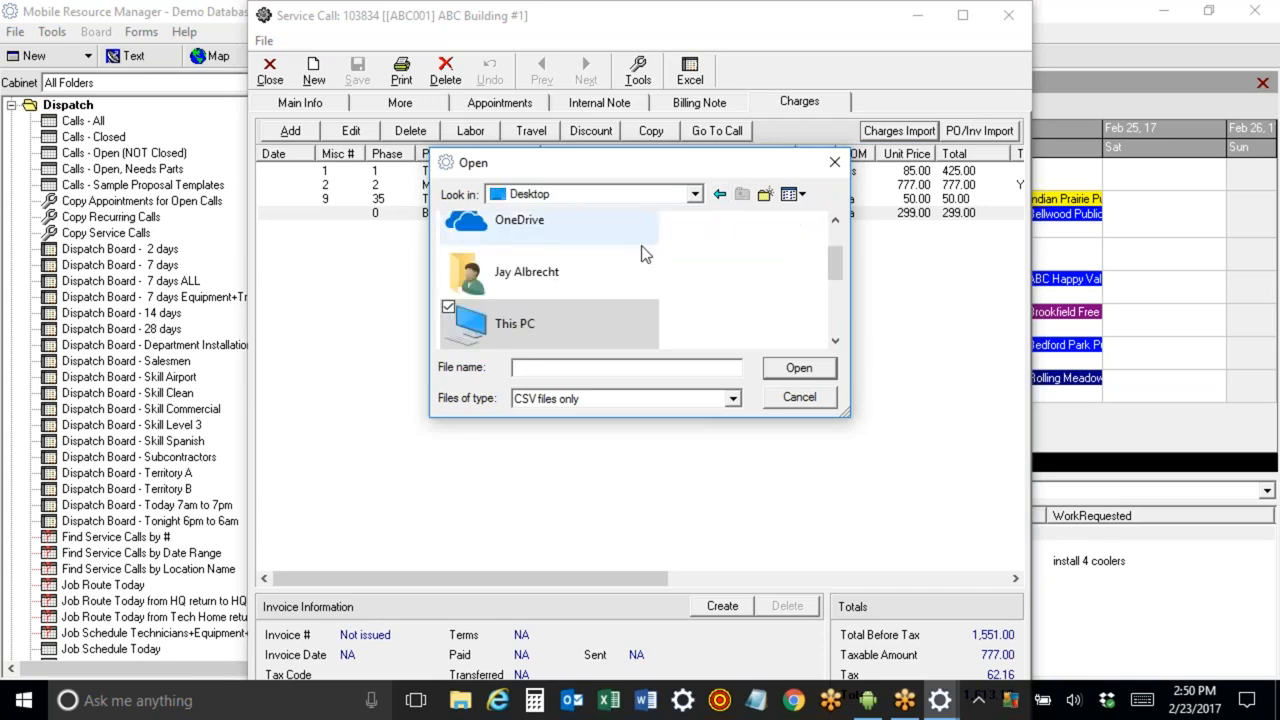
scroll(820, 283, up, 2)
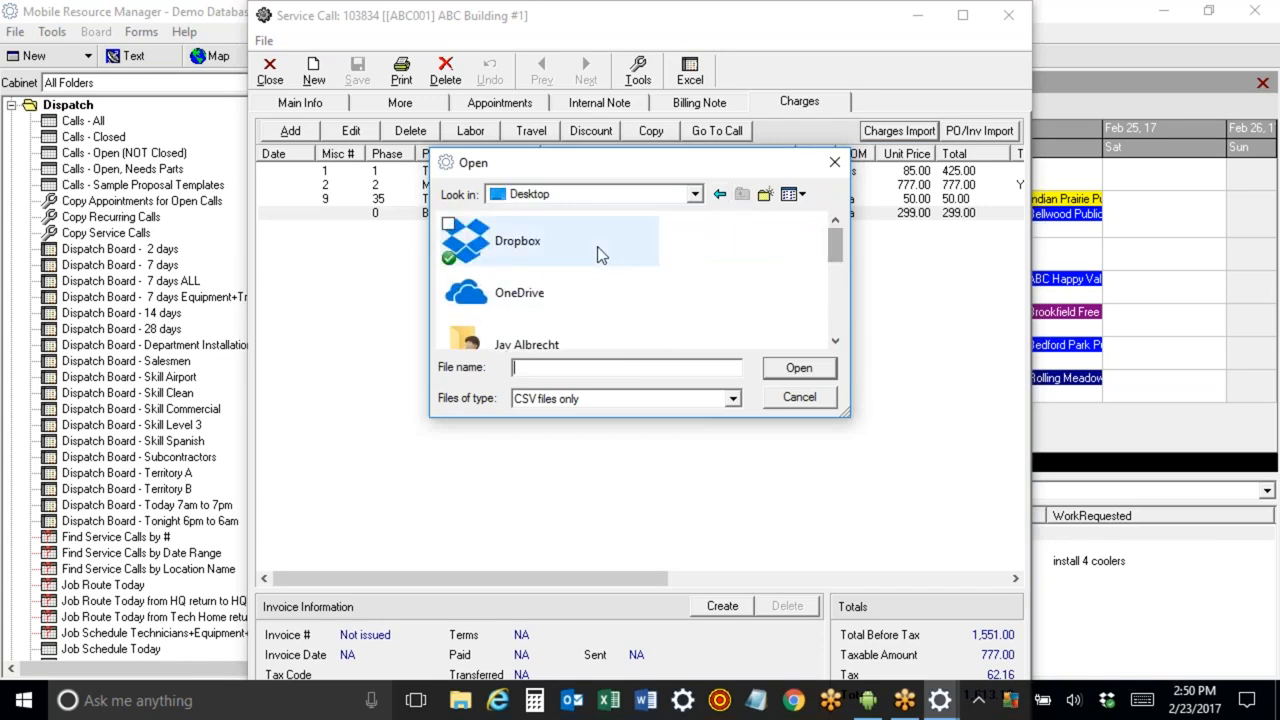
double_click(600, 250)
double_click(566, 263)
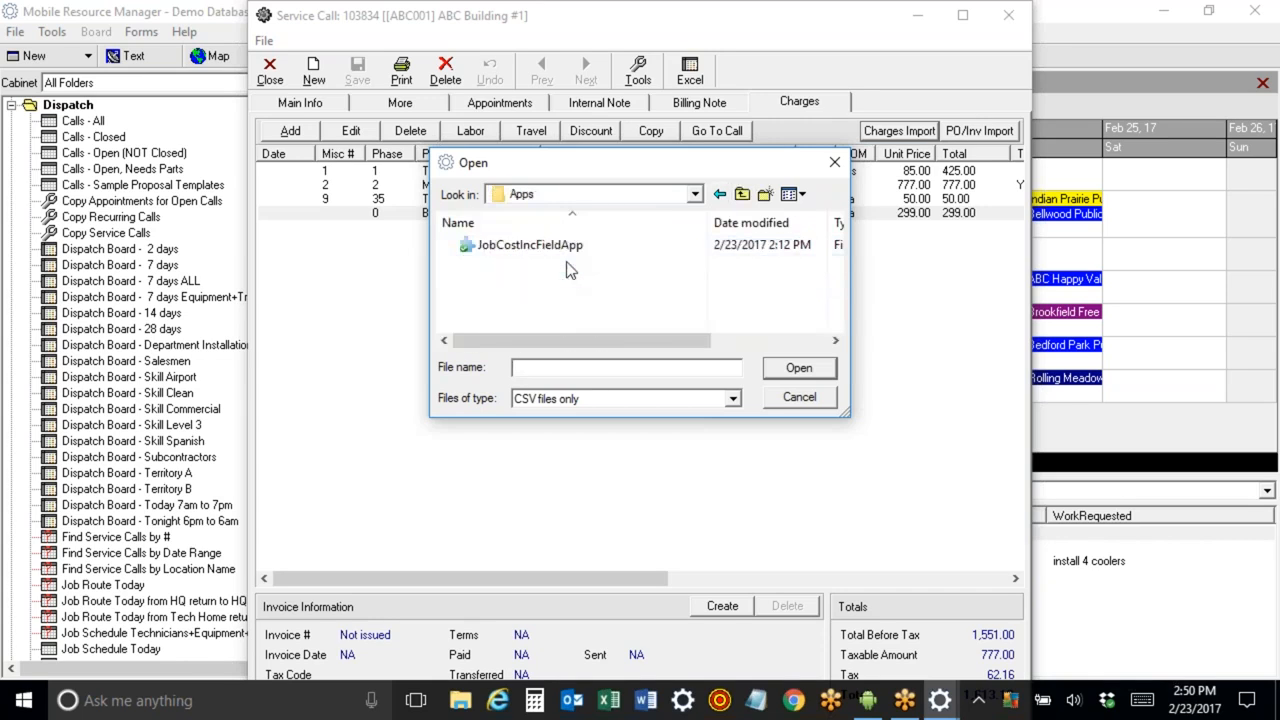
double_click(570, 252)
click(488, 290)
double_click(488, 290)
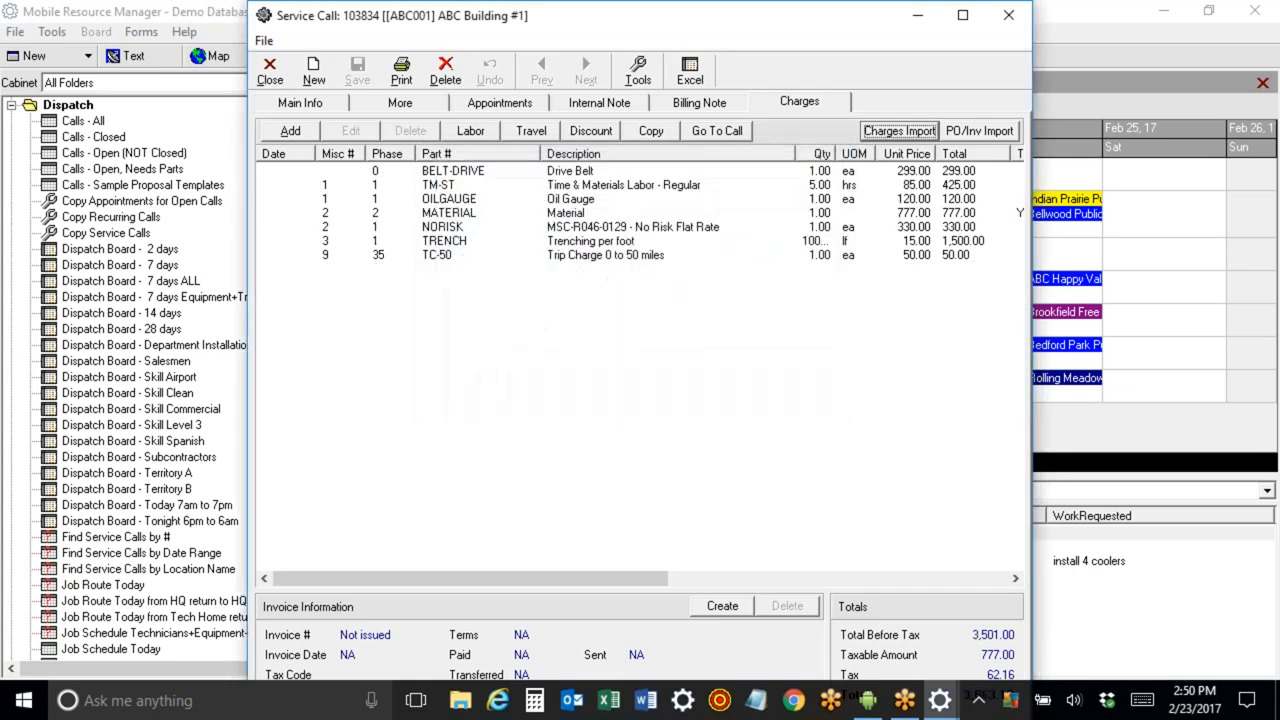
Review the imported charge lines one by one.
click(580, 228)
click(588, 242)
click(587, 256)
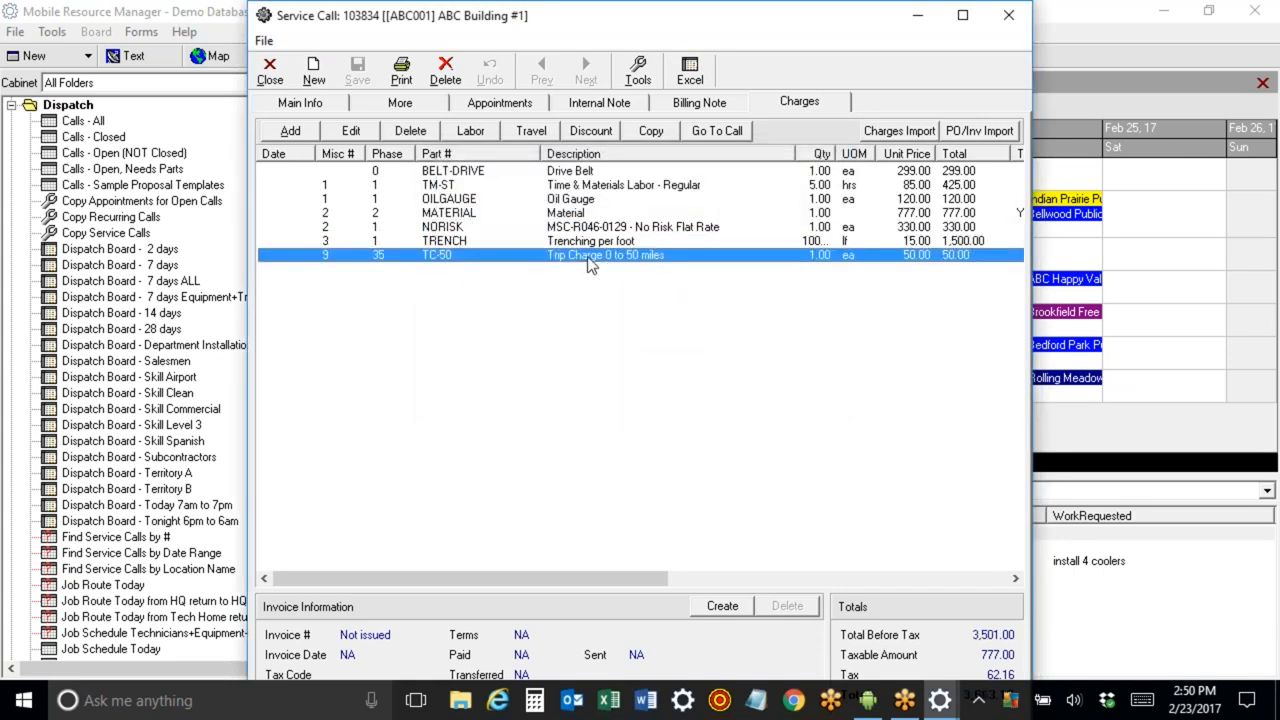
click(587, 241)
click(587, 230)
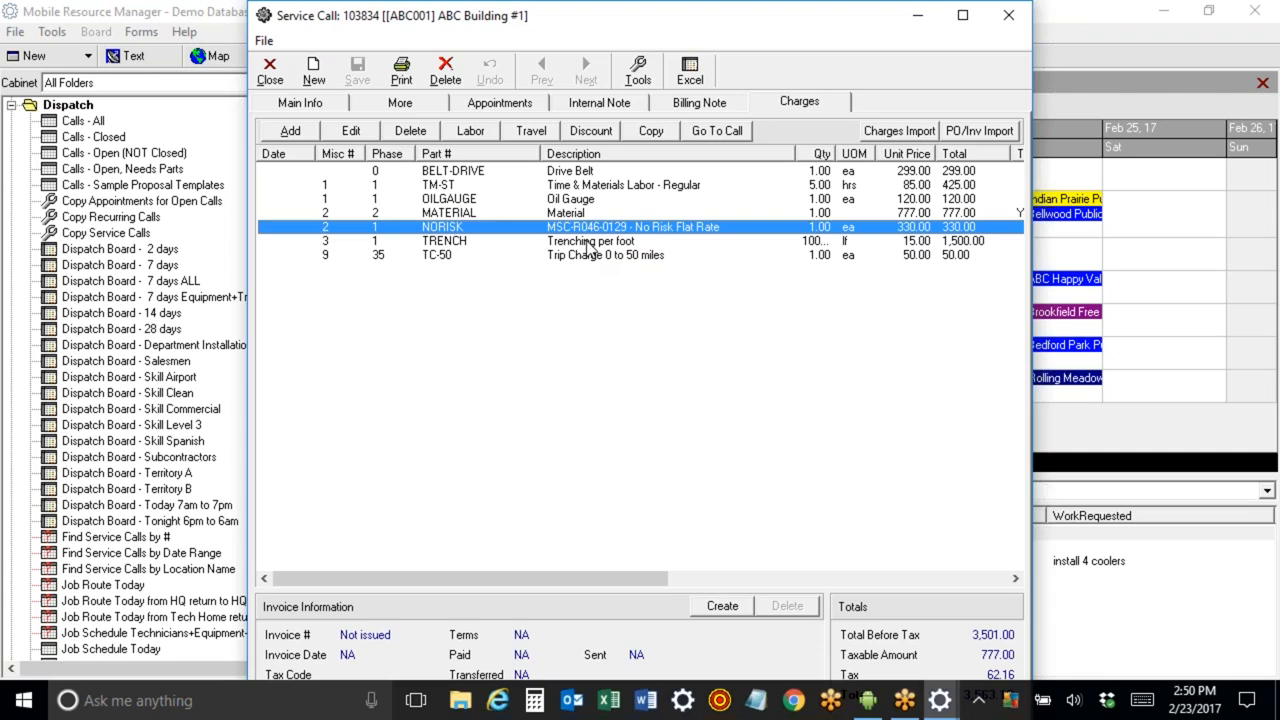
click(581, 243)
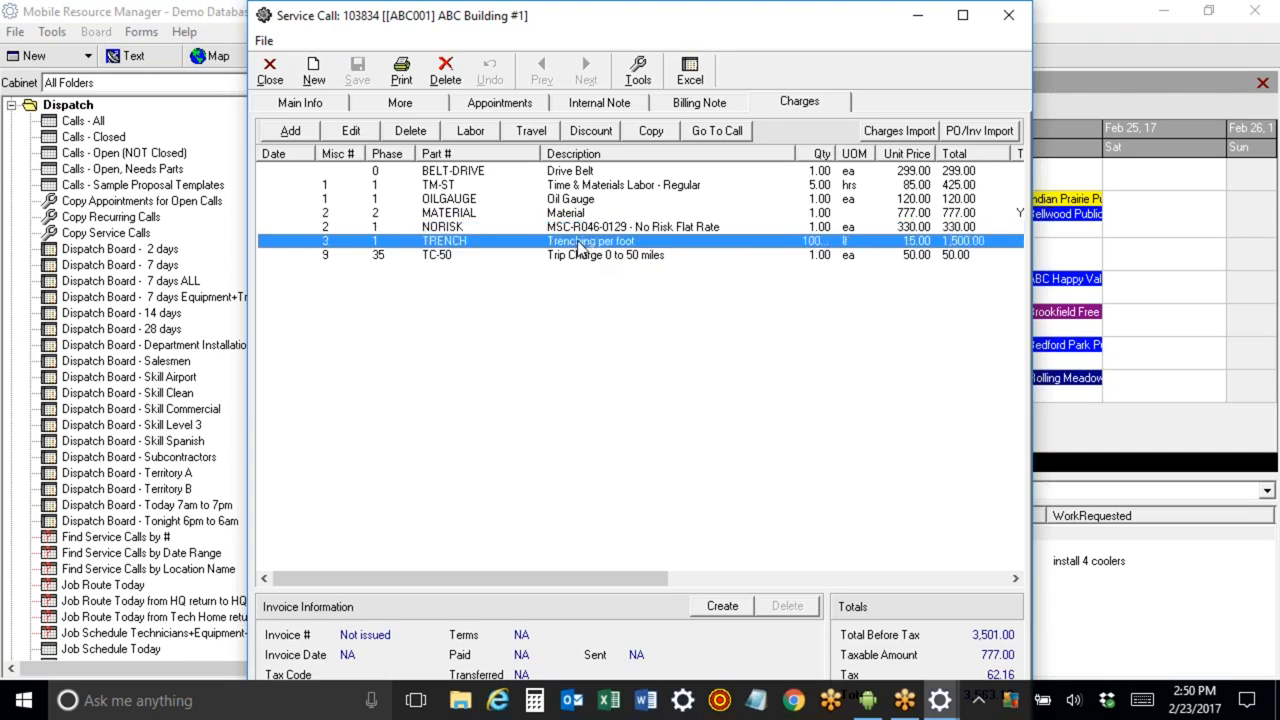
click(582, 256)
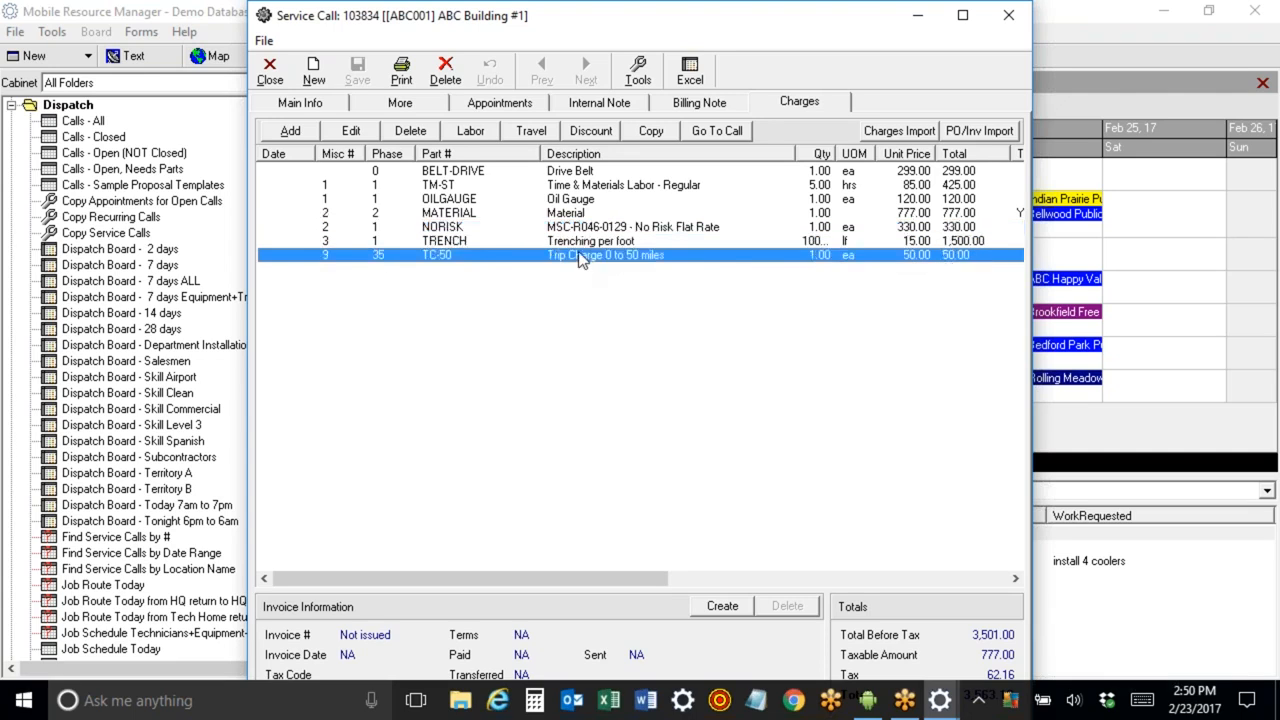
click(569, 217)
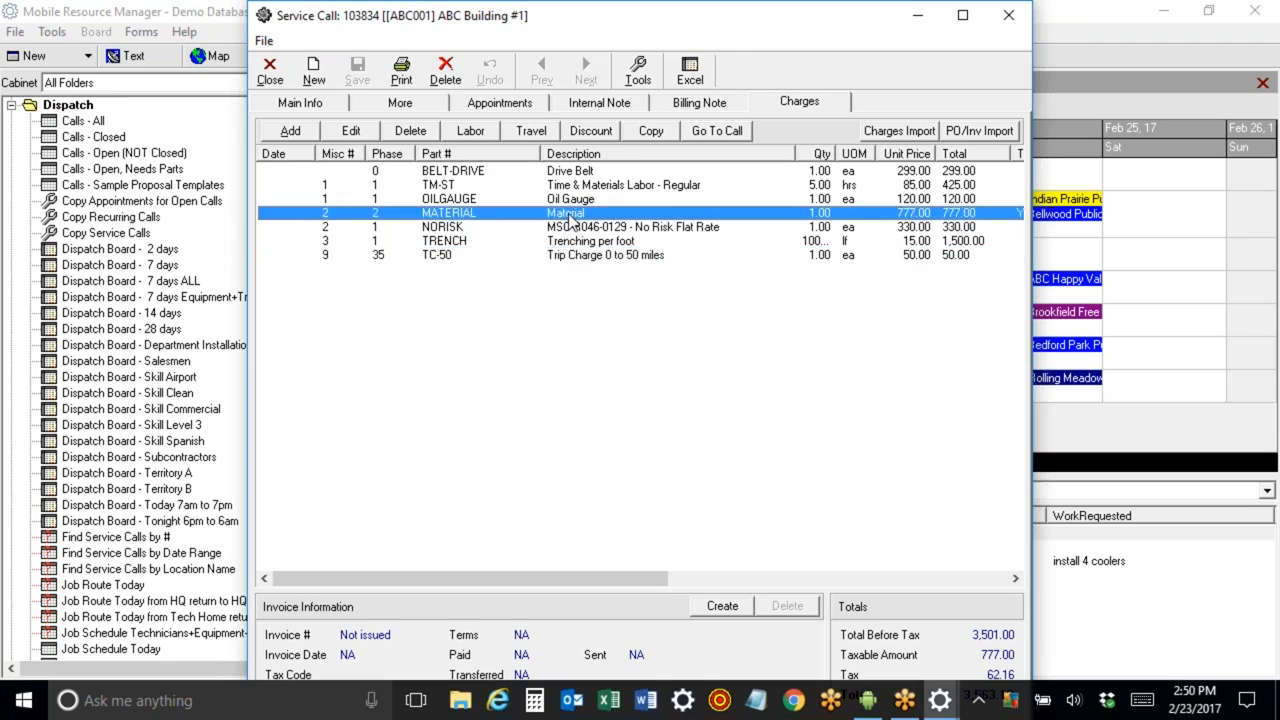
click(579, 174)
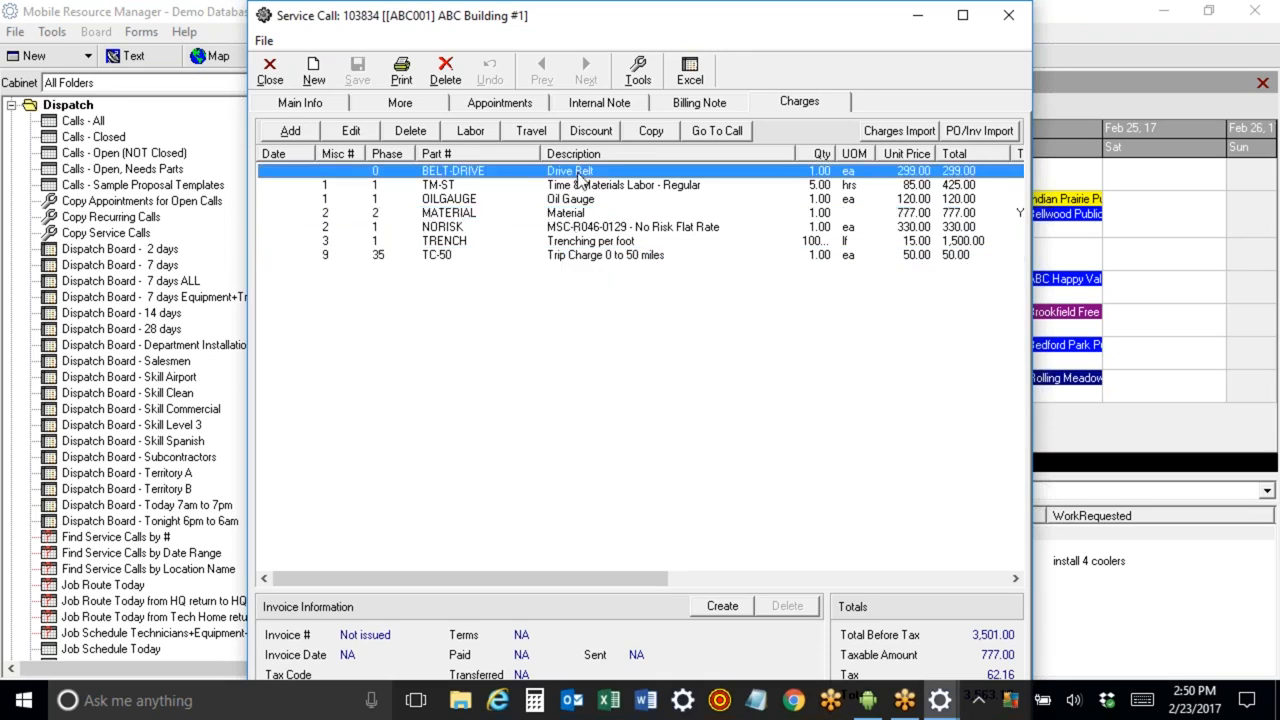
click(580, 187)
click(581, 213)
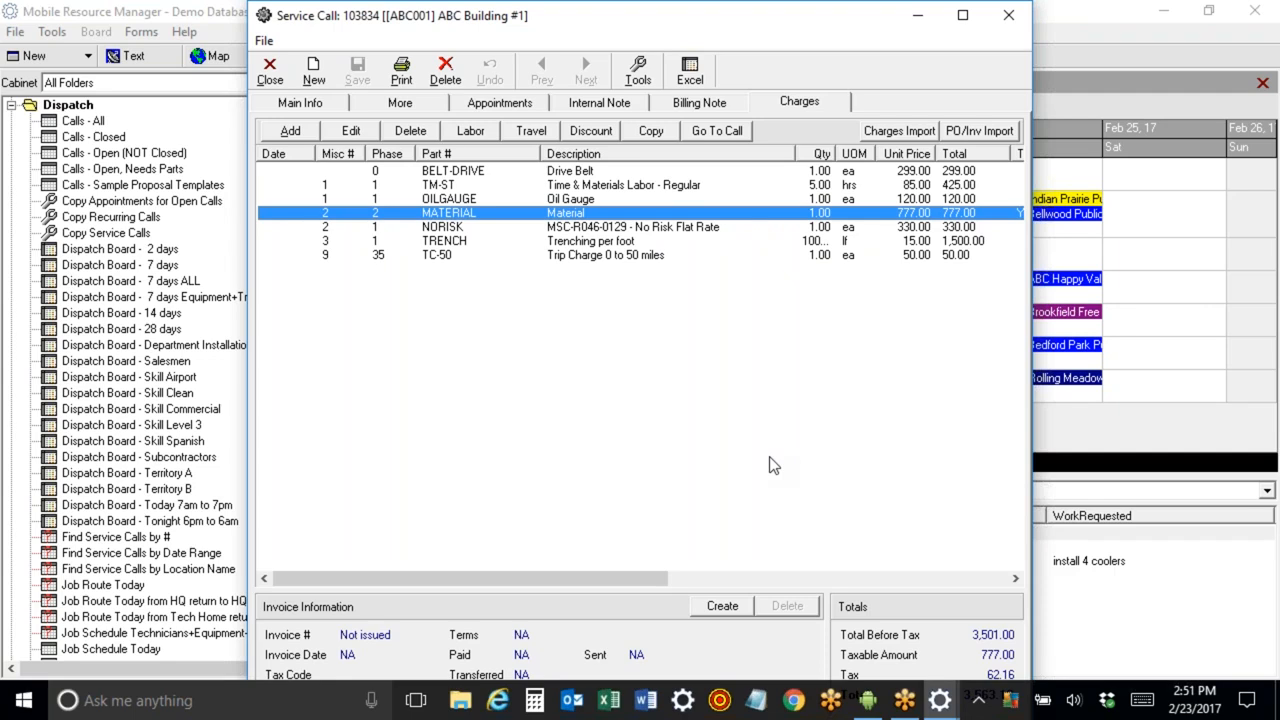
Delete the NORISK and TRENCH charge lines from the service call.
click(583, 228)
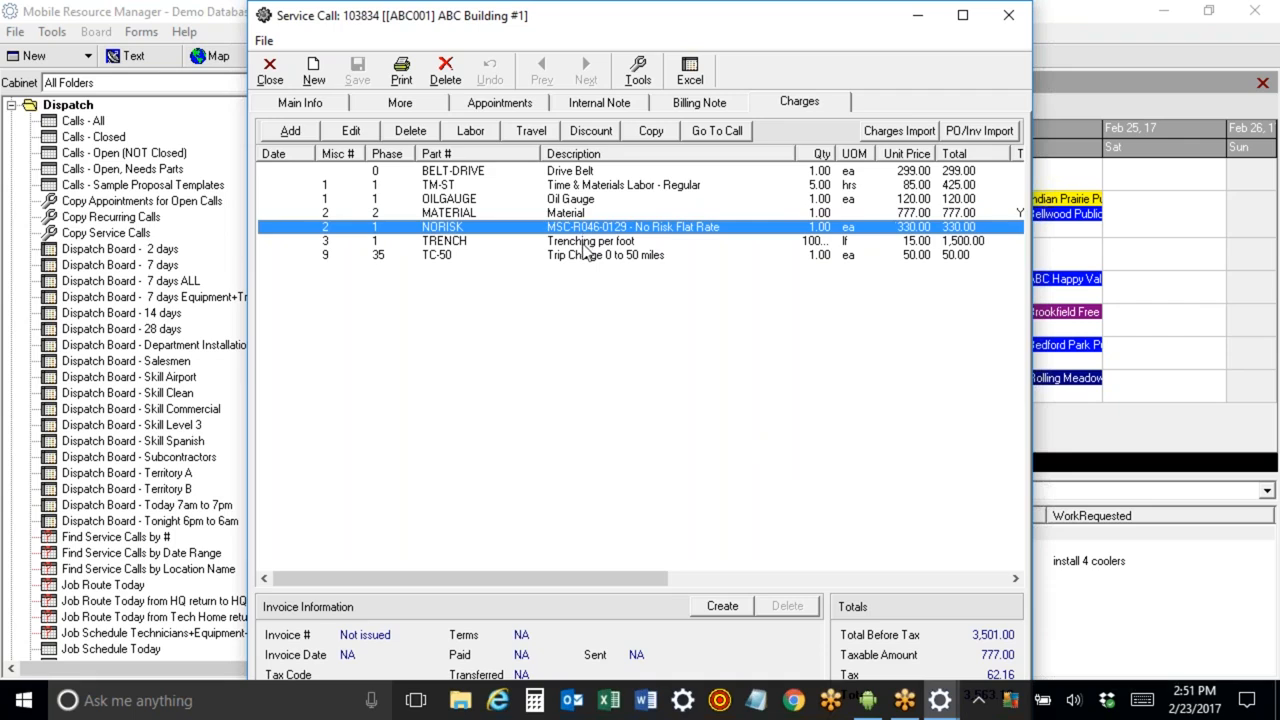
click(412, 131)
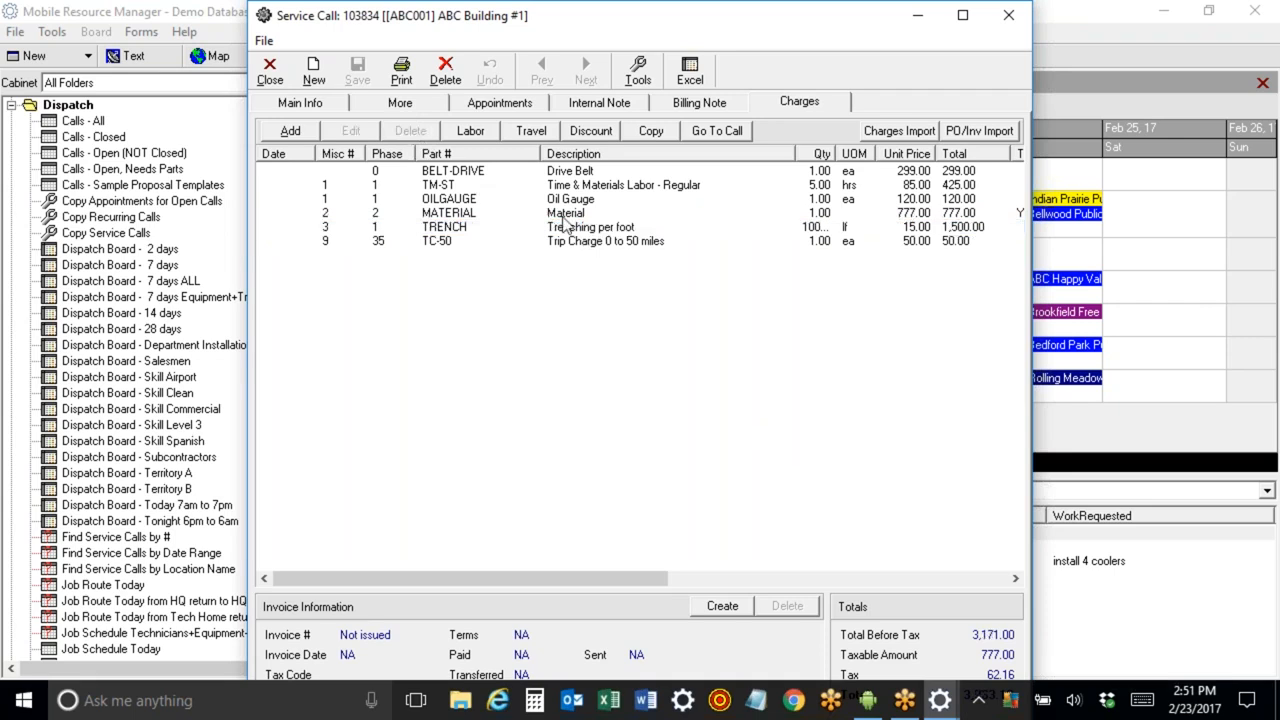
click(585, 228)
click(410, 131)
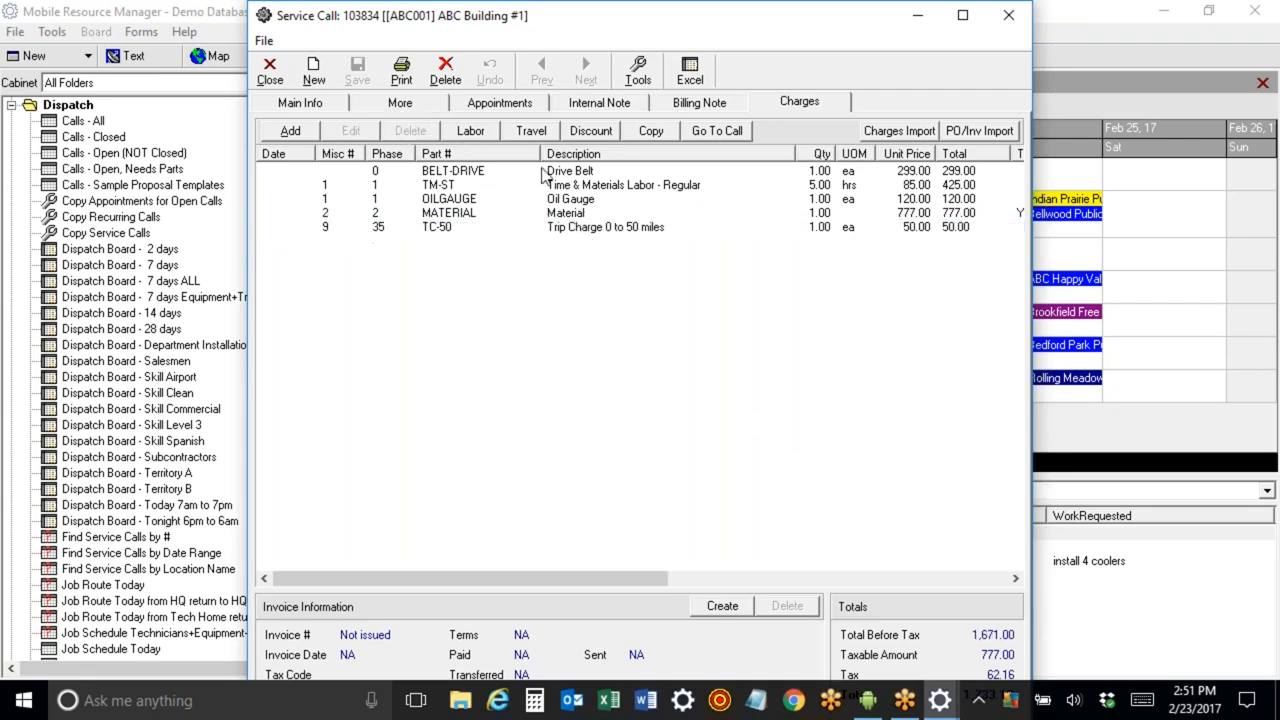
Open the BELT-DRIVE charge for editing and set its unit cost to 175.
click(570, 187)
click(572, 172)
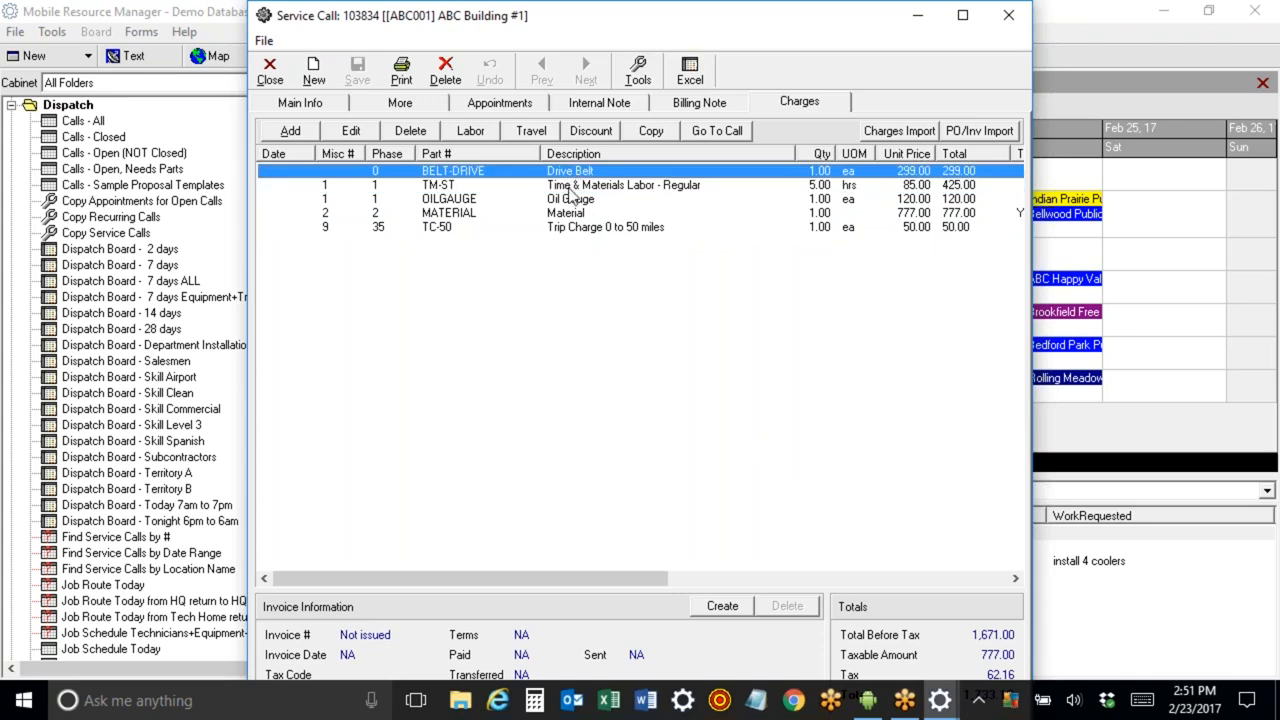
click(572, 199)
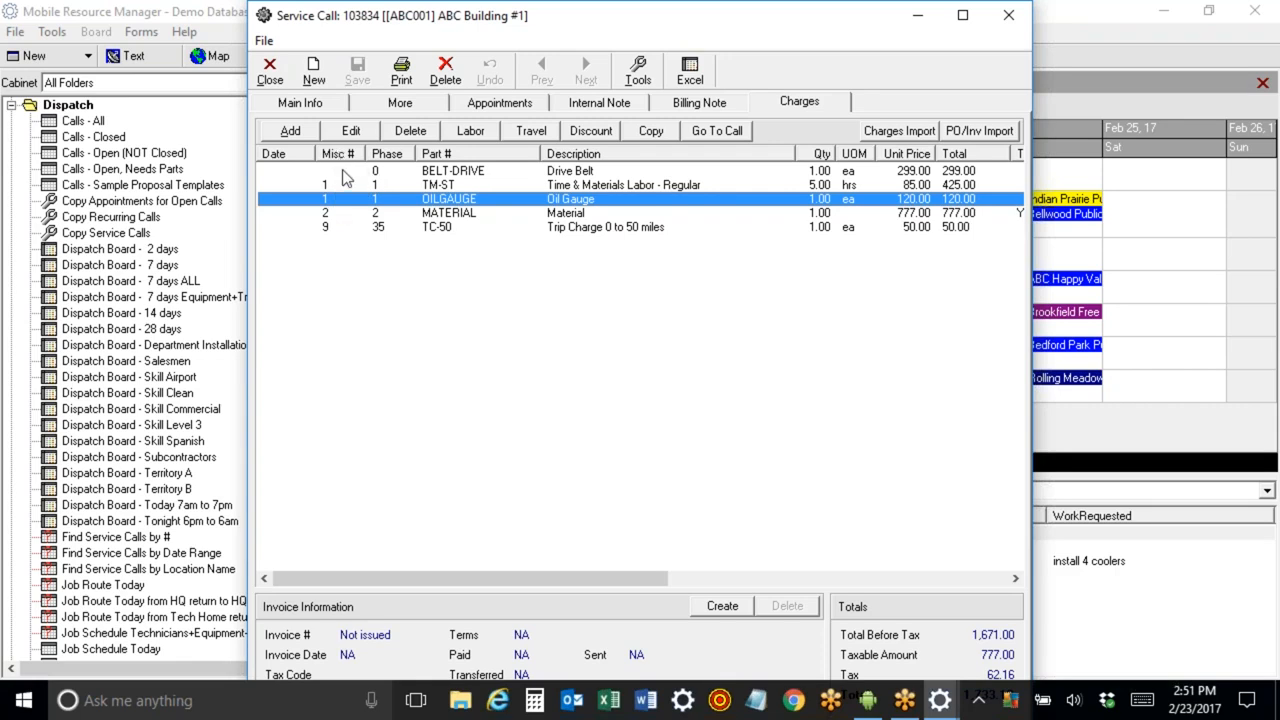
double_click(447, 177)
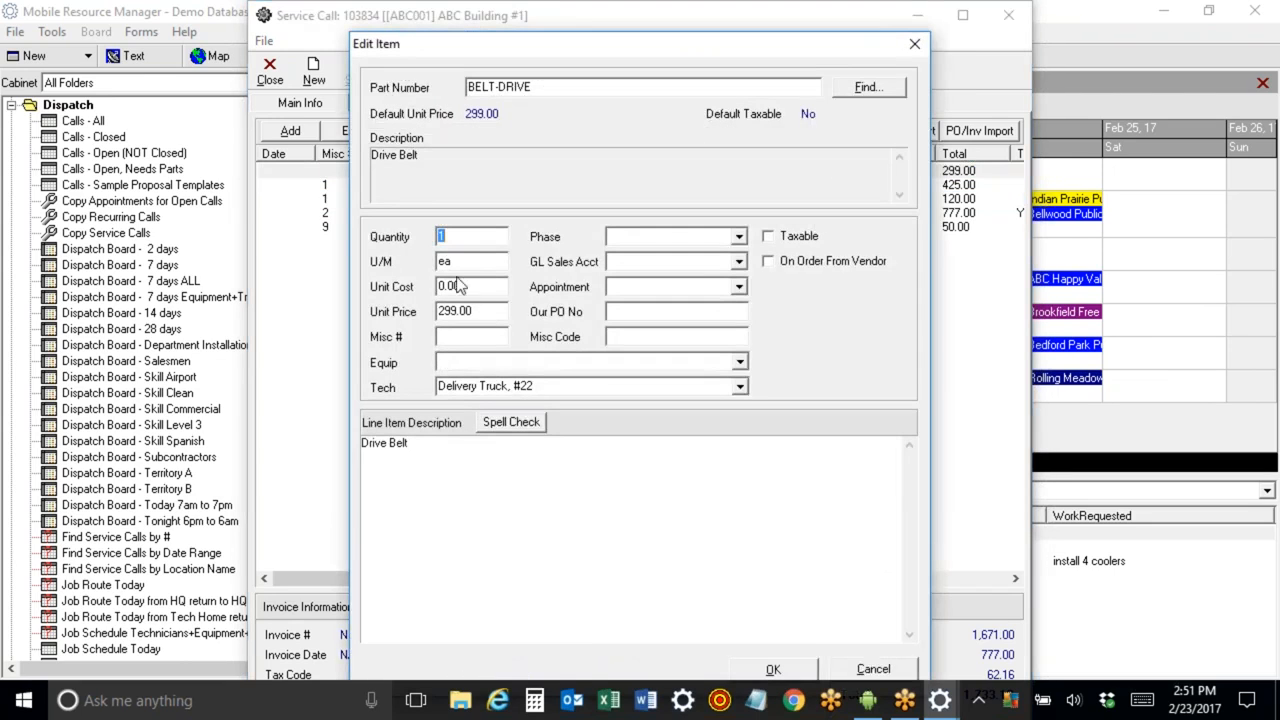
click(475, 286)
drag(494, 311, 408, 309)
click(440, 288)
text(175)
Enter 6566577 as the BELT-DRIVE charge's Our PO No.
click(741, 388)
scroll(736, 446, up, 2)
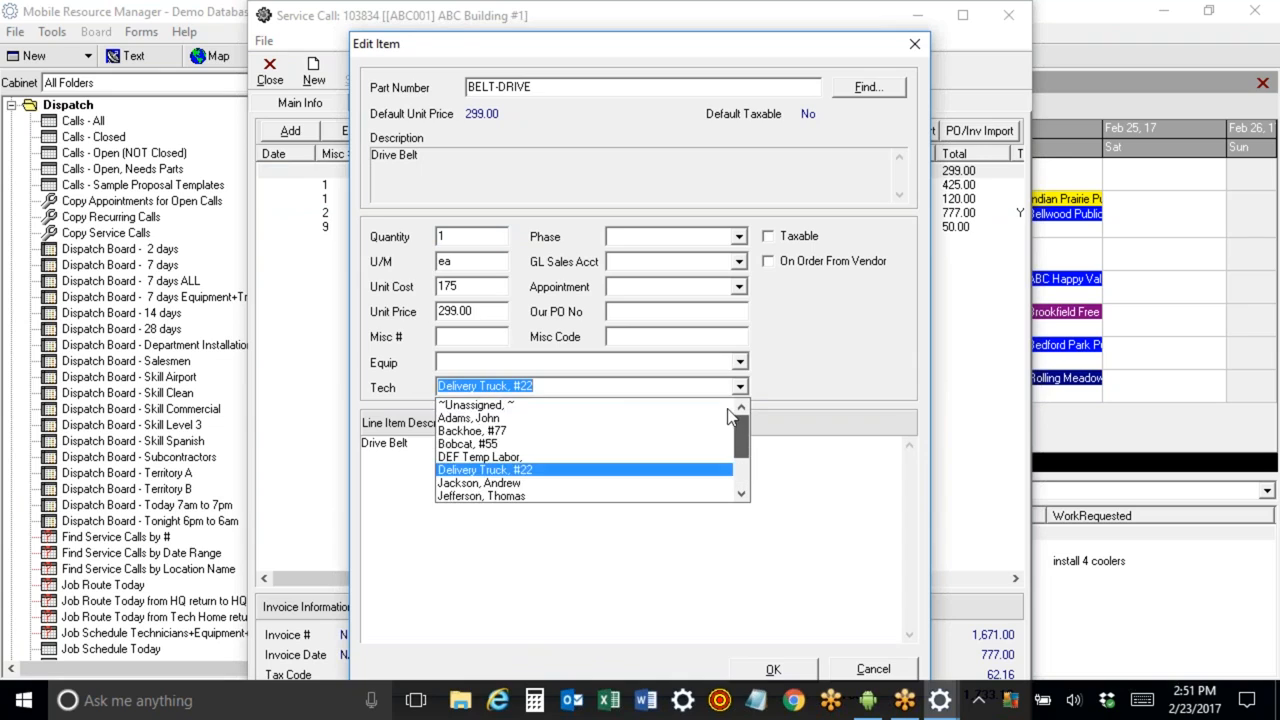
click(788, 356)
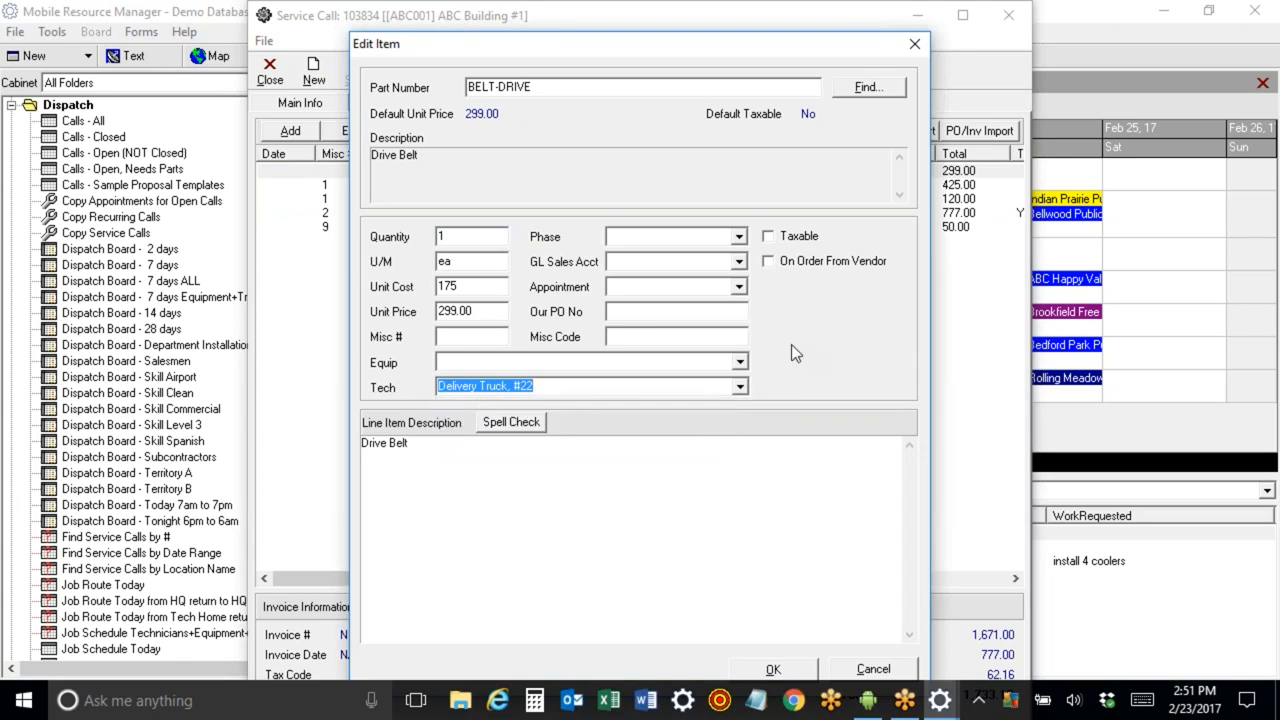
click(632, 316)
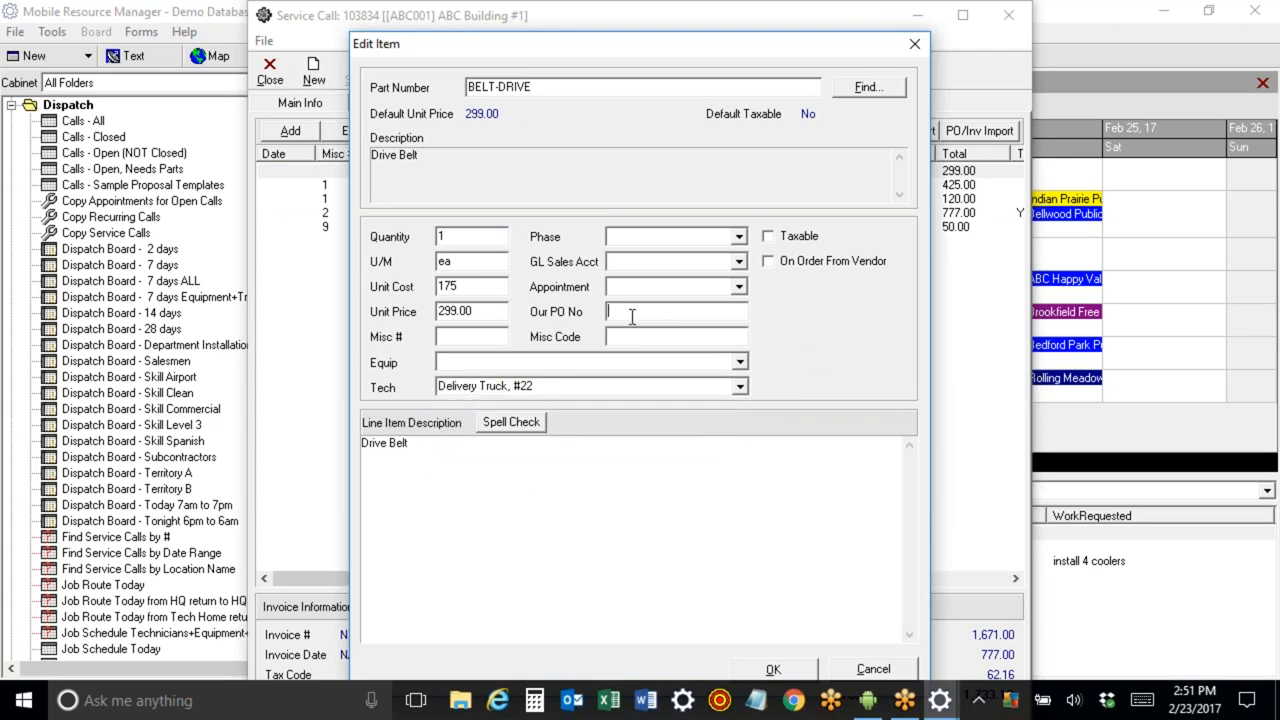
text(6566577)
Link the charge to the Generator GE 2000 equipment, clear its tech, and save the edited charge.
click(740, 364)
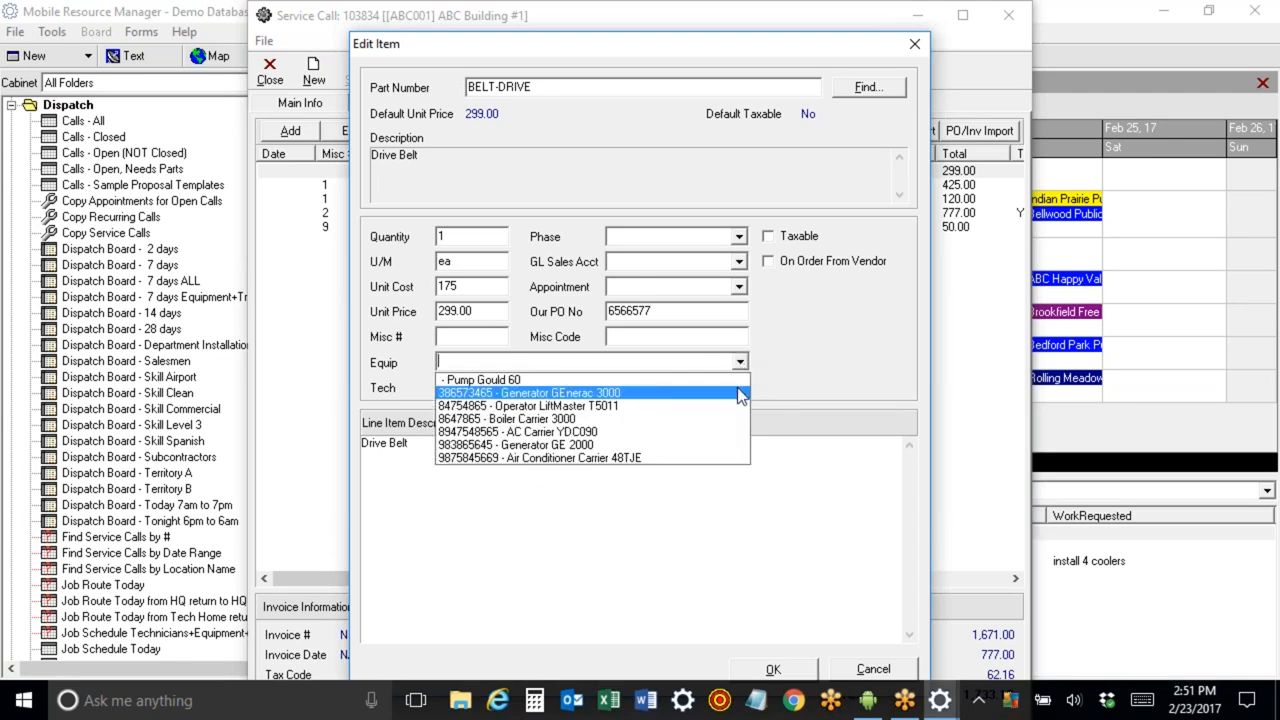
click(718, 445)
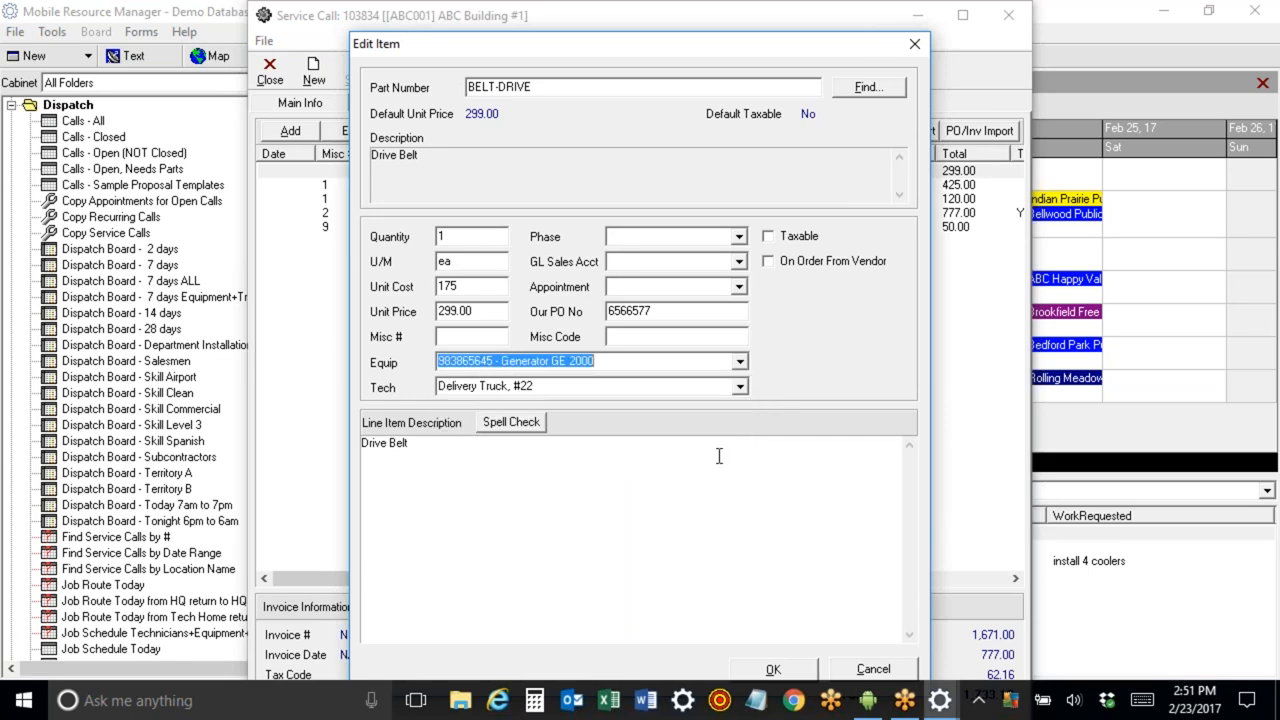
click(697, 386)
key(Delete)
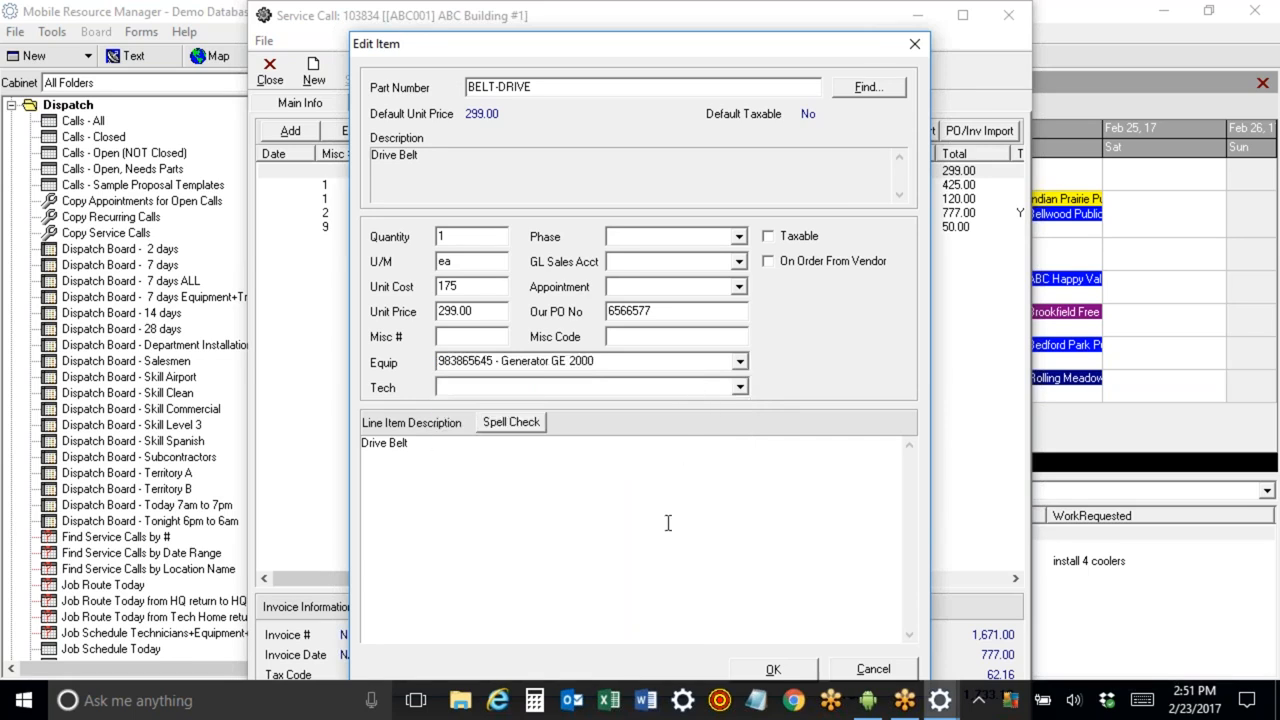
click(773, 670)
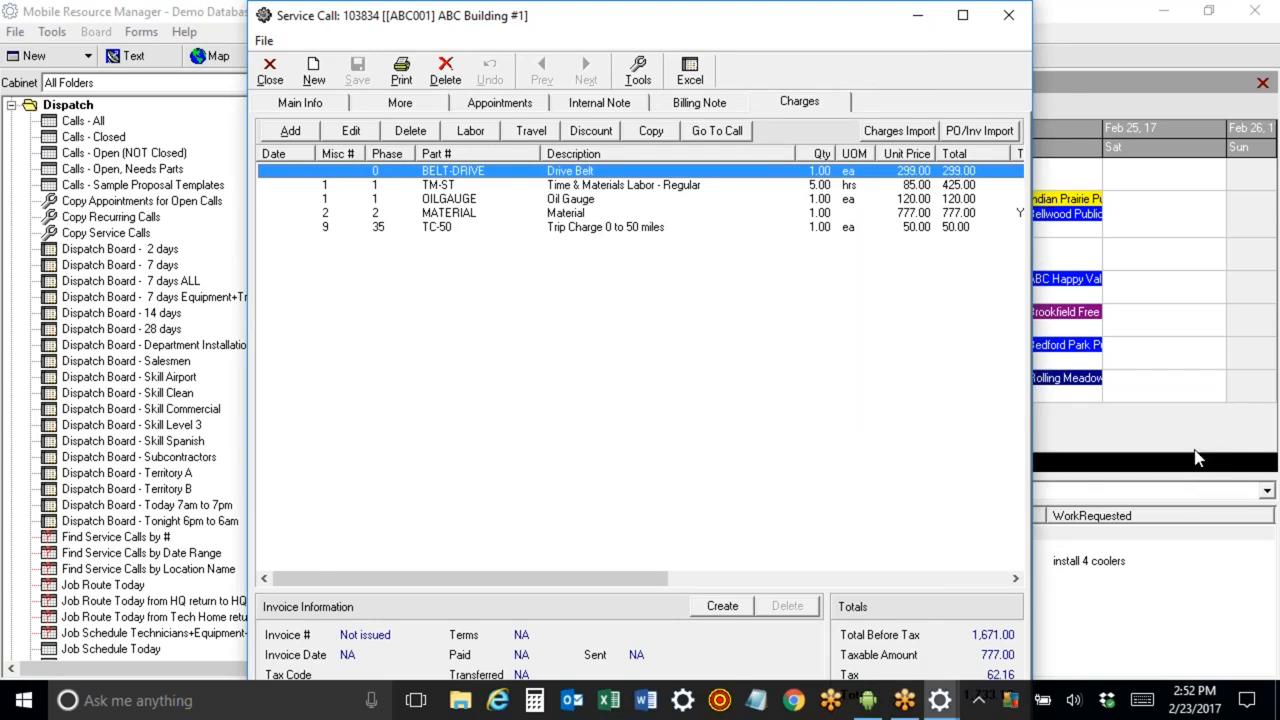
Close the service call window and return to the dispatch board.
click(270, 72)
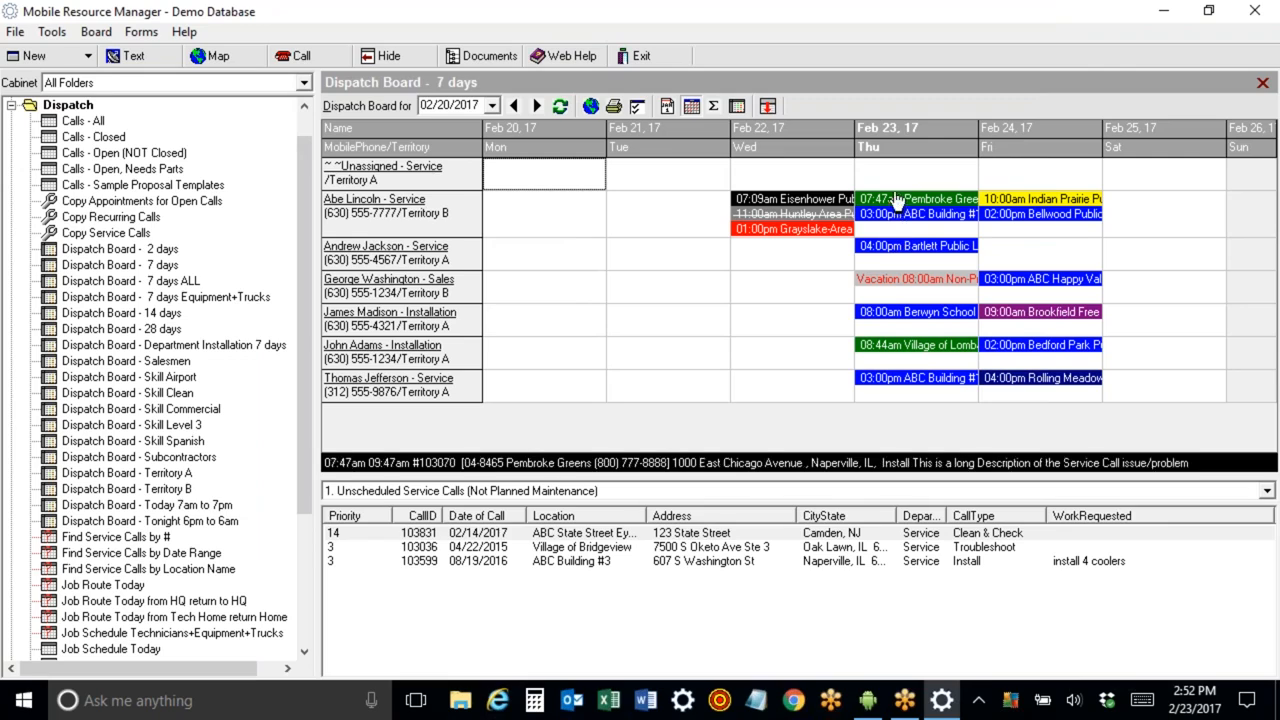
click(872, 703)
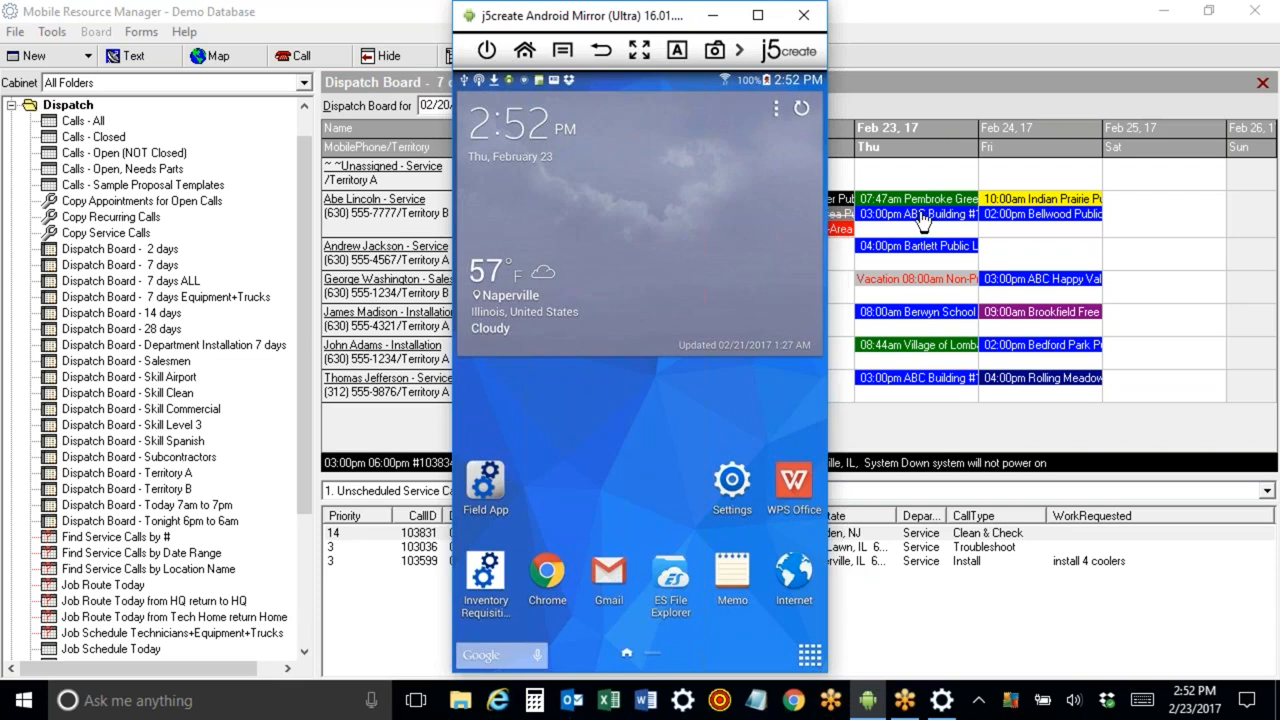
click(710, 16)
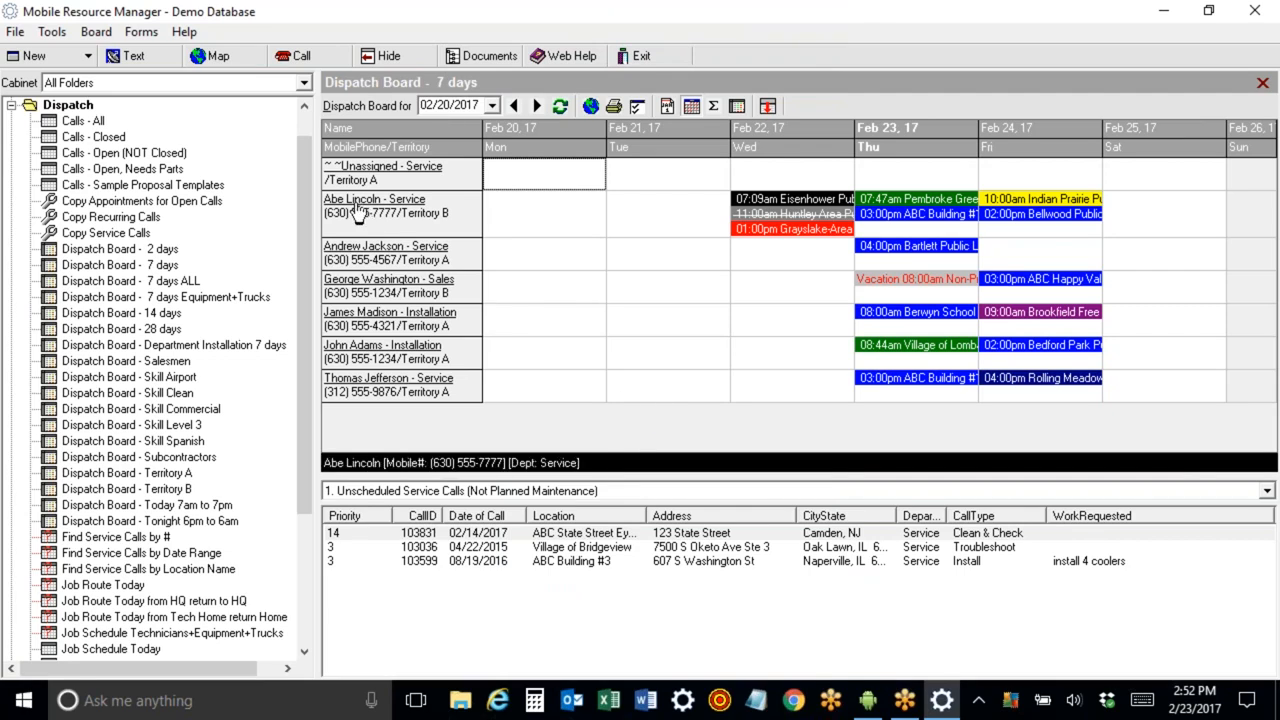
Set the depart time of Abe Lincoln's Pembroke Greens appointment to now and close its service call.
right_click(914, 206)
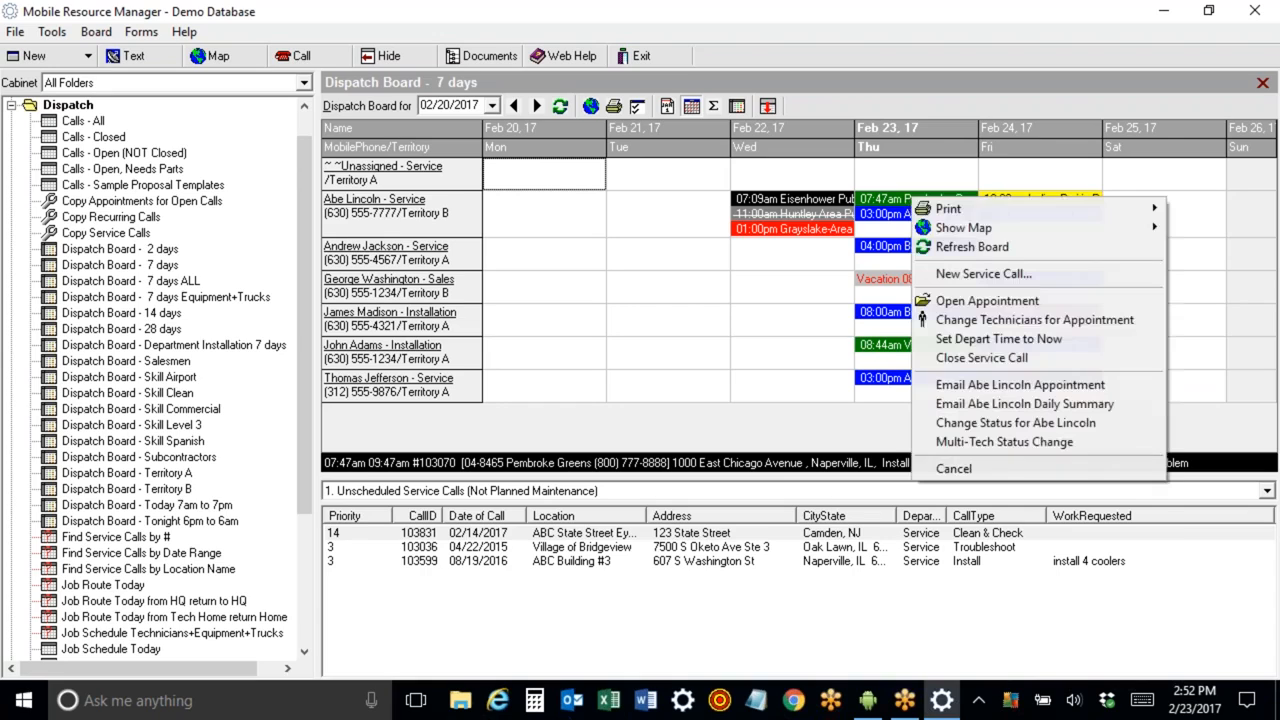
click(952, 346)
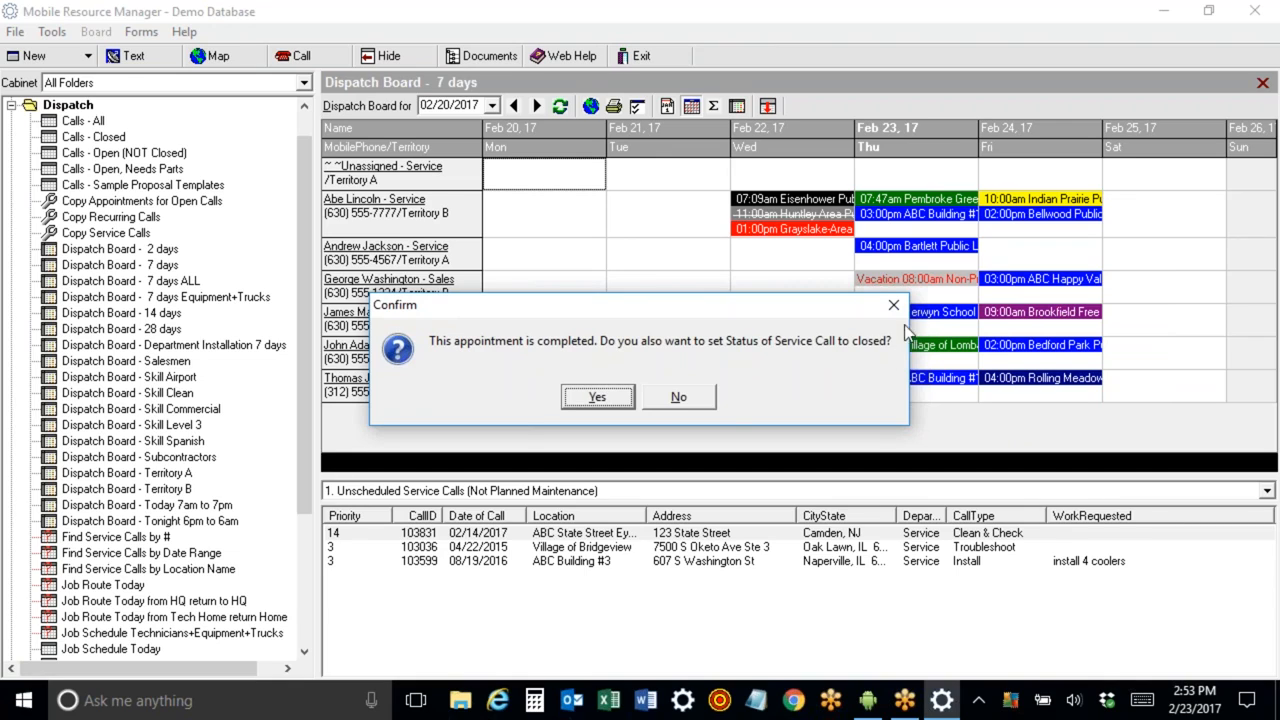
click(658, 398)
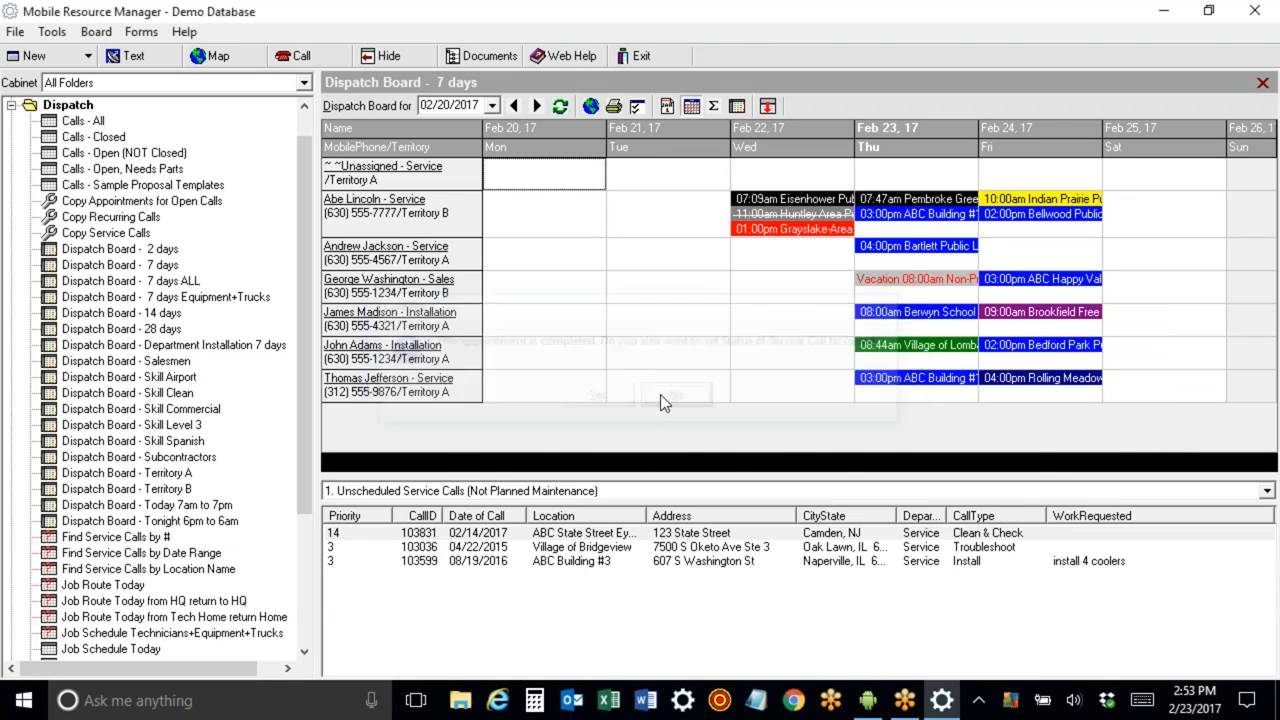
Open the Pembroke Greens service call and set the appointment's depart time to 11:30 am, confirming the call's closure.
double_click(924, 208)
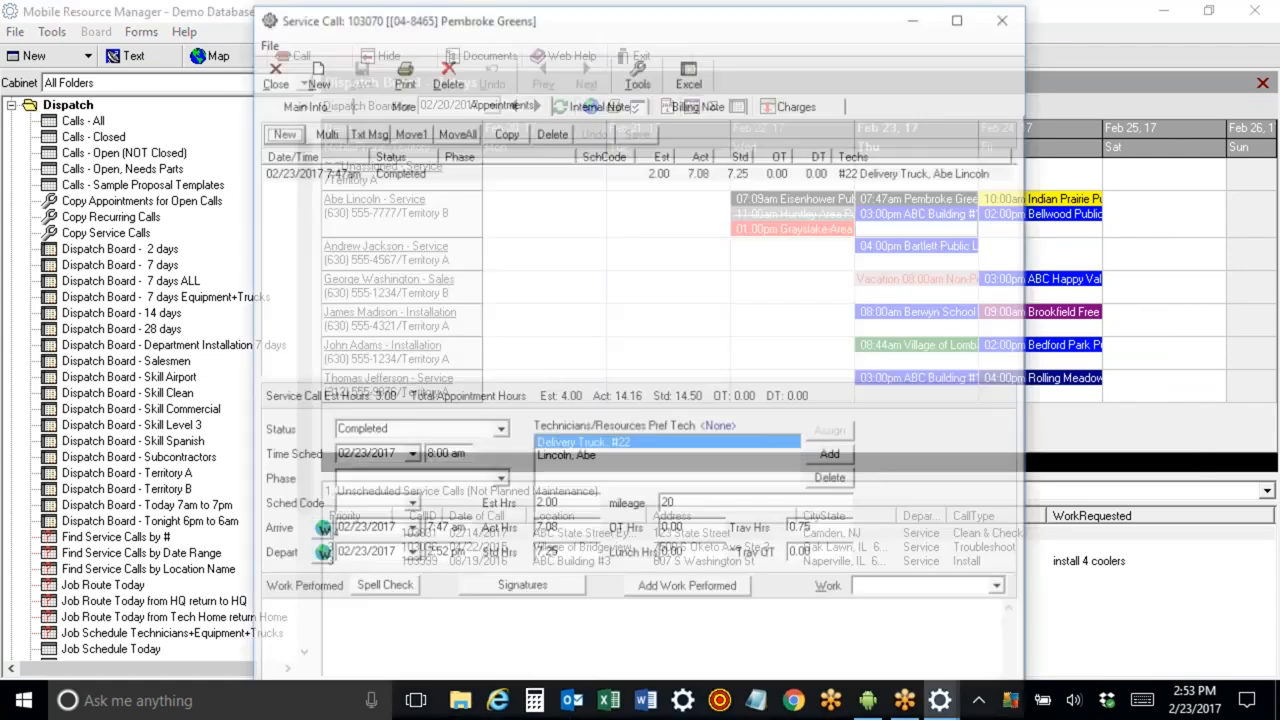
click(458, 556)
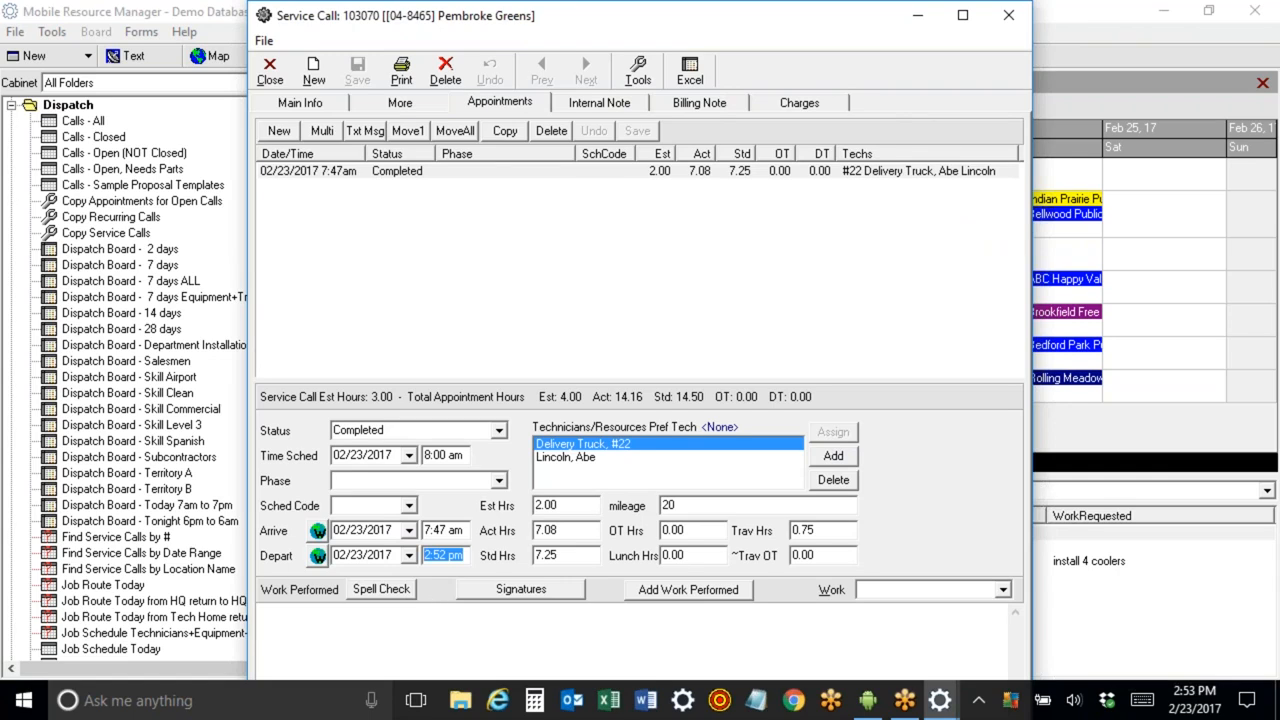
text(11:30 am)
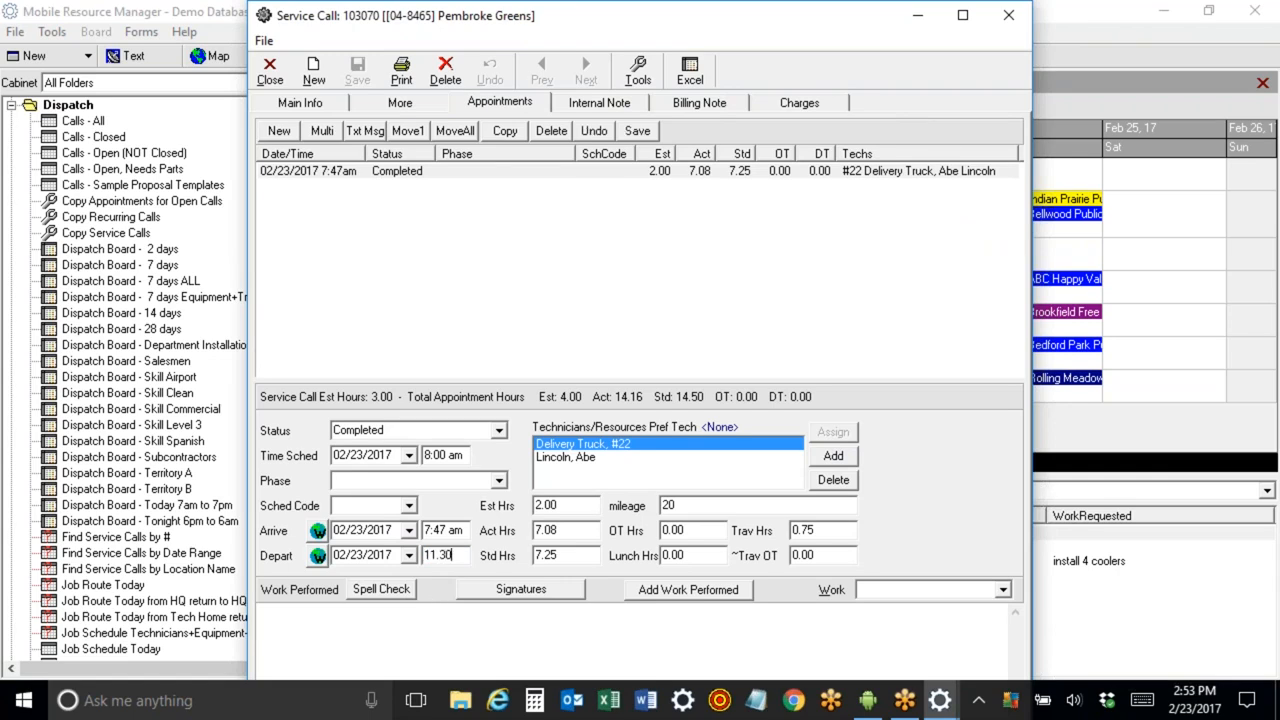
key(Tab)
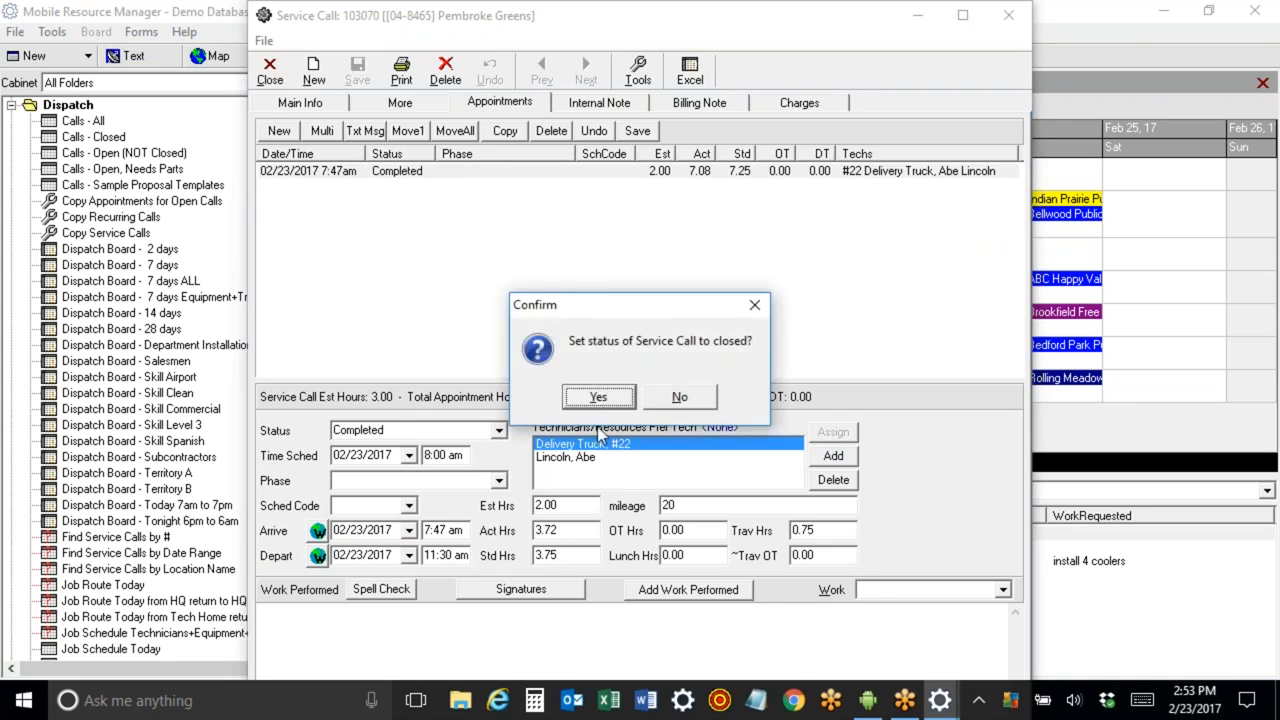
click(596, 397)
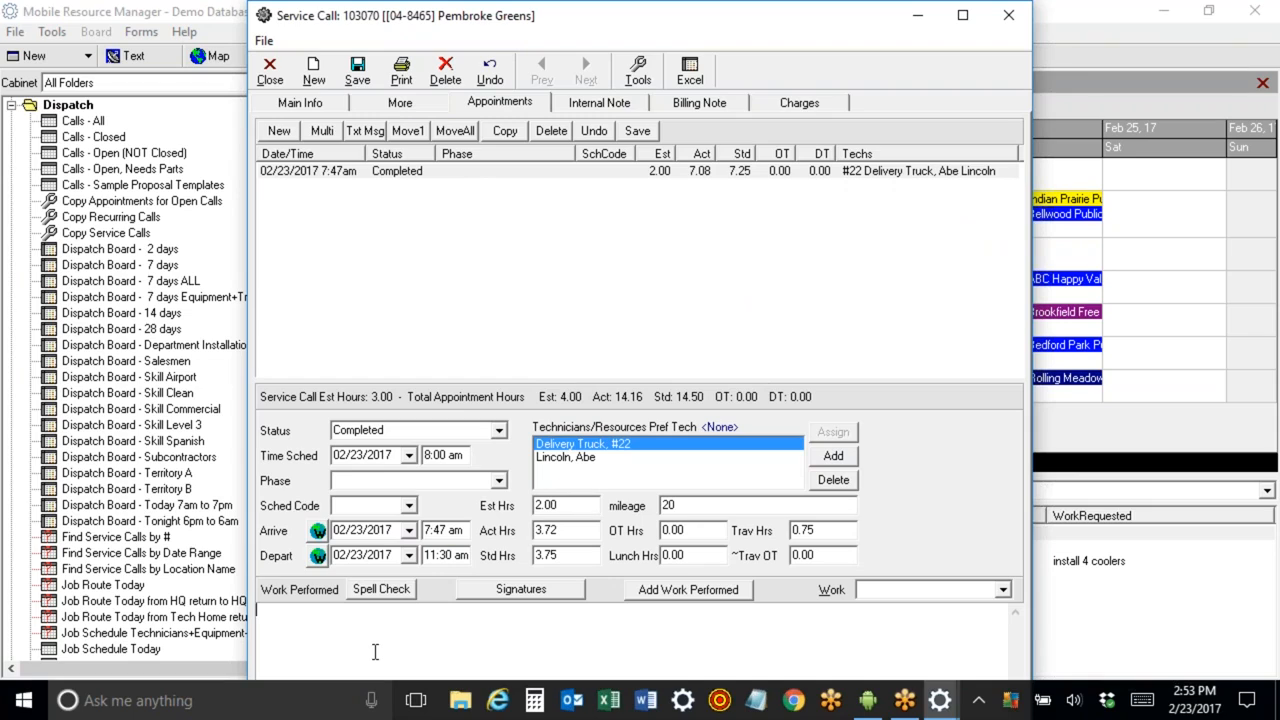
Enter "replaced power supply" as the work performed and save the appointment.
text(replaced power supply)
click(637, 131)
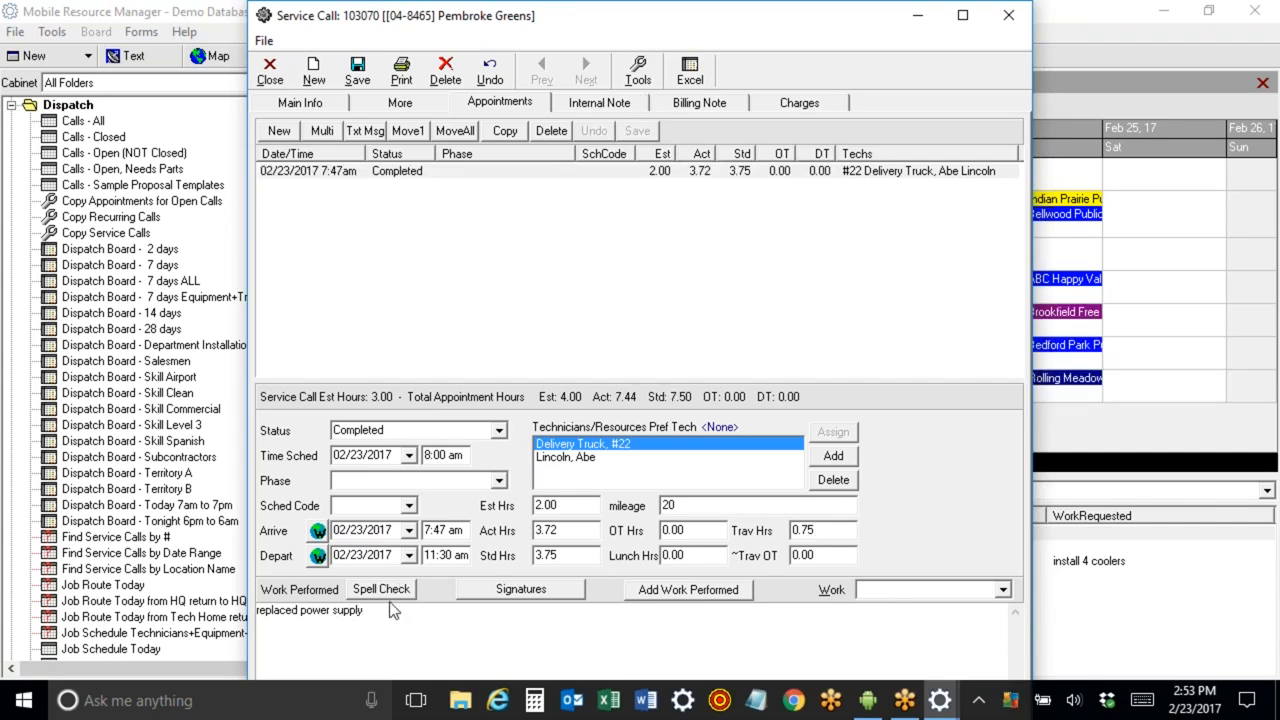
Add the PS-GE2000 Power Supply GE 2000 part as a new charge on the service call.
click(799, 103)
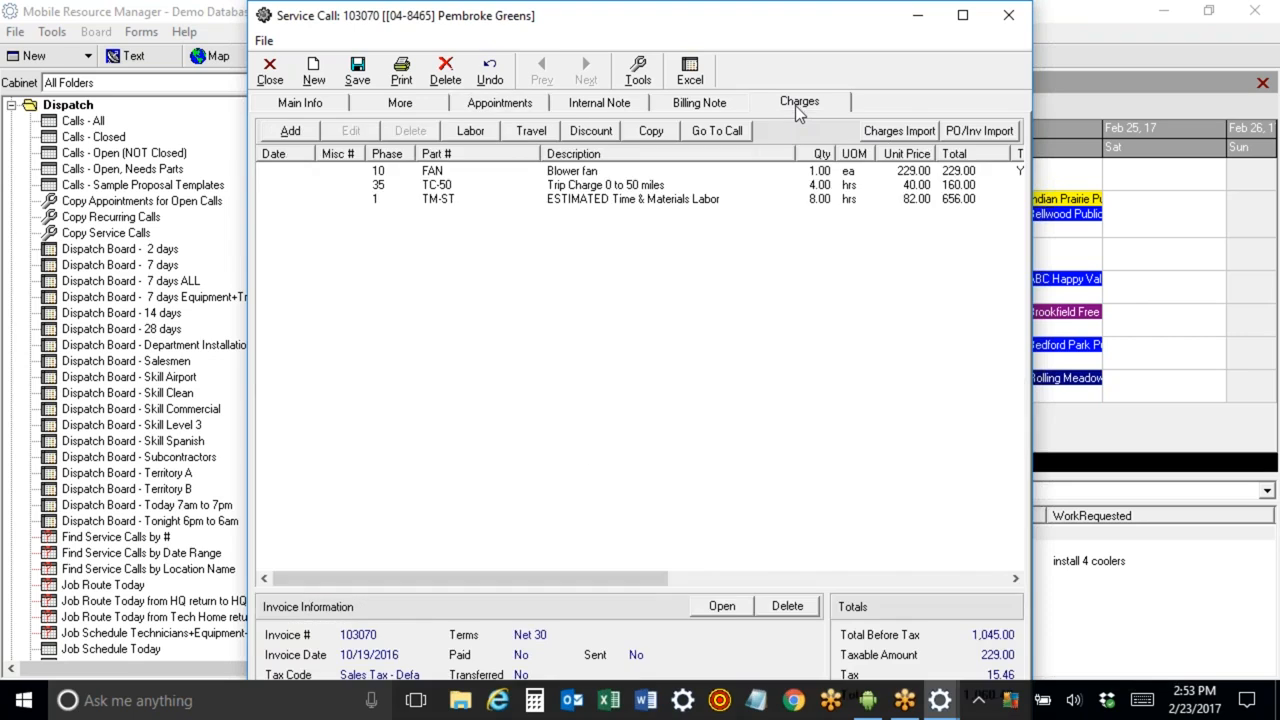
click(587, 172)
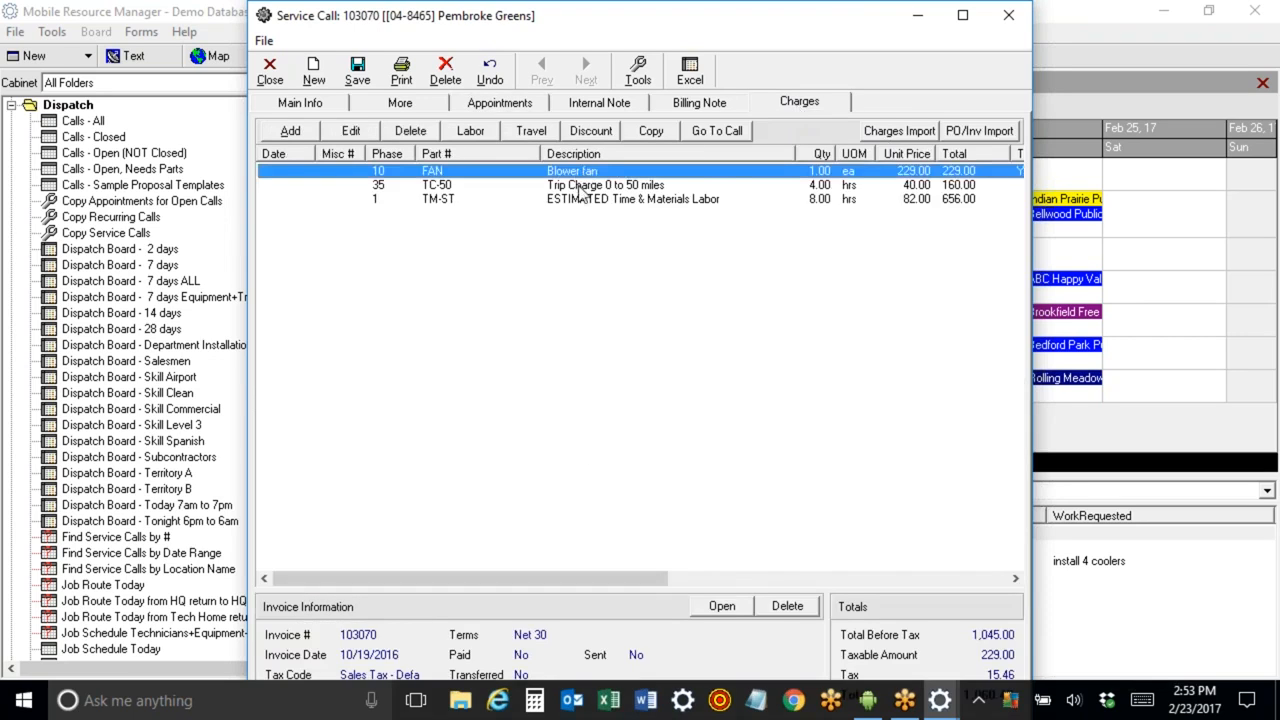
click(290, 131)
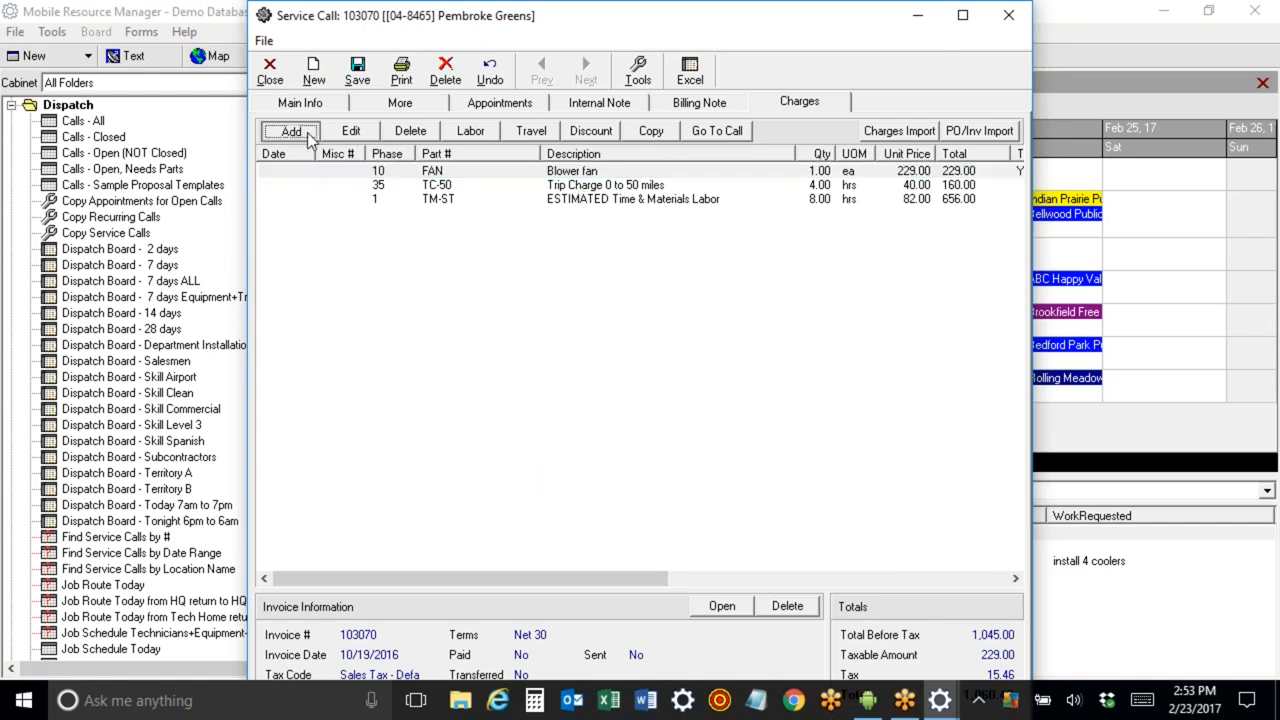
text(ps)
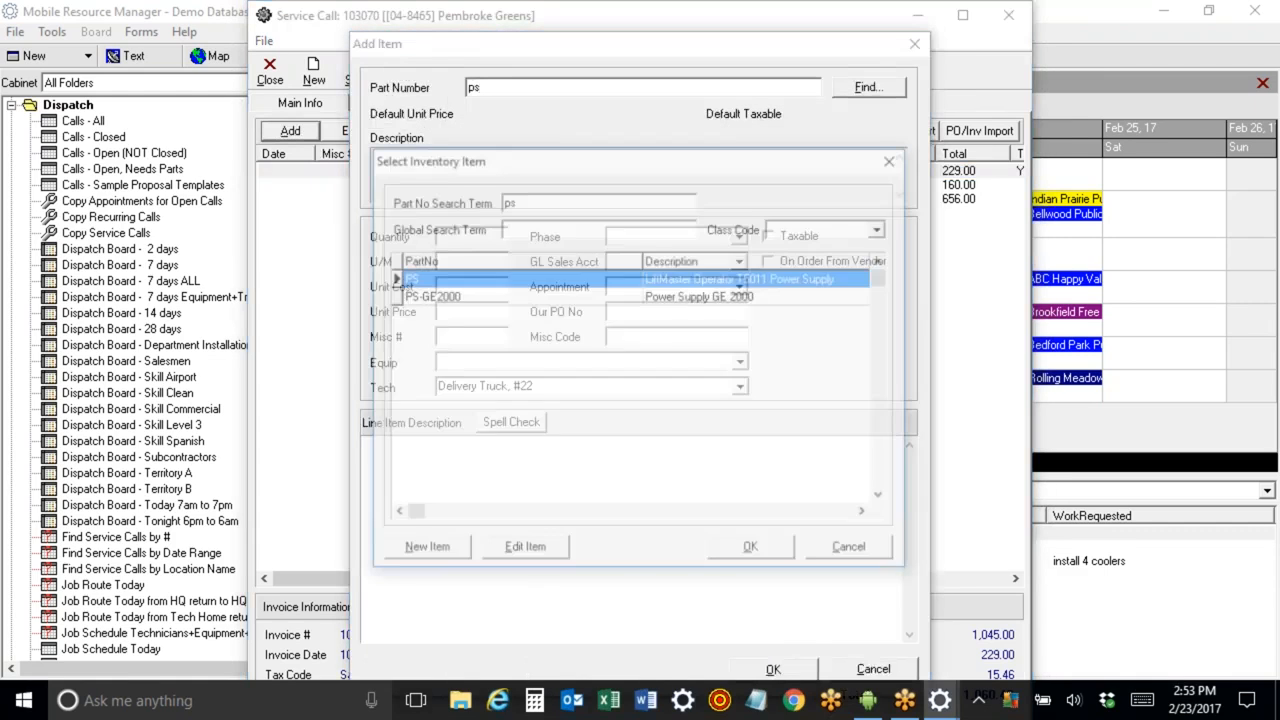
key(Tab)
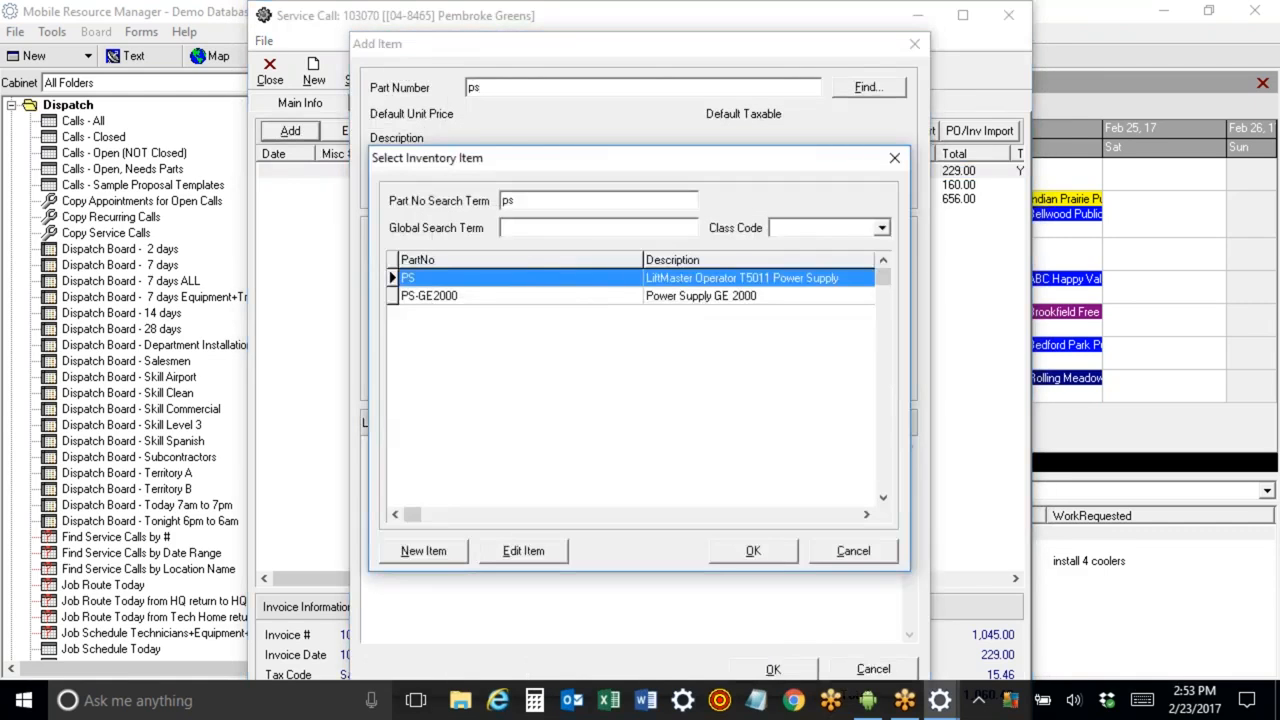
click(563, 297)
double_click(563, 297)
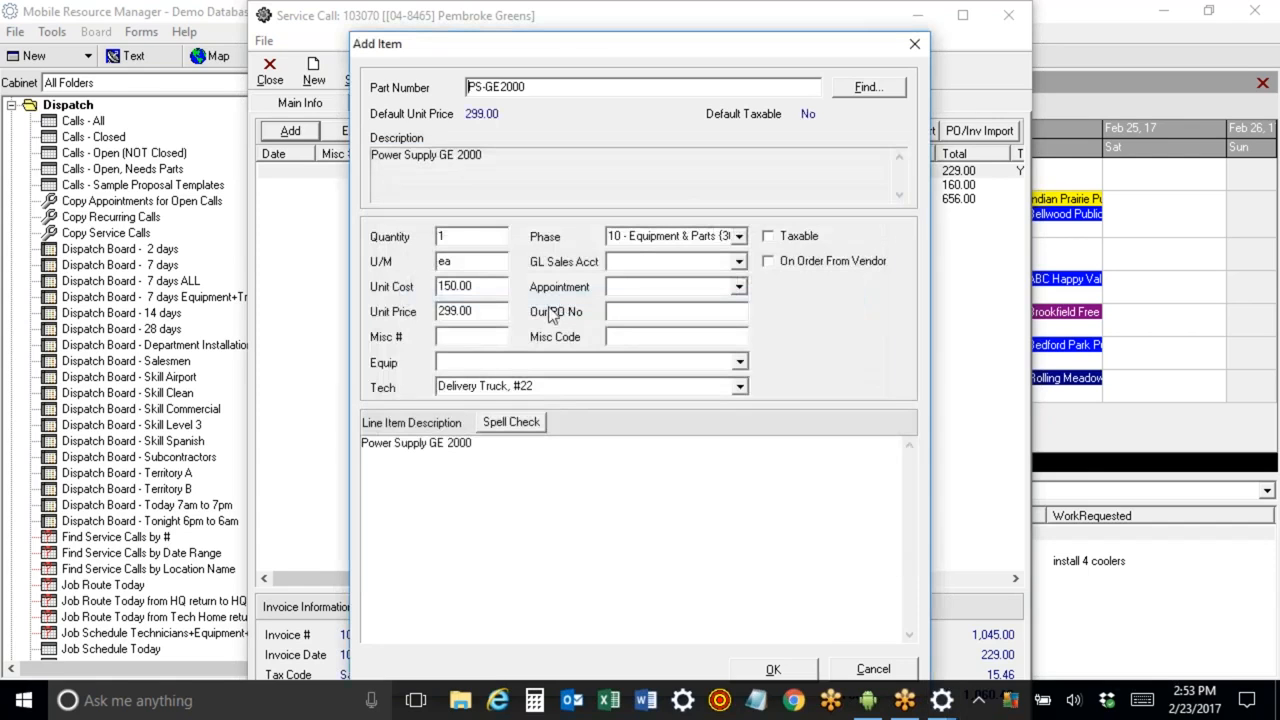
click(762, 670)
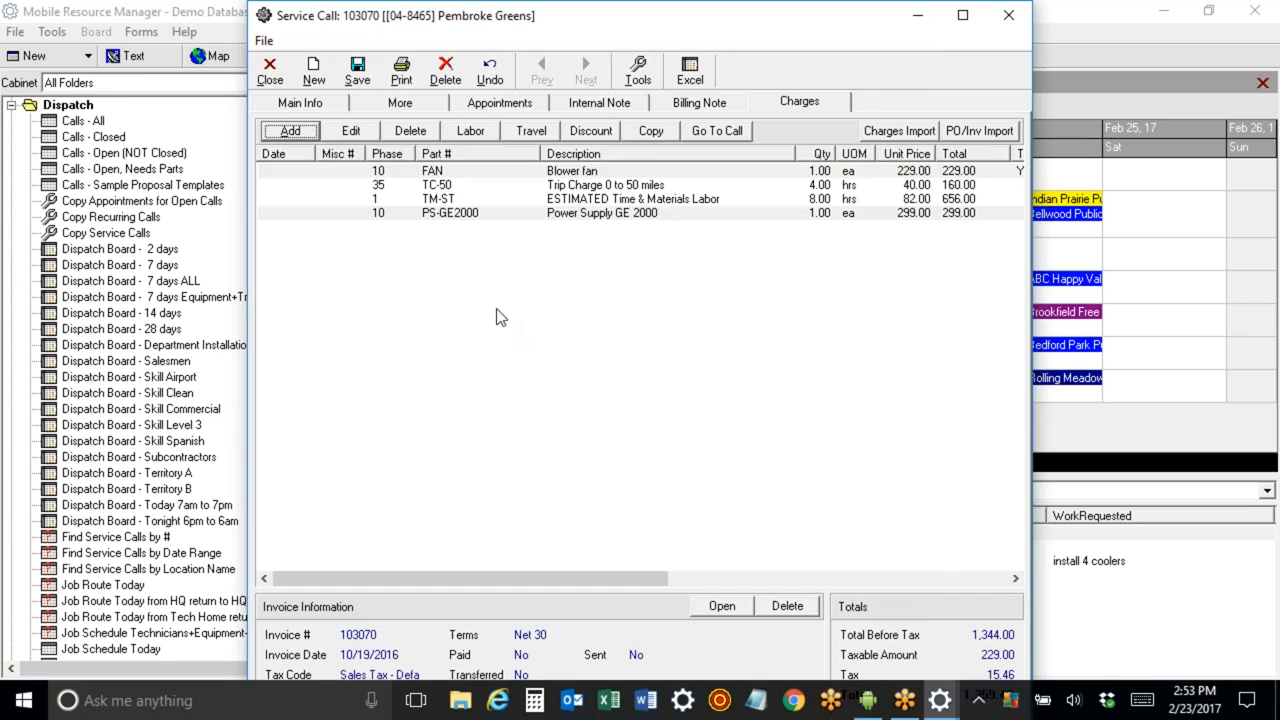
Delete the ESTIMATED Time & Materials Labor TM-ST charge line.
click(449, 218)
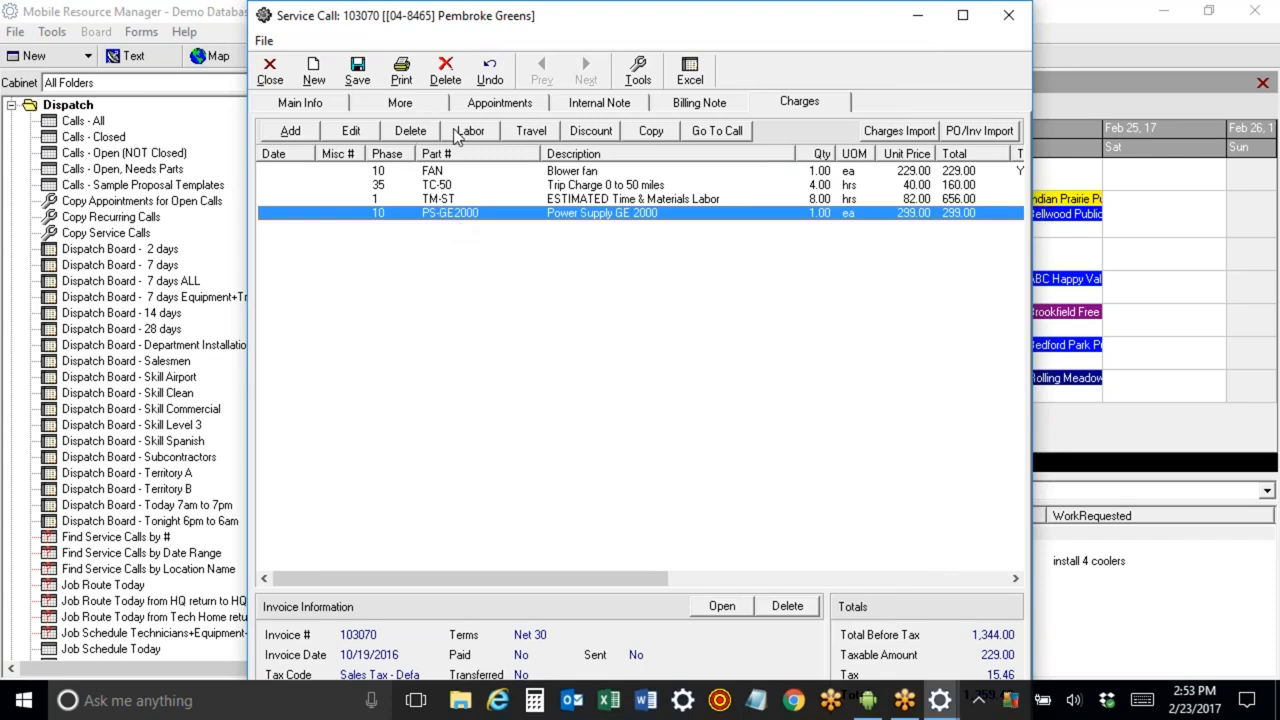
click(597, 200)
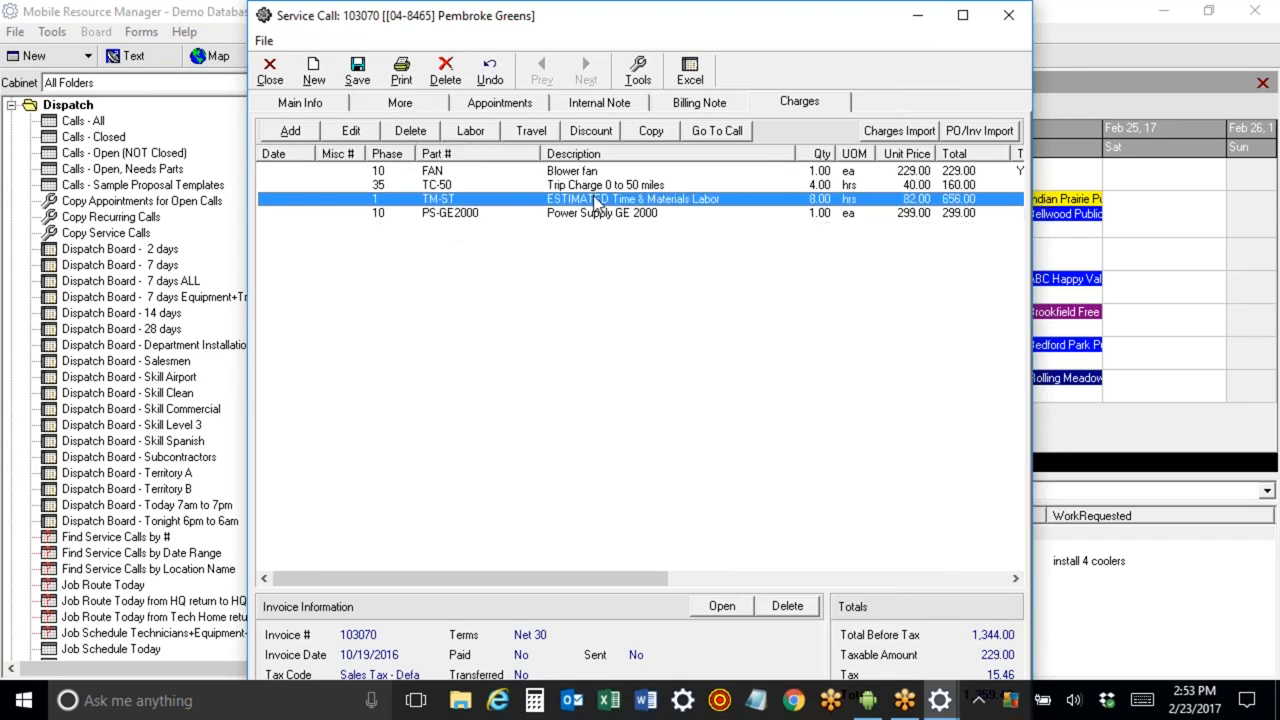
drag(517, 25, 478, 80)
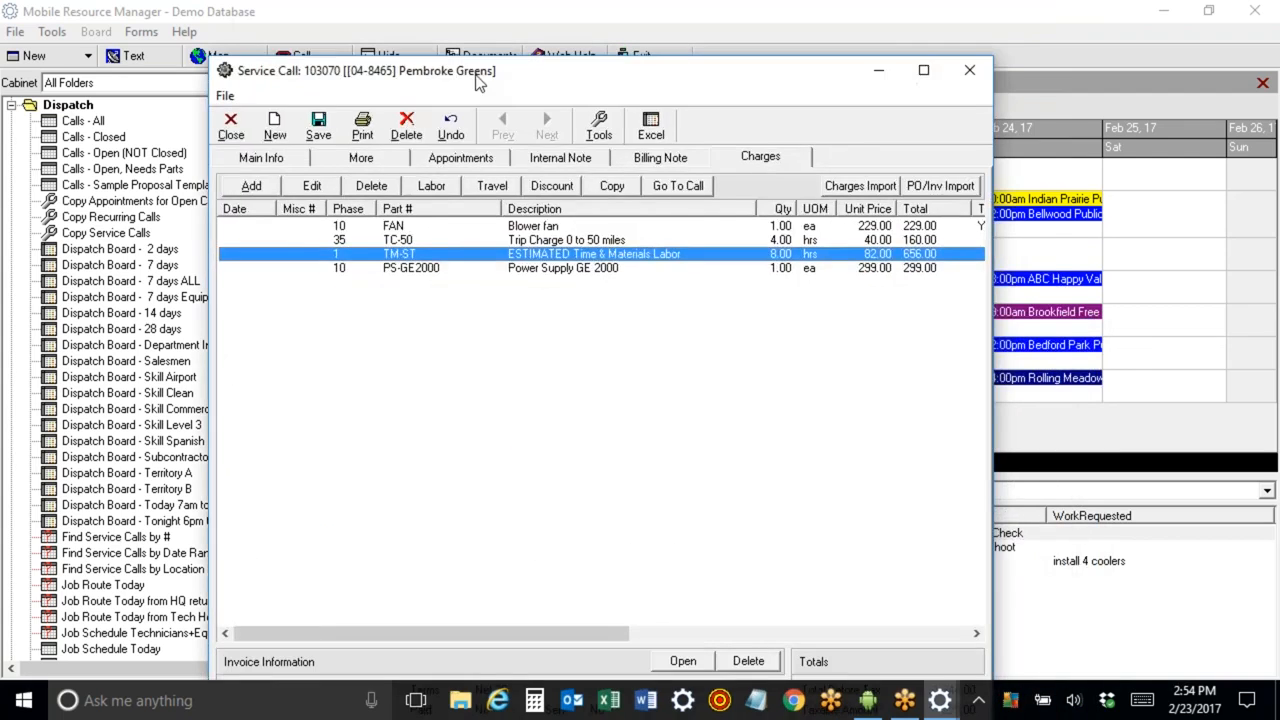
click(379, 190)
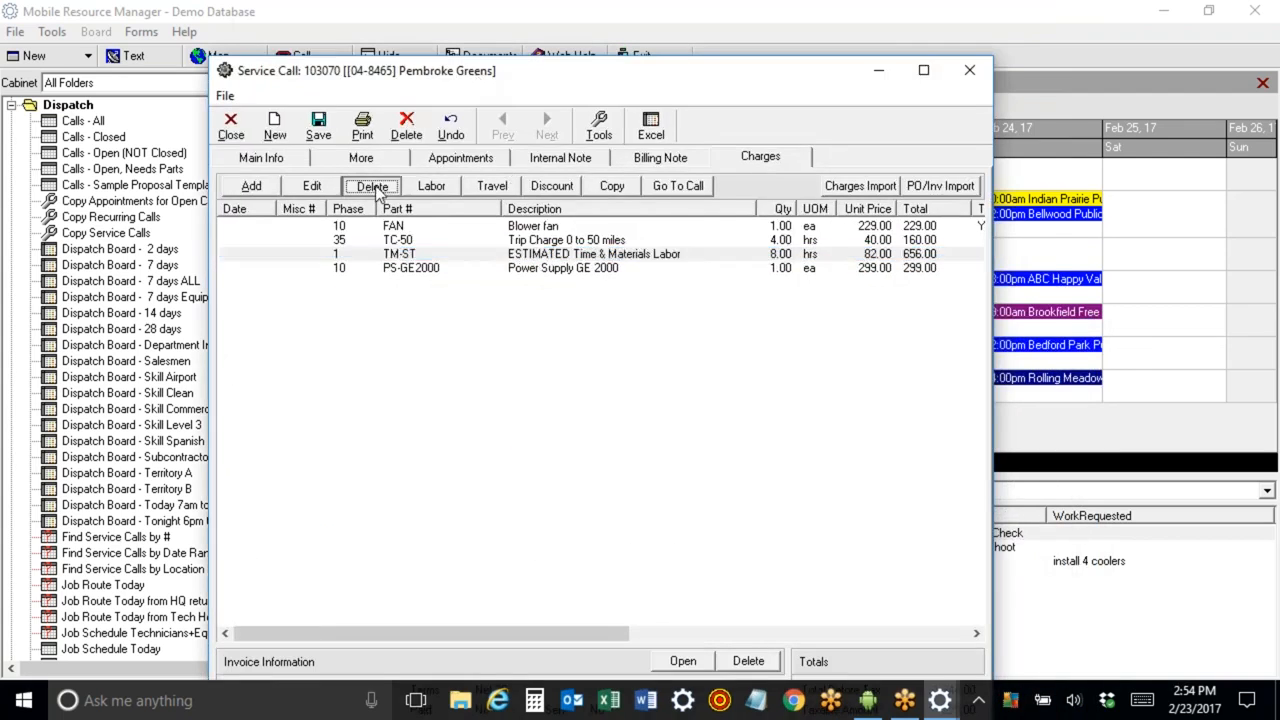
Add labor charges automatically from the appointments with the default labor settings.
click(432, 190)
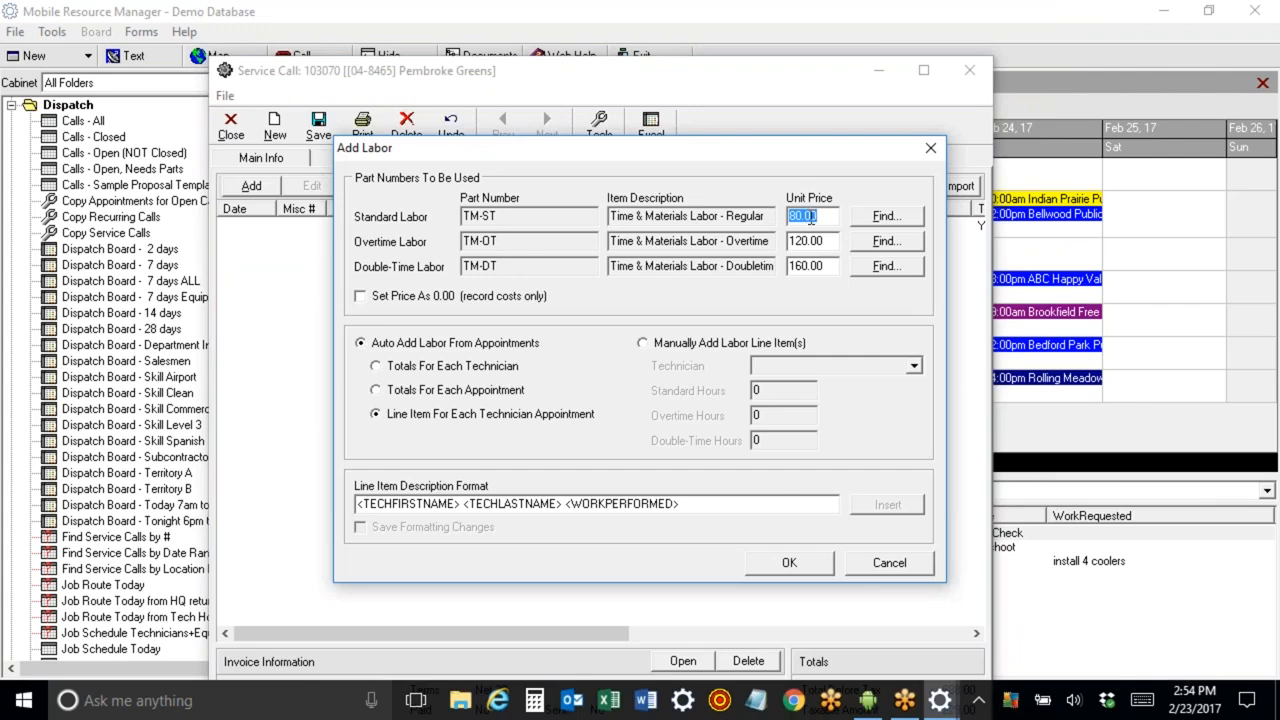
click(789, 563)
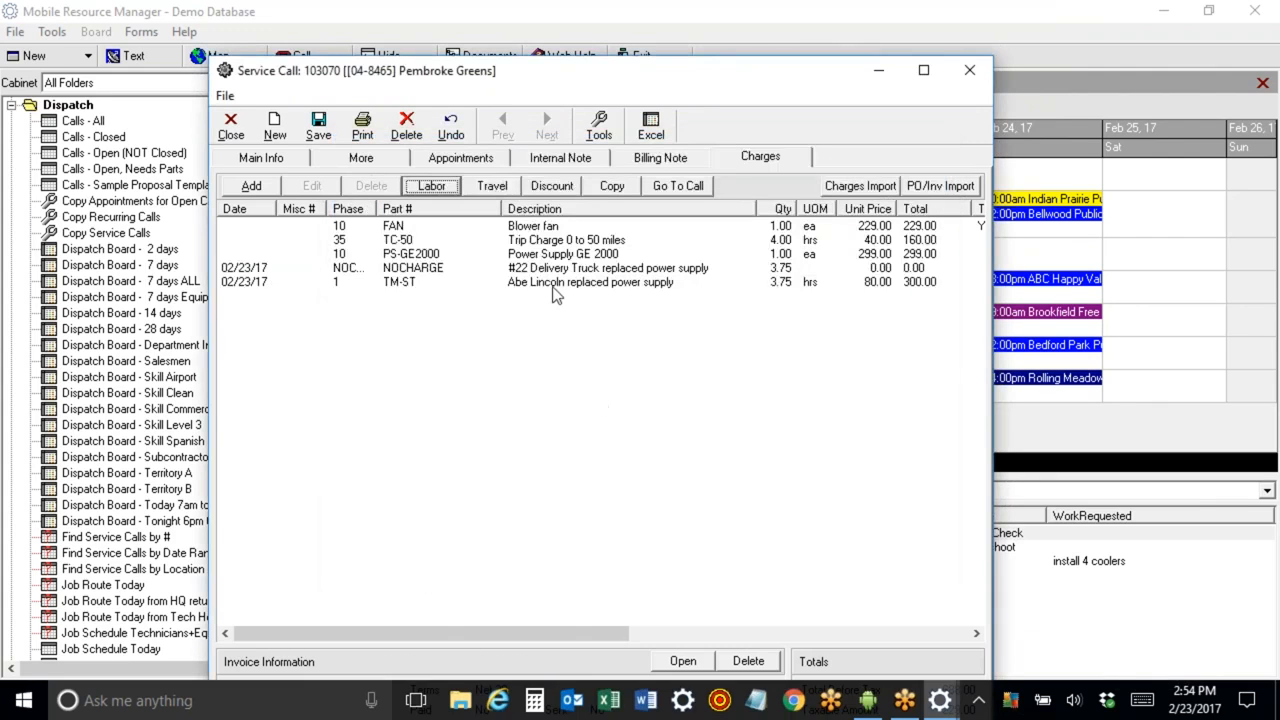
click(556, 285)
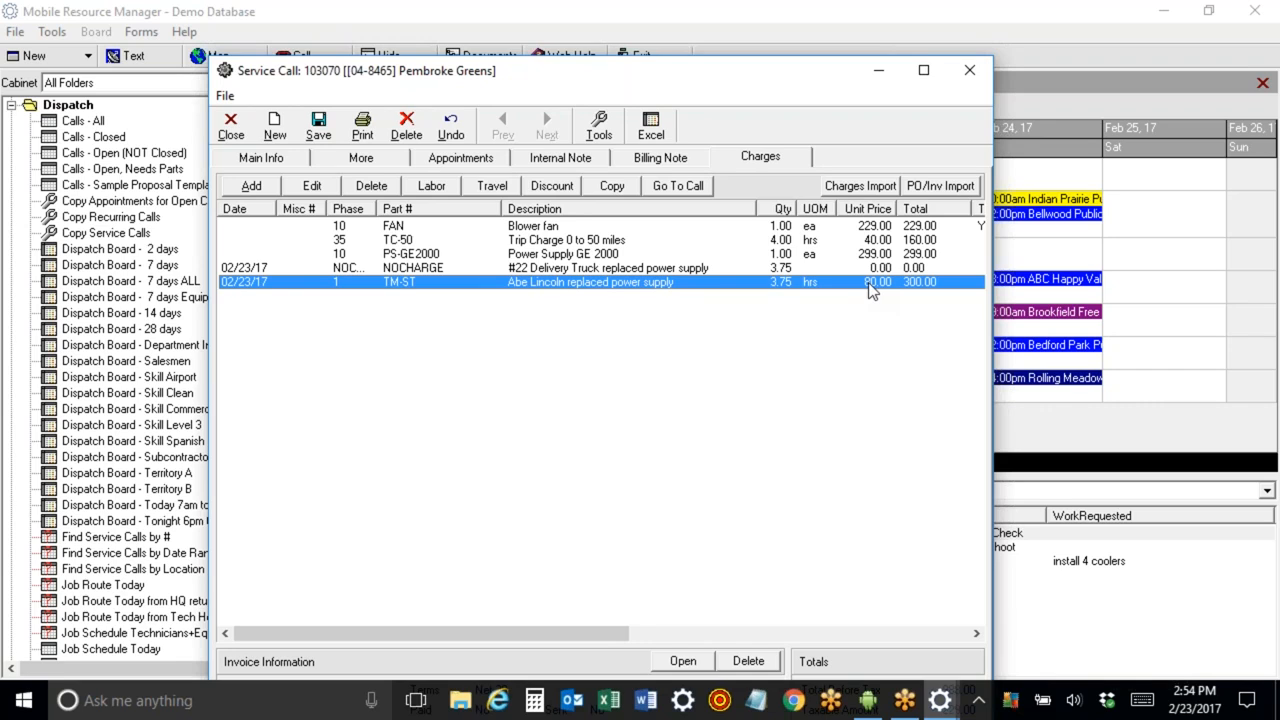
Edit the NOCHARGE delivery truck line and remove "replaced power supply" from its description.
click(623, 272)
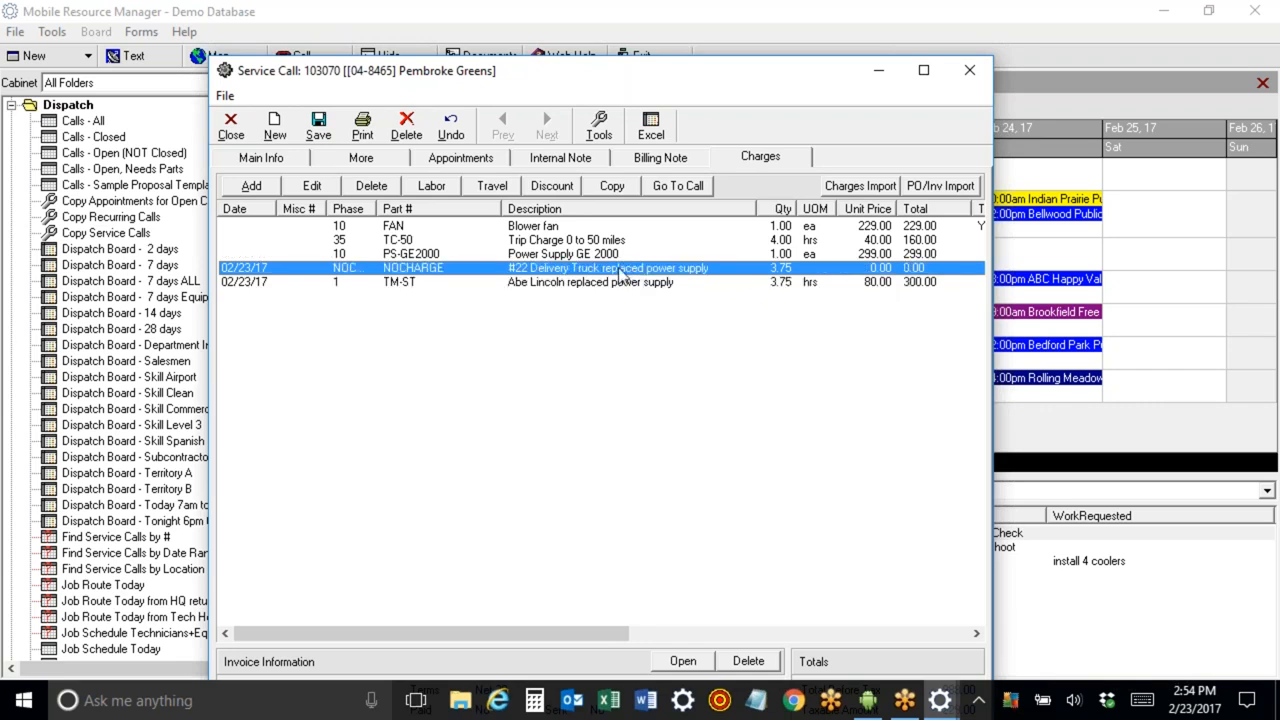
double_click(617, 276)
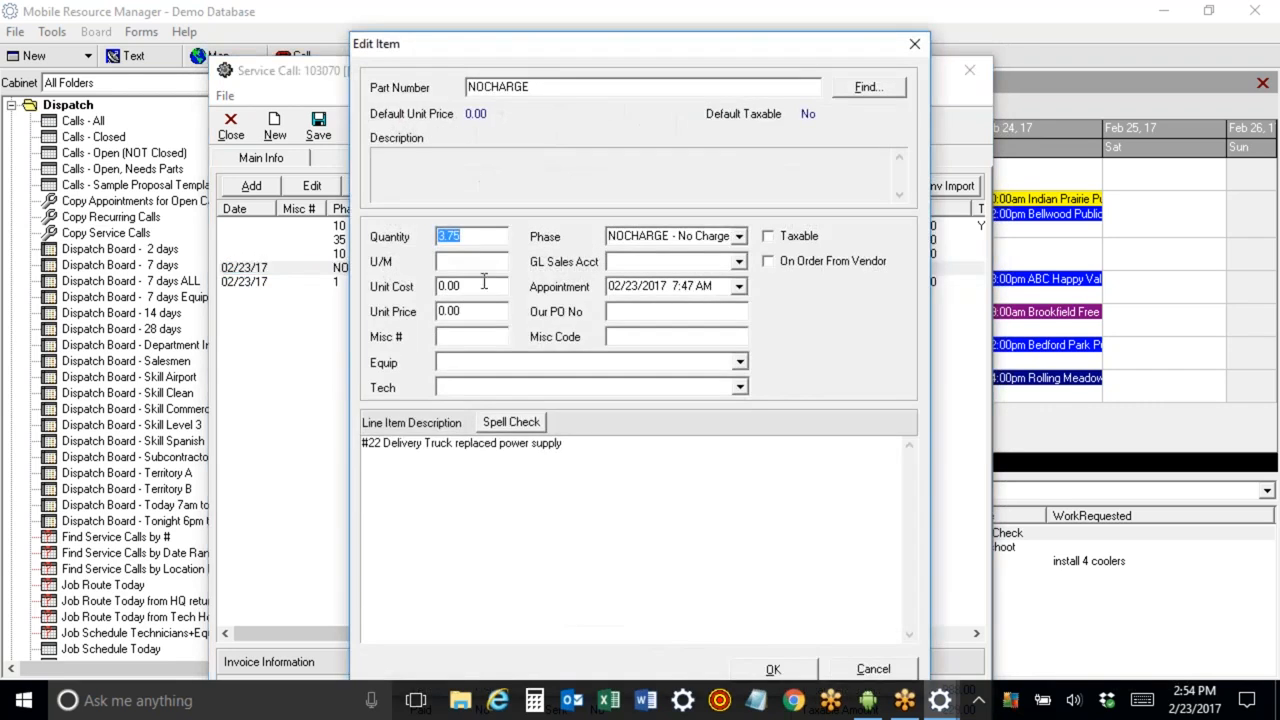
click(467, 313)
drag(448, 442, 594, 432)
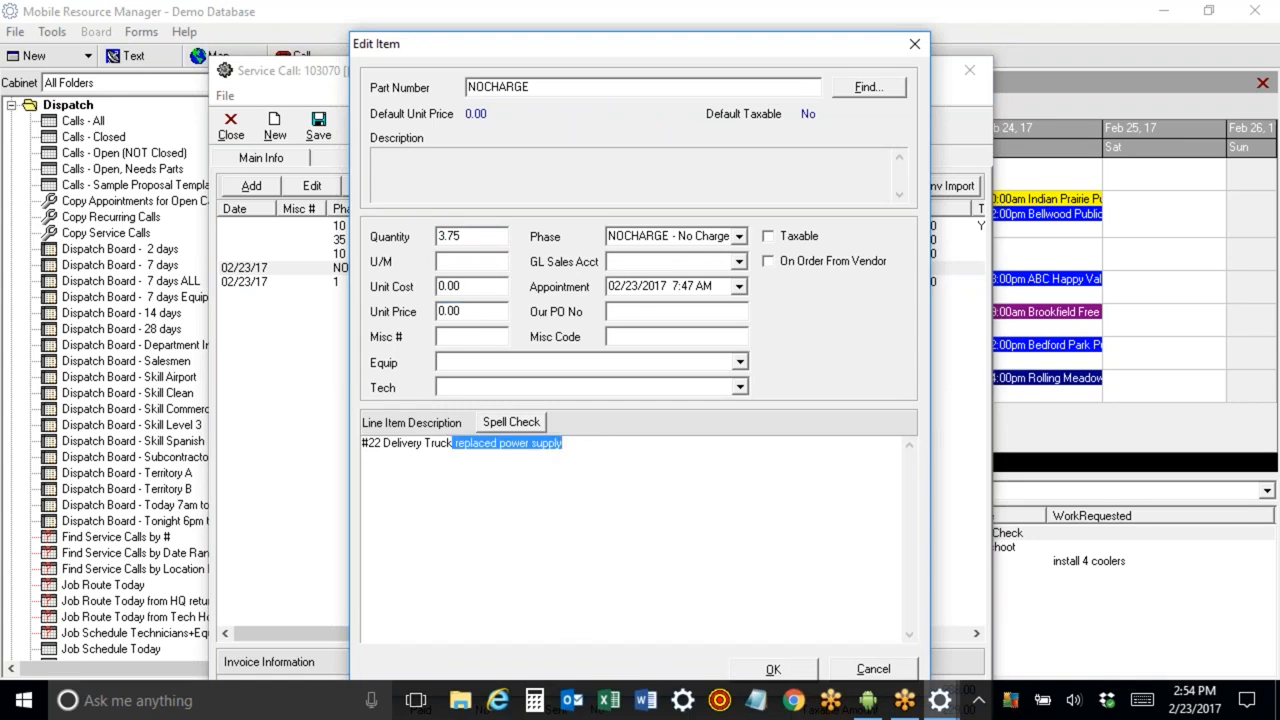
key(Delete)
click(773, 669)
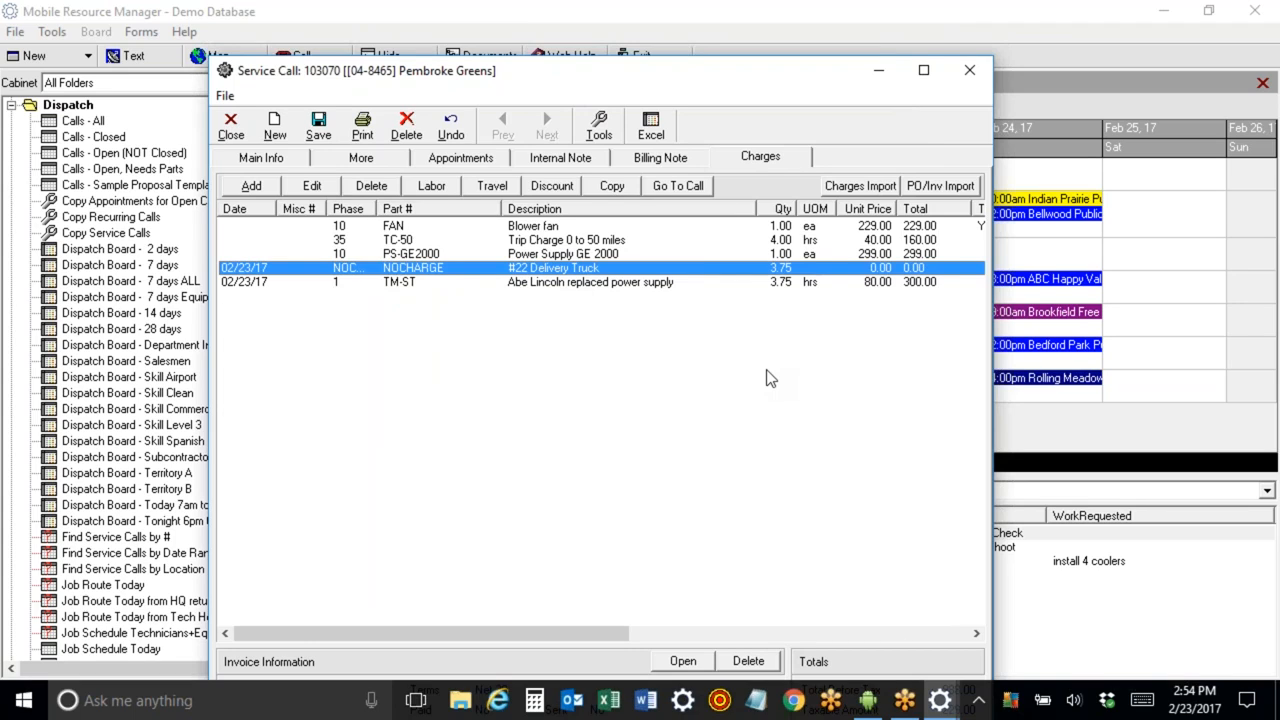
Set the NOCHARGE delivery truck line's quantity to 1 and unit price to 75.
double_click(535, 270)
text(1)
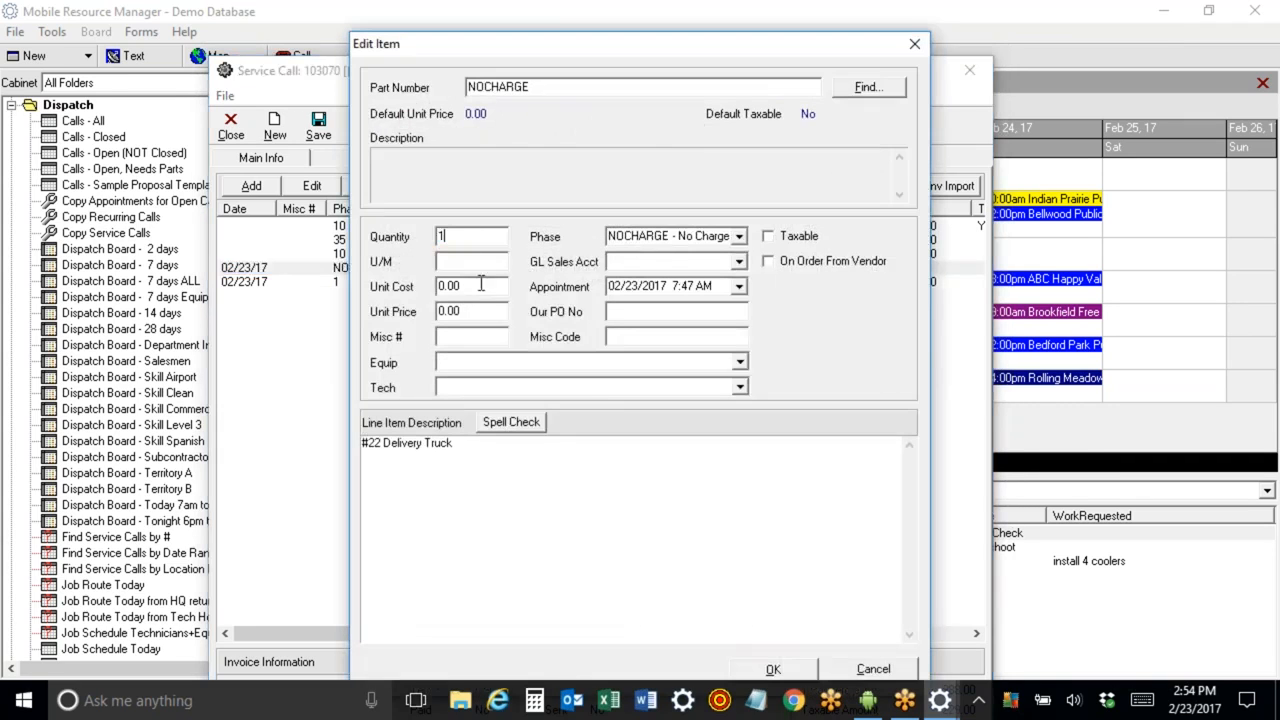
click(479, 312)
text(75)
click(808, 671)
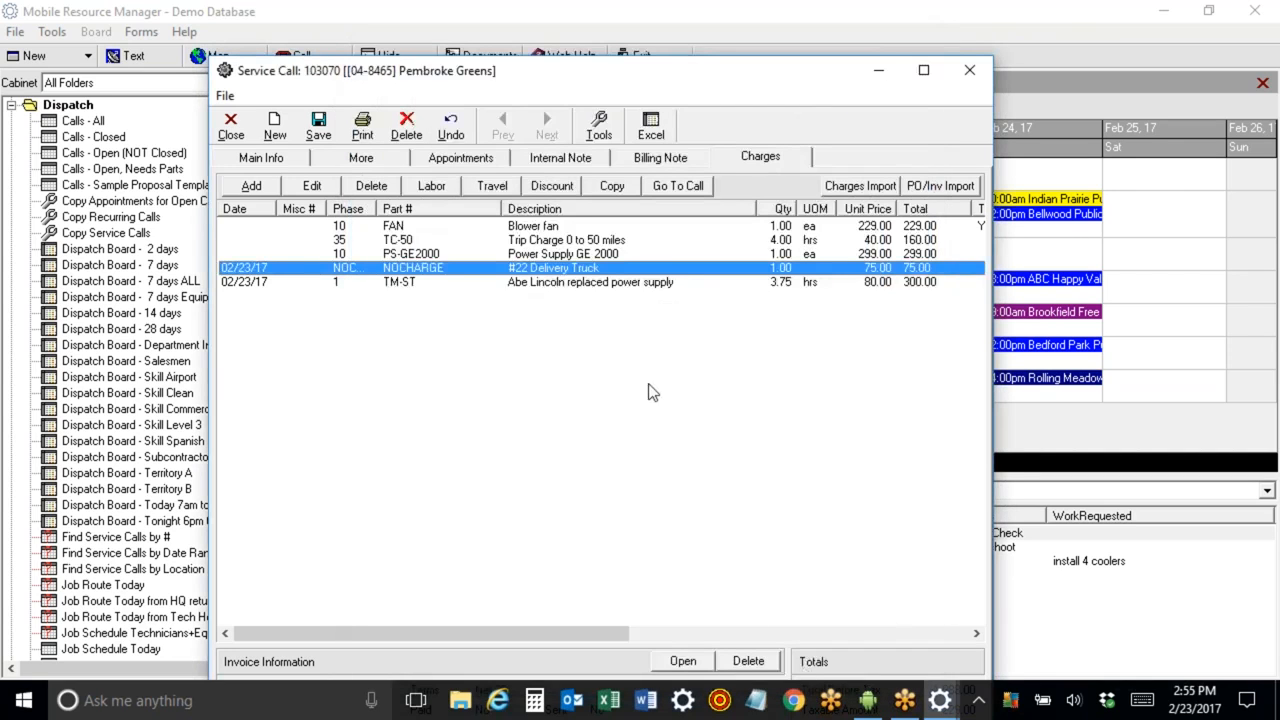
Delete the FAN Blower fan charge line from the service call.
click(549, 230)
click(365, 188)
click(551, 230)
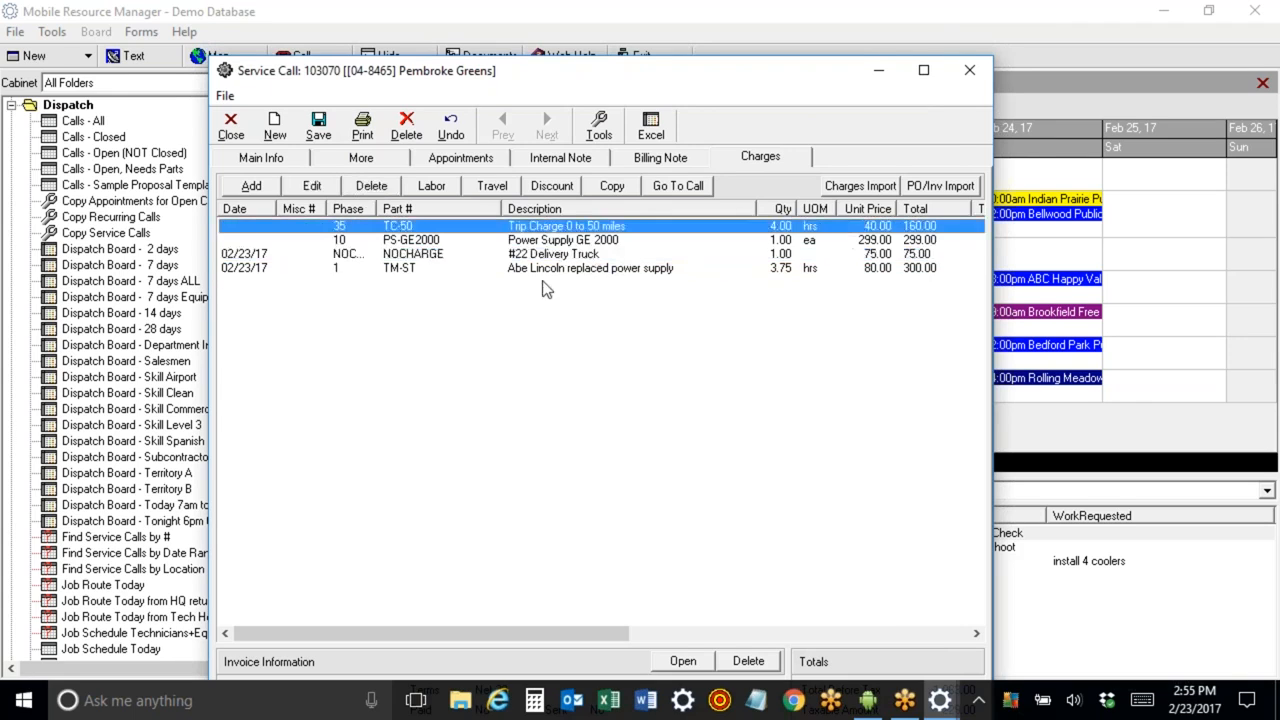
click(547, 242)
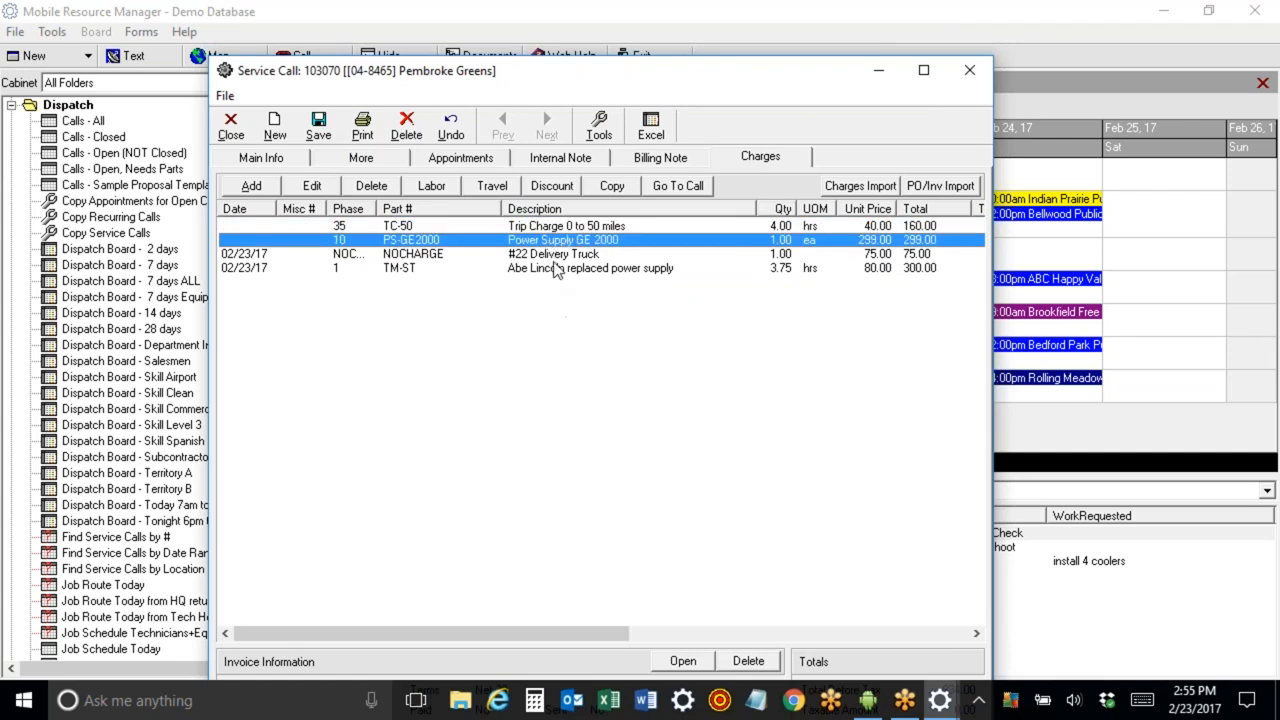
click(558, 256)
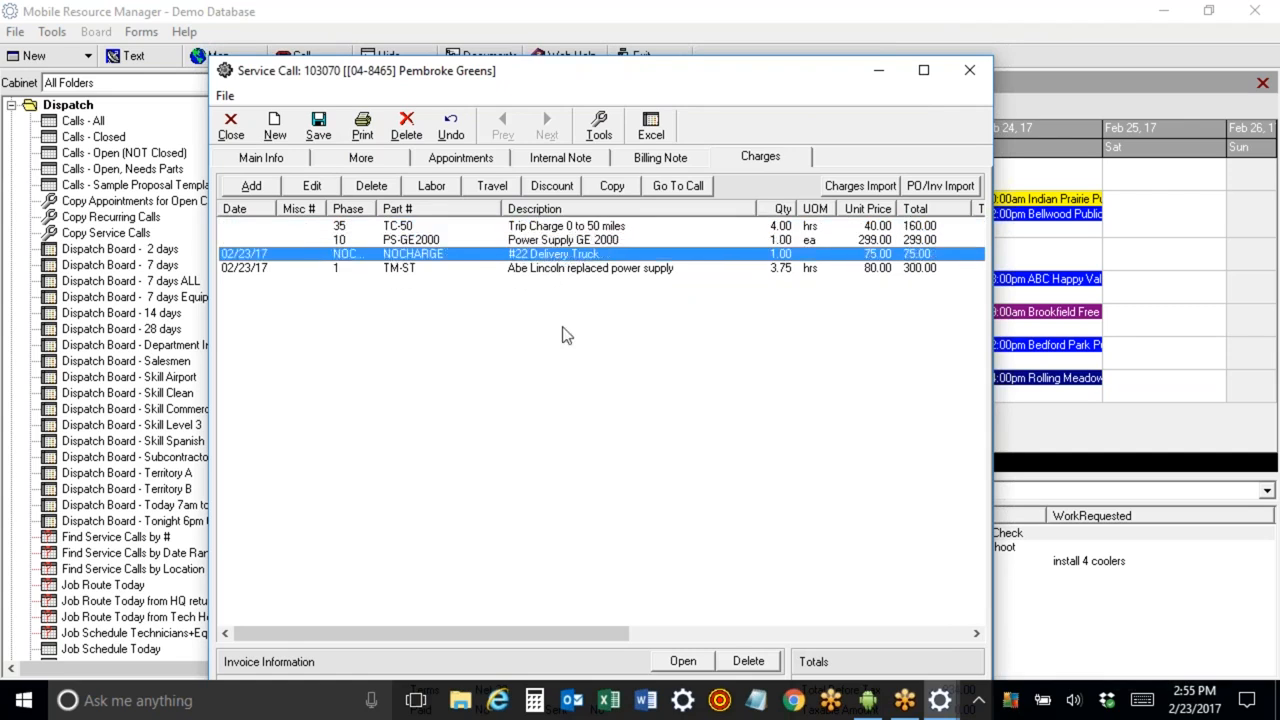
Open the Power Supply GE 2000 charge line to review its unit cost and unit price, then close it.
click(563, 270)
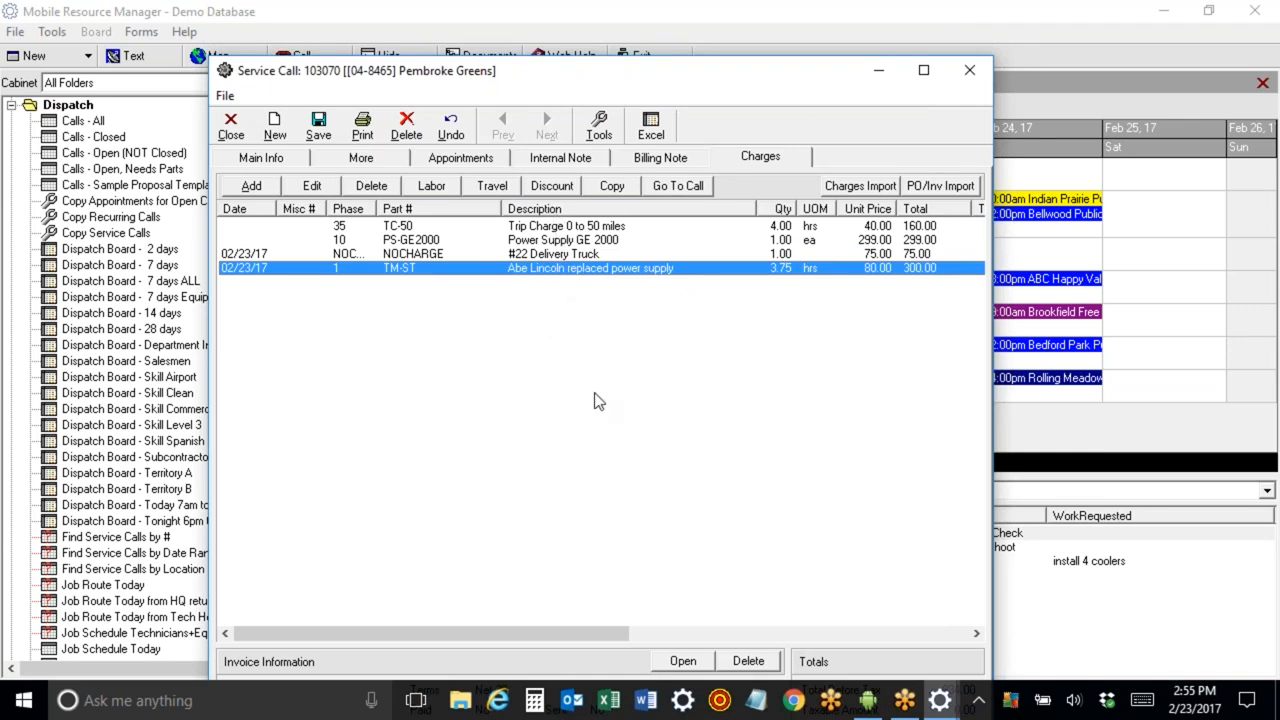
double_click(540, 246)
click(770, 240)
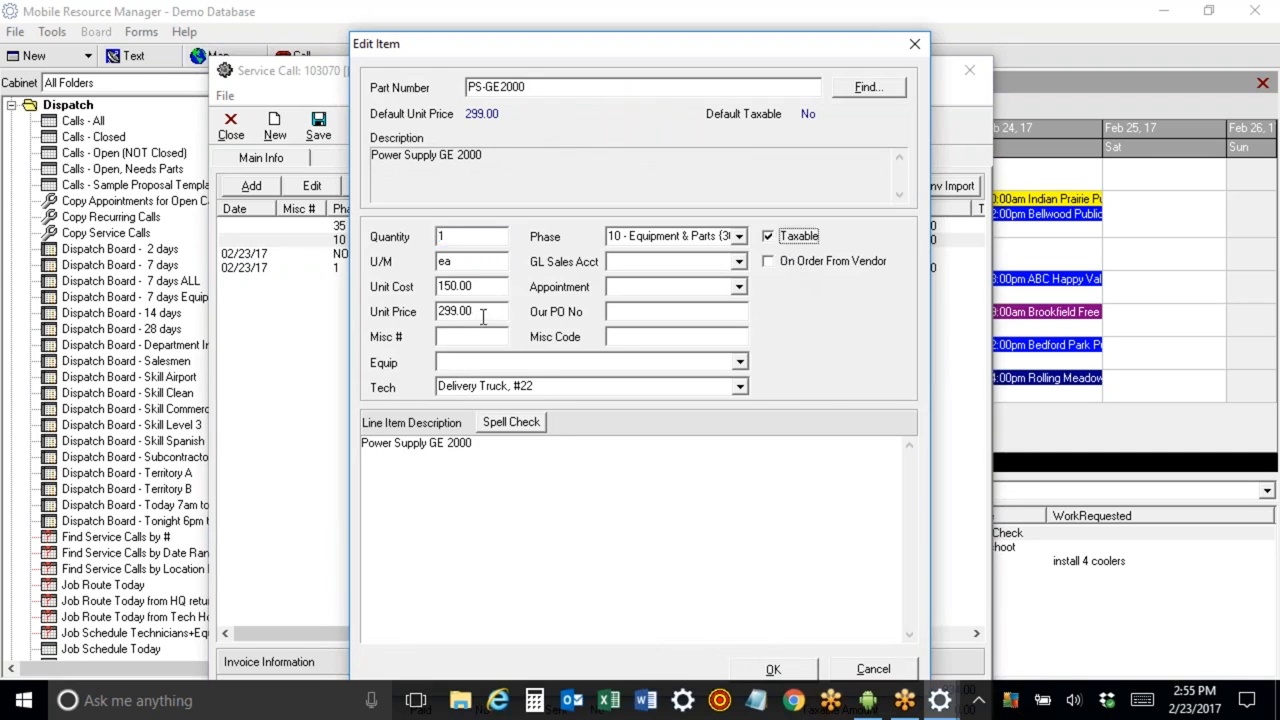
drag(485, 311, 430, 312)
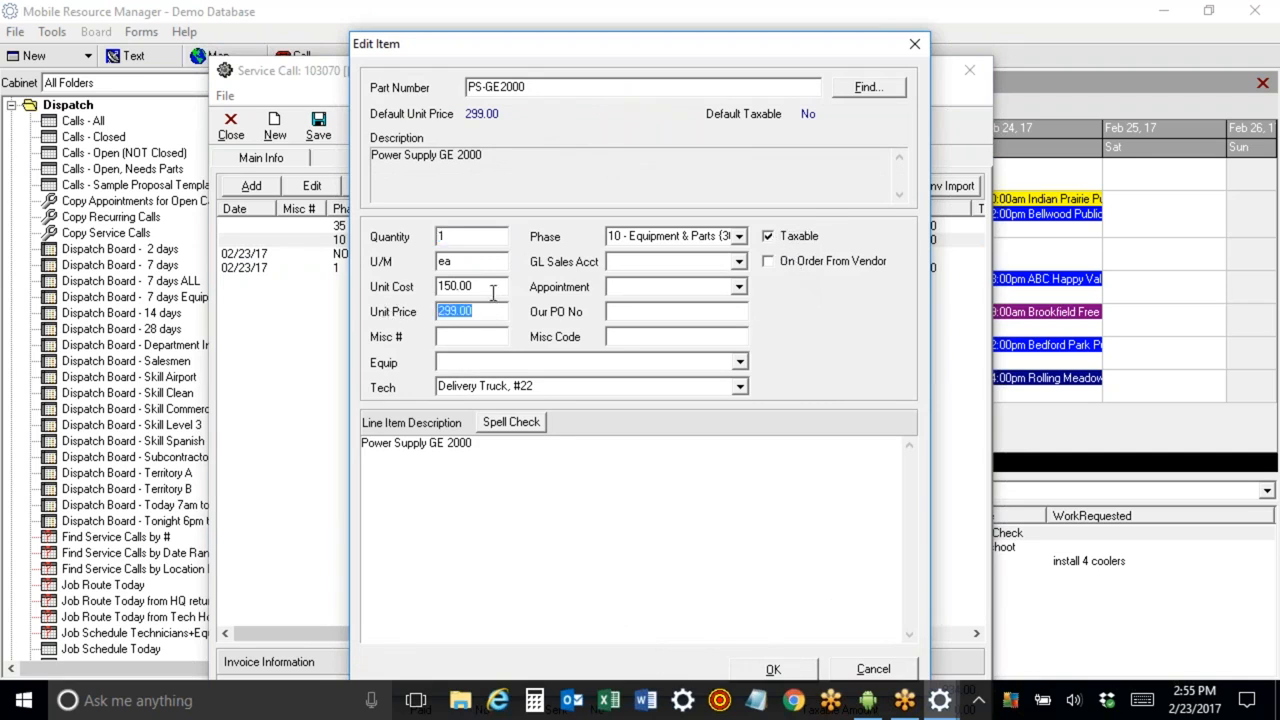
drag(492, 286, 404, 282)
drag(495, 314, 406, 316)
click(772, 667)
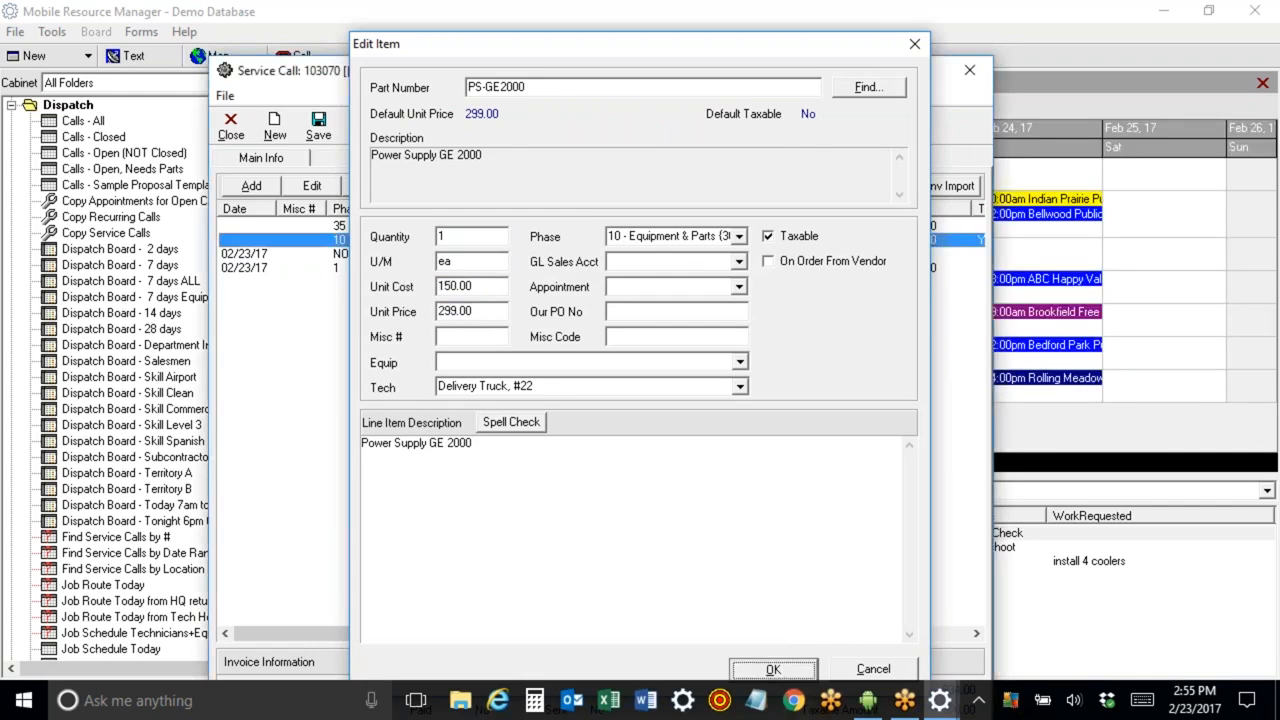
Open the TM-ST labor charge line to review its unit cost and unit price, then close it.
double_click(685, 269)
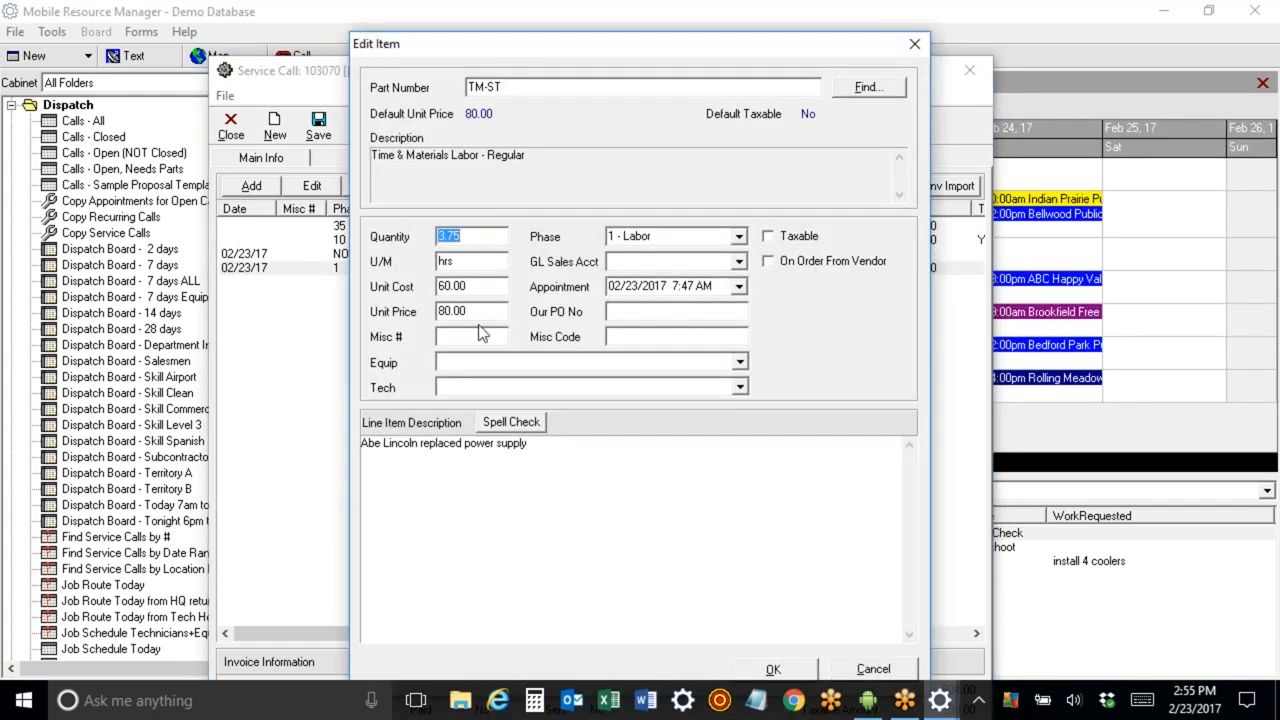
drag(484, 287, 354, 281)
drag(476, 310, 298, 300)
click(914, 43)
Set the NOCHARGE delivery truck line's unit cost to 25.
double_click(722, 255)
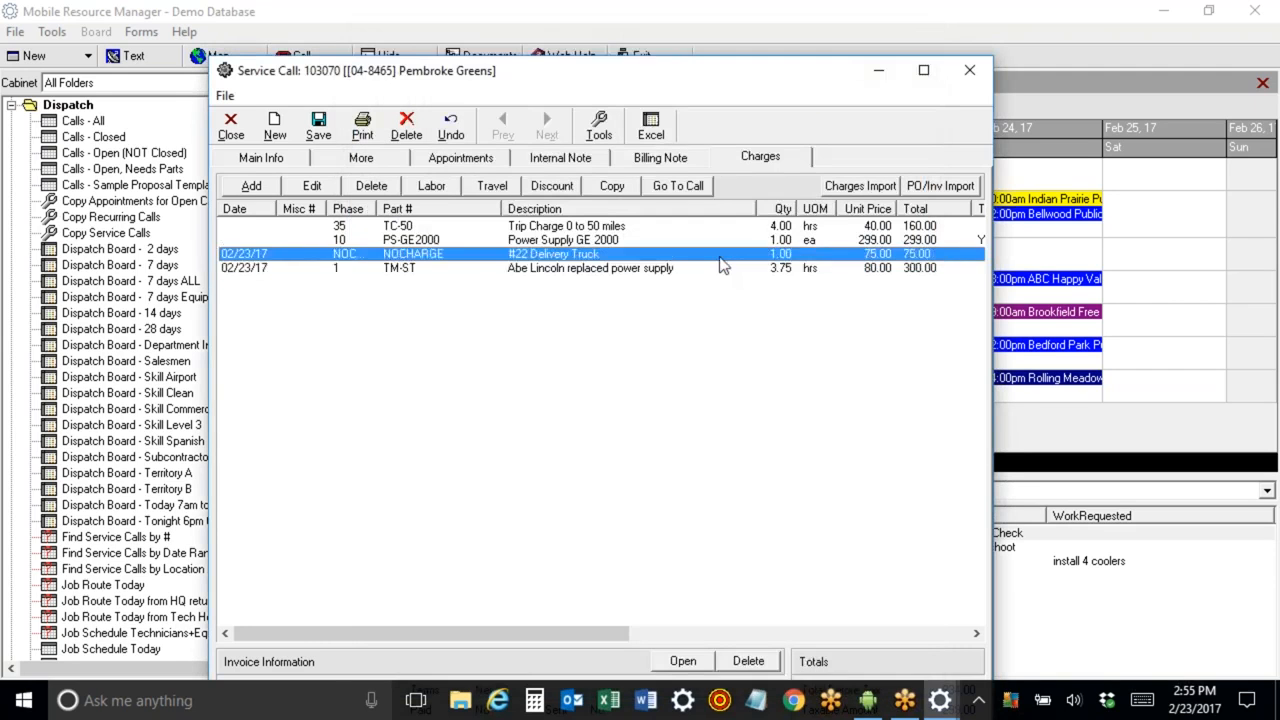
drag(488, 287, 372, 282)
text(2)
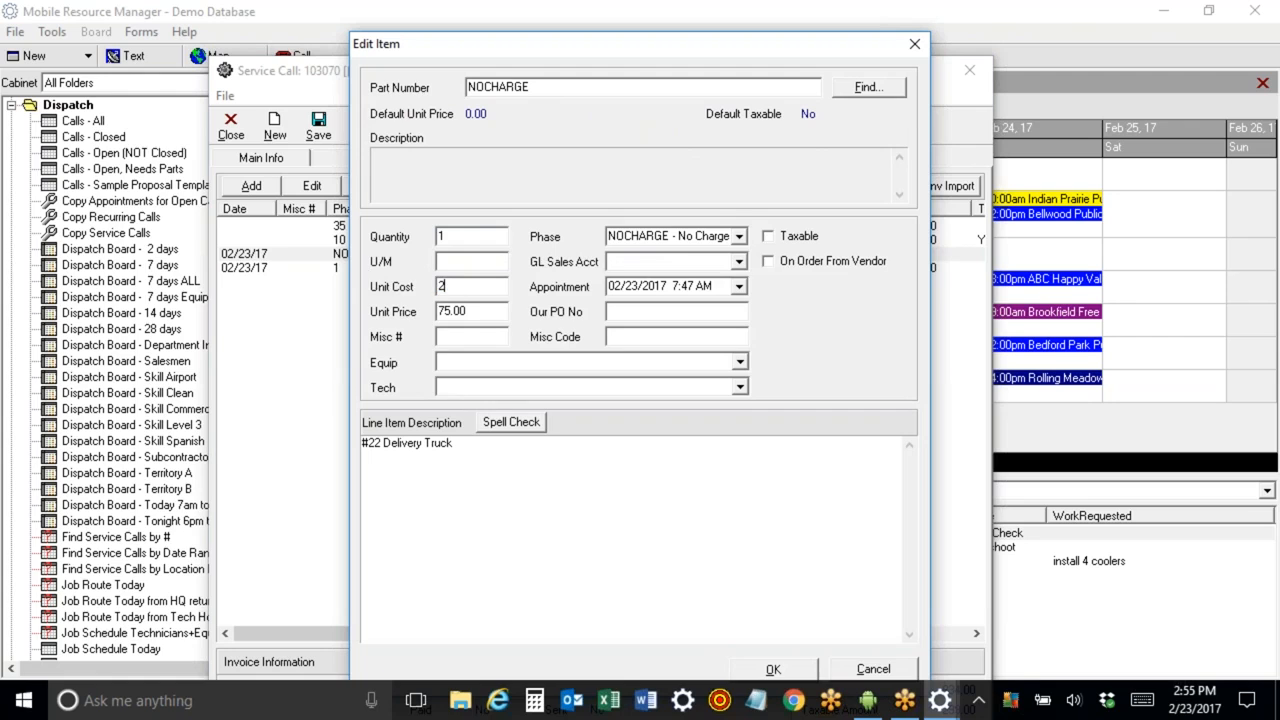
text(5)
click(776, 669)
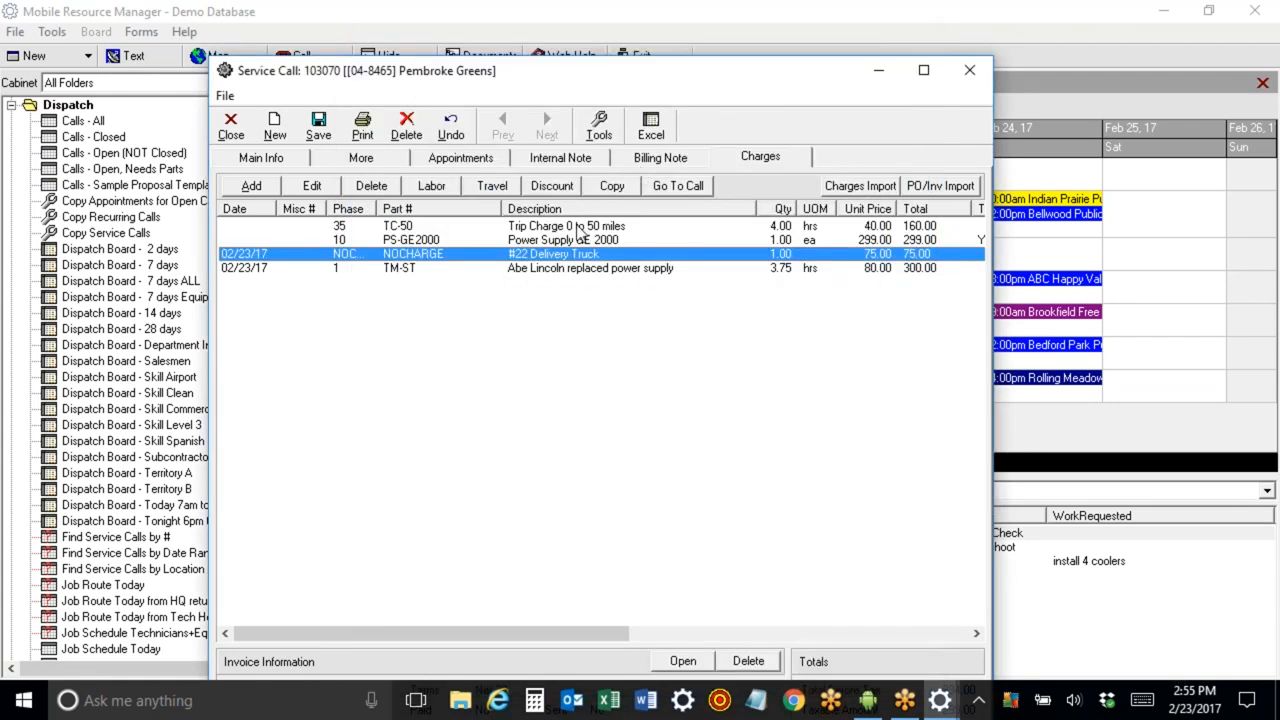
Open the TC-50 trip charge line to review its details, then close it.
click(580, 228)
double_click(580, 228)
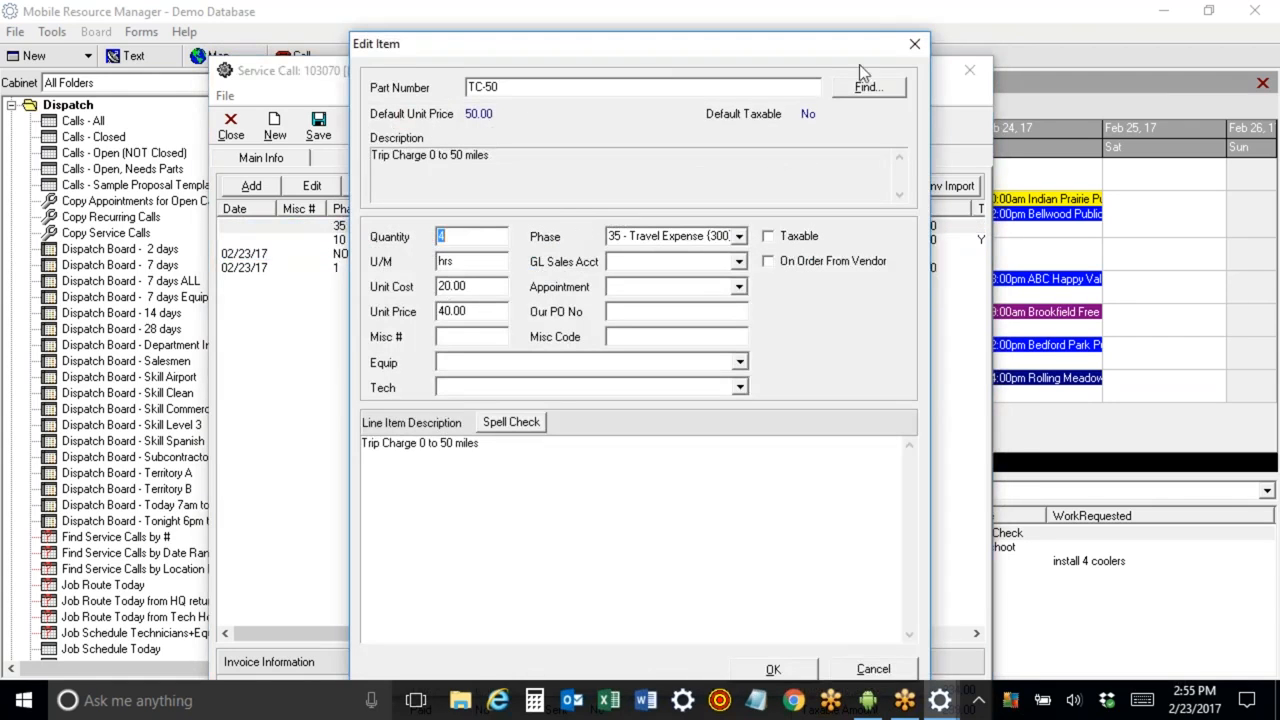
click(914, 43)
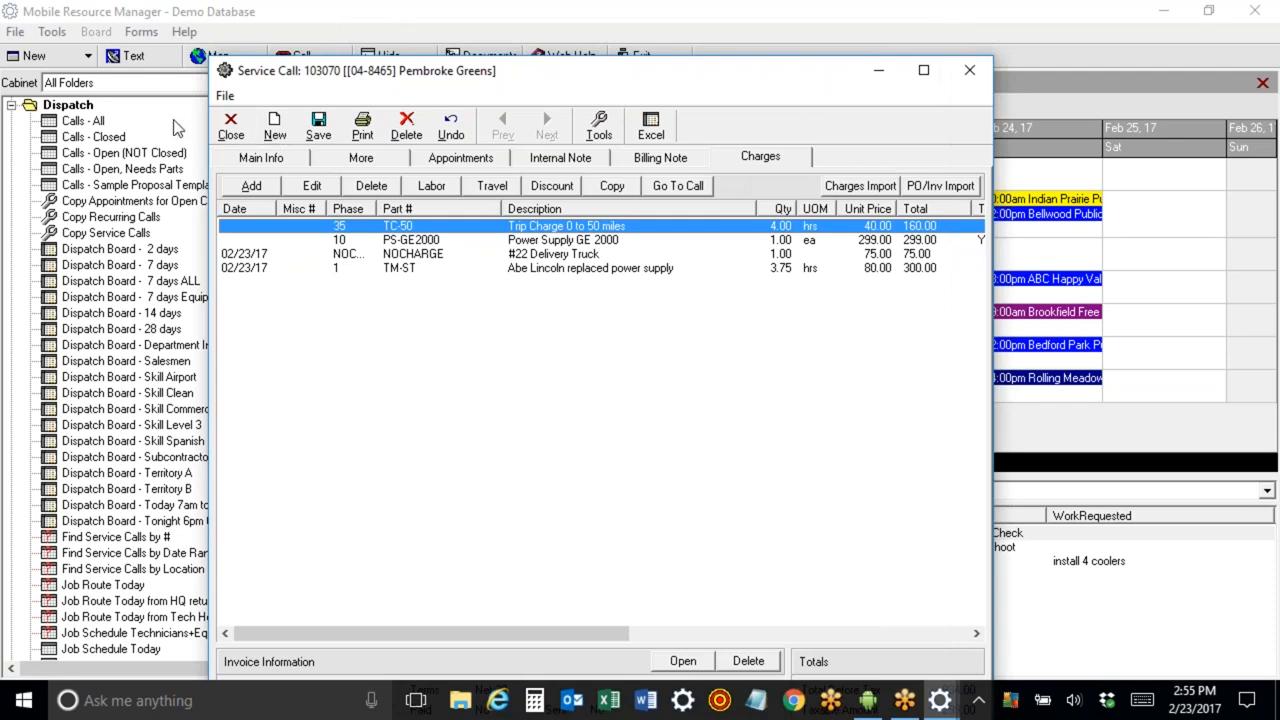
Save the service call and open its invoice information for review.
click(318, 126)
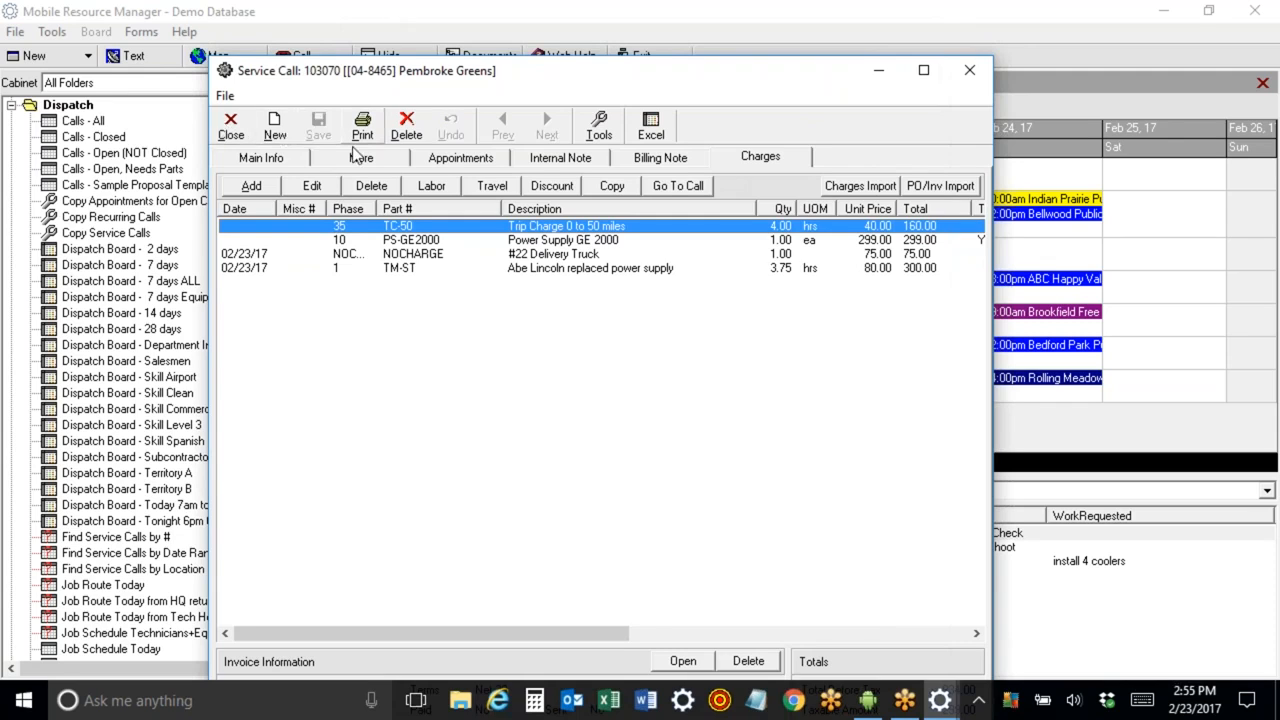
double_click(477, 74)
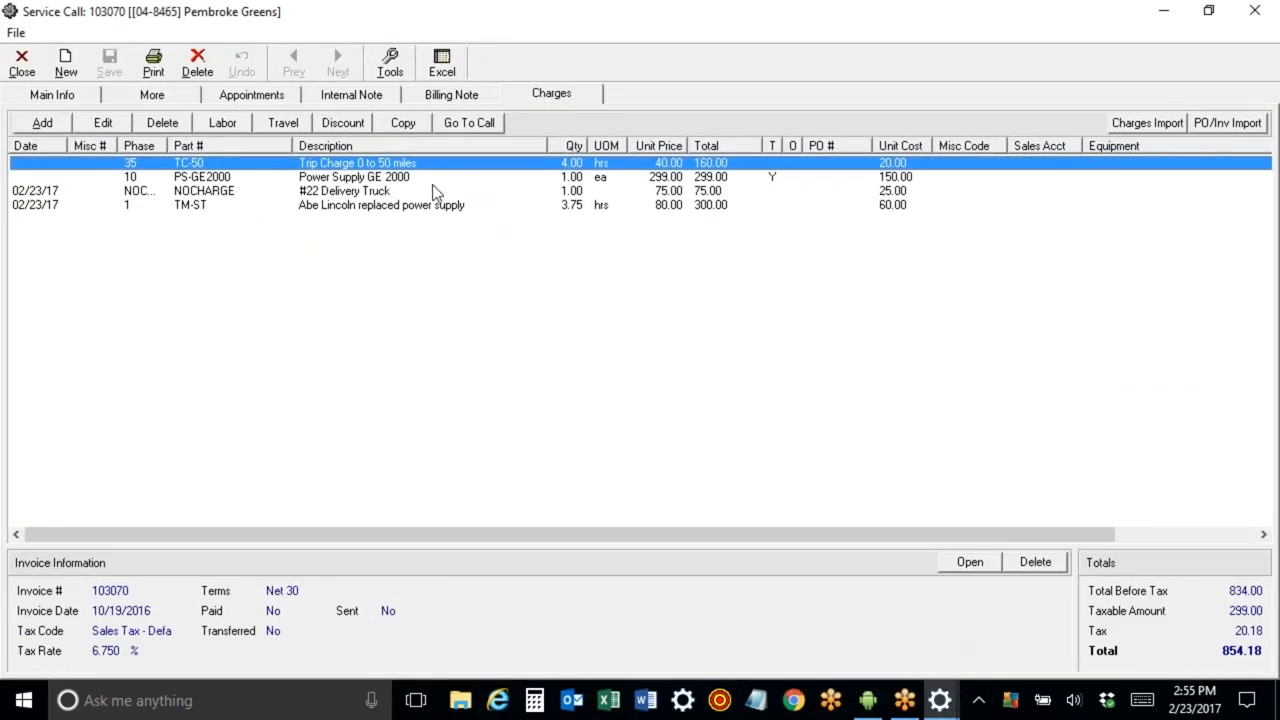
click(971, 564)
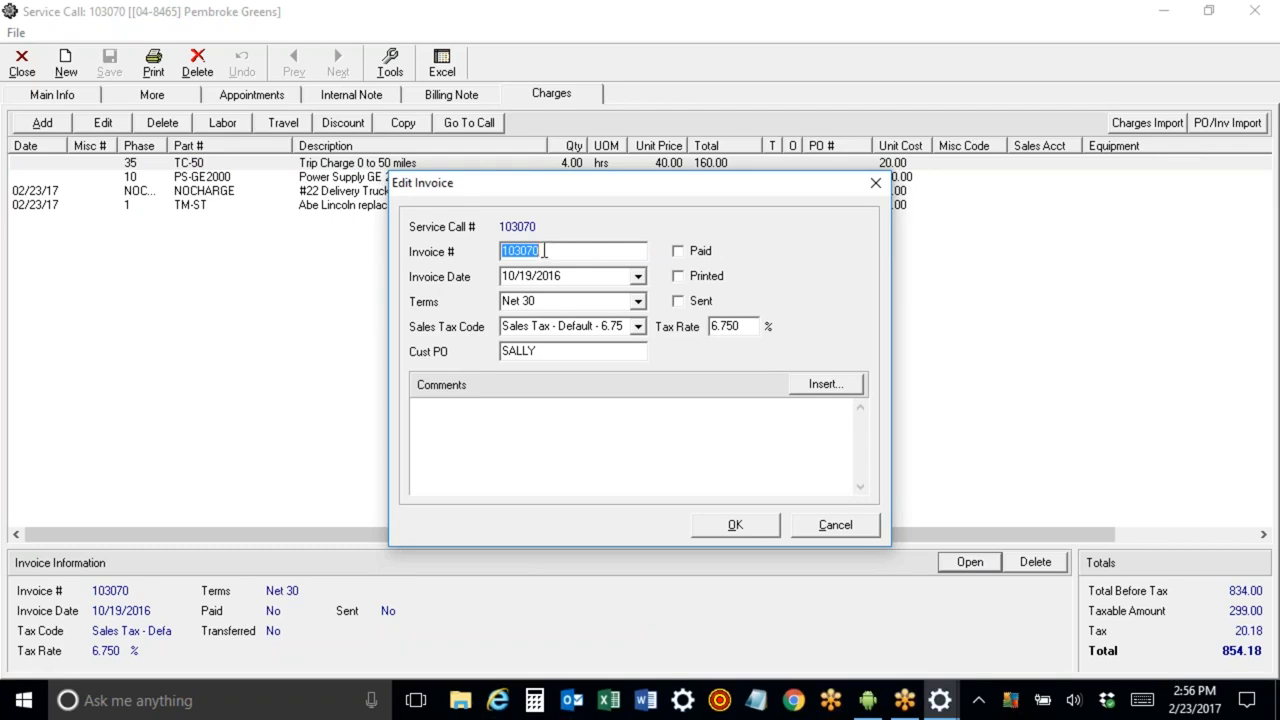
click(730, 530)
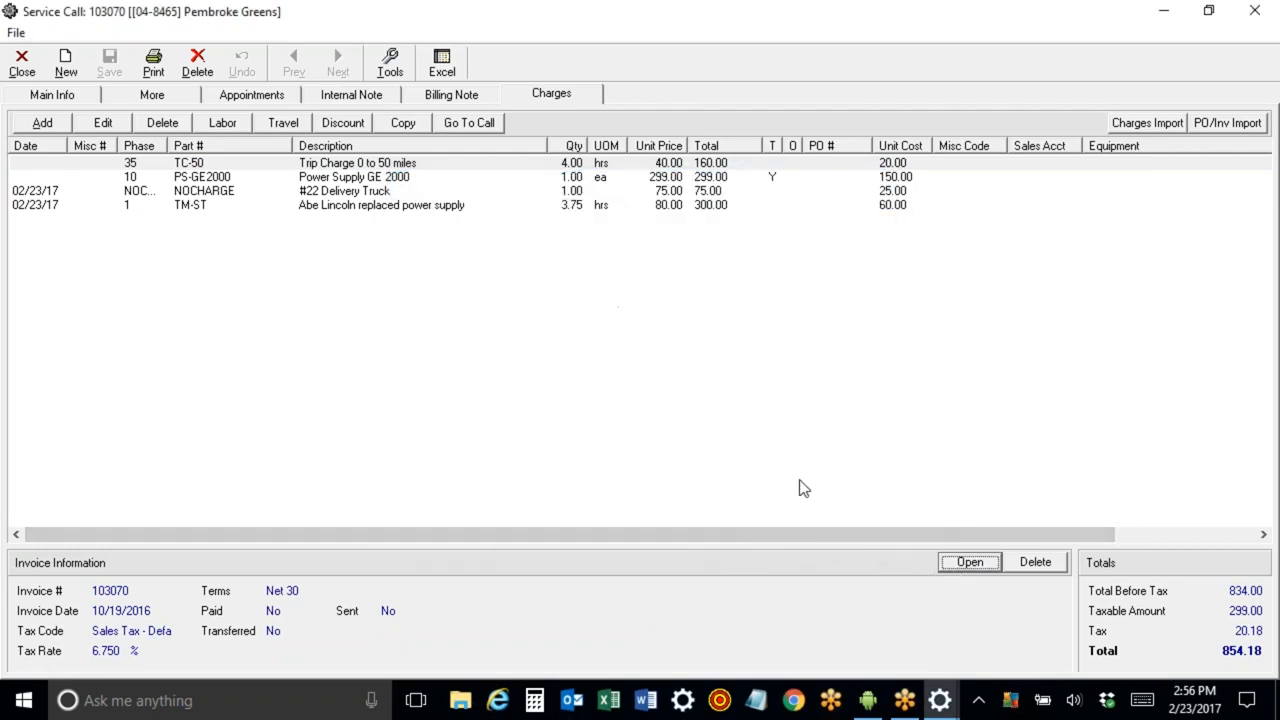
Preview the invoice using the standard Invoice Printout and scroll through its charges and totals.
click(153, 62)
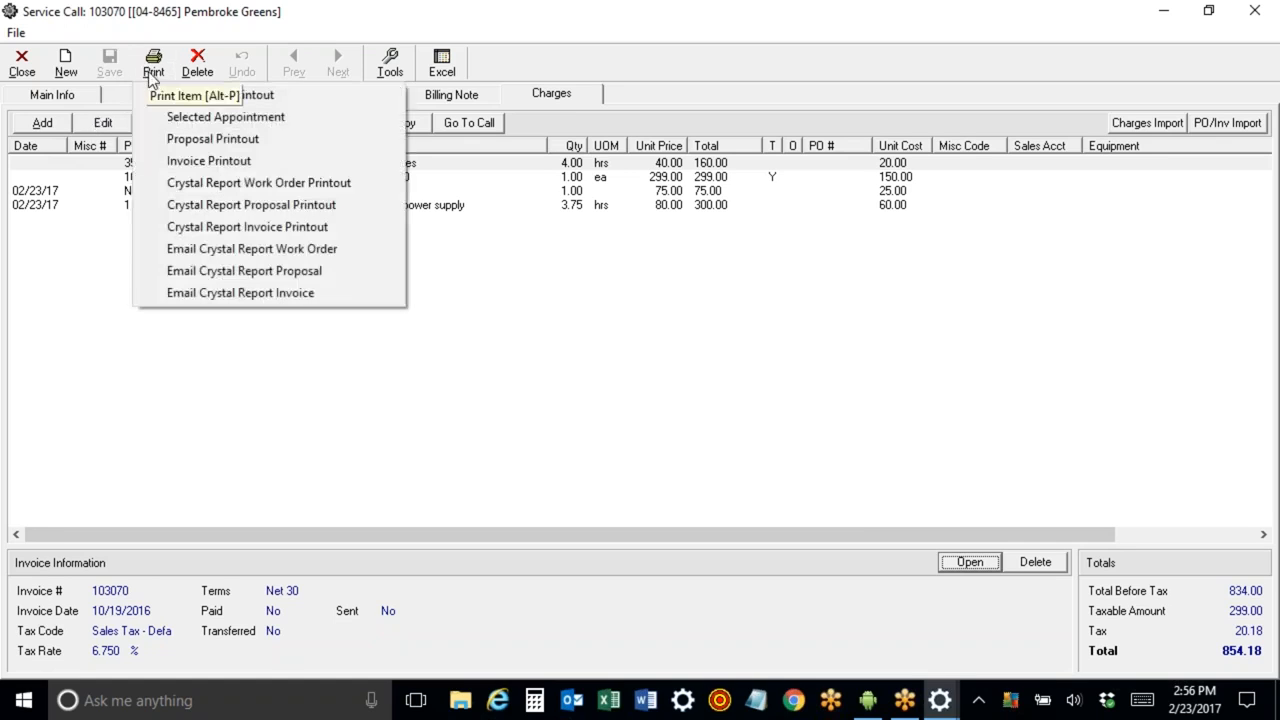
click(177, 163)
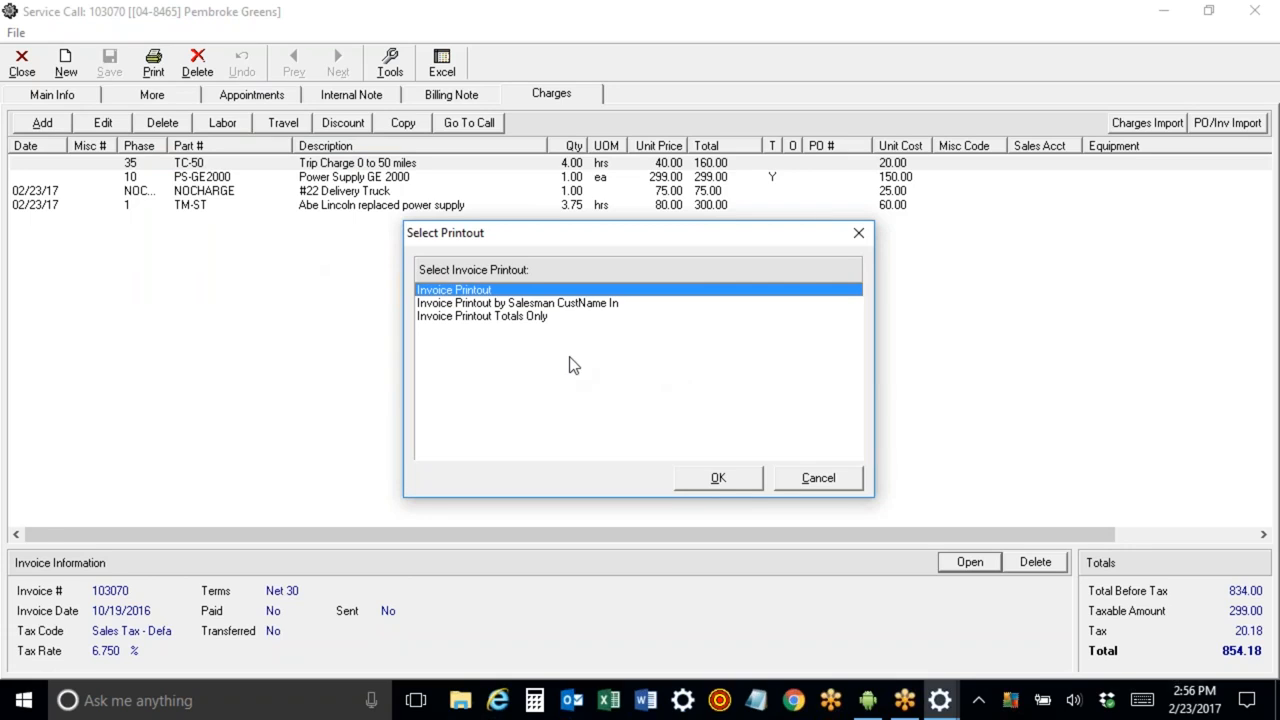
click(720, 479)
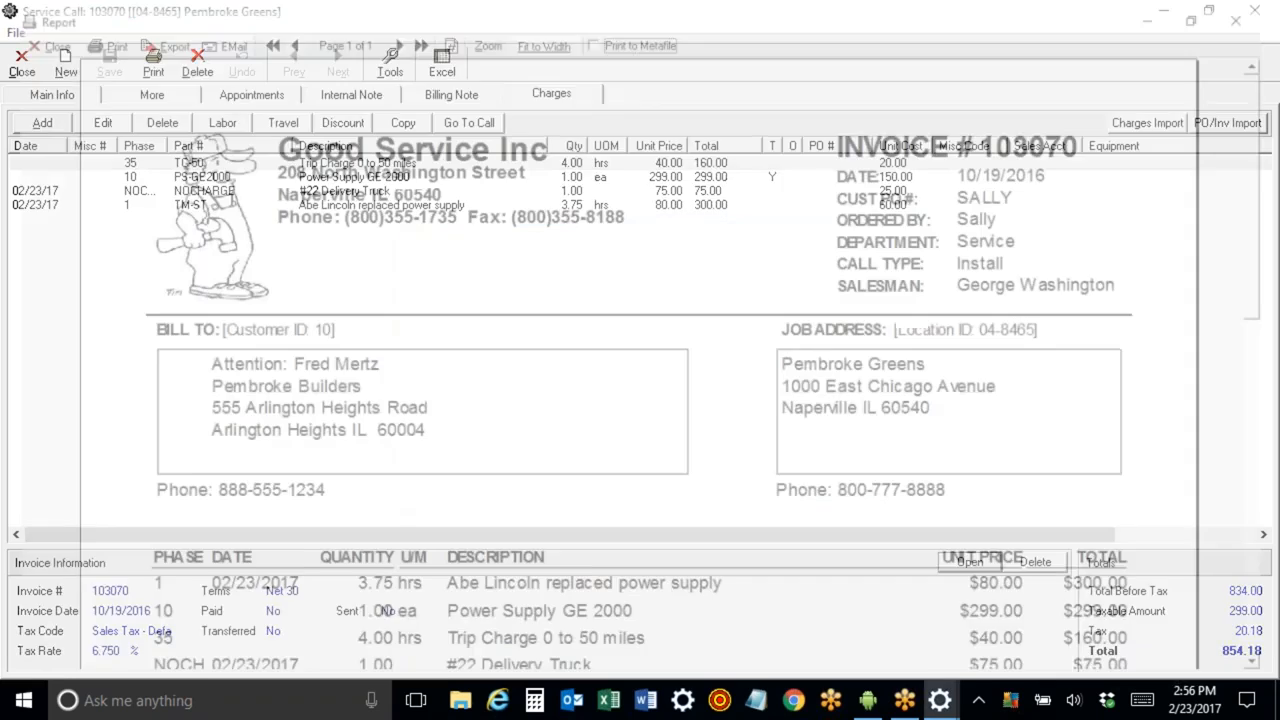
mouse_move(1273, 87)
mouse_down()
mouse_move(1271, 194)
mouse_move(1271, 110)
mouse_up()
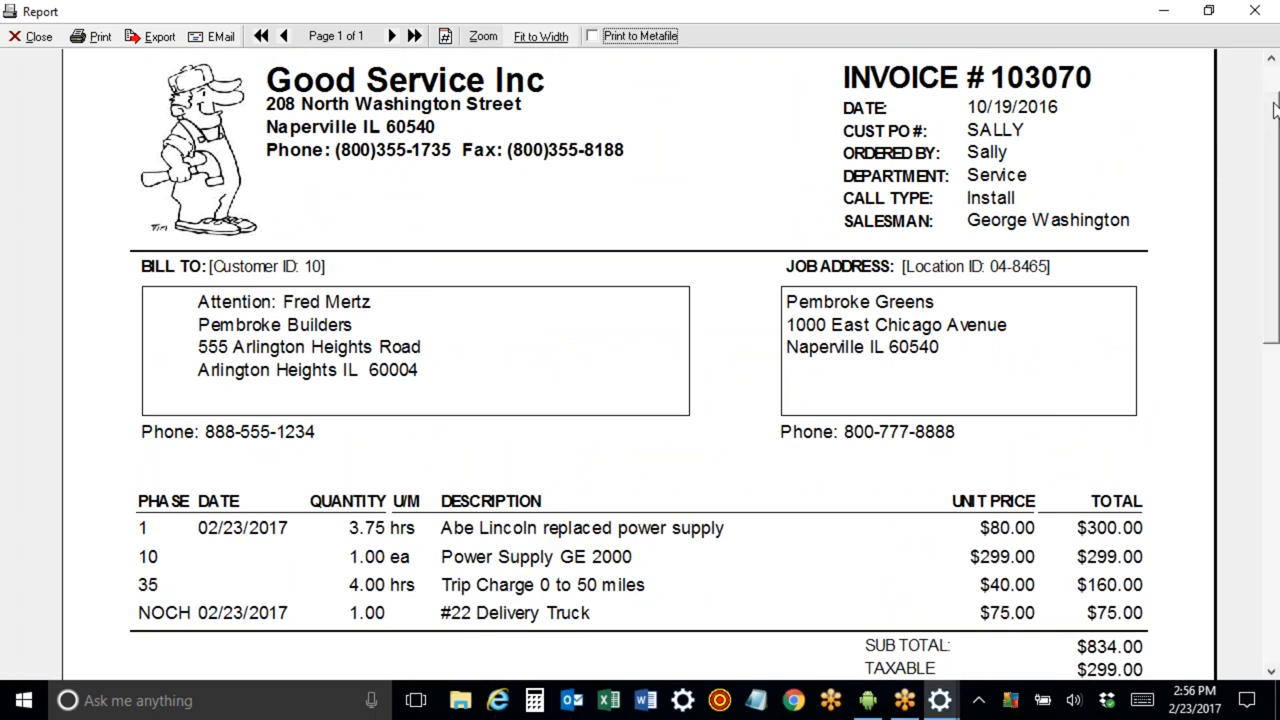
scroll(1276, 97, down, 1)
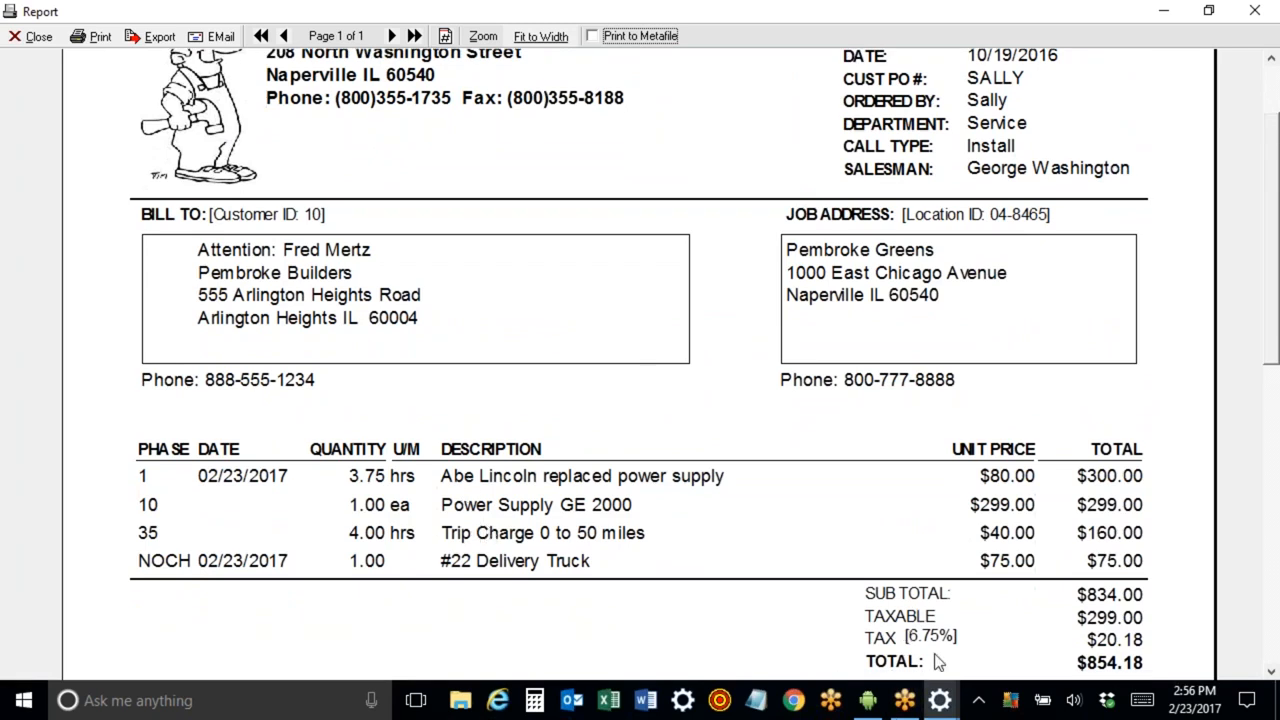
click(22, 36)
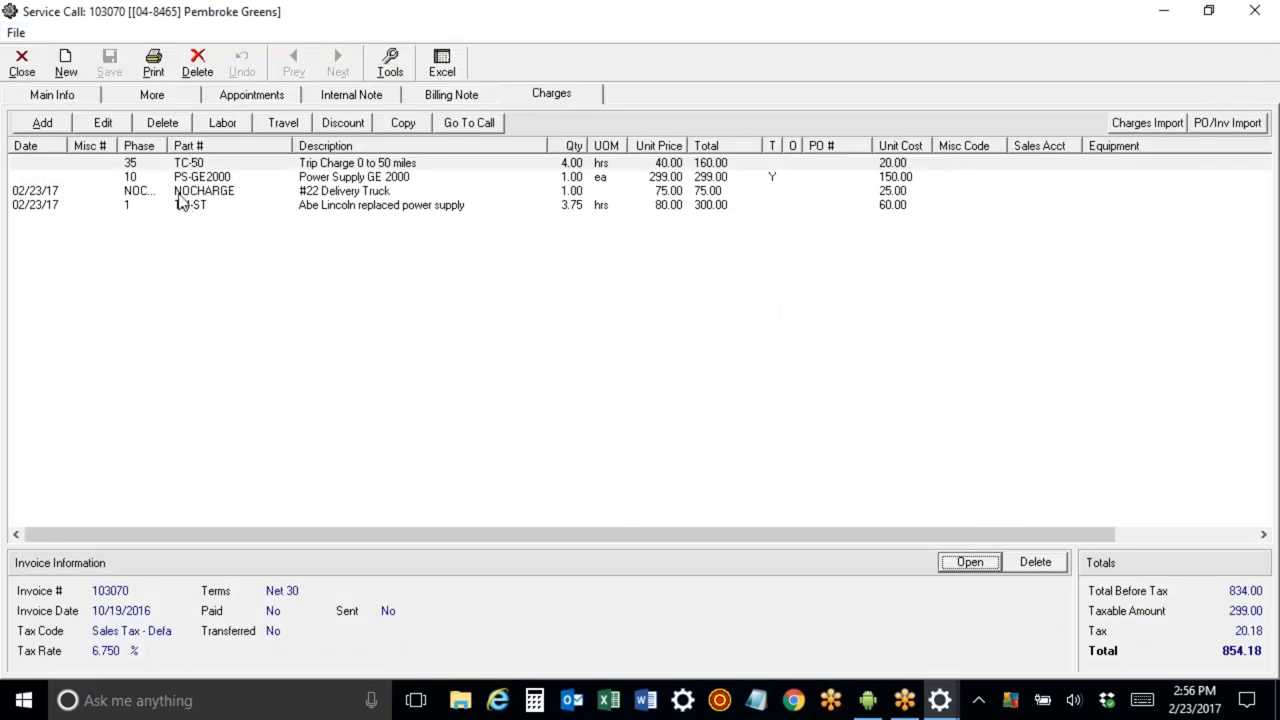
Close the service call window to return to the dispatch board.
click(1208, 11)
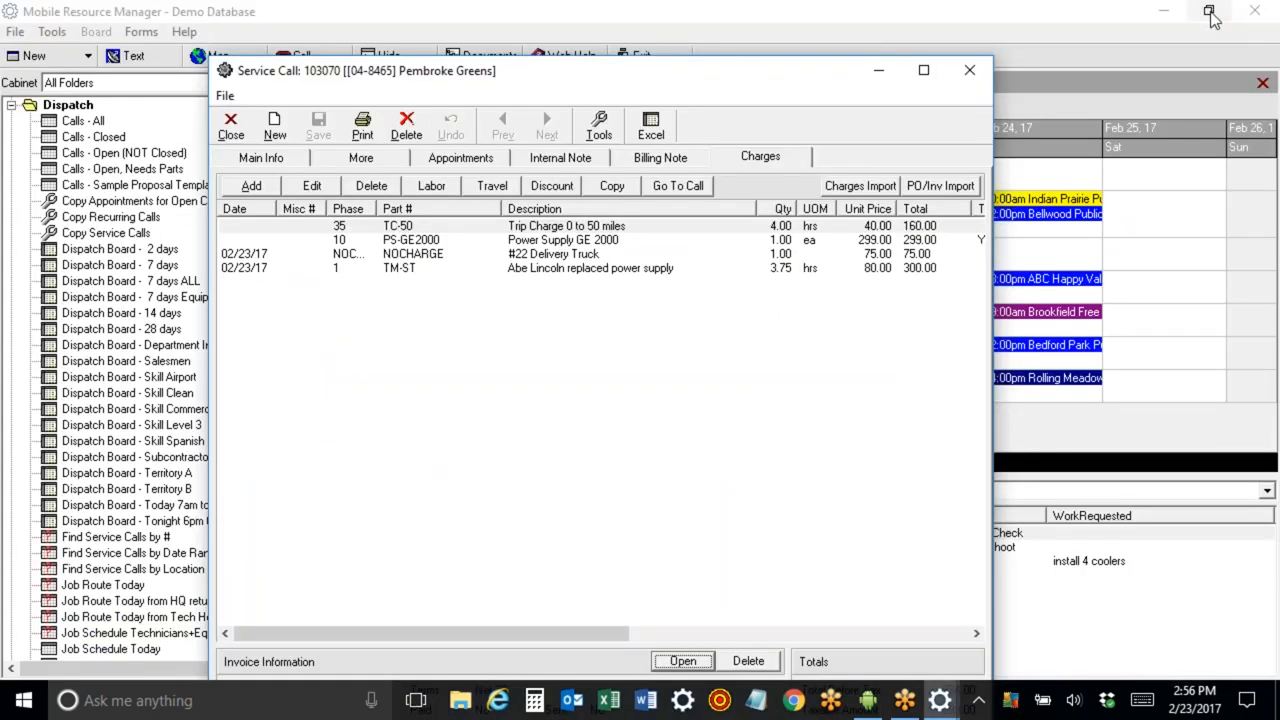
drag(345, 71, 365, 16)
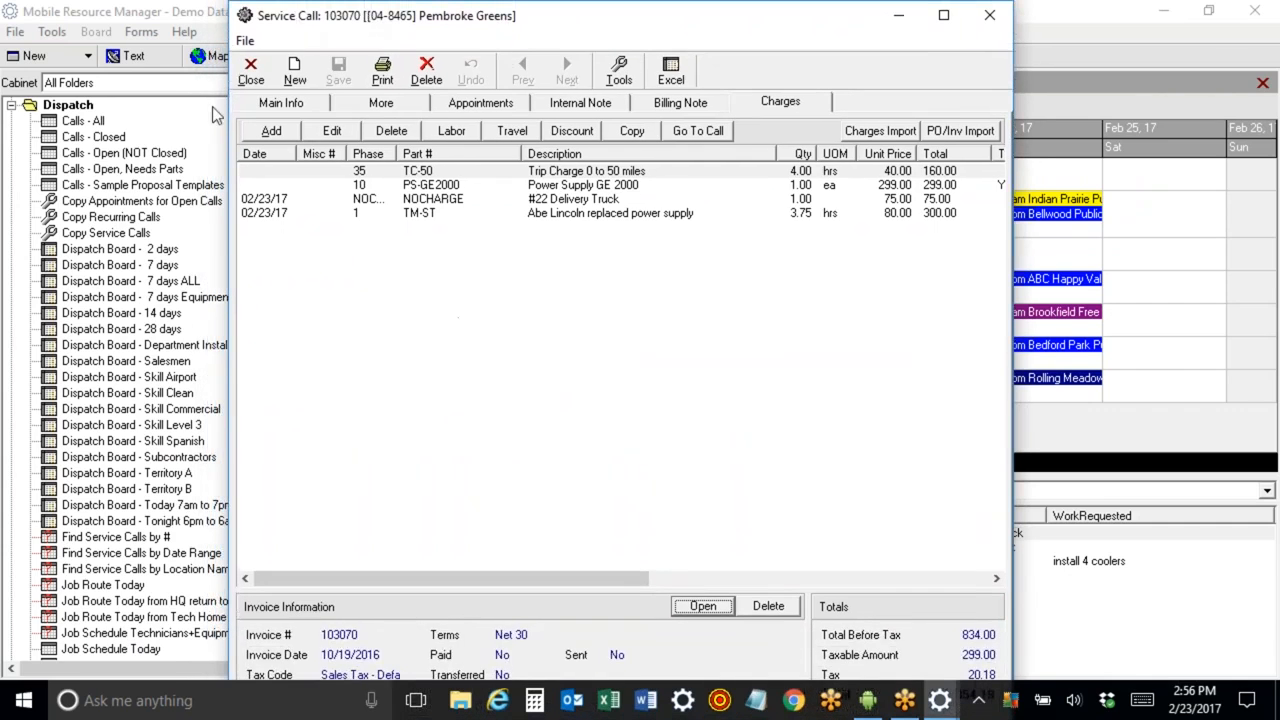
click(250, 70)
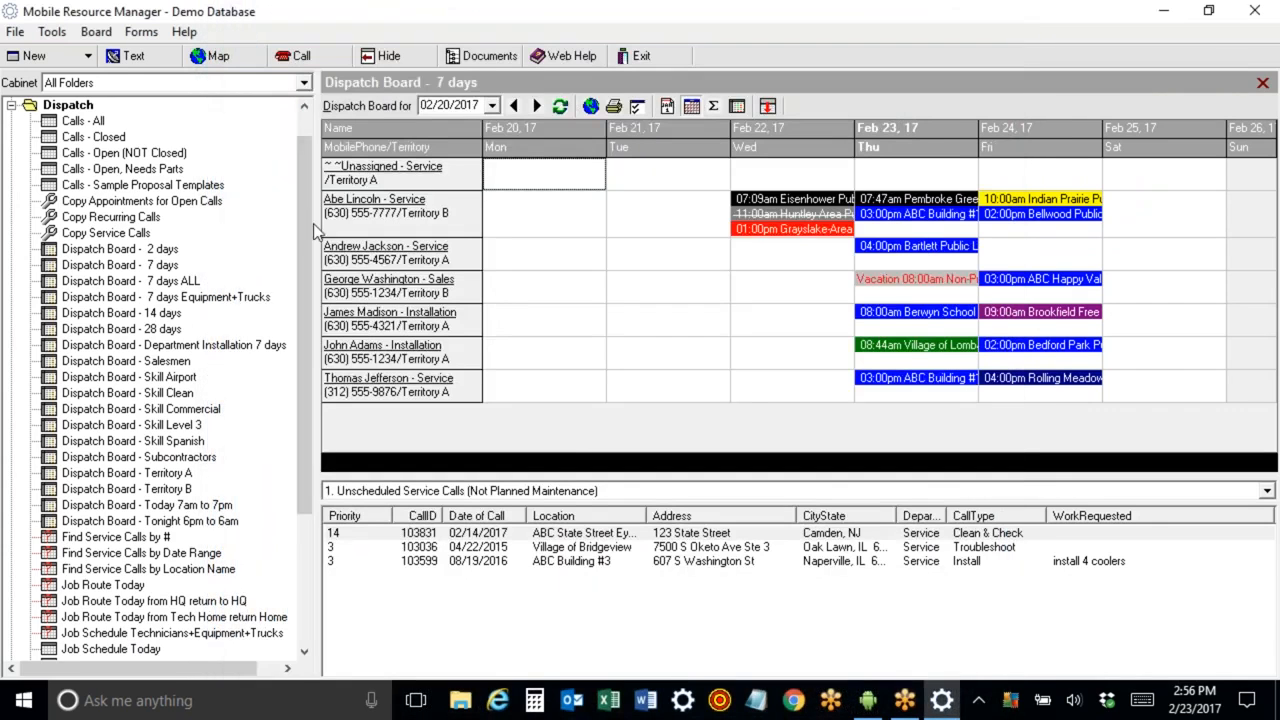
Run the Hours Detail by Technician report for all technicians with a Month to Date range, then close it.
click(11, 105)
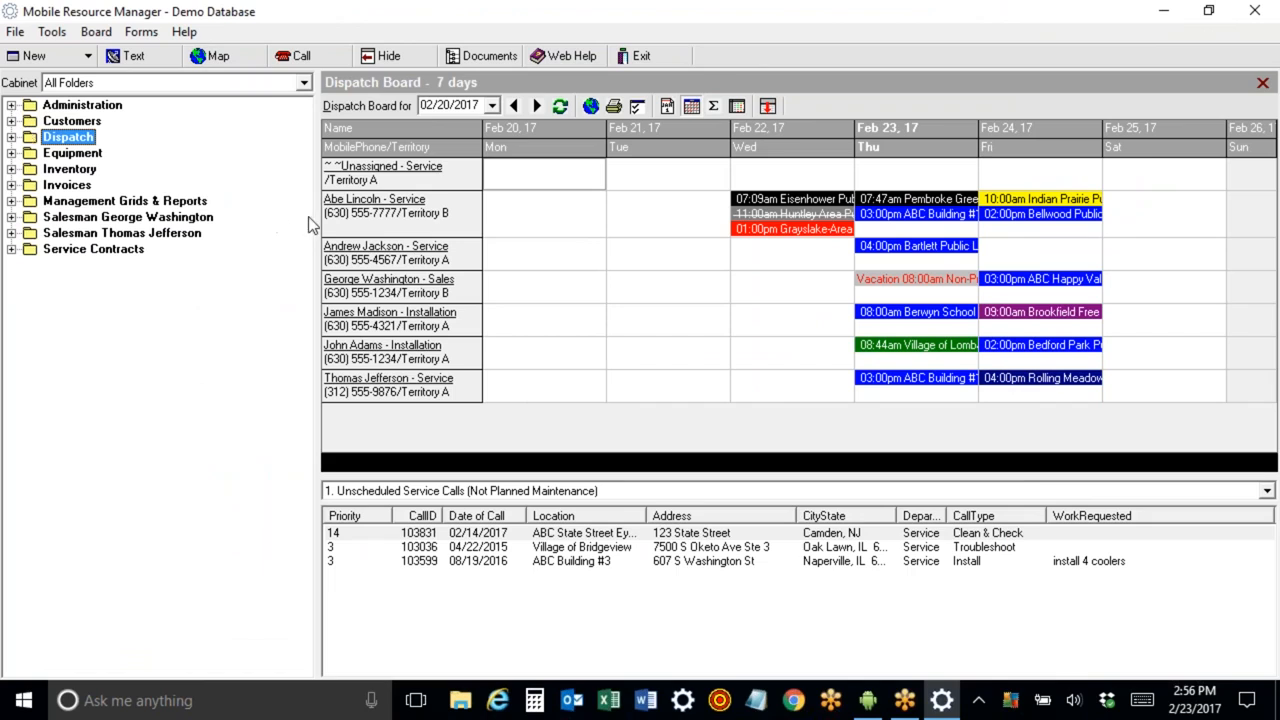
click(11, 202)
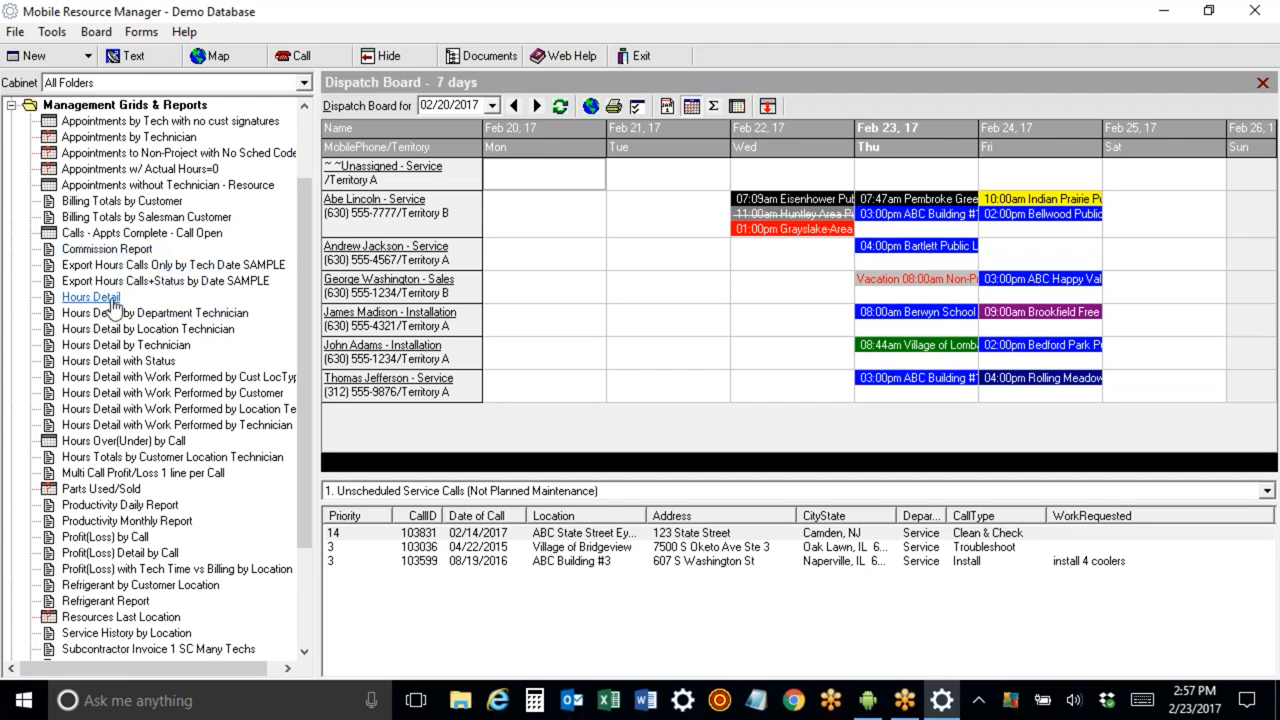
click(136, 345)
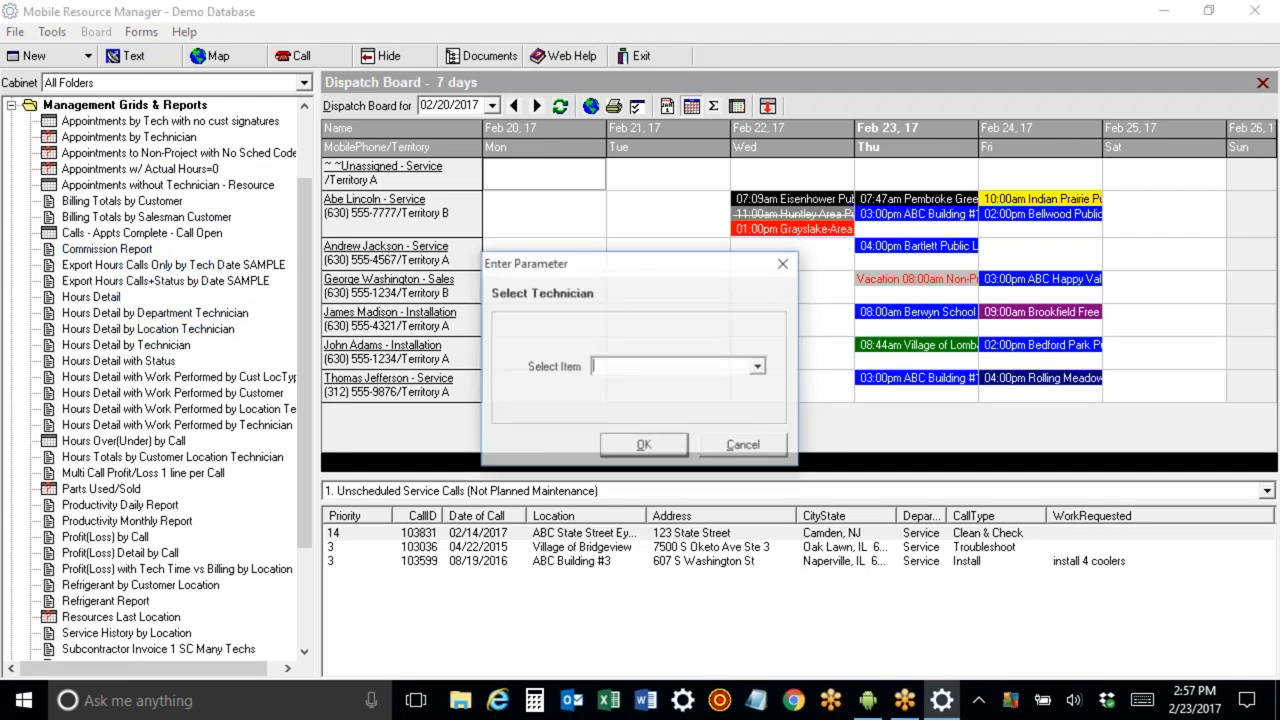
click(646, 446)
click(759, 336)
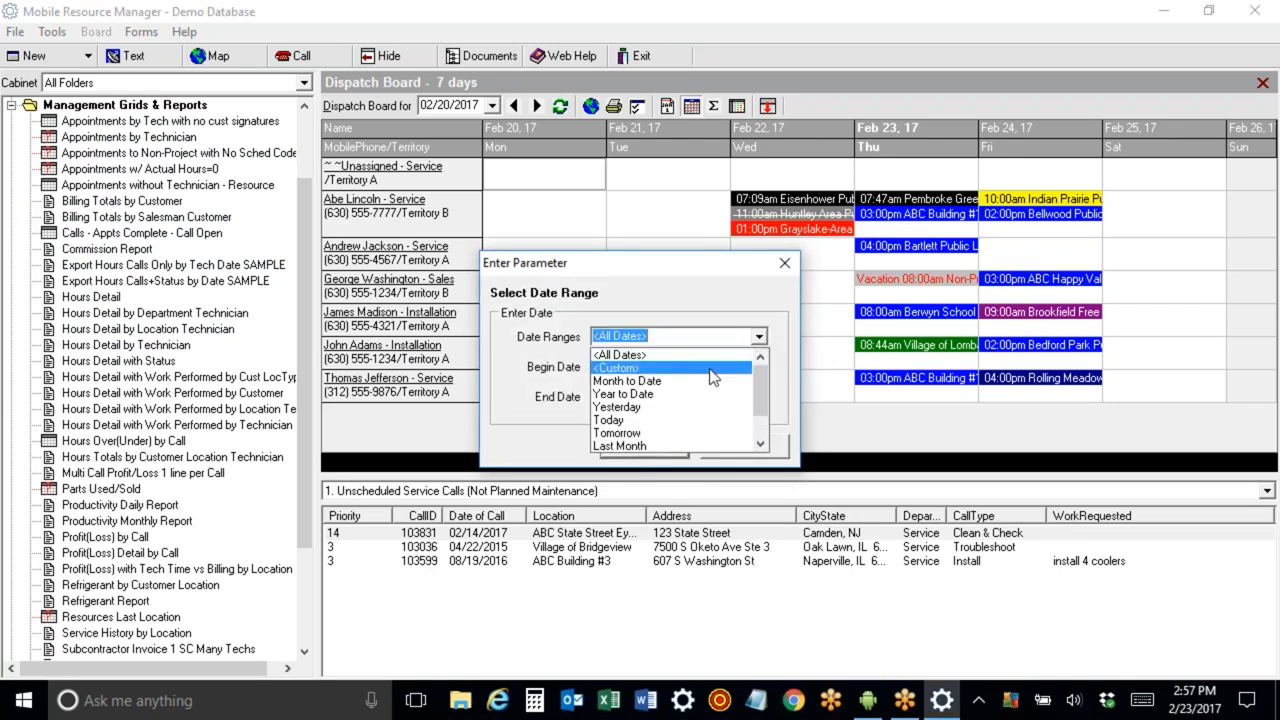
click(698, 383)
click(646, 446)
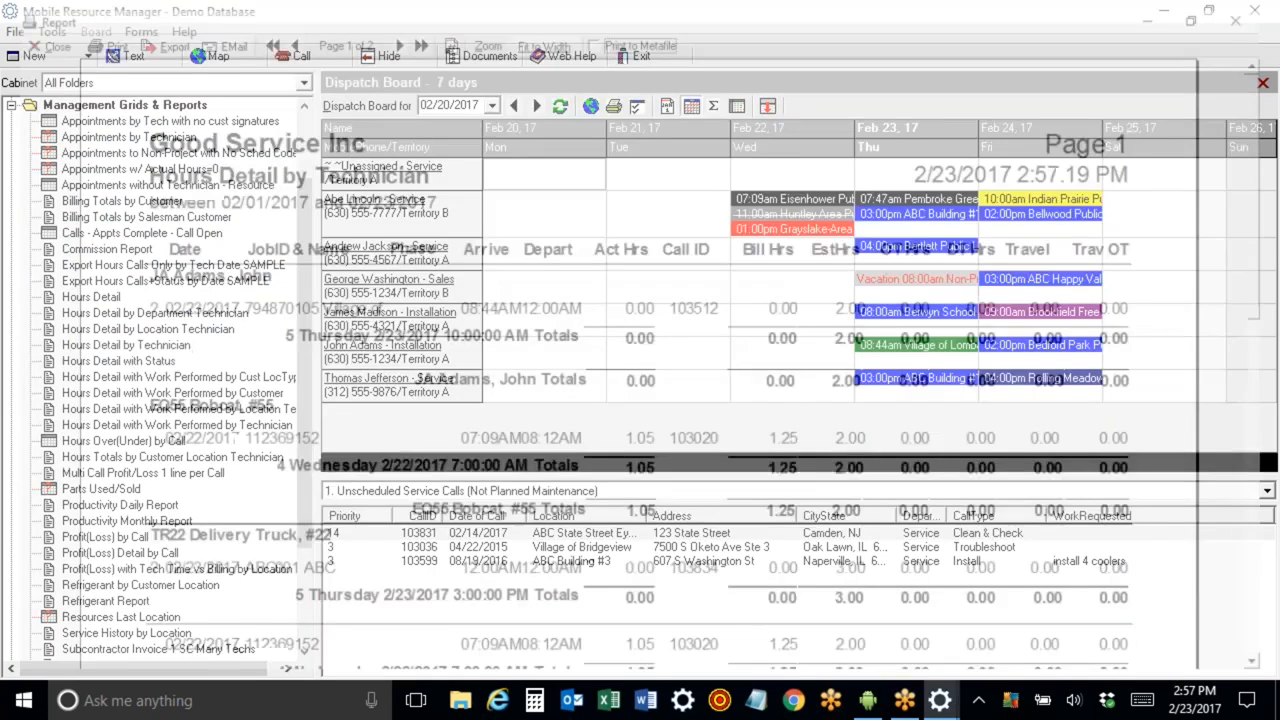
mouse_move(1272, 90)
mouse_down()
mouse_move(1274, 334)
mouse_move(1272, 90)
mouse_up()
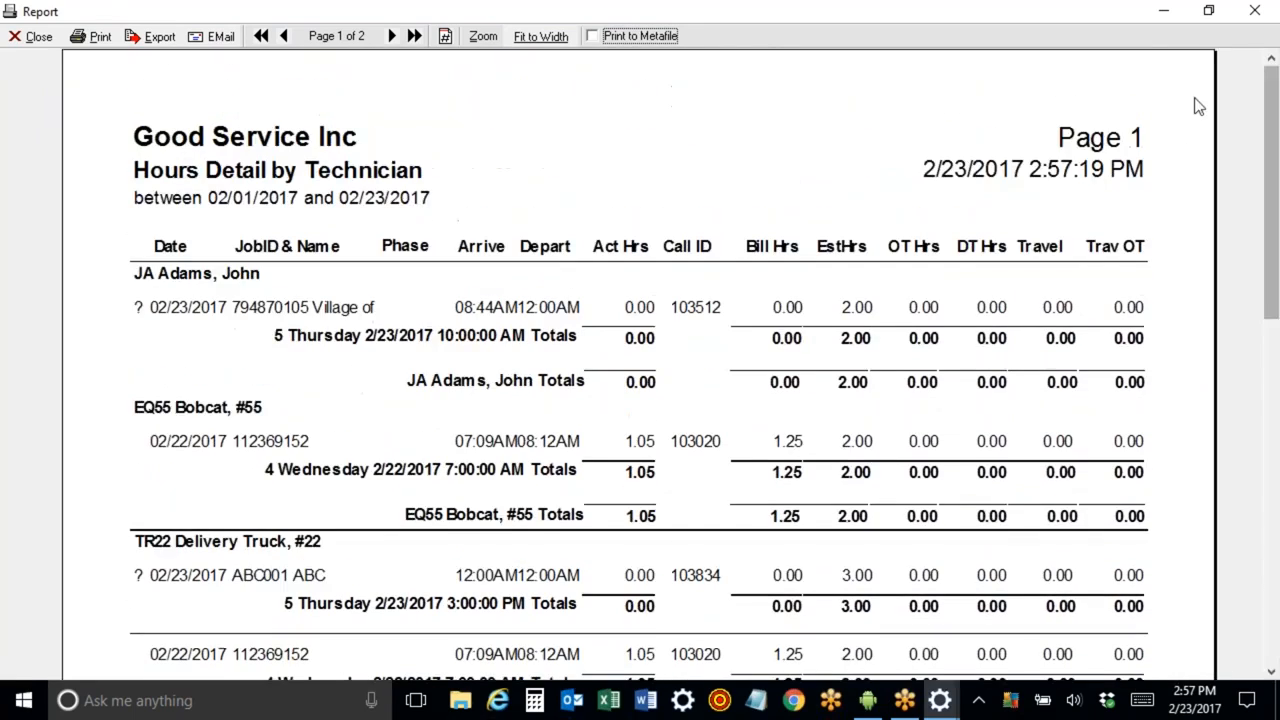
click(30, 36)
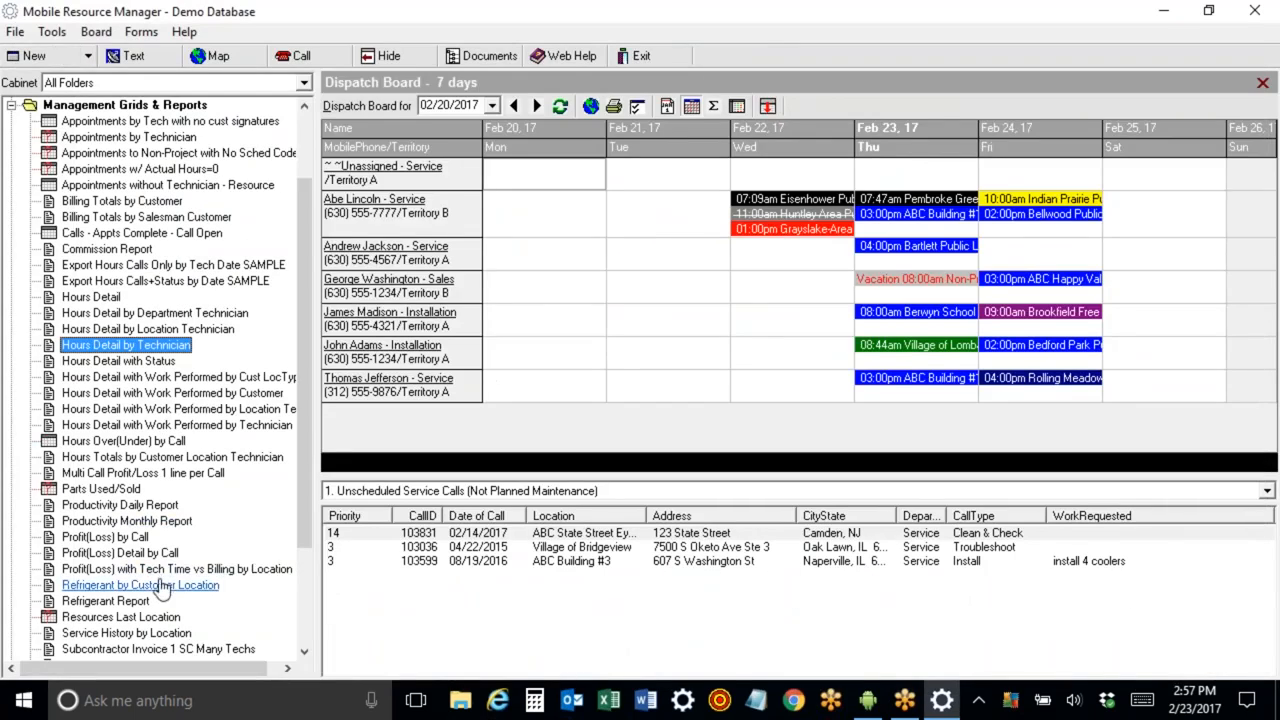
Run the Service History by Location report for ABC Building #1, leaving department and customer PO blank.
double_click(128, 632)
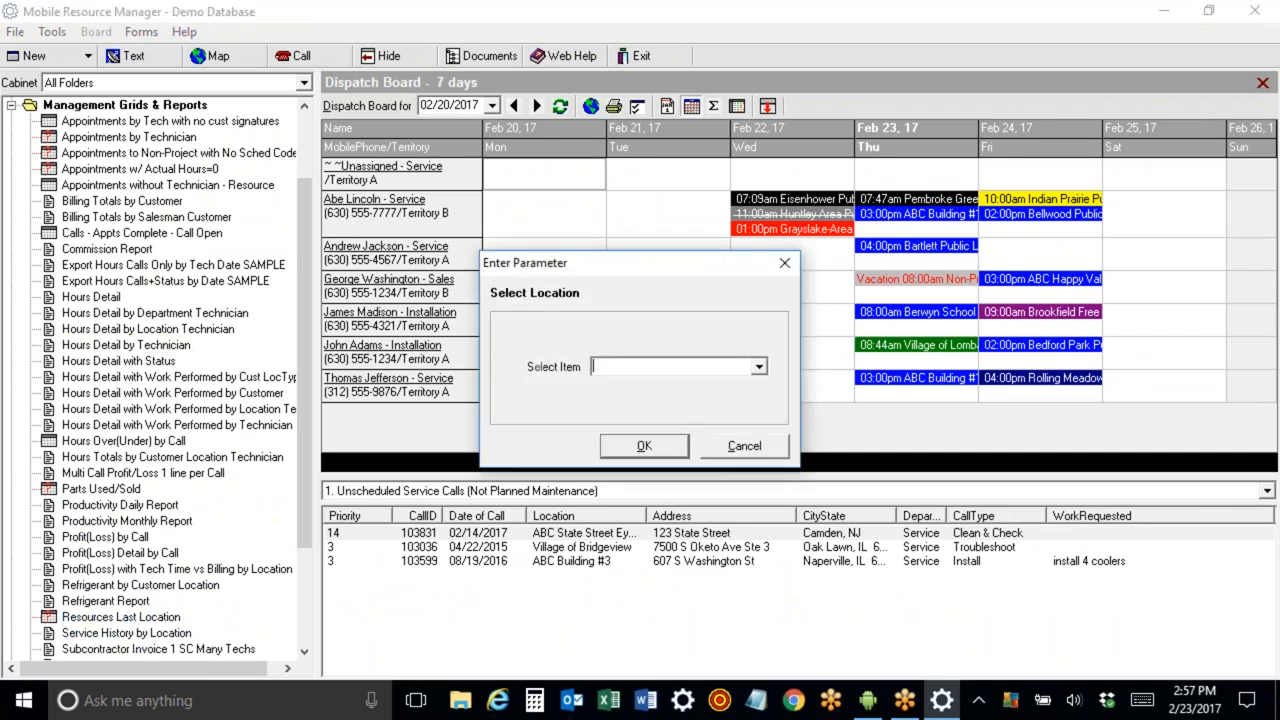
click(759, 367)
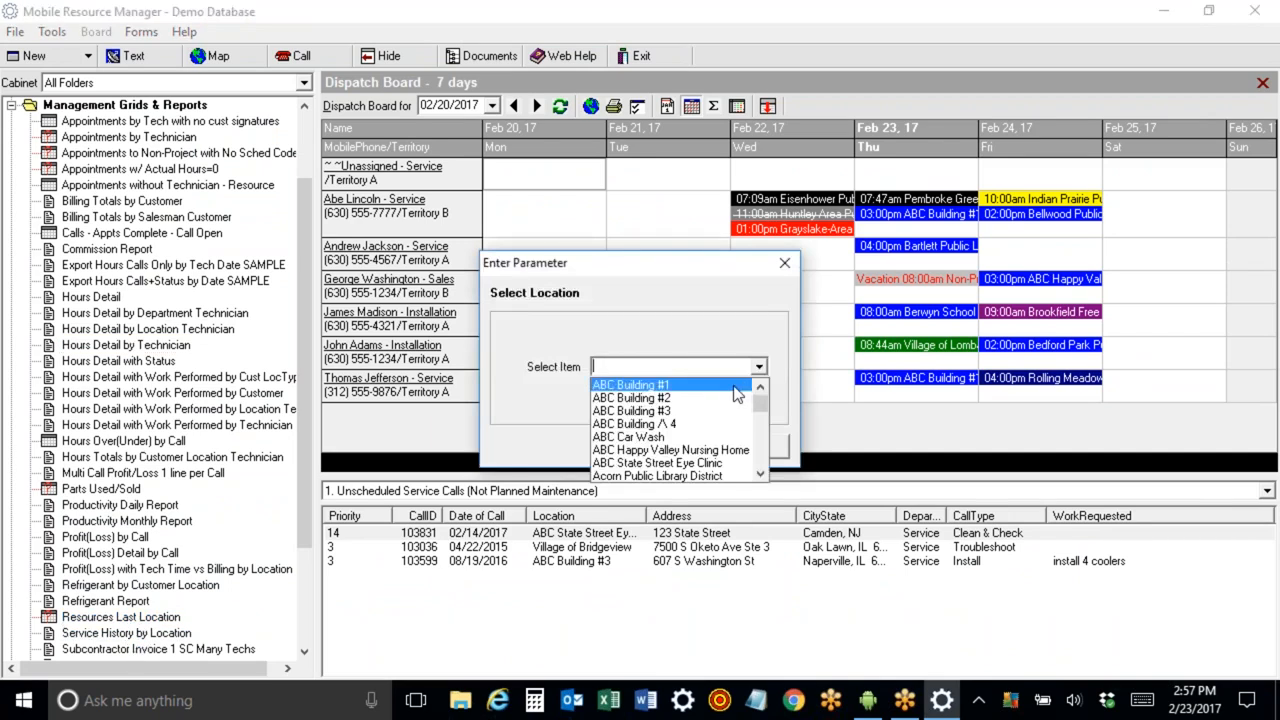
click(748, 383)
click(655, 447)
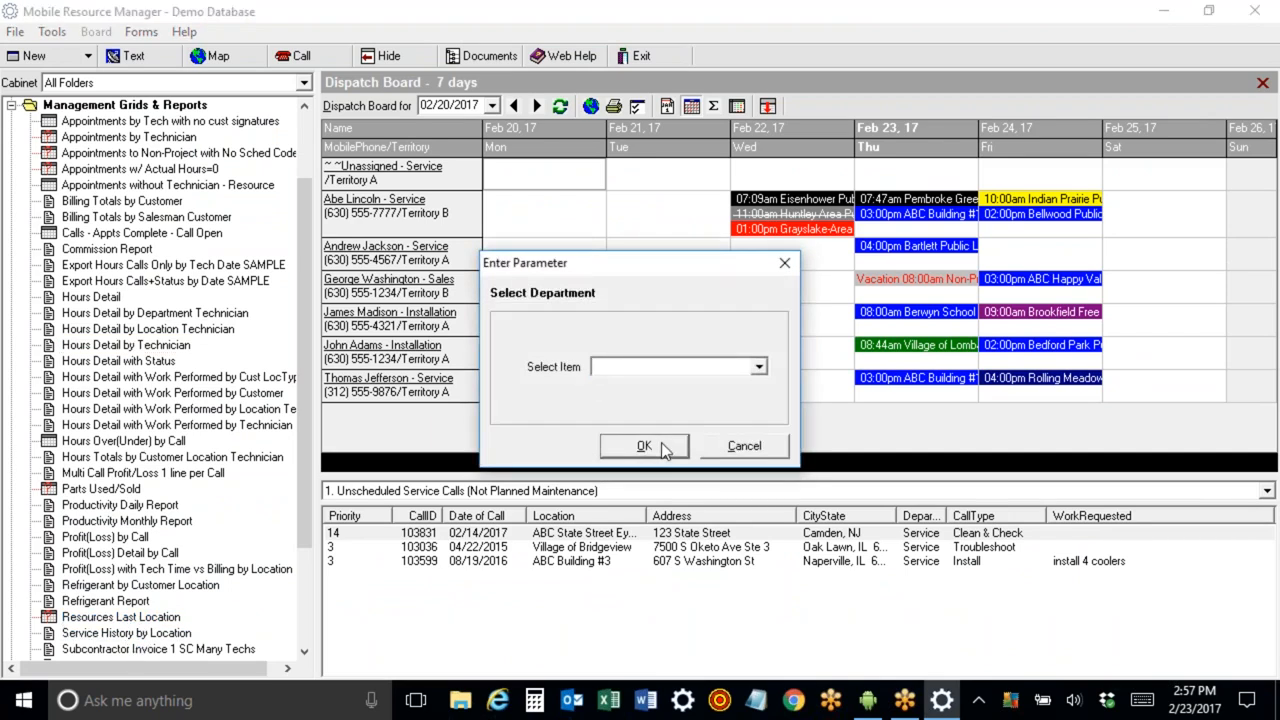
click(663, 450)
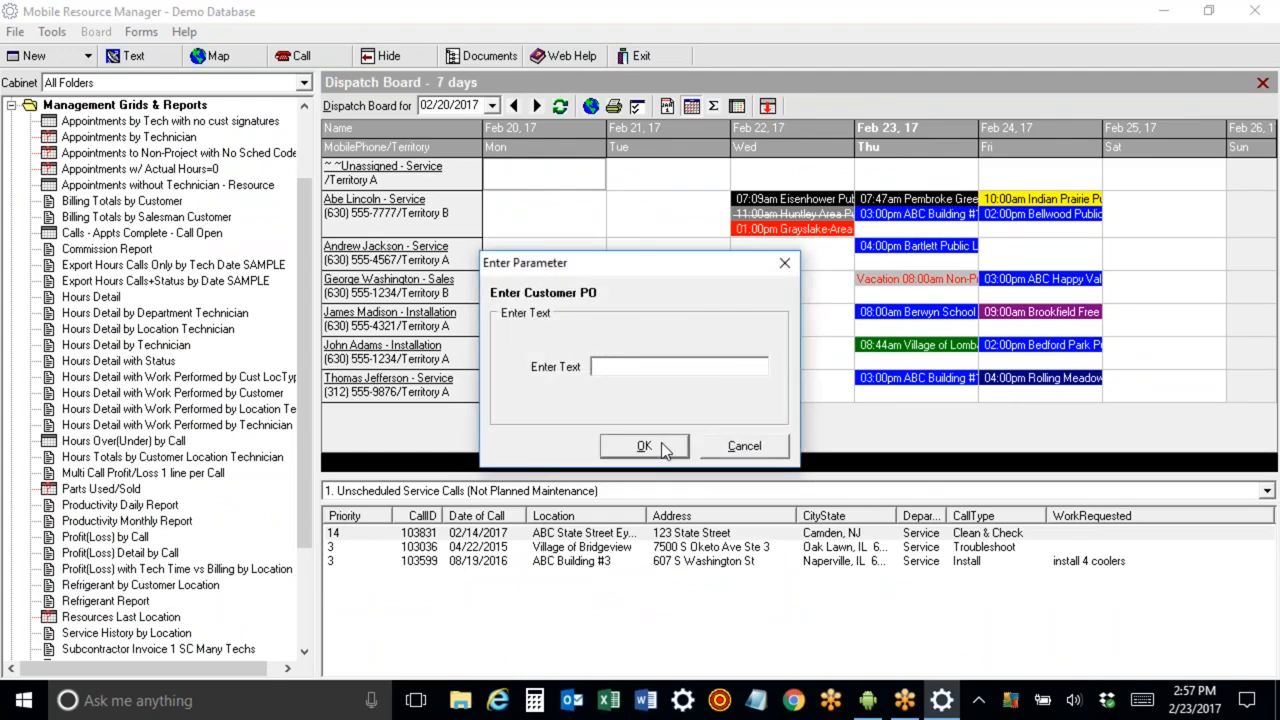
click(665, 448)
mouse_move(1273, 103)
mouse_down()
mouse_move(1272, 214)
mouse_move(1273, 128)
mouse_up()
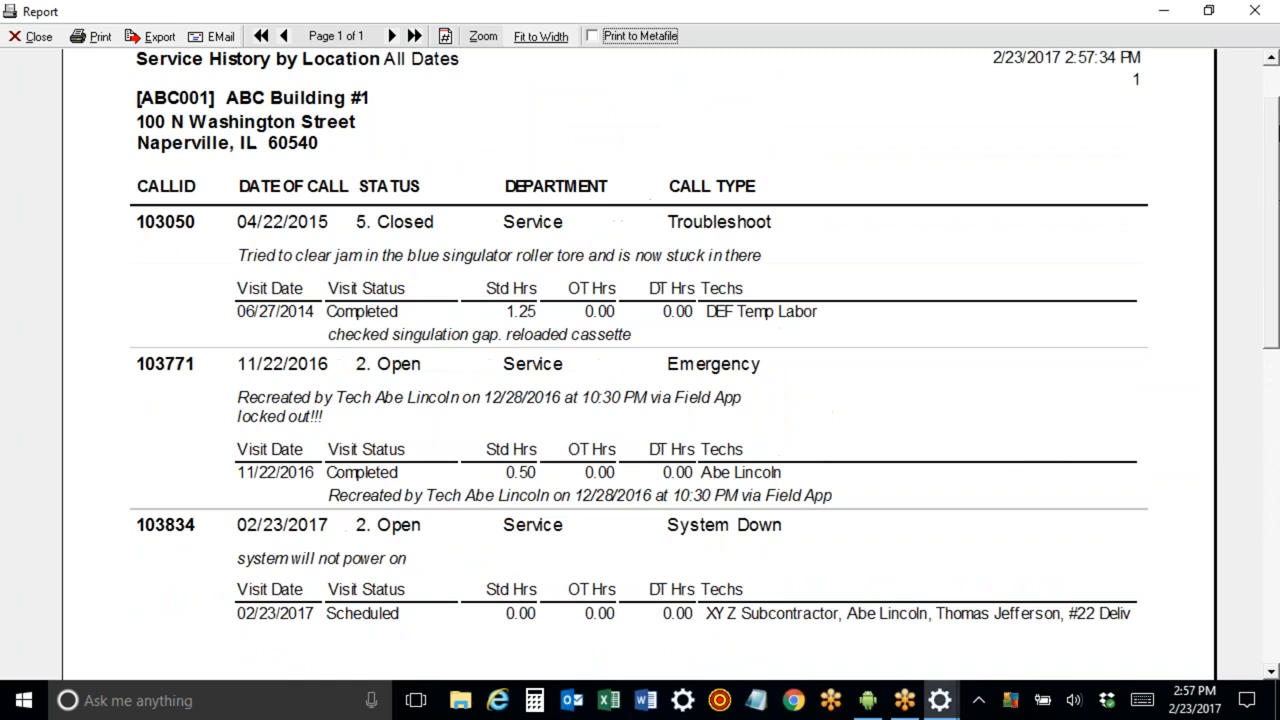
Run the Profit(Loss) by Call report for all dates, then close it.
click(34, 39)
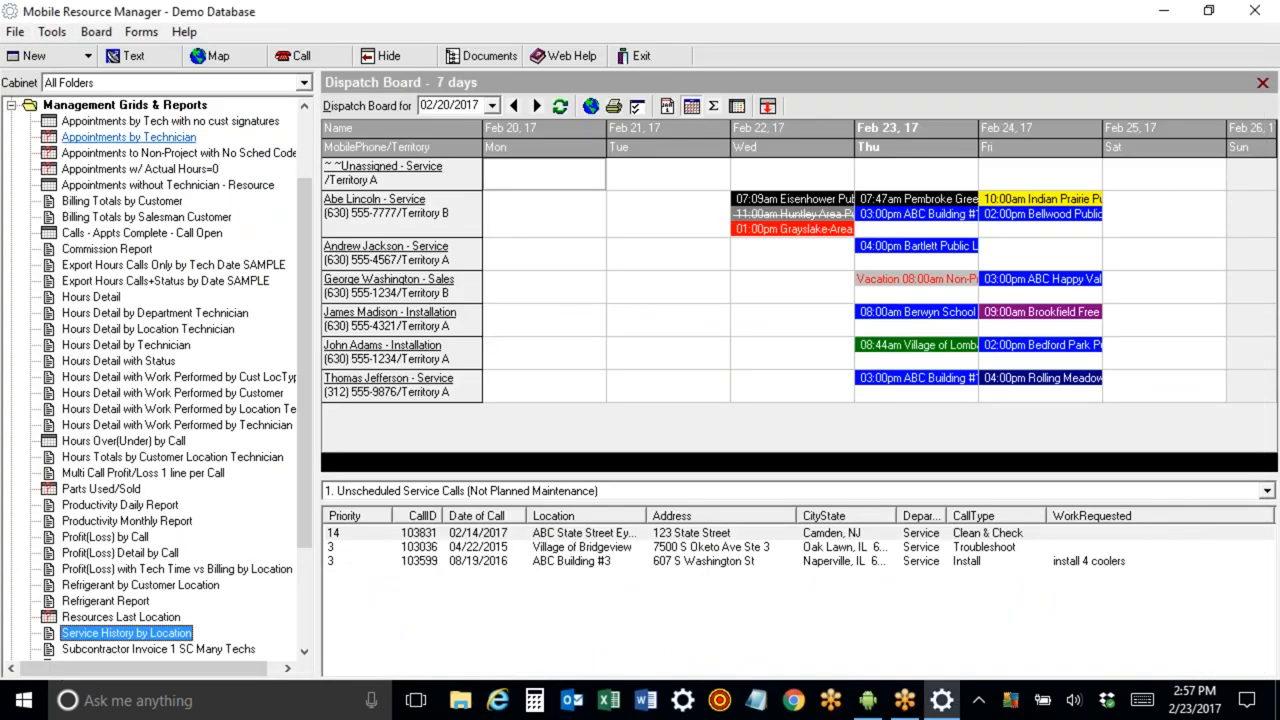
click(105, 539)
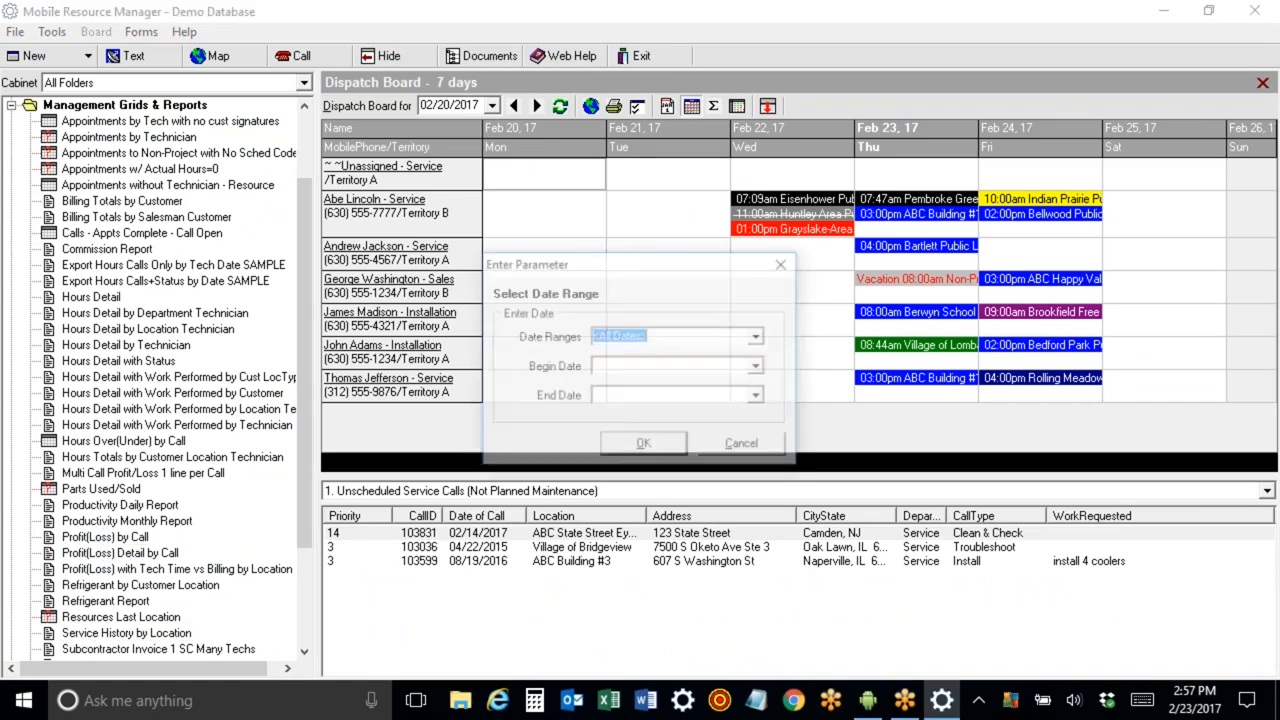
click(640, 445)
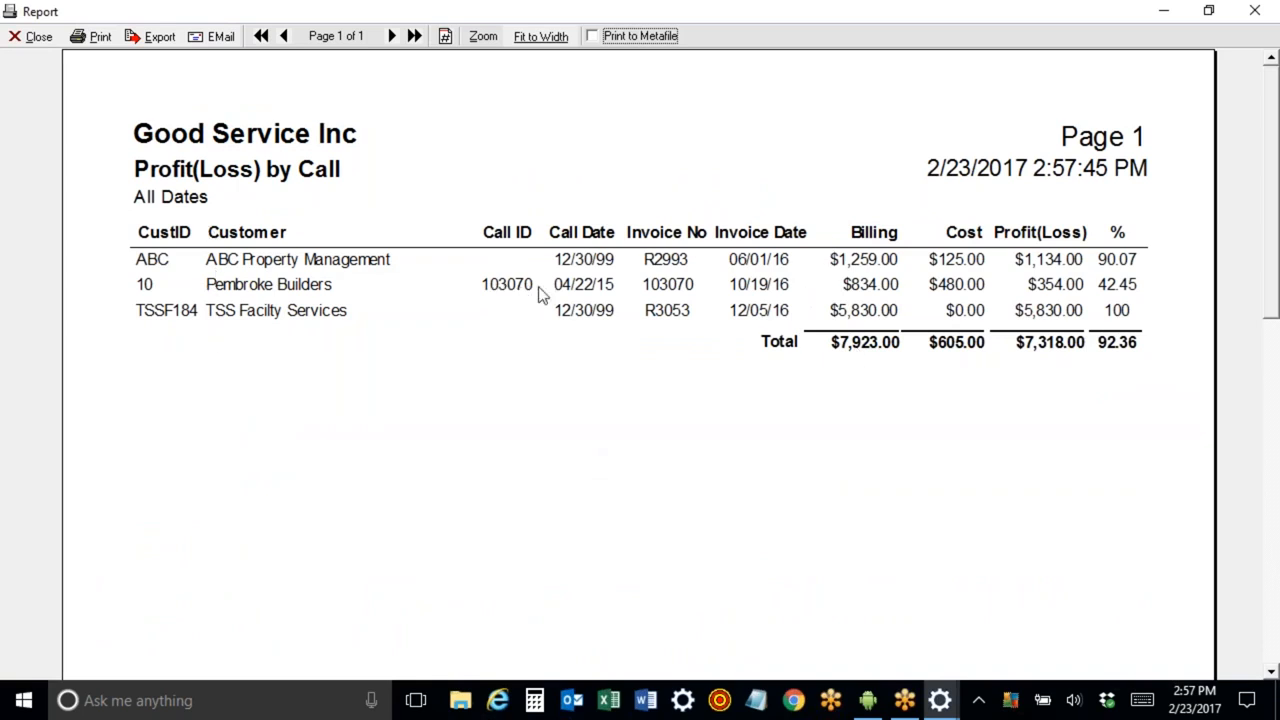
click(36, 38)
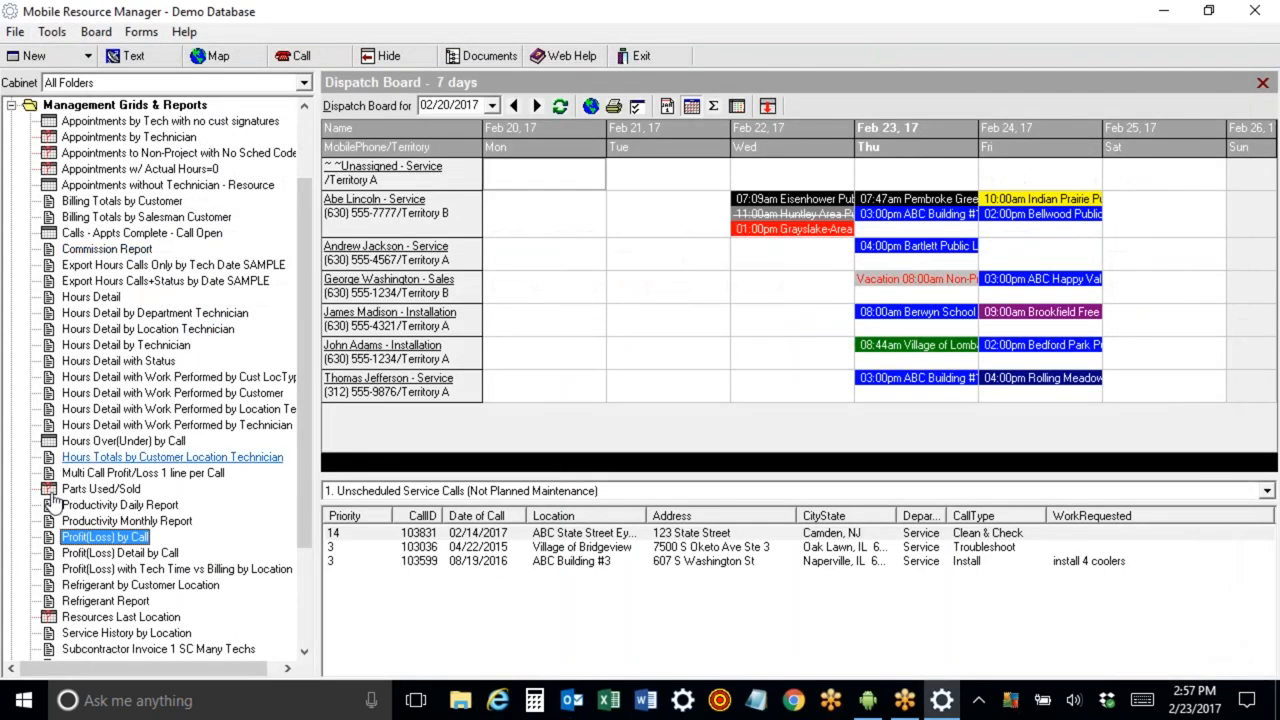
Run the Profit(Loss) Detail by Call report for all dates, then close it.
double_click(100, 537)
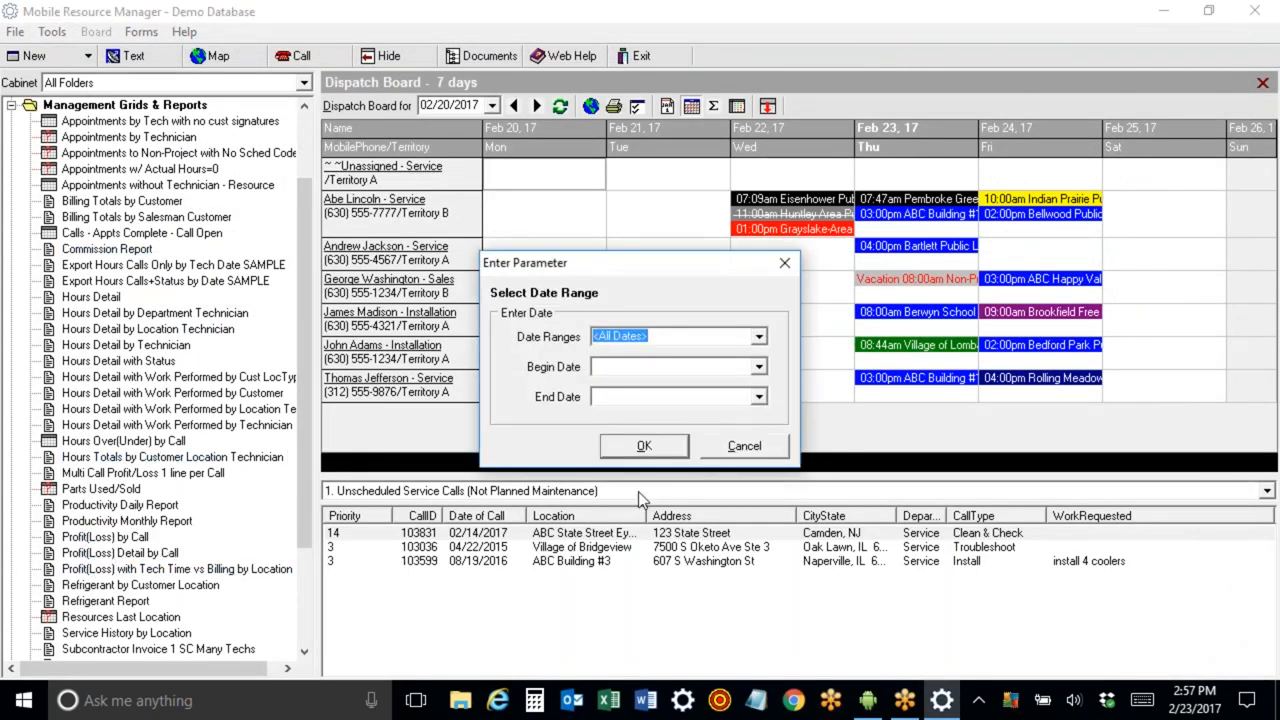
click(648, 447)
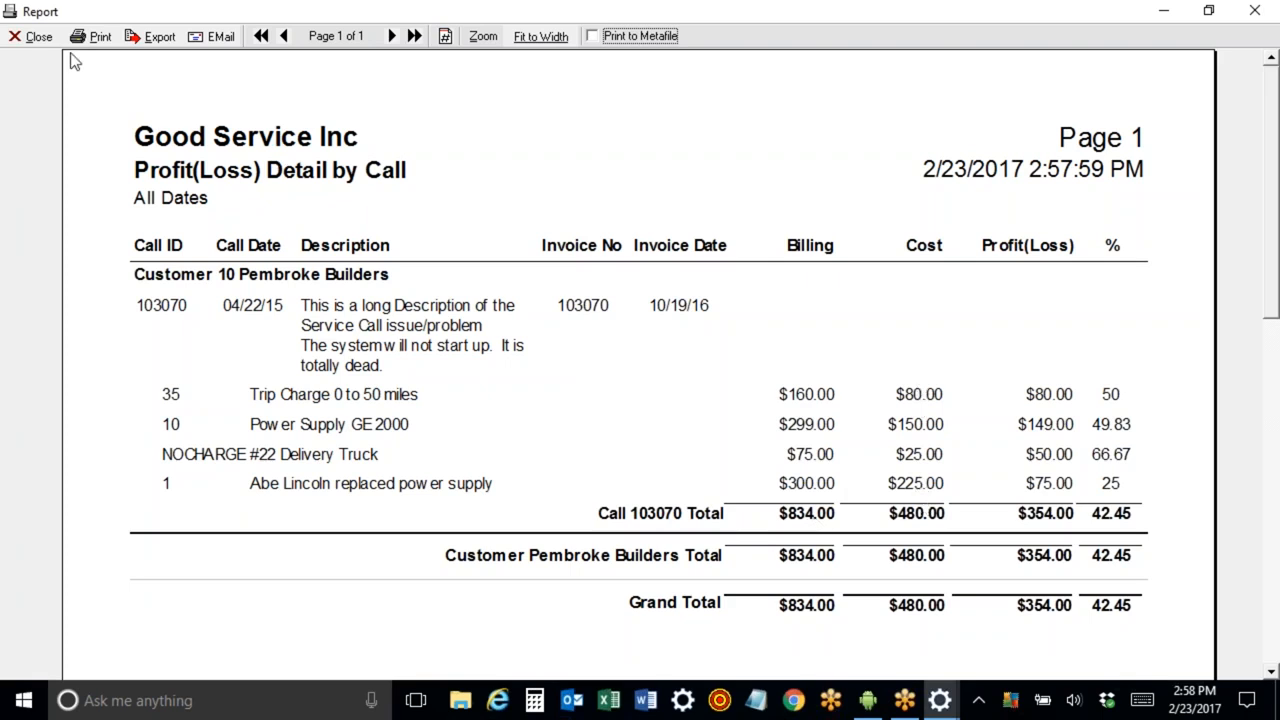
click(32, 37)
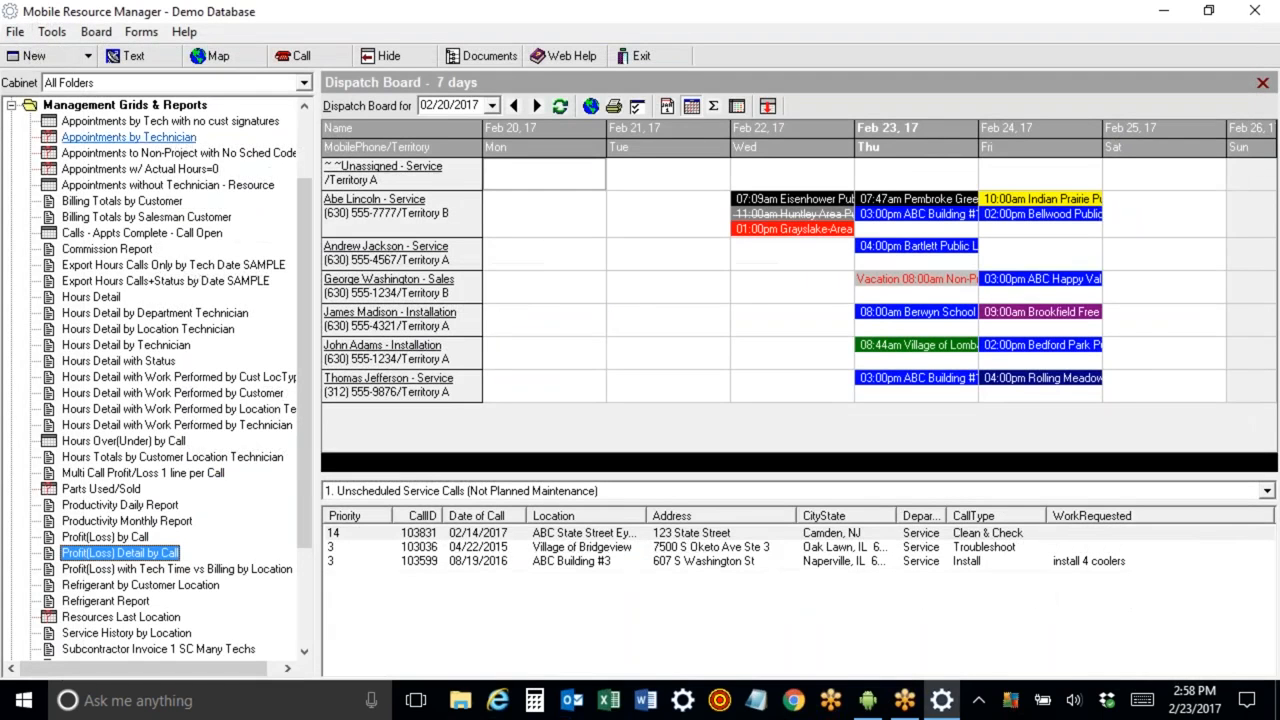
Browse the Salesman George Washington folder's Customers & Prospects and RFP RFQ + Proposals grids.
click(11, 105)
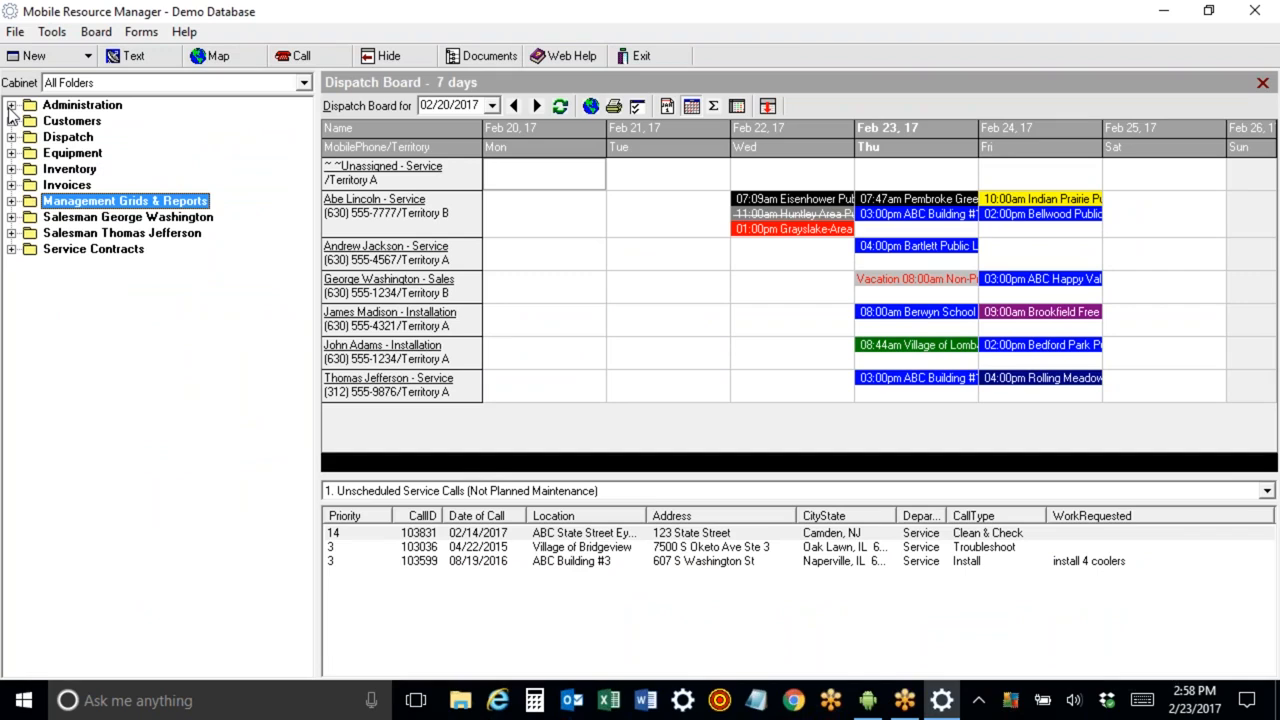
click(11, 217)
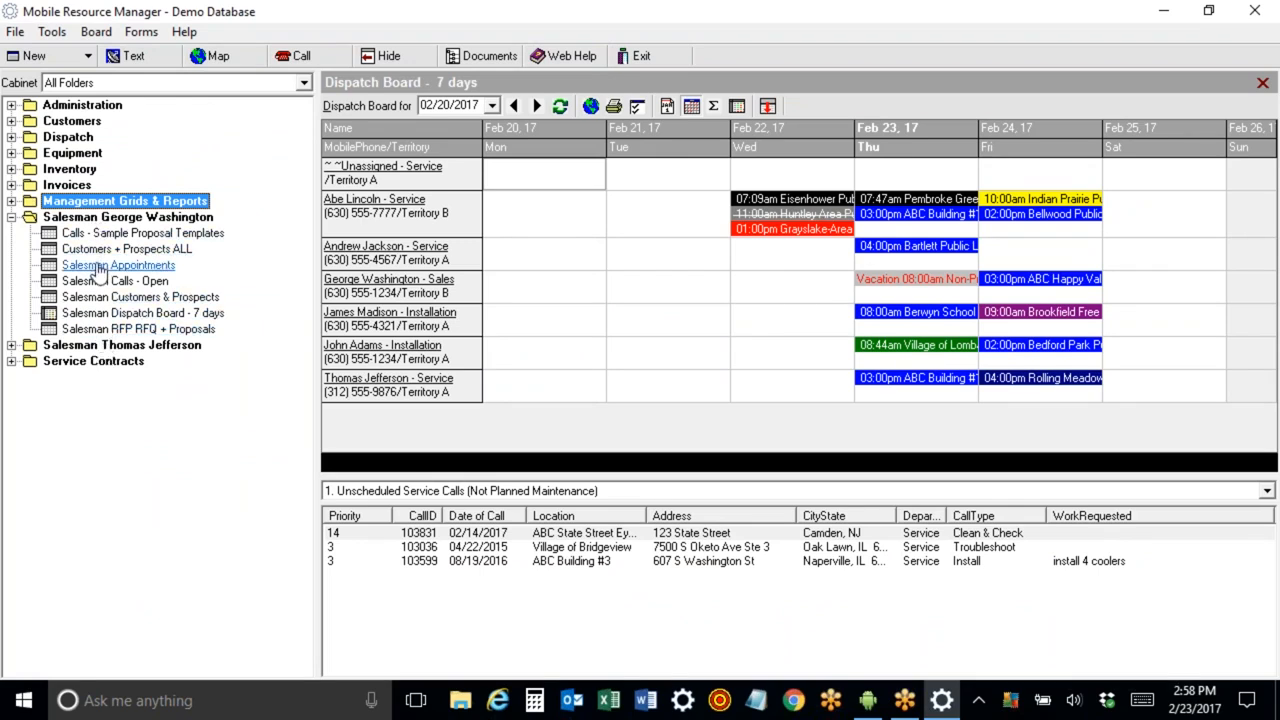
click(110, 297)
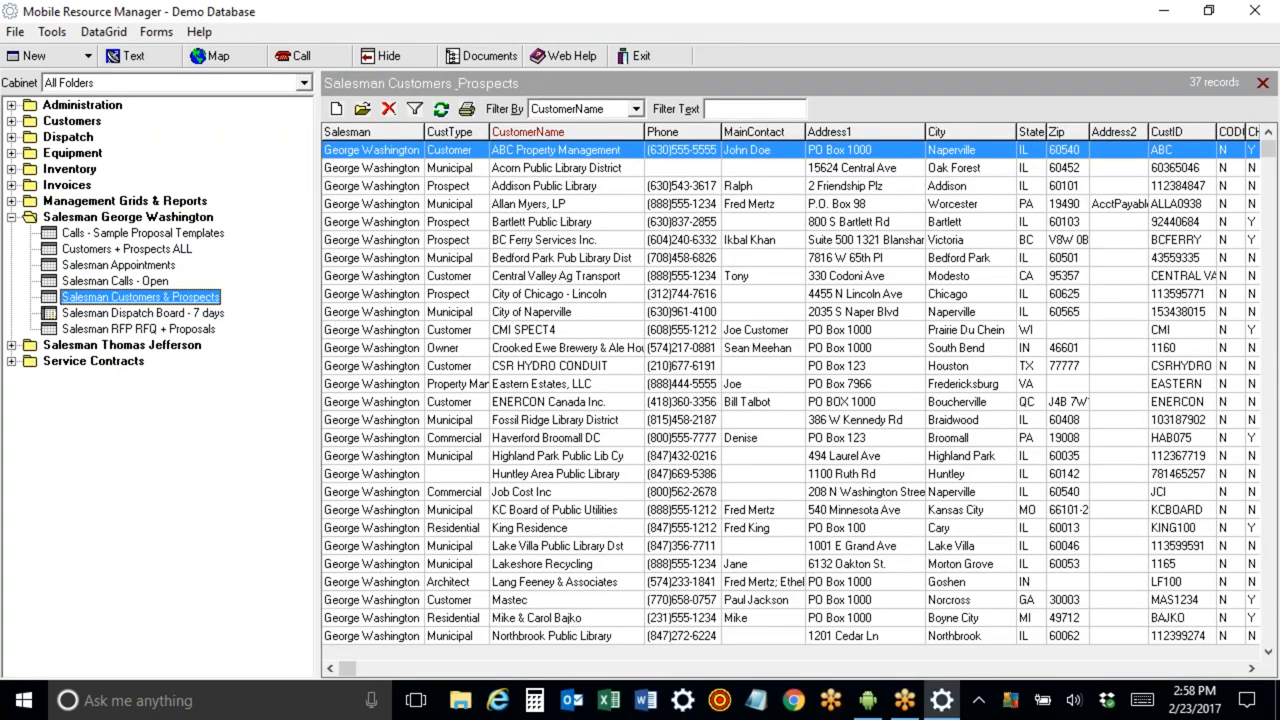
click(110, 329)
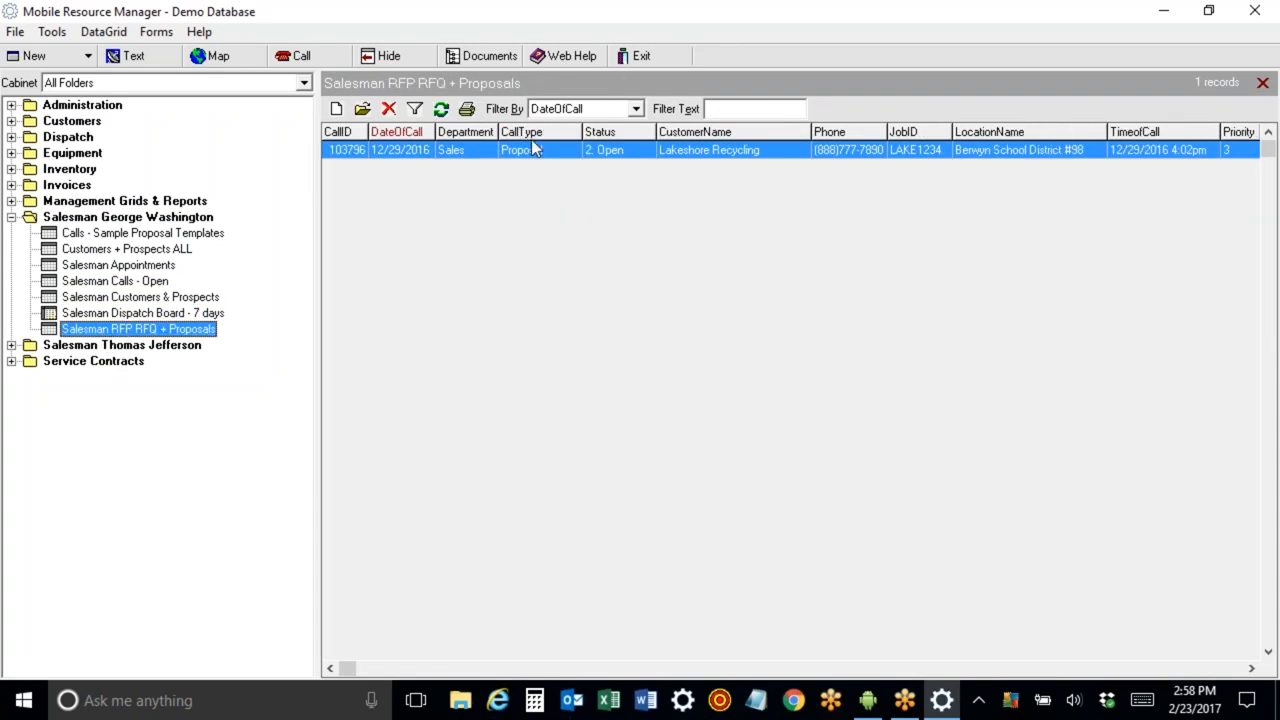
click(11, 217)
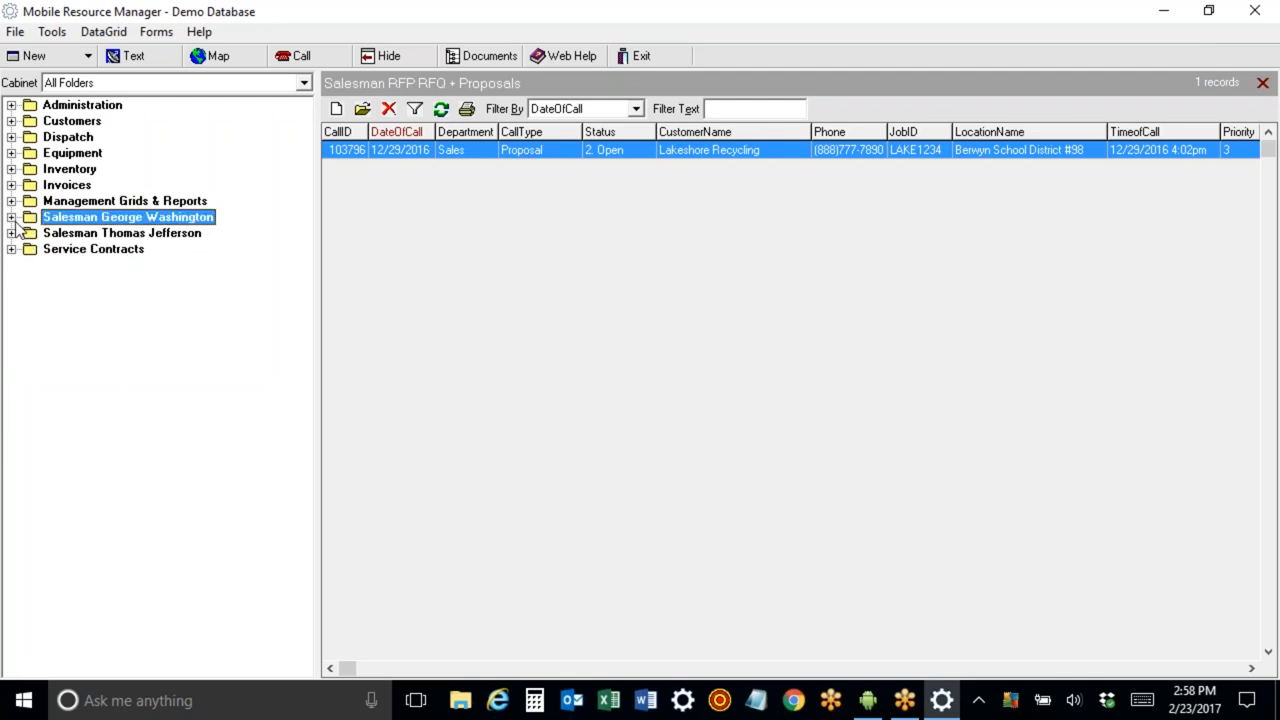
Open the Customers & Prospects TJ grid in the Salesman Thomas Jefferson folder.
click(11, 233)
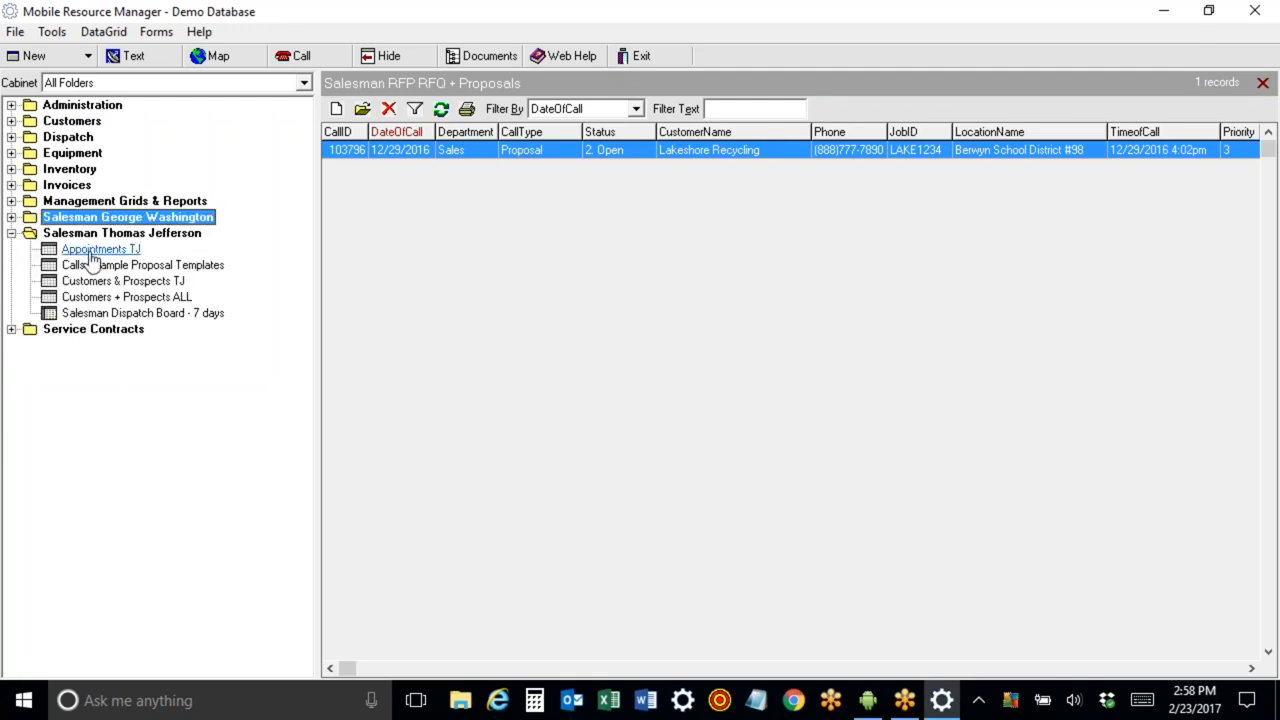
click(100, 283)
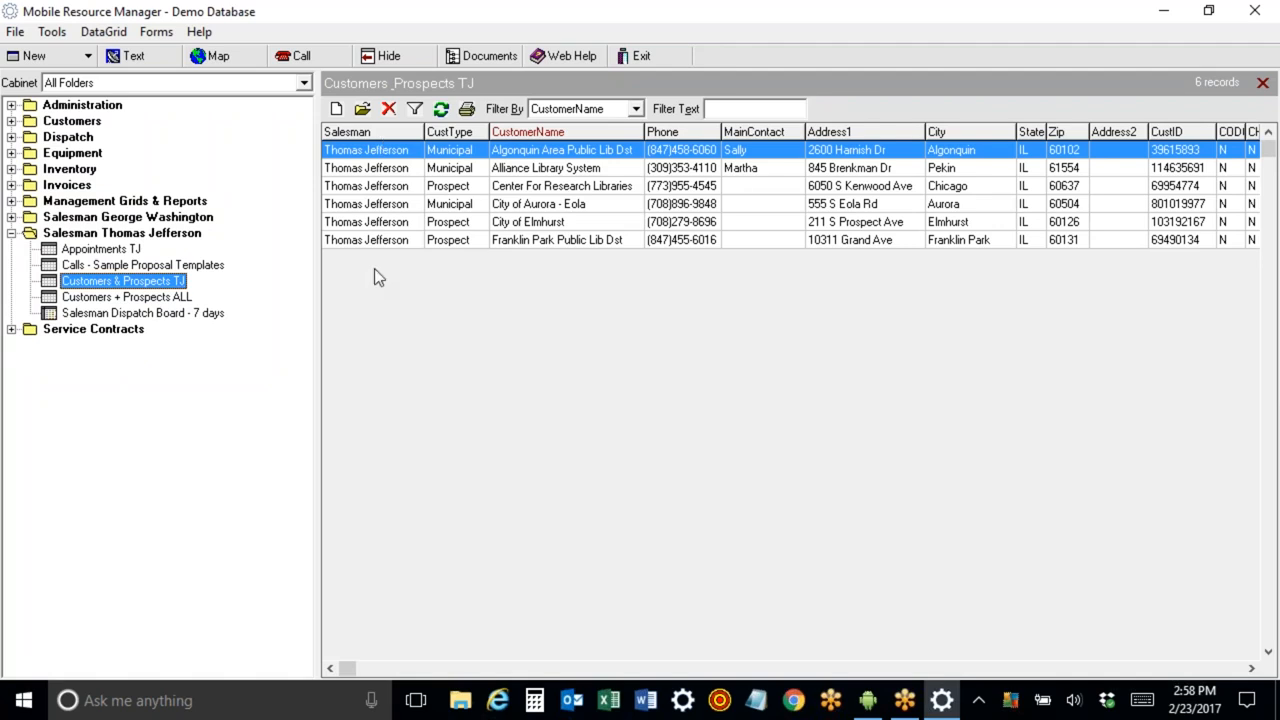
click(11, 233)
Open All Service Contracts and start a new service contract with contract type Diamond Service.
click(11, 249)
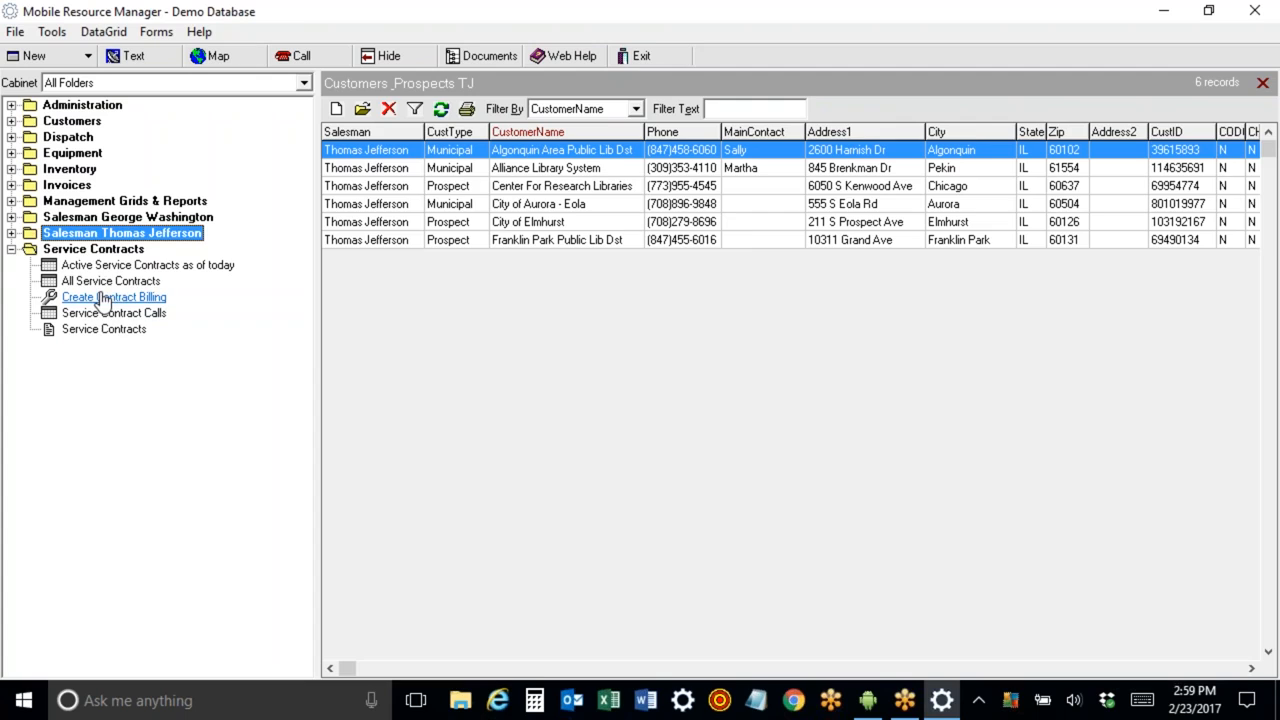
click(100, 283)
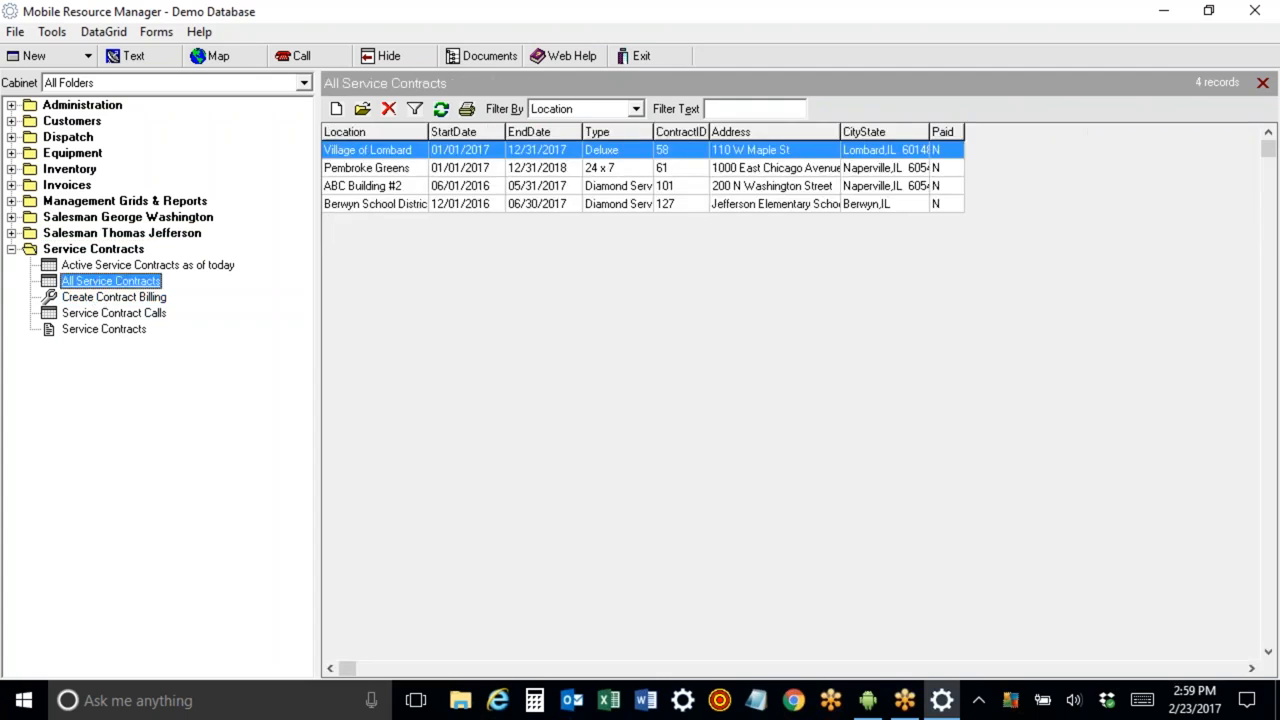
click(336, 109)
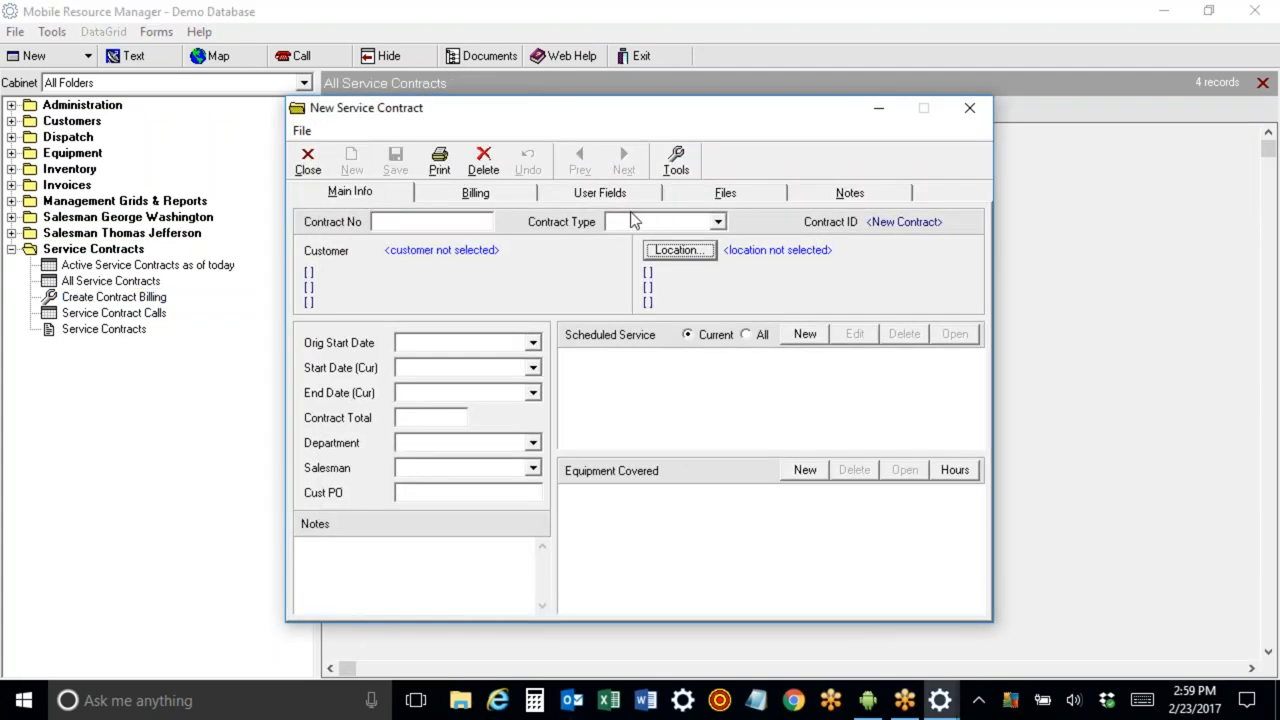
click(718, 222)
click(702, 288)
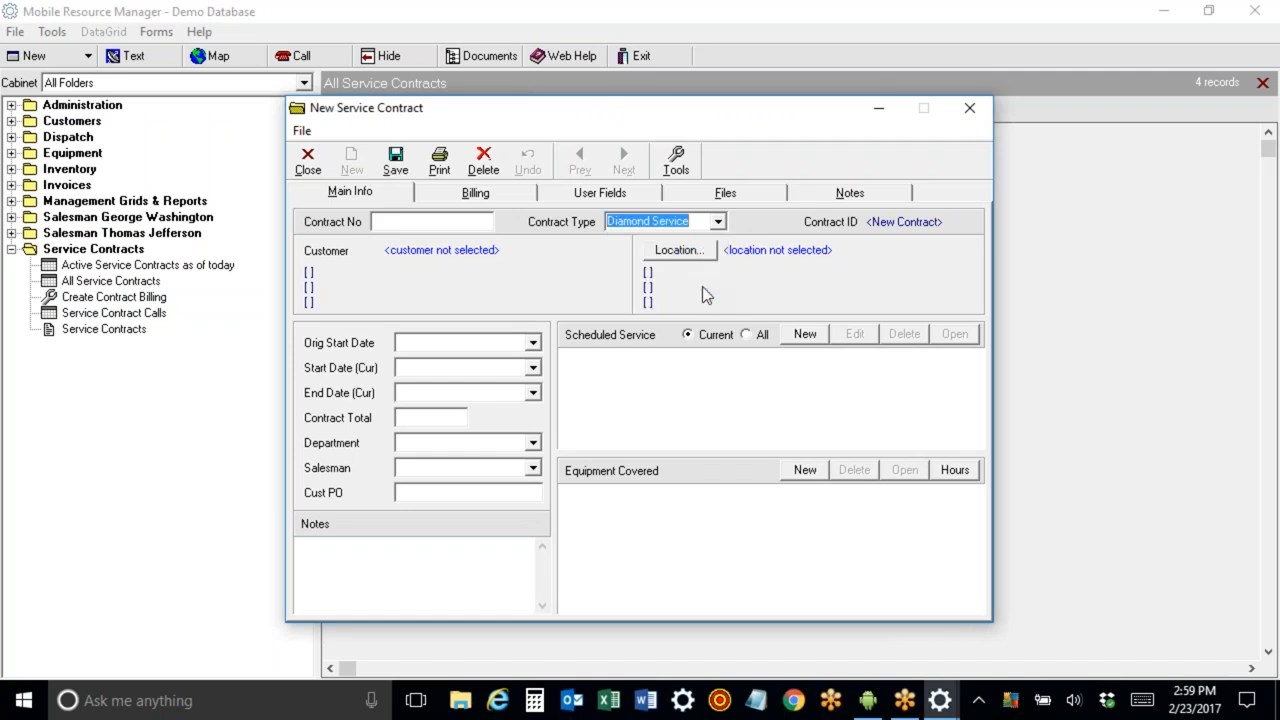
Set the contract's location to ABC Building #1, filtering the lookup by abc.
click(680, 250)
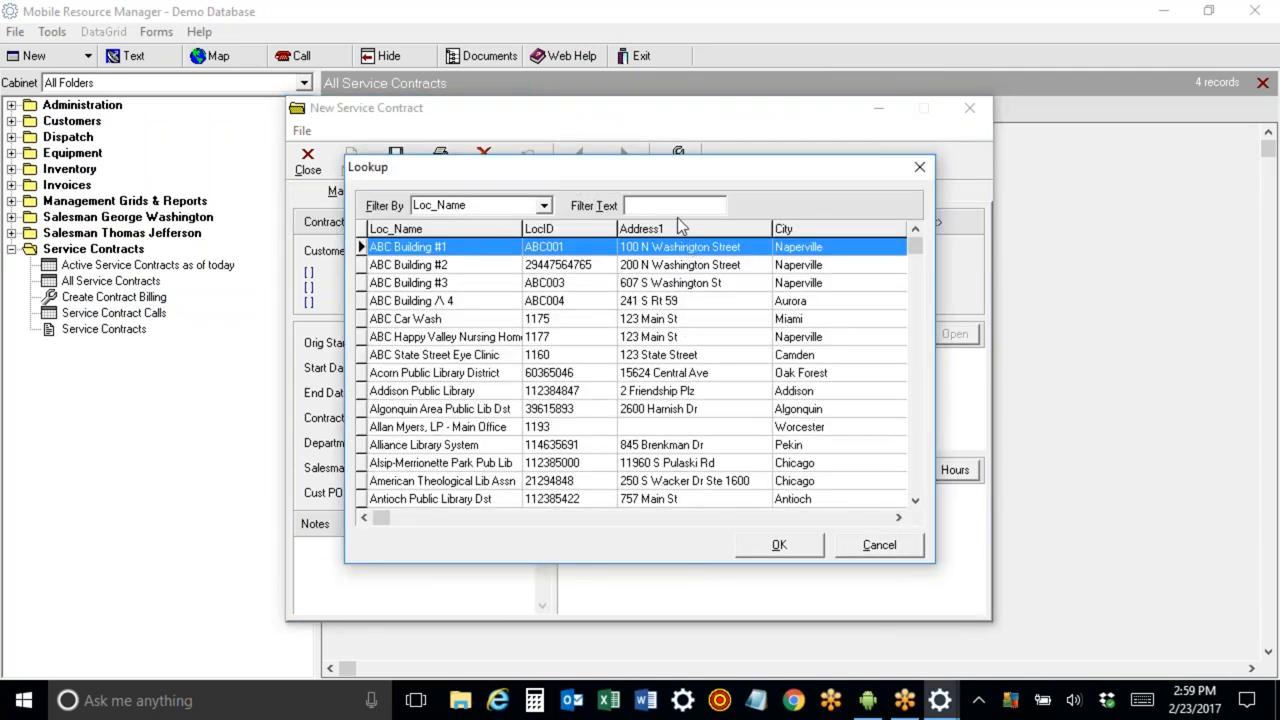
text(abc)
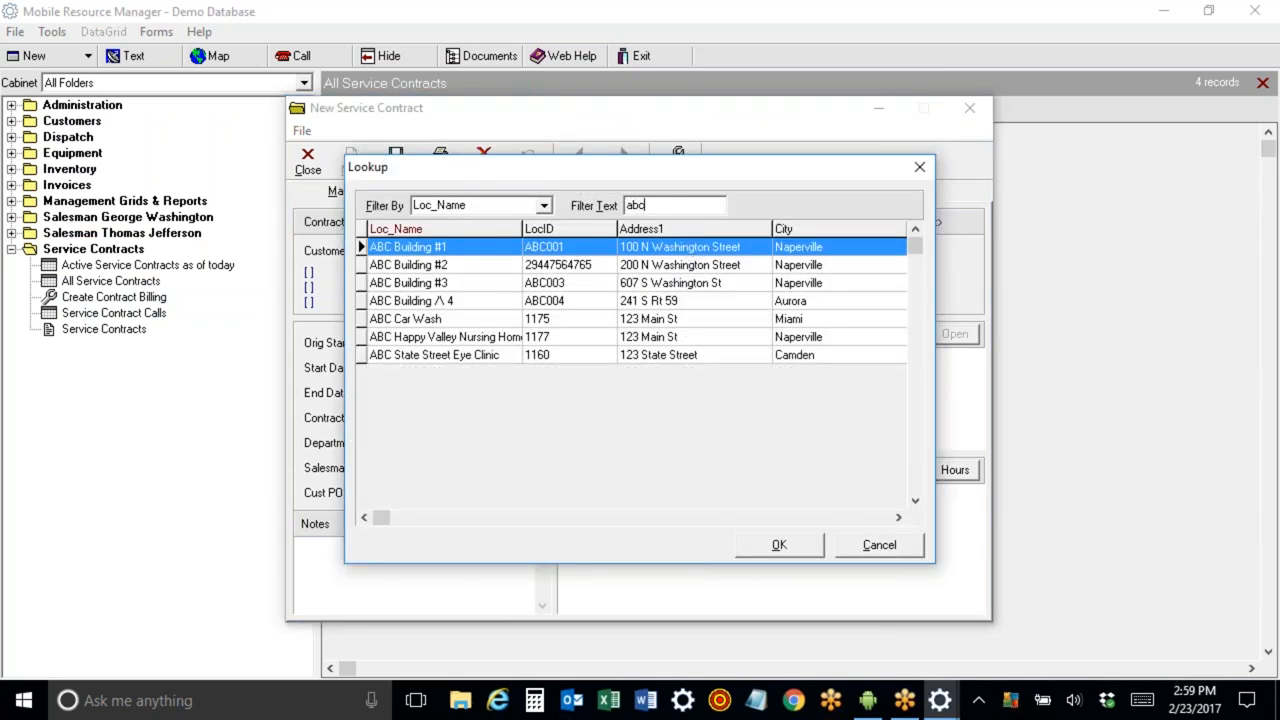
double_click(470, 247)
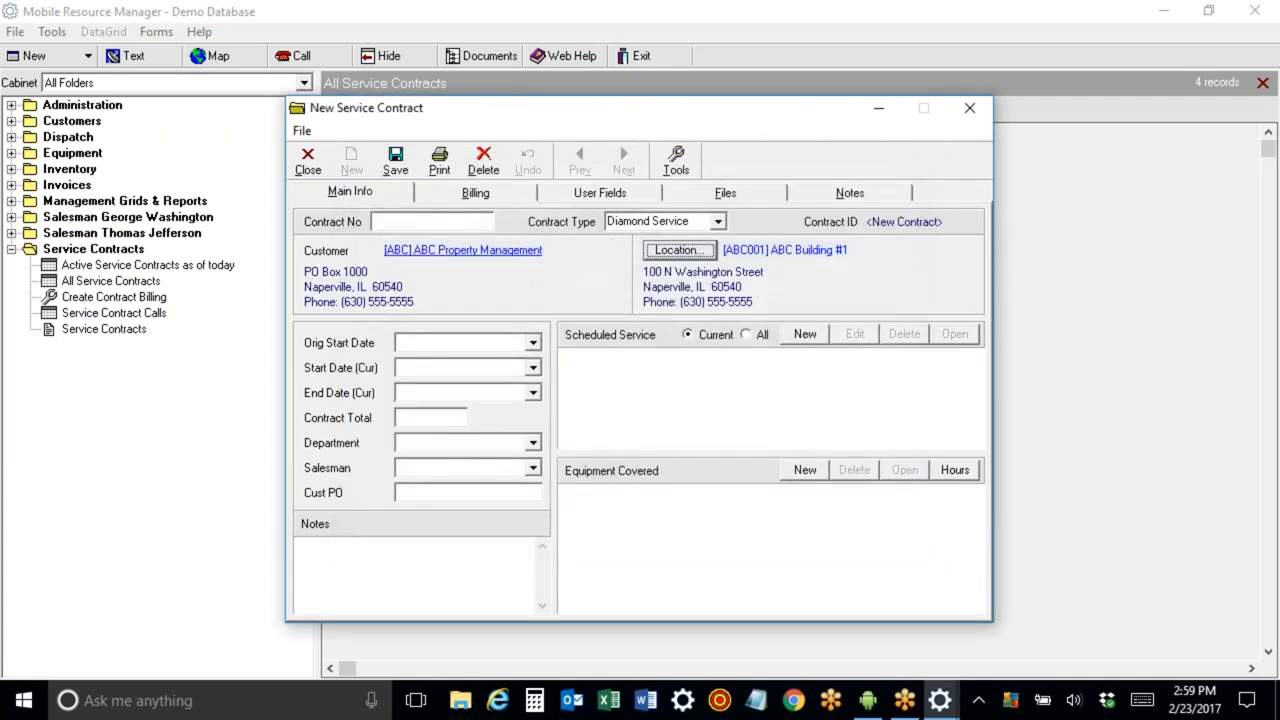
Set the contract's start date to 01/01/2017 and end date to 12/31/2018, then save it.
click(483, 345)
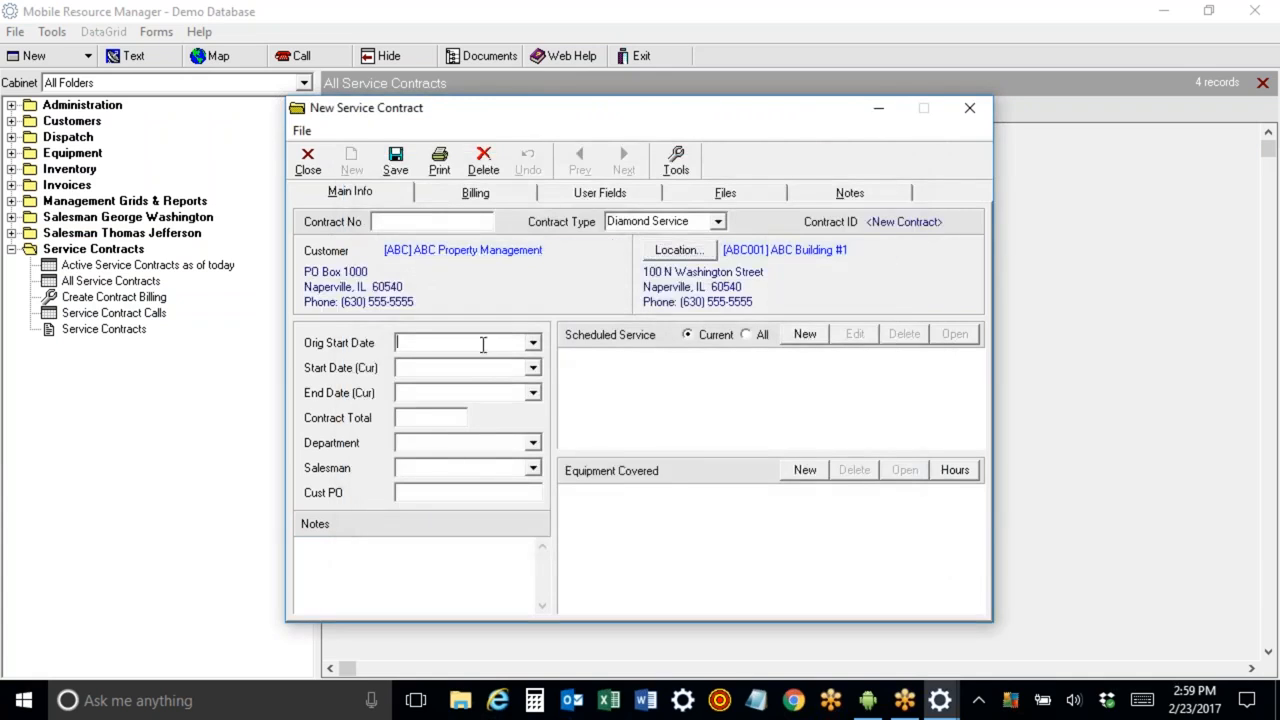
key(Tab)
text(01/01/2017)
key(Tab)
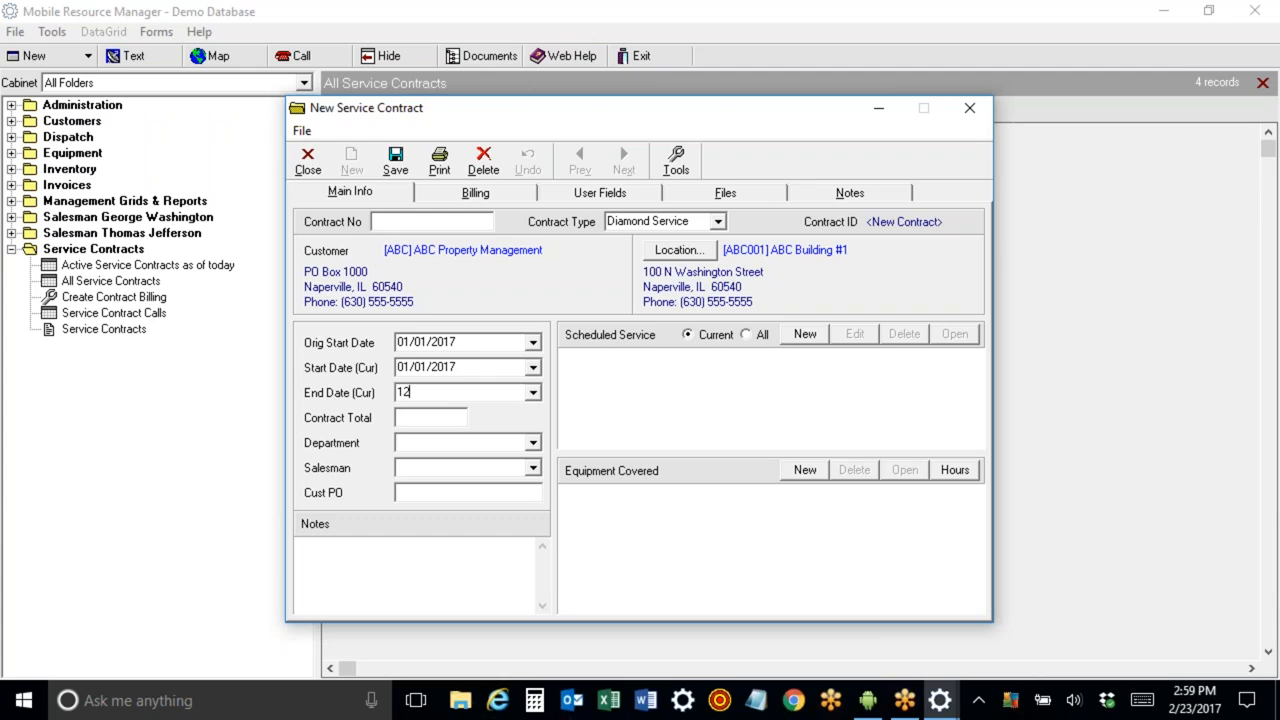
text(12/31/2018)
key(Tab)
click(390, 163)
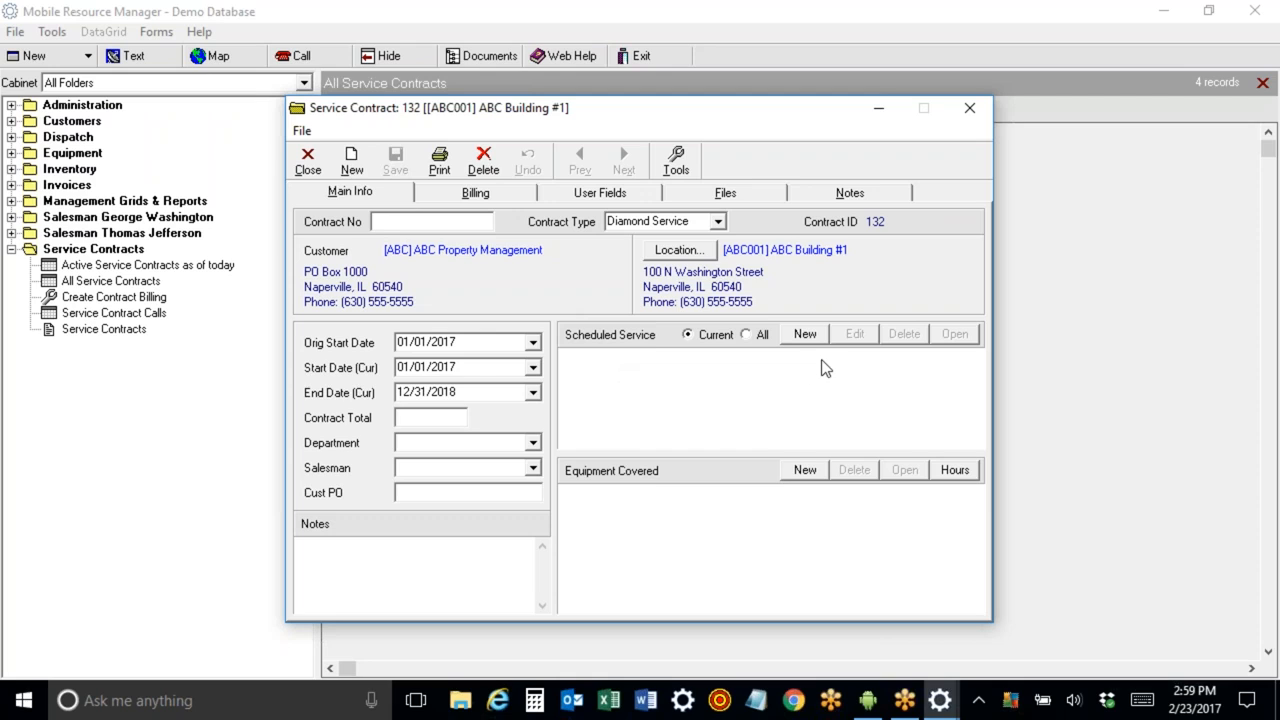
Add Generator GE 2000, Generator GEnerac 3000 and Pump Gould 60 as covered equipment.
click(805, 471)
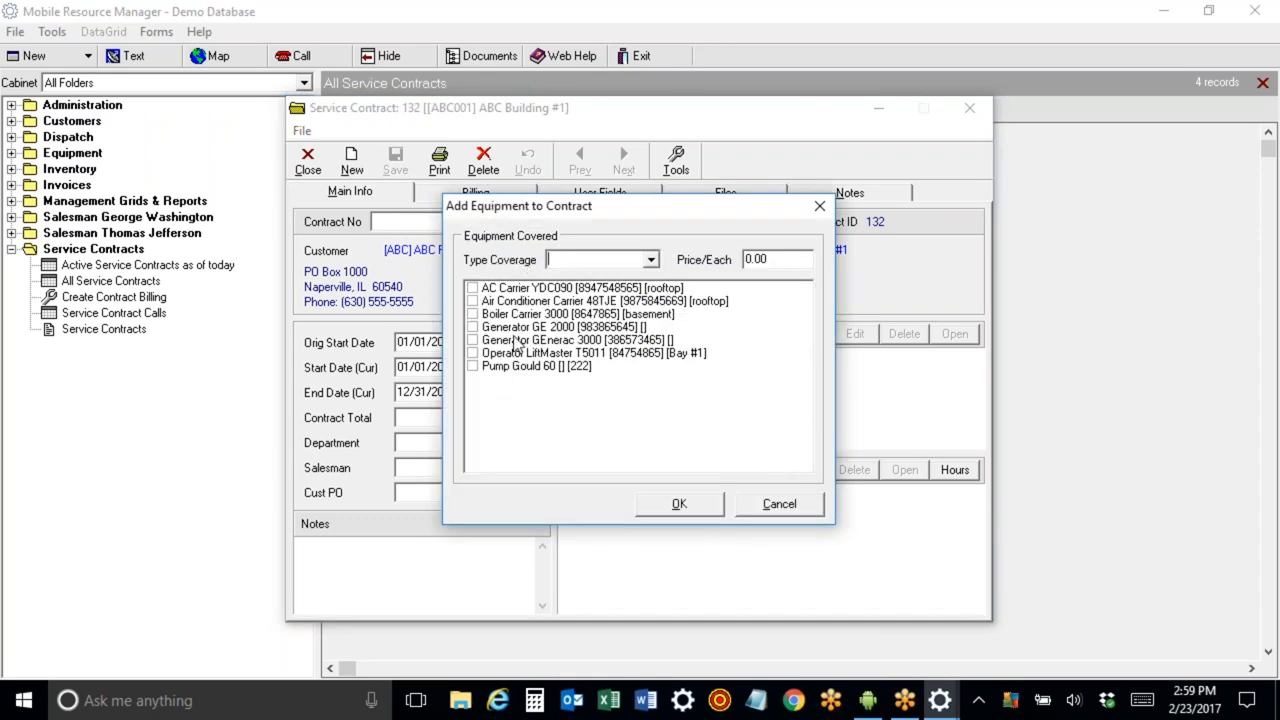
click(472, 328)
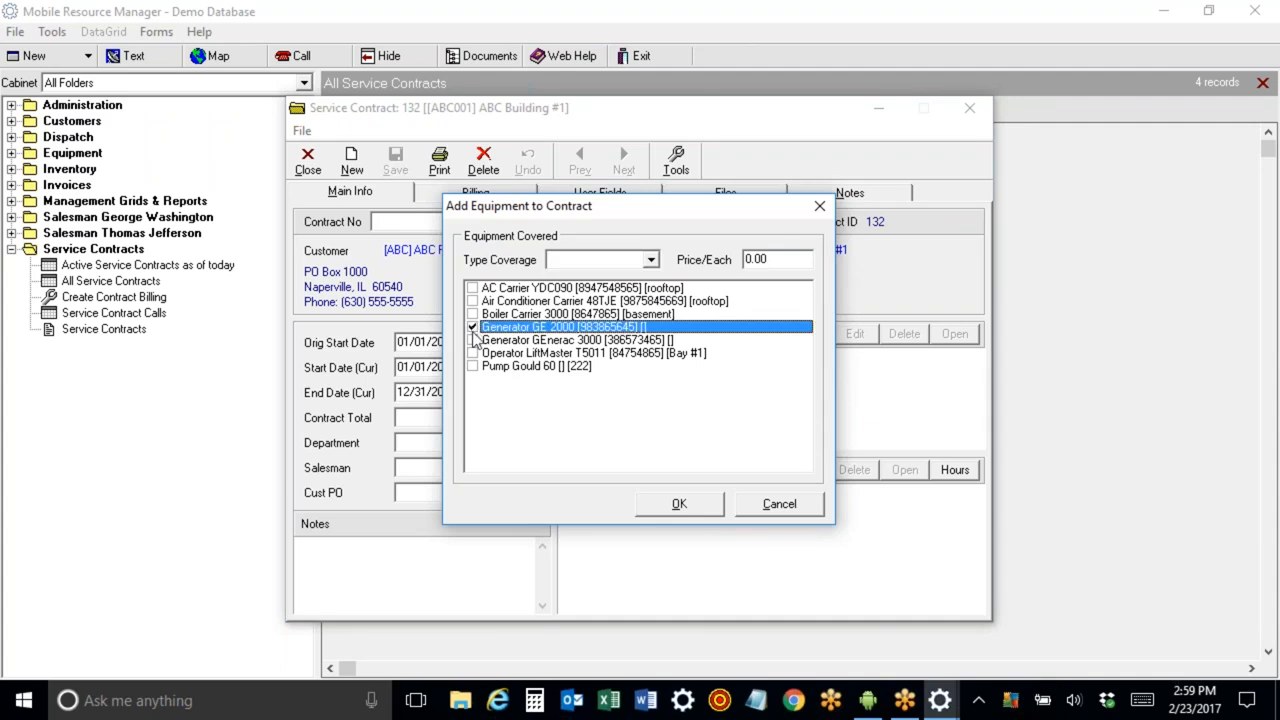
click(472, 340)
click(472, 366)
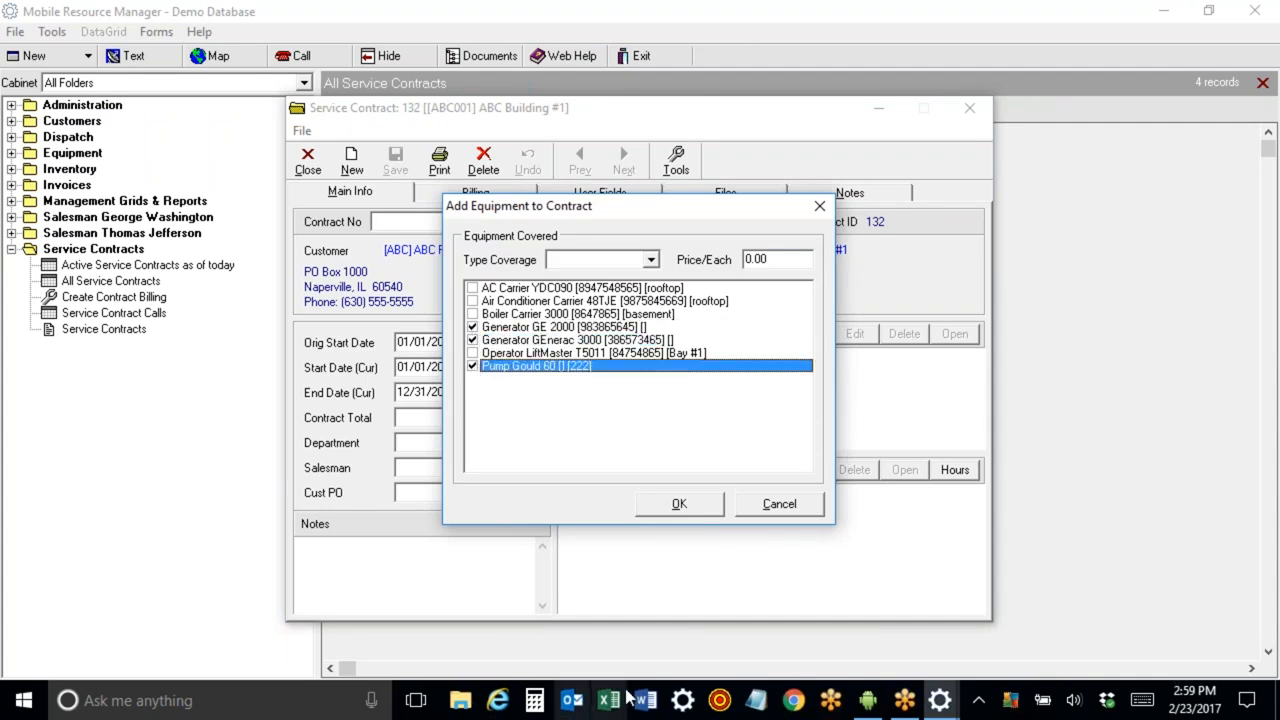
click(695, 507)
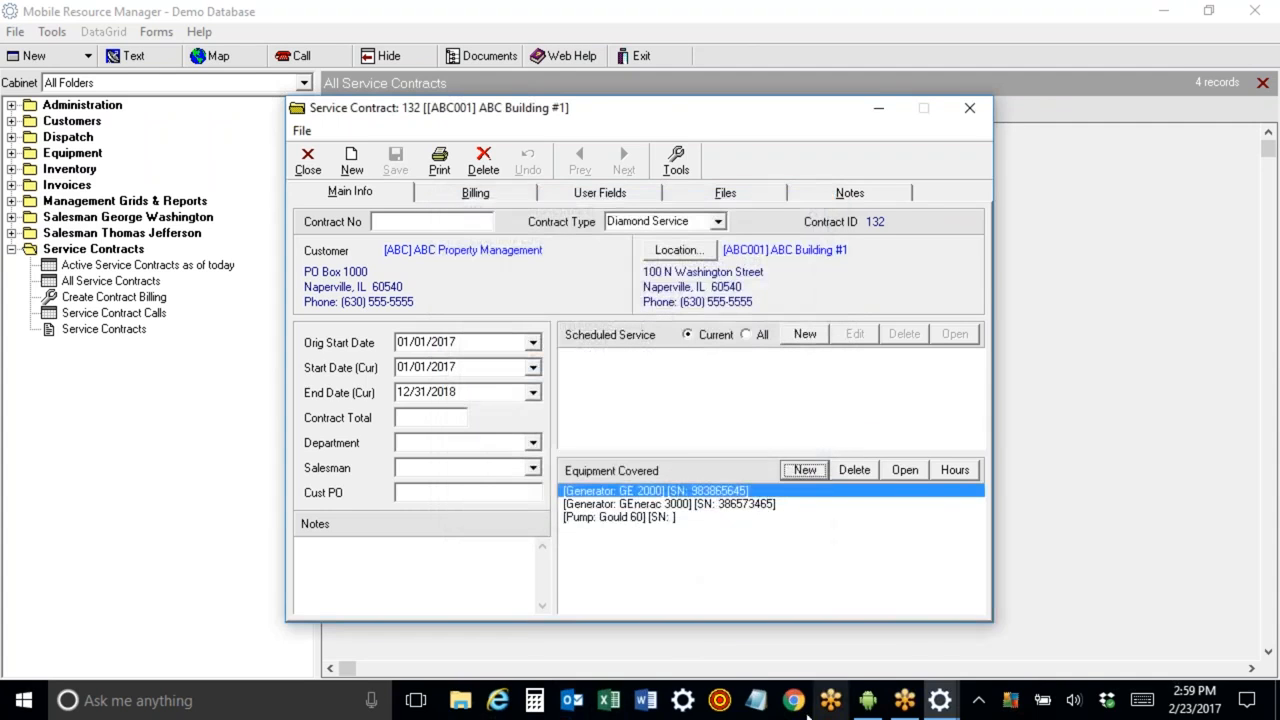
Start a new scheduled maintenance service with the Service department.
click(805, 336)
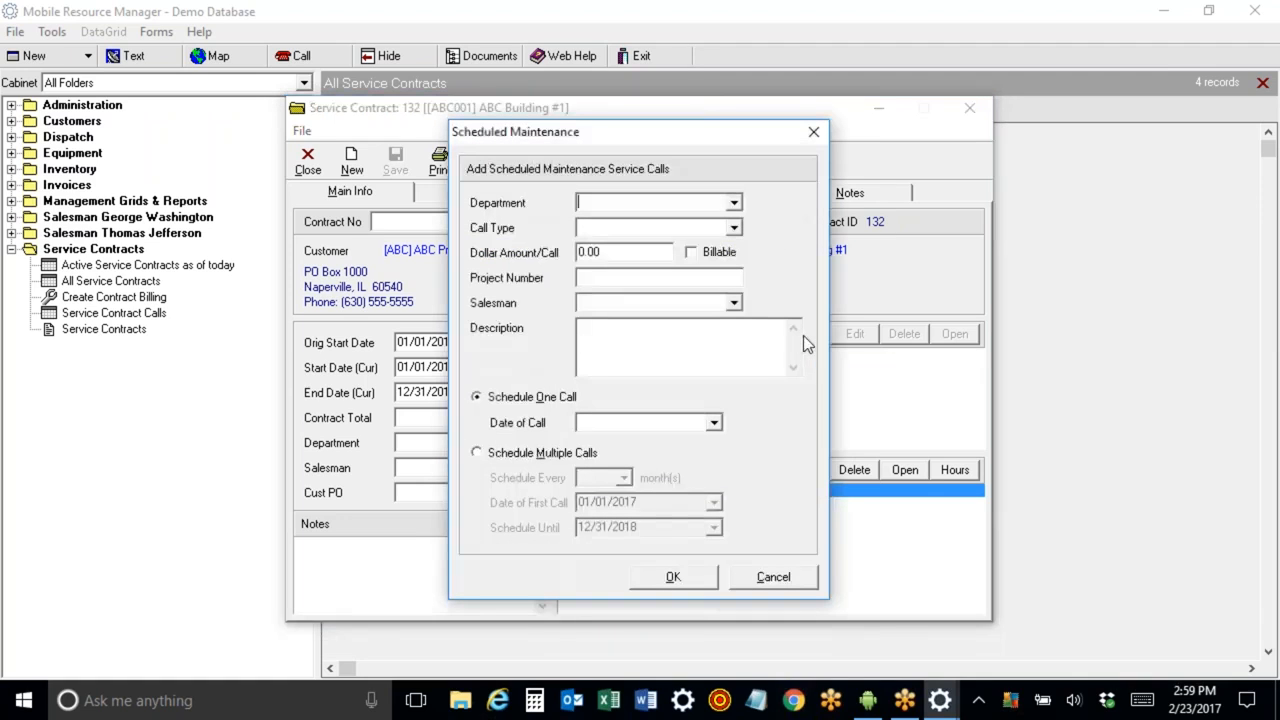
click(734, 204)
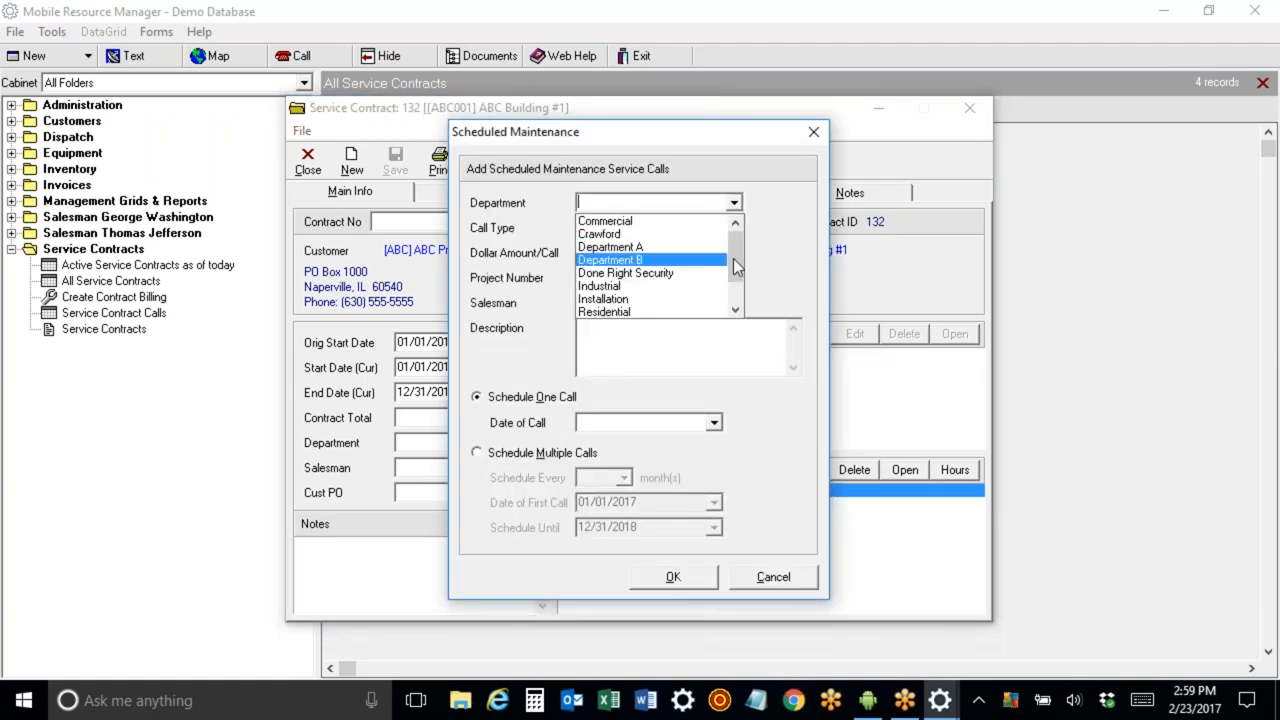
drag(735, 264, 736, 290)
click(688, 313)
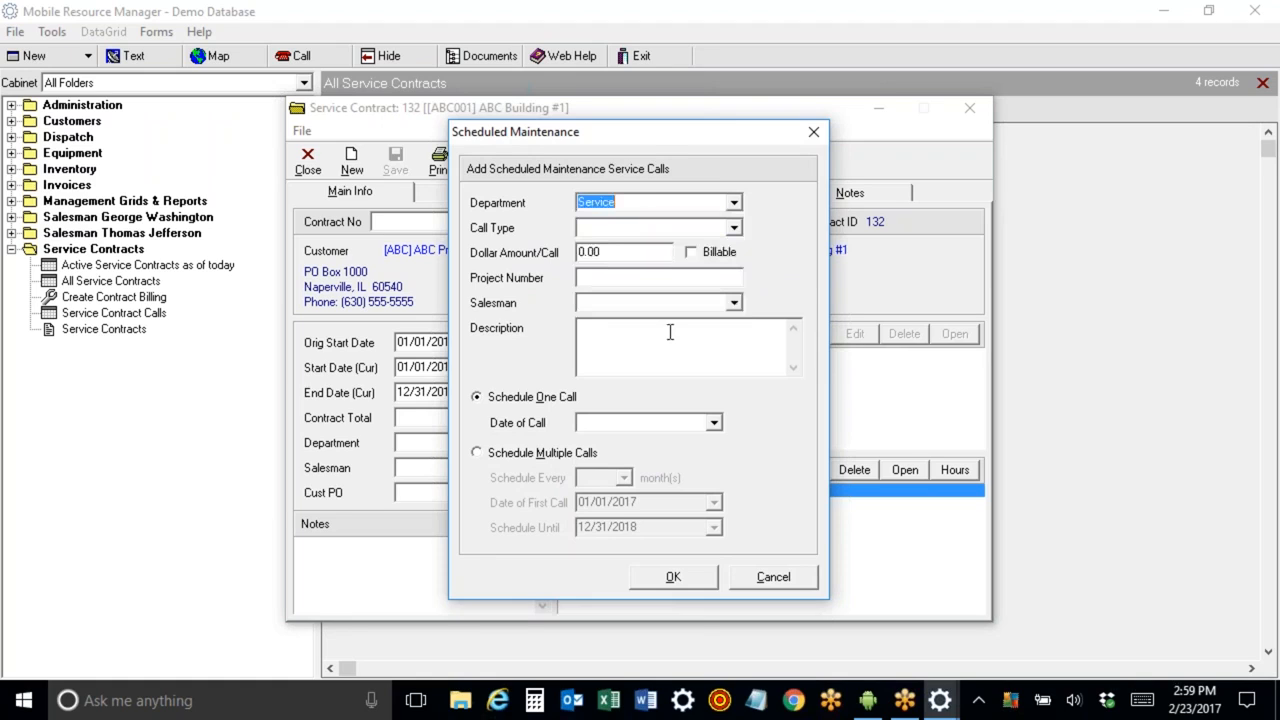
Schedule multiple maintenance calls every 3 months with the first call on 01/15/2017, and confirm.
click(477, 453)
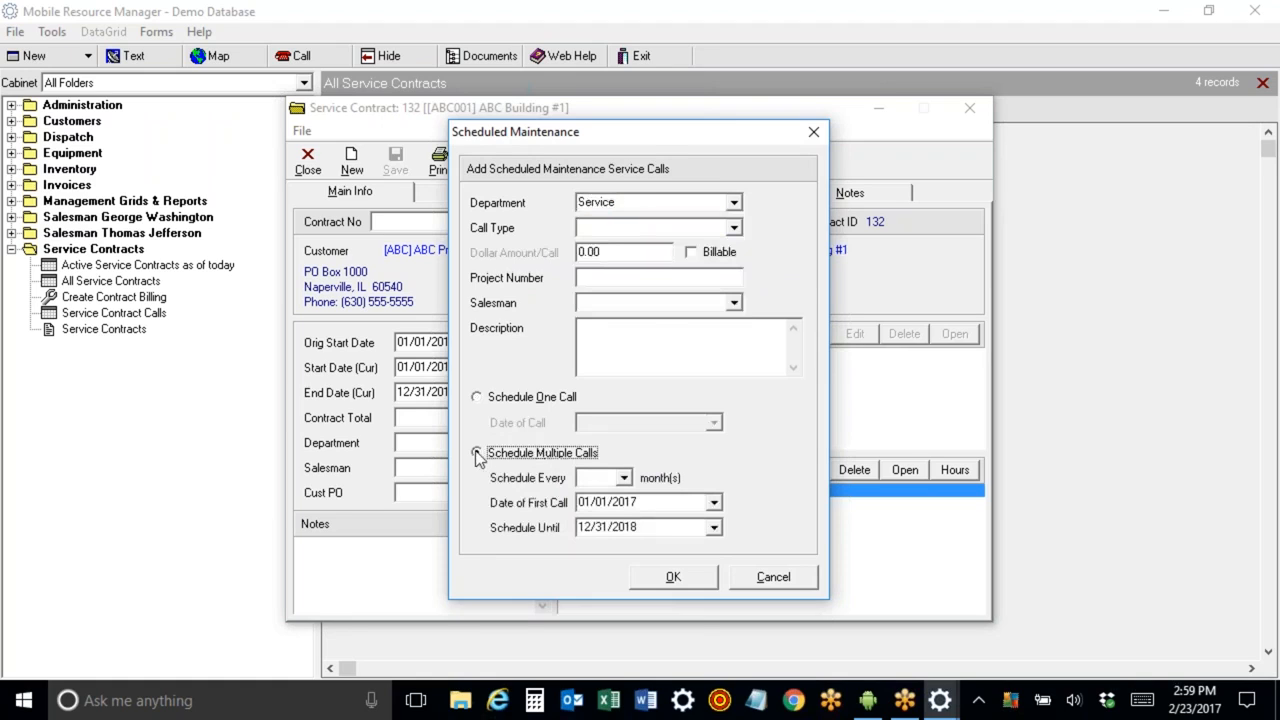
click(624, 478)
click(610, 521)
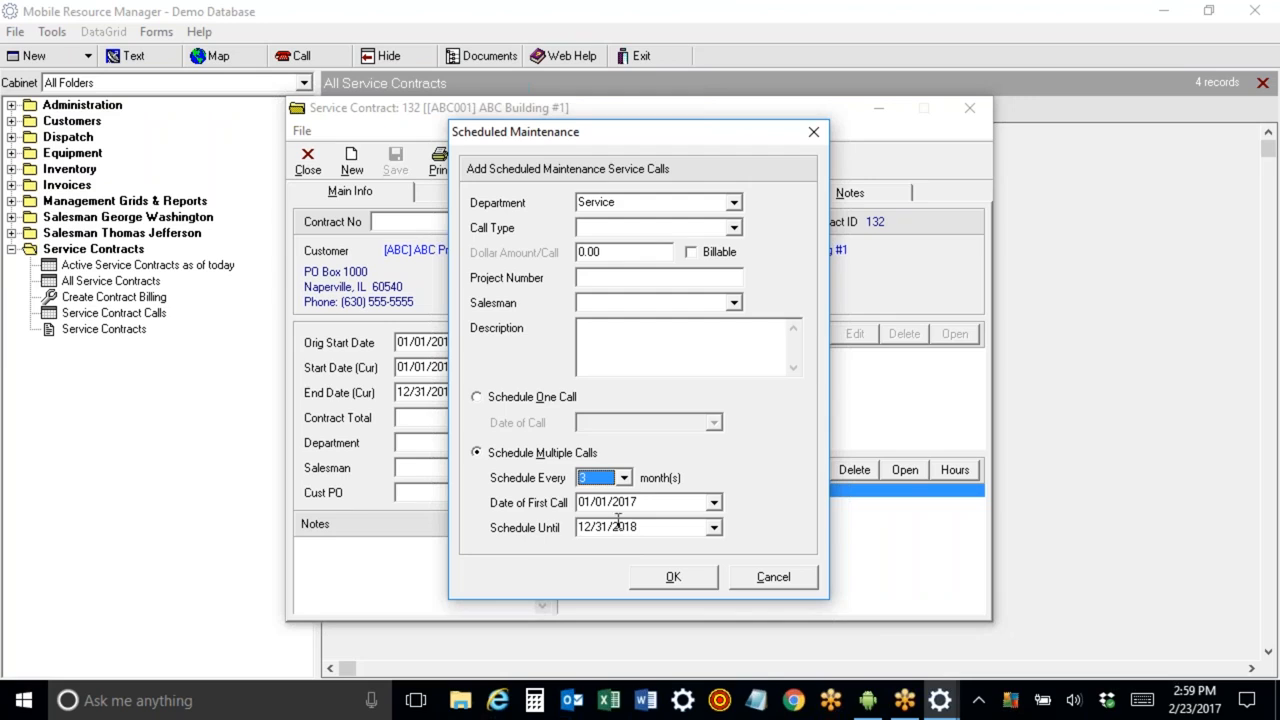
click(596, 503)
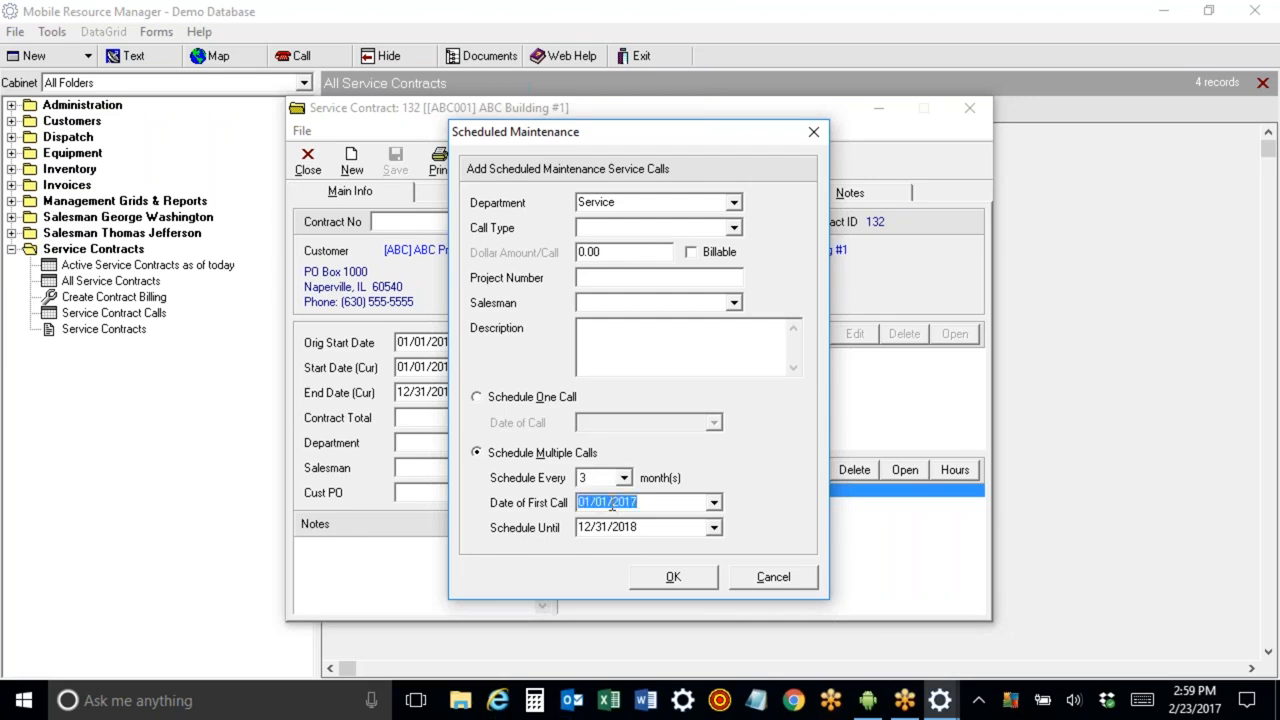
click(611, 505)
key(BackSpace)
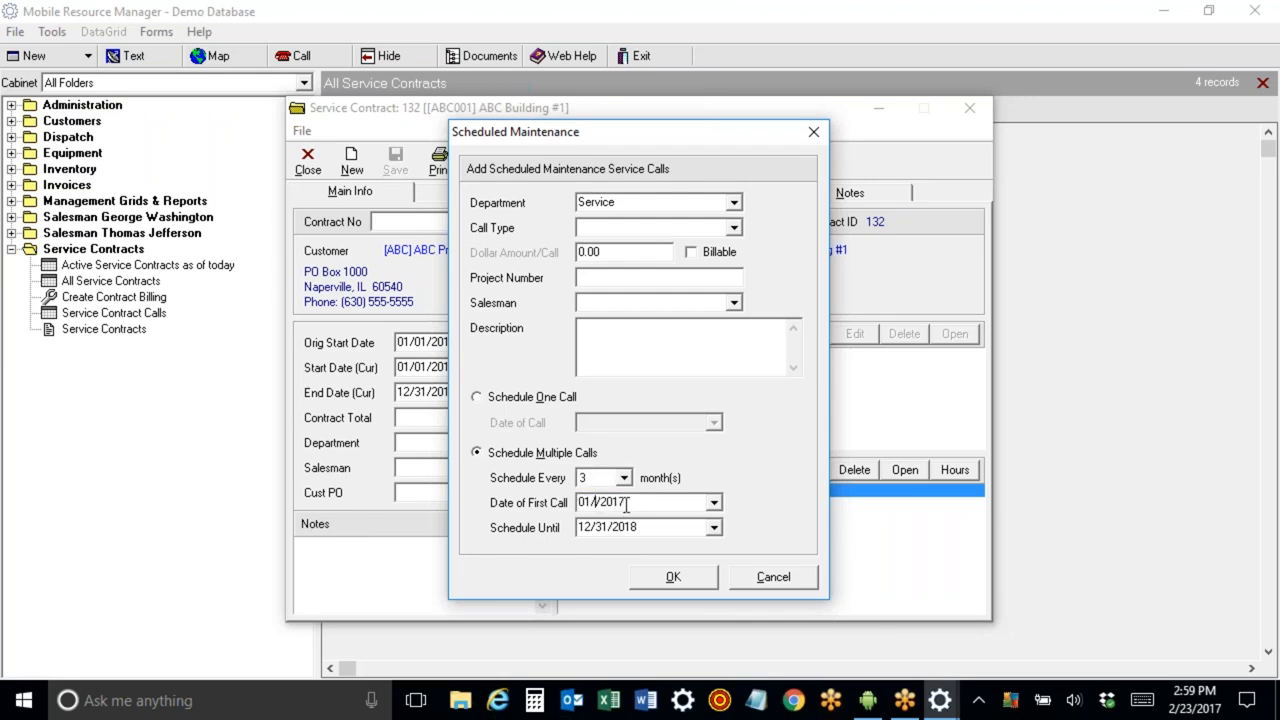
text(5)
click(676, 578)
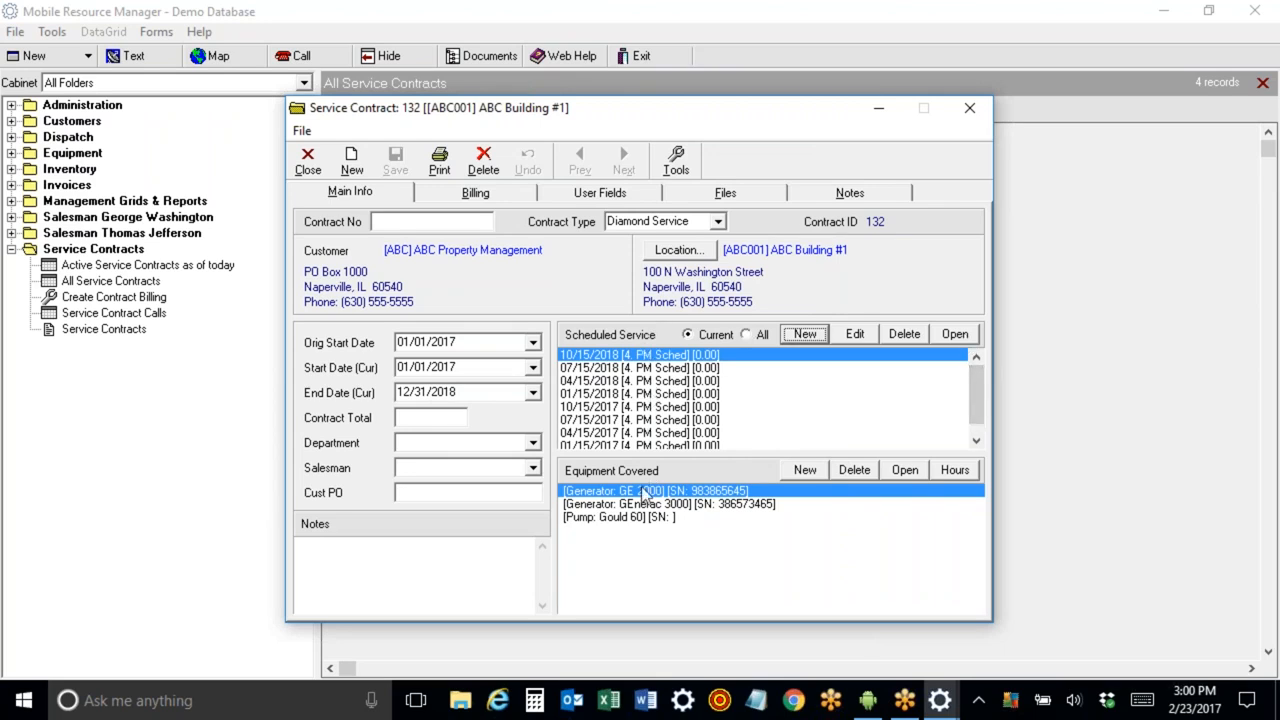
Set the contract's billing type to Monthly.
click(470, 193)
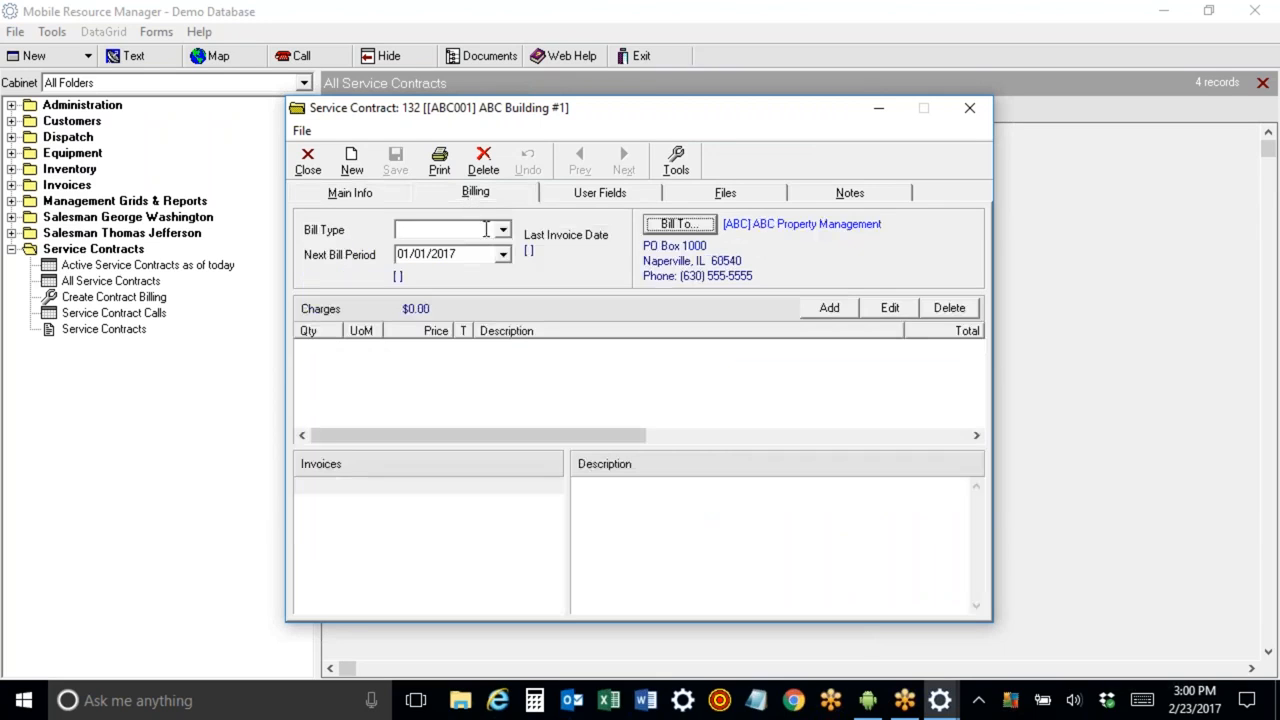
click(503, 232)
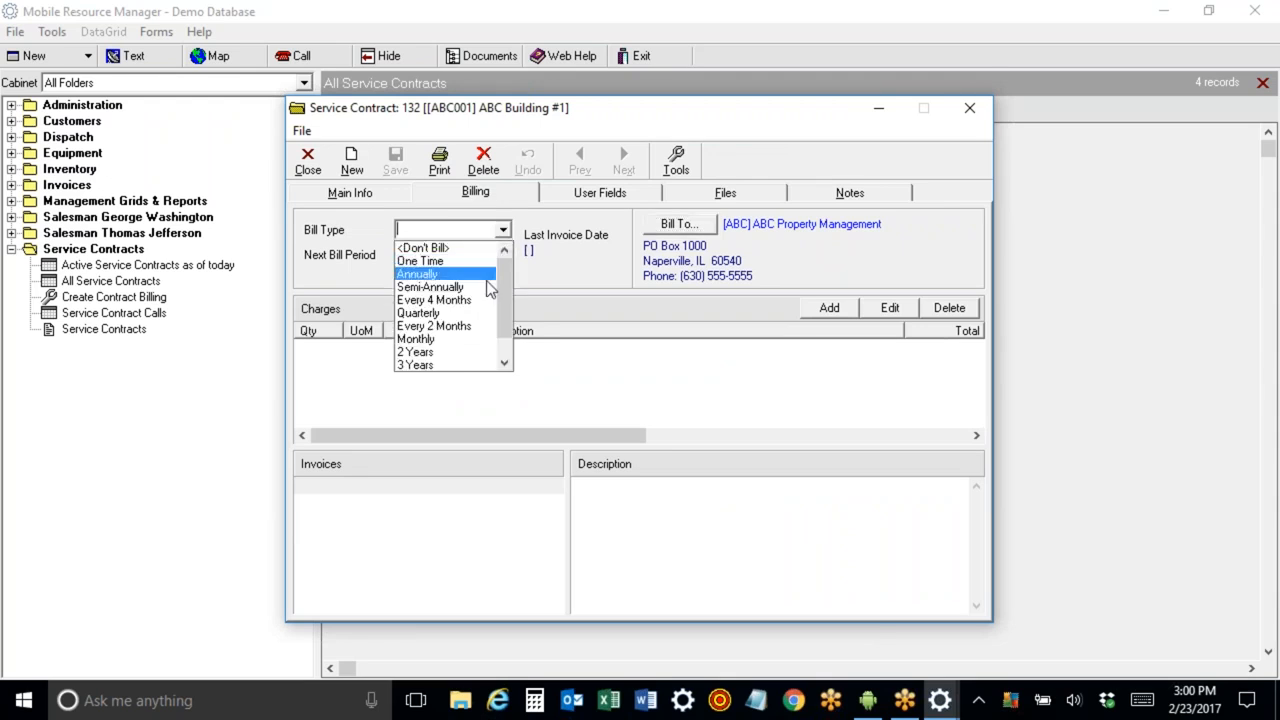
click(472, 341)
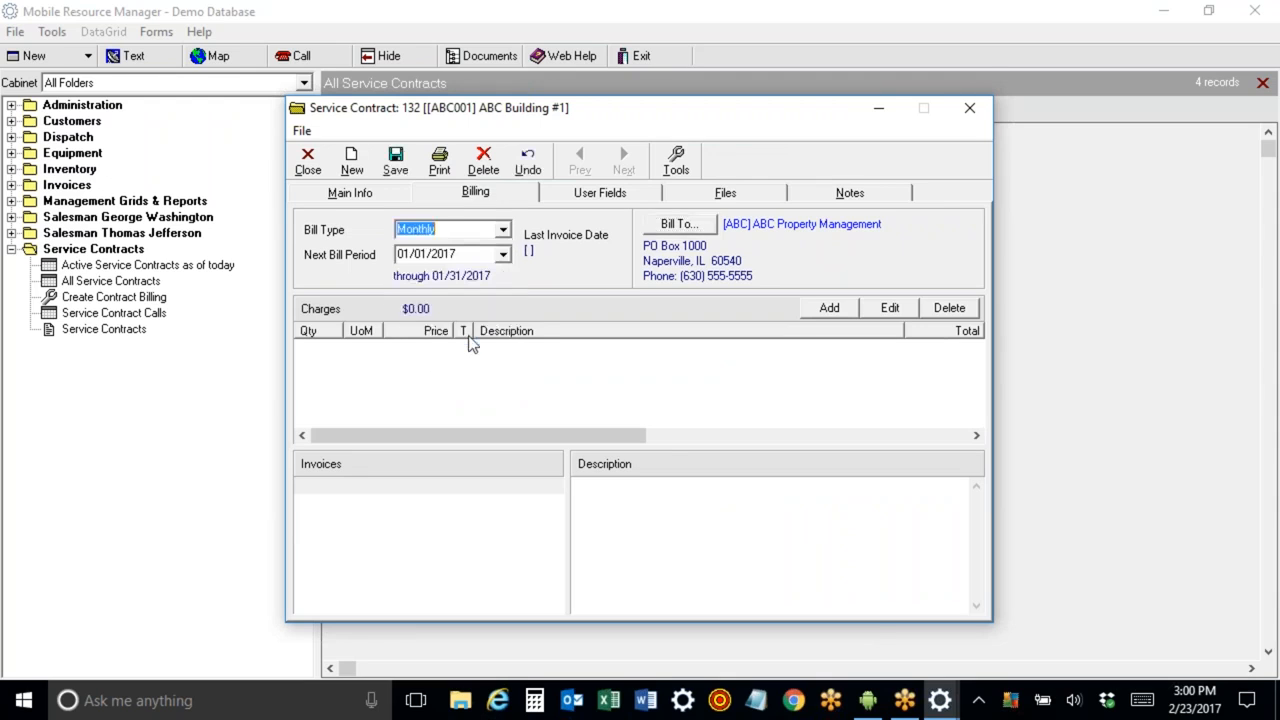
Add the MC-M Monthly Maintenance Contract charge with quantity 1 and price 999.
click(829, 310)
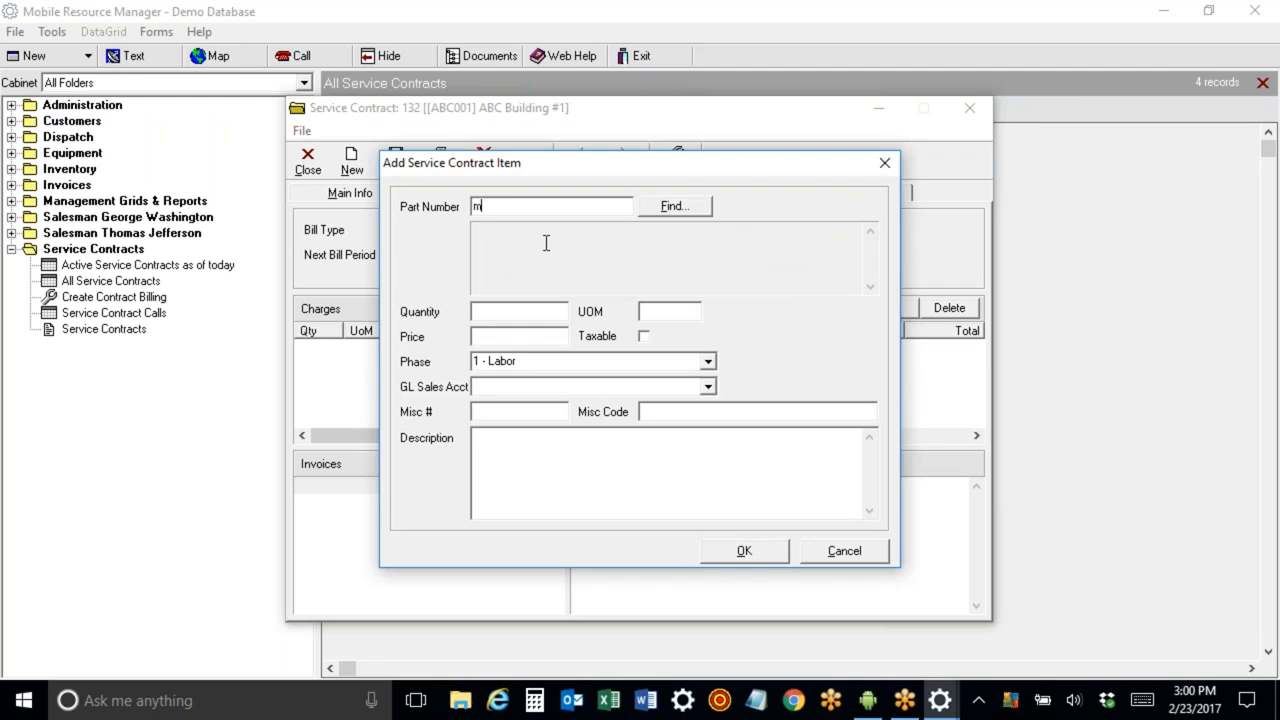
key(Return)
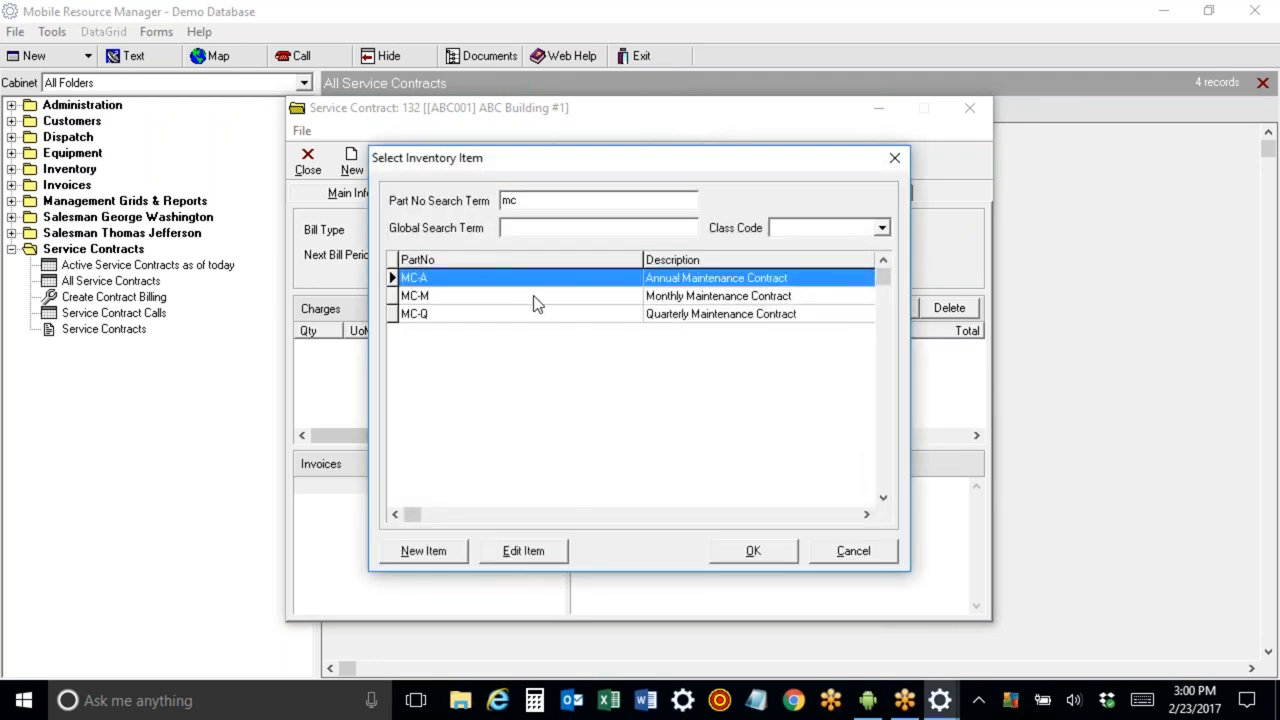
double_click(544, 300)
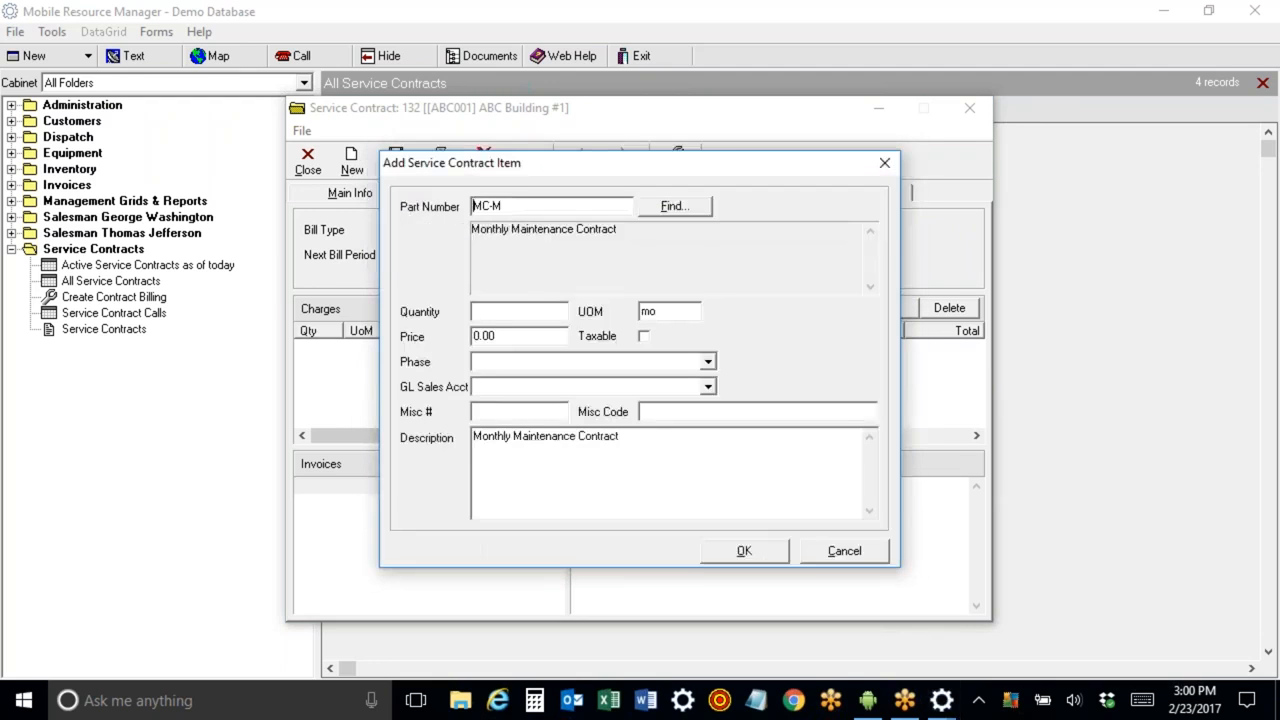
click(502, 337)
text(999)
click(486, 312)
text(1)
click(753, 558)
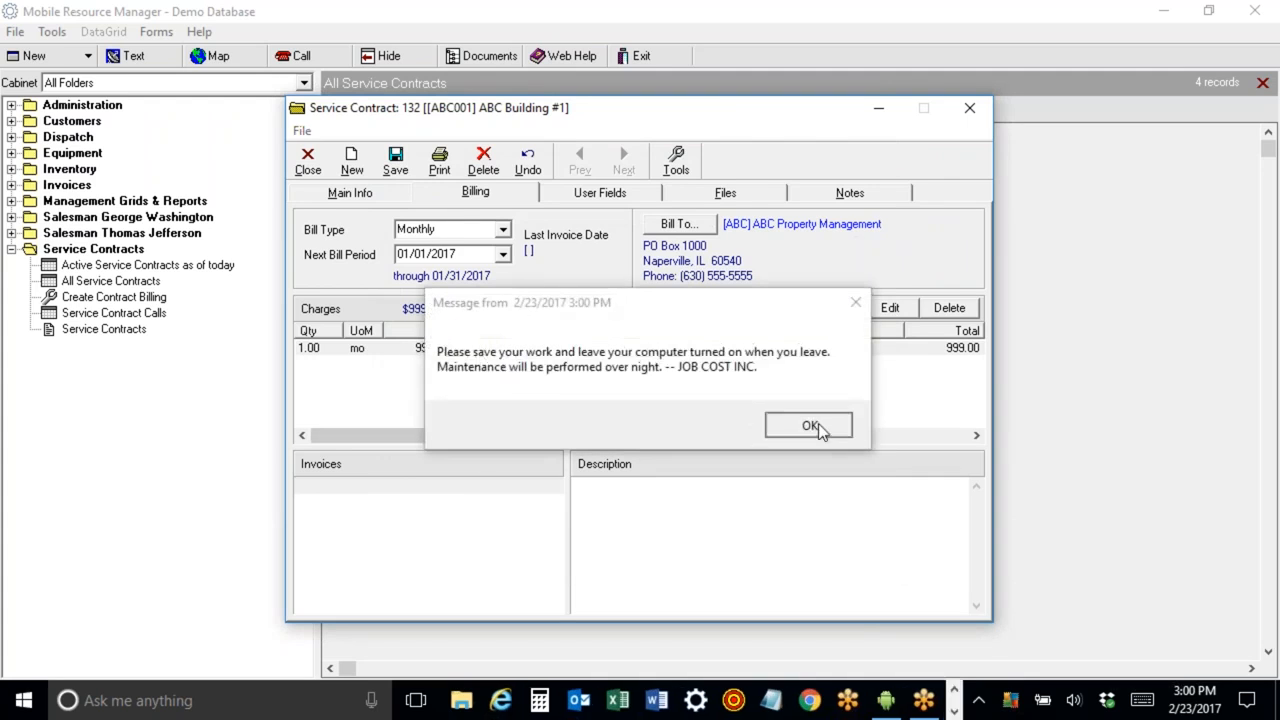
Close the service contract, saving the changes.
click(812, 426)
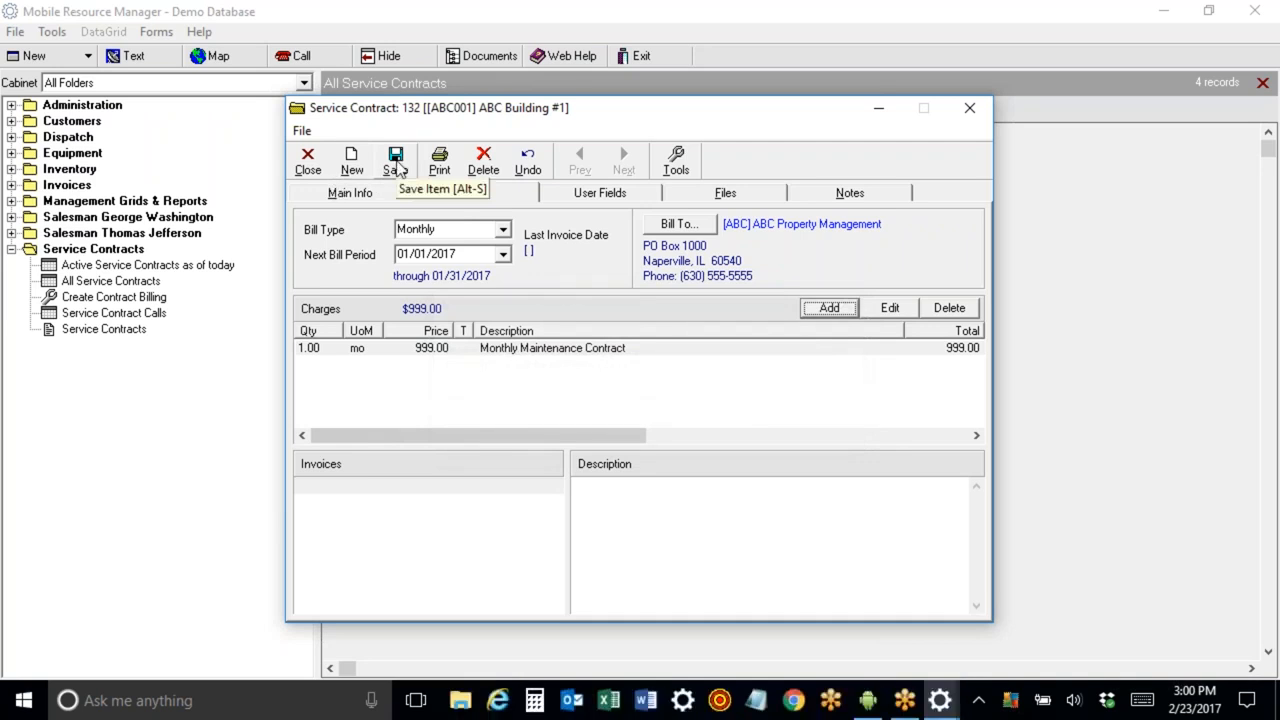
click(308, 162)
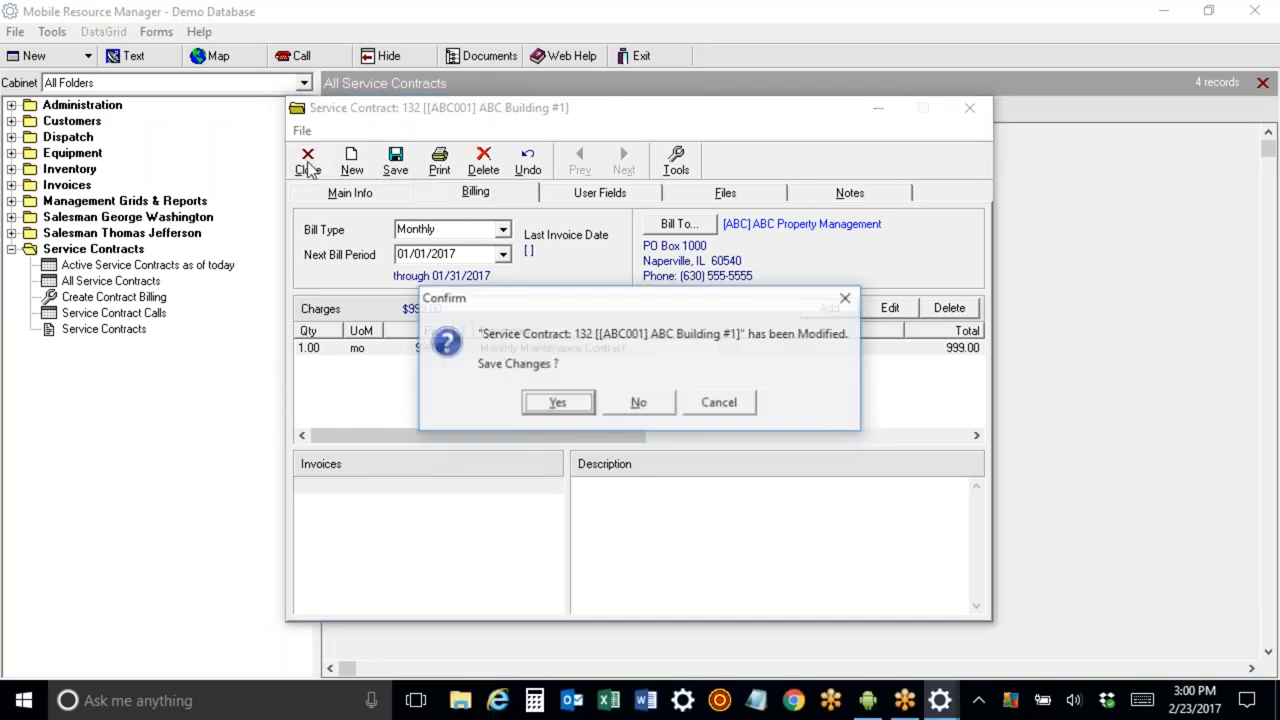
click(557, 403)
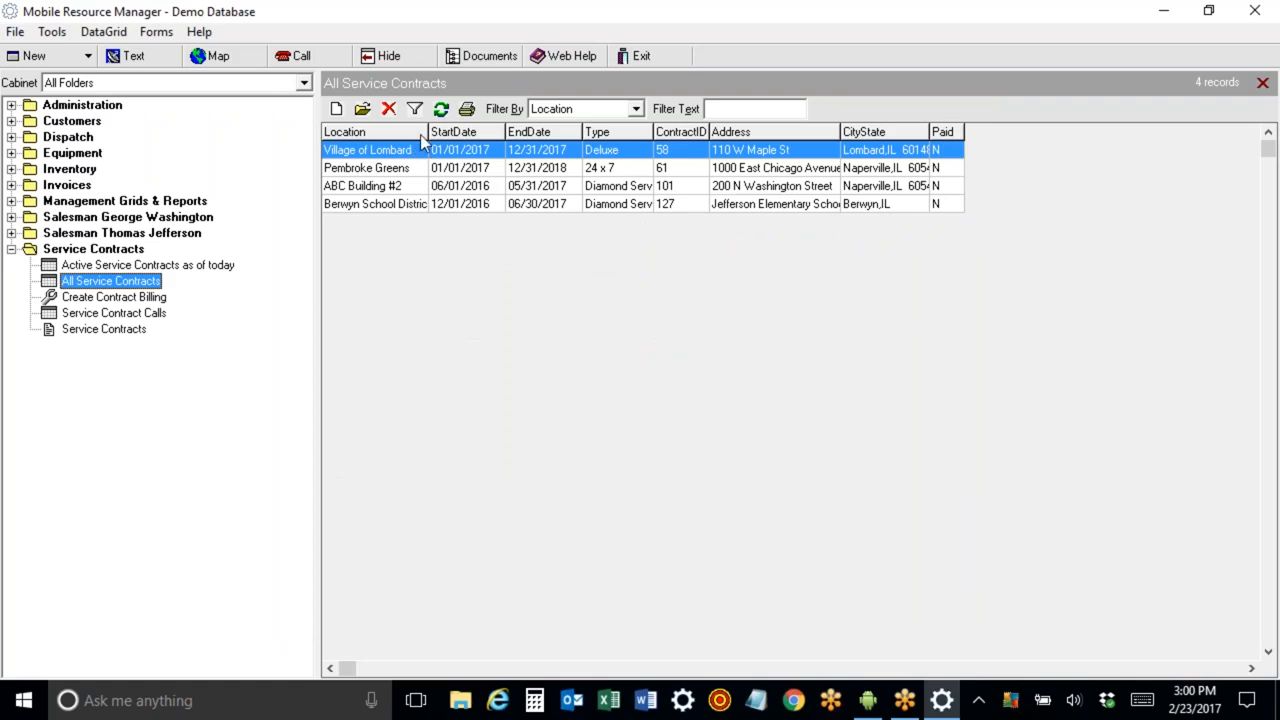
Refresh the service contract list and open the ABC Building #1 contract to review it, then close it.
click(440, 110)
double_click(397, 224)
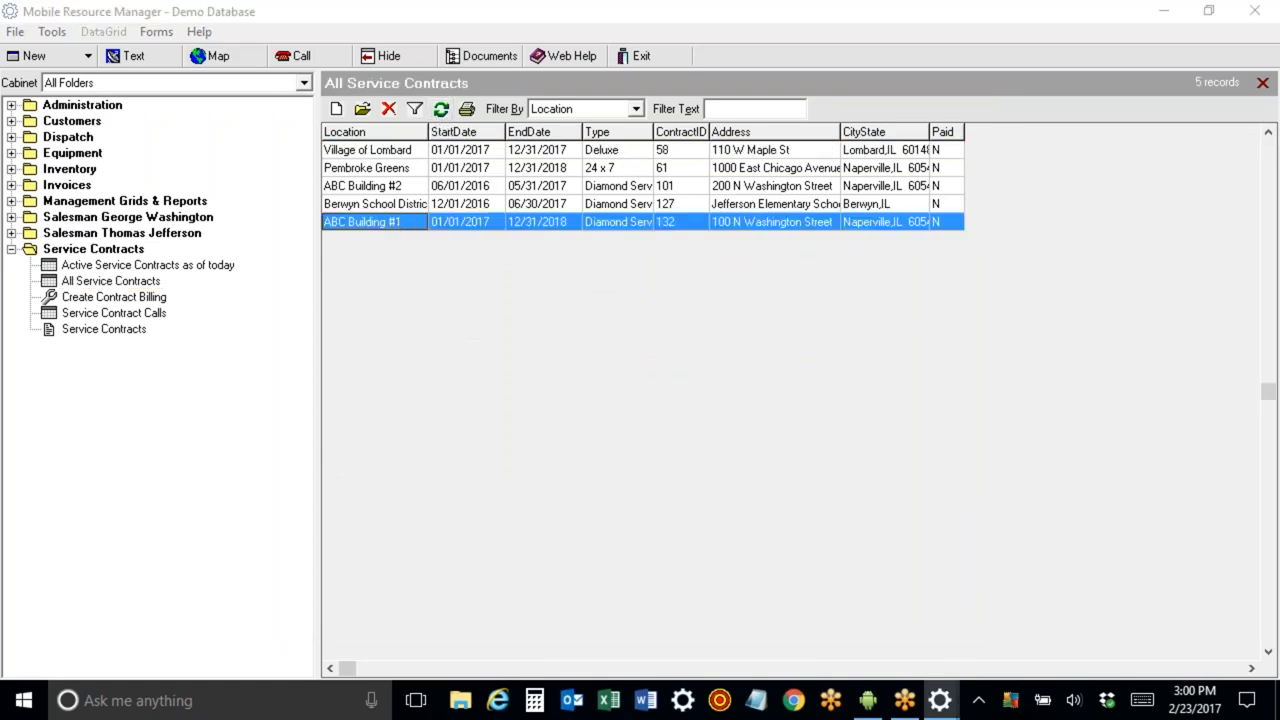
click(308, 160)
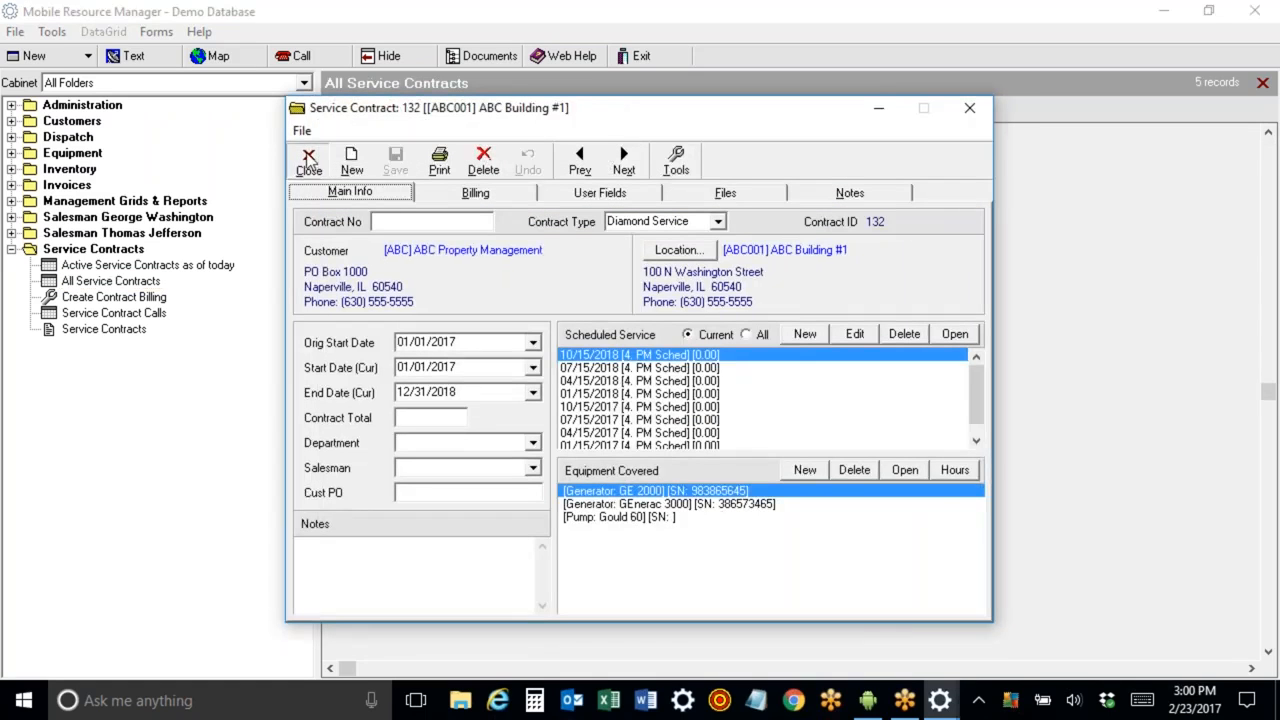
Open the 7-day Dispatch Board and show Unscheduled Planned Maintenance (Next 30 days) to find the new contract call.
click(11, 249)
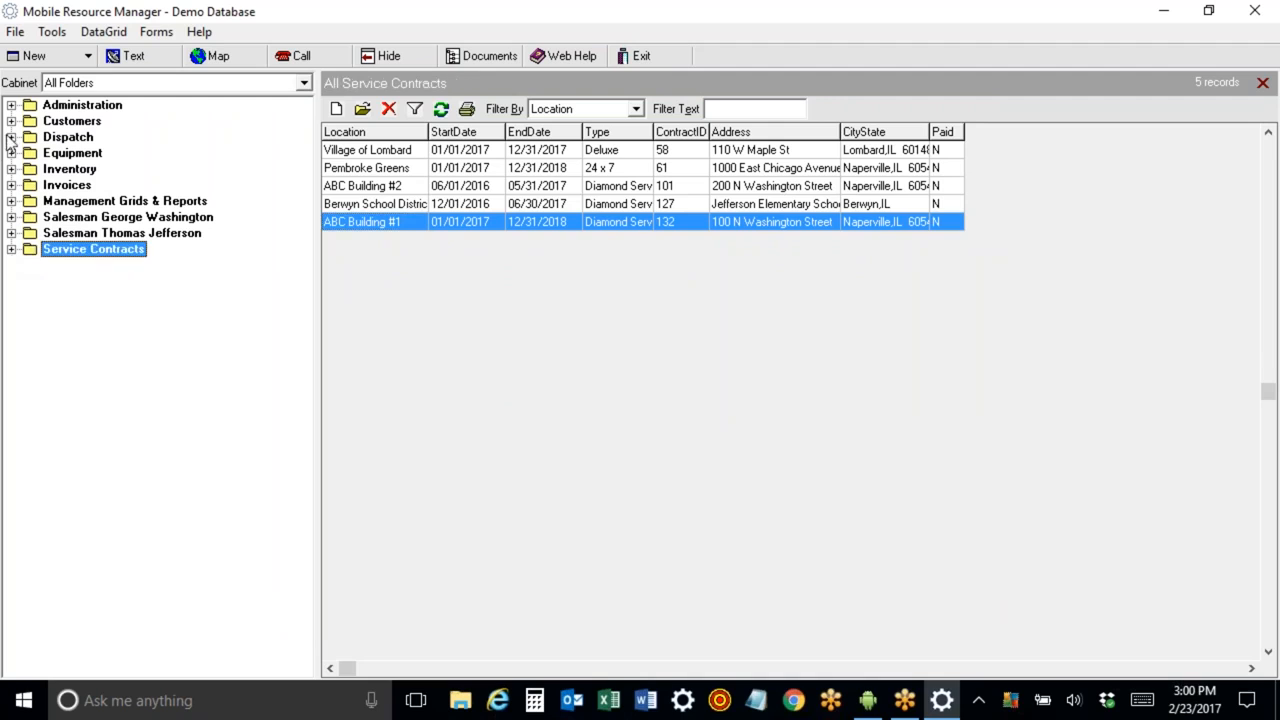
click(11, 137)
click(130, 265)
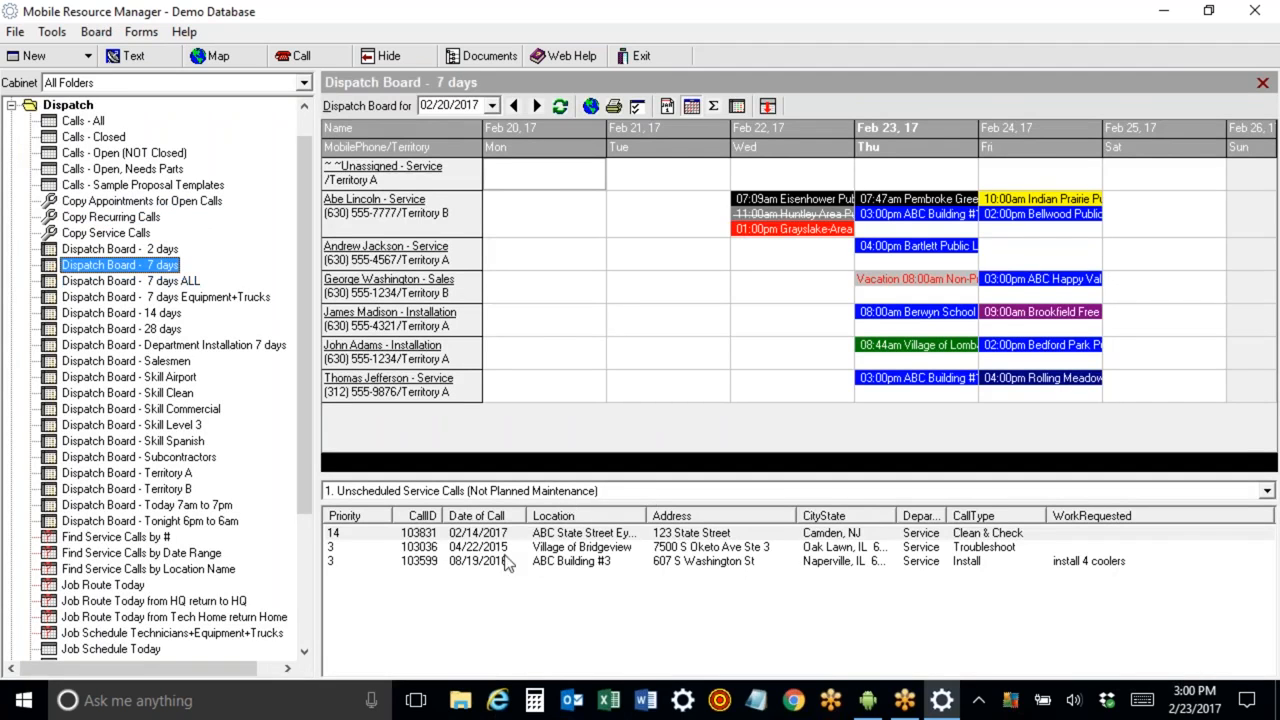
click(1266, 491)
click(587, 562)
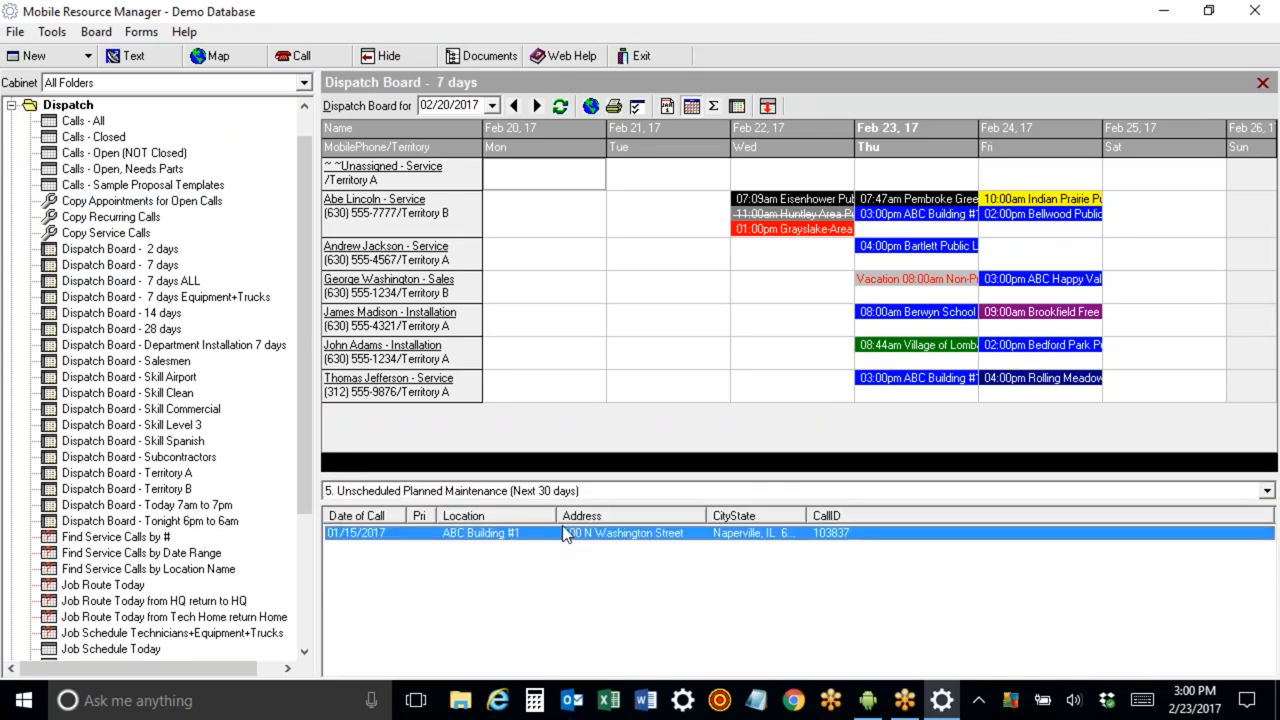
click(812, 614)
click(705, 540)
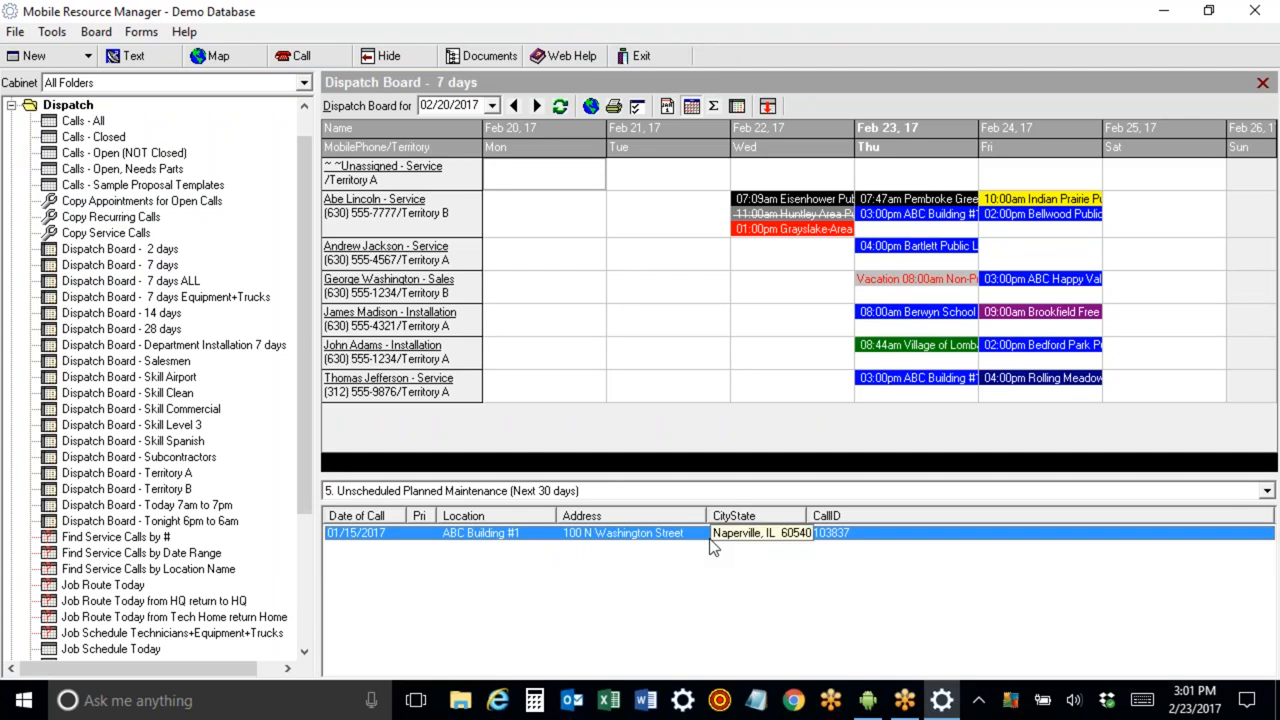
click(11, 105)
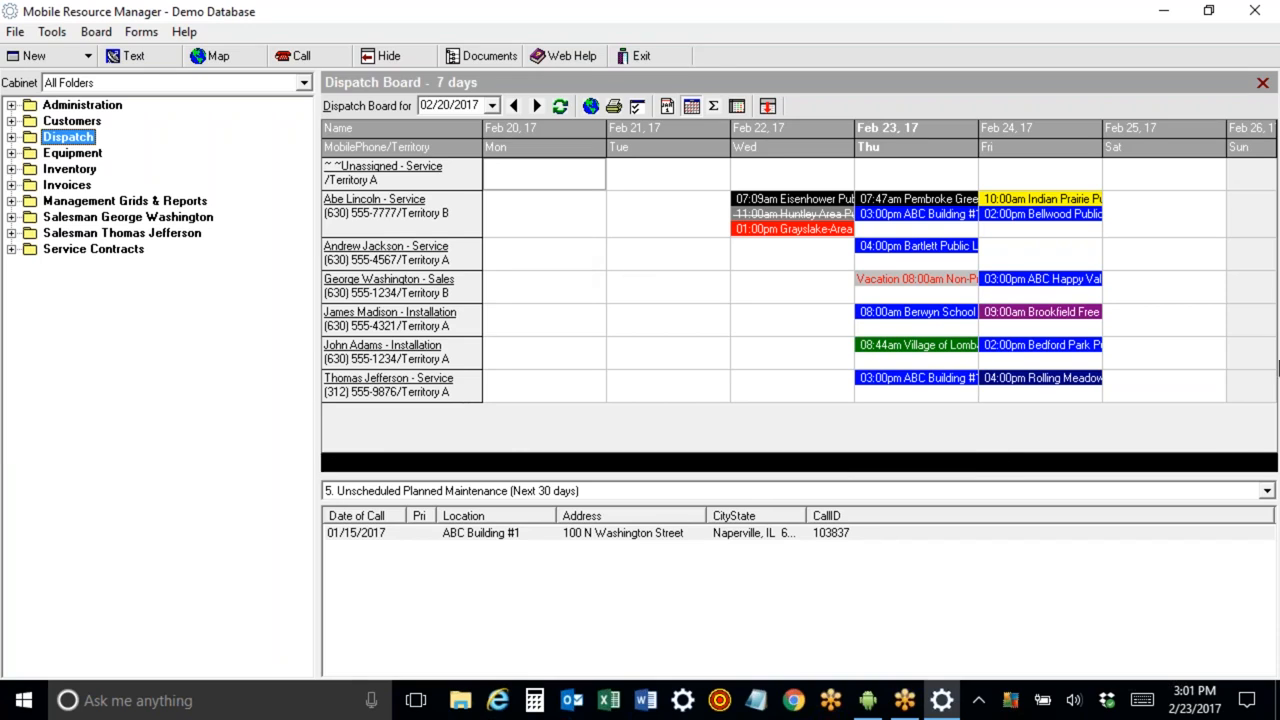
click(1257, 418)
click(1257, 418)
click(1145, 491)
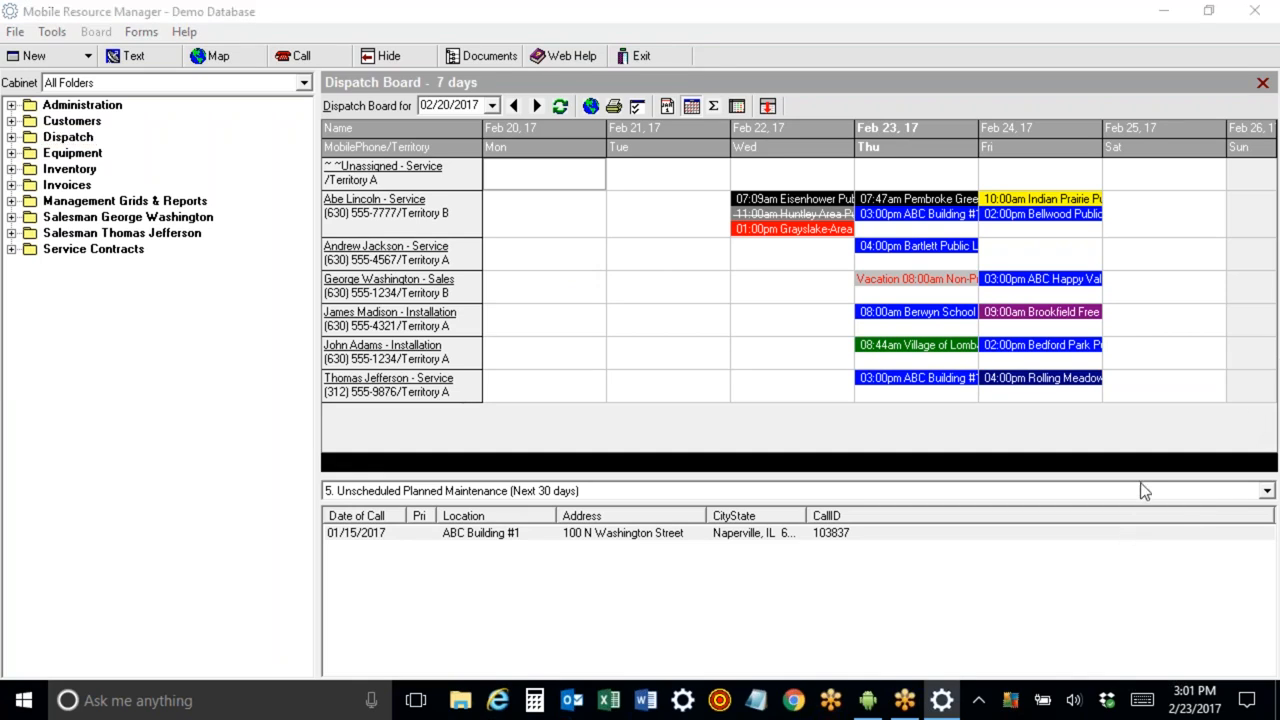